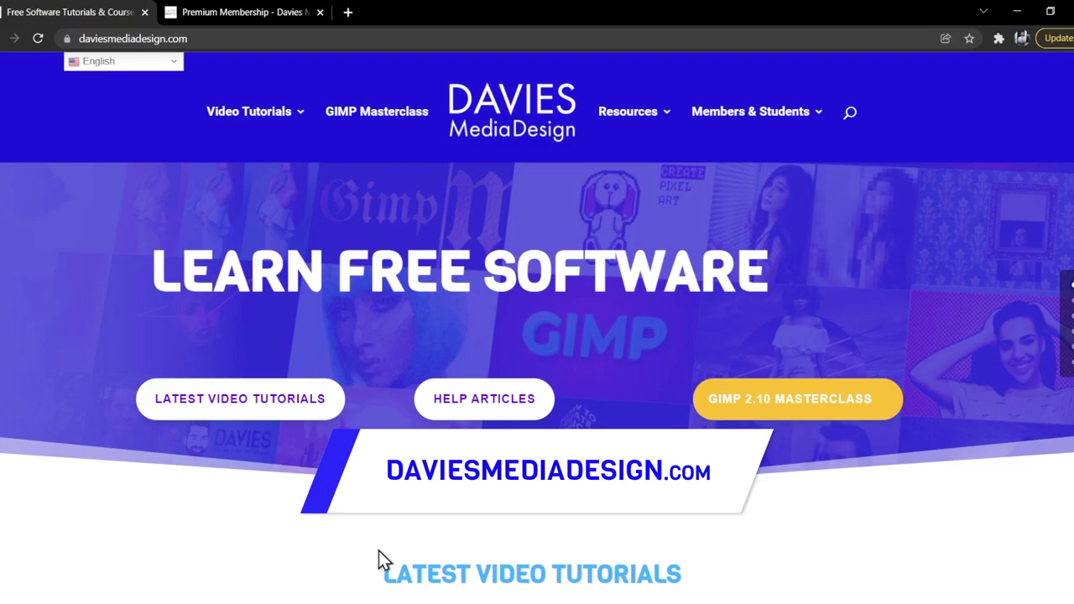
scroll(377, 553, "down", 3)
scroll(303, 515, "down", 15)
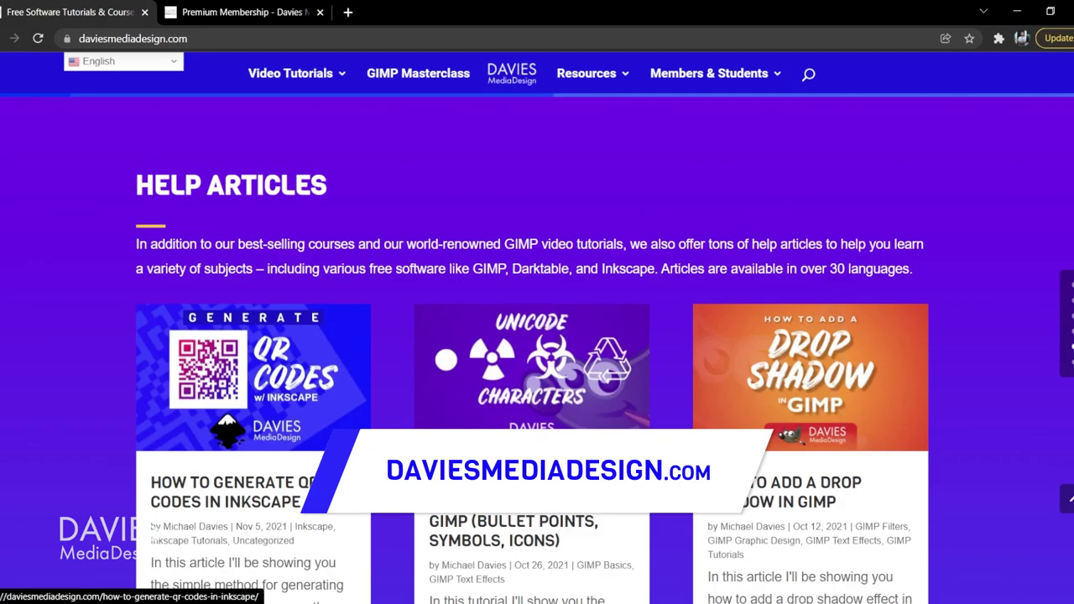
scroll(316, 460, "down", 10)
scroll(537, 335, "down", 4)
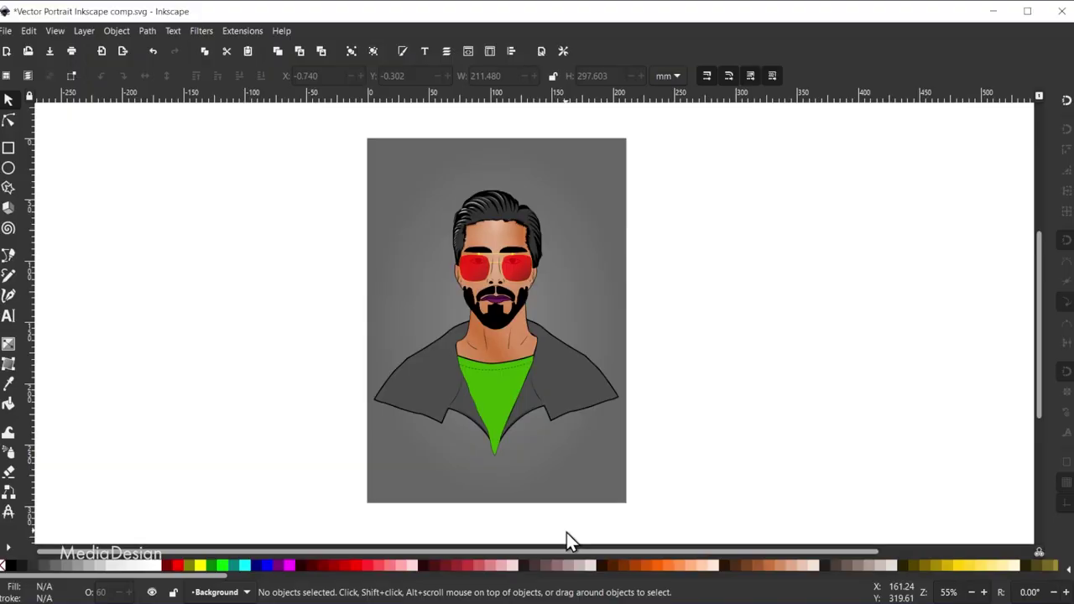
Switch to Inkscape and create a new blank document
left_click(5, 32)
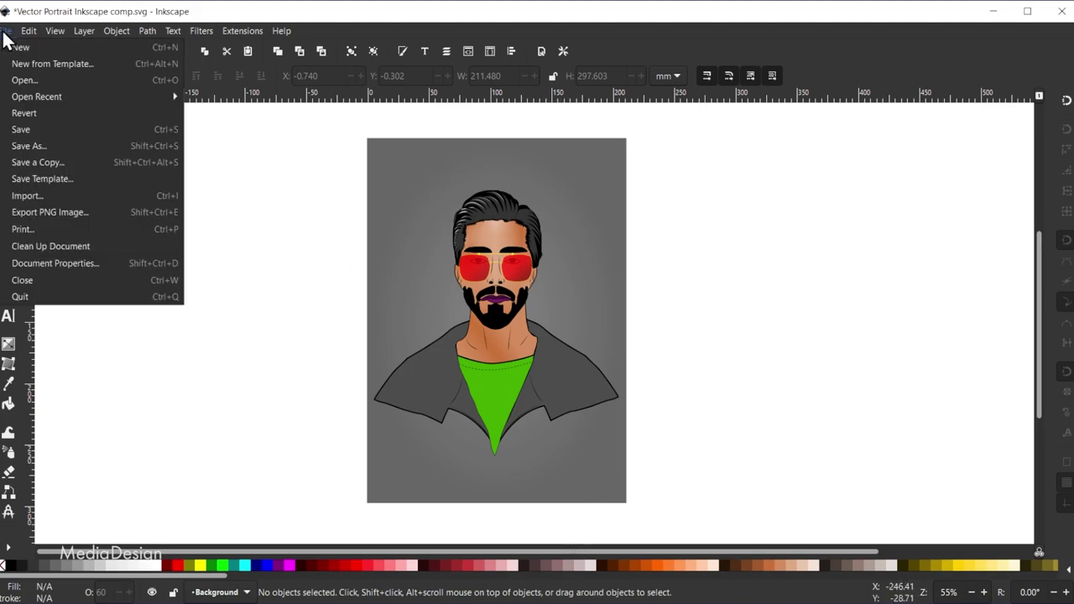
left_click(12, 48)
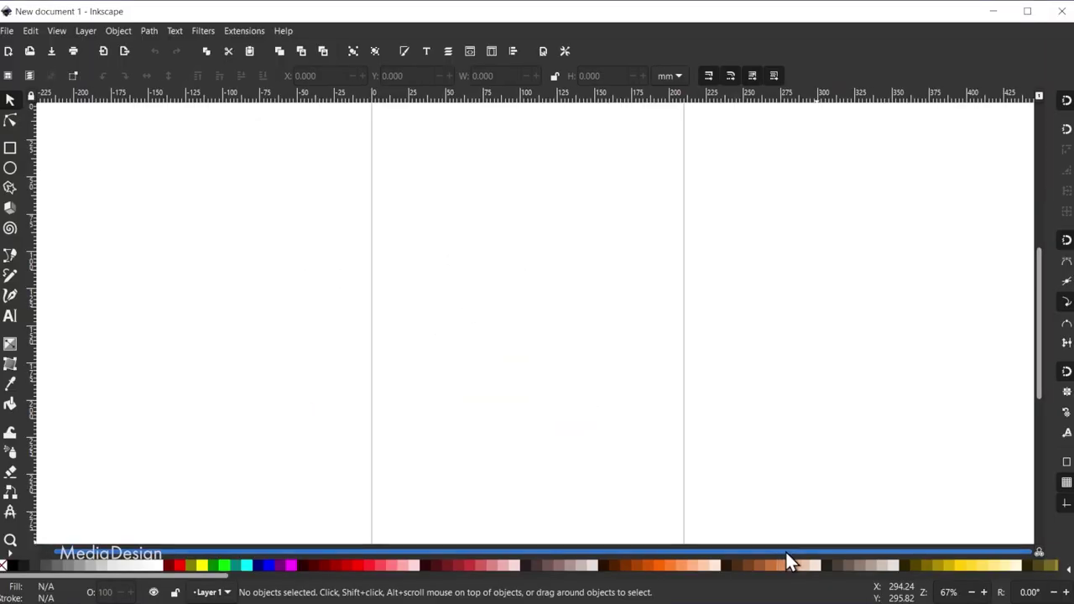
scroll(843, 478, "down", 2)
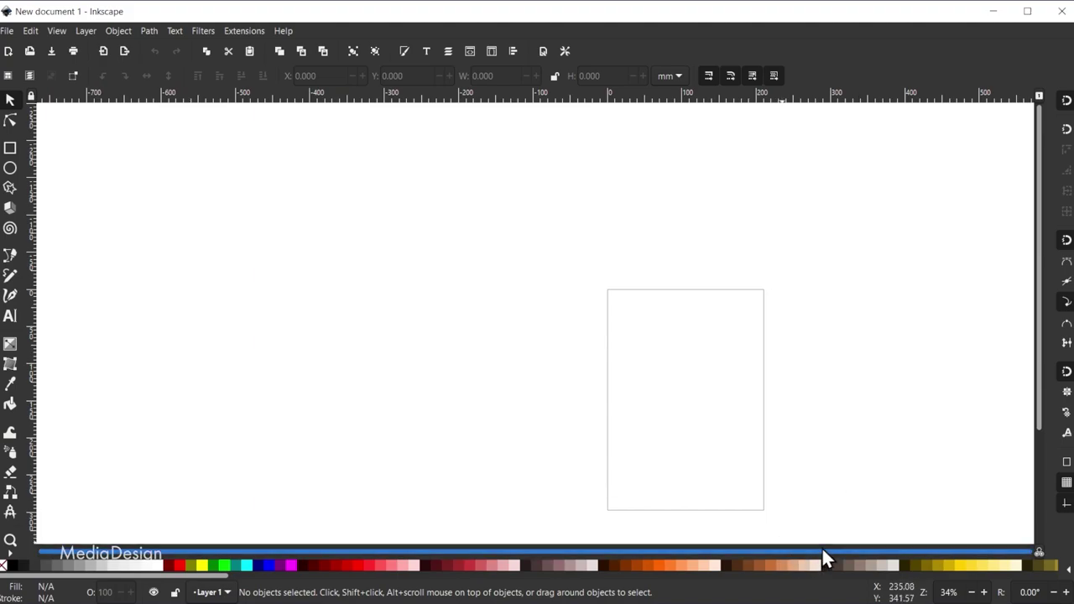
scroll(818, 536, "up", 2)
scroll(842, 479, "up", 1)
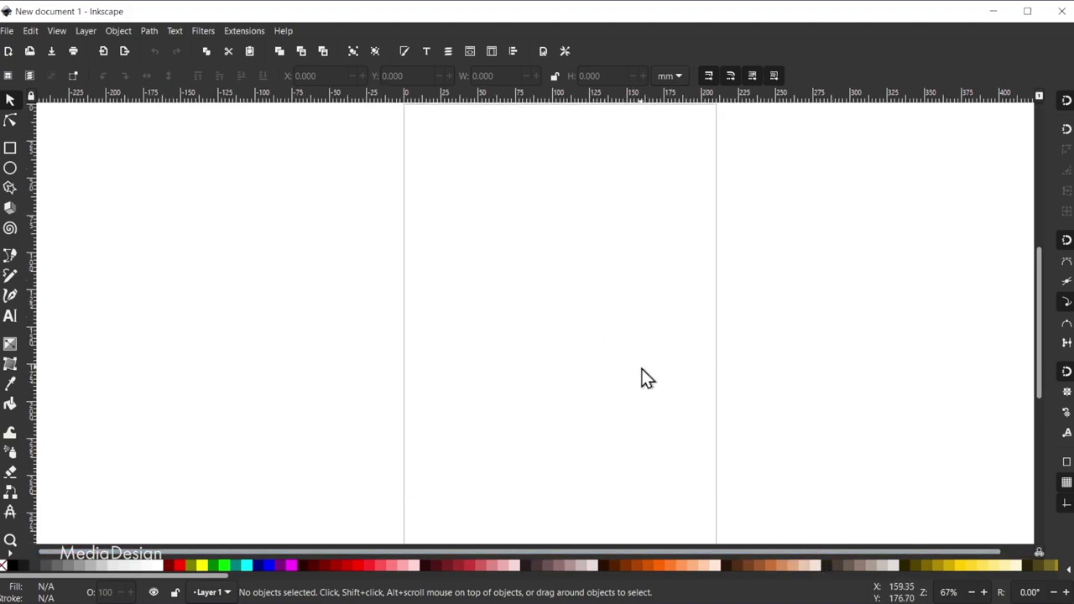
Set the document's page border to show on top of the drawing
left_click(6, 31)
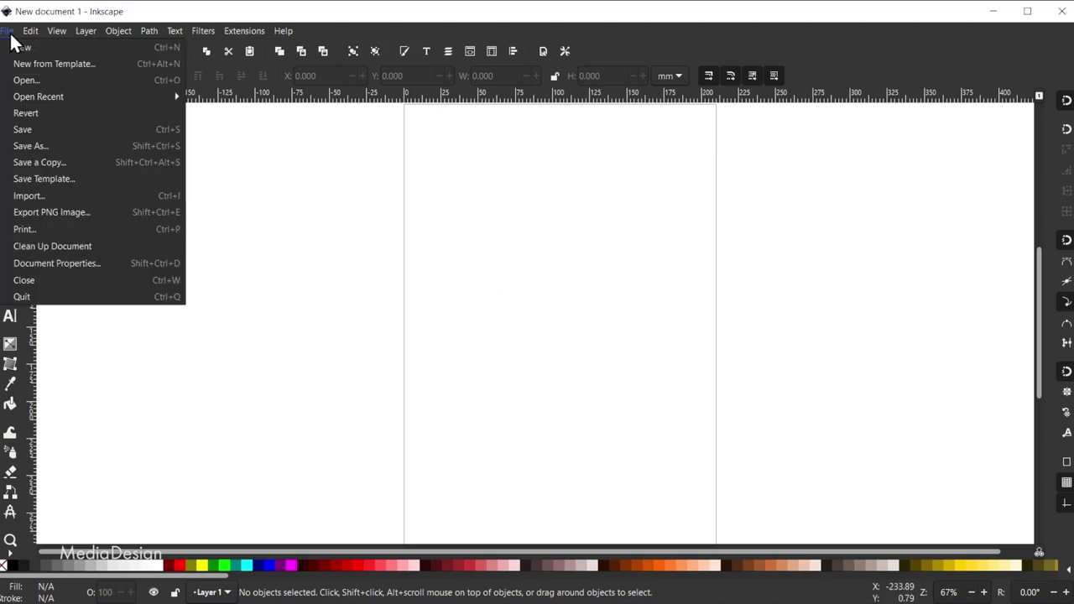
left_click(81, 265)
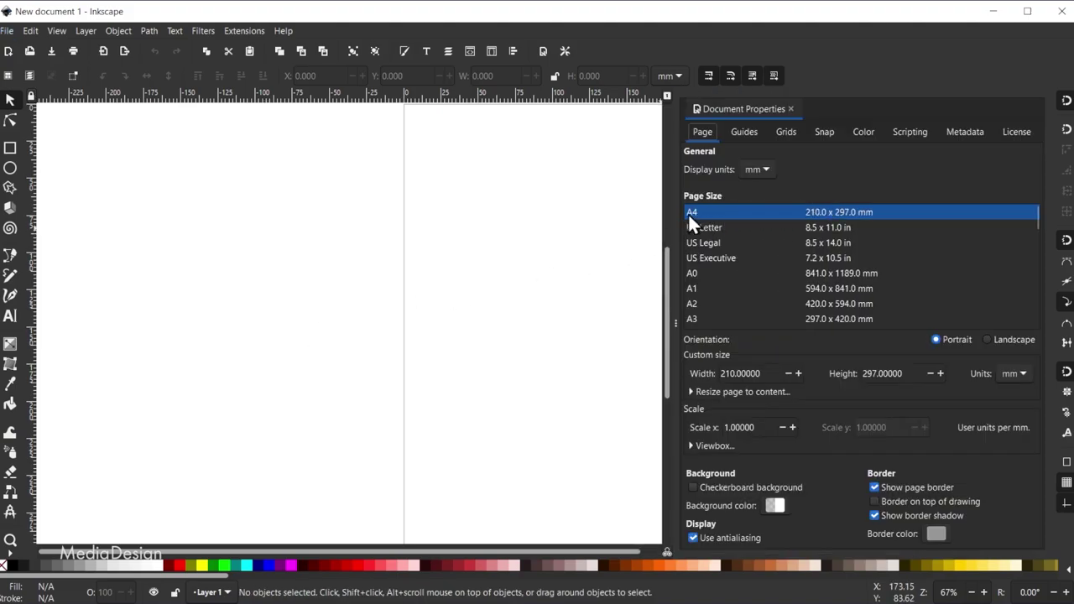
left_click(899, 503)
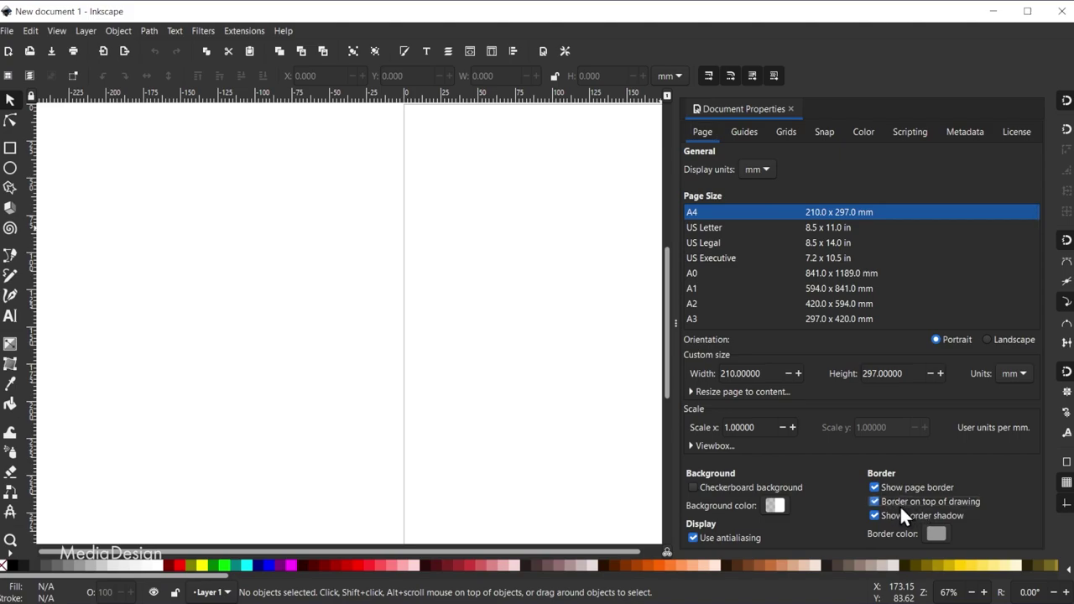
left_click(790, 110)
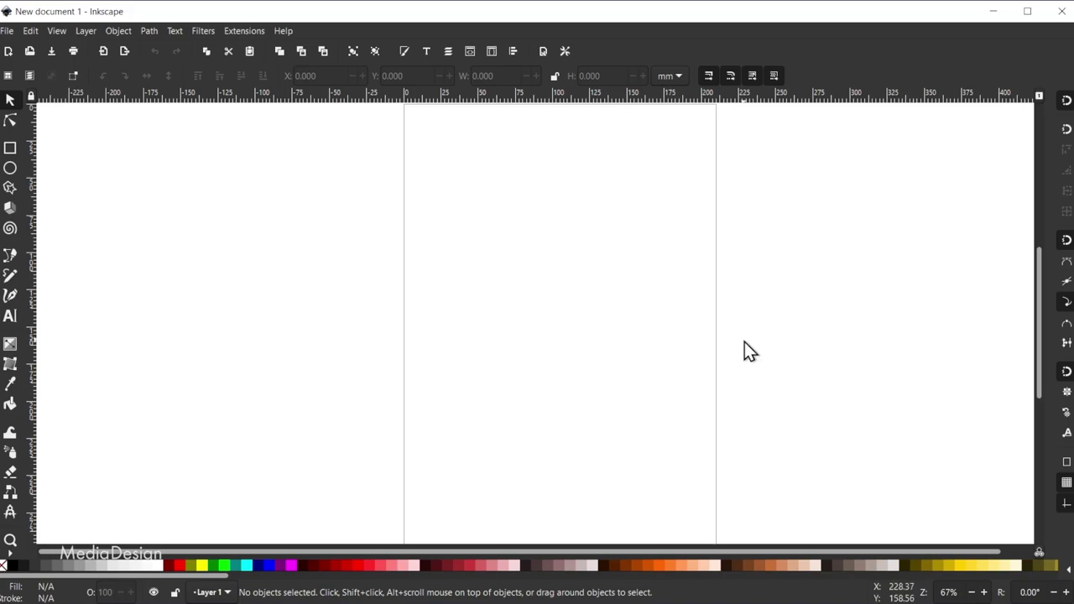
Import photo-of-man-wearing-sunglasses-4668739 from the Inkscape Tutorial Photos folder as a linked image at default import resolution, with rendering mode None (auto)
left_click(364, 597)
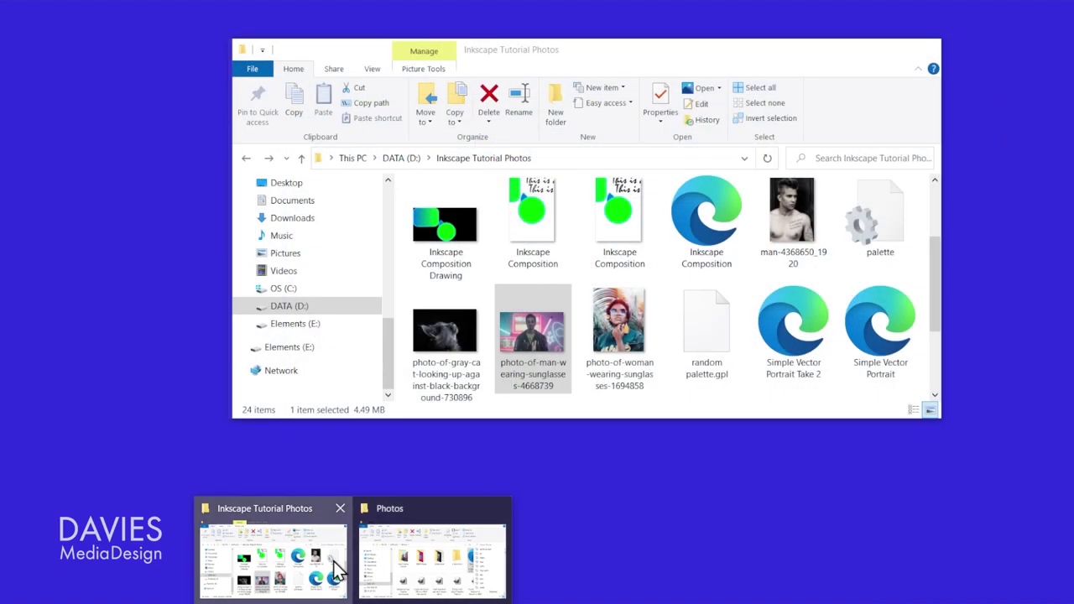
left_click(335, 577)
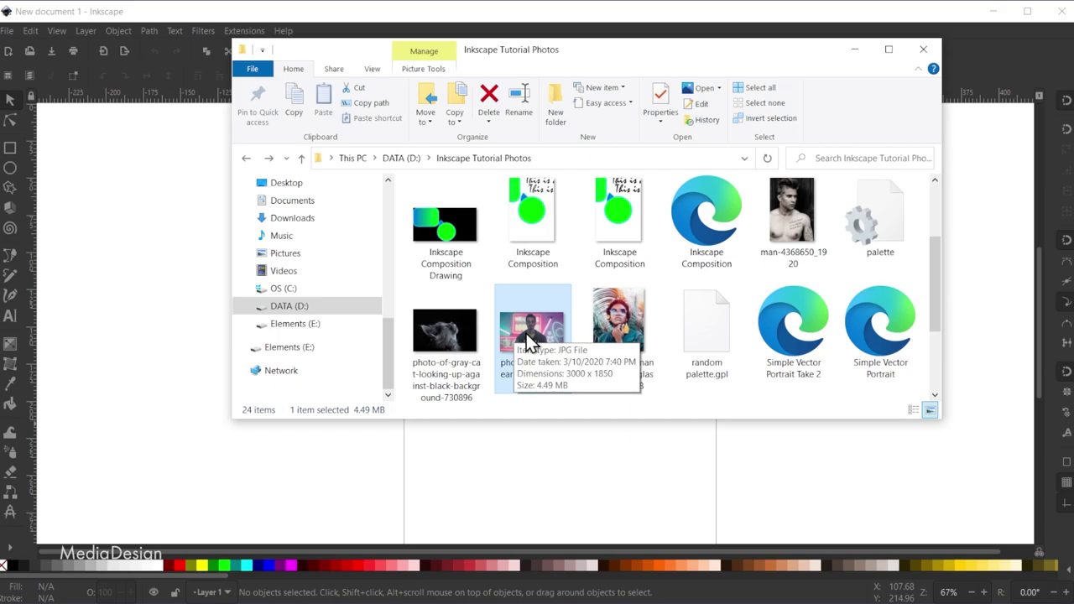
left_click_drag(528, 317, 556, 458)
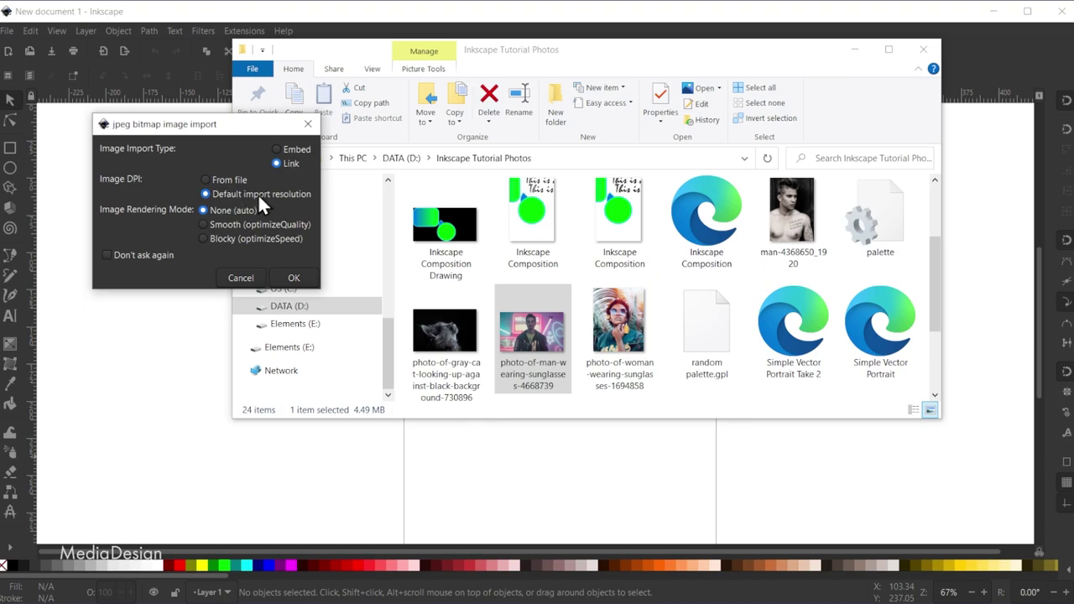
left_click(298, 279)
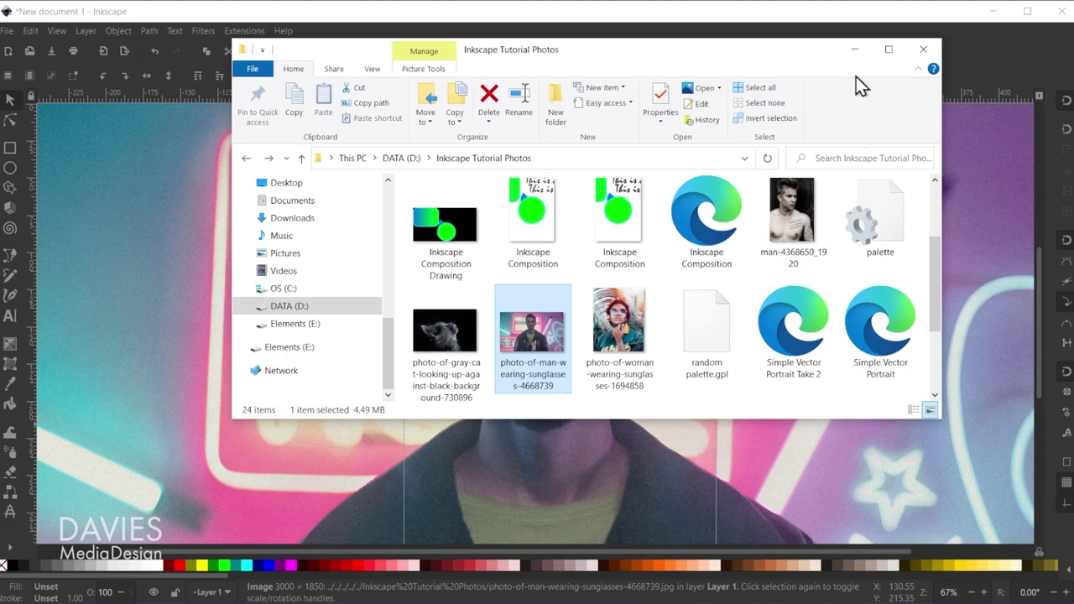
left_click(857, 52)
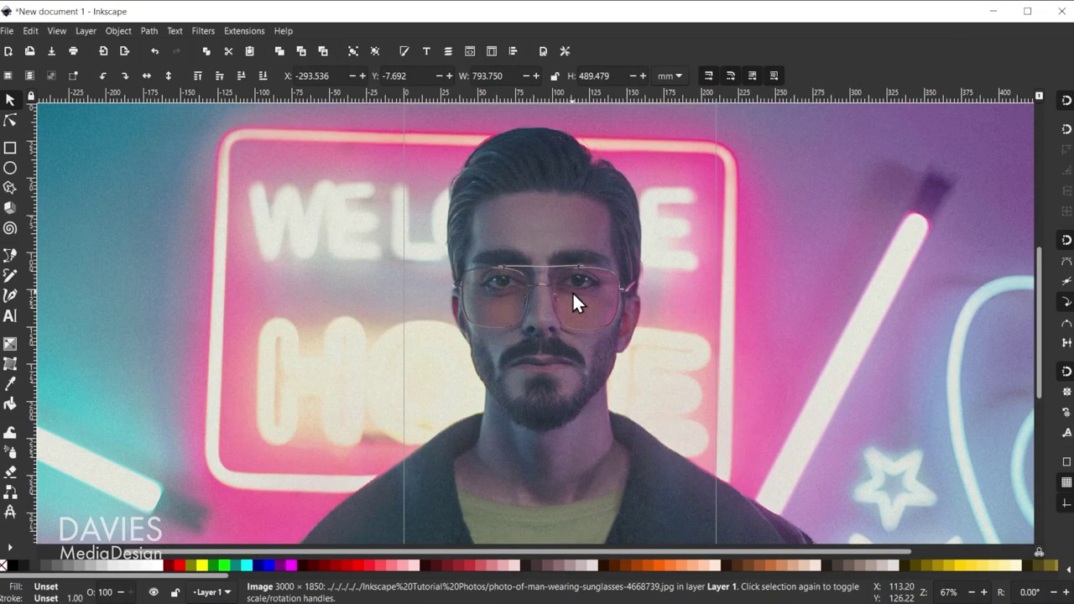
Scale the photo down proportionally to about 402 by 248 mm and shift it so the man is centred horizontally on the page
scroll(855, 404, "down", 2)
scroll(906, 423, "down", 2)
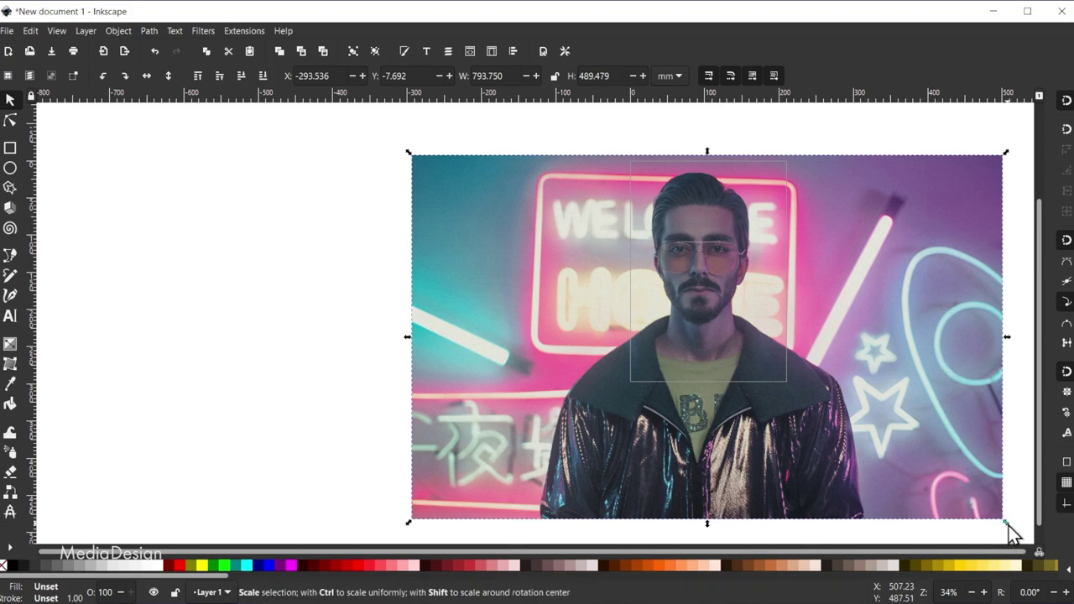
left_click_drag(1006, 524, 919, 453)
mouse_move(848, 366)
left_mouse_down()
mouse_move(852, 333)
mouse_move(874, 366)
mouse_move(865, 369)
left_mouse_up()
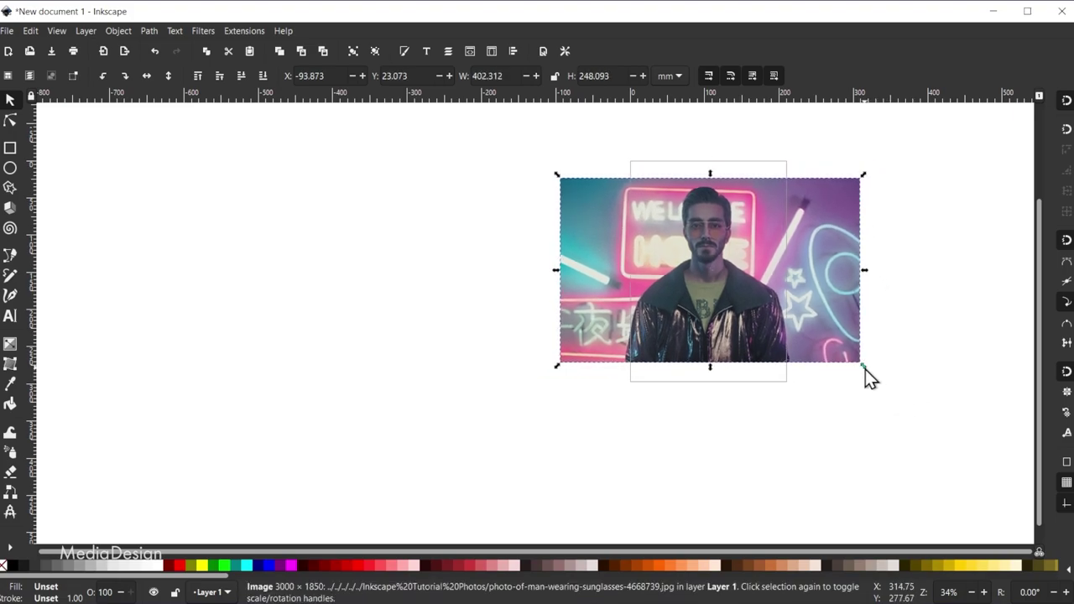
left_click_drag(750, 320, 795, 318)
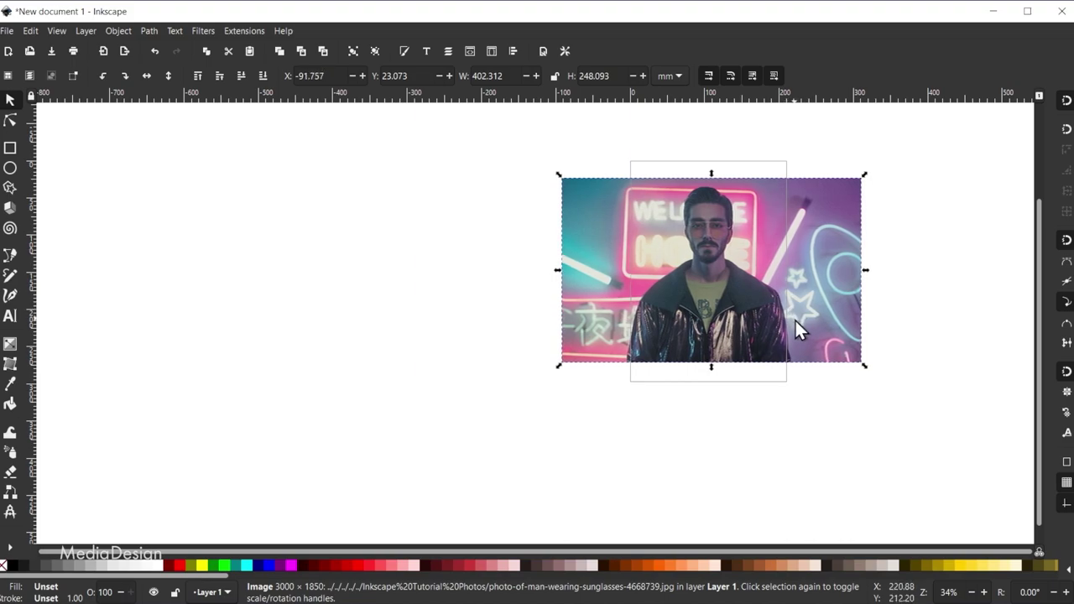
key("shift+Right")
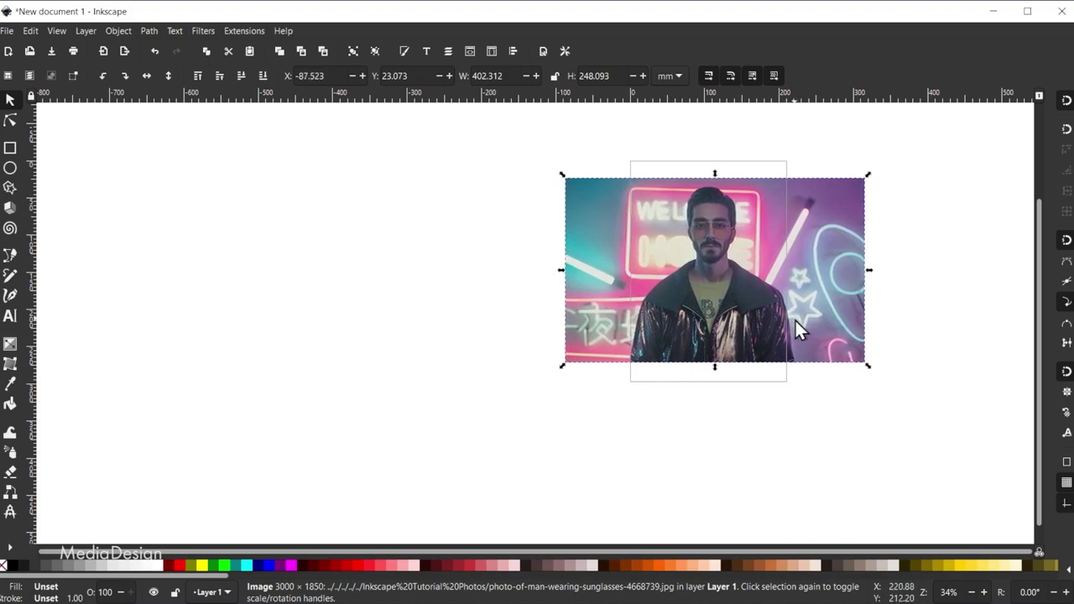
key("Left")
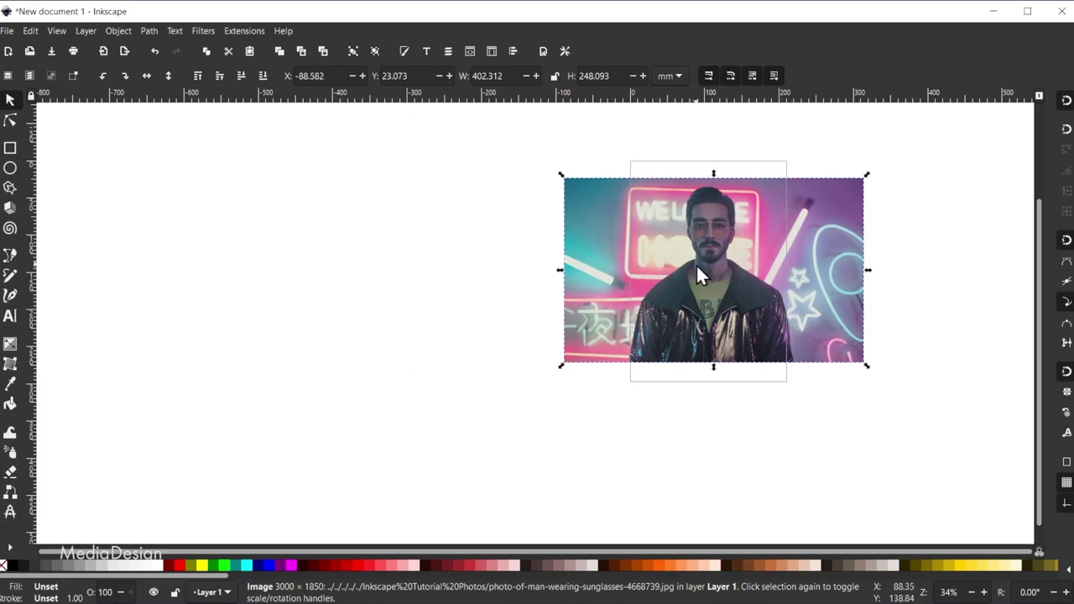
Centre the photo vertically relative to the page with Align and Distribute
left_click(511, 50)
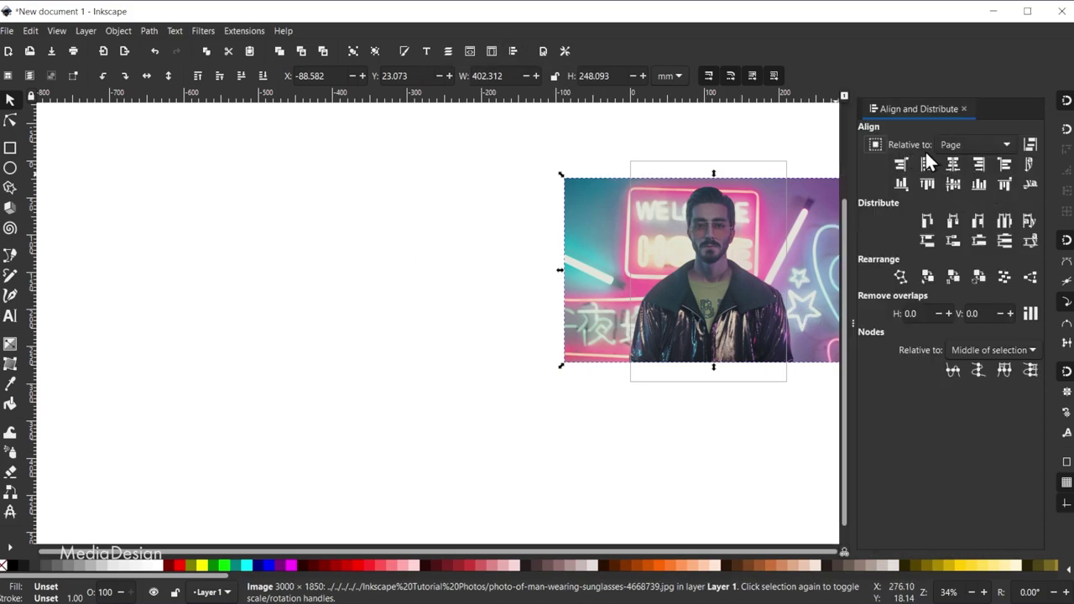
left_click(972, 144)
left_click(976, 142)
left_click(953, 183)
left_click_drag(659, 551, 781, 554)
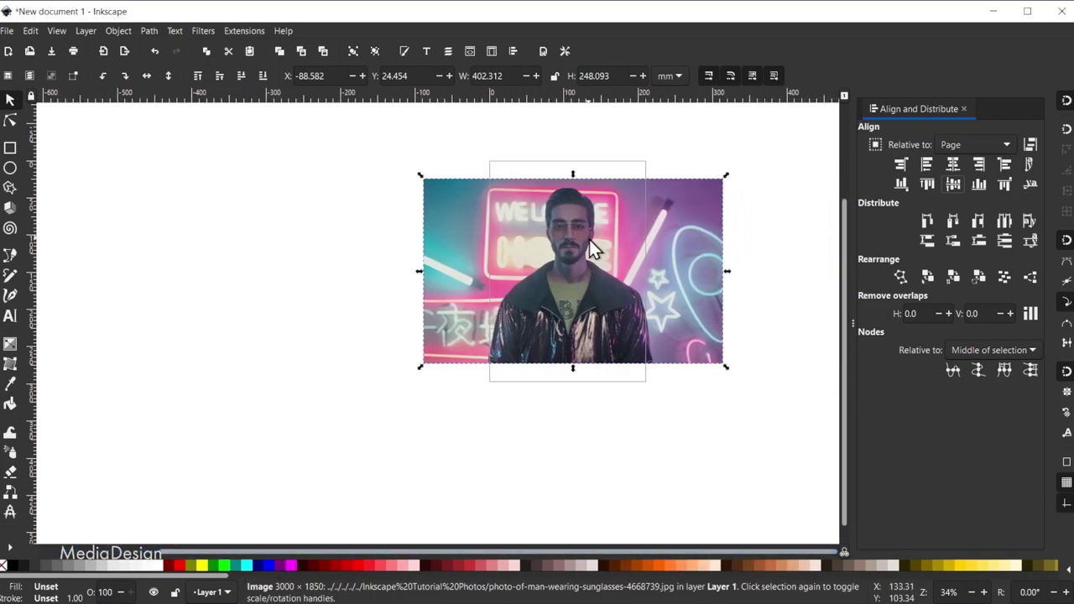
left_click(963, 109)
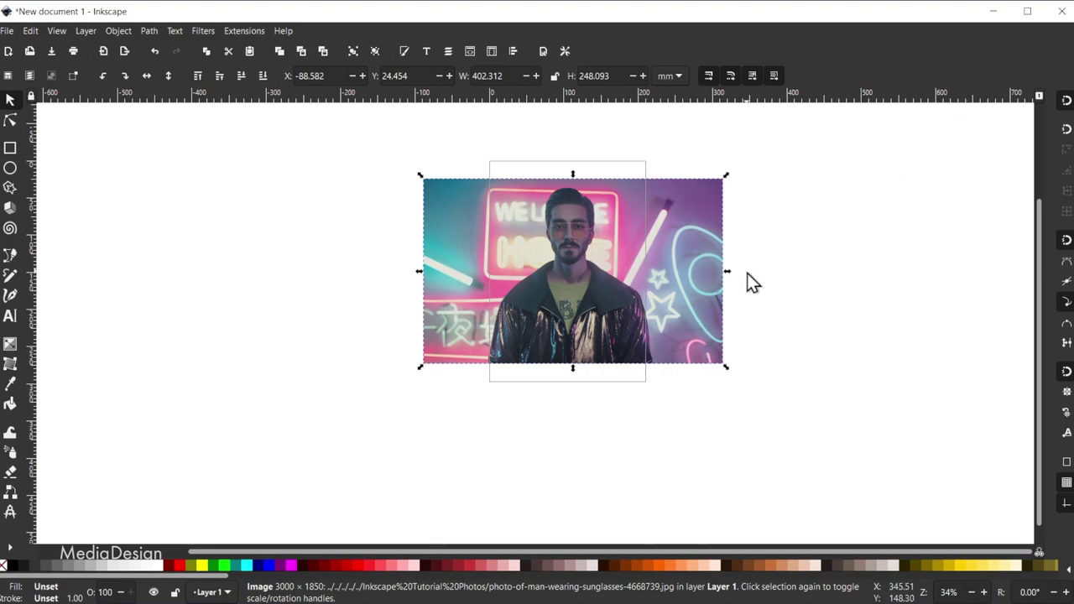
Rename the layer holding the photo as Image
left_click(86, 30)
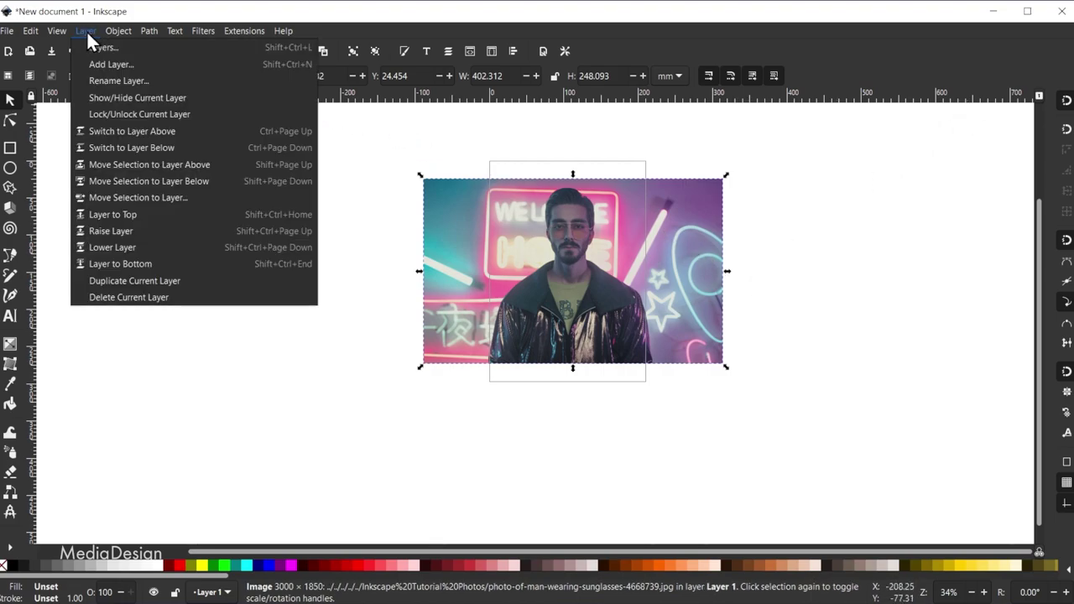
left_click(96, 50)
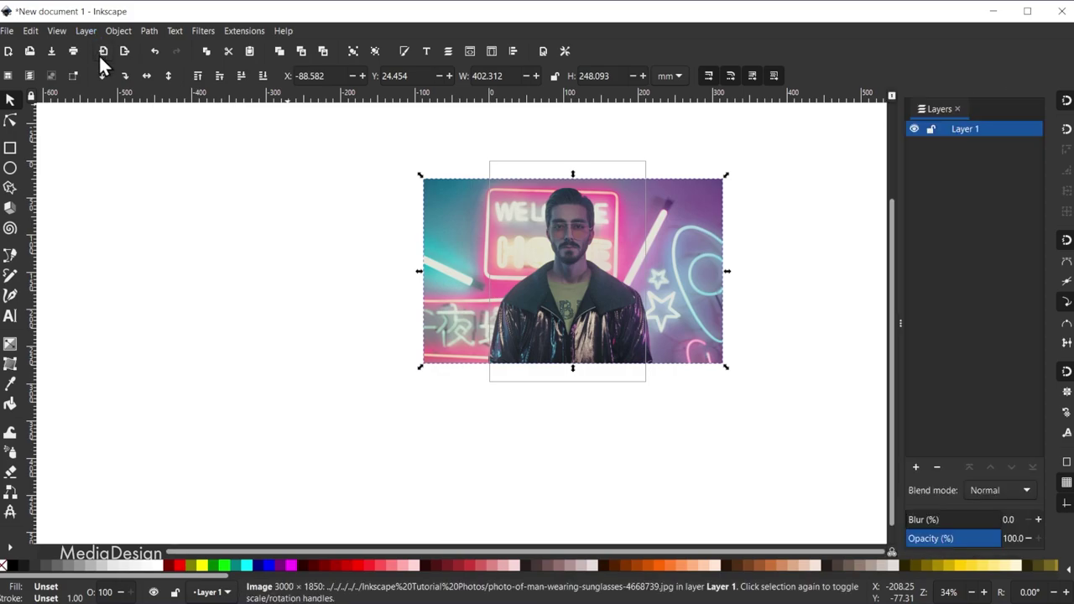
double_click(965, 129)
key("BackSpace")
type("Image")
key("Return")
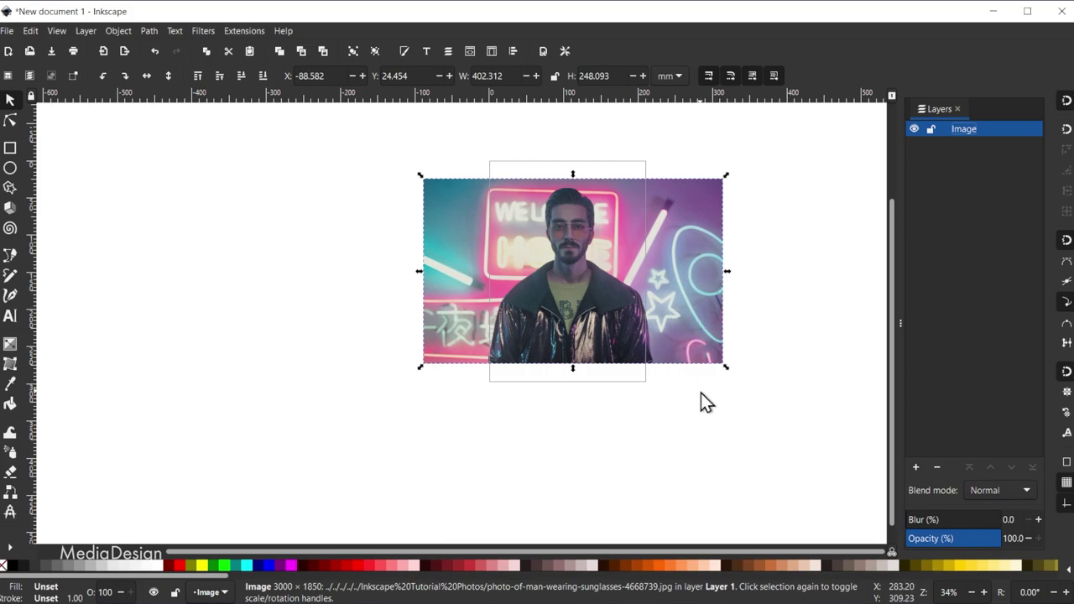
Save the document in the Inkscape Comps folder as an Inkscape SVG named Vector Portrait Composition
key("ctrl+s")
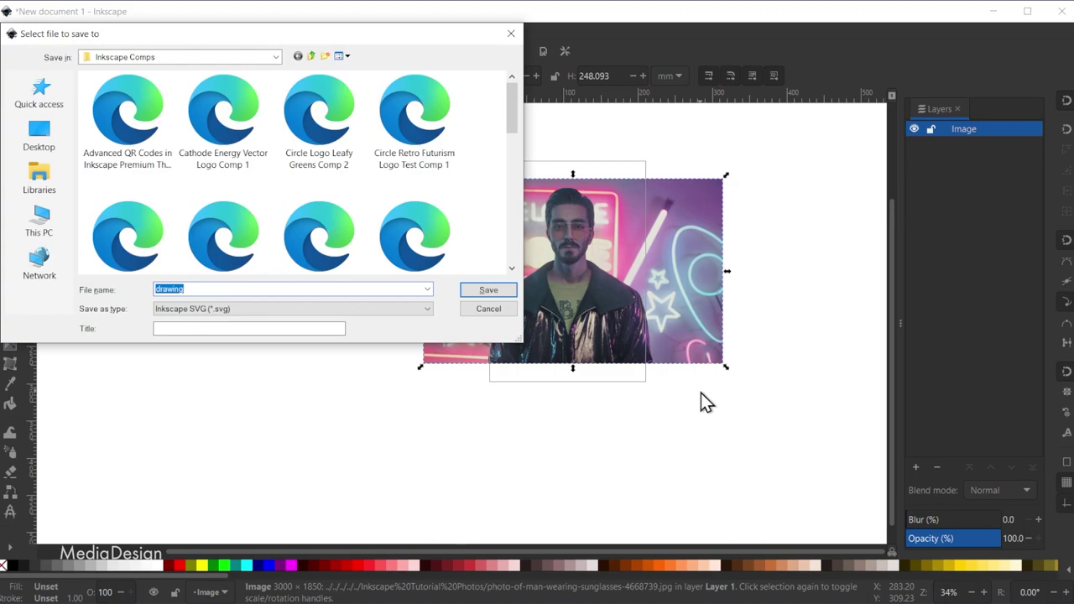
type("Vector Portrait Composition")
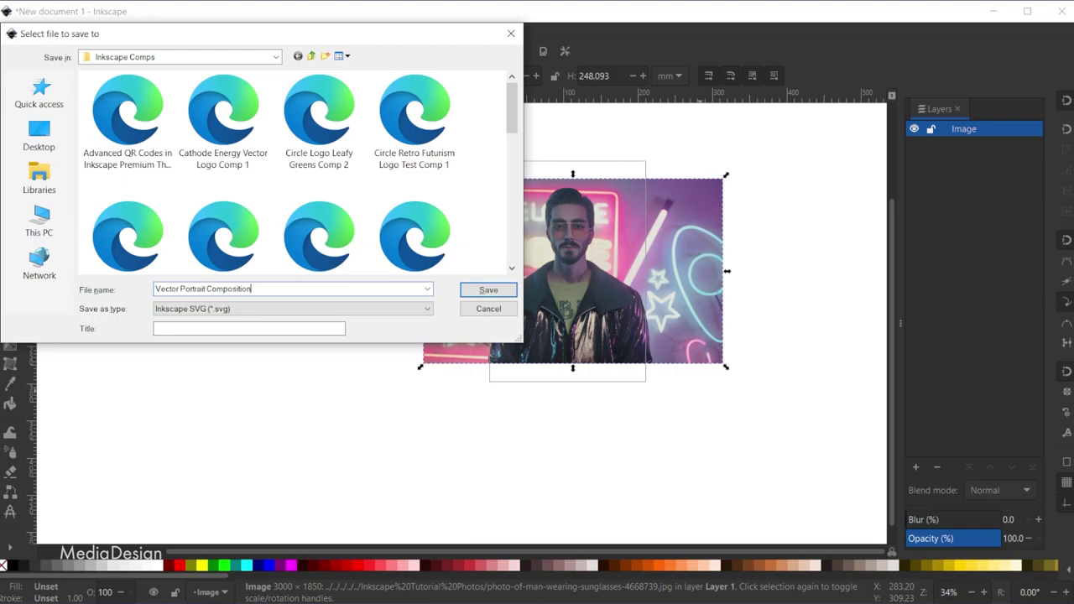
key("Return")
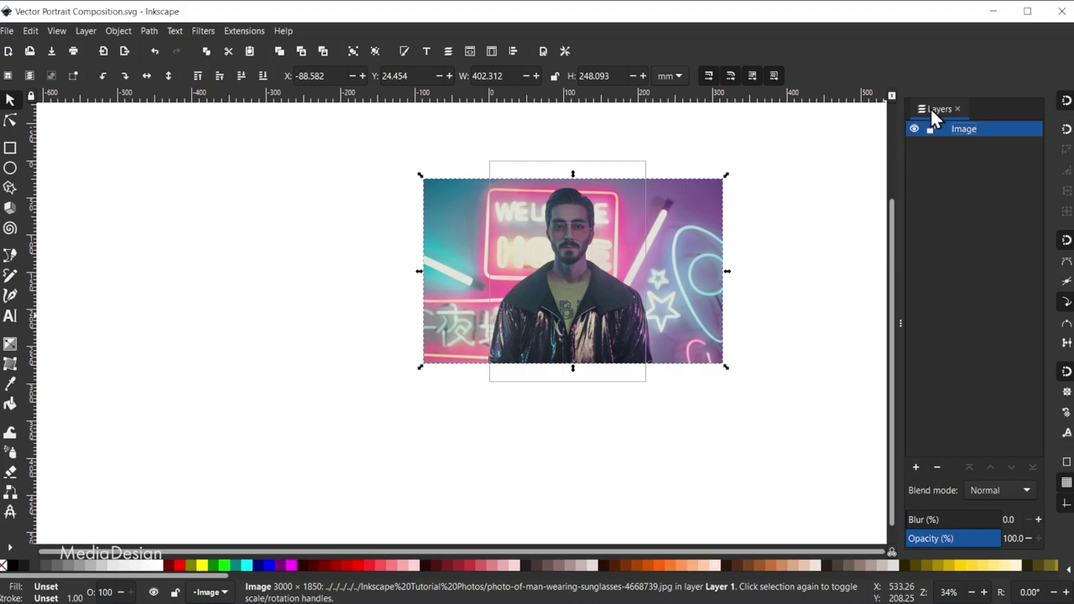
Add a new layer named Face above the Image layer
left_click(916, 468)
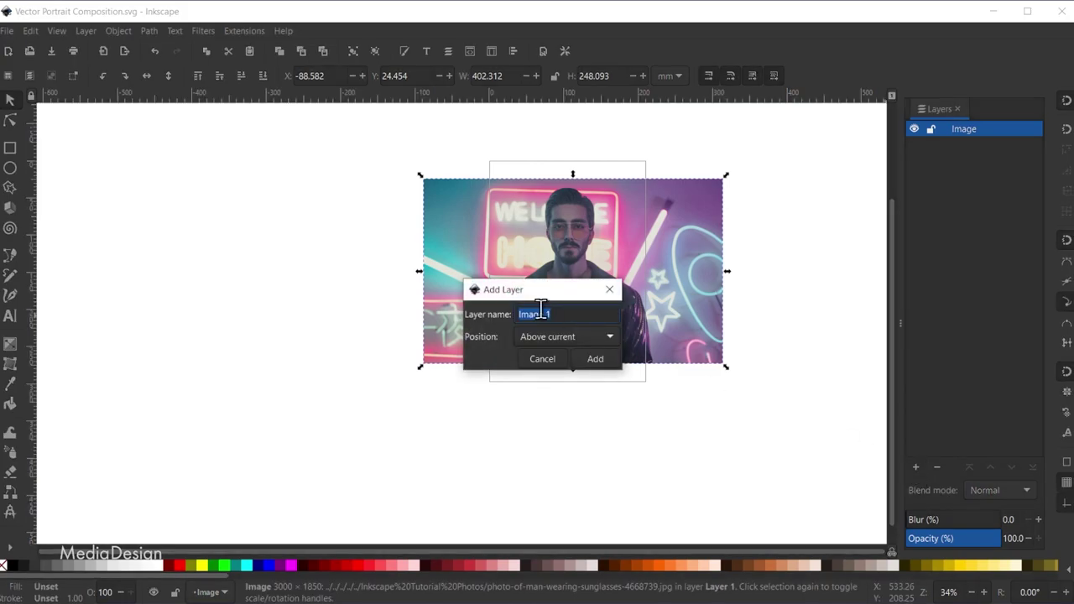
type("Face")
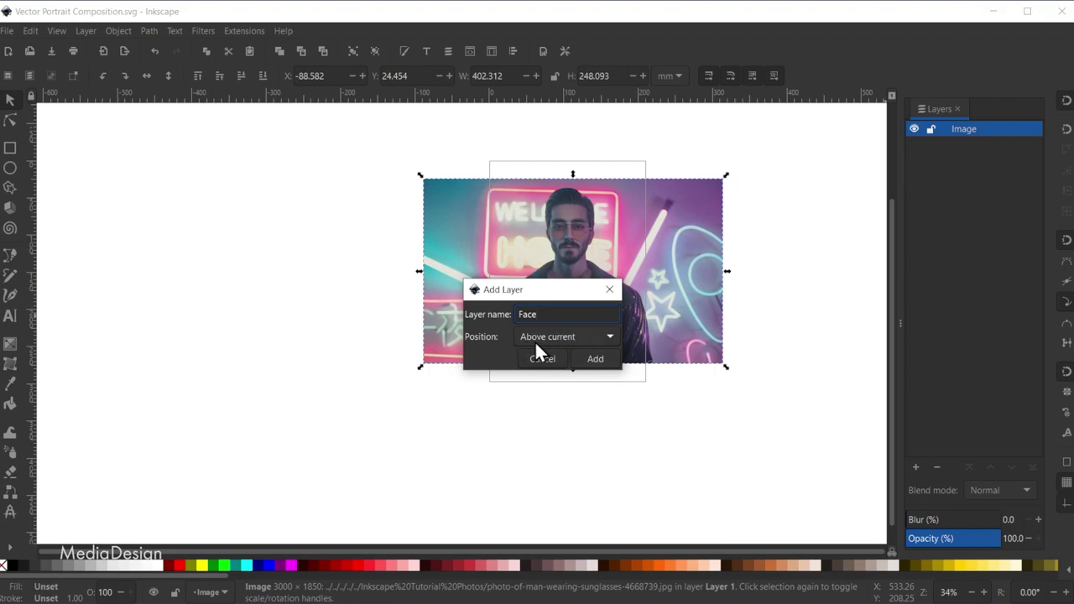
left_click(597, 357)
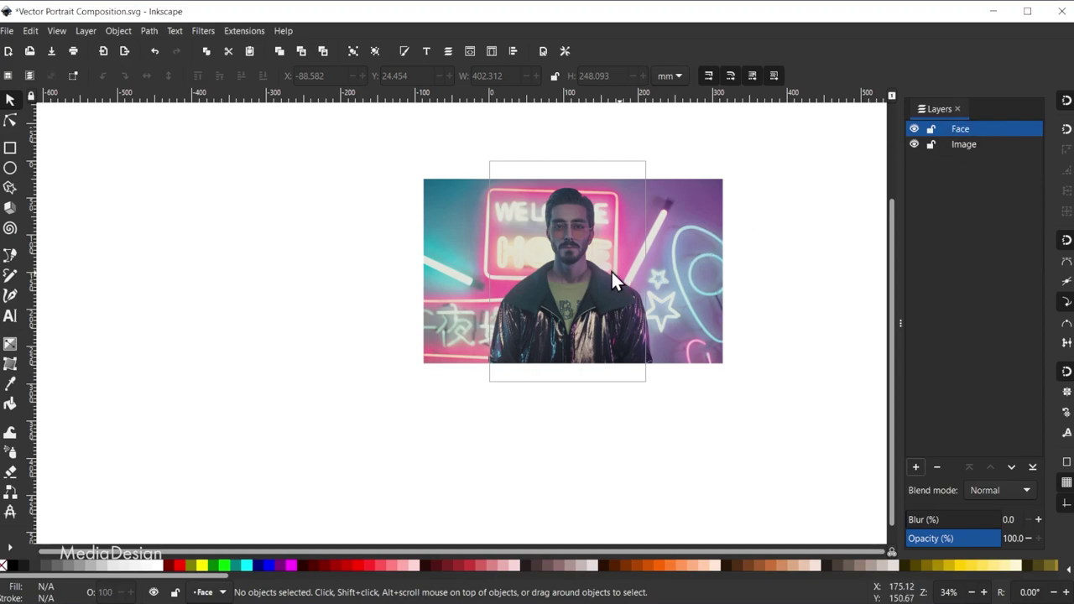
Place a vertical guide down the centre of the man's face, through the nose and chin
left_click(9, 258)
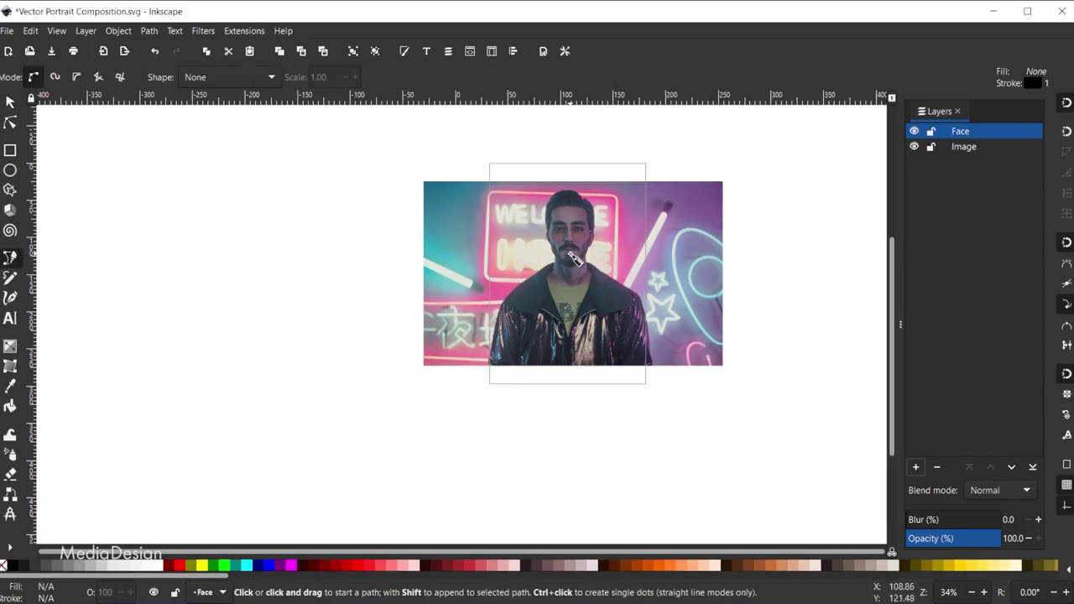
scroll(571, 259, "up", 6)
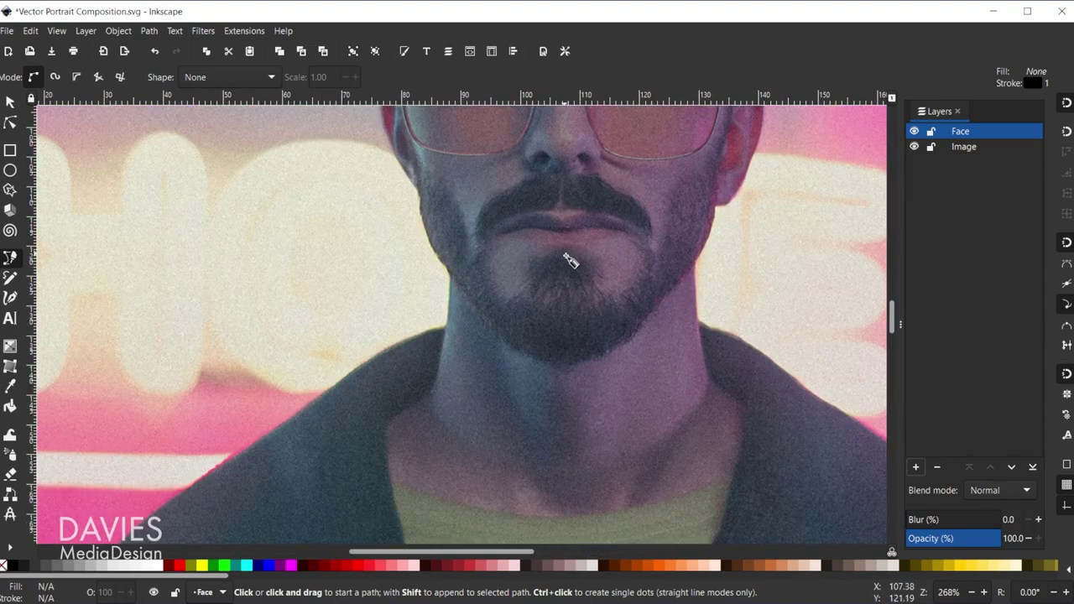
scroll(570, 258, "up", 4)
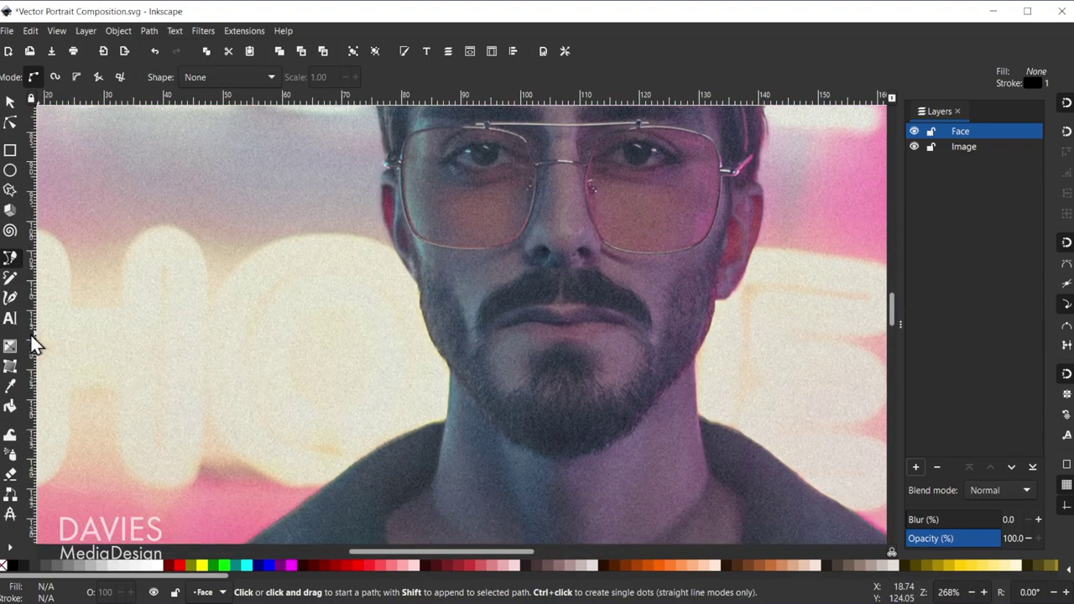
left_click_drag(34, 334, 474, 311)
left_click_drag(569, 297, 566, 297)
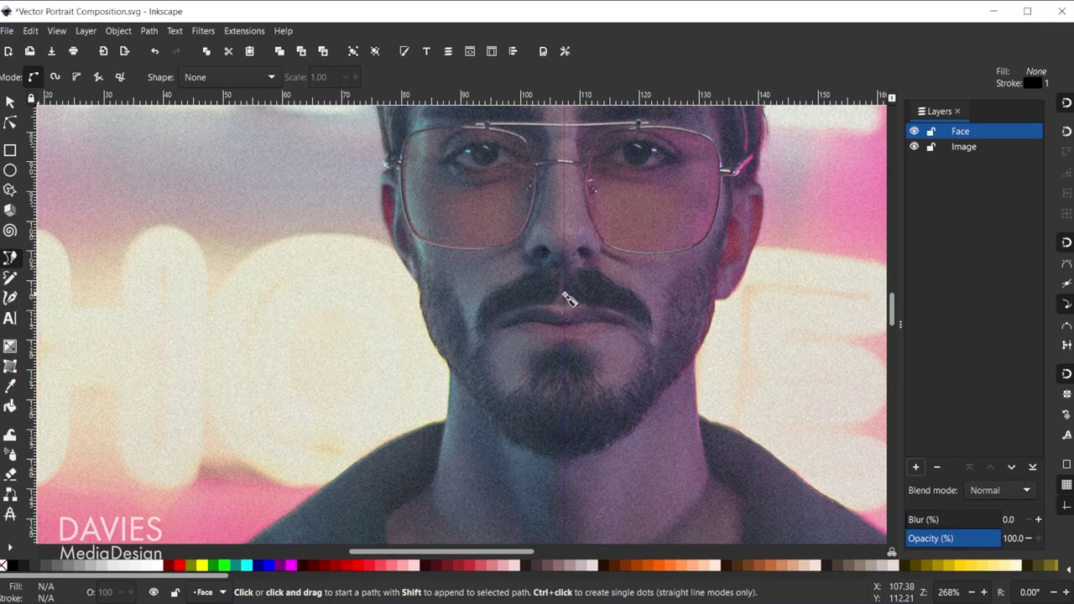
Begin a Pen path at the chin on the centre guide and trace the image-left jawline up towards the ear
left_click(567, 461)
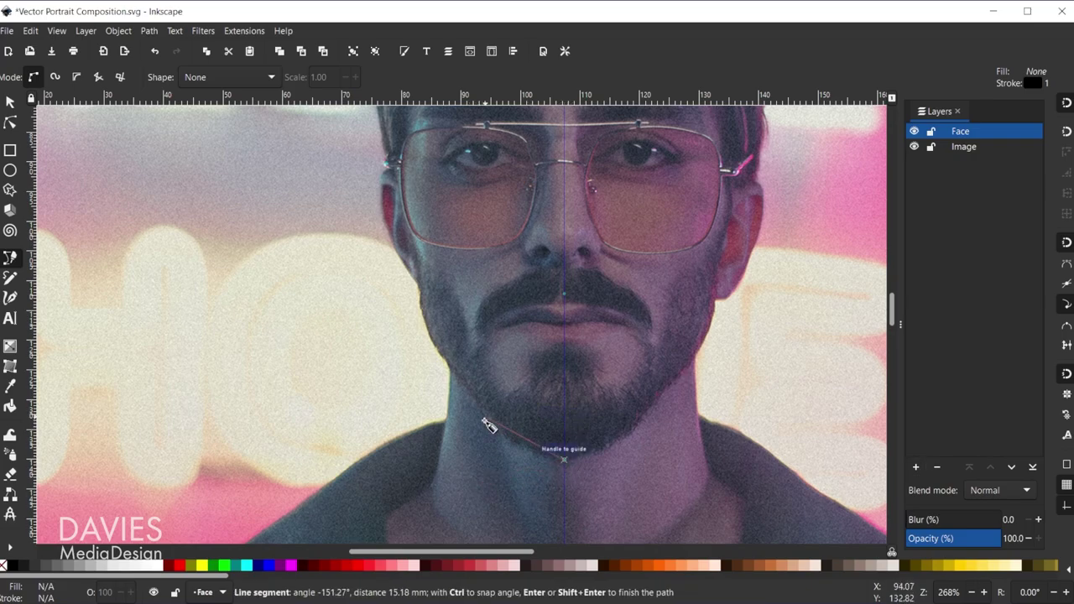
left_click_drag(494, 451, 423, 308)
scroll(422, 309, "up", 4)
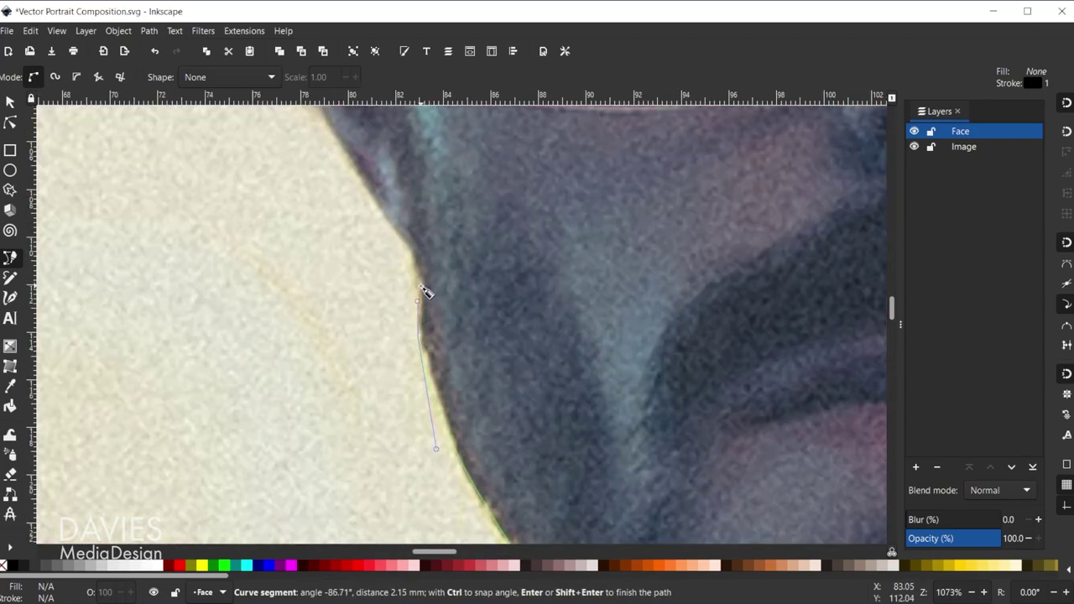
left_click_drag(420, 284, 402, 244)
left_click_drag(367, 189, 371, 193)
Continue the path around the outer edge of the image-left ear up to the hinge of the glasses
key("space")
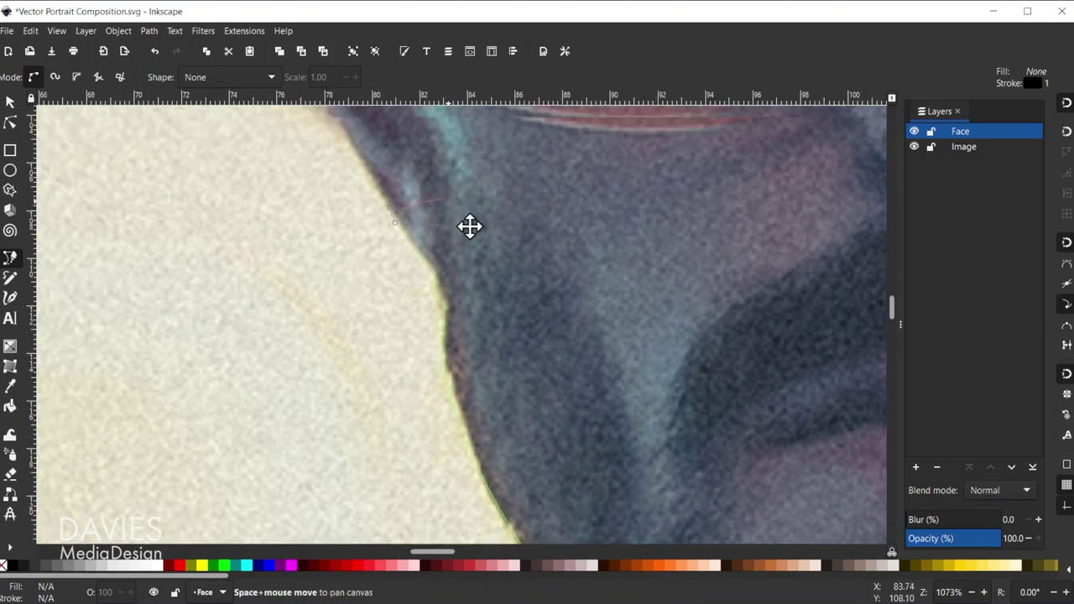
left_click(429, 376)
left_click_drag(401, 307, 369, 244)
scroll(379, 230, "up", 3)
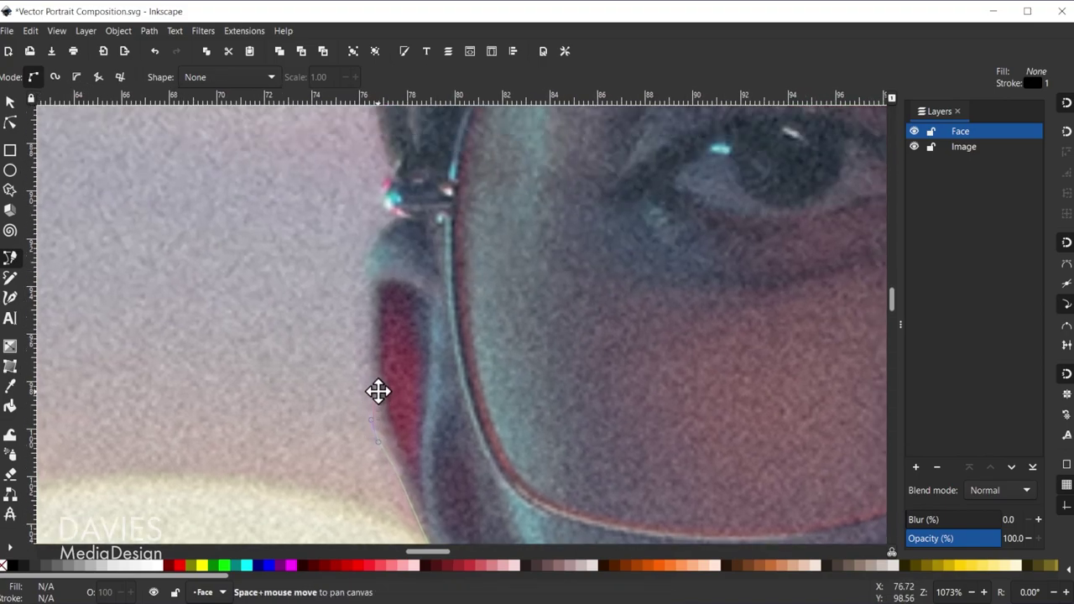
left_click_drag(357, 335, 363, 314)
left_click_drag(359, 262, 427, 198)
Continue the path with straight segments from the glasses' hinge up the hairline at the temple
scroll(542, 206, "down", 2, "ctrl")
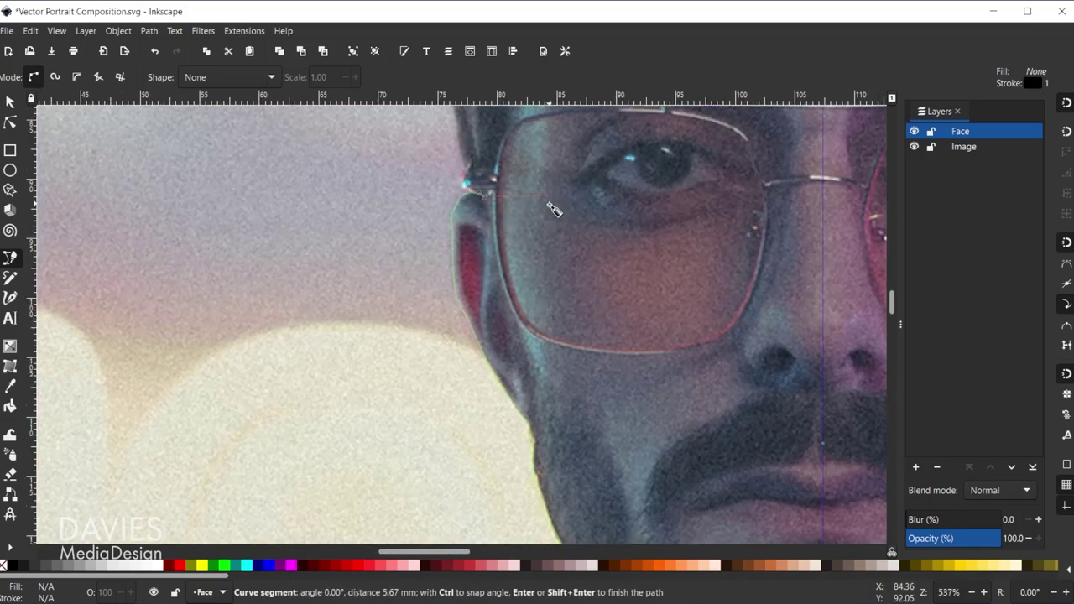
scroll(586, 174, "up", 2)
scroll(540, 249, "up", 5)
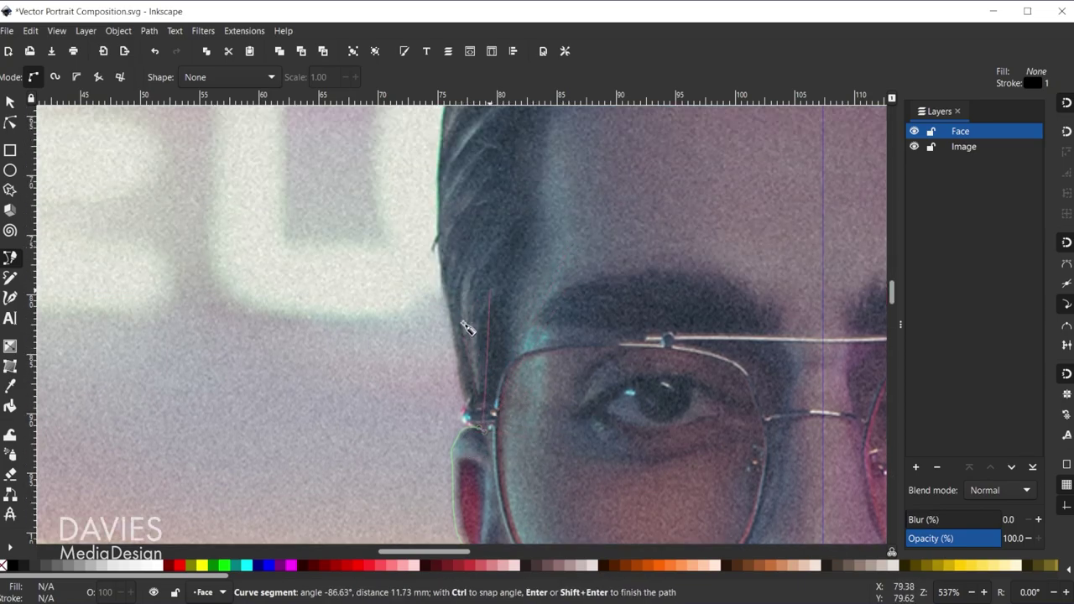
left_click(501, 416)
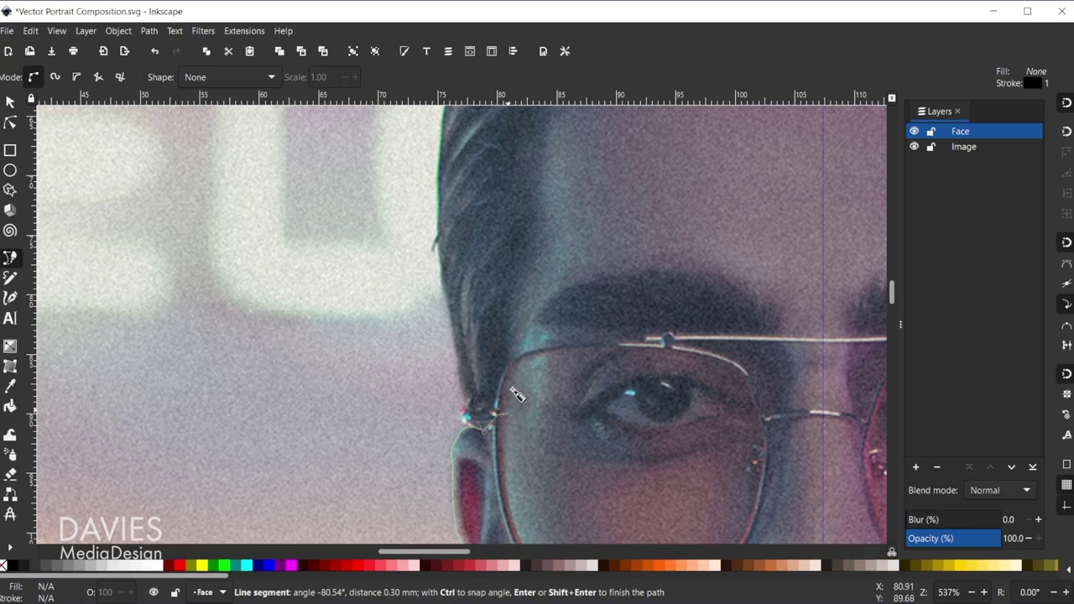
left_click(520, 283)
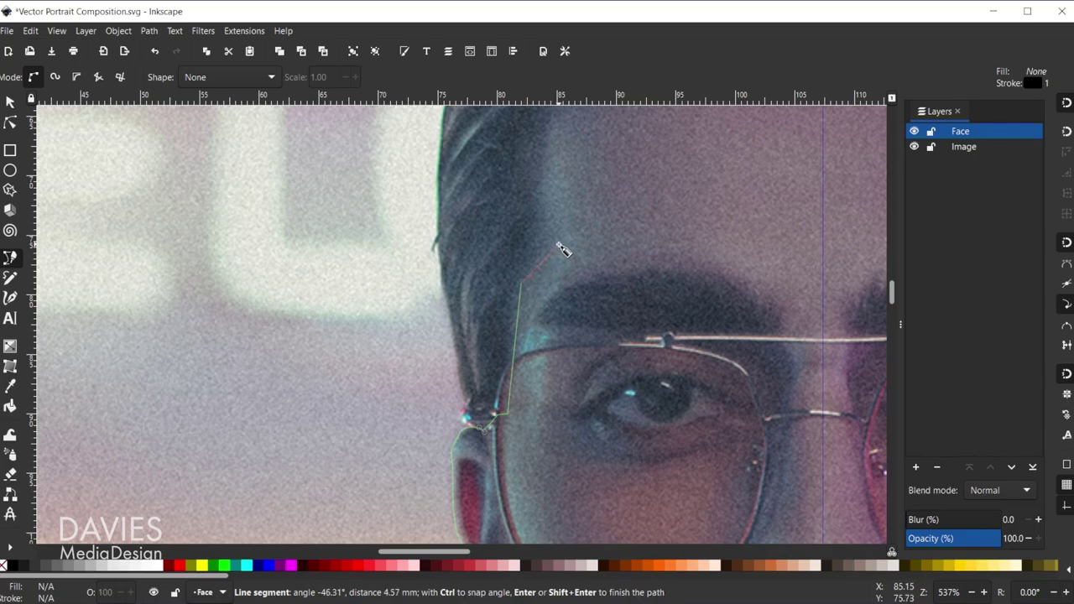
key("space")
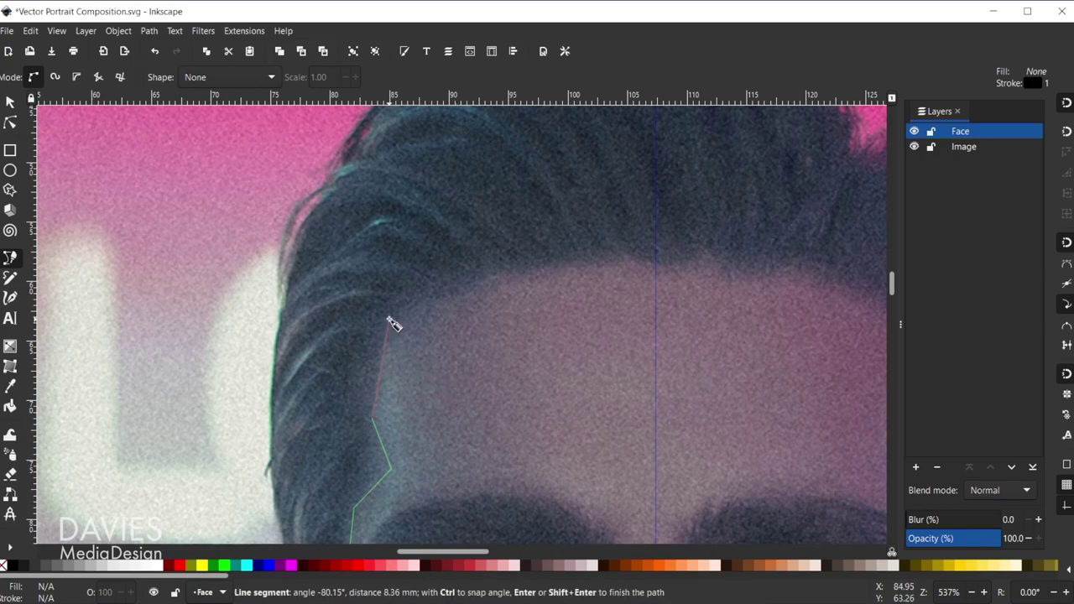
Trace the forehead hairline to the centre guide and close the half-face path along the guide at the chin
mouse_move(388, 318)
left_mouse_down()
mouse_move(393, 309)
mouse_move(422, 320)
mouse_move(418, 343)
mouse_move(401, 308)
left_mouse_up()
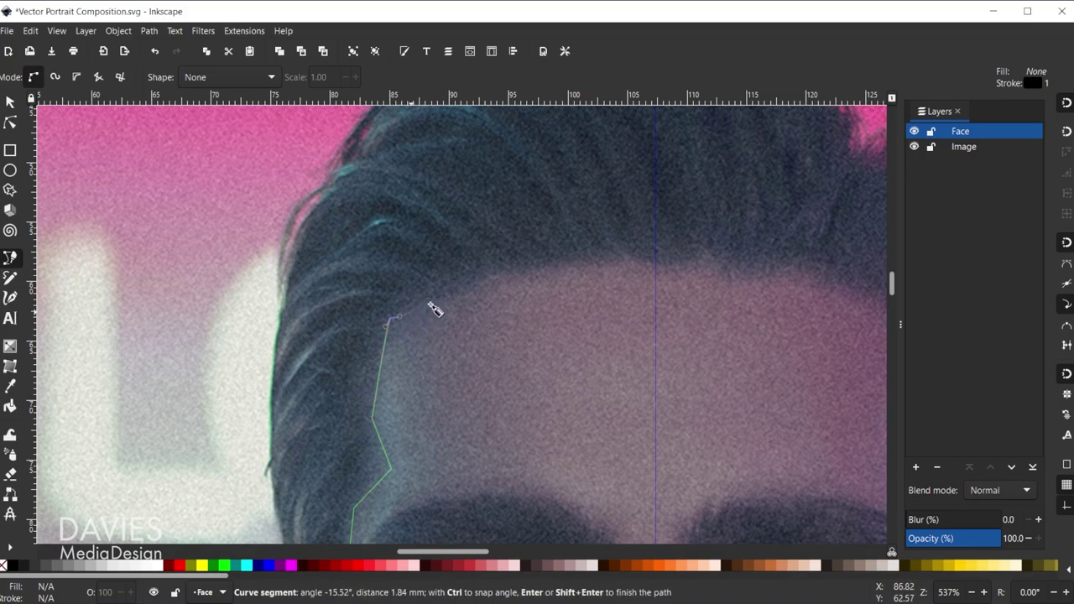
left_click_drag(506, 277, 521, 278)
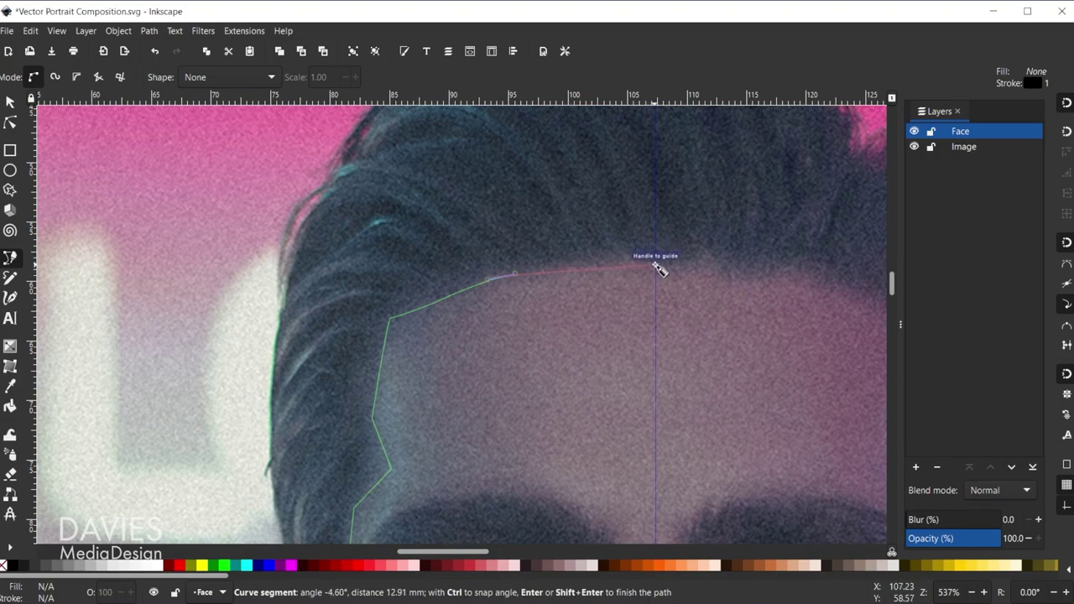
mouse_move(659, 267)
left_mouse_down()
mouse_move(712, 266)
mouse_move(661, 287)
left_mouse_up()
scroll(647, 352, "down", 2)
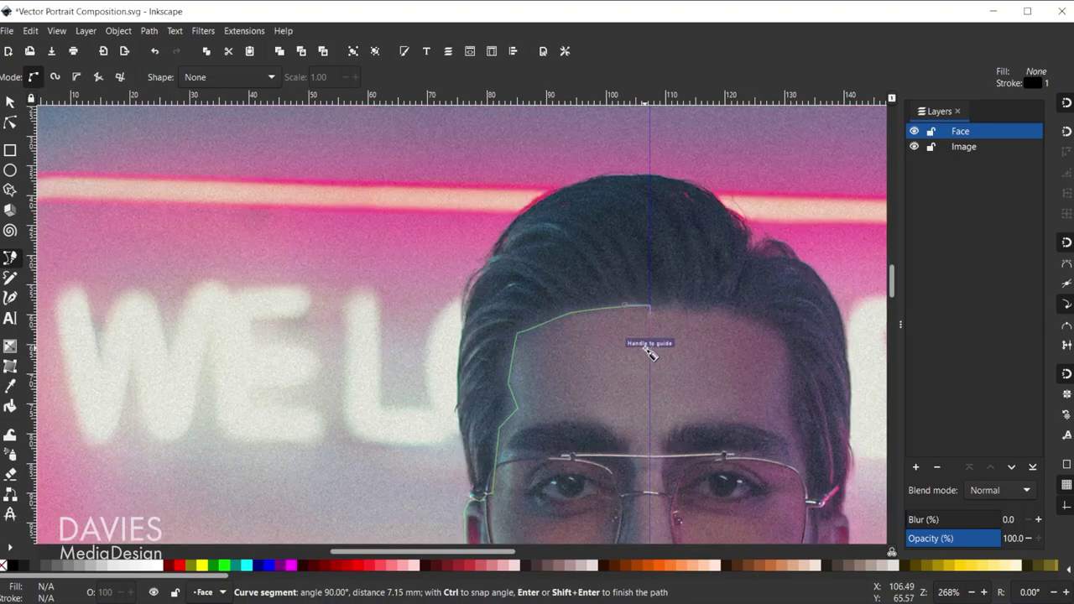
scroll(650, 361, "down", 2)
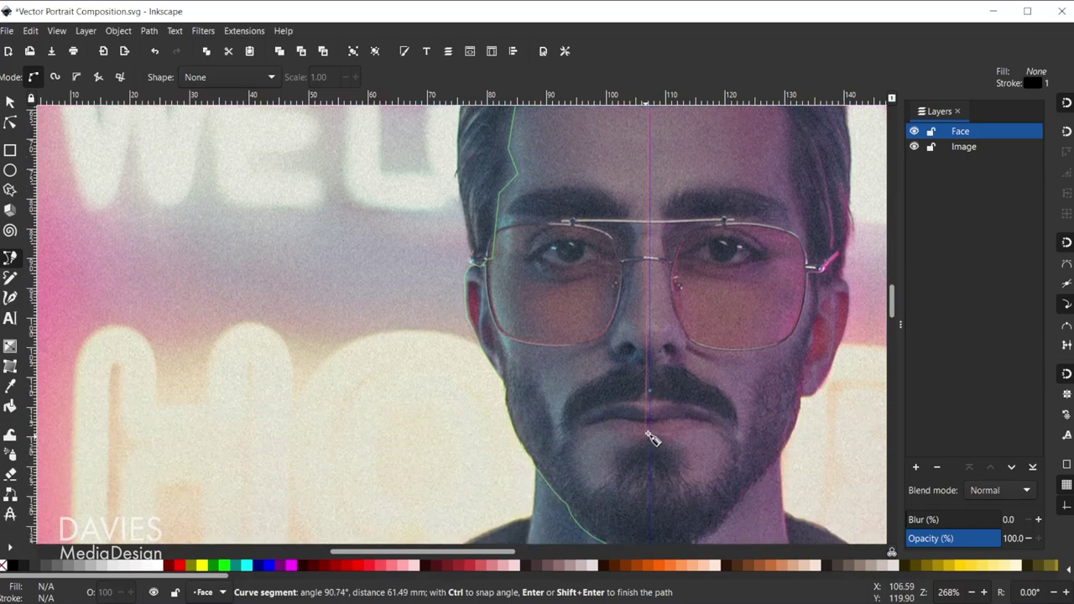
scroll(653, 437, "down", 3)
scroll(659, 419, "down", 3)
left_click(651, 464)
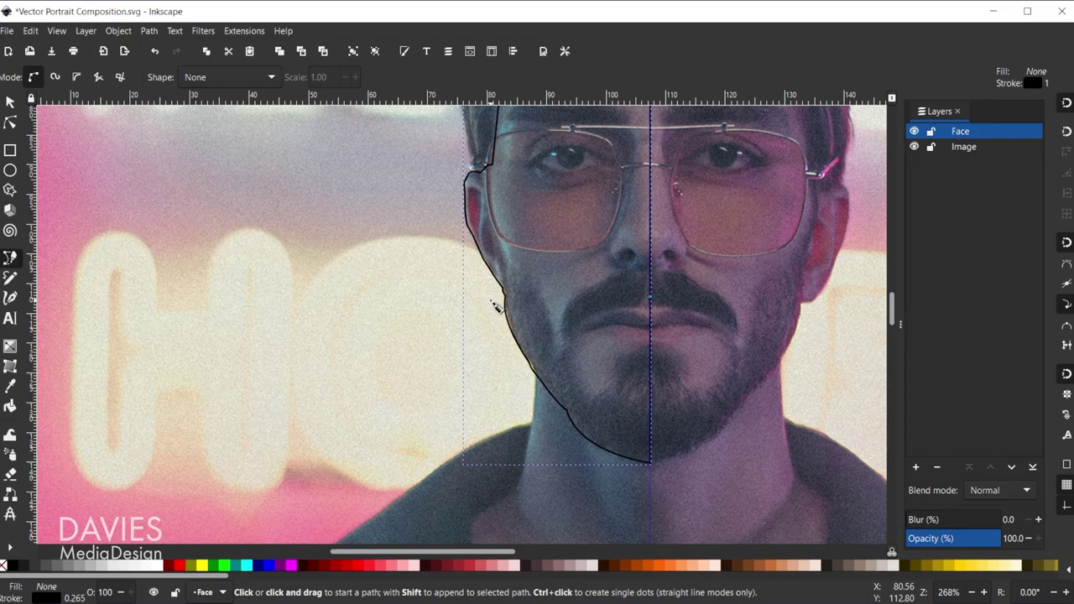
Reposition the path nodes along the upper outer edge of the ear to follow the photo more closely
left_click(10, 123)
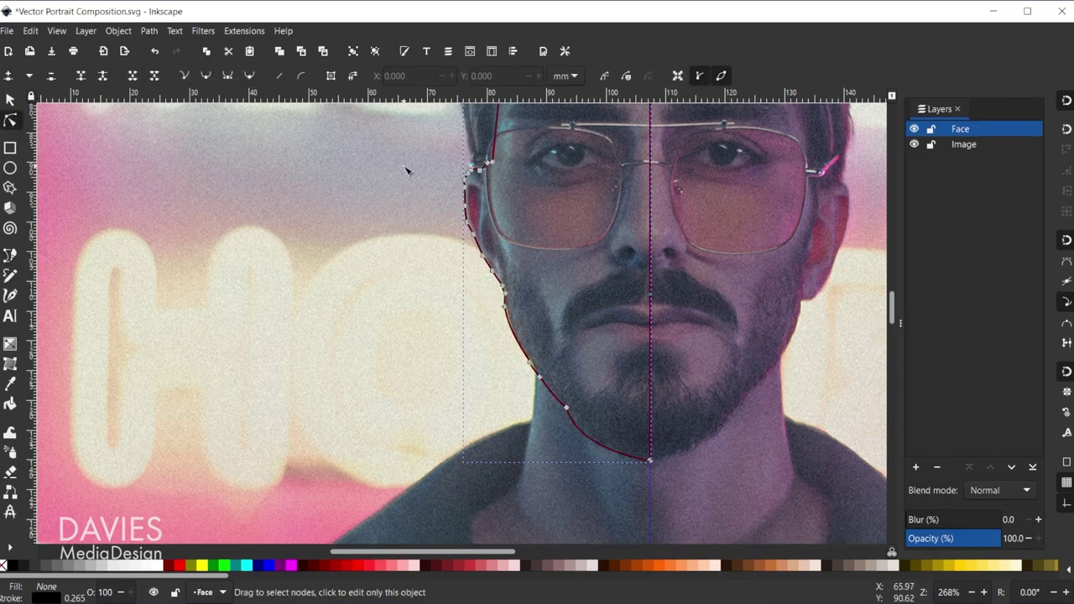
scroll(468, 176, "up", 5)
left_click(458, 206)
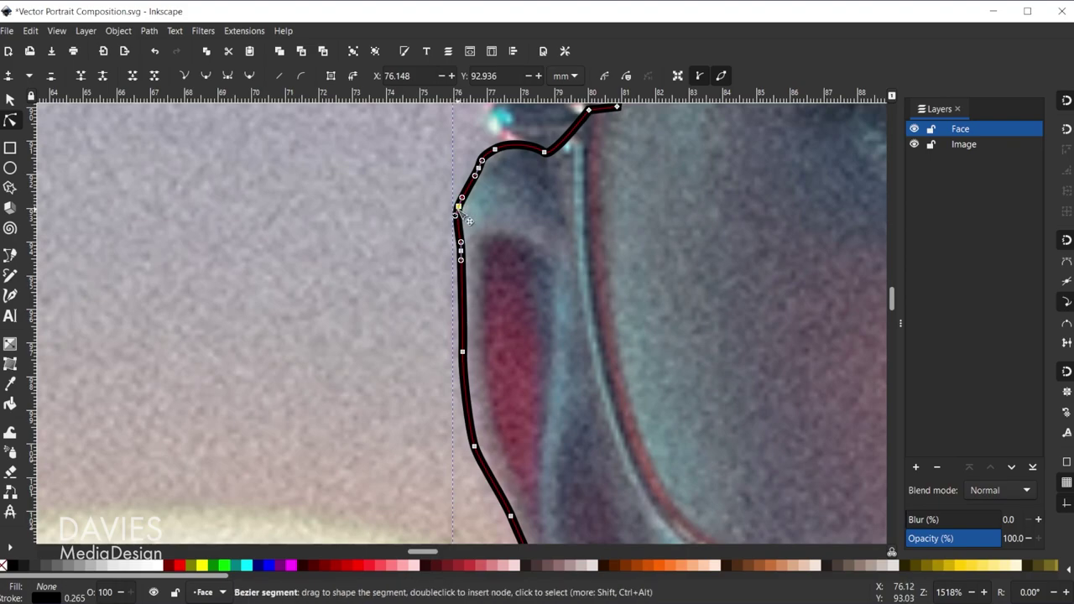
mouse_move(463, 213)
left_mouse_down()
mouse_move(481, 215)
mouse_move(460, 200)
left_mouse_up()
left_click(478, 169)
mouse_move(482, 174)
left_mouse_down()
mouse_move(461, 167)
mouse_move(463, 184)
mouse_move(492, 177)
mouse_move(480, 178)
left_mouse_up()
Delete the surplus node at the top of the ear and reshape the neighbouring nodes into a smooth curve
scroll(480, 176, "up", 2)
scroll(495, 193, "down", 1)
left_click_drag(495, 196, 557, 220)
left_click(476, 218)
key("Delete")
left_click(493, 216)
left_click_drag(493, 216, 522, 206)
left_click_drag(459, 249, 461, 247)
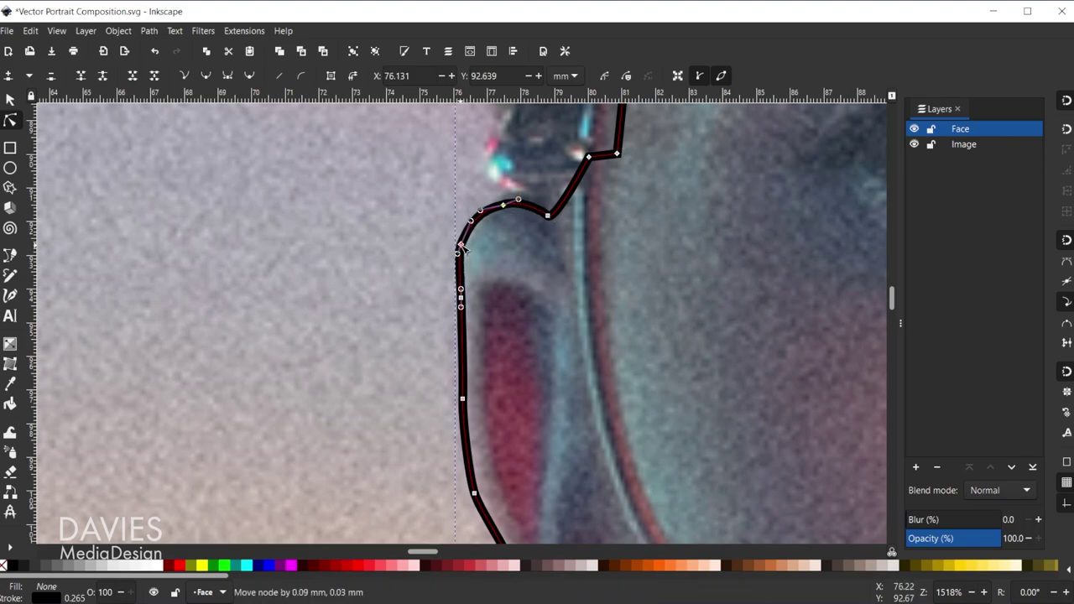
Duplicate the half-face outline, flipped horizontally, and place the copy against the opposite side of the centre guide
scroll(579, 379, "down", 2)
scroll(693, 340, "down", 4)
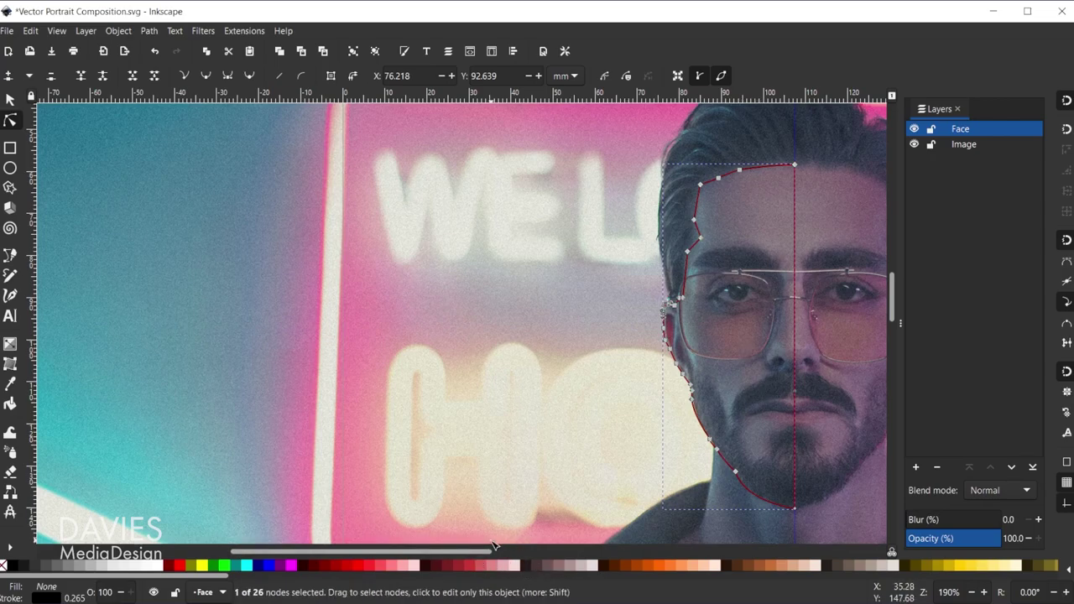
left_click_drag(484, 552, 565, 547)
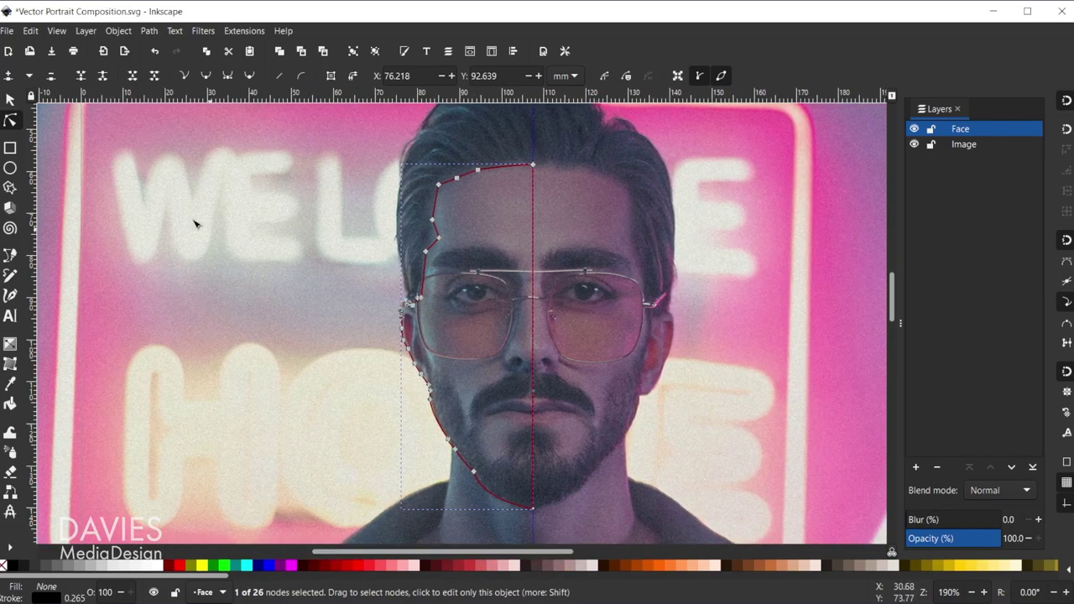
left_click(11, 100)
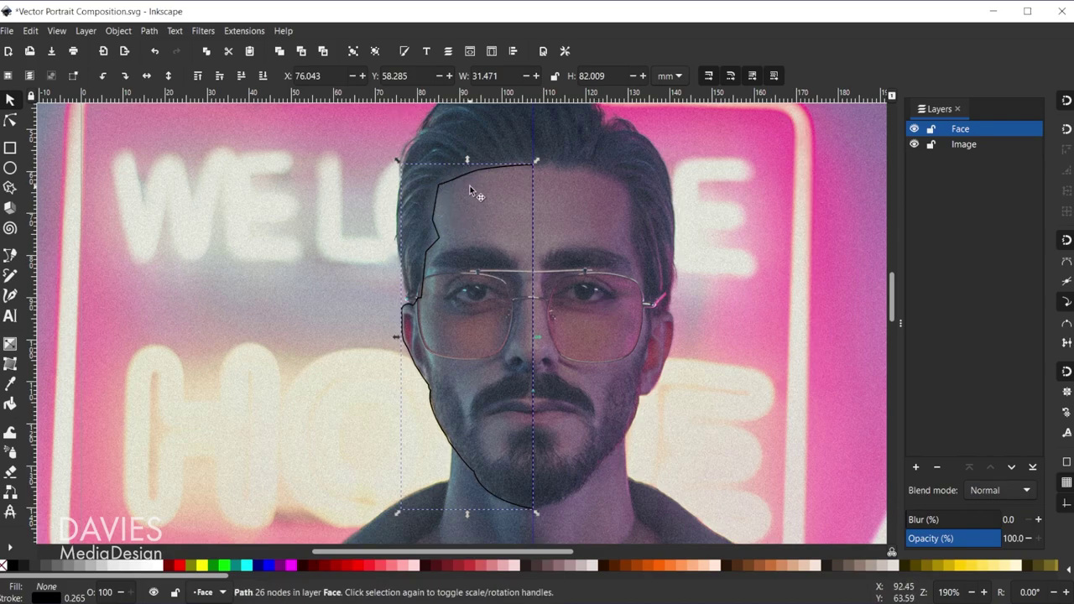
key("ctrl+d")
key("h")
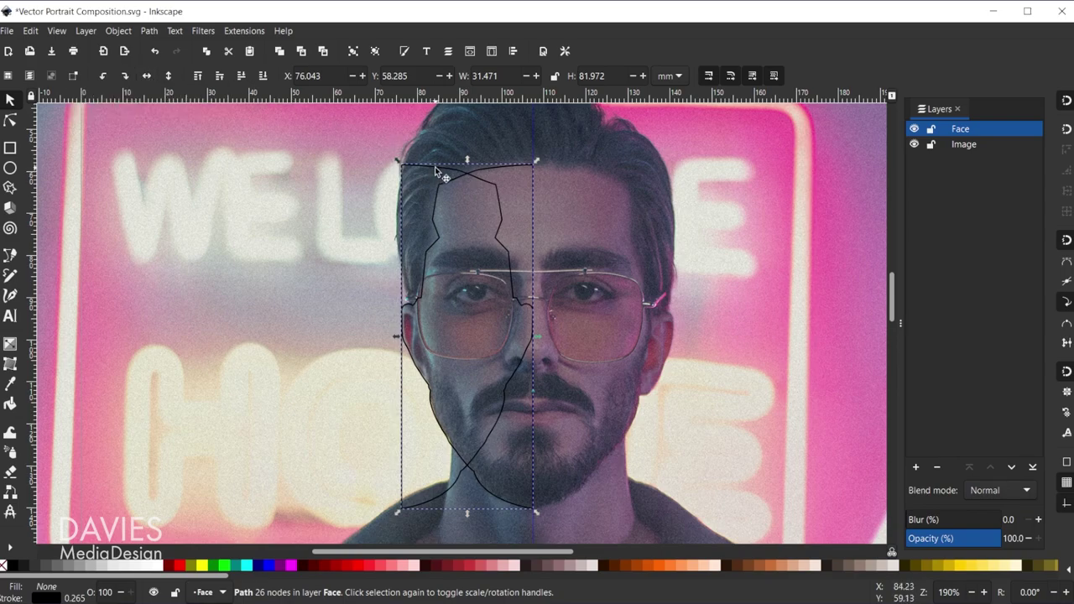
key("ctrl+d")
key("h")
left_click_drag(435, 168, 566, 173)
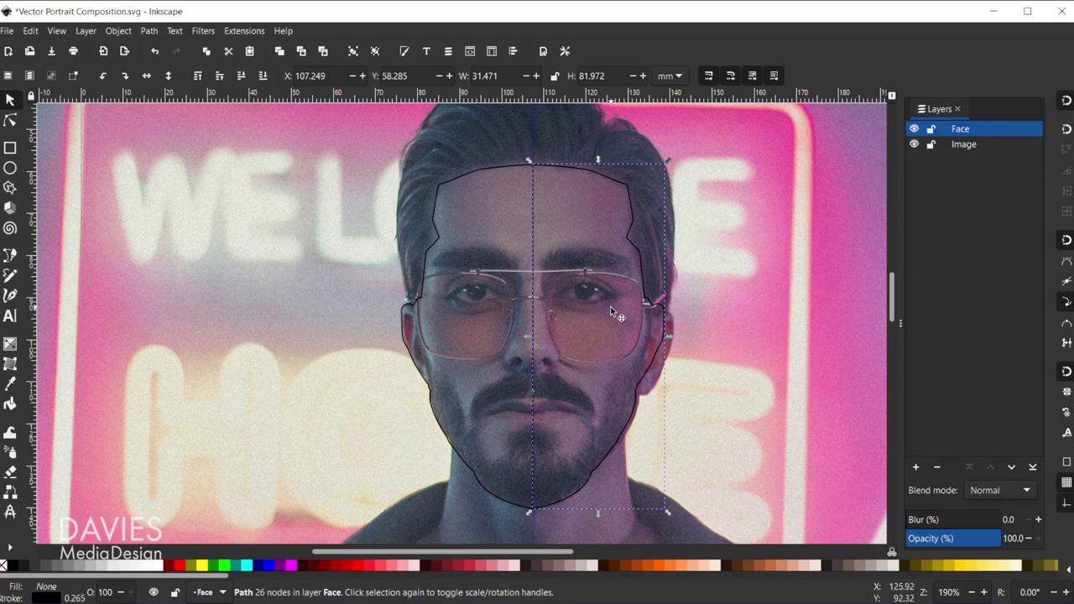
Merge the two face halves into a single outline with Union
key("shift")
left_click(490, 169, "shift")
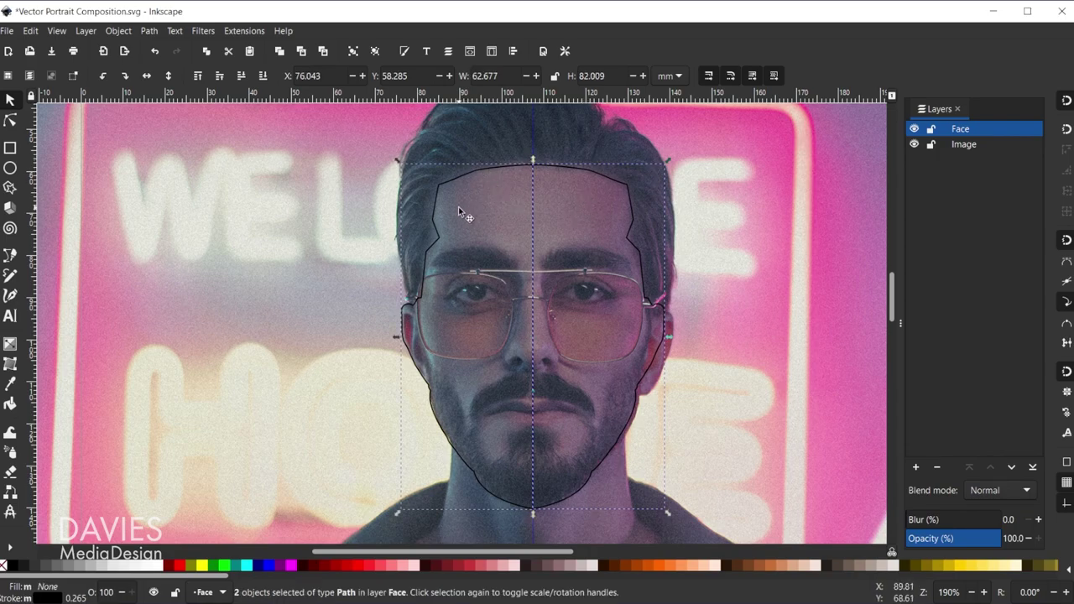
left_click(151, 30)
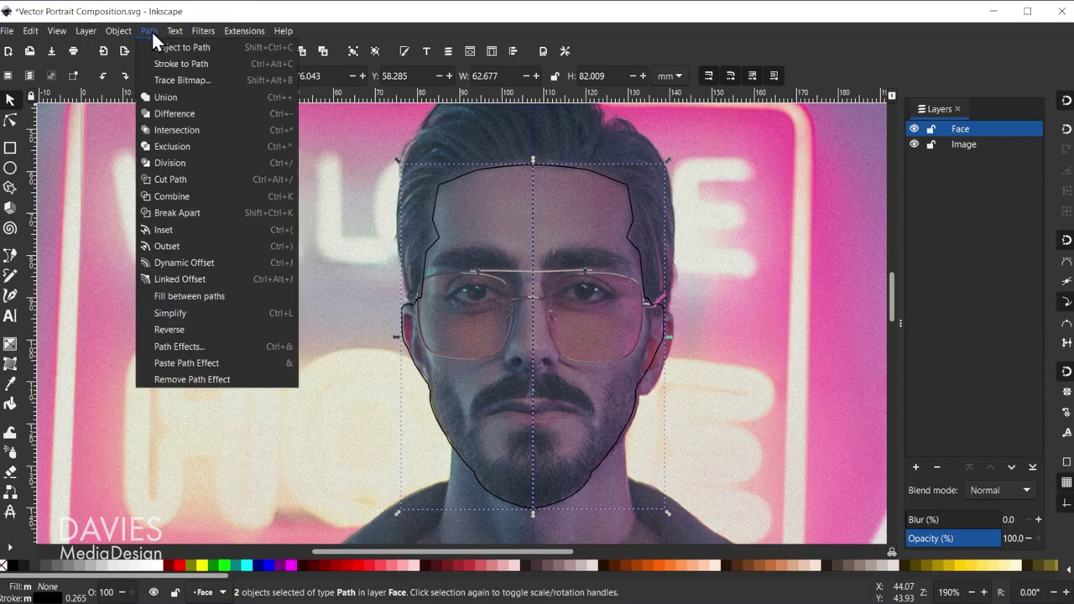
left_click(177, 97)
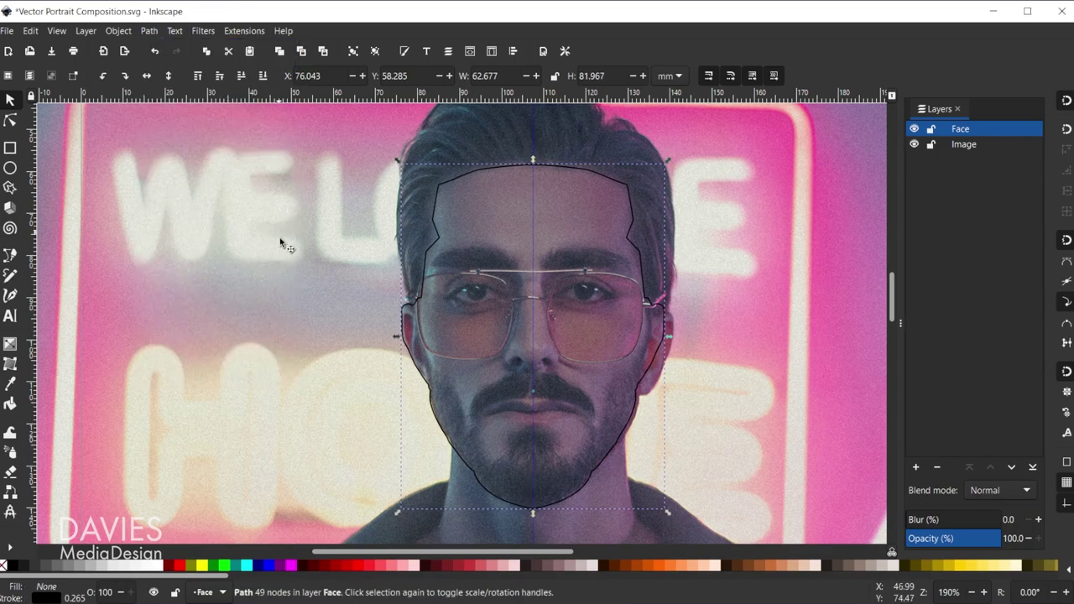
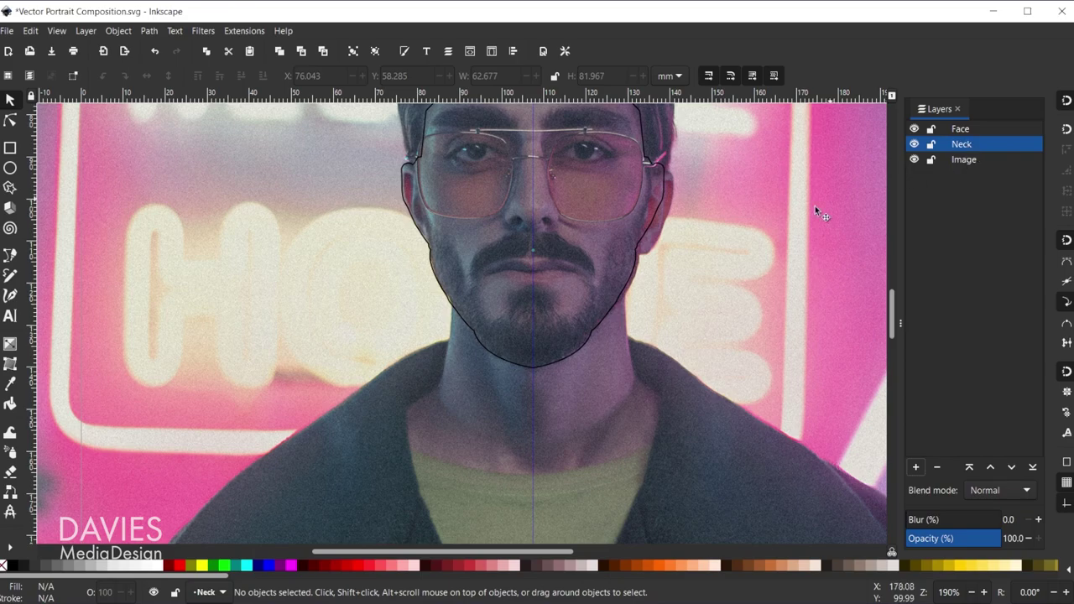
Start the neck outline with the Pen tool, tracing from the shirt neckline up the left side of the neck and across behind the chin
key("p")
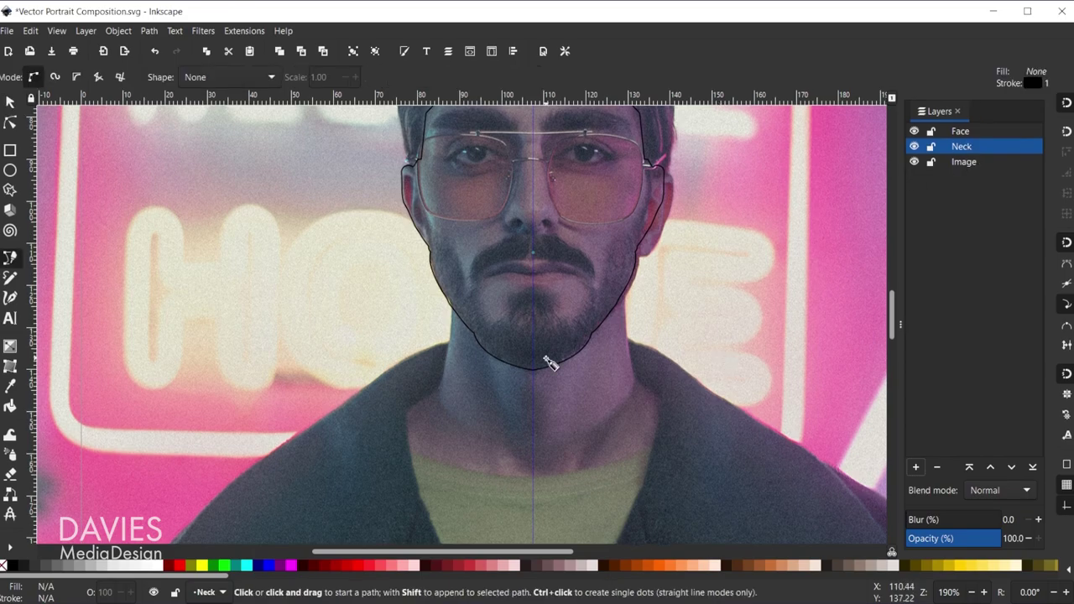
scroll(421, 392, "up", 1)
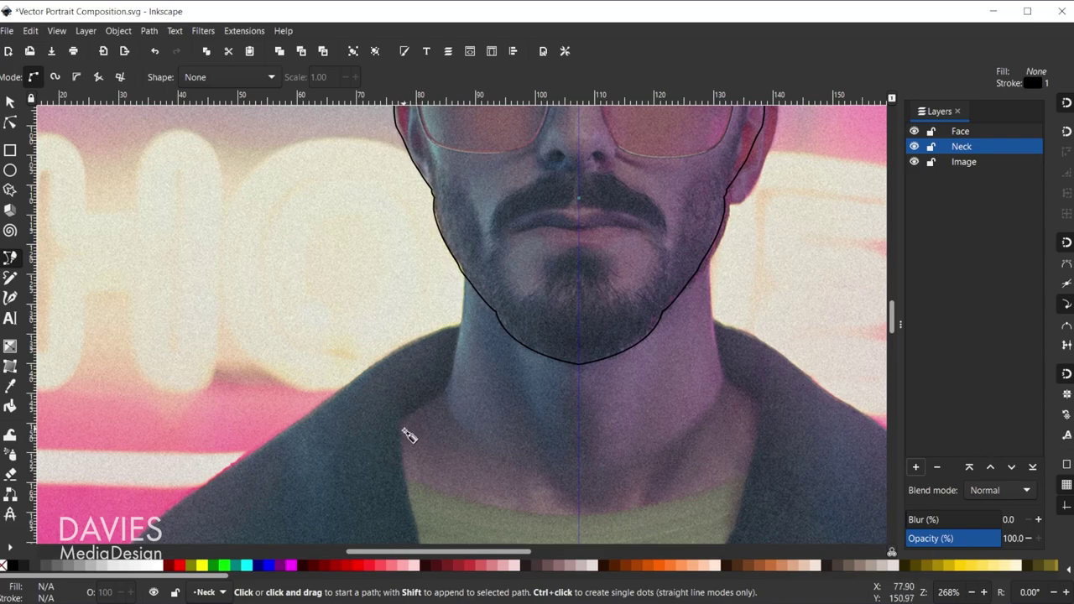
scroll(393, 460, "up", 1)
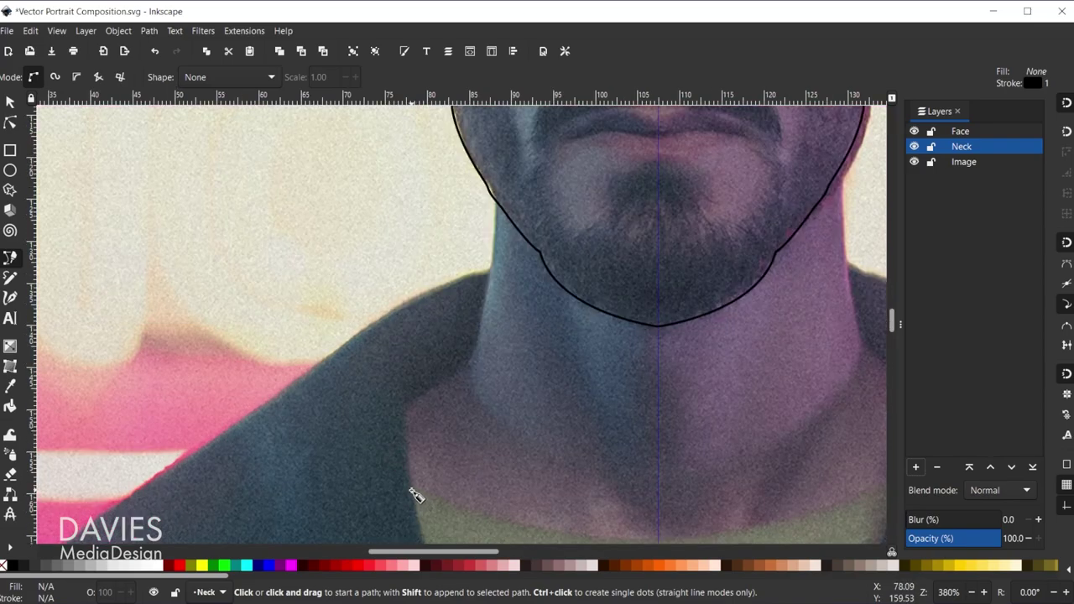
left_click(411, 490)
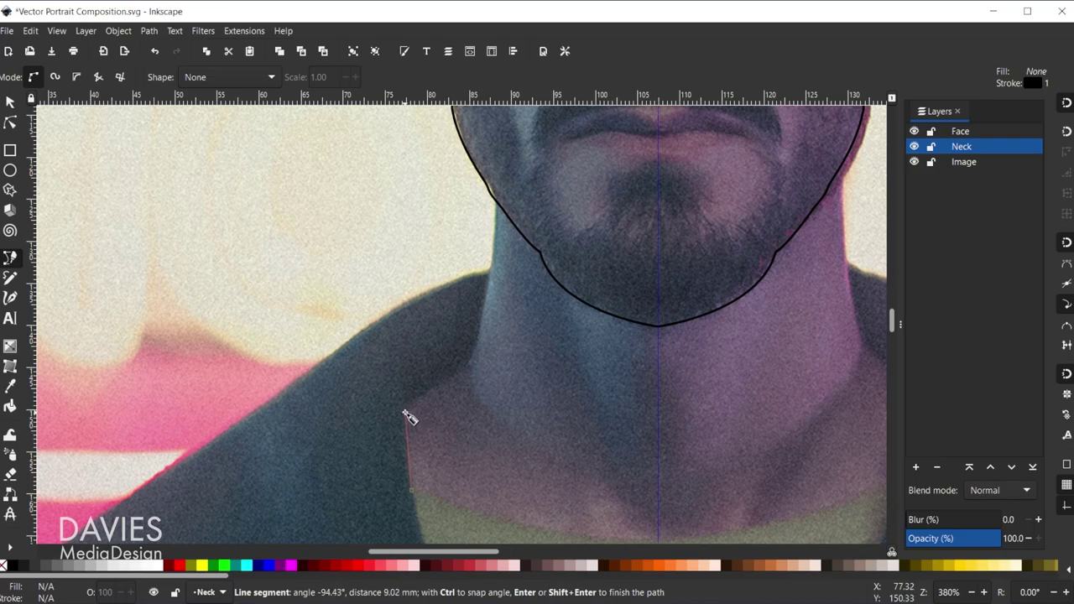
left_click_drag(404, 412, 470, 368)
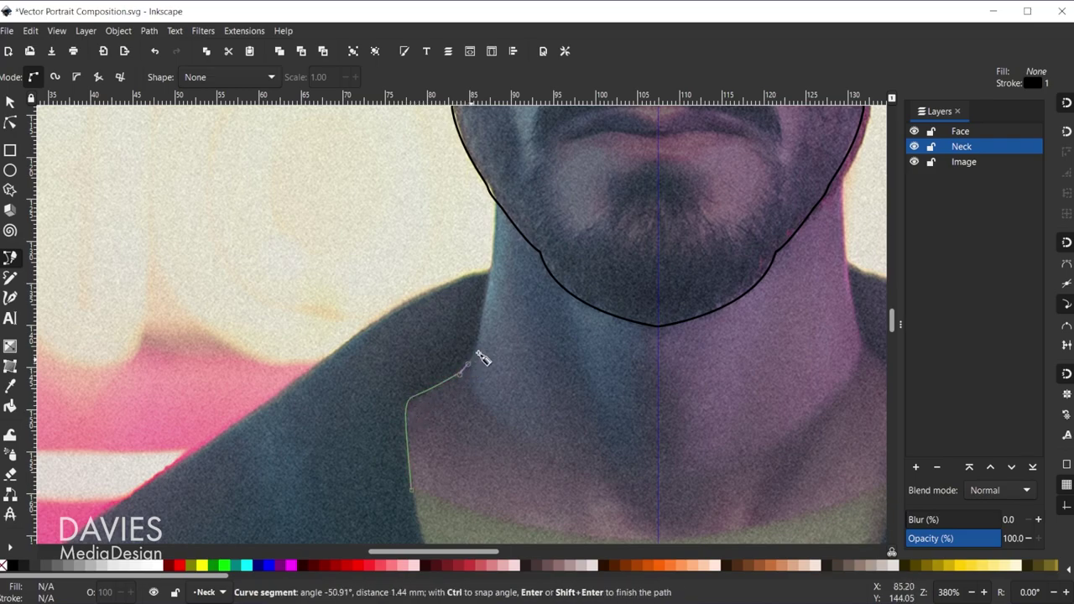
left_click_drag(485, 328, 484, 309)
left_click(494, 243)
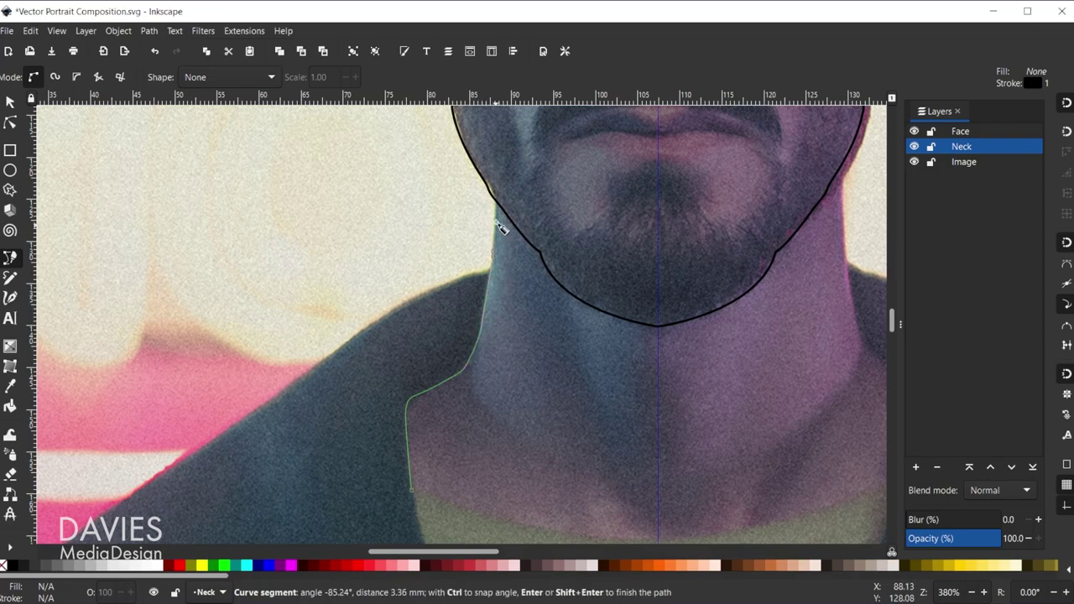
left_click(497, 184)
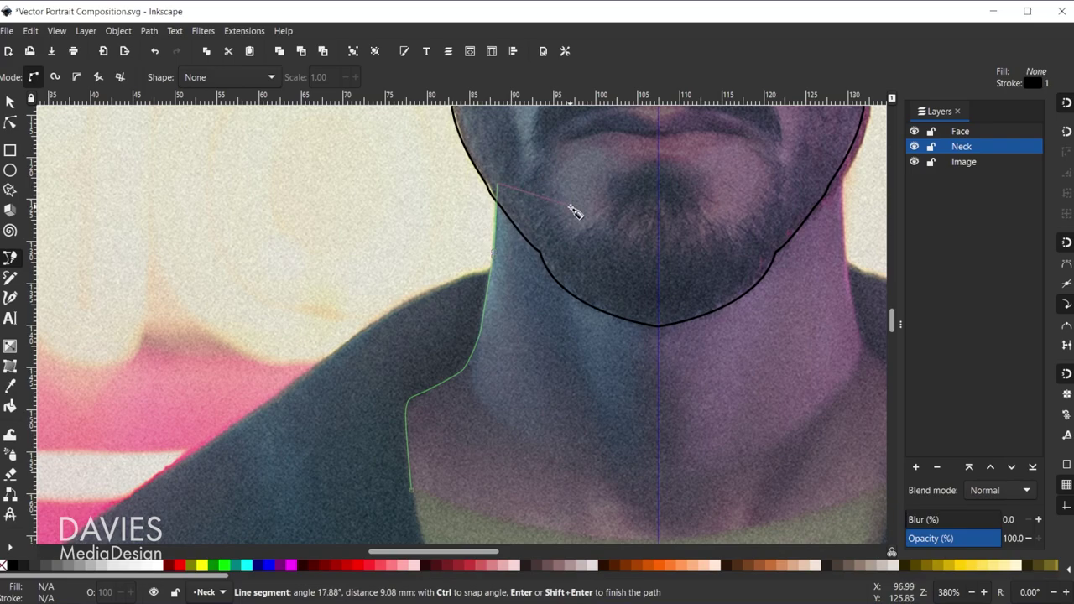
left_click(829, 151)
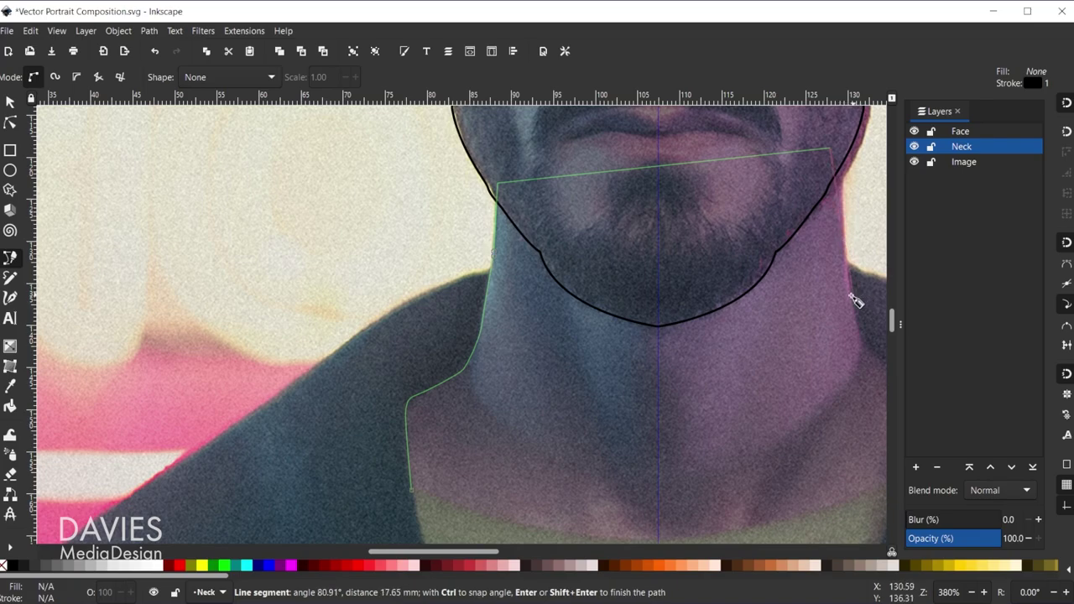
Continue the neck outline down the right side of the neck, redrawing the misplaced node, and out to the jacket collar's corner
key("space")
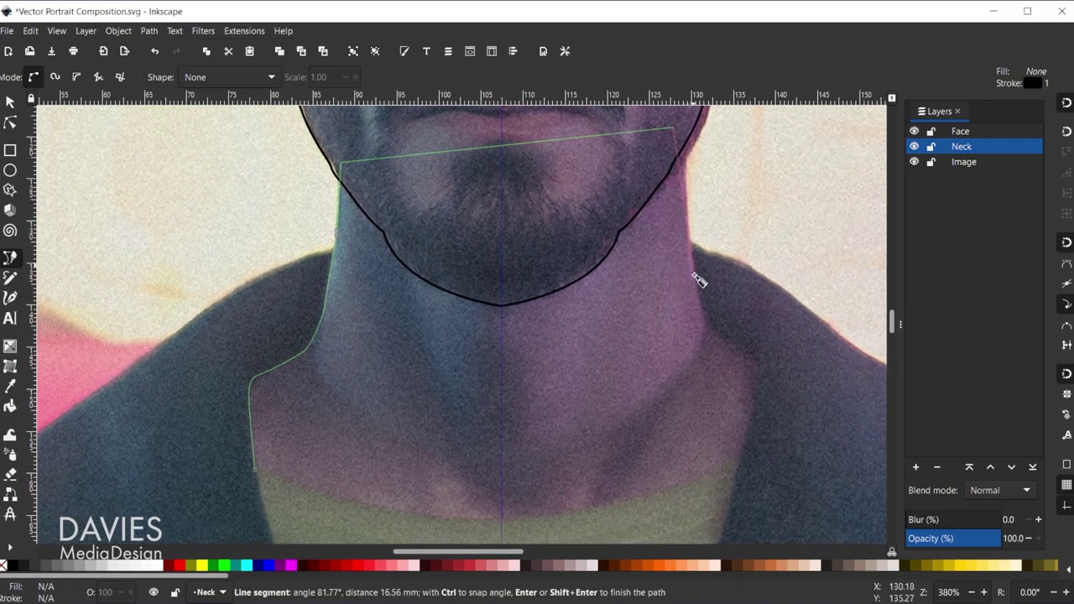
left_click_drag(696, 279, 707, 315)
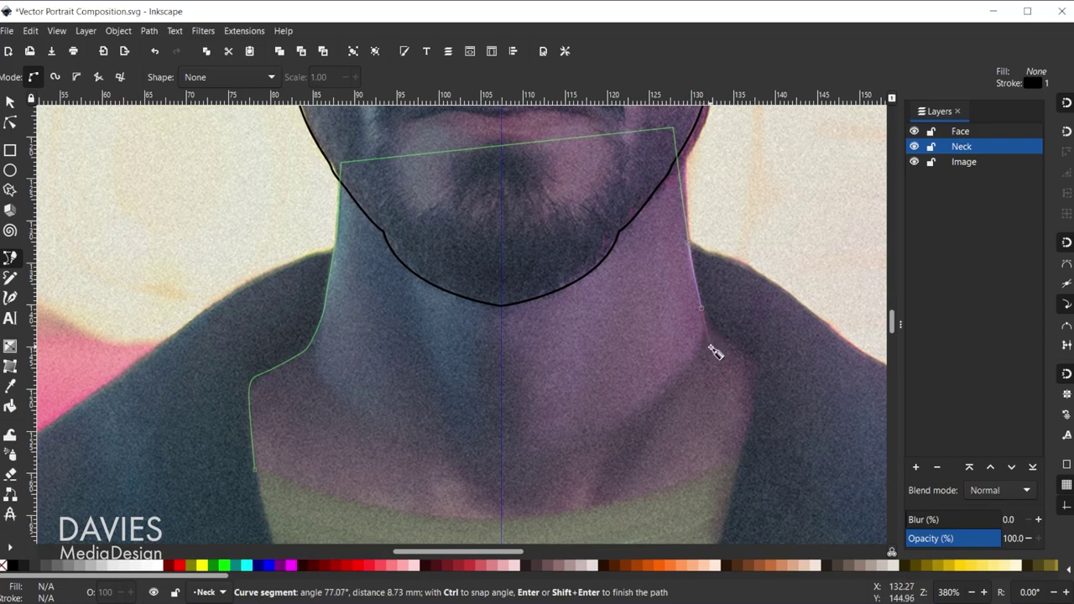
key("BackSpace")
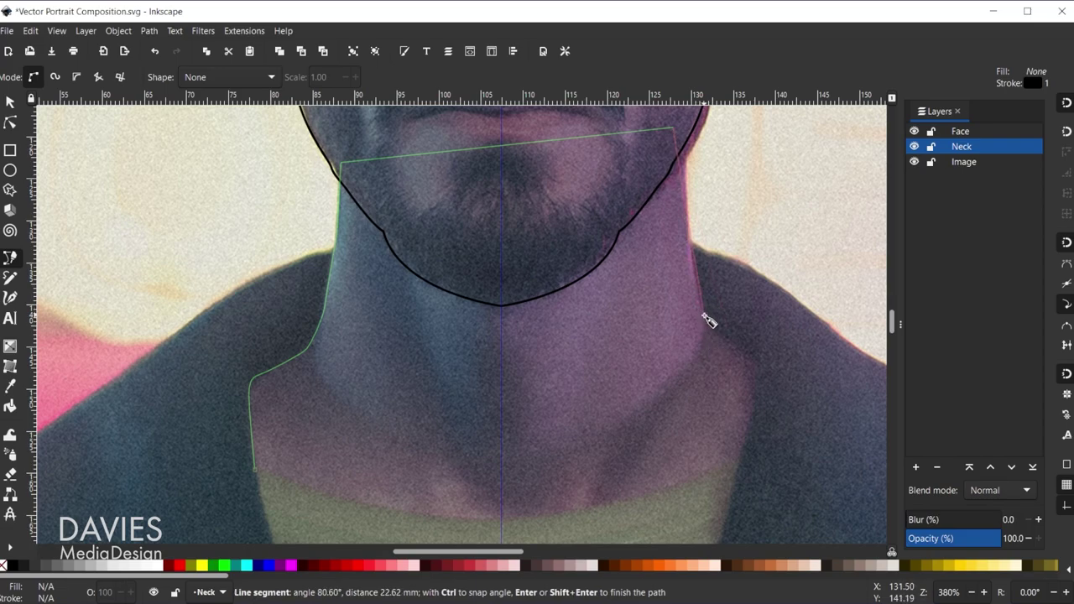
mouse_move(703, 315)
left_mouse_down()
mouse_move(719, 355)
mouse_move(726, 324)
mouse_move(713, 323)
mouse_move(743, 307)
mouse_move(712, 329)
left_mouse_up()
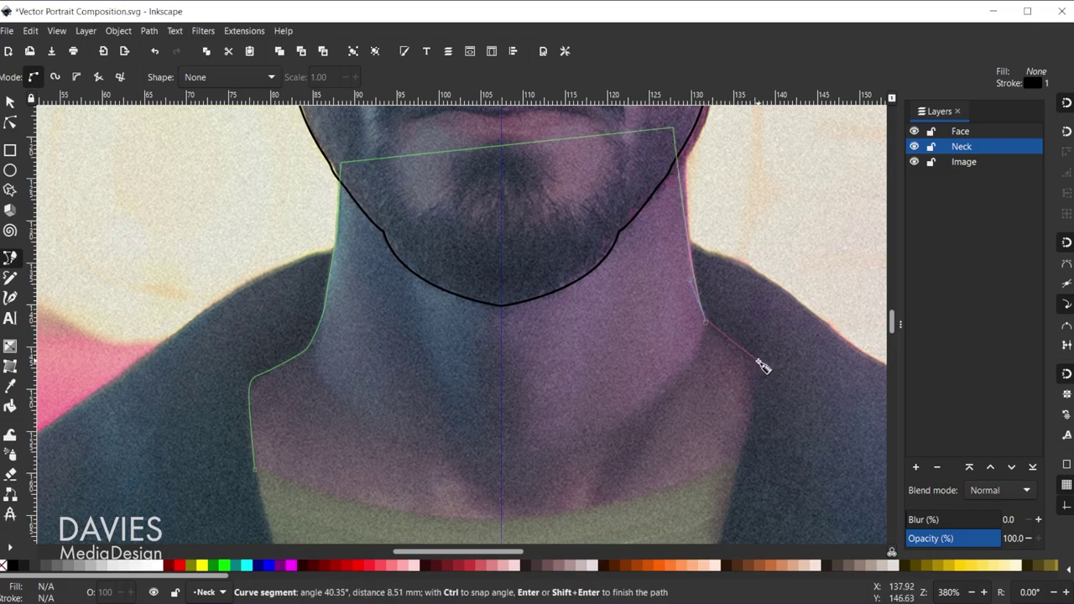
left_click(758, 360)
Extend the neck outline down the collar edge and across the shirt below its neckline, closing the path at its starting node
scroll(746, 492, "down", 3)
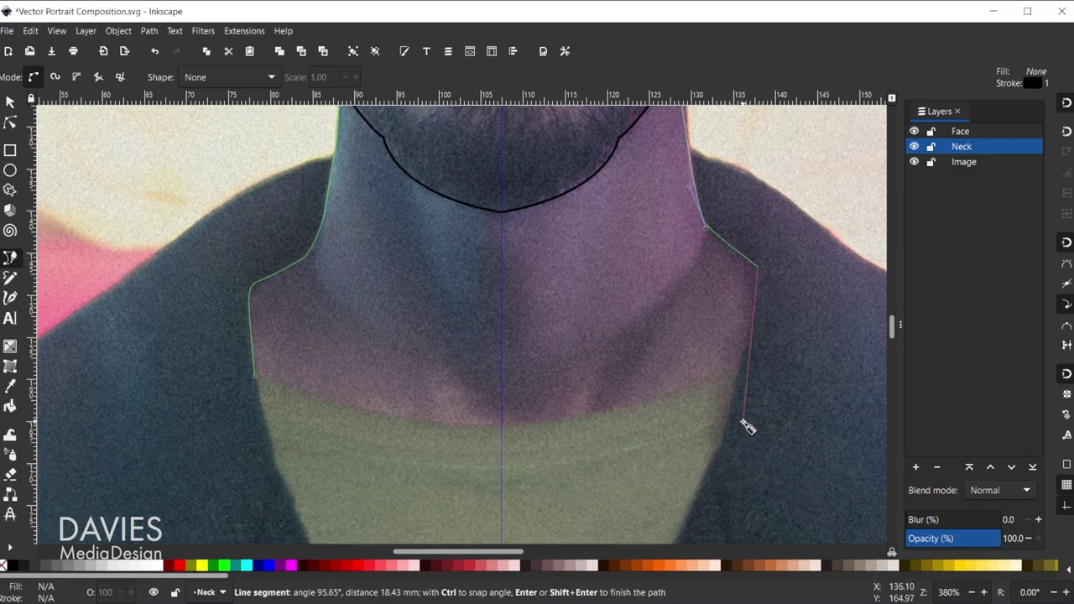
scroll(745, 394, "down", 3)
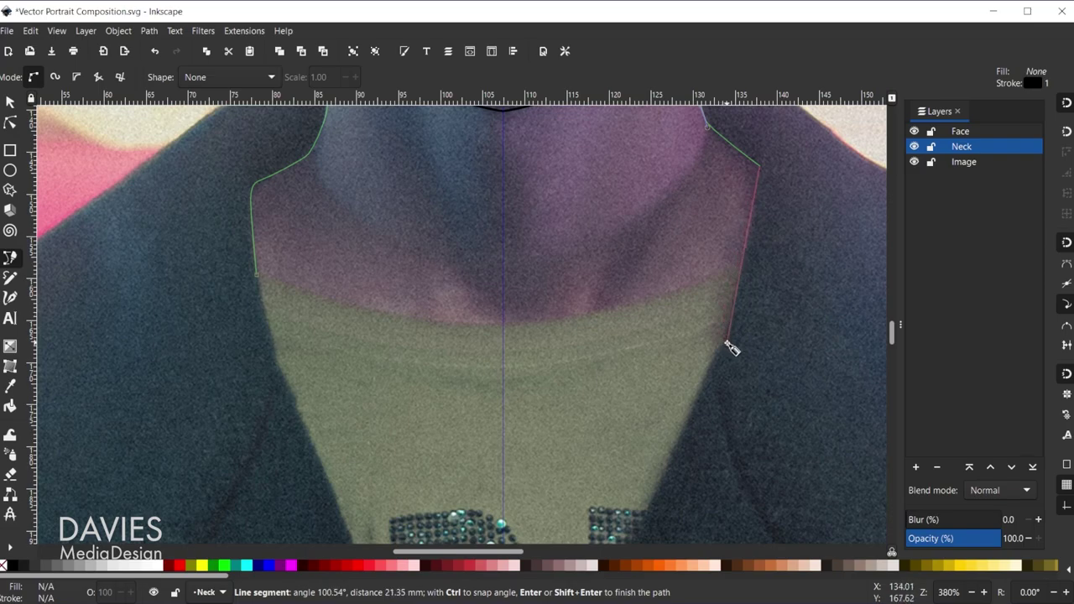
left_click_drag(721, 341, 711, 360)
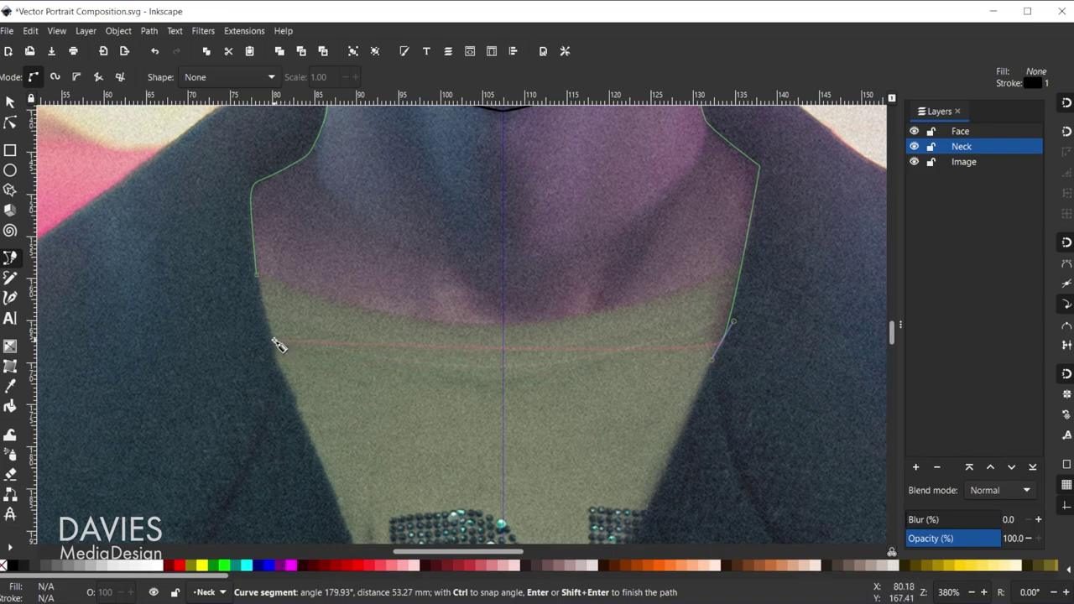
left_click(276, 341)
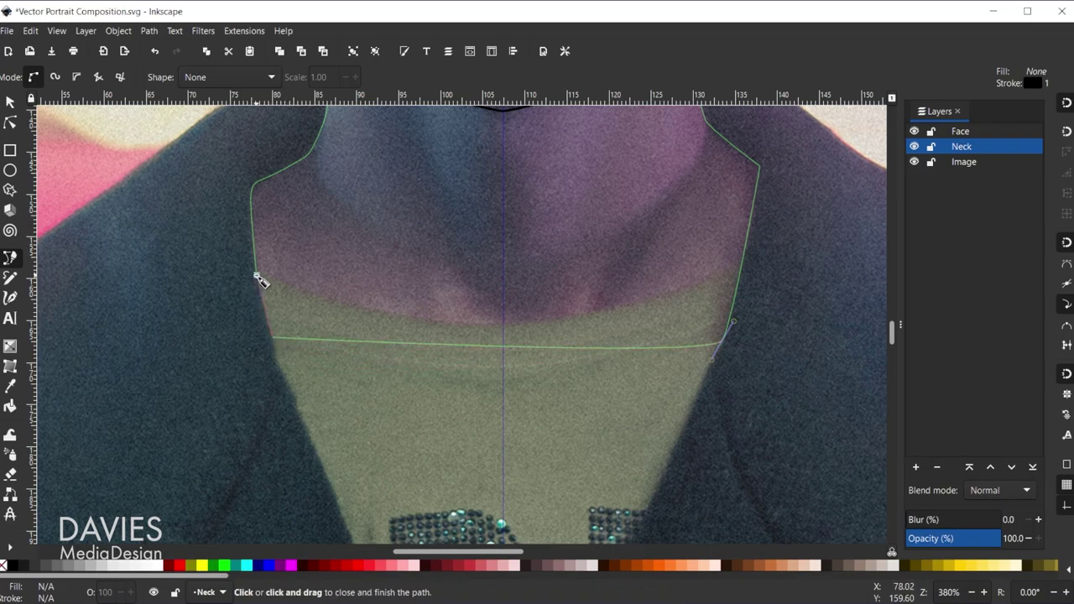
left_click(257, 276)
scroll(629, 369, "down", 3)
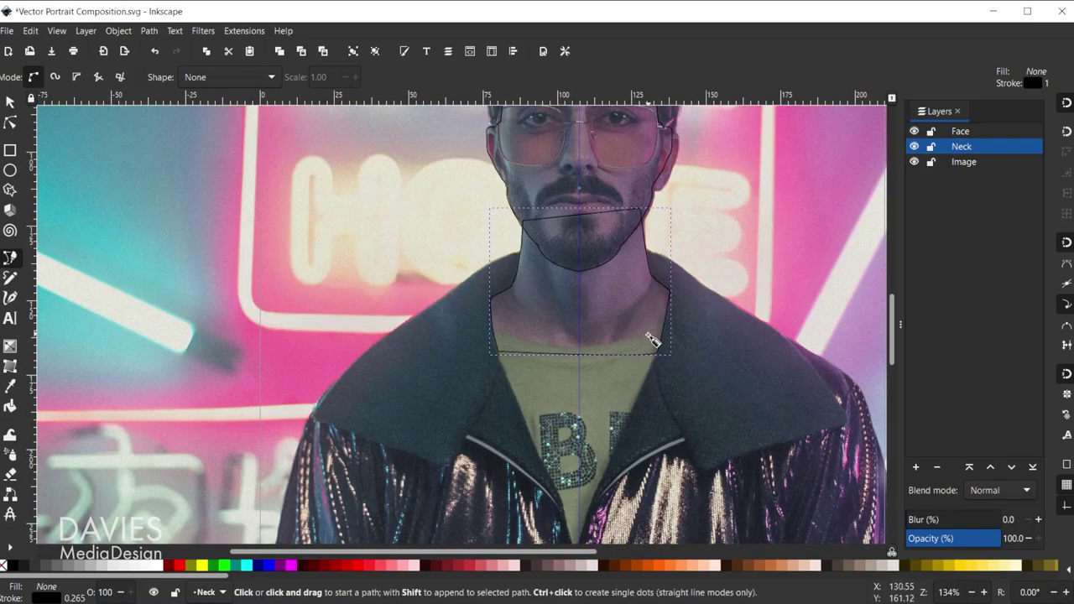
Add a layer named Shirt above the current Neck layer
left_click(914, 466)
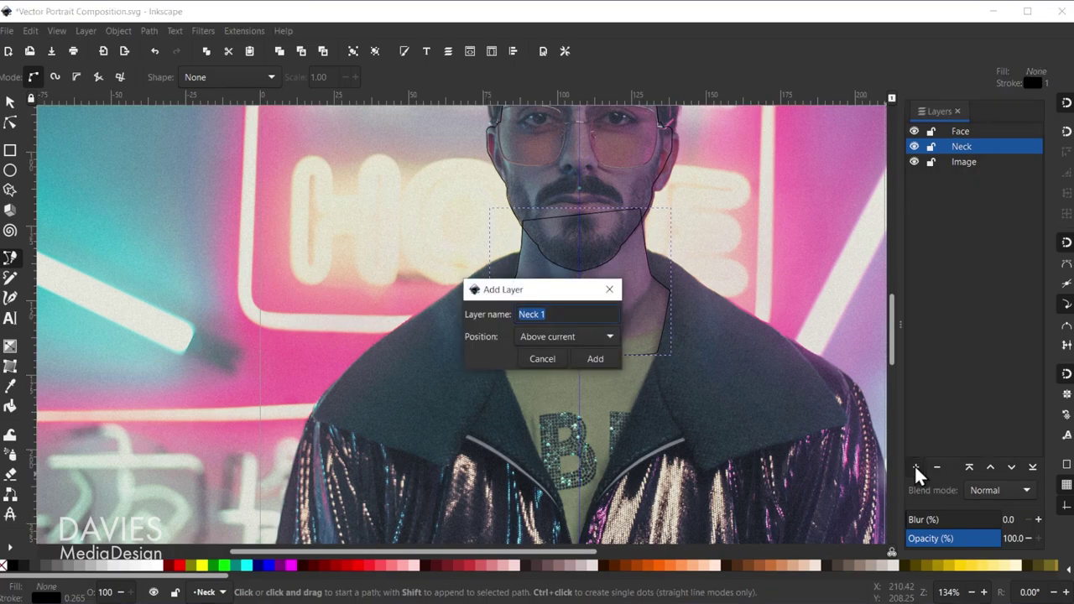
left_click(562, 339)
left_click(563, 338)
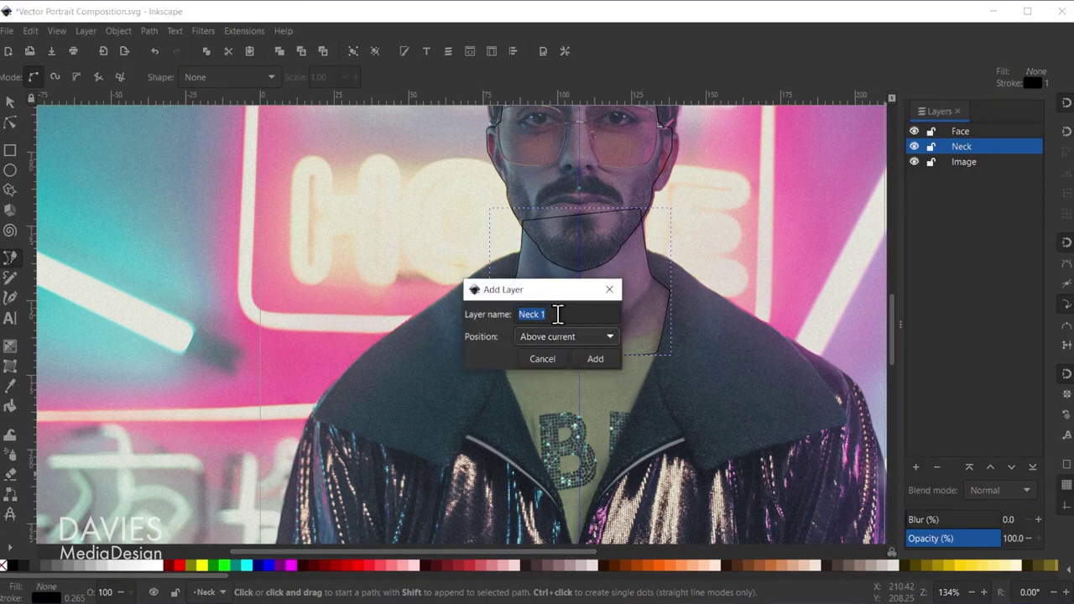
type("Shirt")
left_click(602, 357)
Start the shirt outline by tracing the curved neckline from the left jacket edge to the right one, centred on the guide
scroll(585, 369, "up", 1)
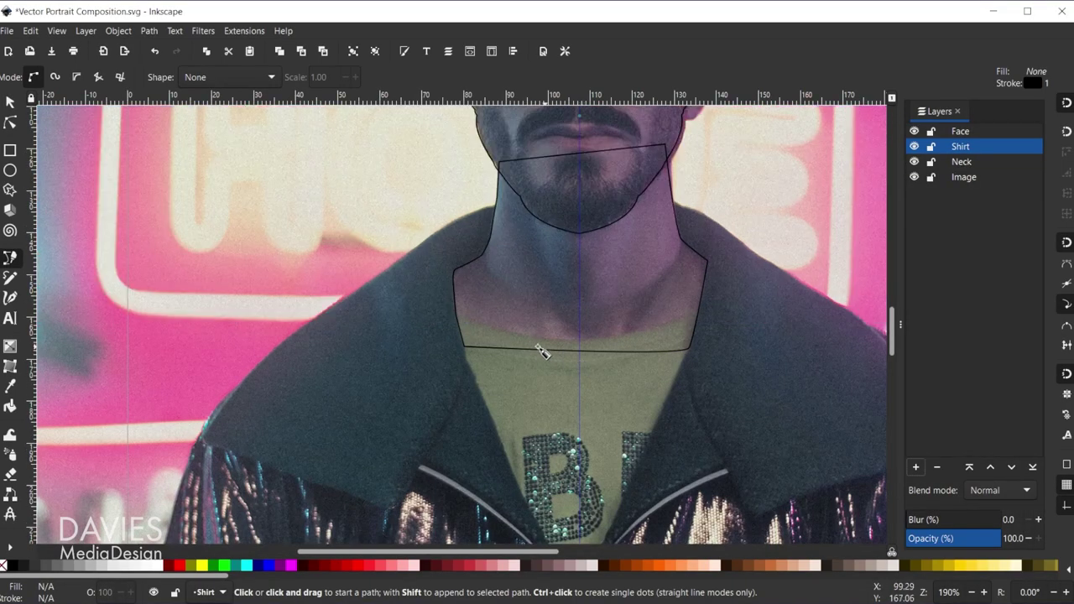
left_click(455, 314)
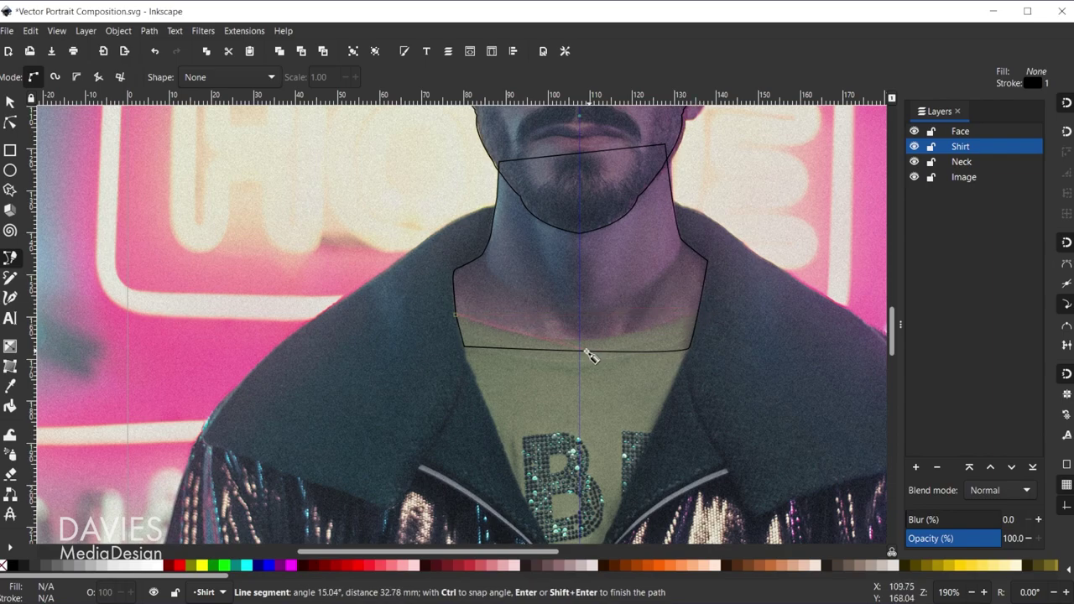
left_click_drag(579, 339, 646, 341)
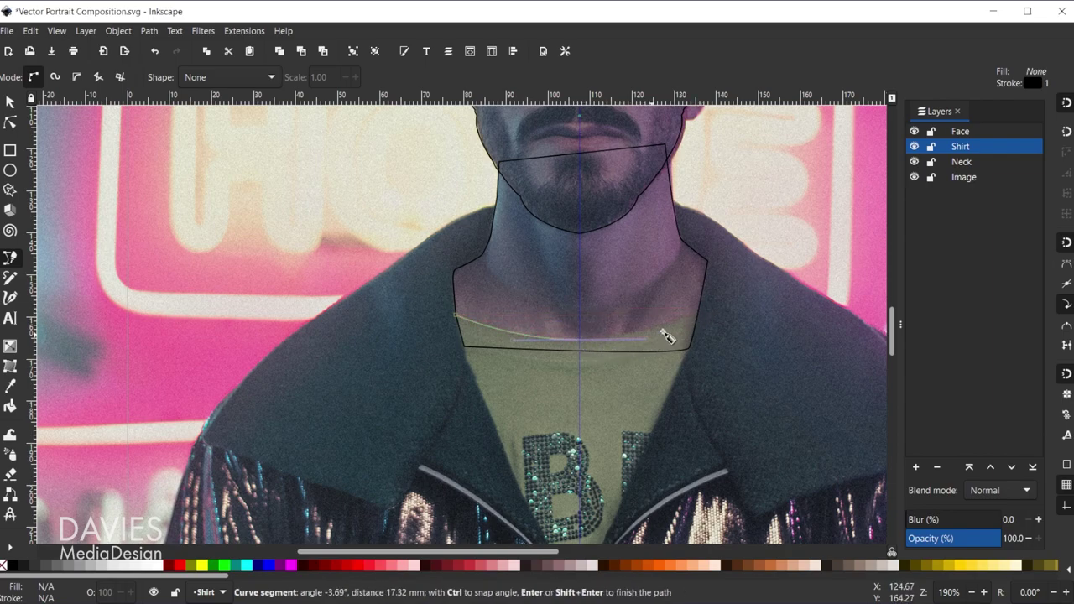
left_click(699, 310)
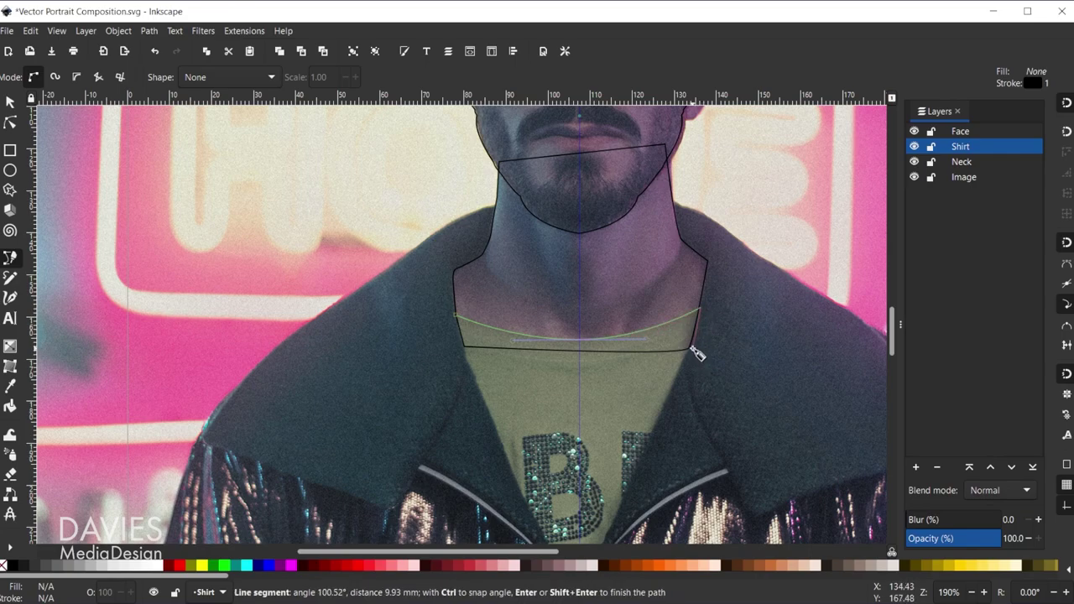
Continue the shirt outline down the right jacket edge to the bottom of the V opening on the centre guide
scroll(685, 389, "down", 3)
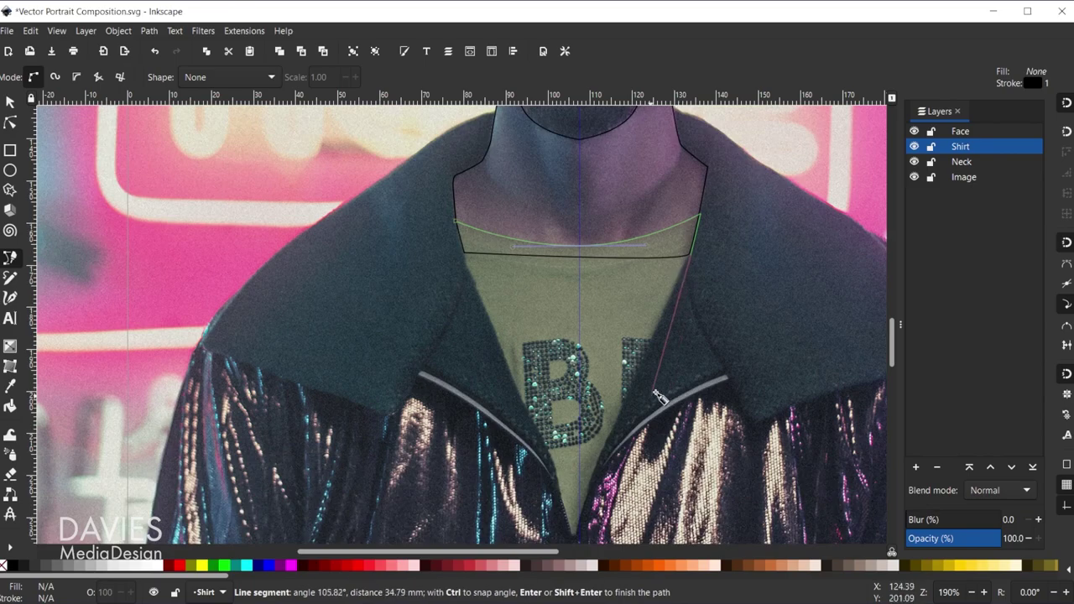
scroll(594, 470, "down", 2)
scroll(579, 439, "up", 2)
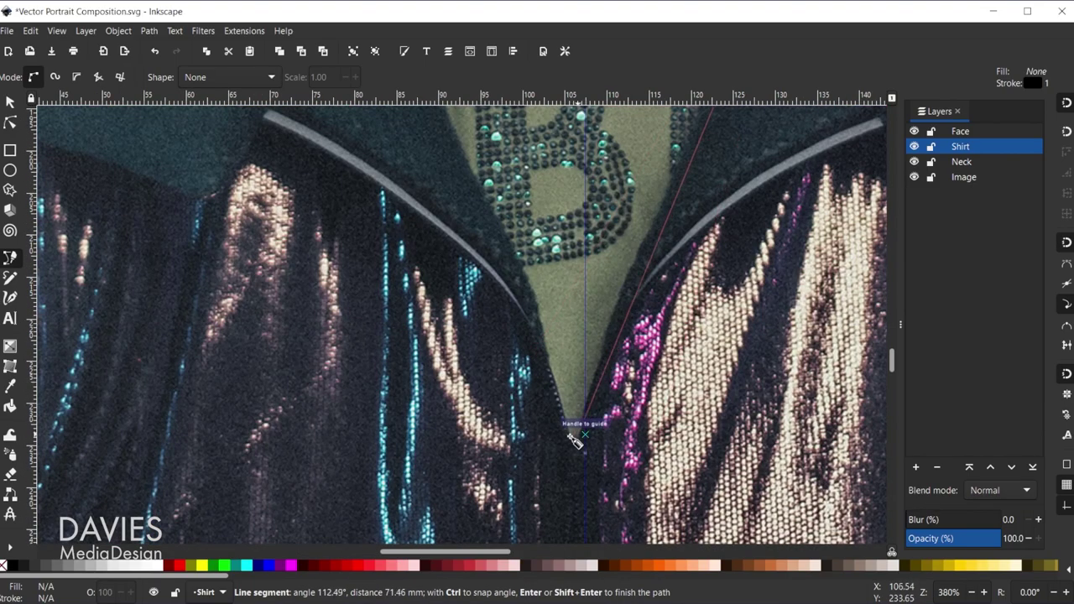
left_click_drag(588, 438, 575, 385)
Trace the shirt's left edge from the V point up along the jacket opening and close the path at the neckline's starting node
scroll(537, 335, "down", 1)
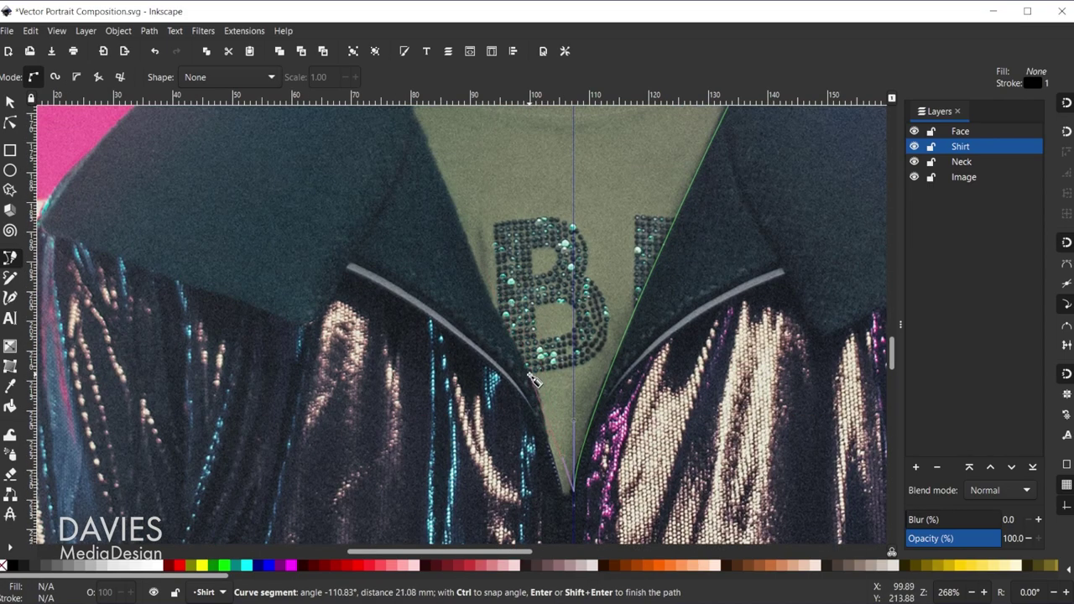
left_click_drag(525, 362, 520, 362)
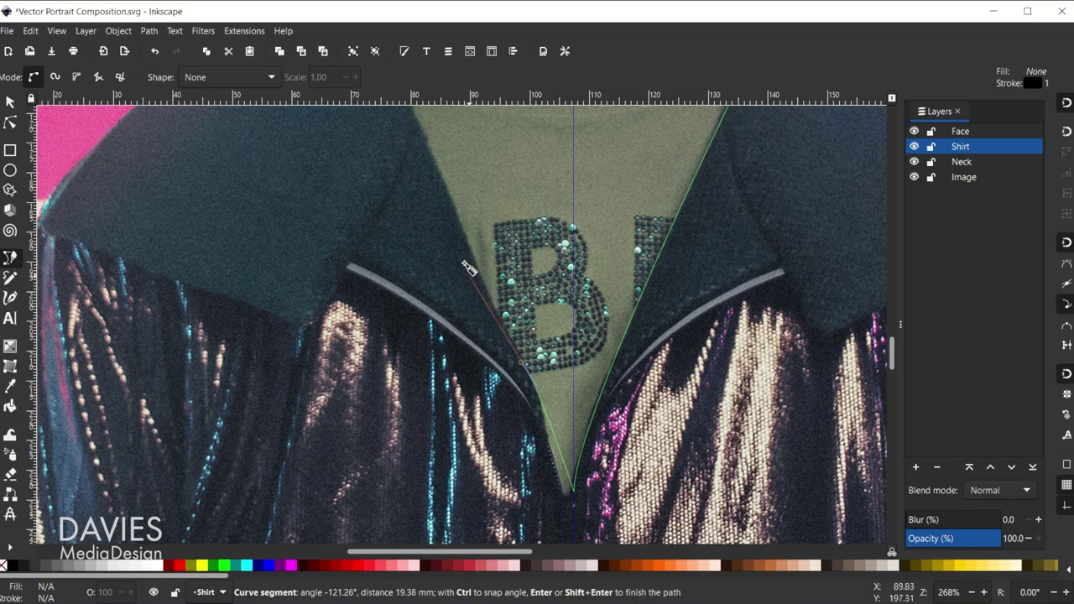
left_click_drag(474, 256, 440, 217)
scroll(457, 221, "up", 1)
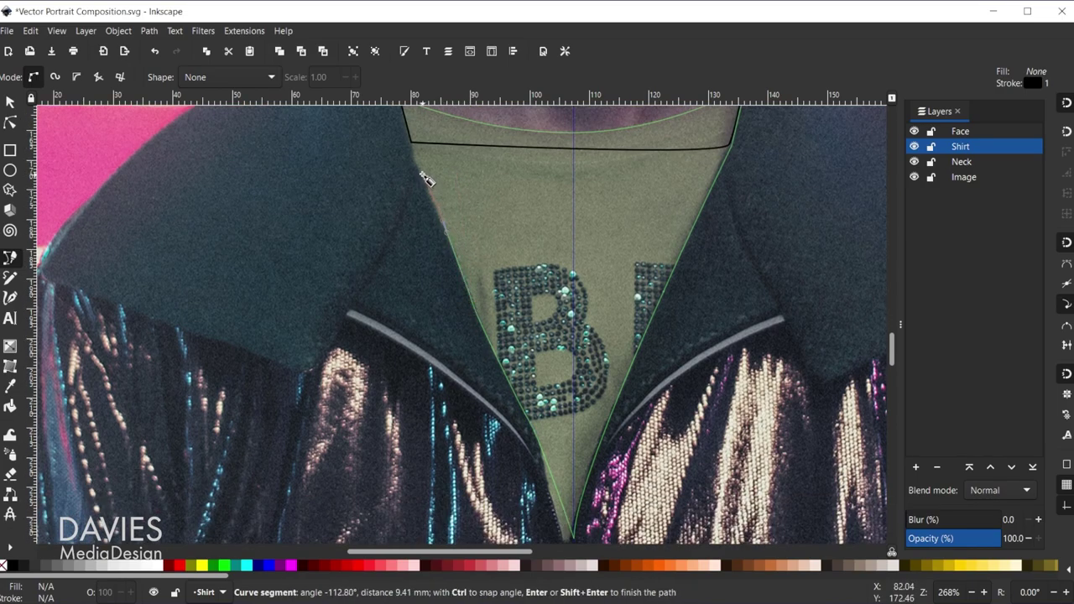
left_click_drag(425, 180, 520, 351)
key("space")
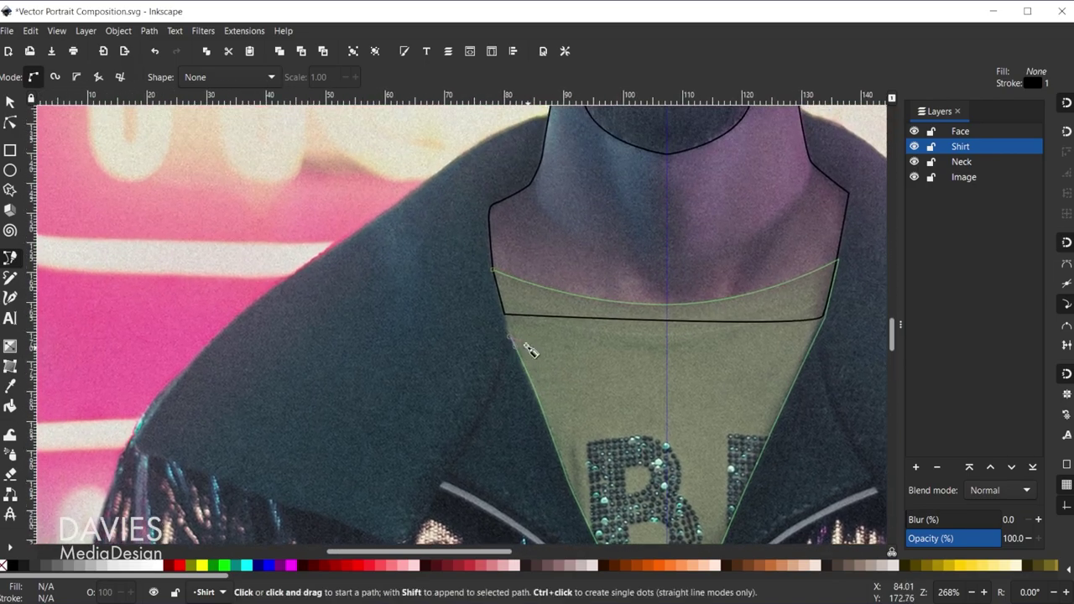
left_click_drag(501, 295, 502, 293)
left_click(493, 269)
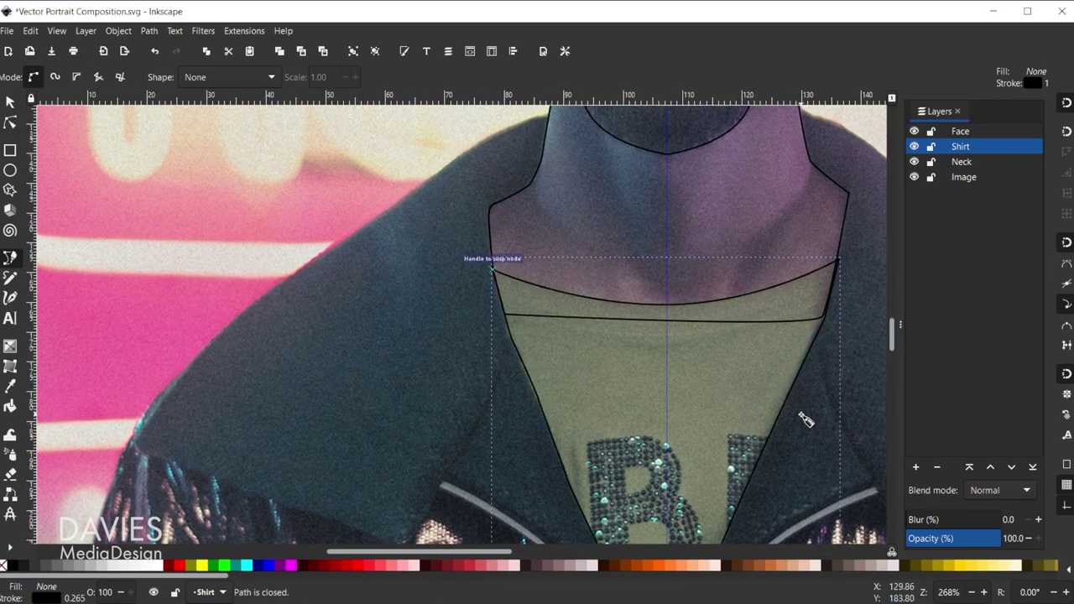
Add a layer named Jacket above the current Shirt layer
scroll(755, 445, "down", 2, "ctrl")
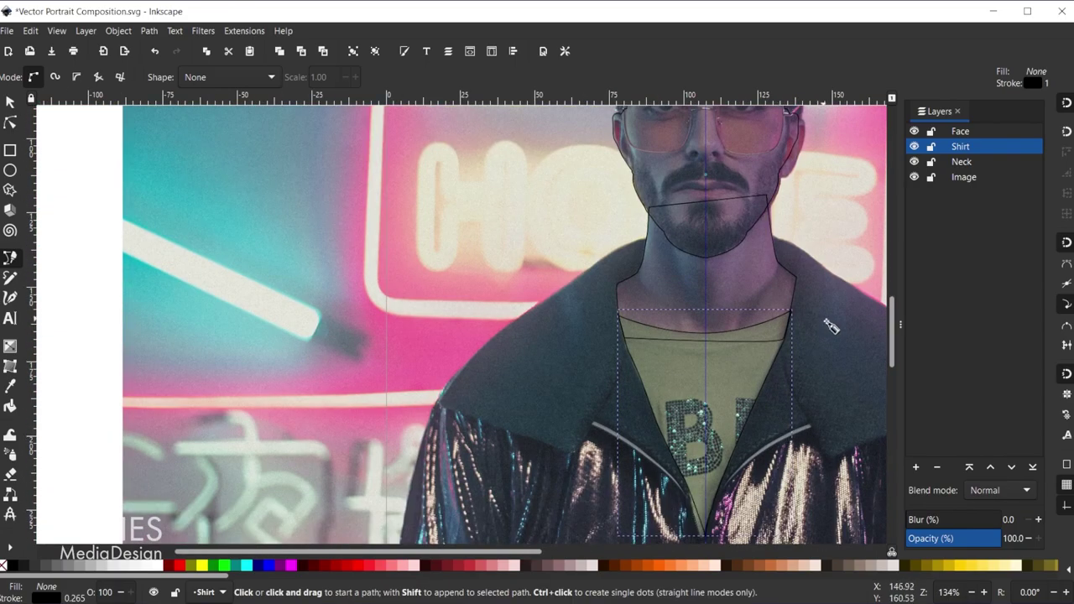
left_click(915, 467)
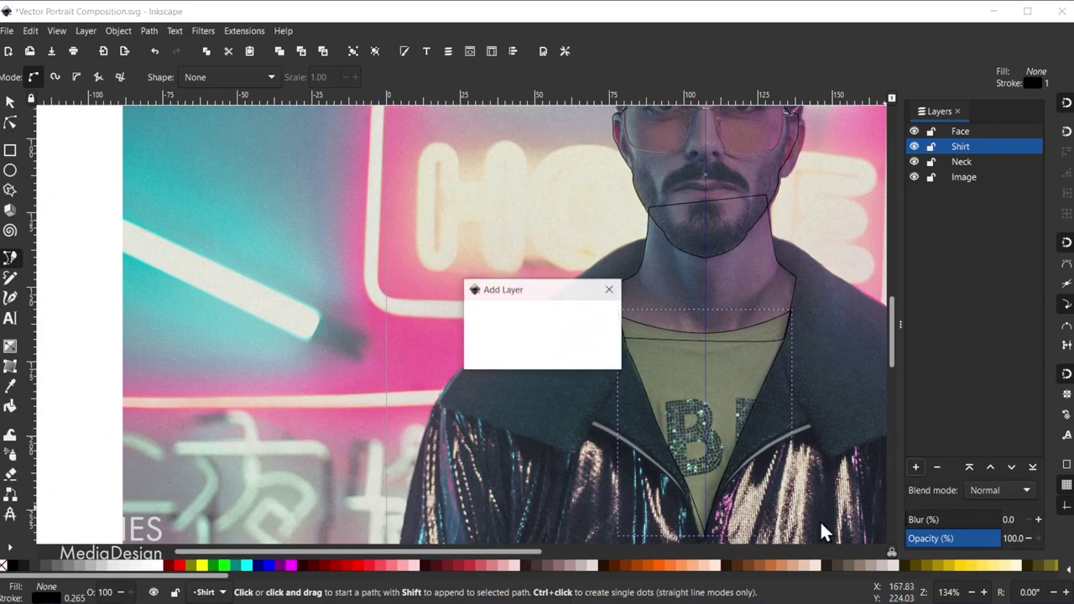
type("Jacket")
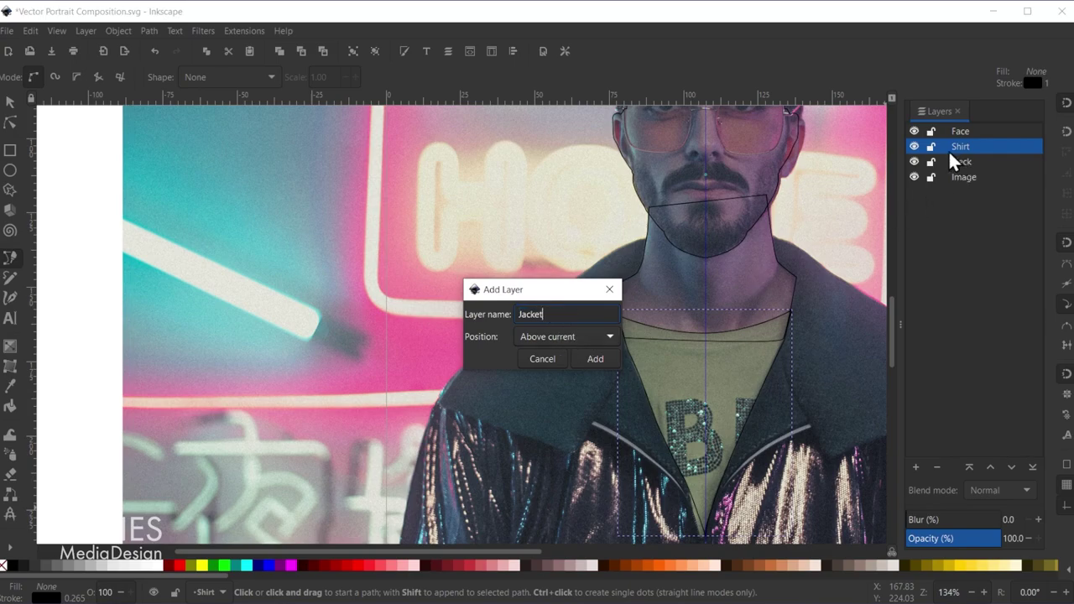
left_click(593, 359)
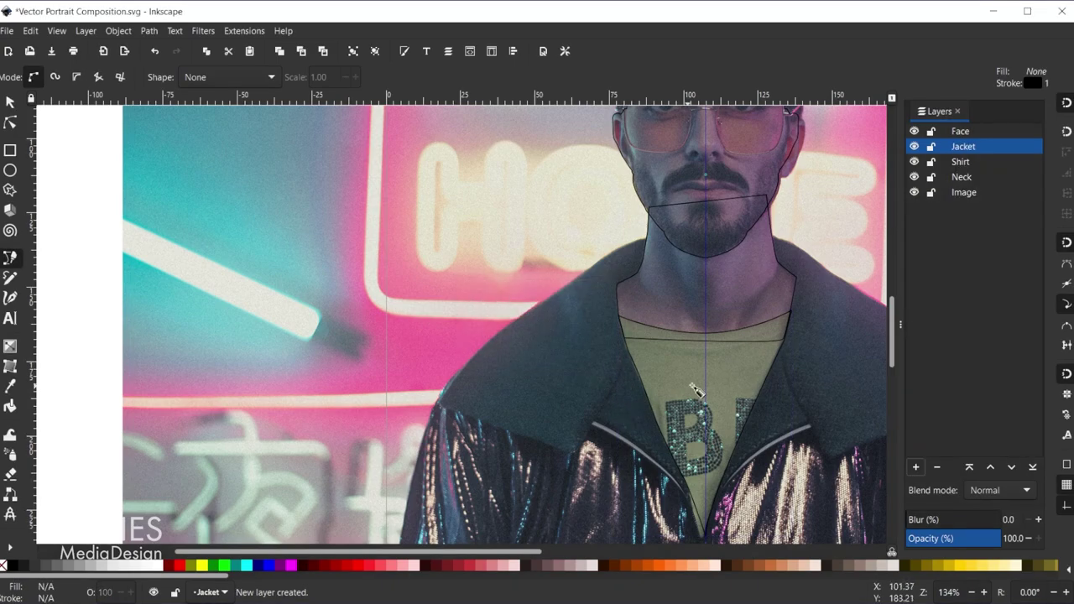
scroll(573, 346, "down", 3)
scroll(437, 292, "up", 2)
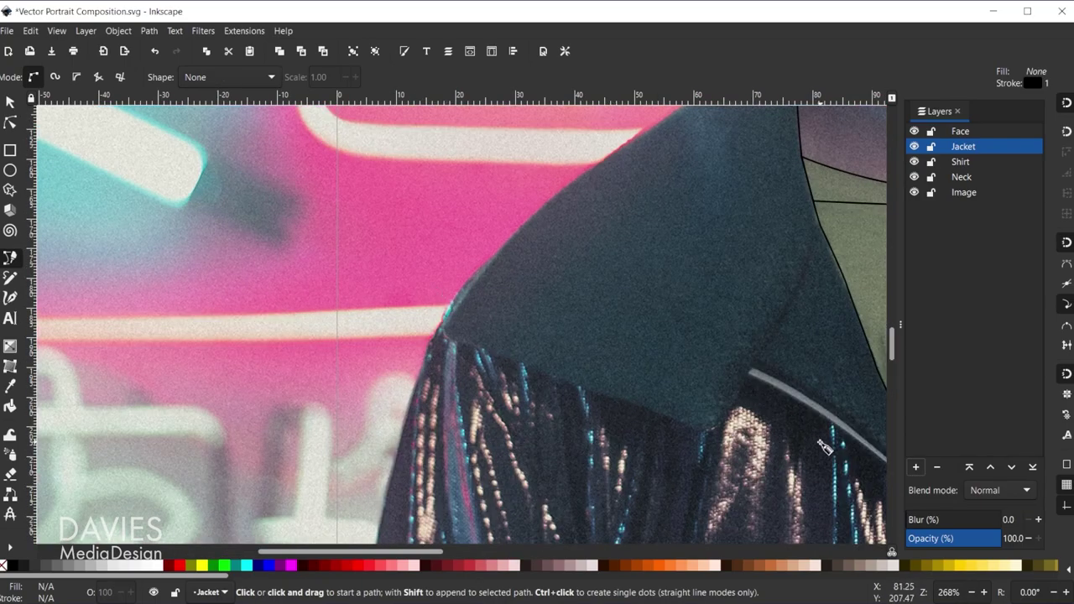
Start the left collar outline at the zipper's upper end and trace the collar's lower edge out to the shoulder tip
left_click(748, 372)
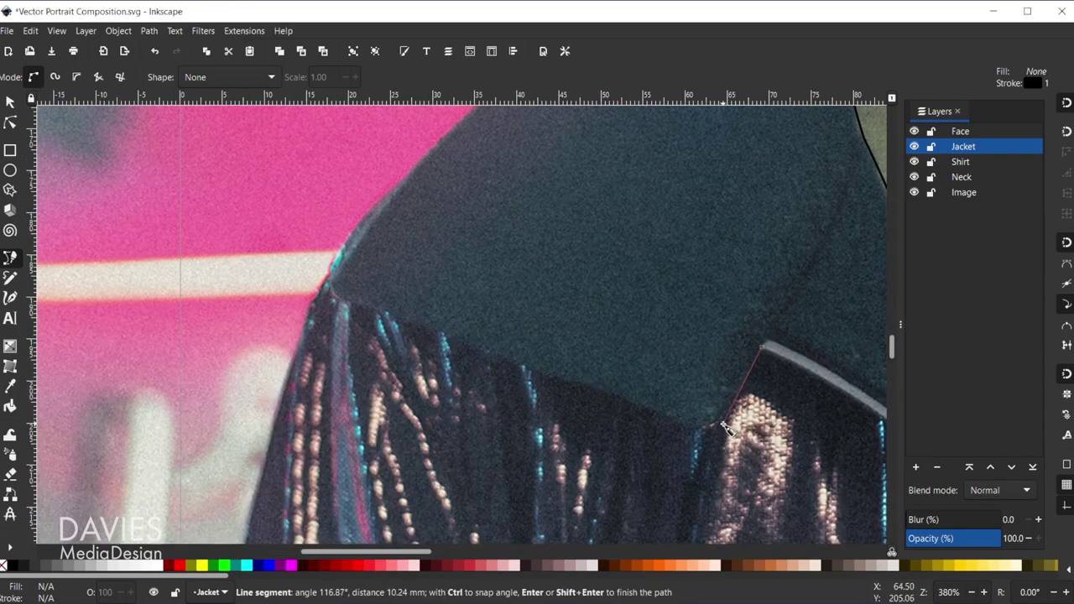
left_click(715, 433)
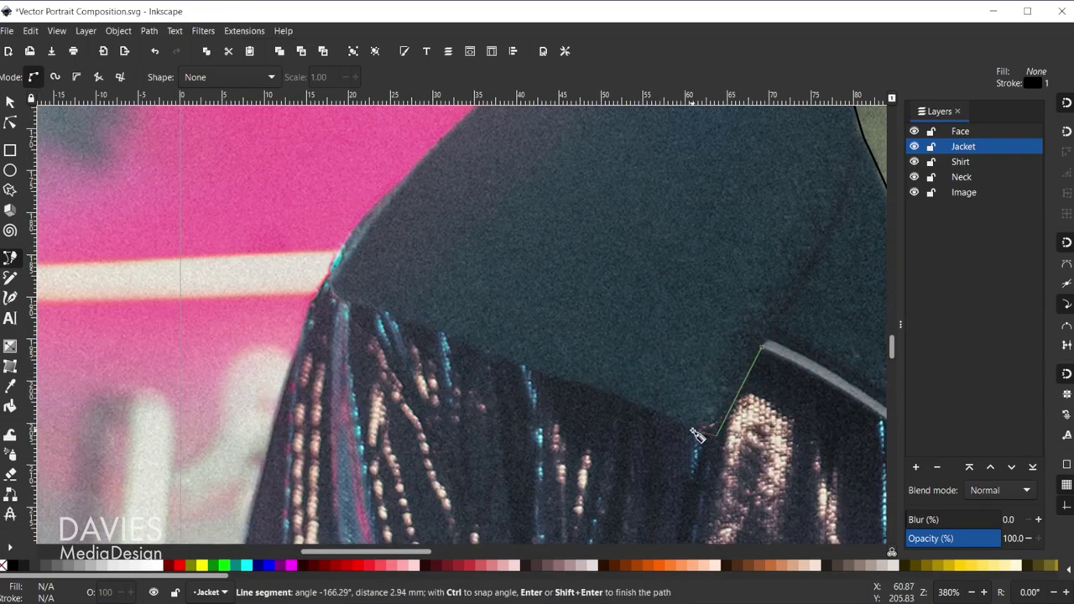
left_click_drag(569, 383, 555, 381)
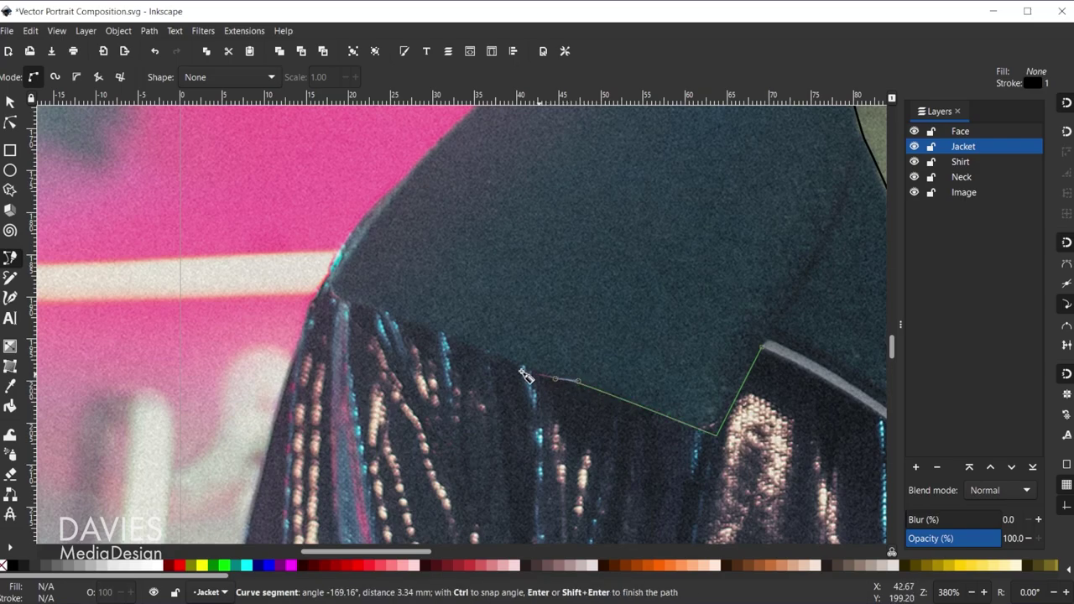
left_click(495, 359)
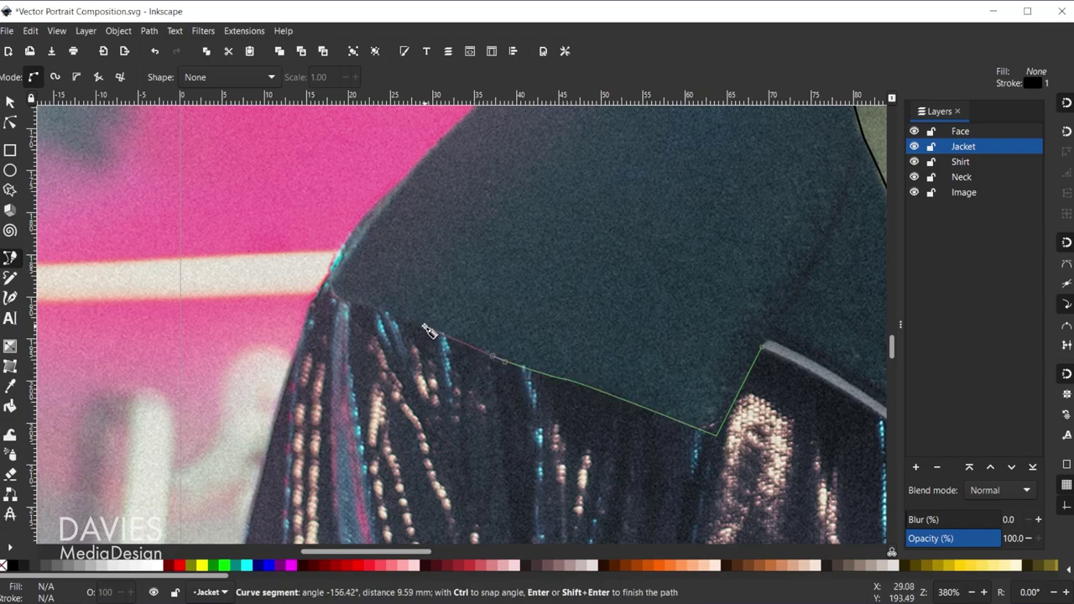
left_click(386, 315)
left_click_drag(335, 297, 333, 294)
scroll(336, 300, "up", 1)
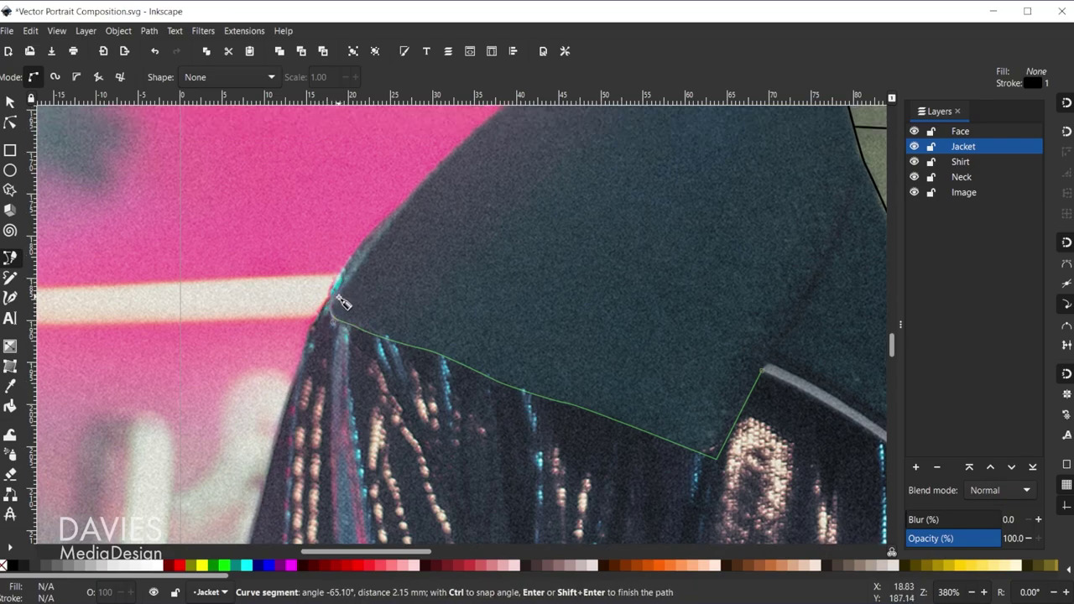
Continue the collar outline around the shoulder tip and up the lower part of the collar's curved outer edge
mouse_move(339, 299)
left_mouse_down()
mouse_move(364, 293)
mouse_move(337, 292)
mouse_move(351, 284)
left_mouse_up()
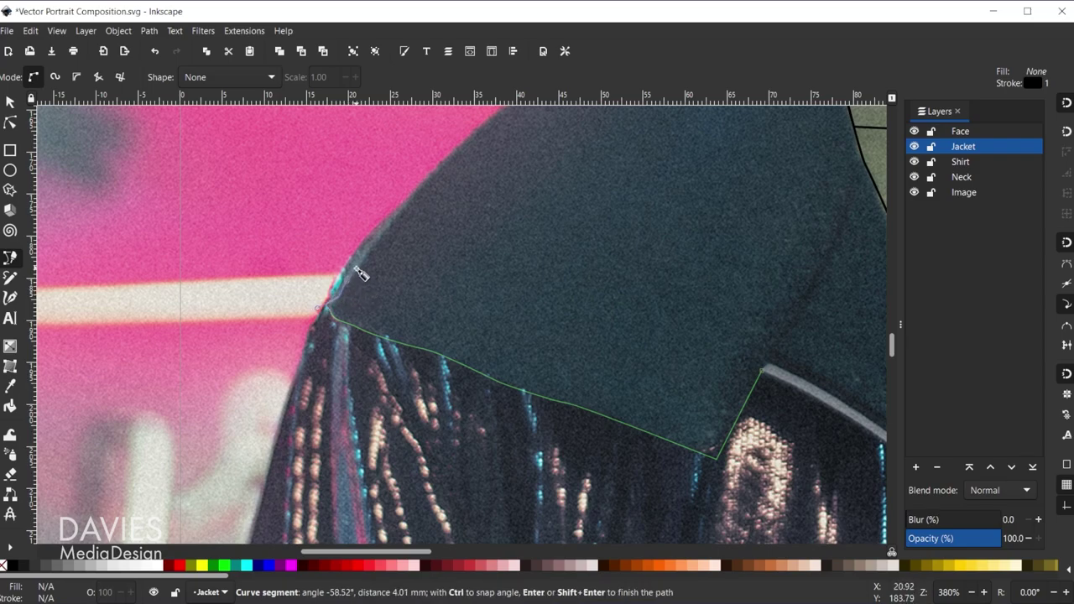
scroll(420, 208, "up", 2)
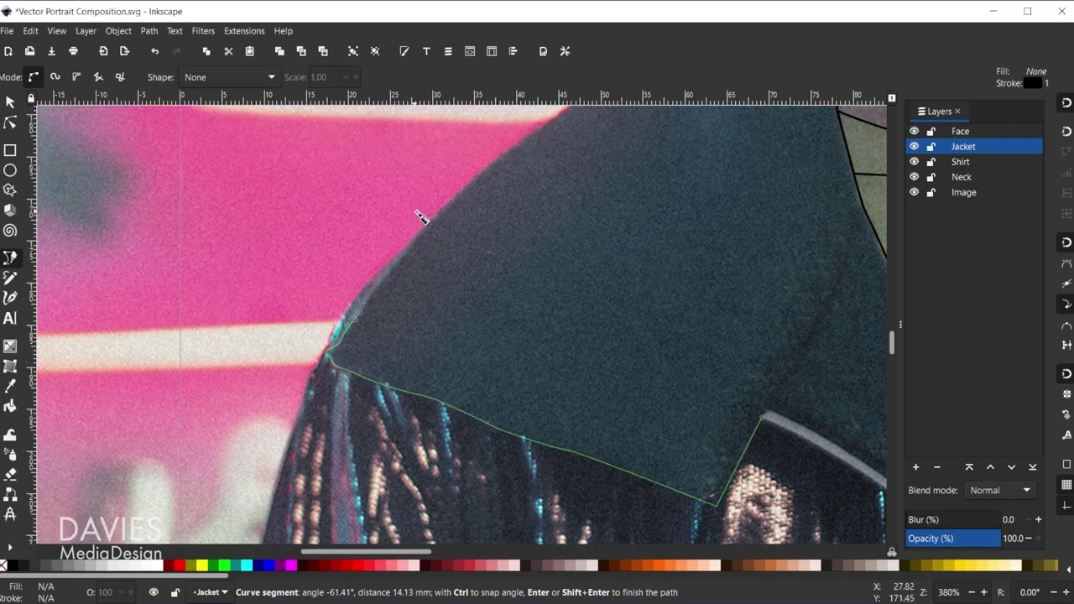
left_click_drag(413, 297, 423, 288)
left_click_drag(482, 218, 501, 200)
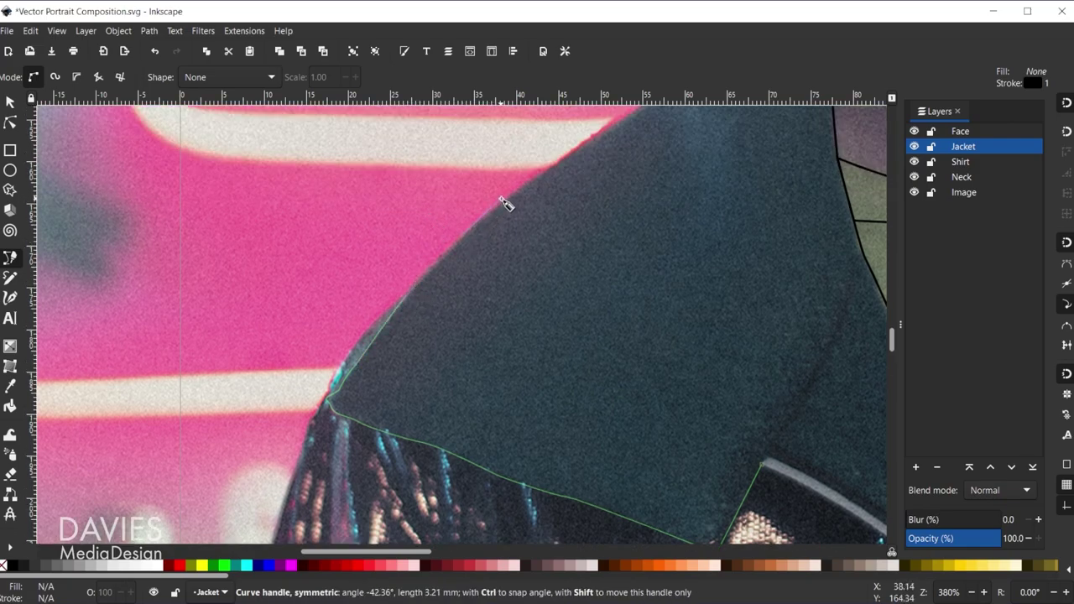
Trace the rest of the collar's outer edge over the shoulder up to the neck outline, redoing the node where they meet
key("space")
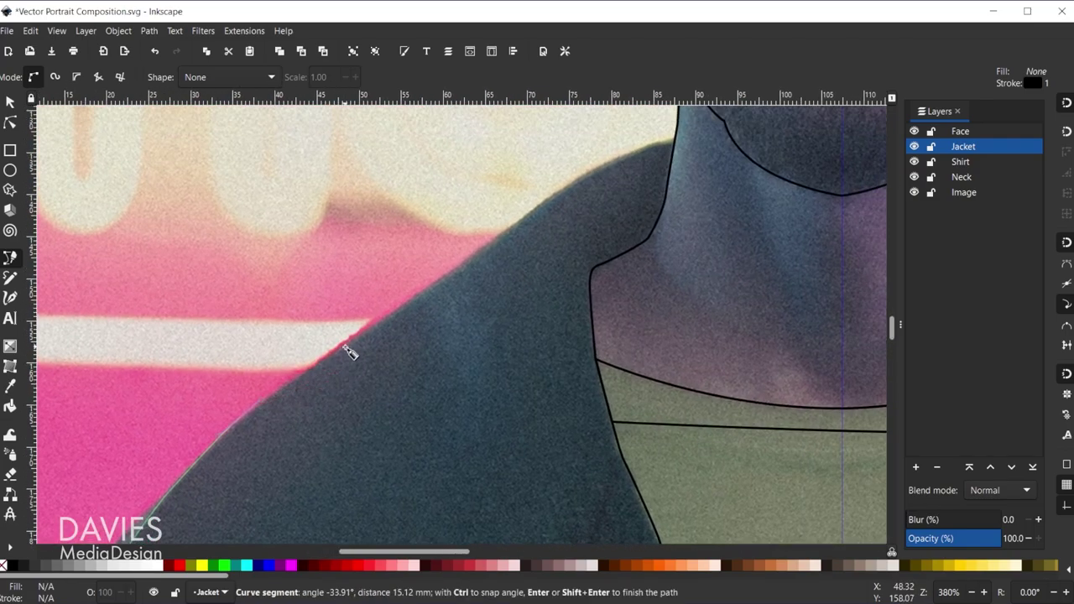
left_click_drag(357, 342, 373, 326)
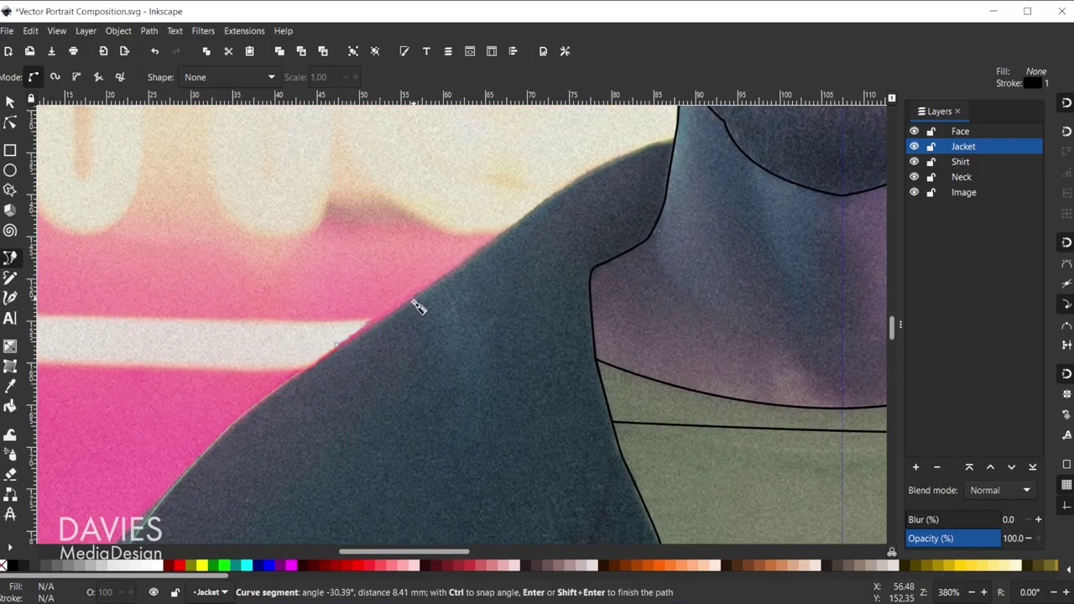
left_click(478, 256)
left_click_drag(552, 195, 559, 193)
left_click_drag(619, 156, 685, 147)
scroll(701, 163, "up", 2)
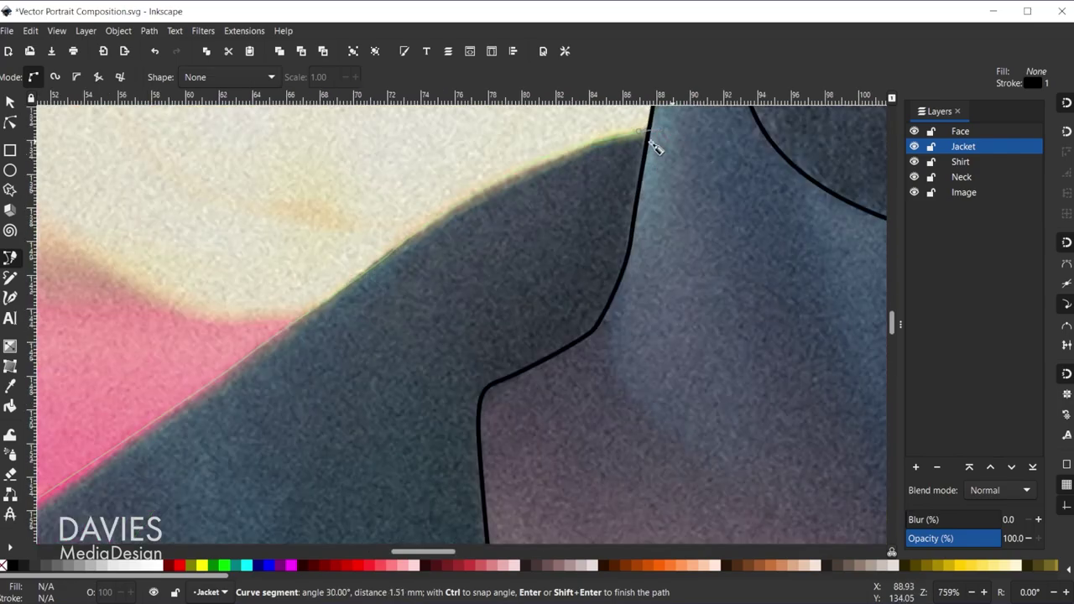
key("BackSpace")
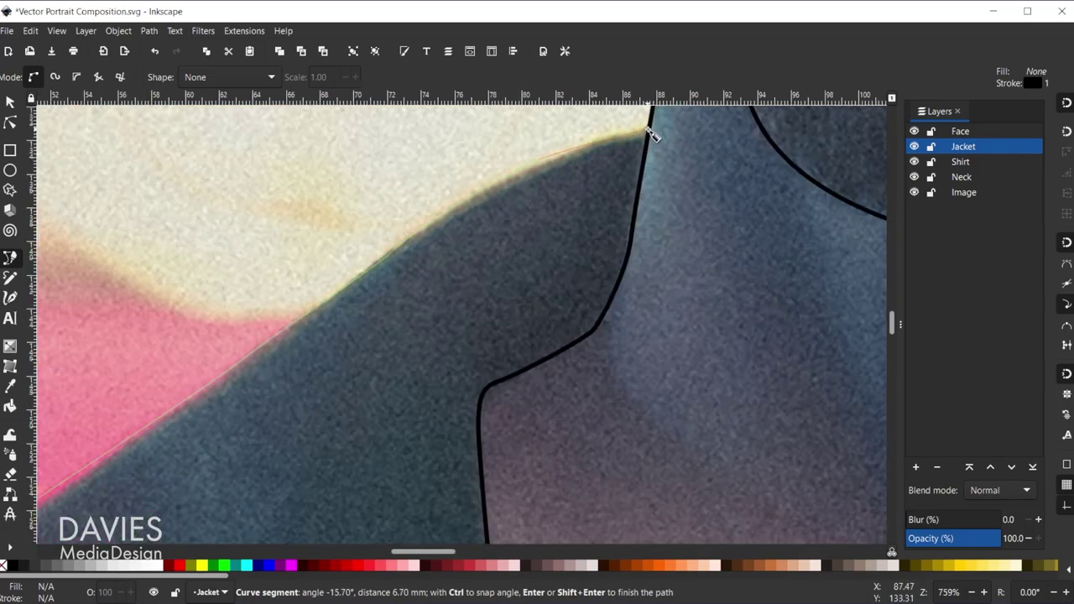
mouse_move(648, 131)
left_mouse_down()
mouse_move(653, 149)
mouse_move(648, 139)
left_mouse_up()
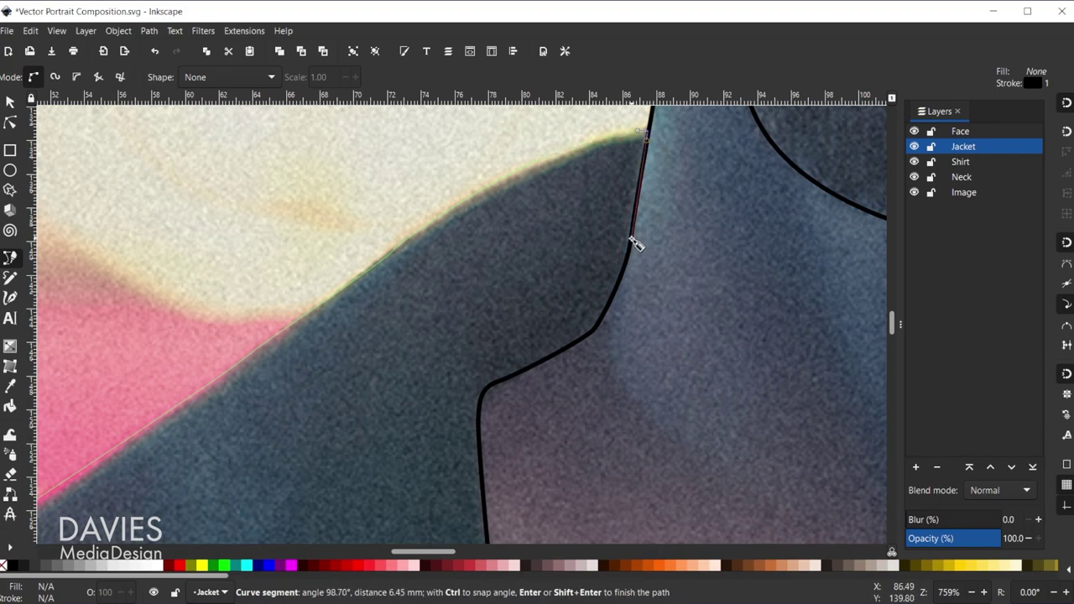
Continue the collar outline down along the left neck outline to the corner where the shirt's neckline starts
left_click_drag(635, 243, 582, 431)
scroll(515, 395, "down", 2)
scroll(515, 396, "left", 2)
scroll(574, 426, "down", 2)
scroll(582, 431, "down", 1)
Trace the collar's inner edge down the shirt's left outline to just above the lower lapel tip
key("space")
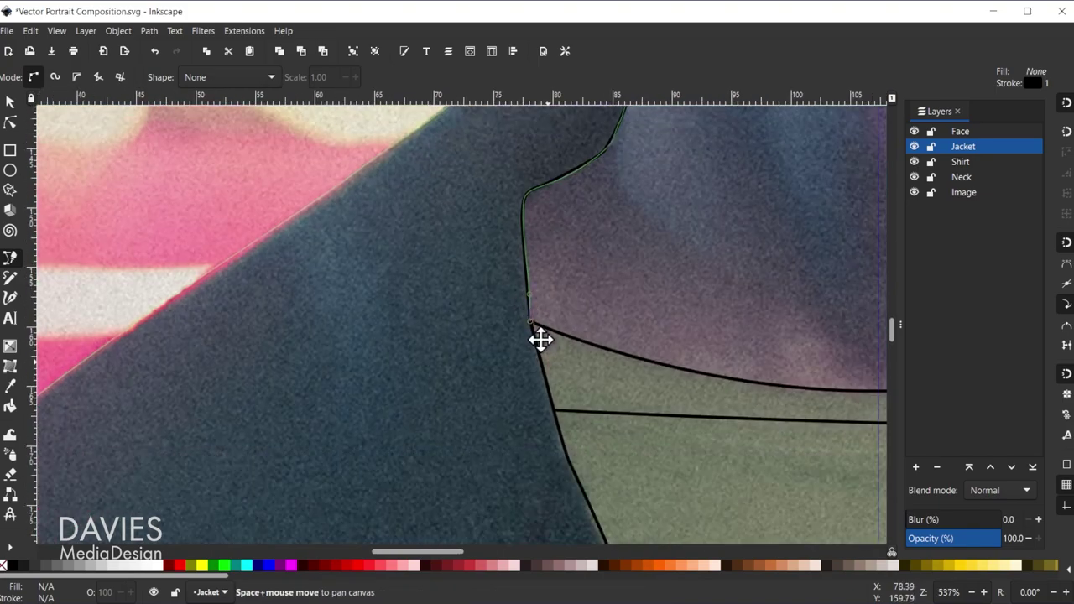
left_click_drag(539, 339, 507, 198)
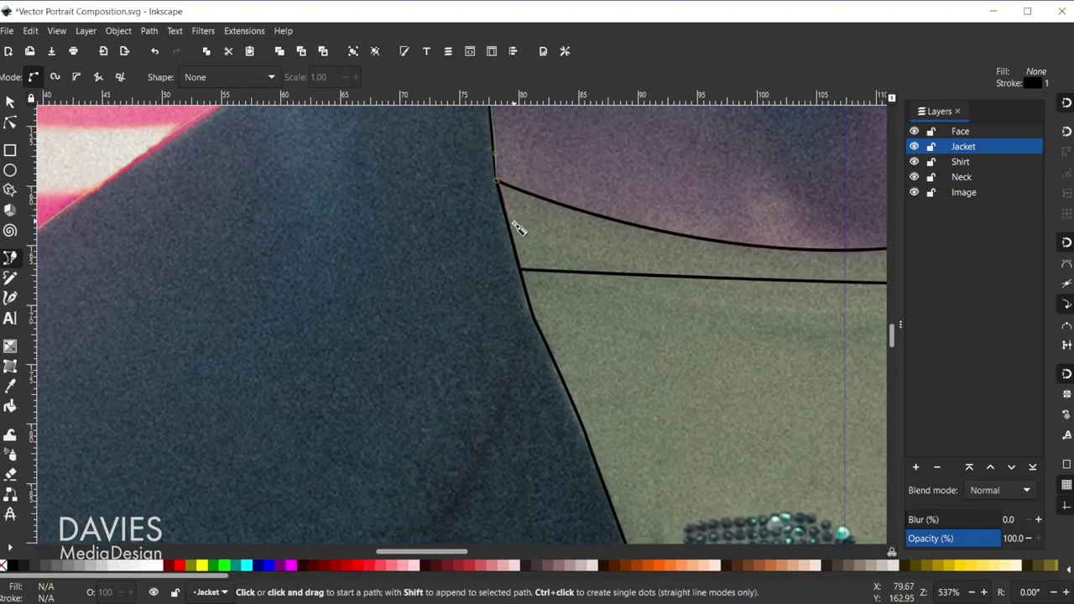
left_click(503, 198)
left_click(509, 235)
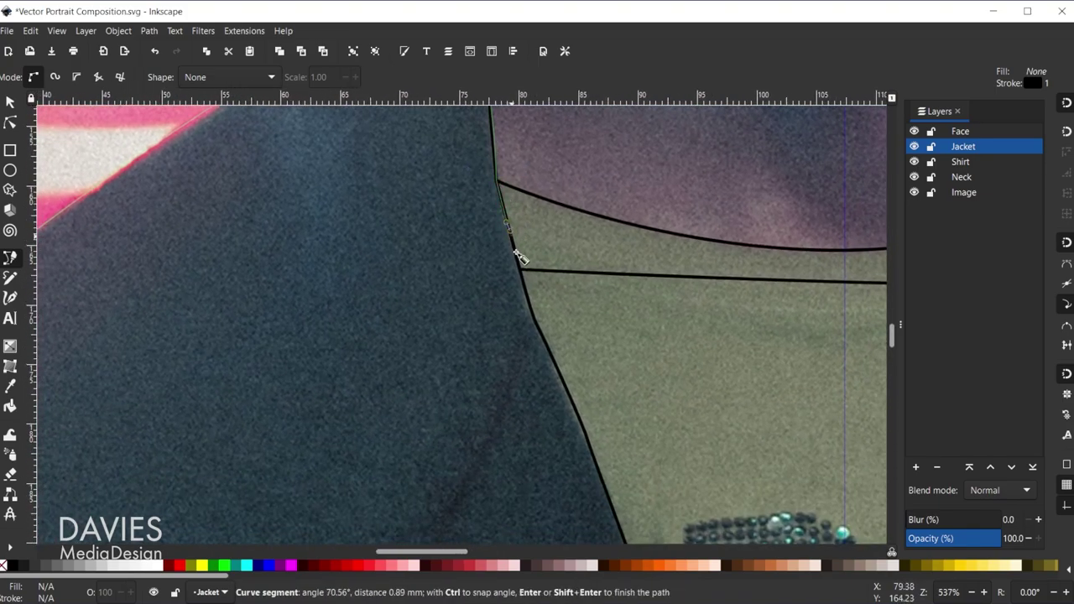
left_click(520, 269)
left_click_drag(531, 314, 537, 319)
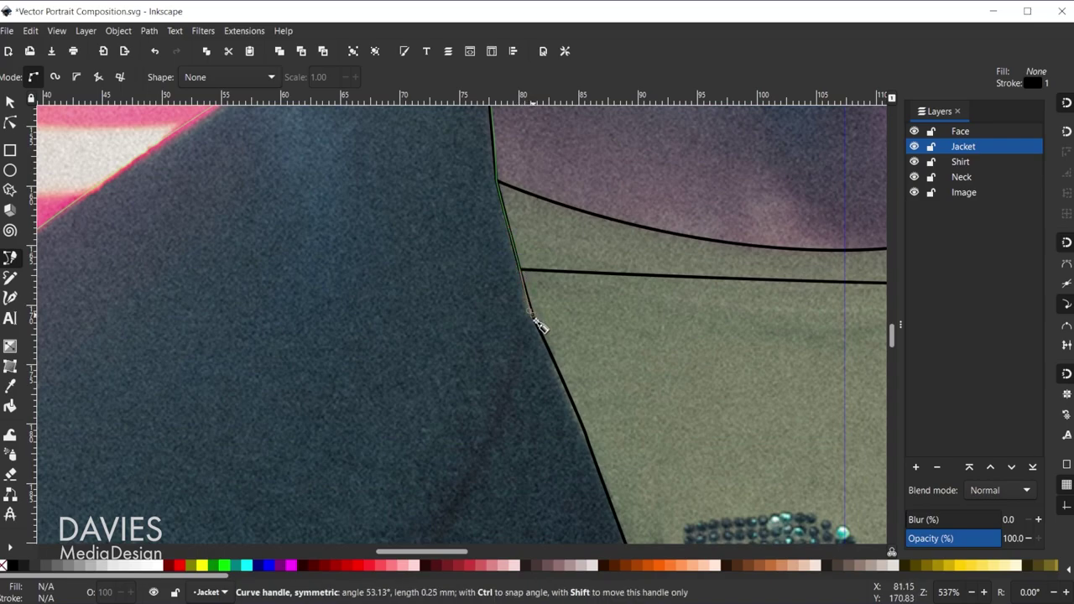
key("space")
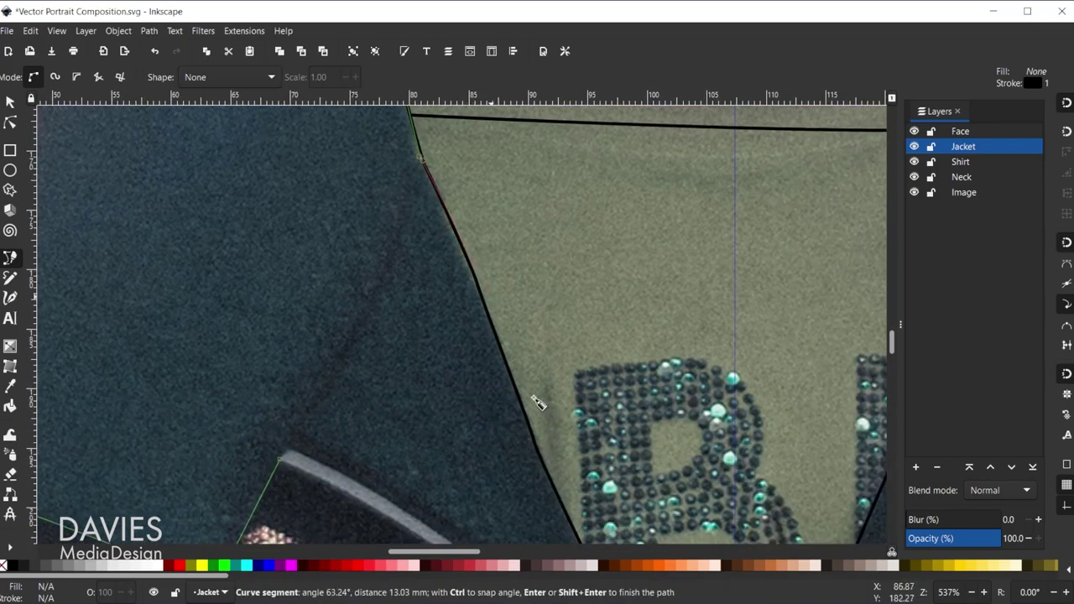
left_click_drag(535, 457, 541, 462)
scroll(545, 402, "down", 5)
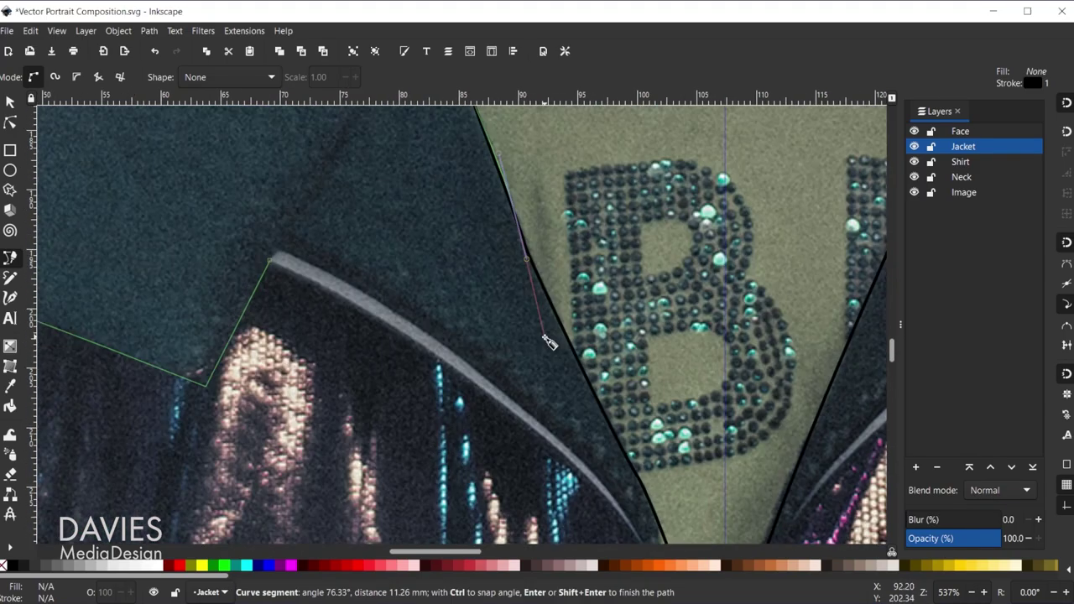
left_click(589, 380)
scroll(589, 379, "down", 8)
scroll(589, 379, "right", 4)
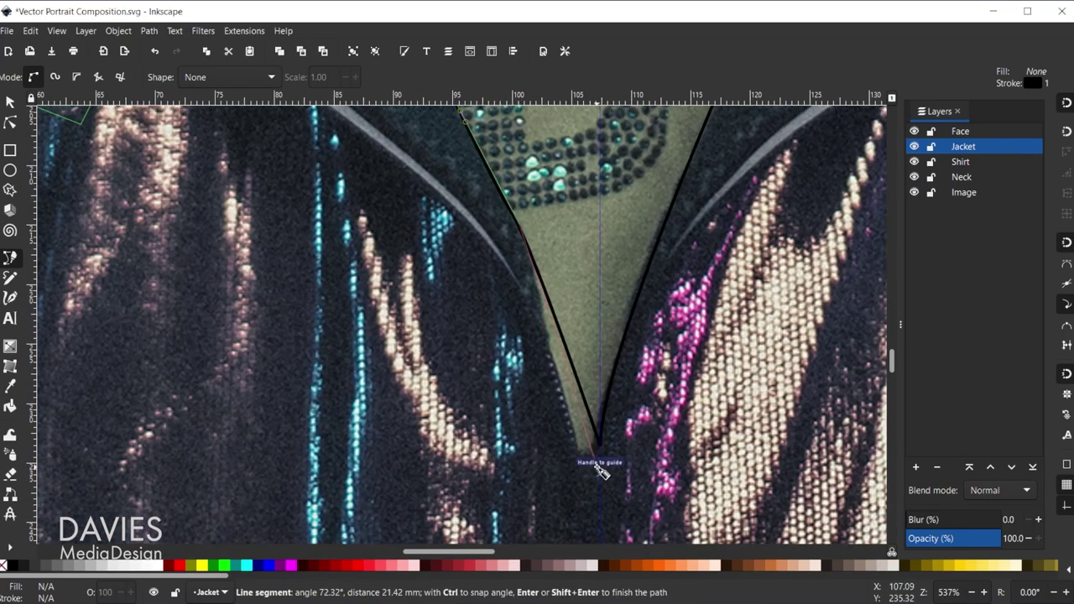
scroll(601, 468, "up", 2)
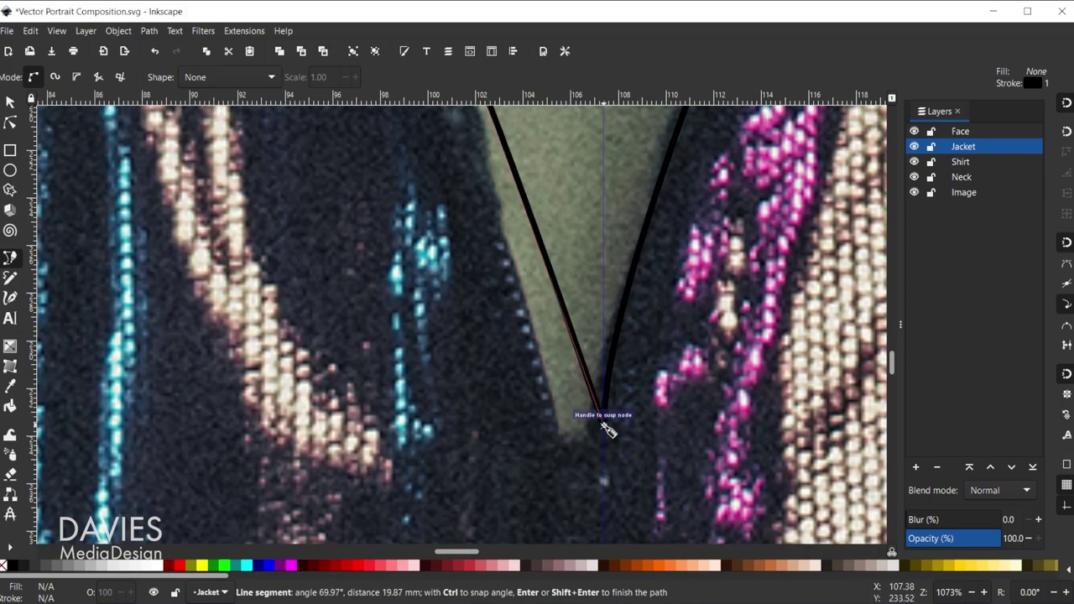
left_click_drag(604, 425, 616, 467)
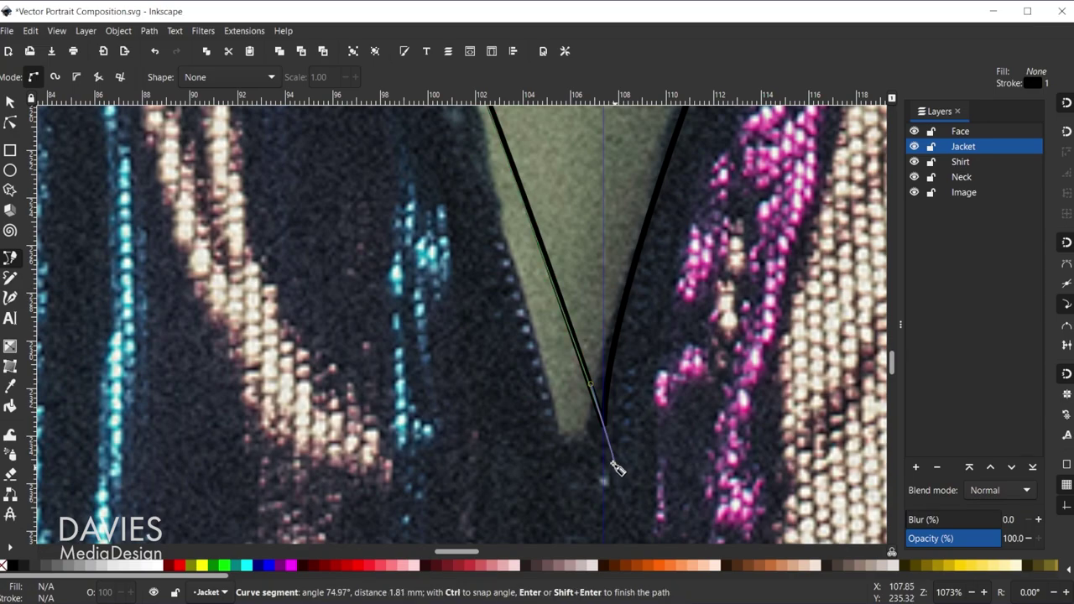
scroll(597, 435, "down", 4)
scroll(604, 445, "up", 3)
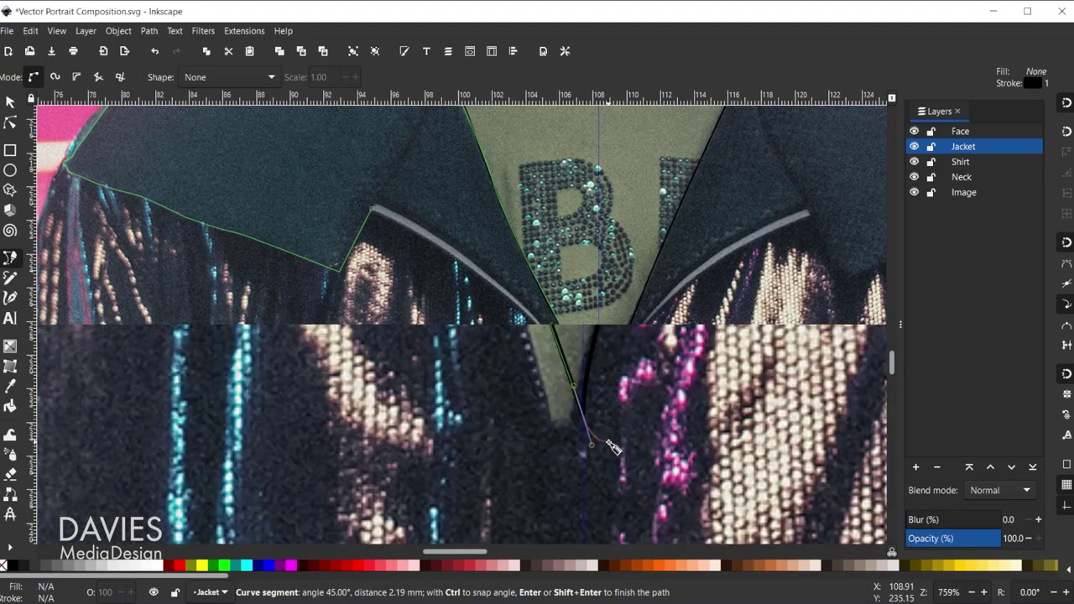
scroll(713, 436, "down", 2)
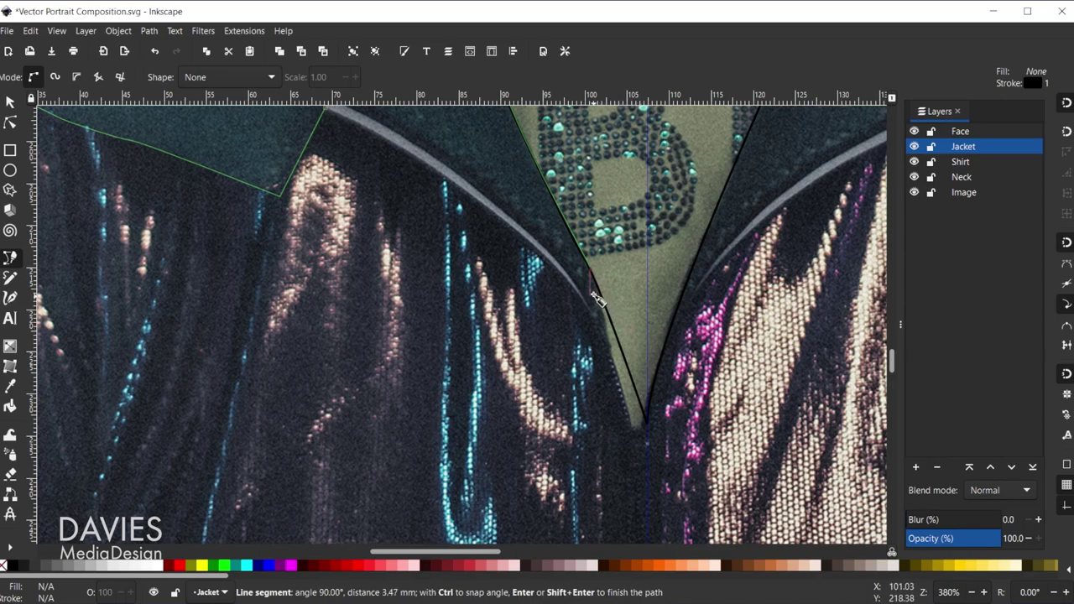
Trace around the lower lapel tip and back up beneath the grey zipper edge, closing the collar path at its starting node
scroll(615, 298, "up", 2)
mouse_move(613, 303)
left_mouse_down()
mouse_move(617, 325)
mouse_move(607, 313)
left_mouse_up()
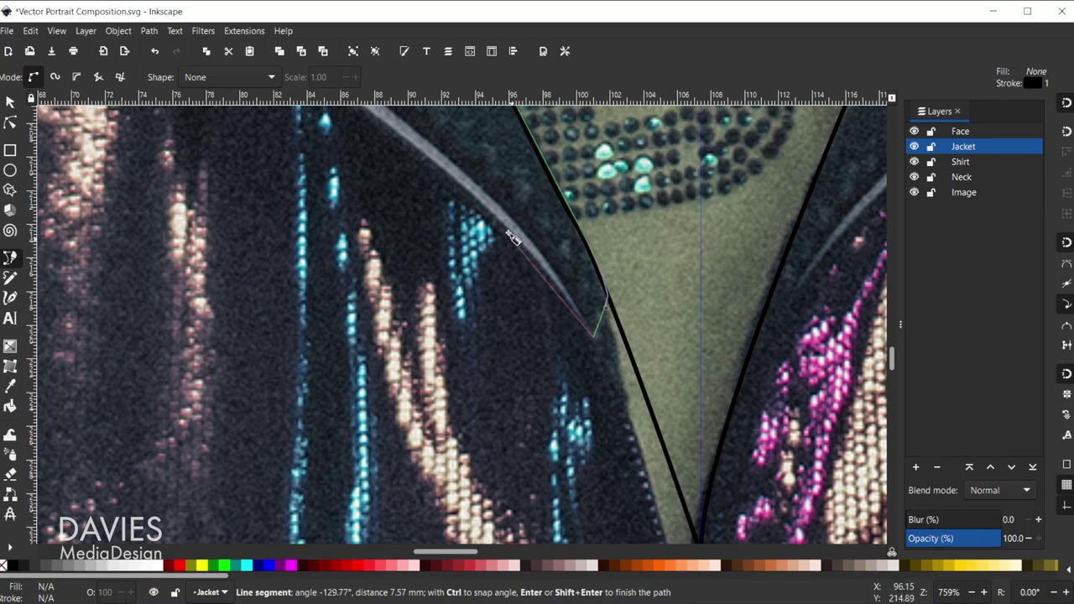
key("space")
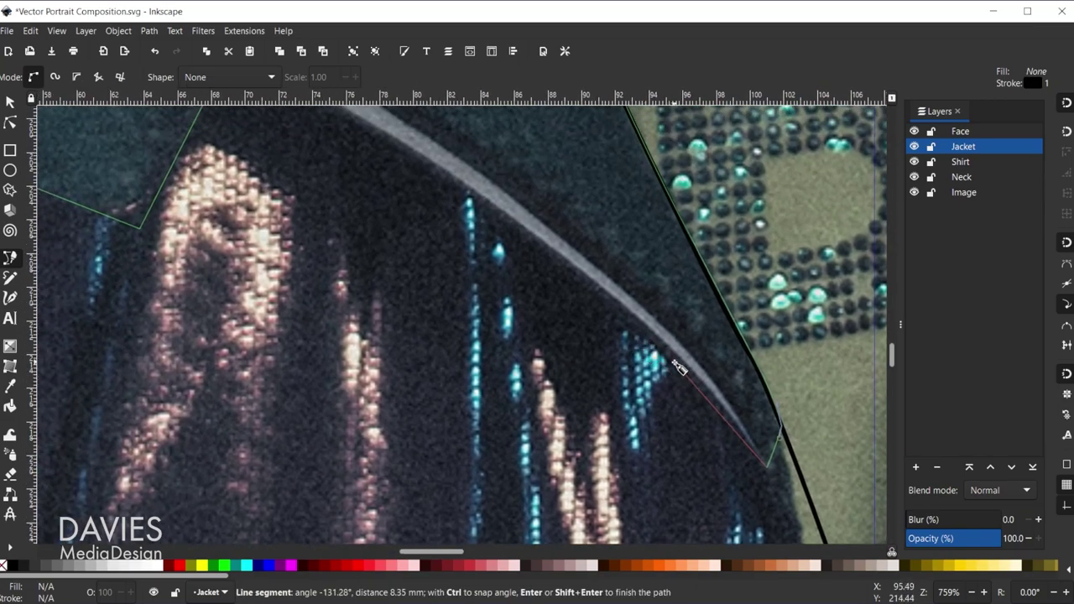
left_click_drag(676, 365, 653, 350)
key("space")
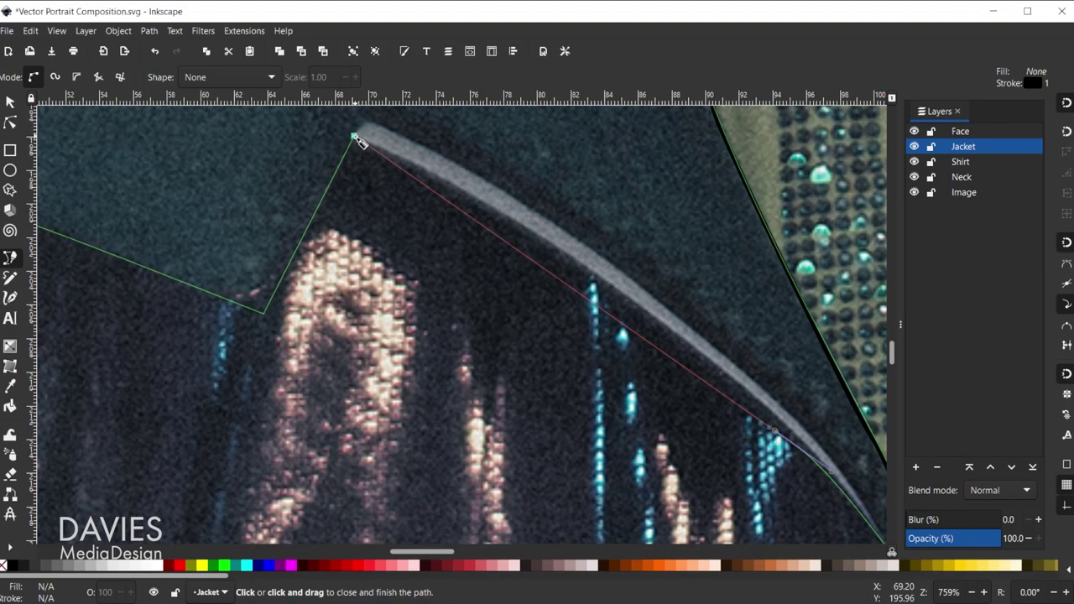
mouse_move(356, 139)
left_mouse_down()
mouse_move(282, 132)
mouse_move(157, 77)
mouse_move(172, 80)
left_mouse_up()
key("5")
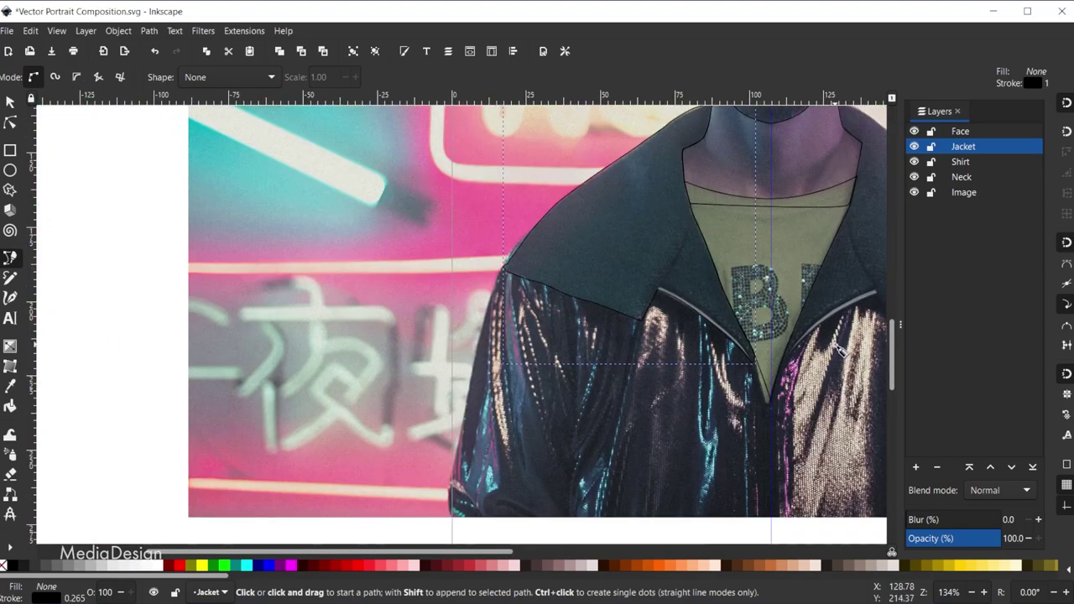
Duplicate the finished left collar path, flip the copy horizontally and place it over the jacket's opposite collar
left_click_drag(478, 553, 623, 543)
scroll(591, 394, "up", 5)
scroll(419, 300, "up", 4)
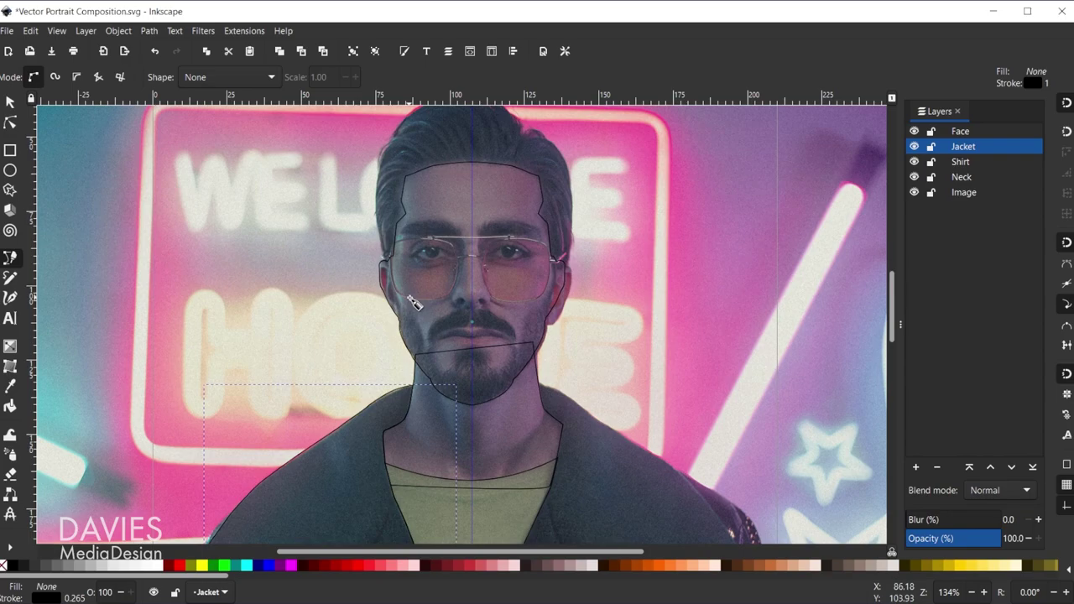
scroll(424, 360, "down", 2)
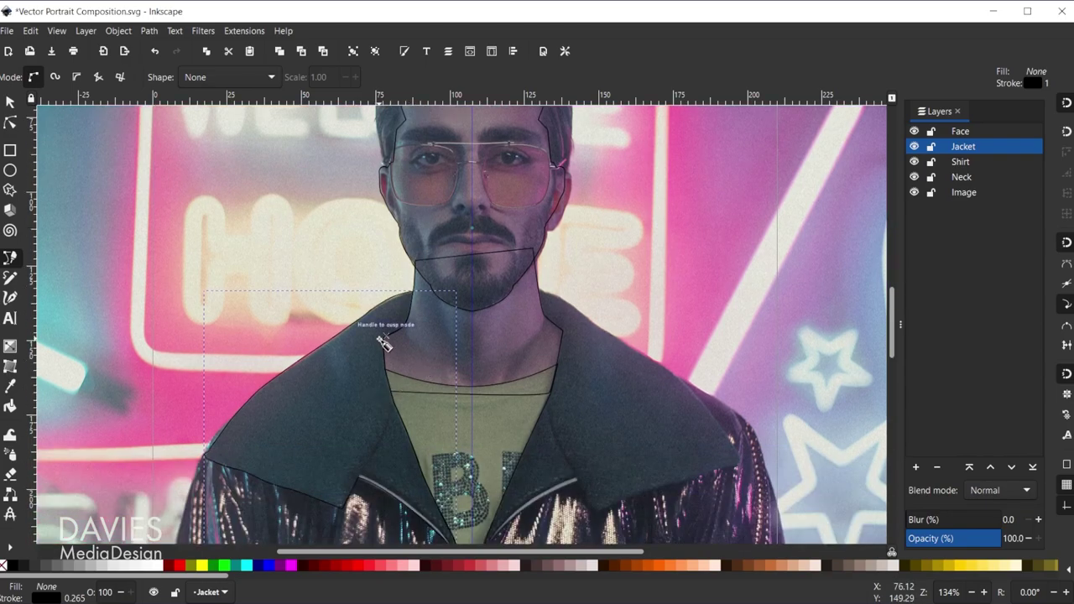
scroll(384, 344, "down", 1)
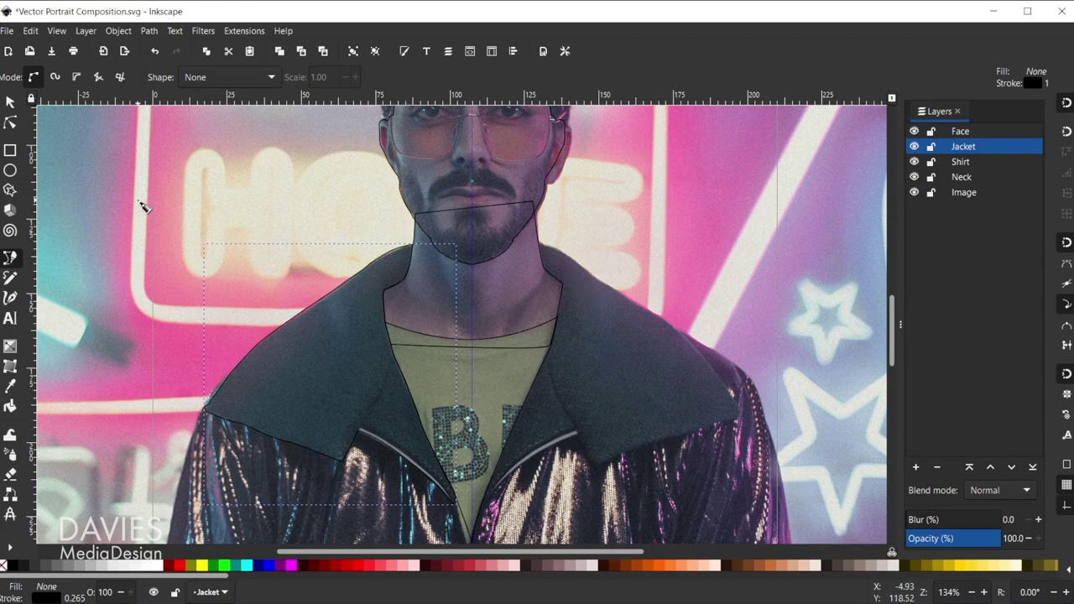
left_click(10, 102)
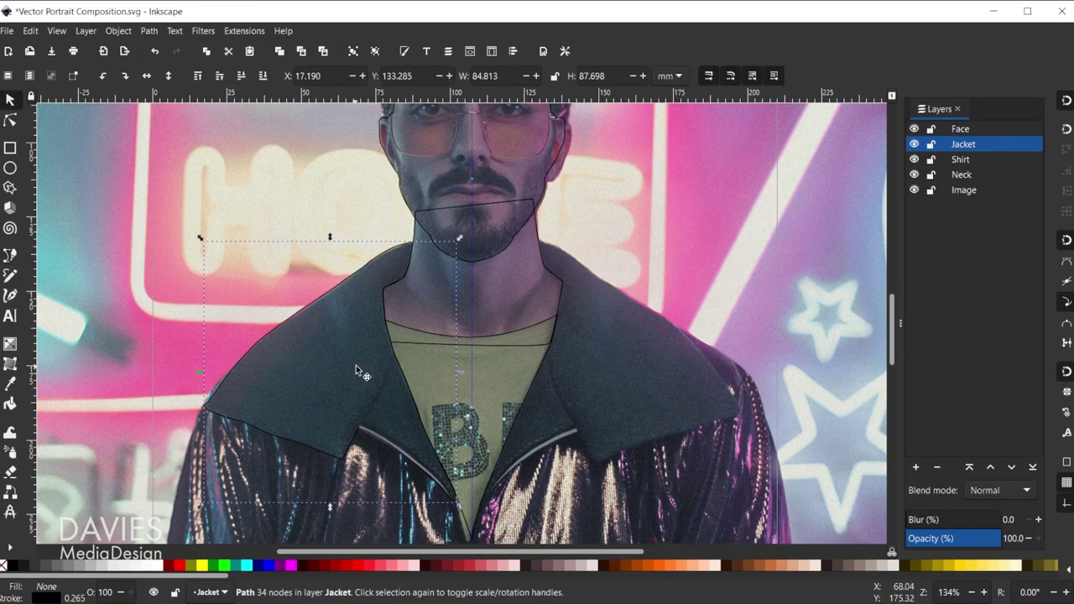
key("ctrl")
left_click_drag(366, 359, 561, 294)
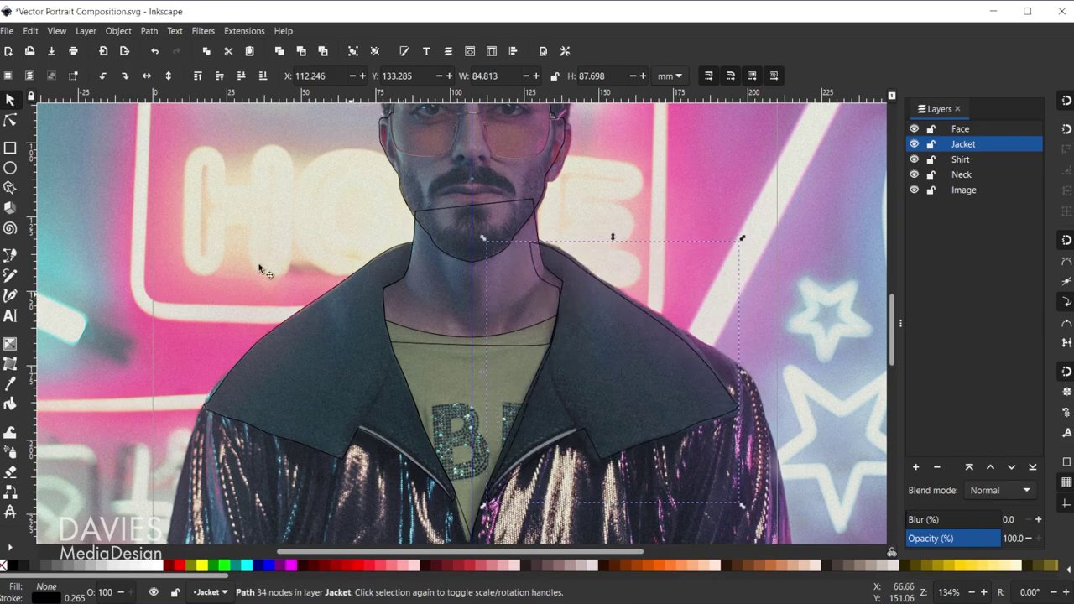
Select the copied collar's upper nodes beside the neck and move them together towards the neck outline and the photo's collar edge
left_click(10, 121)
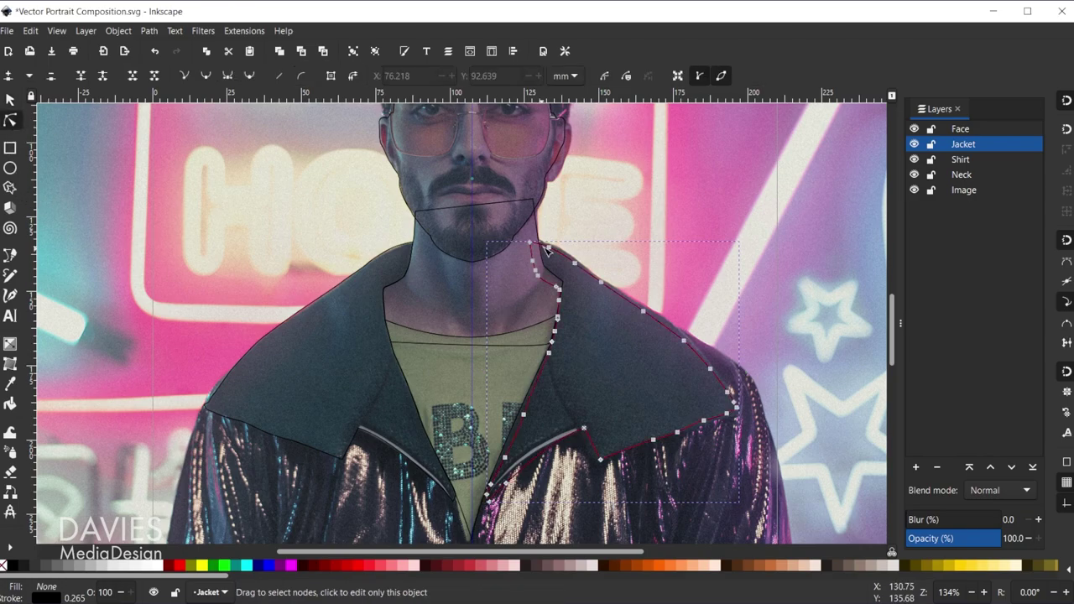
scroll(547, 249, "up", 4)
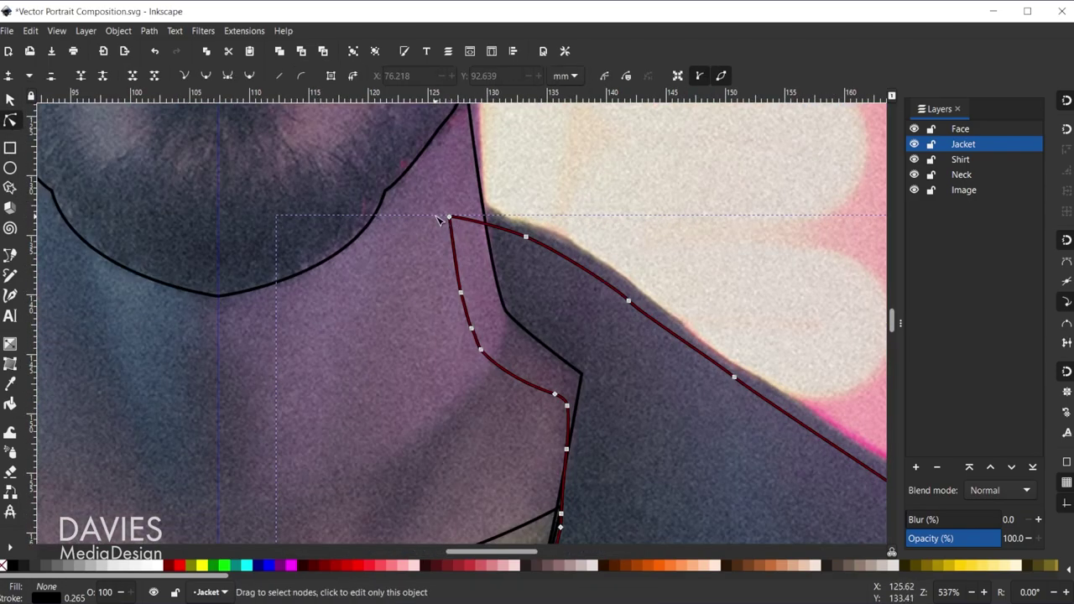
left_click_drag(432, 203, 671, 420)
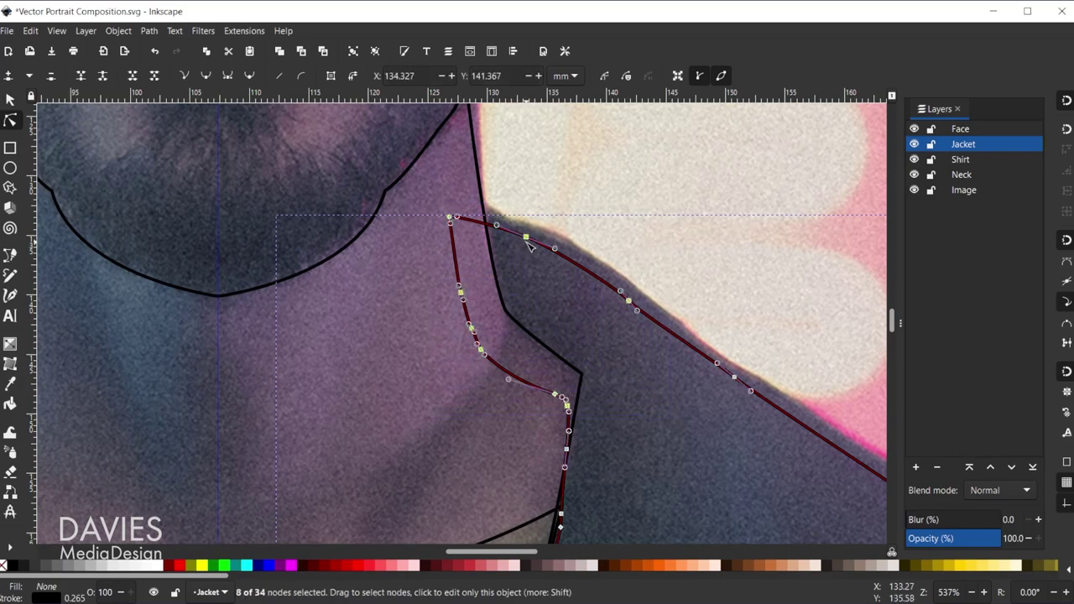
left_click_drag(528, 242, 558, 230)
left_click(693, 199)
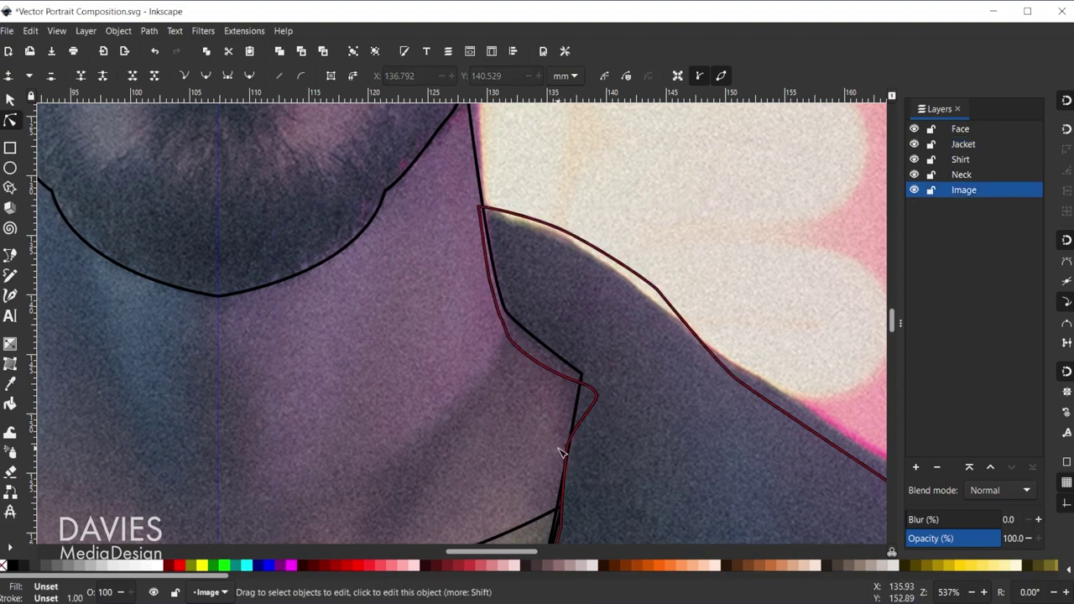
Adjust the copied collar's individual neck-side nodes to follow the existing neck outline
left_click(522, 358)
left_click(502, 318)
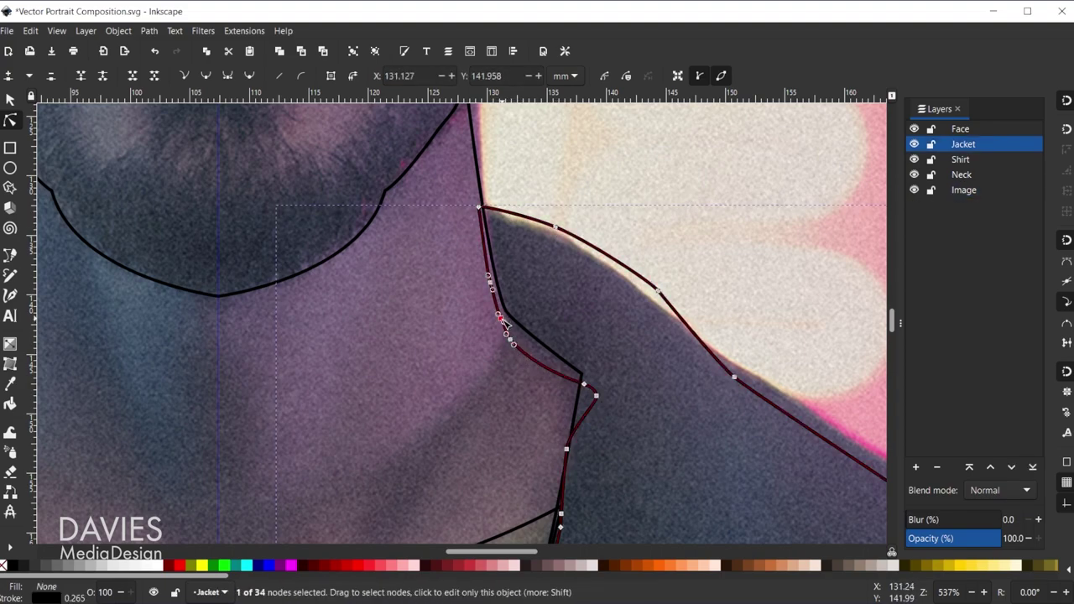
left_click_drag(501, 318, 504, 275)
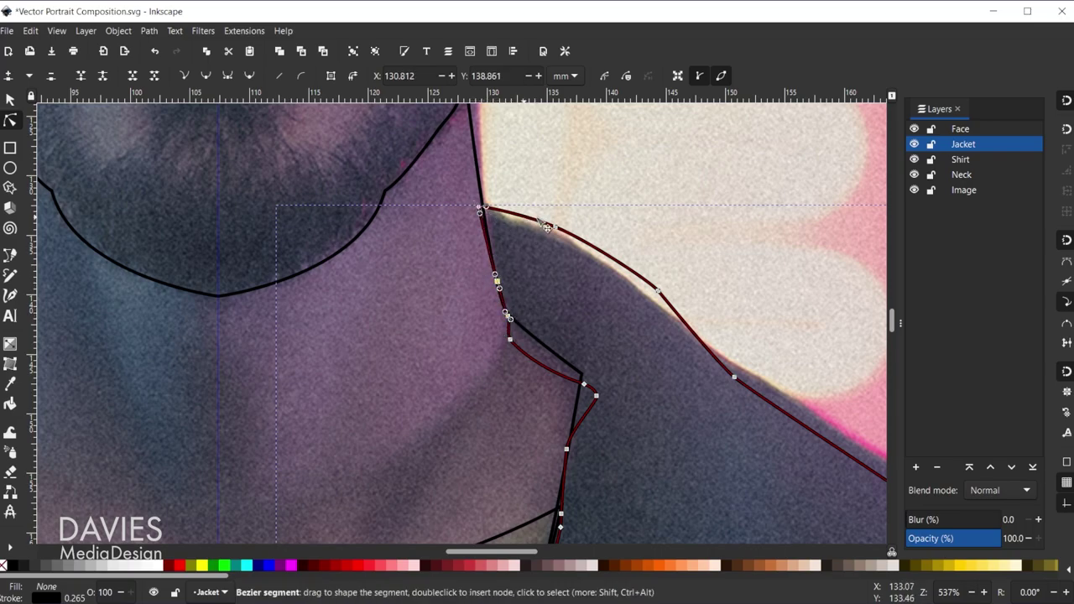
left_click_drag(587, 387, 551, 360)
key("minus")
key("minus")
key("minus")
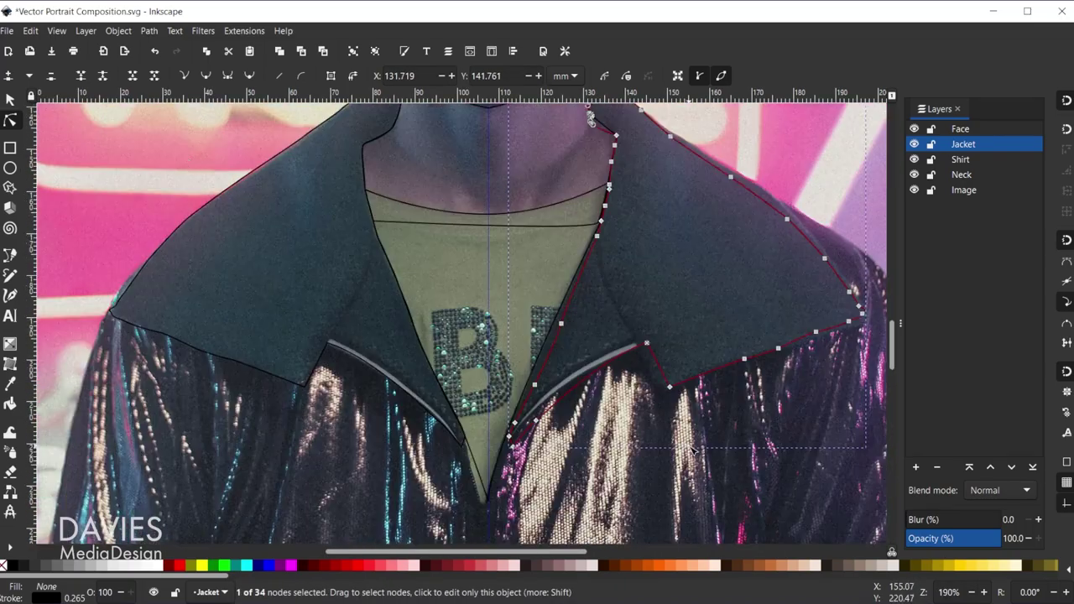
Delete the flipped copy of the collar path
left_click(13, 101)
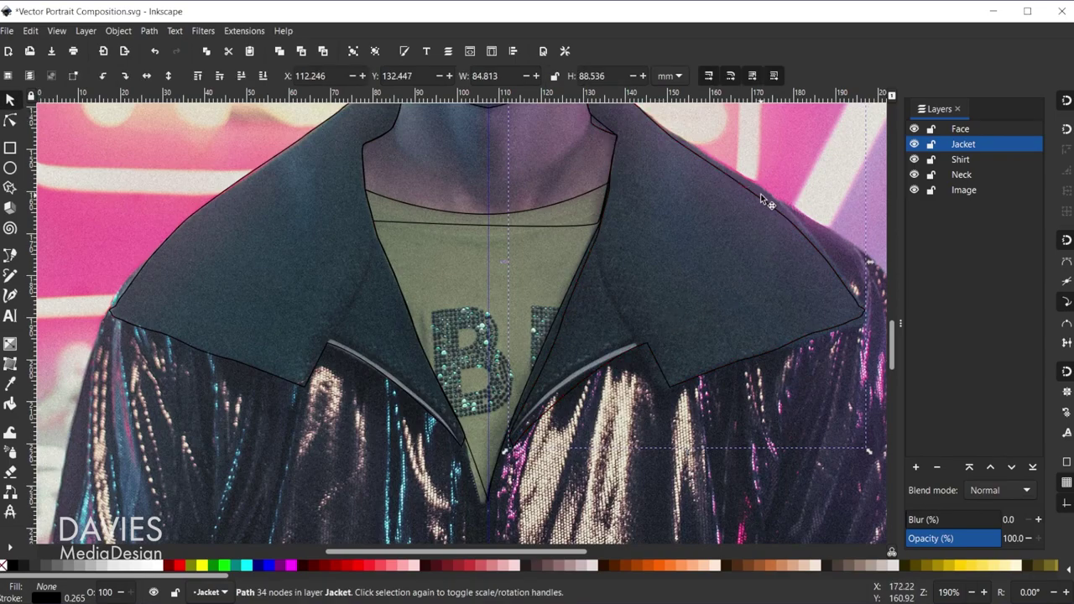
left_click(760, 198)
key("Escape")
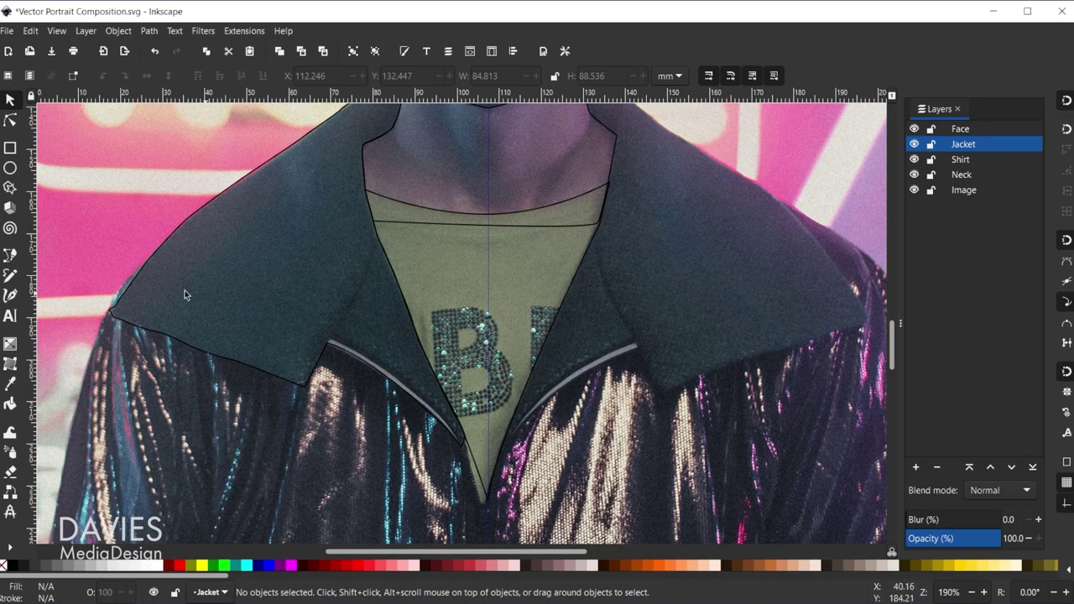
Start a new Bezier path where the right neck outline meets the collar and trace the collar's upper edge along the shoulder
left_click(11, 256)
scroll(734, 385, "up", 3)
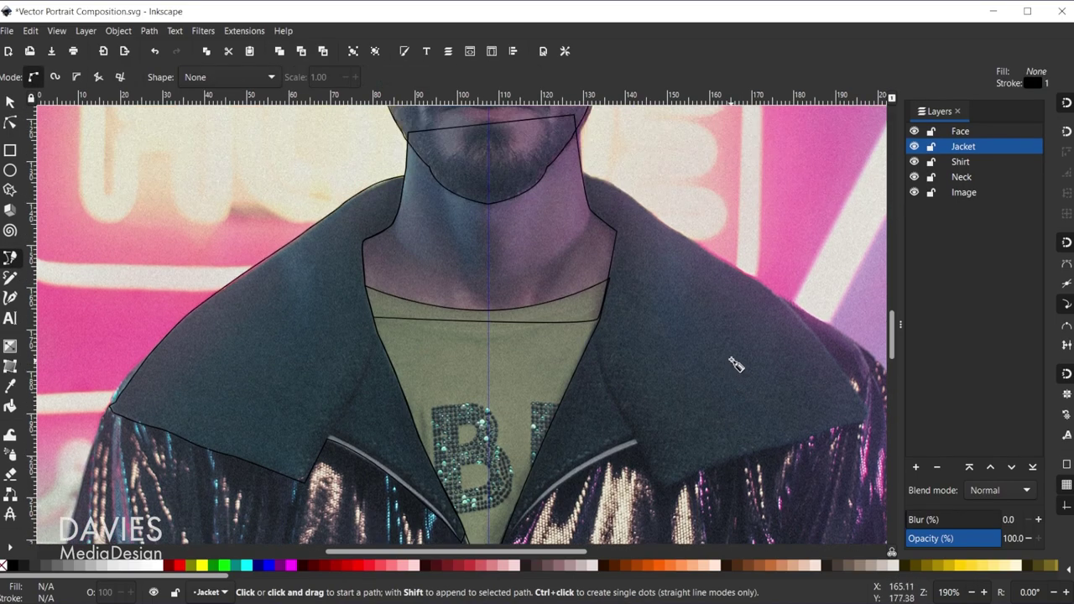
scroll(678, 463, "down", 4)
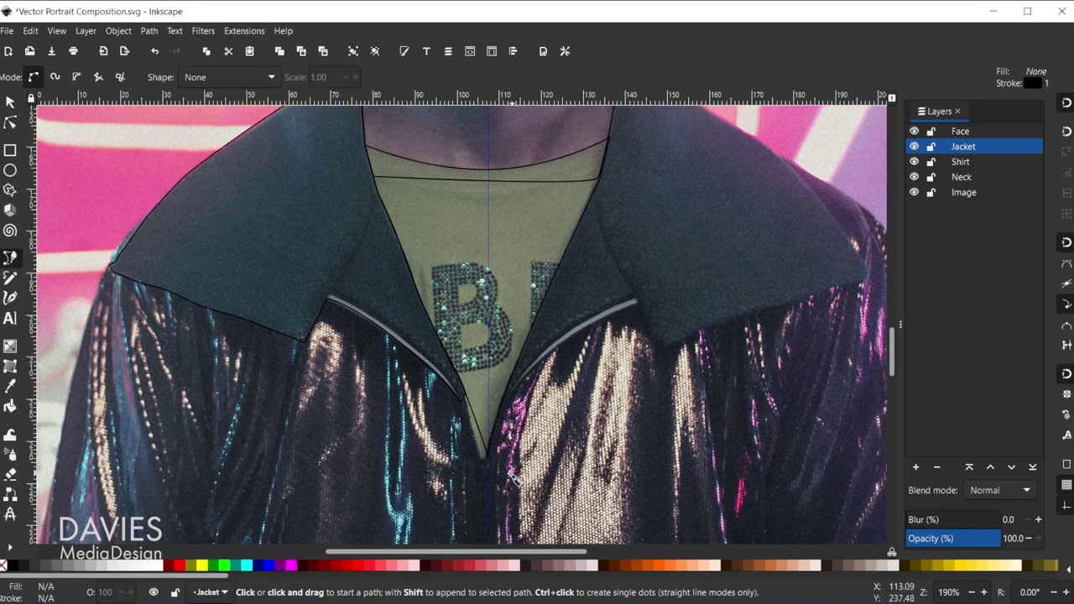
scroll(705, 228, "up", 4)
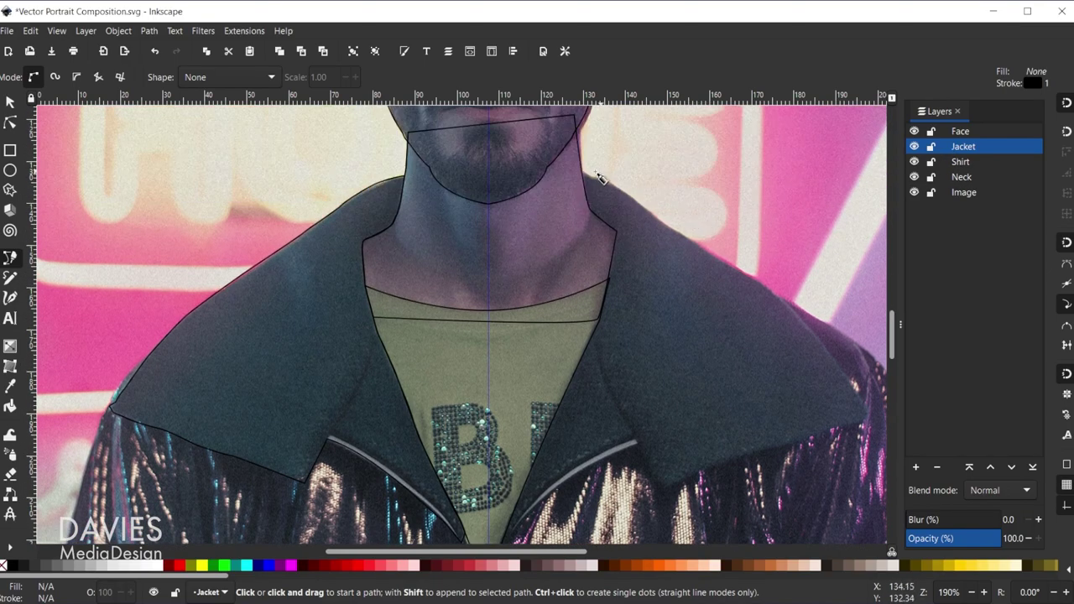
scroll(600, 177, "up", 3)
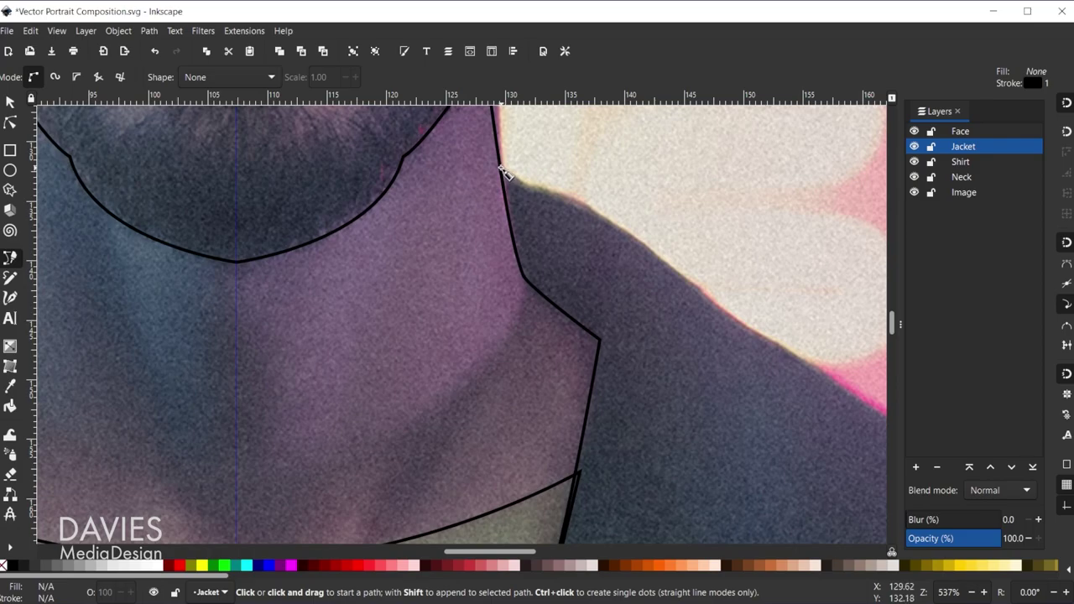
left_click(501, 168)
left_click_drag(536, 192, 598, 211)
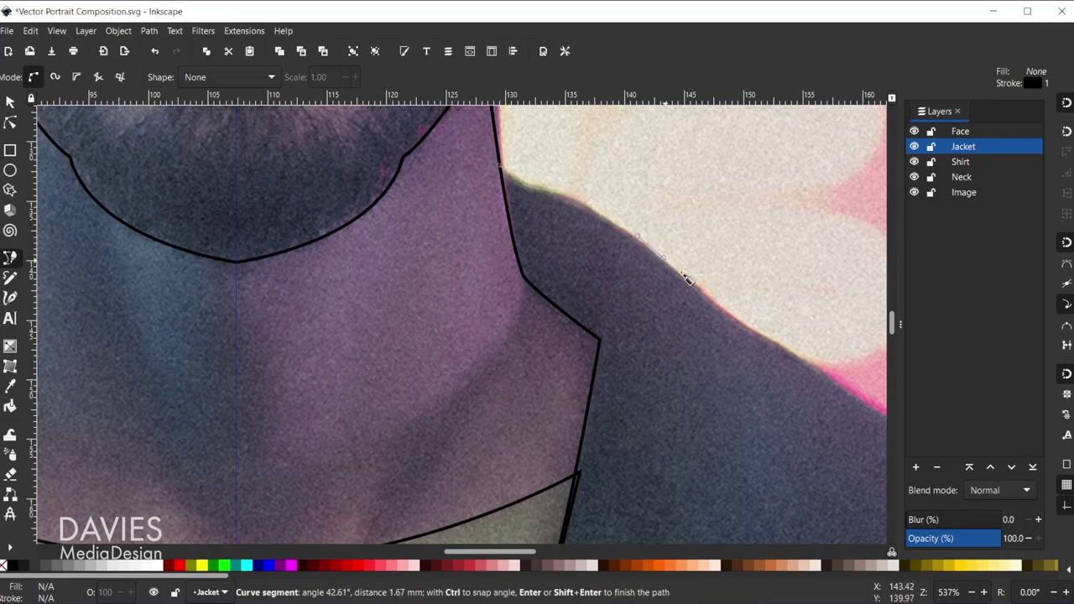
left_click(715, 306)
Continue the right collar outline down to its outer tip and back along the lower edge to the bottom corner
scroll(716, 306, "right", 5)
scroll(624, 313, "down", 3)
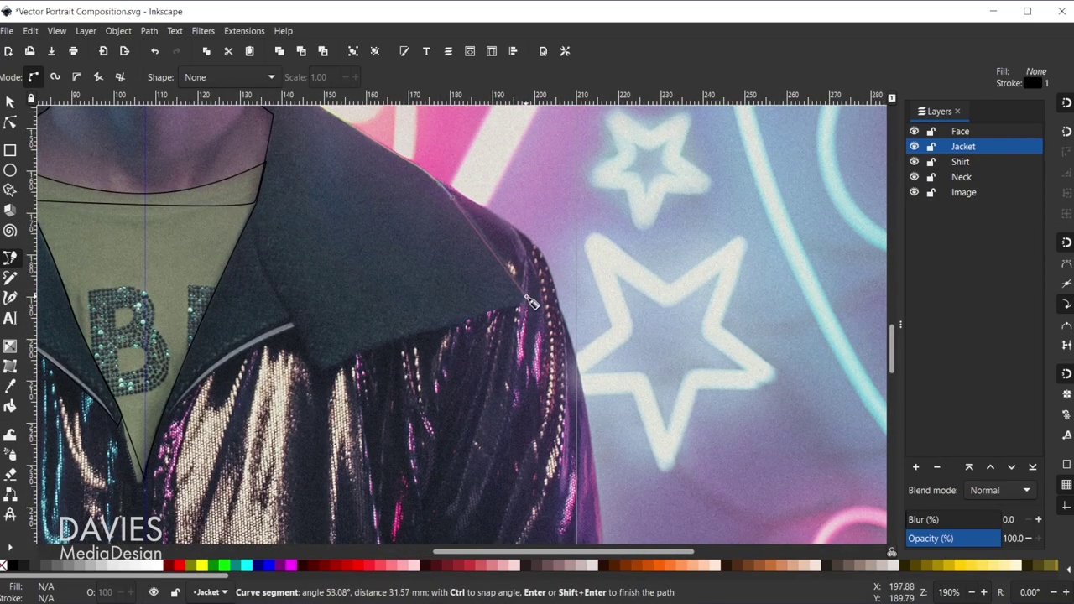
left_click(511, 258)
scroll(515, 323, "up", 2)
left_click(312, 378)
Trace the right collar up to the end of the grey zipper edge and down beneath it to the lower lapel tip
scroll(312, 378, "up", 2)
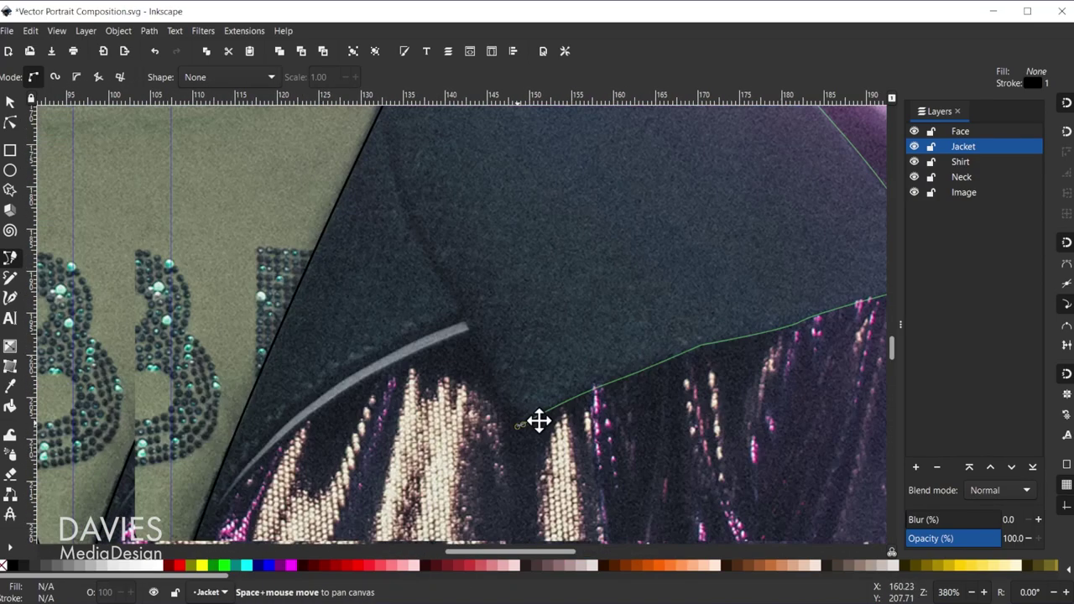
left_click(448, 255)
scroll(618, 221, "down", 2)
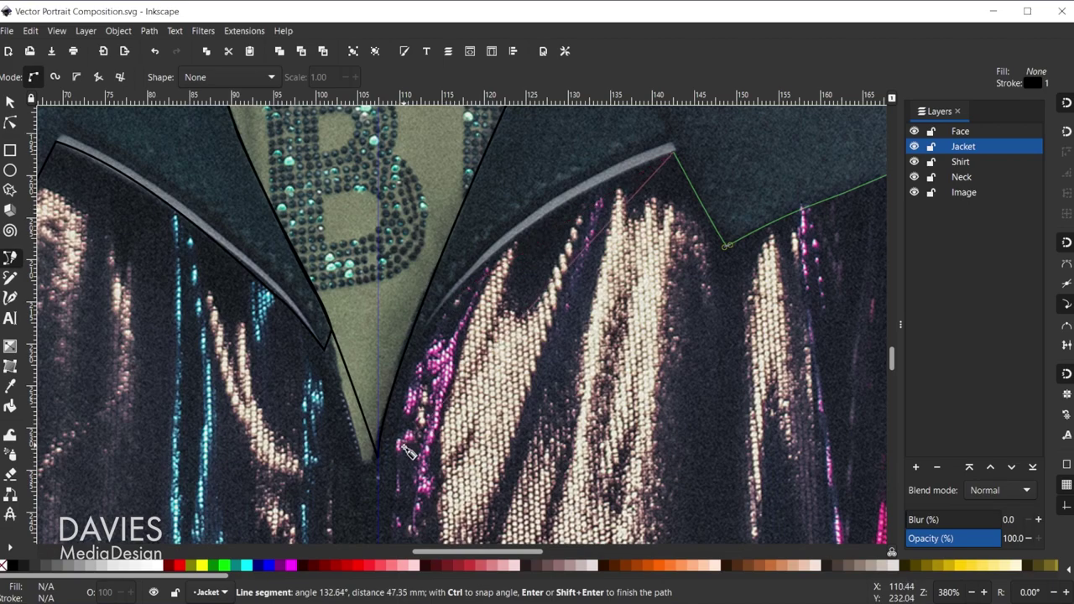
left_click_drag(394, 385, 501, 190)
scroll(402, 252, "up", 6)
scroll(403, 252, "right", 4)
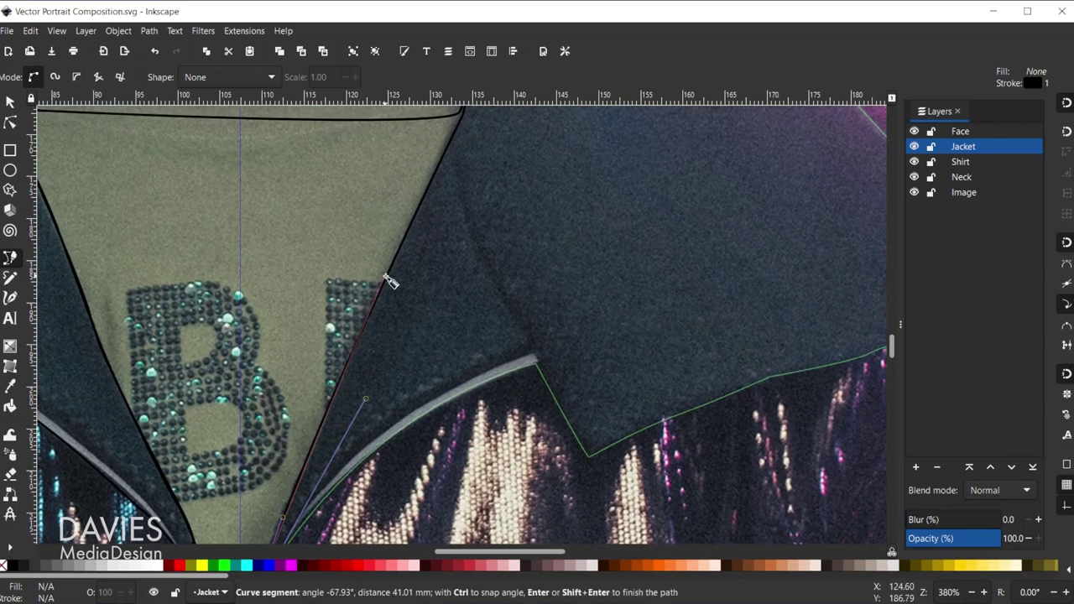
Trace the right collar's inner edge up along the shirt and neck outlines, closing the path at its starting node
scroll(376, 271, "up", 5)
scroll(364, 286, "right", 3)
left_click_drag(307, 230, 310, 232)
scroll(299, 184, "up", 3)
scroll(299, 185, "left", 1)
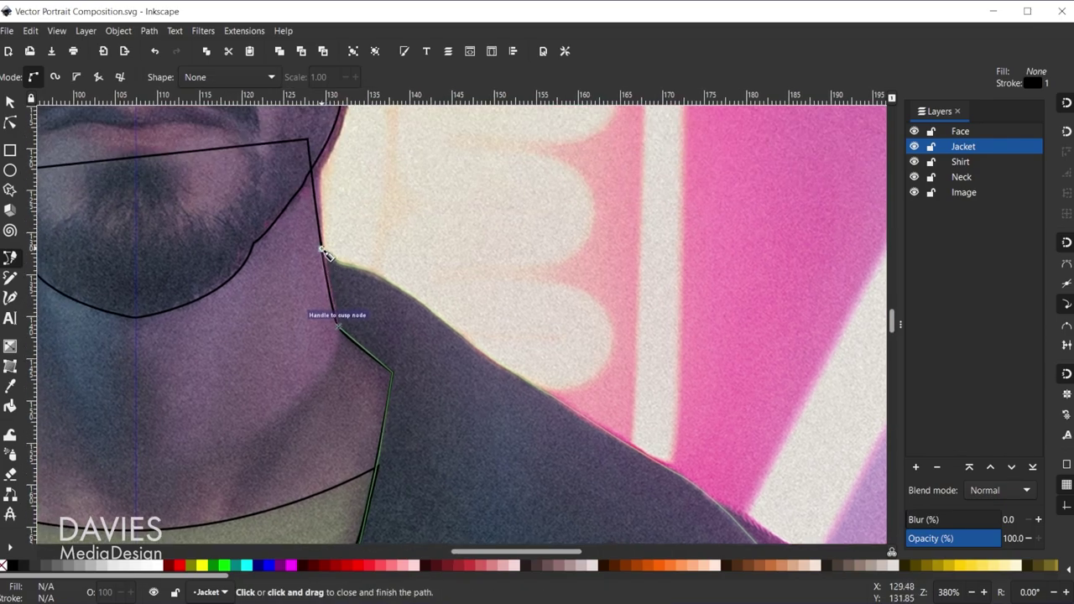
left_click(322, 249)
Add a layer named Hair above the Face layer
scroll(499, 428, "down", 4)
scroll(498, 440, "down", 3)
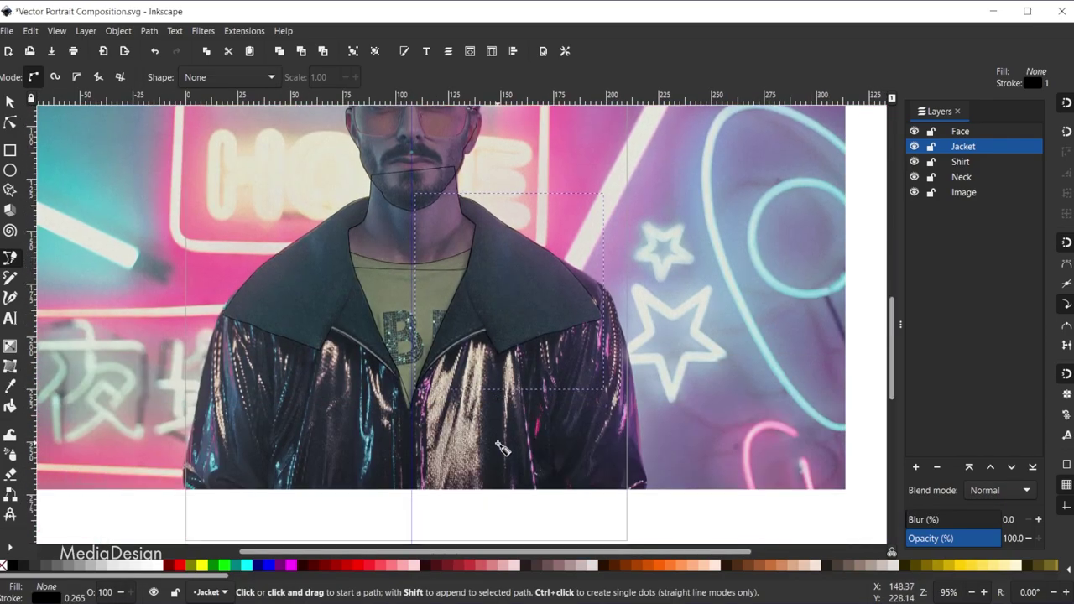
scroll(470, 403, "up", 4)
scroll(407, 163, "up", 1)
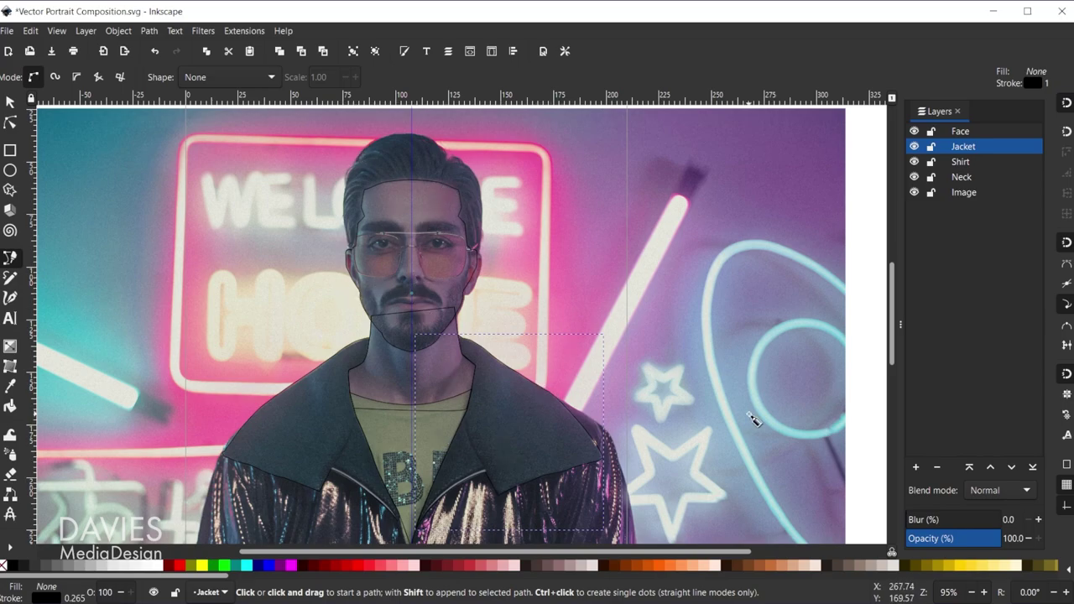
left_click(961, 132)
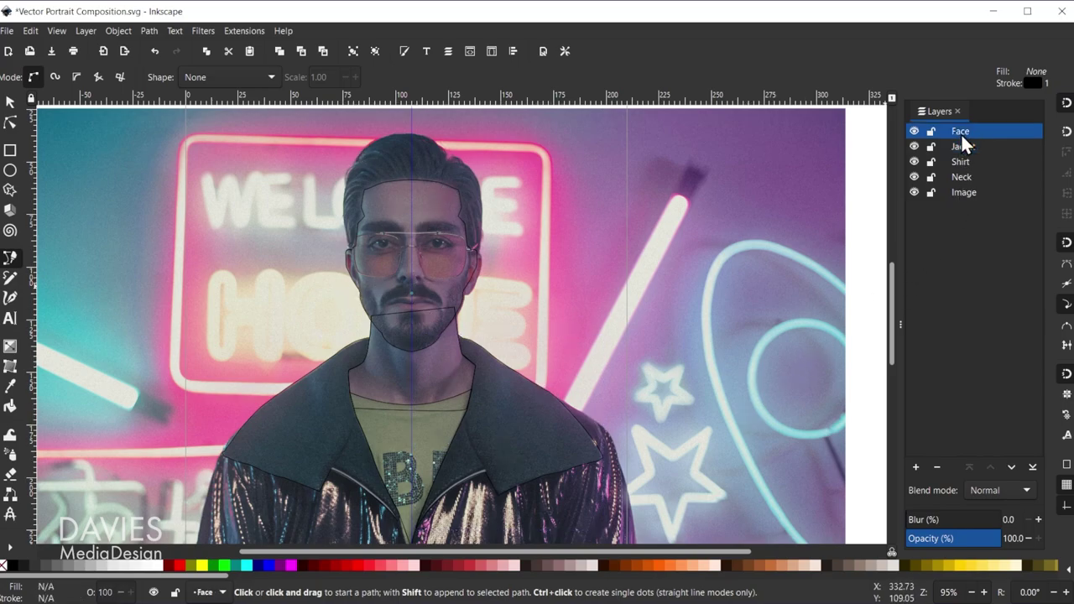
left_click(916, 466)
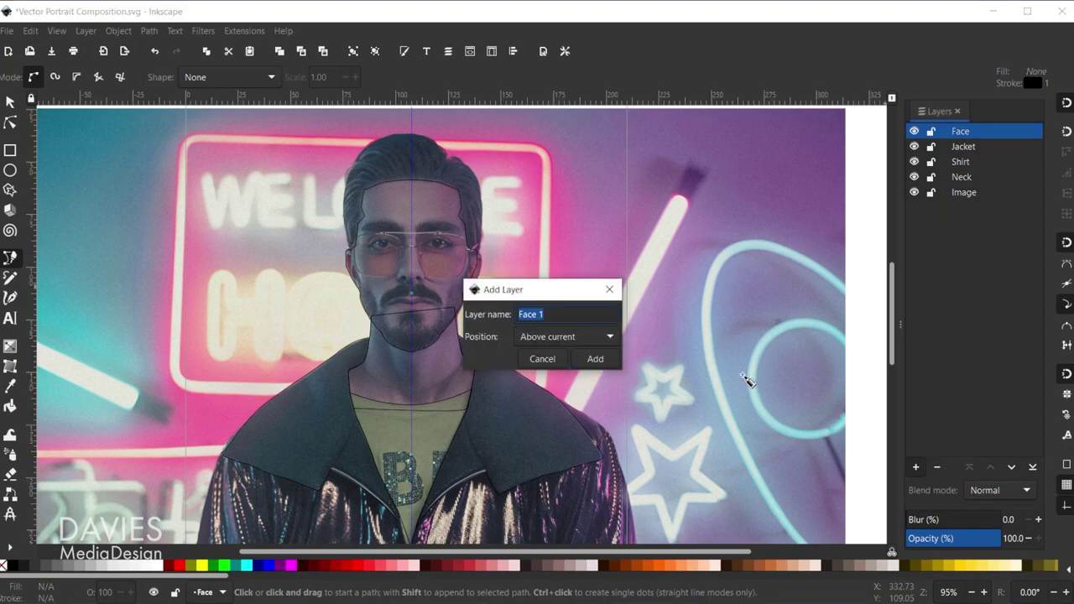
left_click(598, 364)
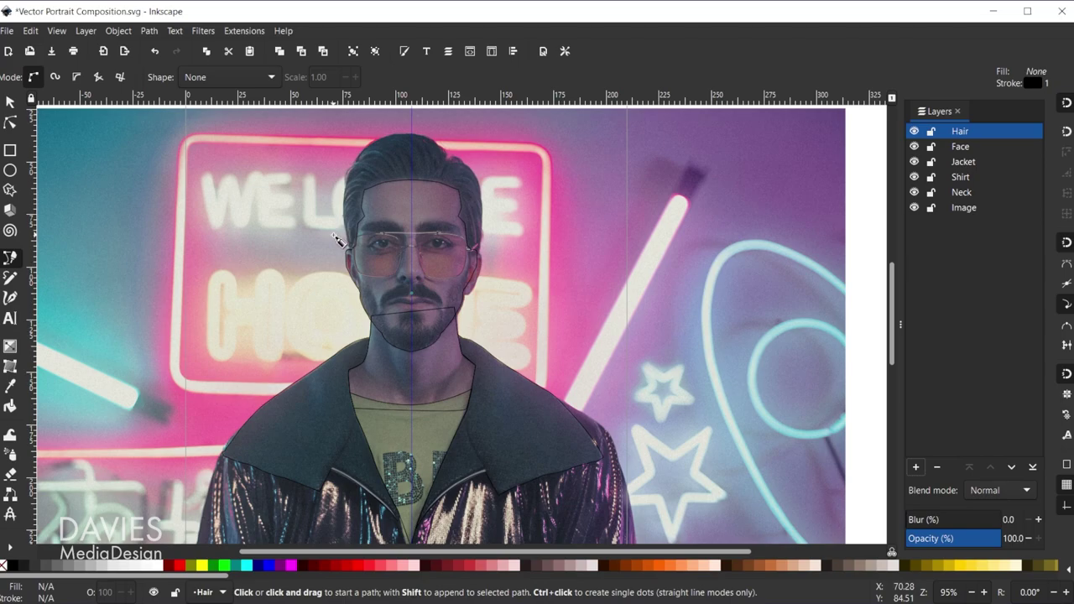
Start the hair outline at the face outline beside the left glasses hinge and trace up the hair's left edge to the stray tuft
scroll(339, 241, "up", 5)
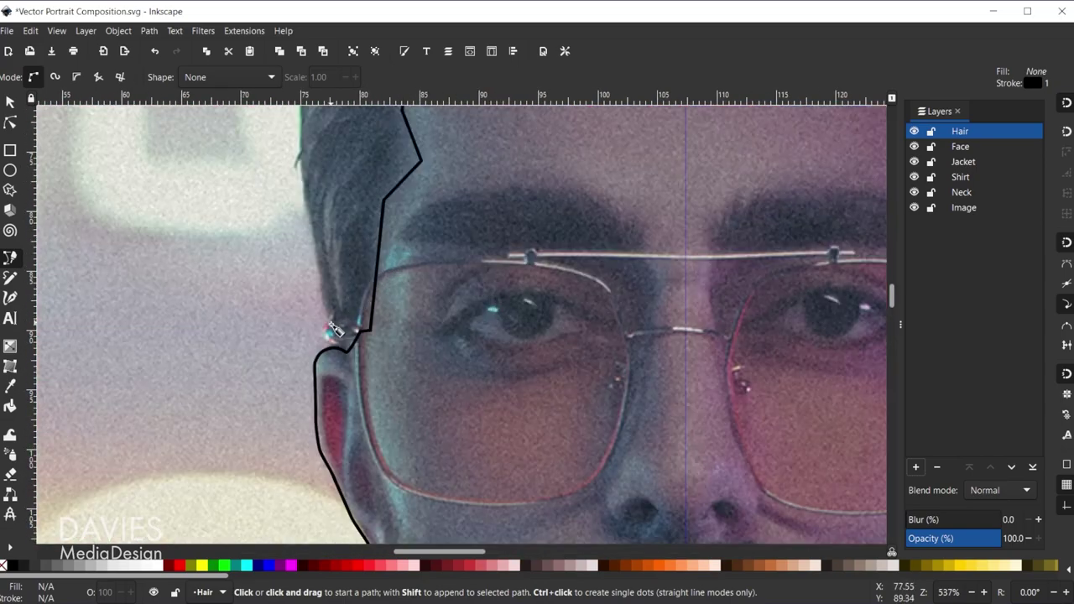
scroll(334, 330, "up", 2)
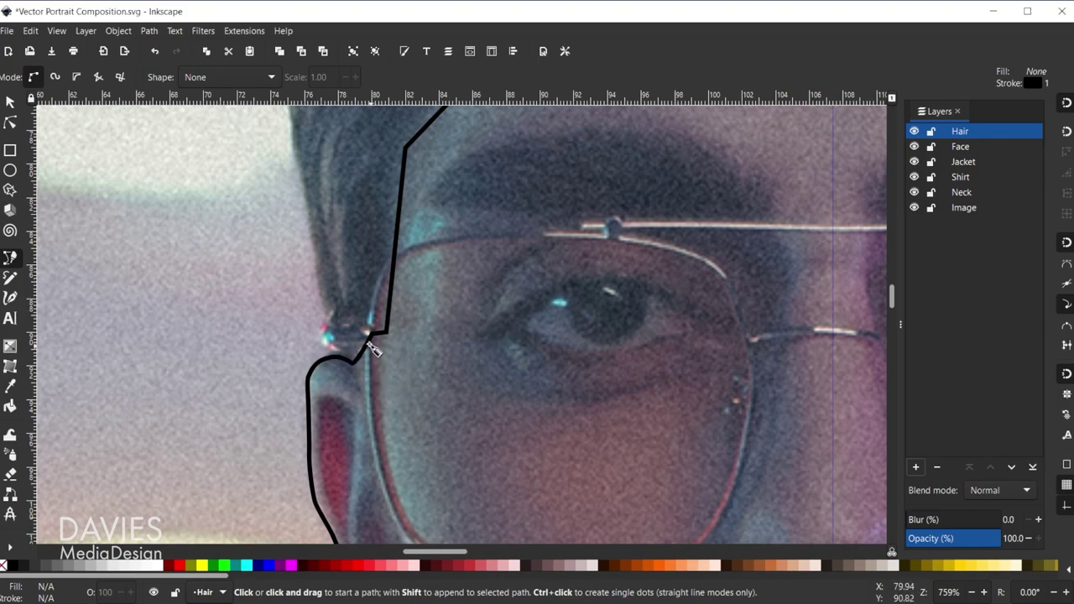
scroll(374, 350, "down", 2)
scroll(361, 369, "up", 1)
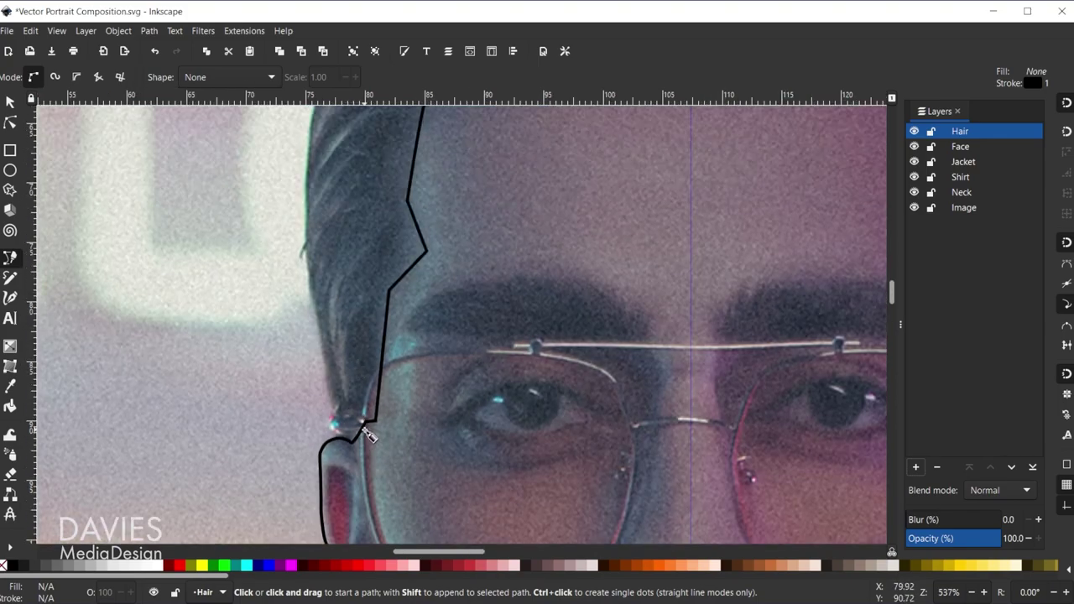
left_click(363, 423)
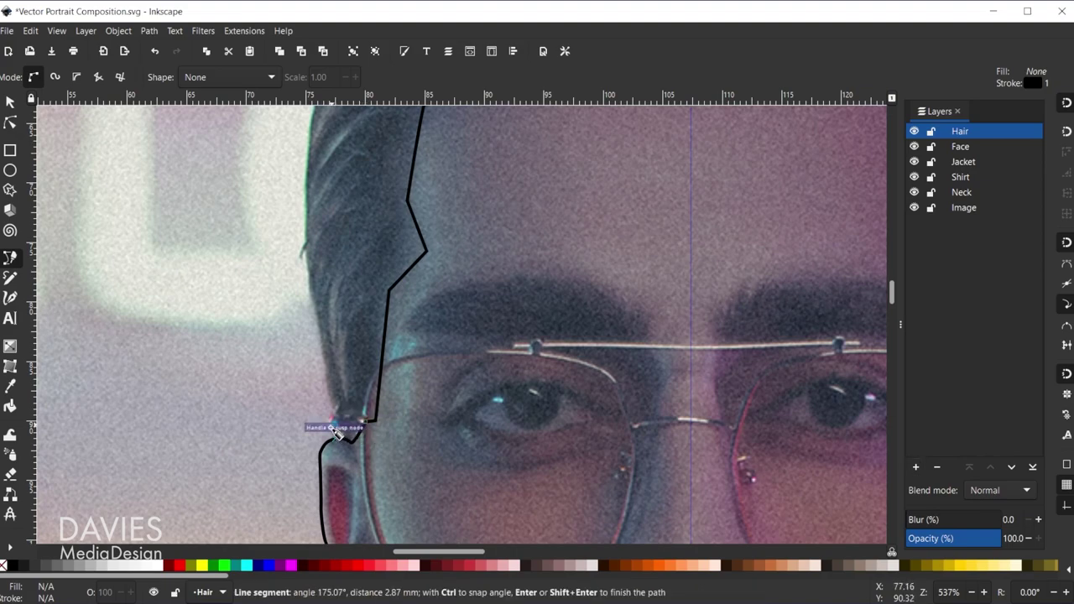
left_click_drag(324, 361, 320, 351)
left_click(313, 299)
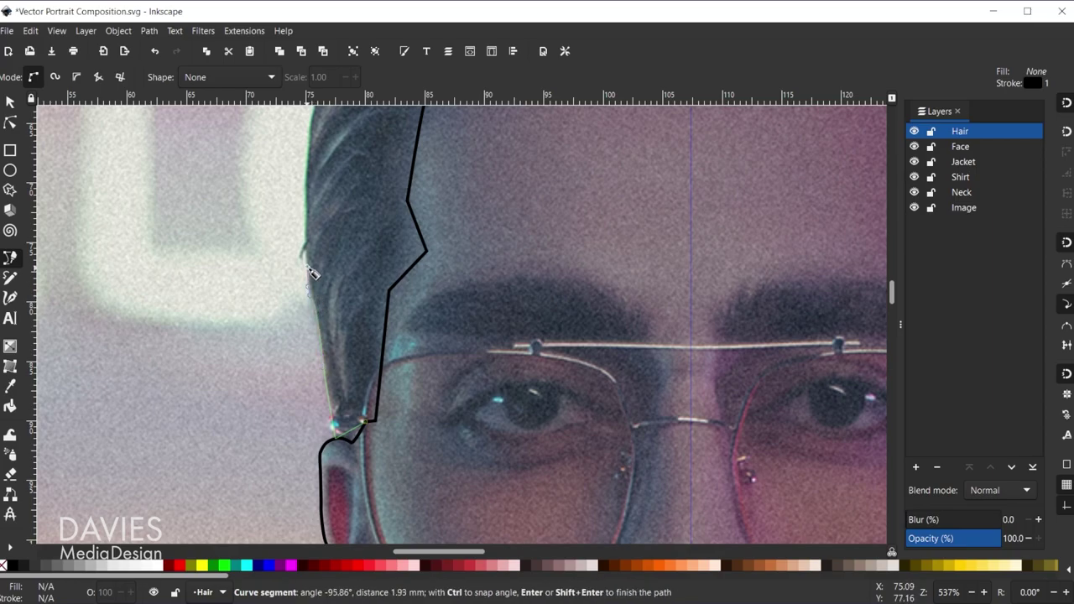
left_click(309, 260)
Remove the last segment and retrace the hair outline around the small stray tuft on the left edge
scroll(309, 260, "up", 4)
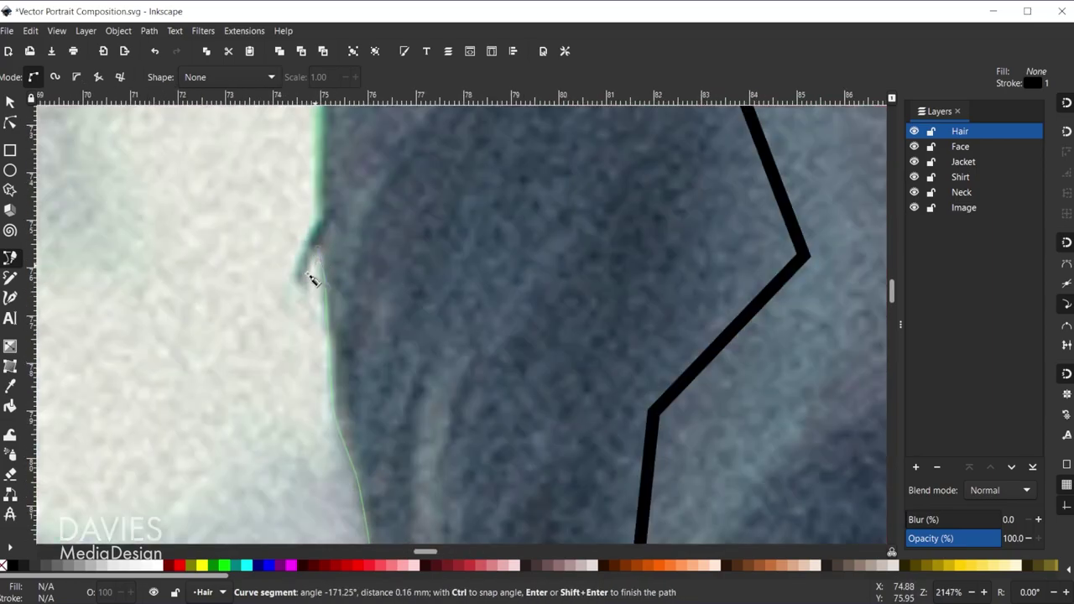
key("BackSpace")
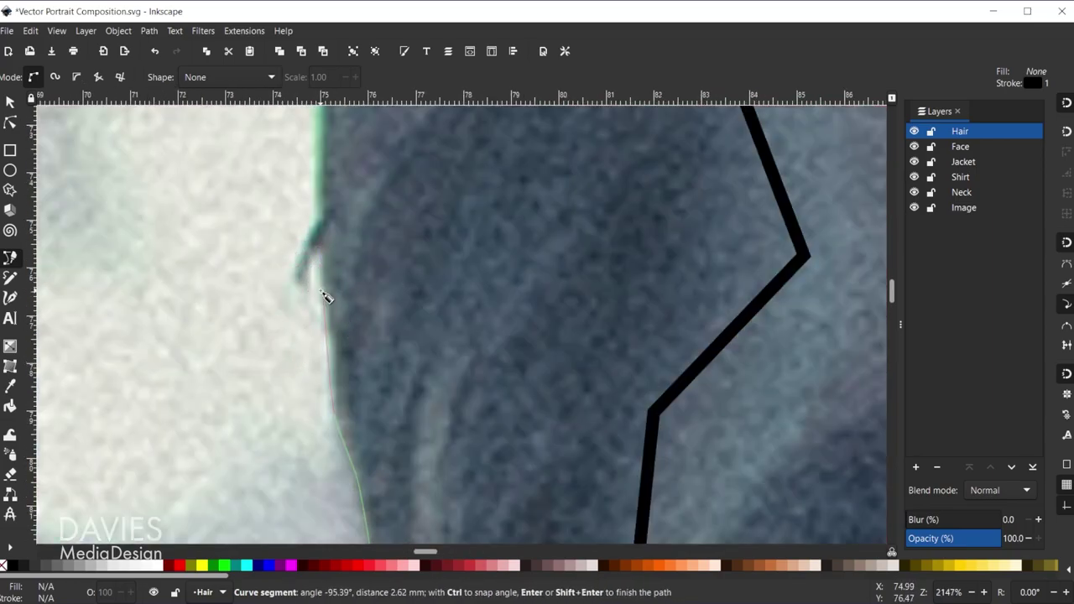
left_click_drag(324, 254, 294, 282)
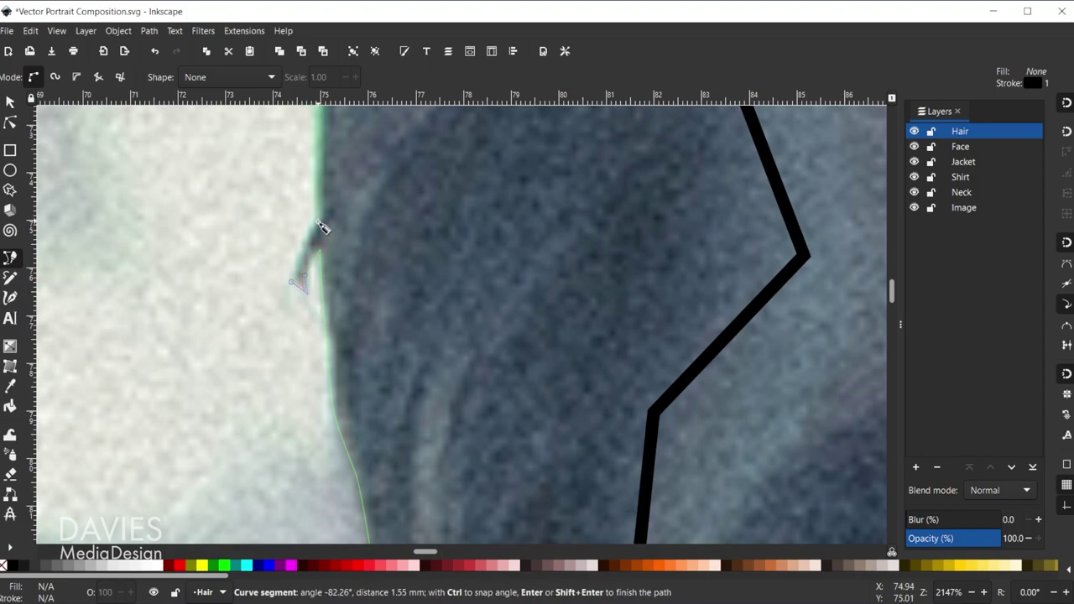
left_click_drag(317, 222, 322, 198)
Continue the hair outline from the stray tuft up the hair's left edge to the base of the loose strands
scroll(372, 189, "up", 5)
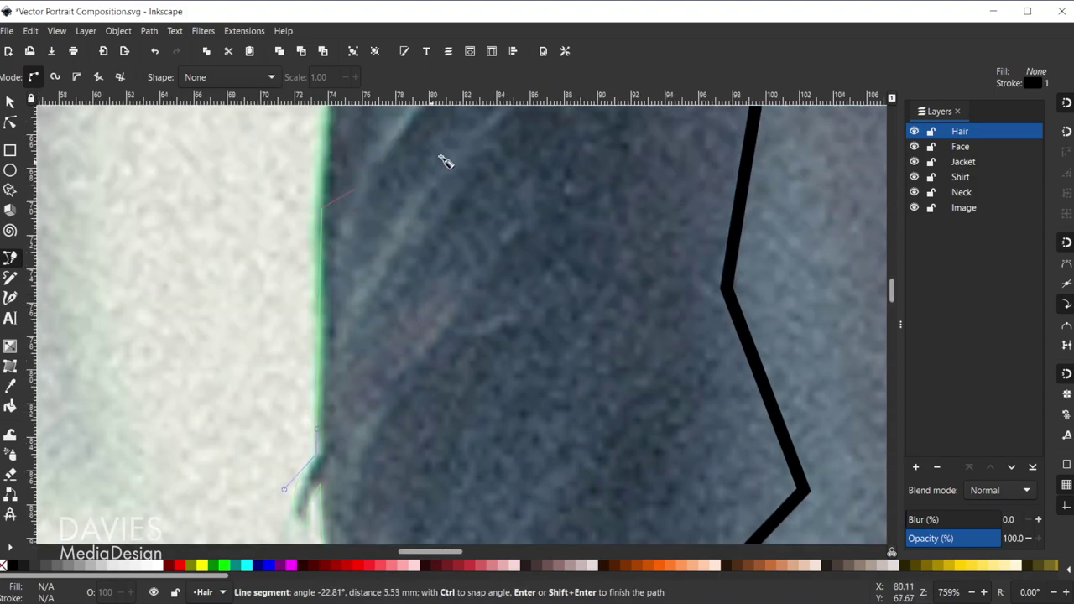
key("space")
scroll(455, 168, "down", 5)
scroll(364, 395, "up", 2)
left_click_drag(364, 395, 391, 369)
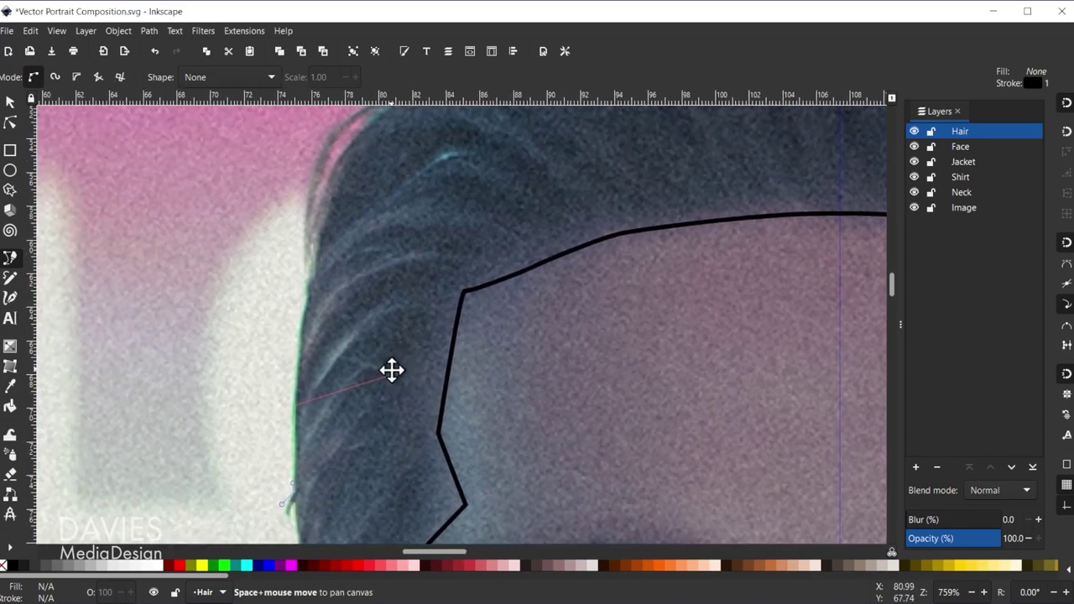
mouse_move(308, 308)
left_mouse_down()
mouse_move(319, 276)
mouse_move(306, 305)
mouse_move(309, 290)
left_mouse_up()
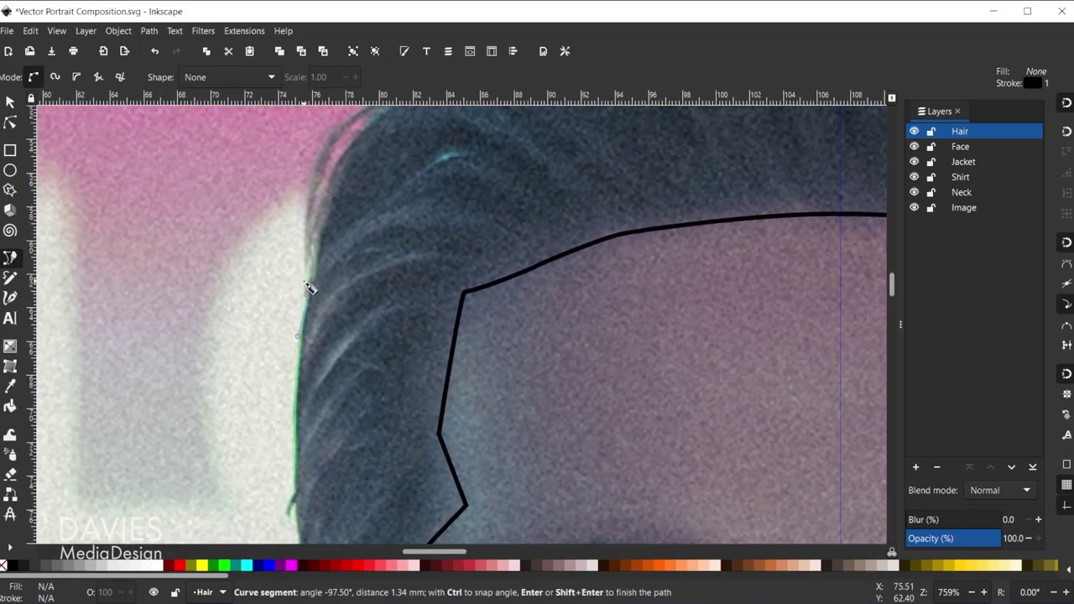
left_click(312, 281)
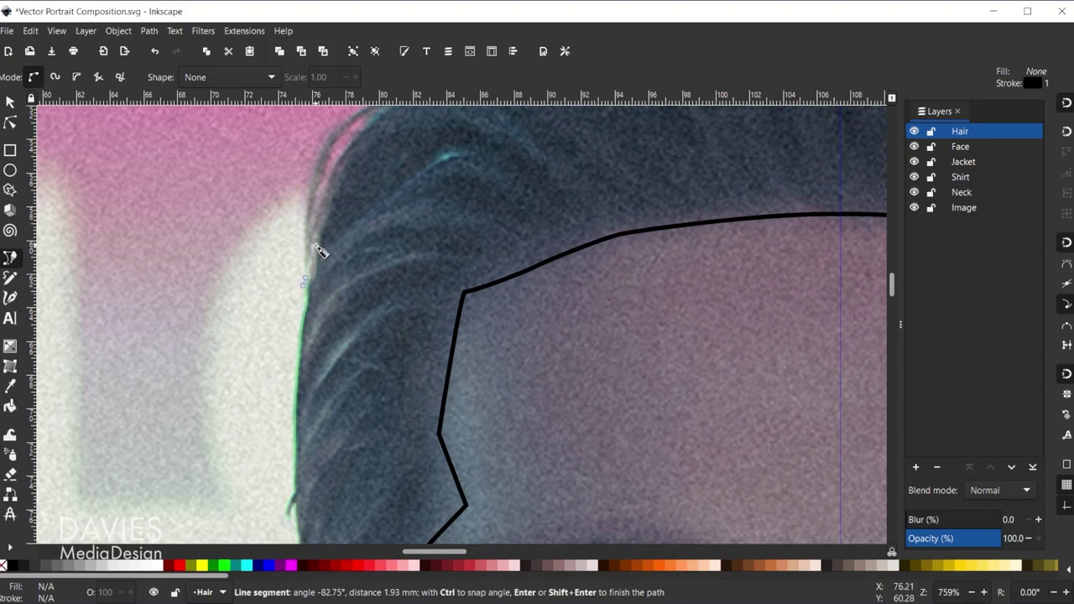
Trace the innermost loose strand on the hair's left edge up to its tip and back down to its base
scroll(323, 252, "up", 1)
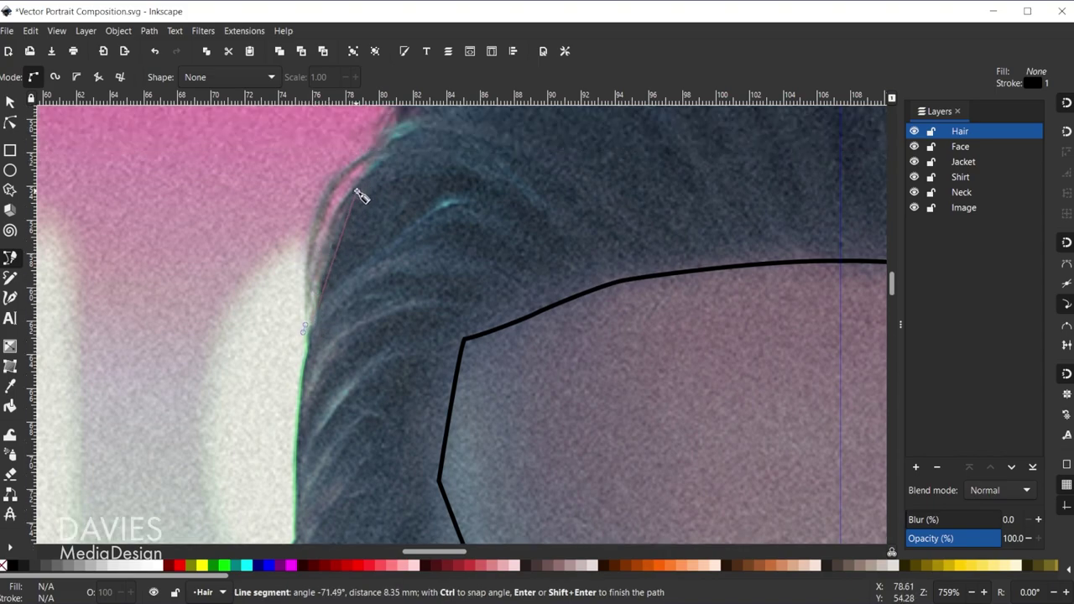
mouse_move(361, 186)
left_mouse_down()
mouse_move(401, 152)
mouse_move(351, 199)
left_mouse_up()
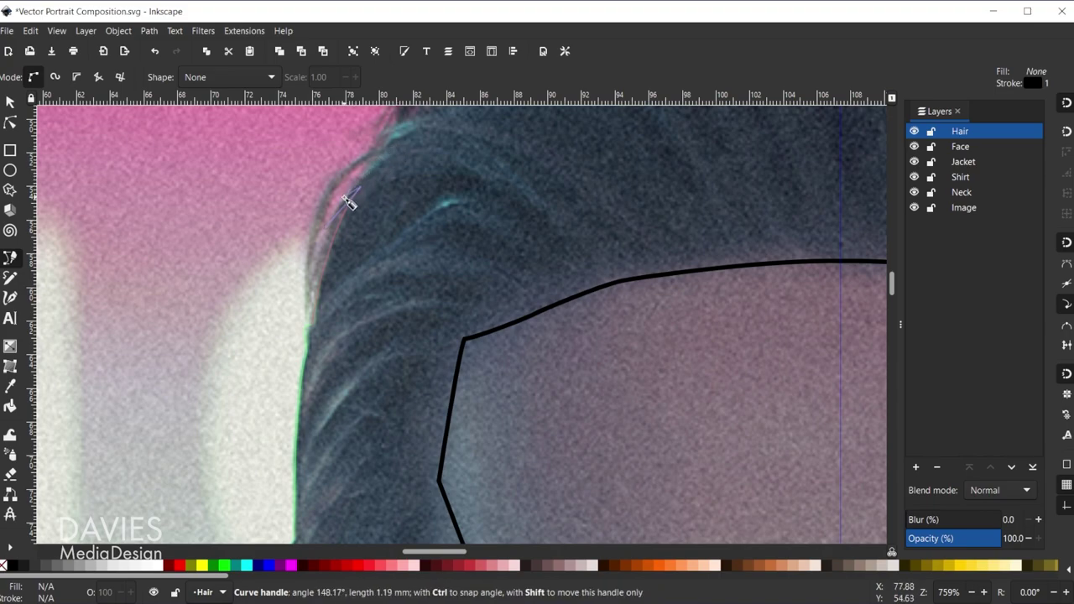
left_click_drag(350, 204, 350, 204)
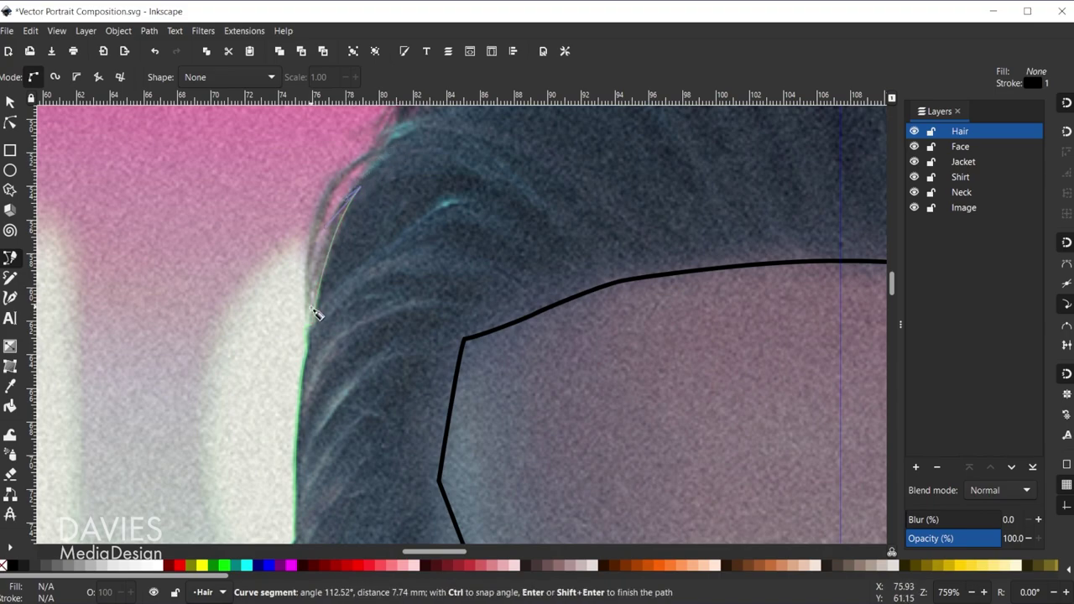
left_click_drag(314, 308, 316, 256)
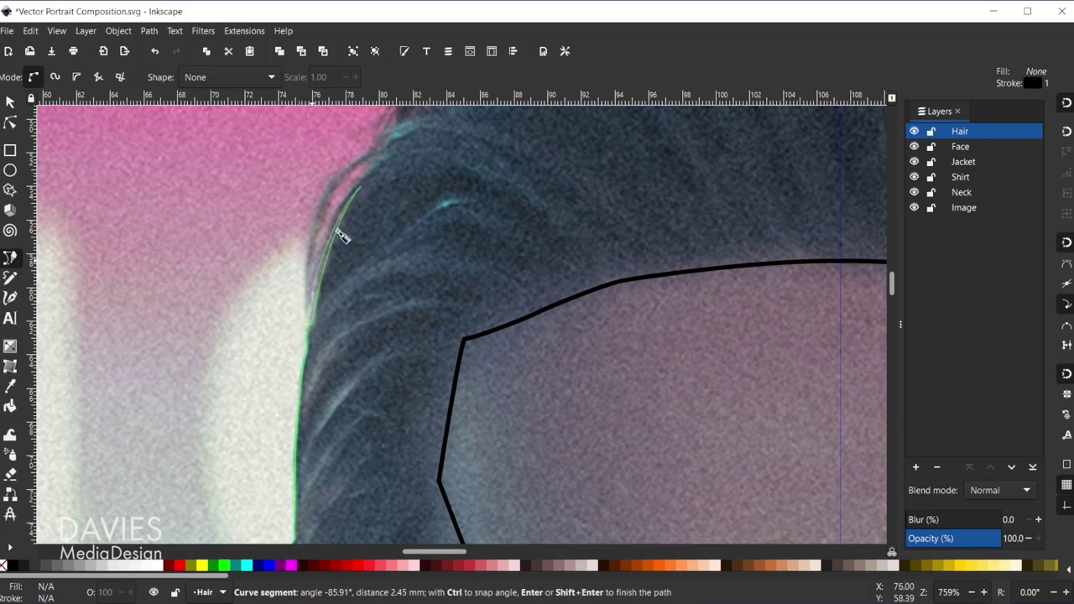
Outline the next loose strand up and back down, and follow the outermost strand's outer edge up to where it rejoins the hair
left_click_drag(391, 159, 360, 170)
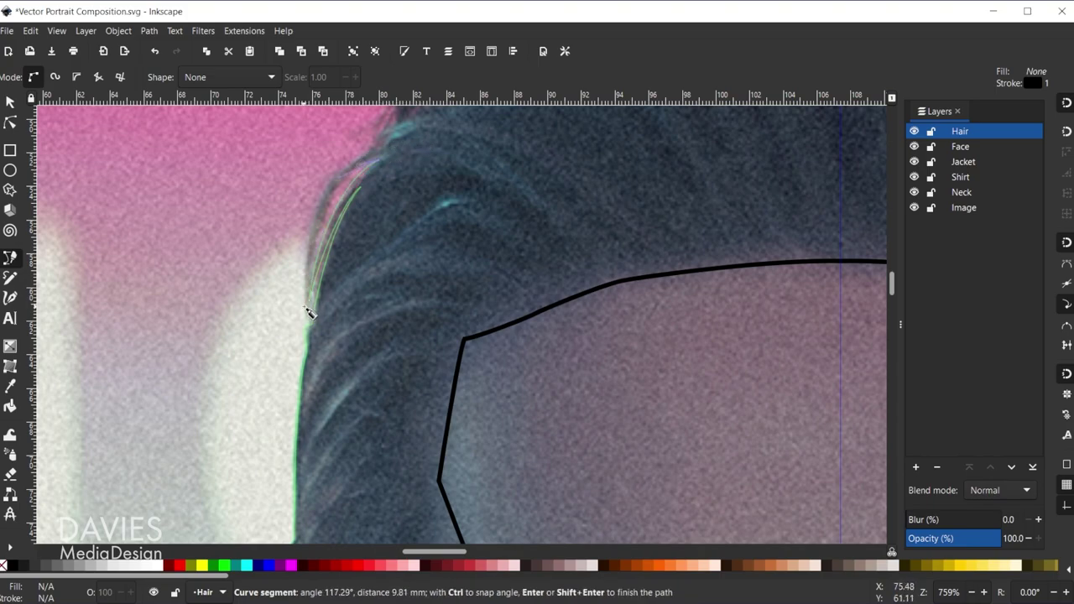
left_click_drag(308, 310, 306, 252)
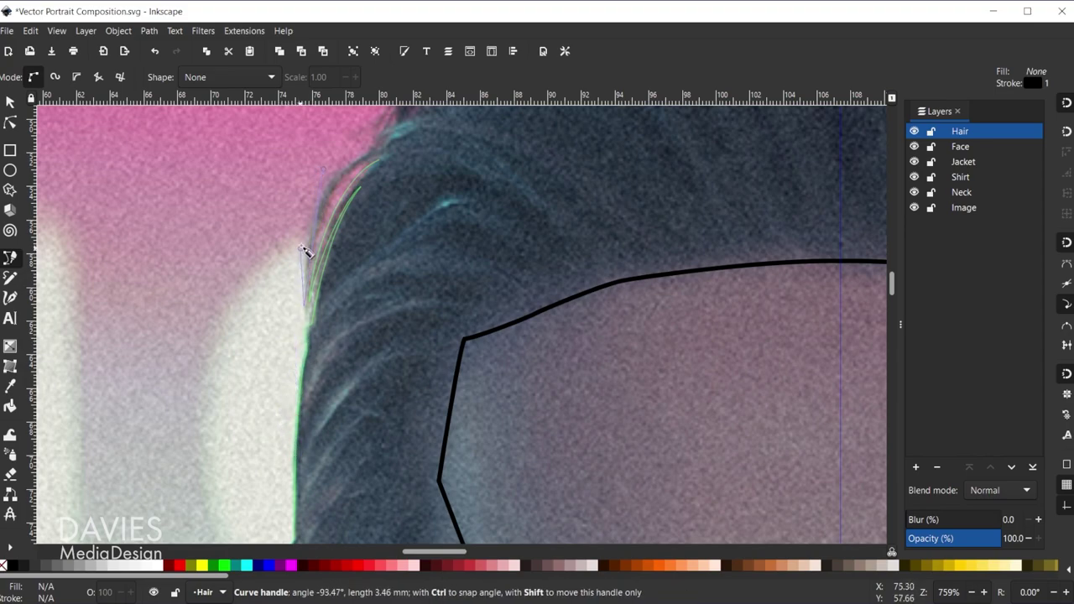
scroll(335, 192, "up", 2)
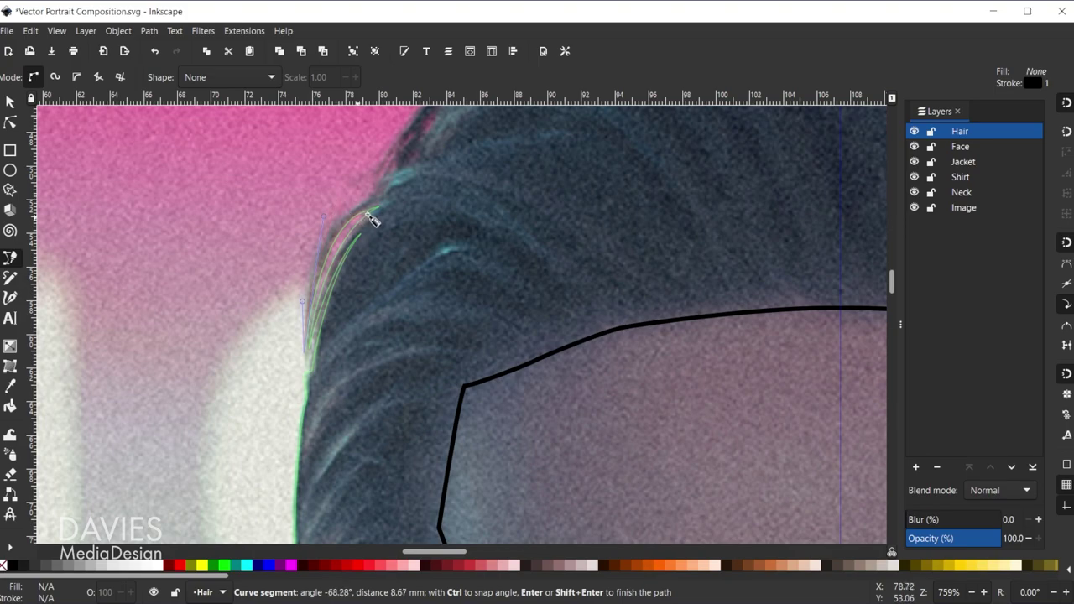
mouse_move(377, 199)
left_mouse_down()
mouse_move(399, 184)
mouse_move(461, 174)
mouse_move(351, 186)
mouse_move(385, 188)
left_mouse_up()
scroll(386, 188, "up", 2)
scroll(412, 280, "up", 2)
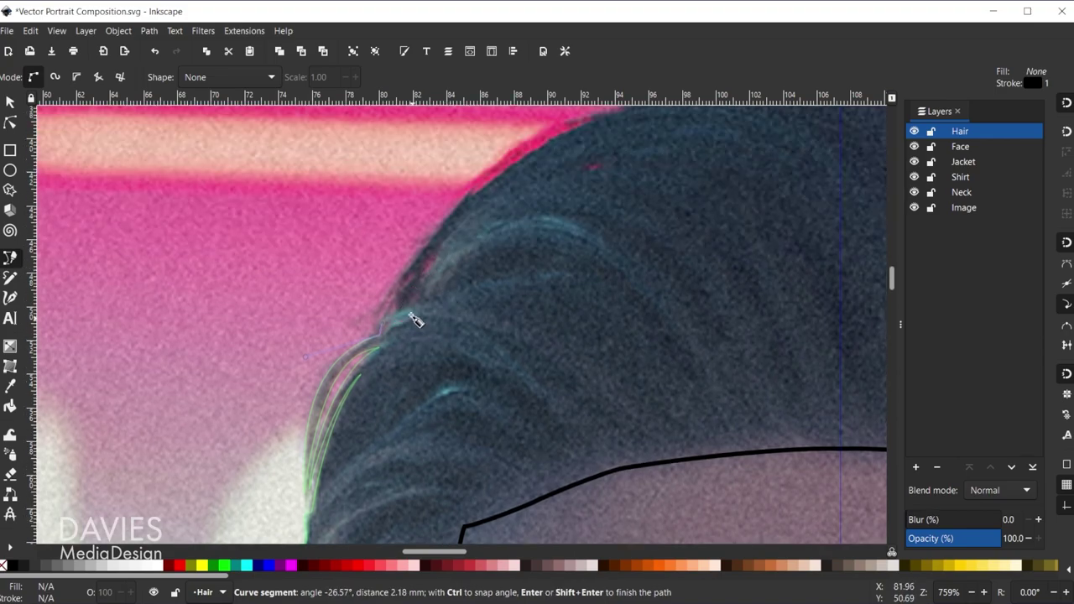
Trace the hair outline up the upper left curve and over the crown to the start of the right slope
left_click_drag(436, 307, 436, 303)
left_click_drag(453, 227, 463, 219)
left_click_drag(407, 302, 386, 271)
key("space")
left_click_drag(579, 250, 537, 332)
key("space")
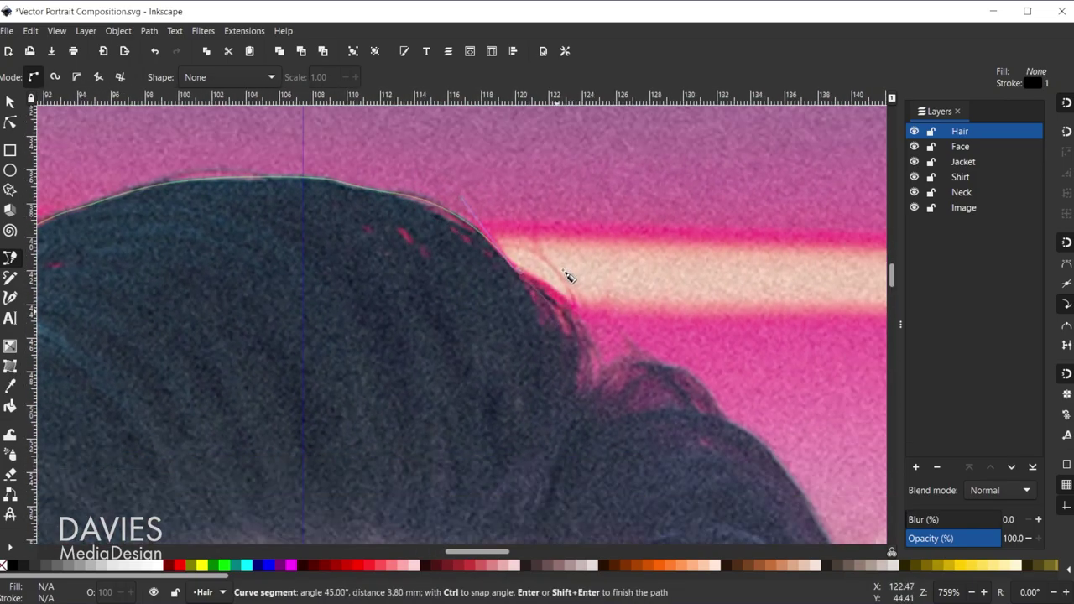
Trace around the notch and second bump on the right, and follow the hair's right edge down to the small loose strands
left_click_drag(581, 379, 625, 356)
mouse_move(724, 386)
left_mouse_down()
mouse_move(772, 426)
mouse_move(736, 388)
left_mouse_up()
key("space")
left_click_drag(766, 479, 576, 460)
scroll(567, 302, "down", 1)
scroll(576, 460, "down", 1)
scroll(575, 459, "up", 1)
scroll(588, 512, "up", 1)
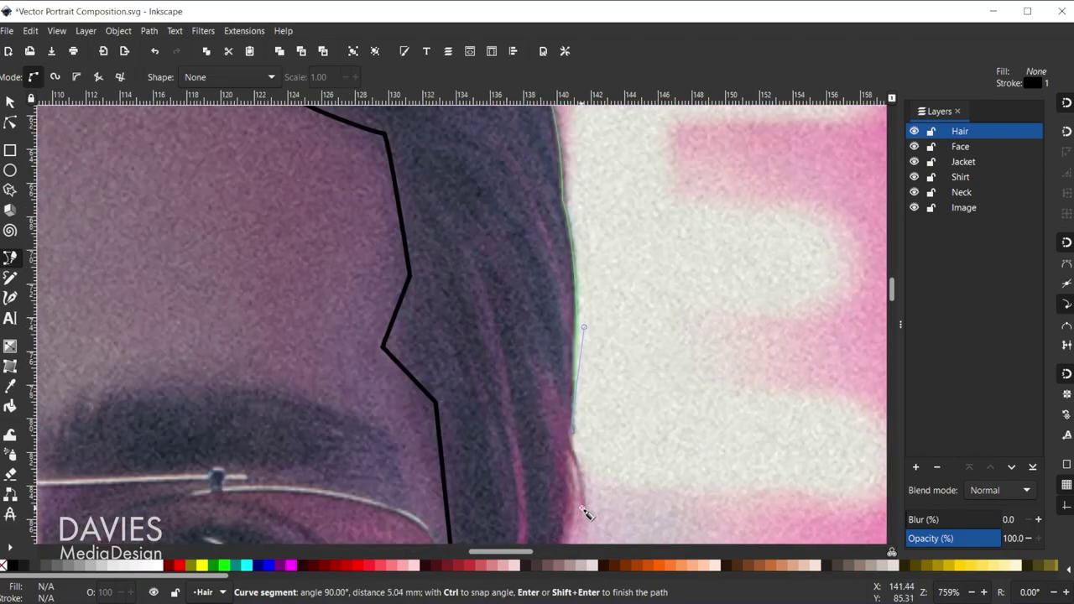
Outline the outermost loose strand on the hair's right edge down to its tip and back up along its inner side
scroll(587, 505, "down", 2)
scroll(583, 390, "up", 1)
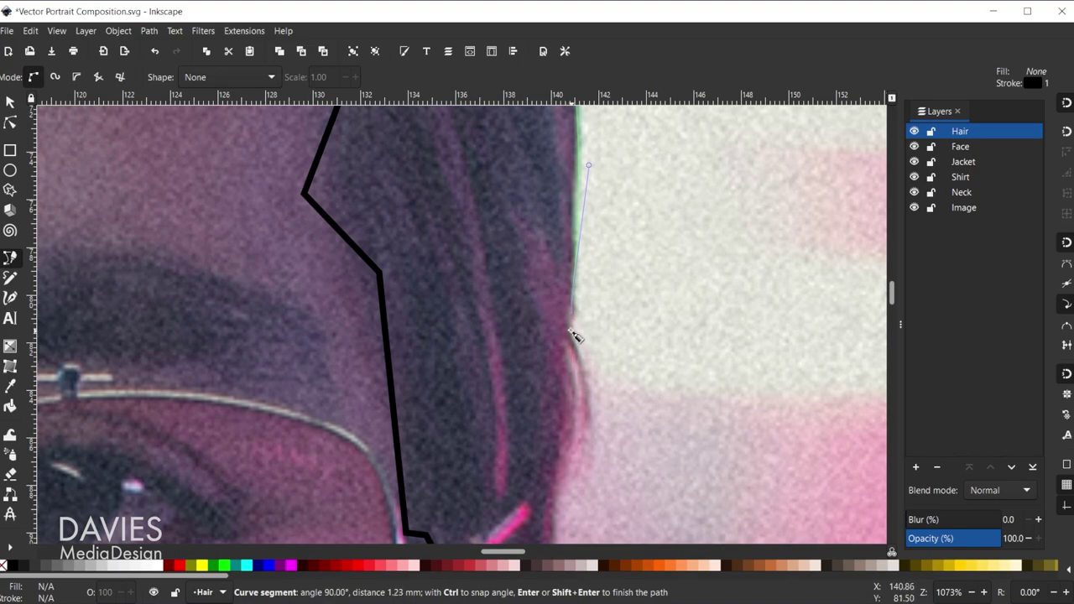
left_click(583, 359)
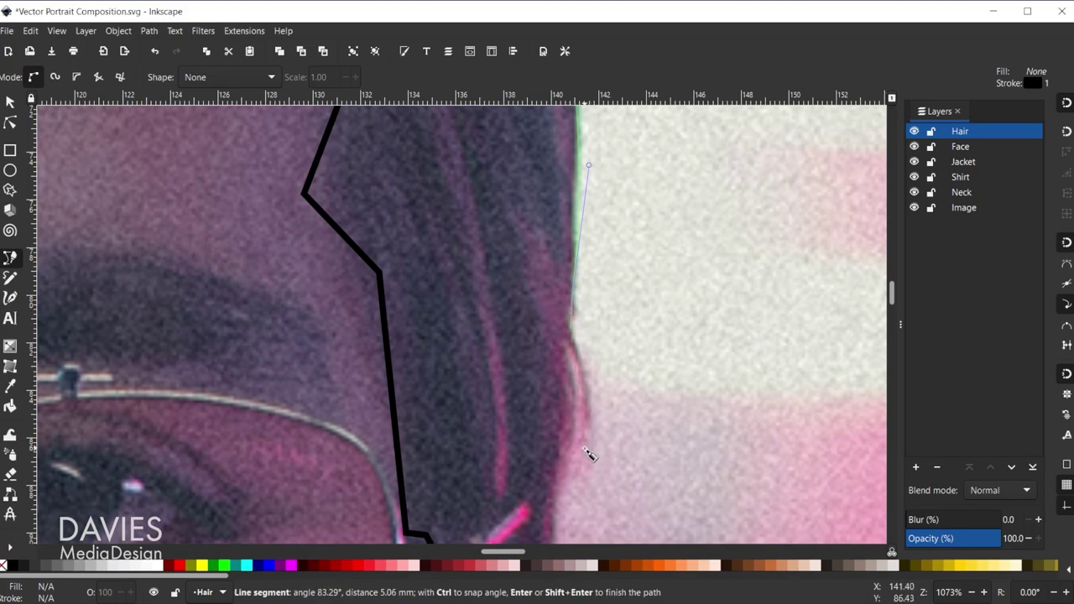
left_click_drag(590, 454, 582, 387)
left_click_drag(572, 350, 575, 374)
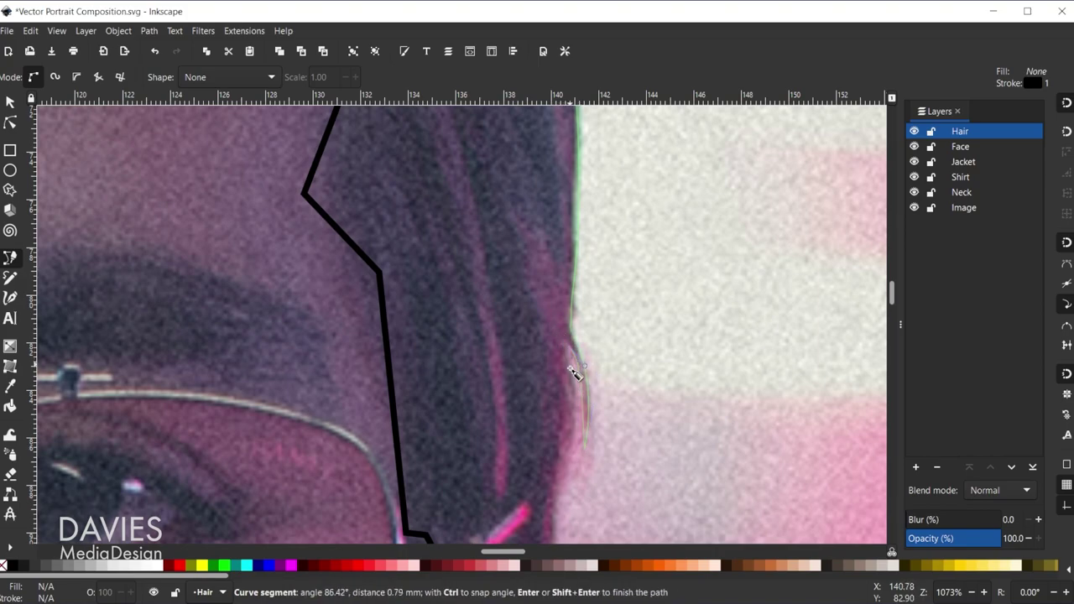
Trace the thin inner strands beside it on the hair's right edge with short up-and-down curved segments
left_click(575, 373)
left_click_drag(579, 430, 572, 388)
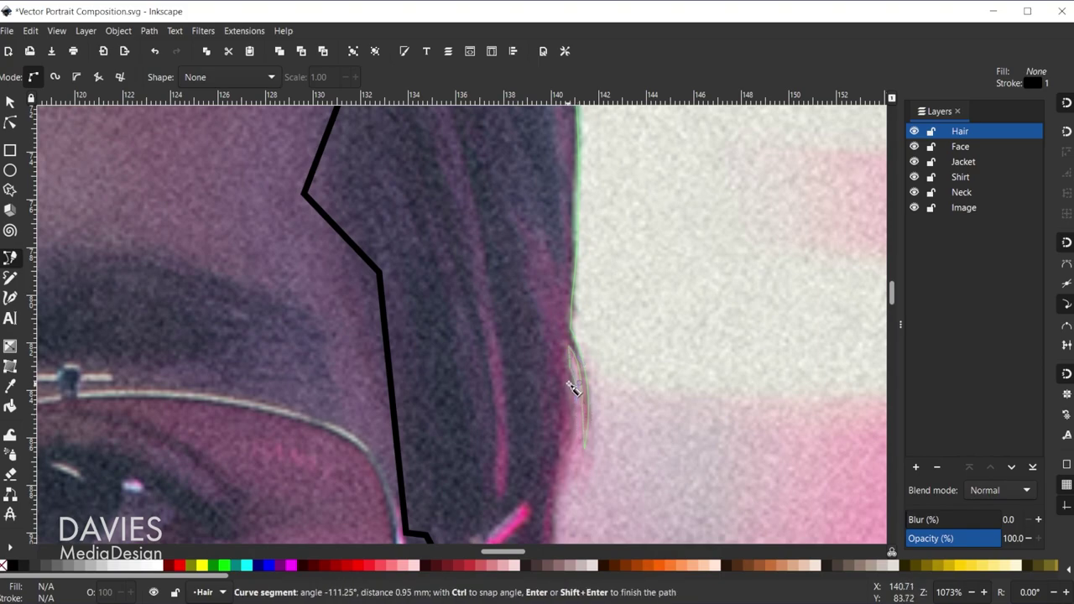
left_click(573, 385)
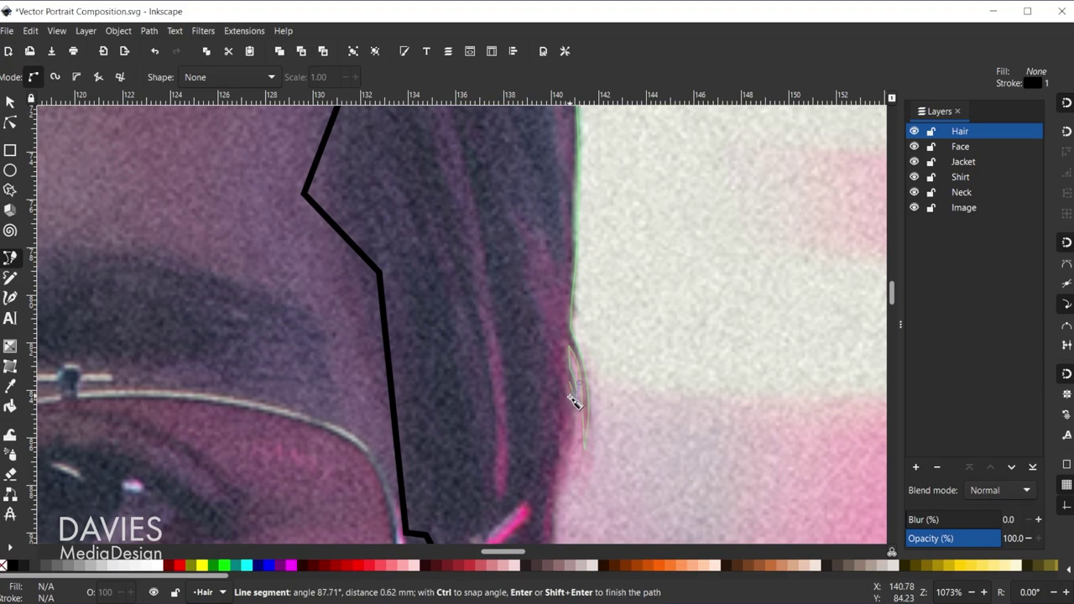
left_click_drag(576, 452, 567, 419)
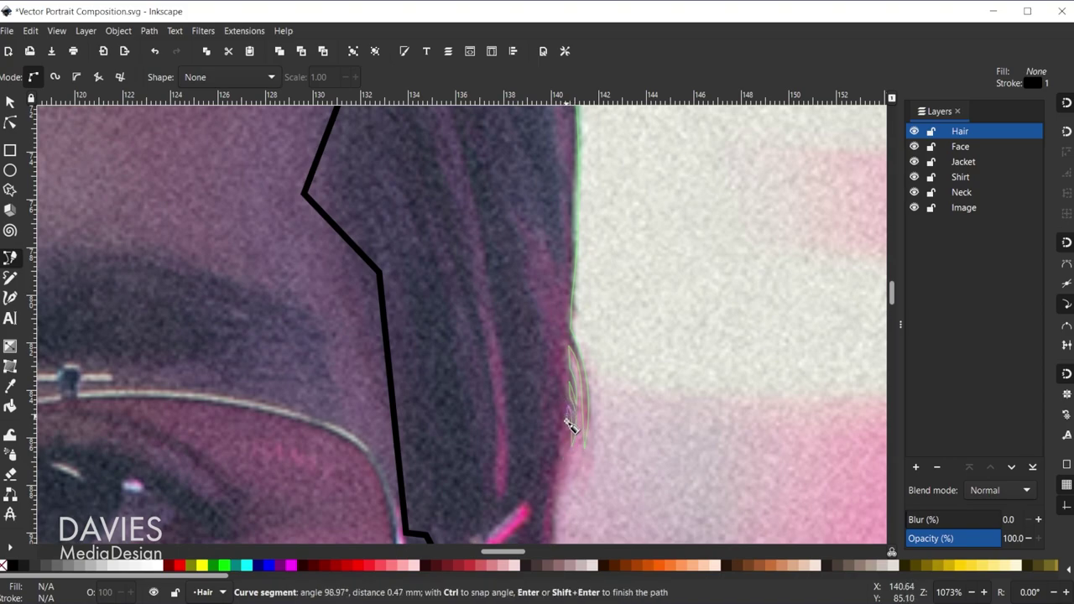
Extend the hair outline down the right edge to just above the ear and across to the glasses hinge
scroll(568, 491, "down", 5)
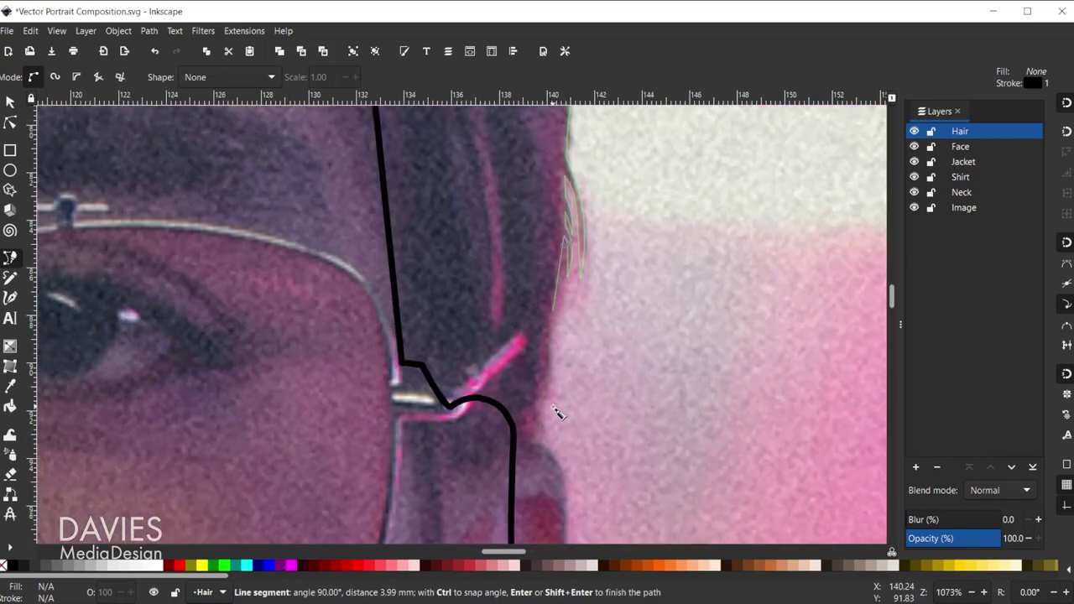
left_click(547, 406)
scroll(554, 436, "down", 2)
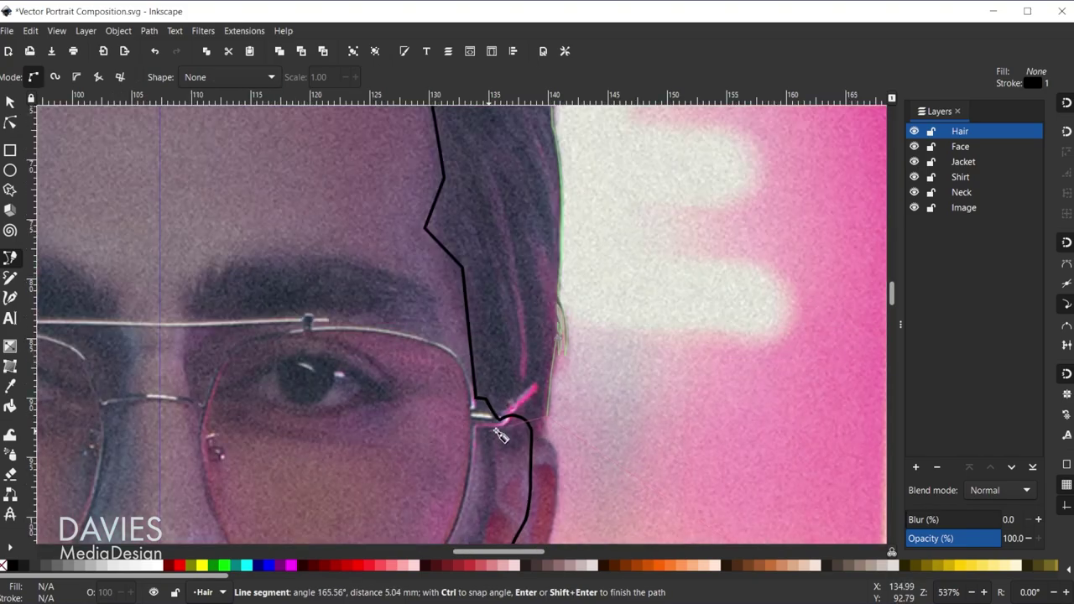
scroll(509, 435, "up", 1)
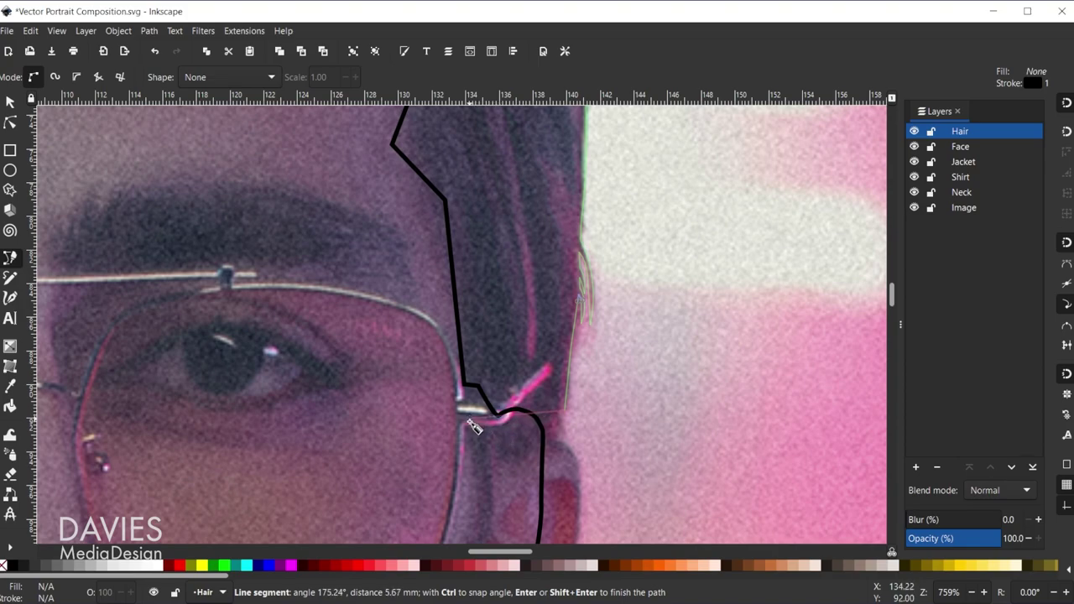
scroll(460, 421, "up", 1)
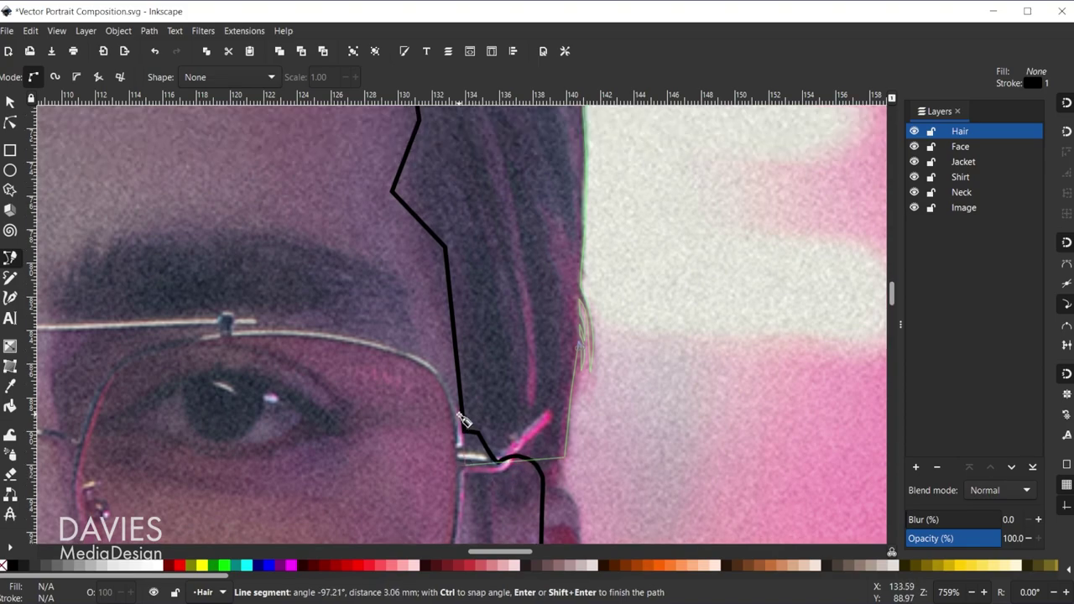
Trace up the right temple just inside the face outline to its inward hairline corner, saving the document along the way
left_click_drag(438, 261, 432, 256)
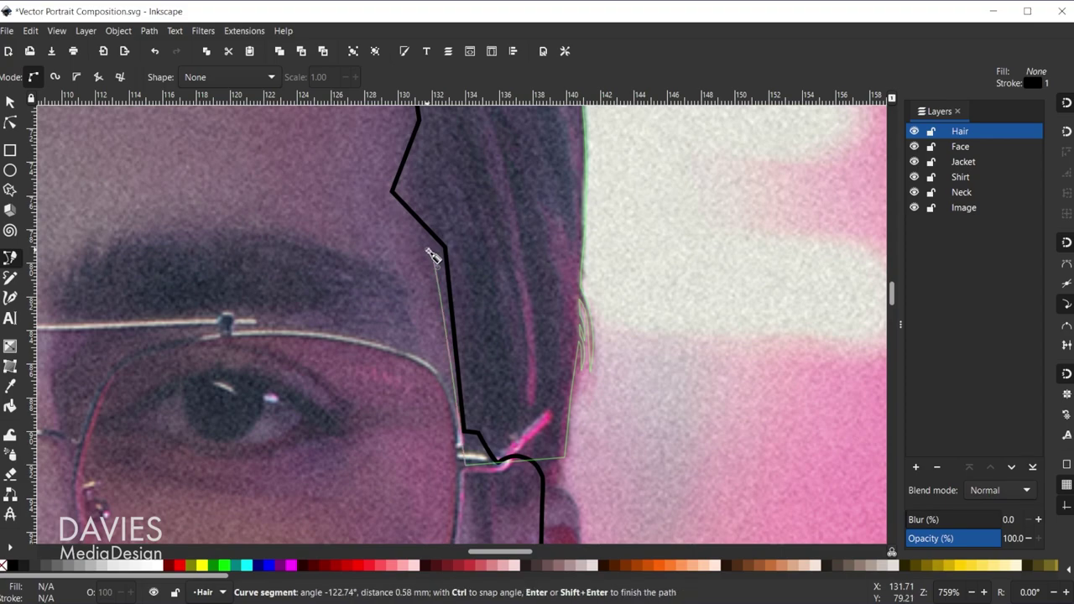
key("ctrl+s")
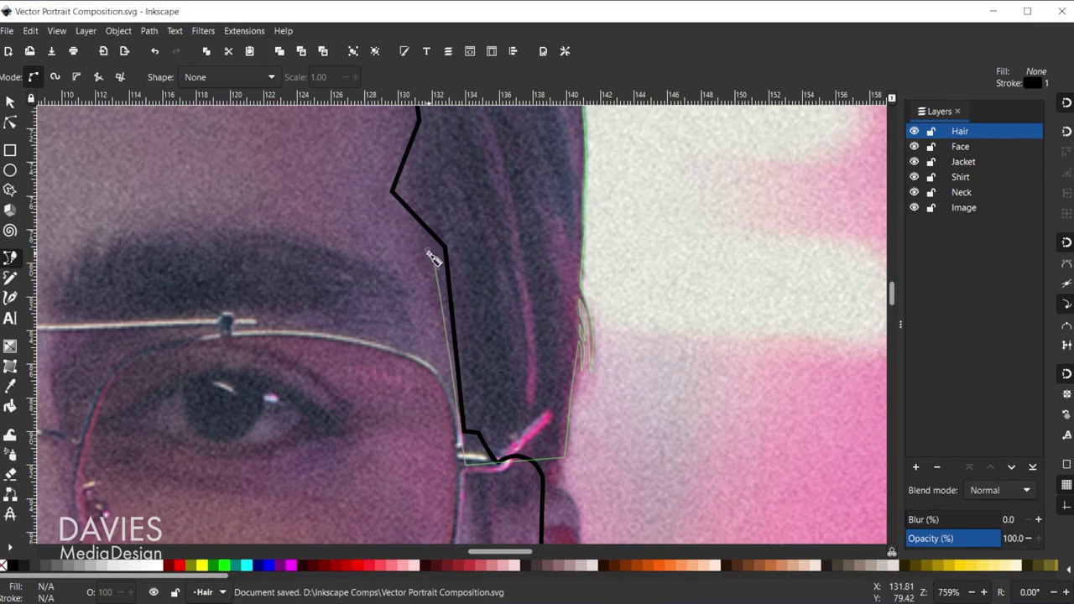
scroll(467, 255, "down", 1, "ctrl")
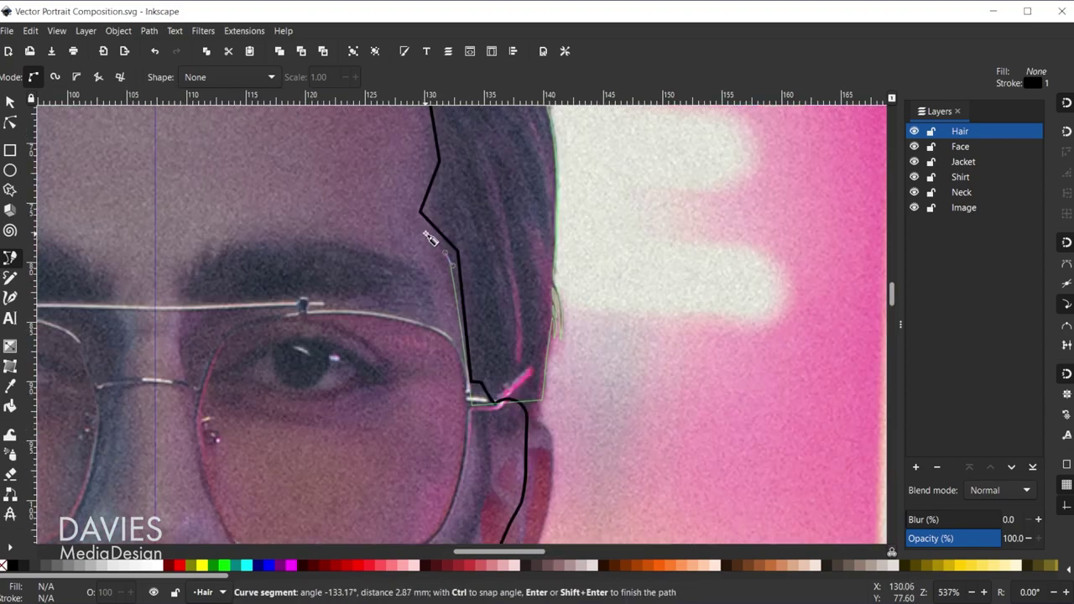
scroll(433, 226, "up", 1, "ctrl")
scroll(438, 221, "up", 3)
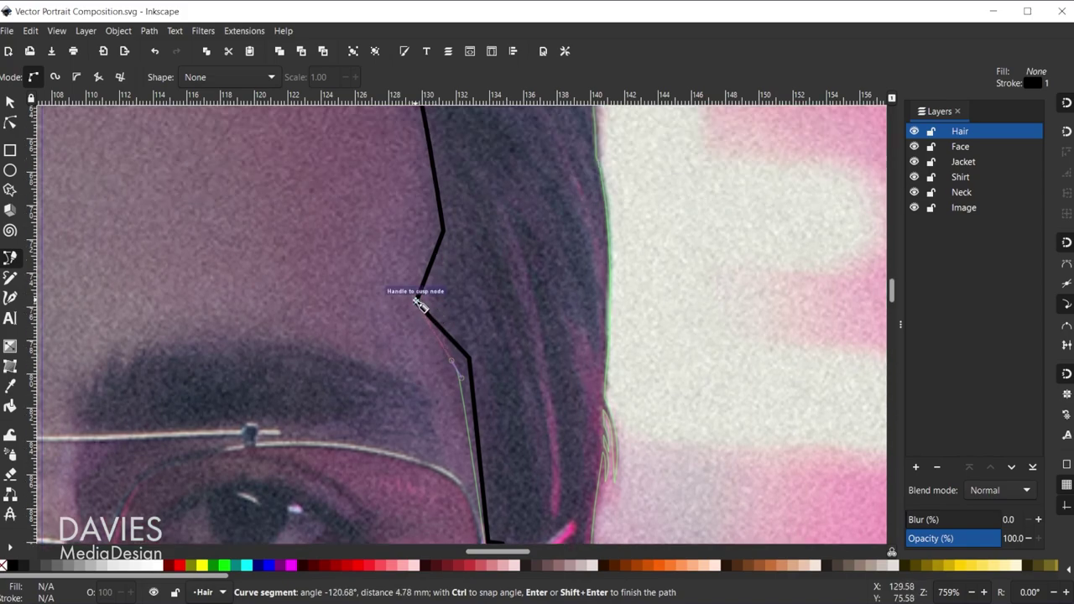
left_click(417, 304)
Follow the face outline up to the forehead's upper right corner and trace a wavy hairline just below it toward the vertical guide
scroll(457, 219, "down", 1, "ctrl")
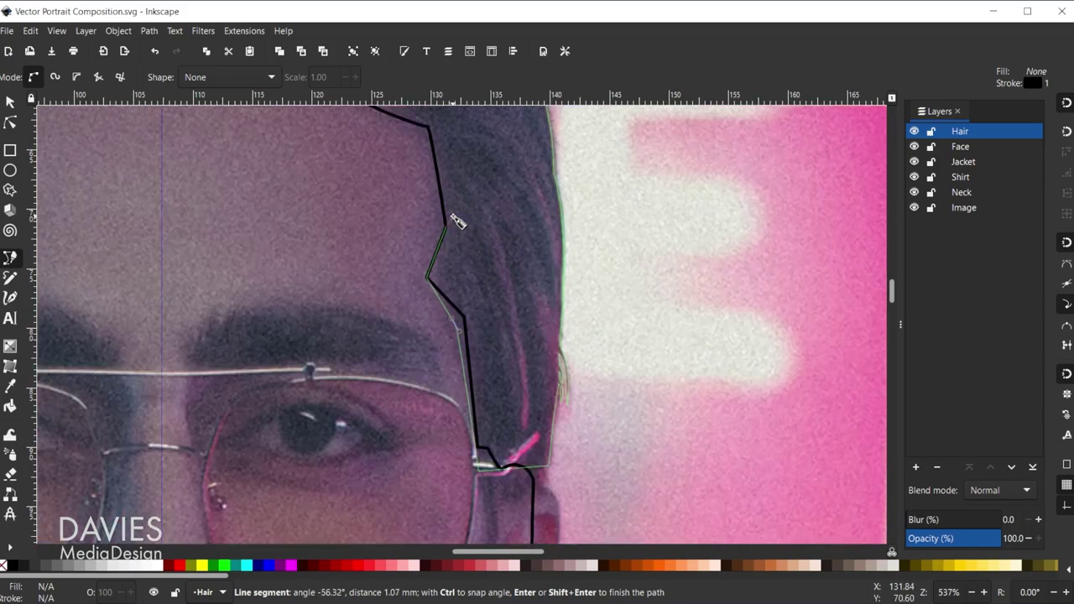
scroll(457, 219, "up", 3)
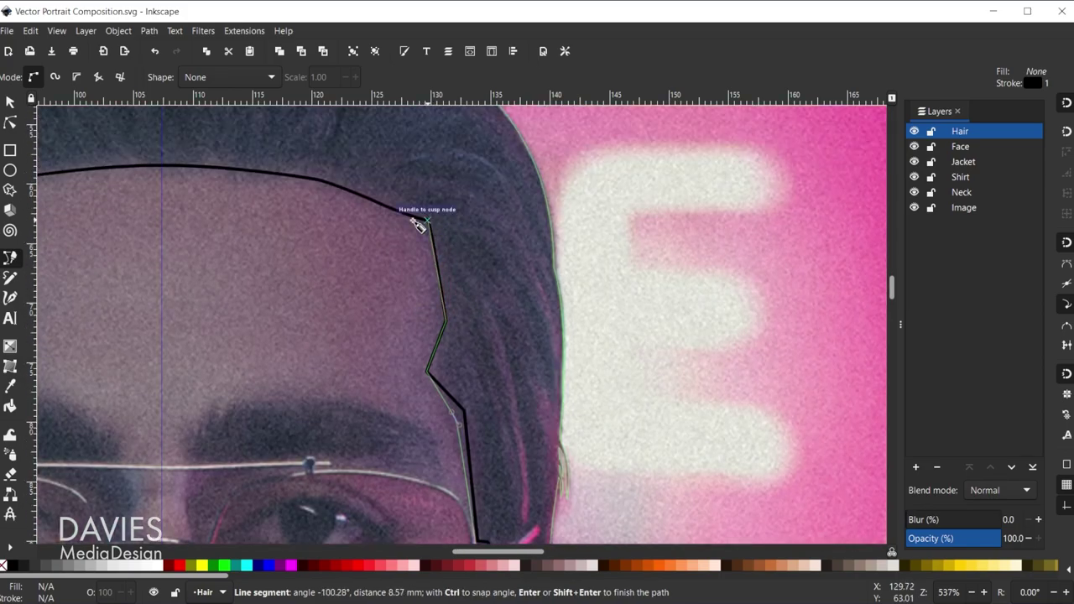
left_click(418, 223)
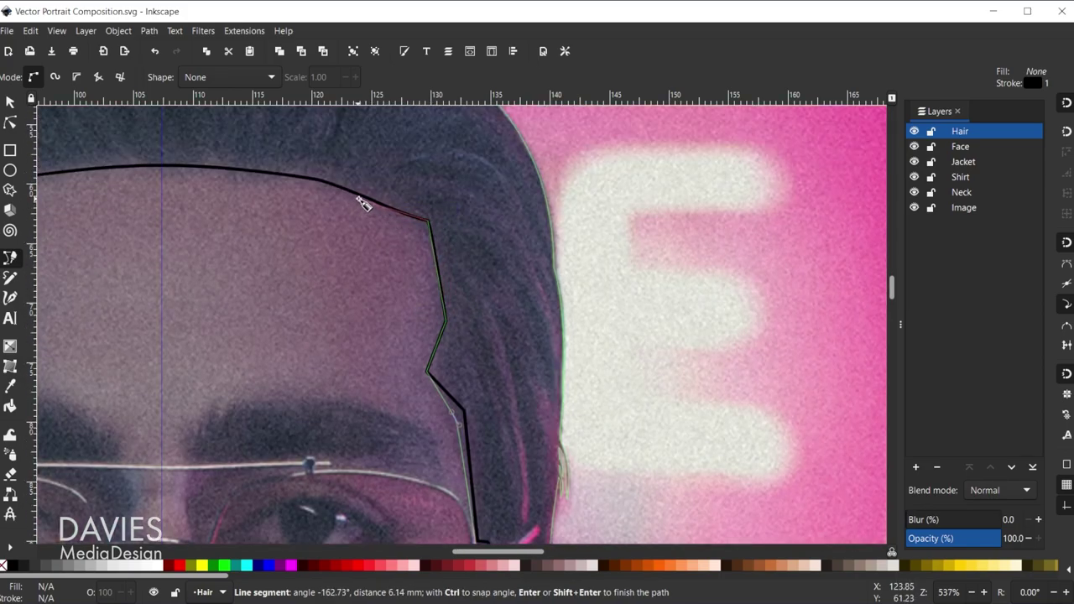
left_click_drag(347, 203, 187, 177)
key("space")
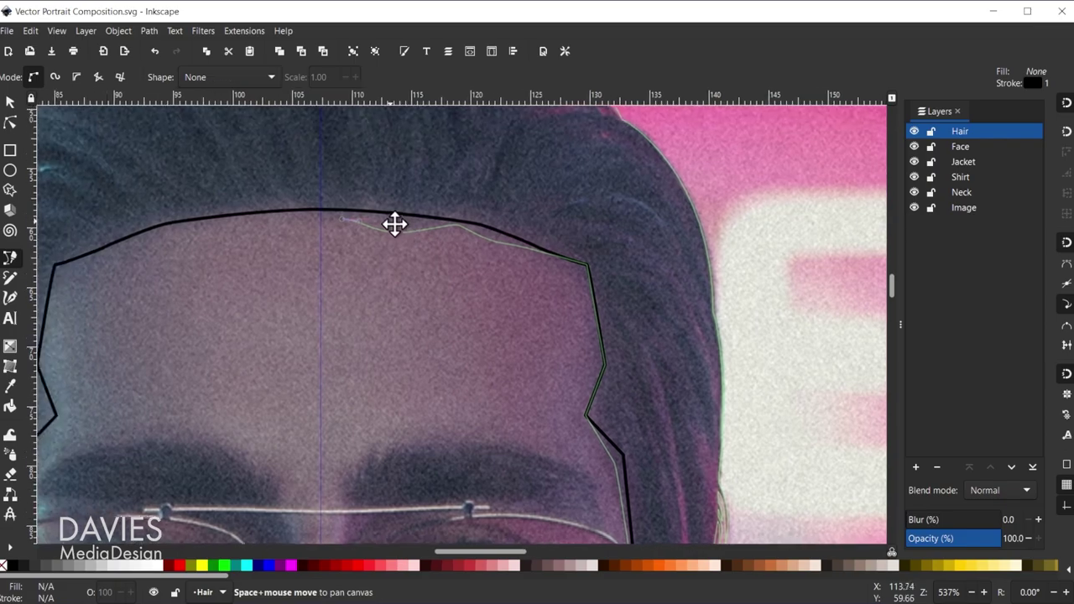
Try to extend the hairline past the vertical guide up to the face outline, and remove the last two segments
left_click(367, 263)
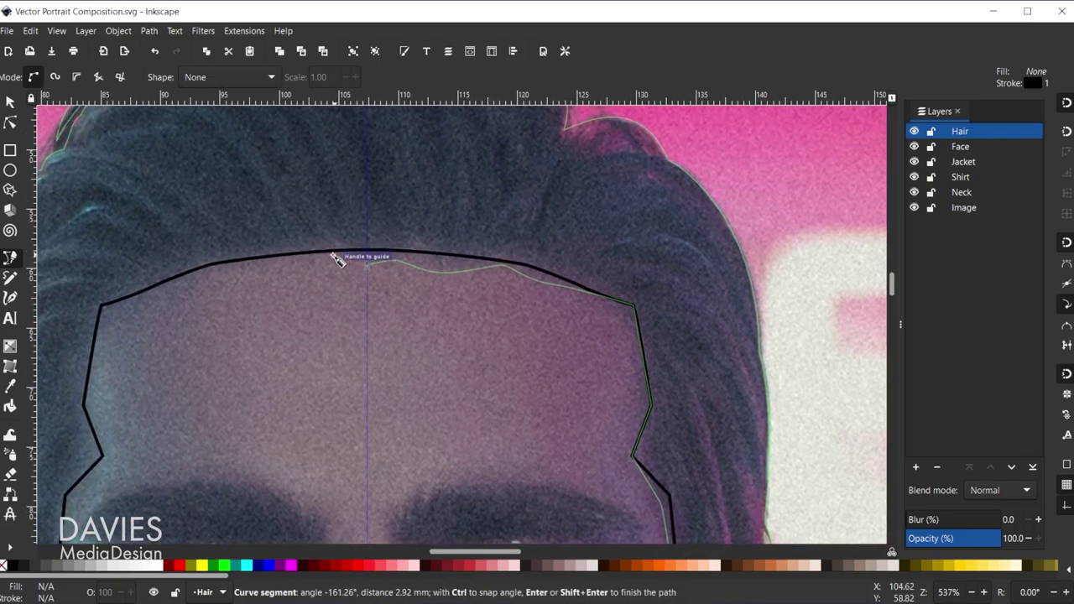
left_click_drag(333, 258, 325, 257)
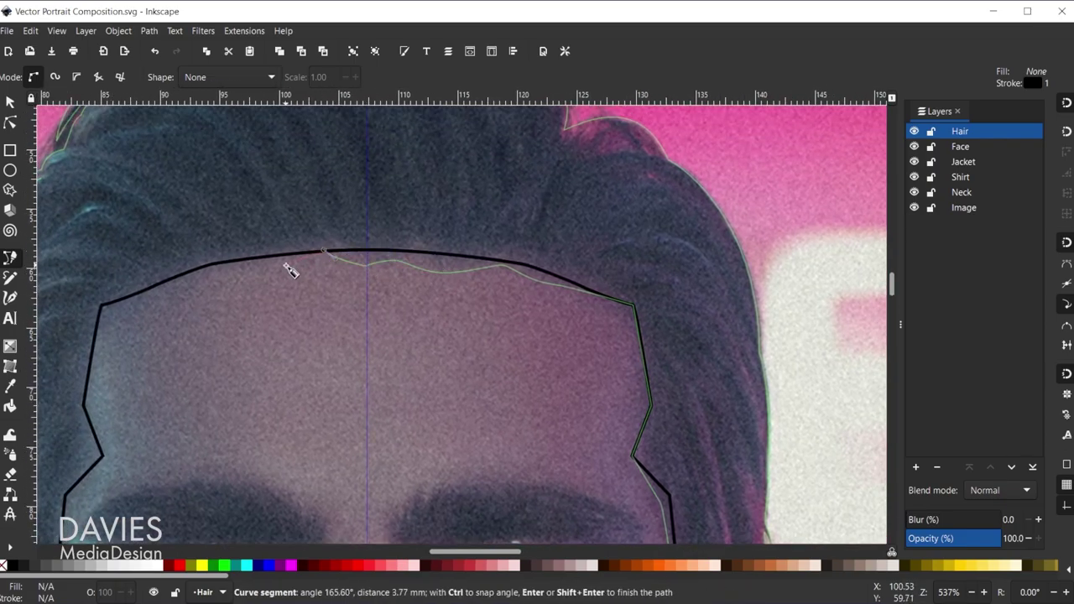
key("BackSpace")
key("BackSpace")
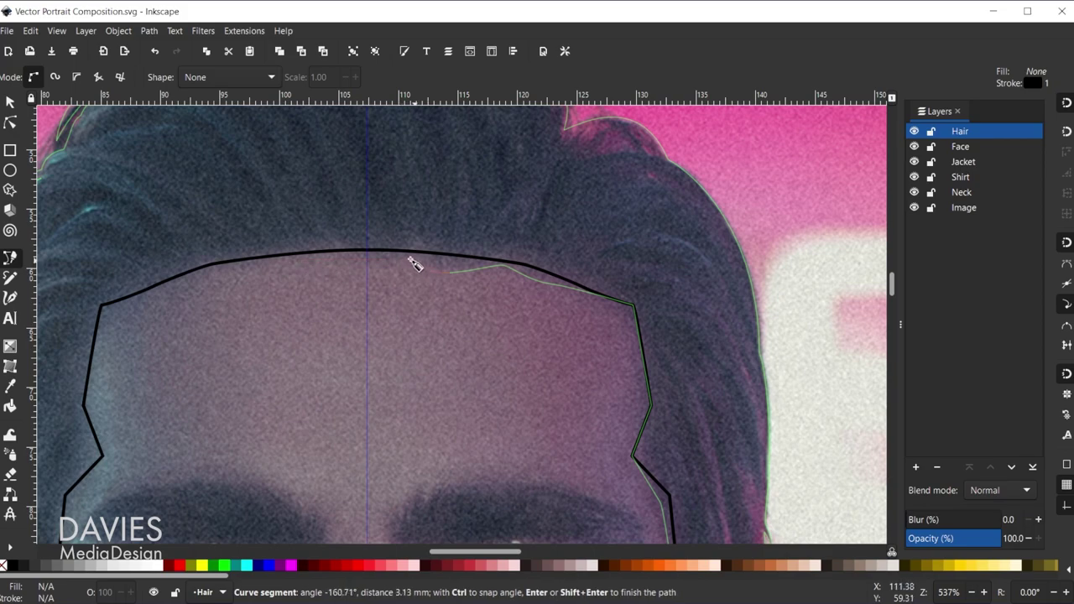
Continue the wavy hairline from the vertical guide across the forehead to the face outline's upper left corner
left_click_drag(409, 262, 366, 263)
key("BackSpace")
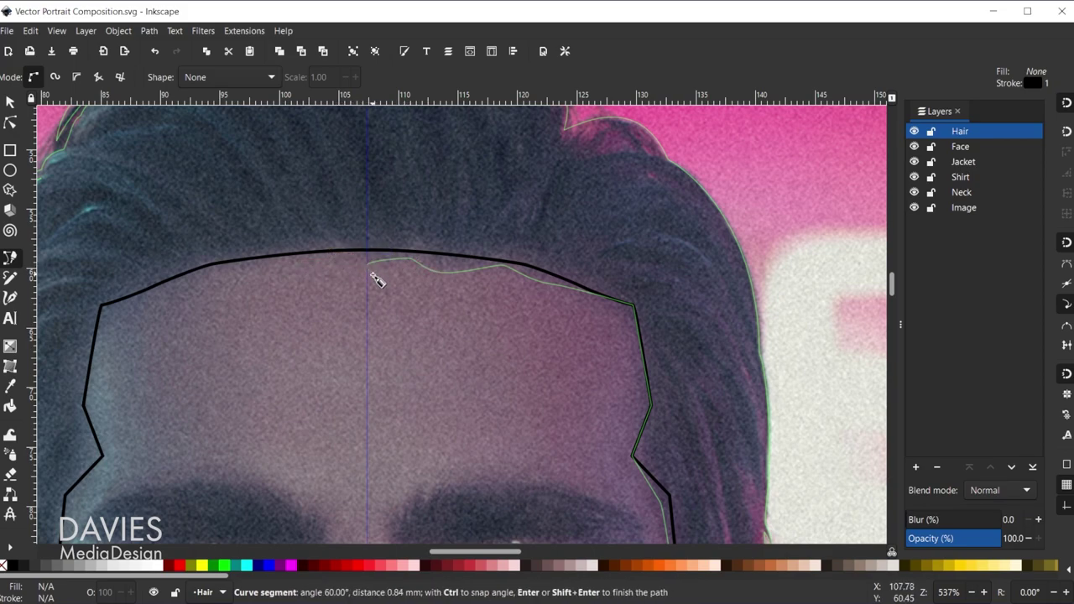
left_click_drag(362, 267, 336, 256)
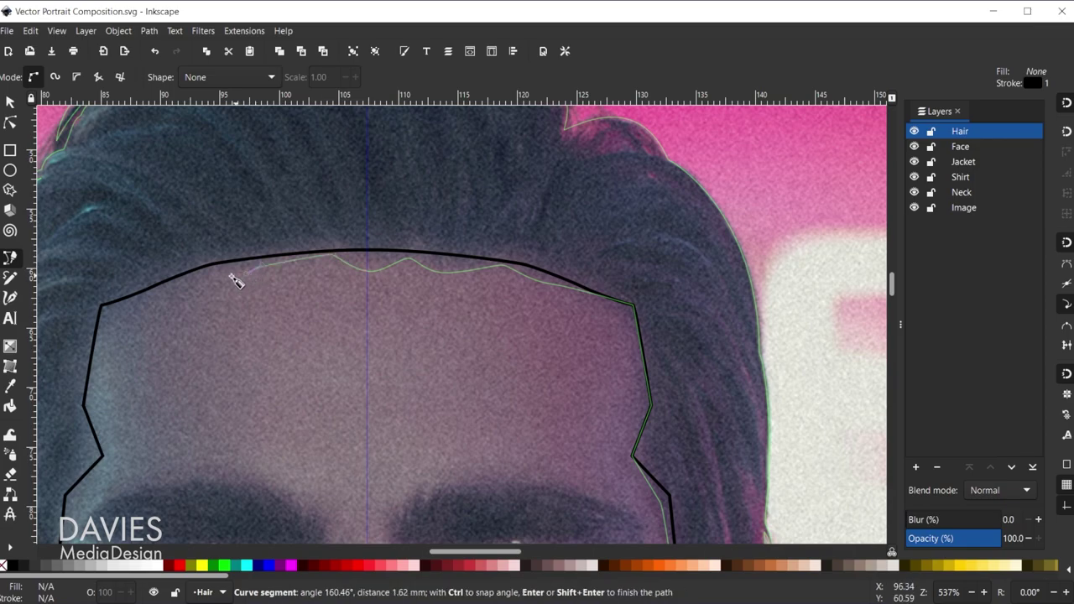
left_click(188, 285)
left_click(101, 304)
Trace the hair outline down the left temple along the face outline and close the path at its starting node above the ear
scroll(347, 276, "down", 3)
scroll(347, 276, "left", 8)
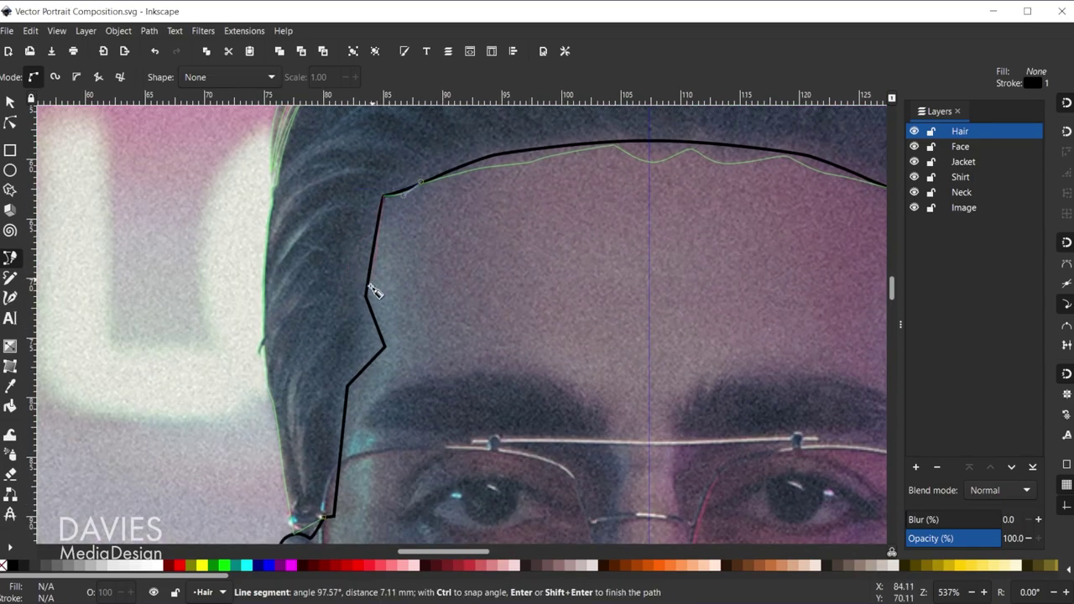
left_click(367, 296)
left_click(384, 344)
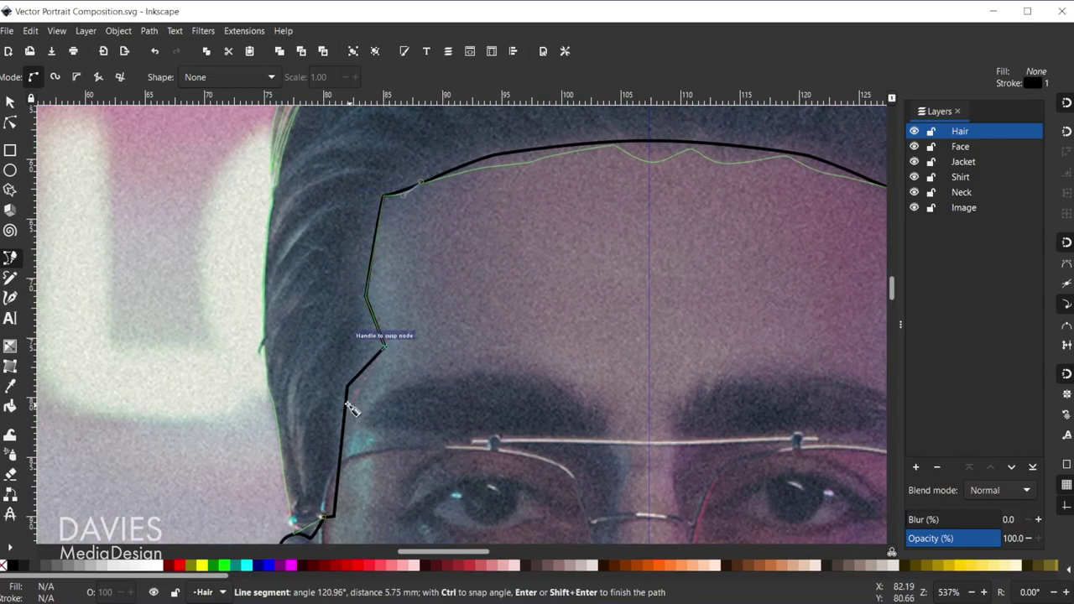
left_click(348, 389)
scroll(349, 394, "down", 3)
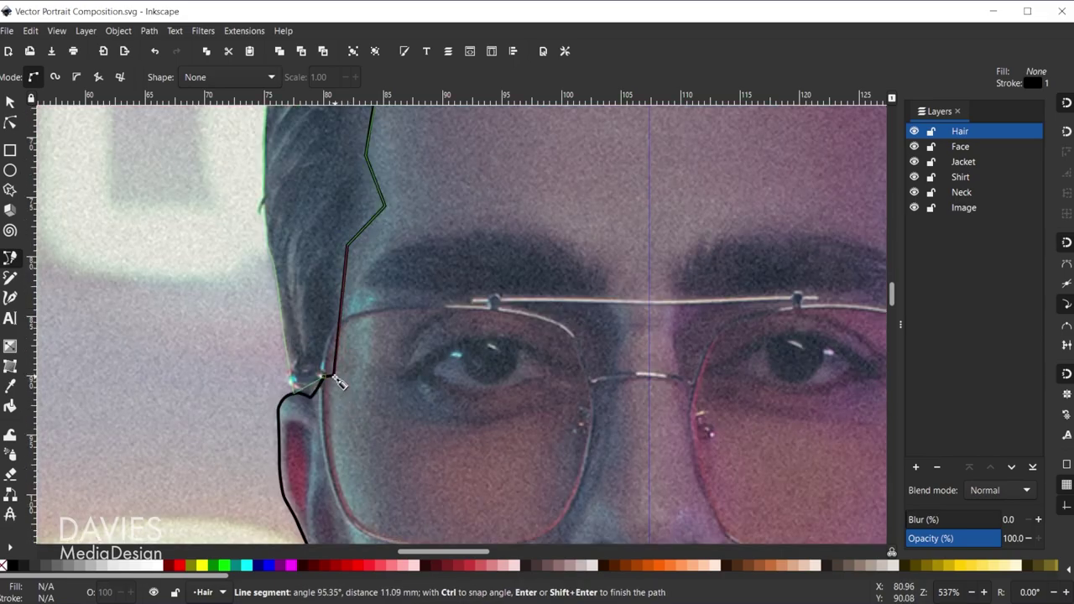
left_click(324, 375)
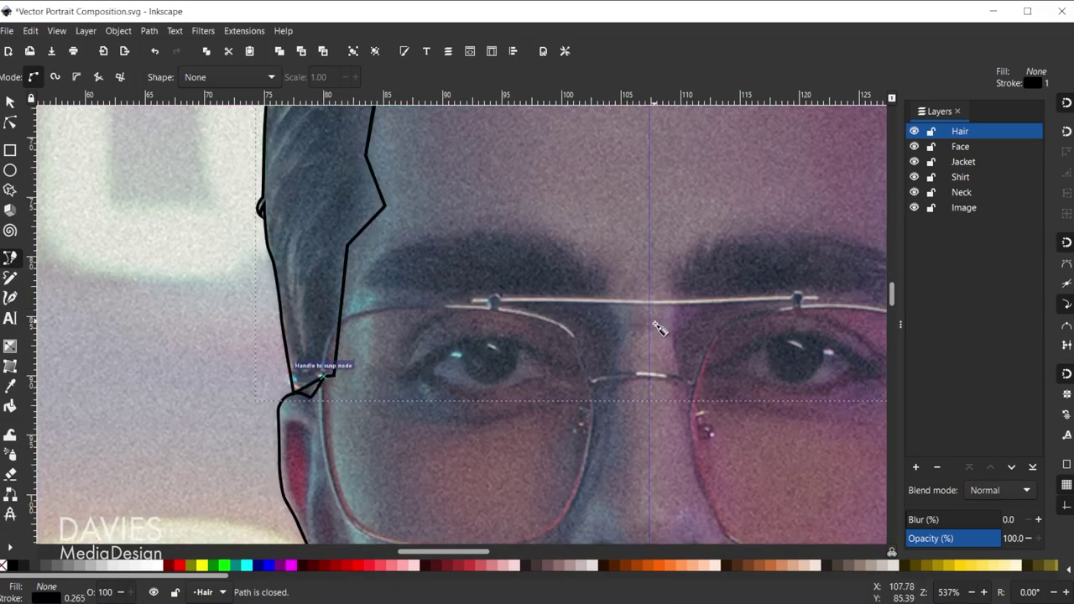
Choose the Inkscape default palette and fill the closed hair shape with black
scroll(659, 325, "down", 3, "ctrl")
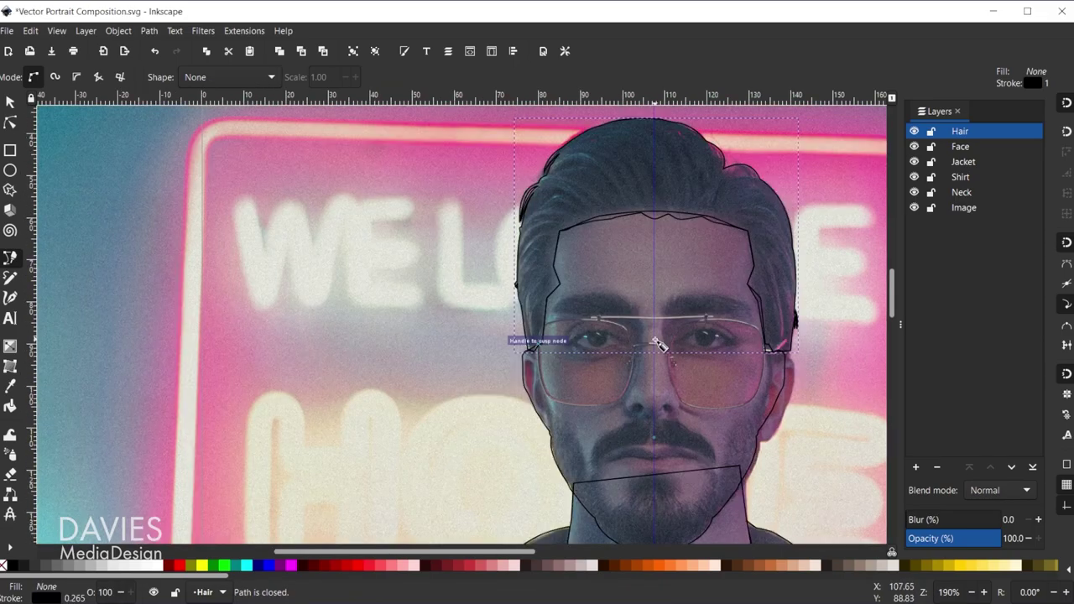
left_click(10, 101)
scroll(651, 301, "down", 3, "ctrl")
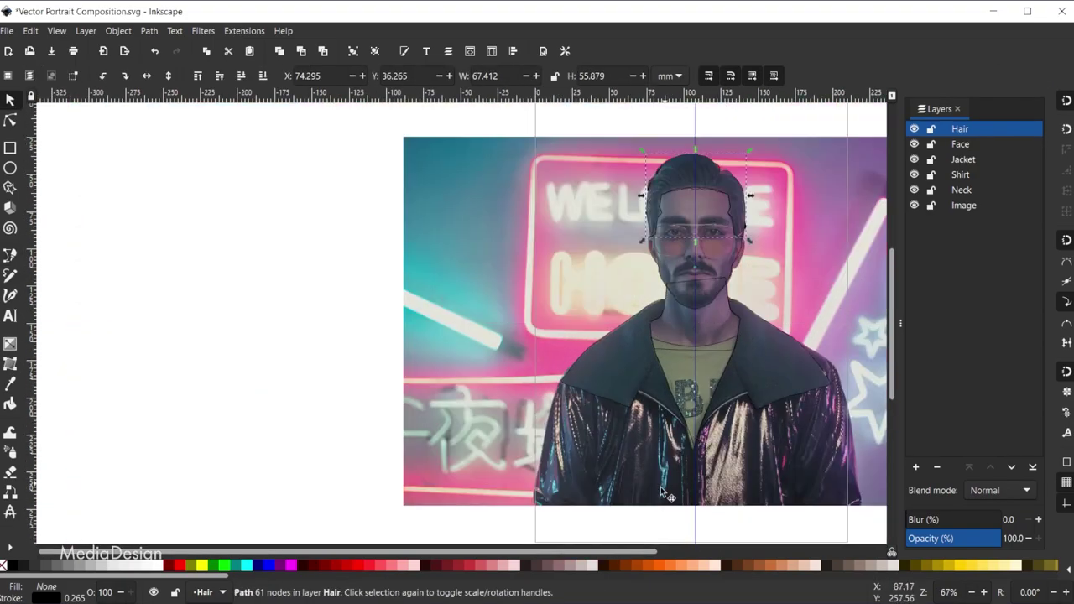
scroll(638, 551, "right", 5)
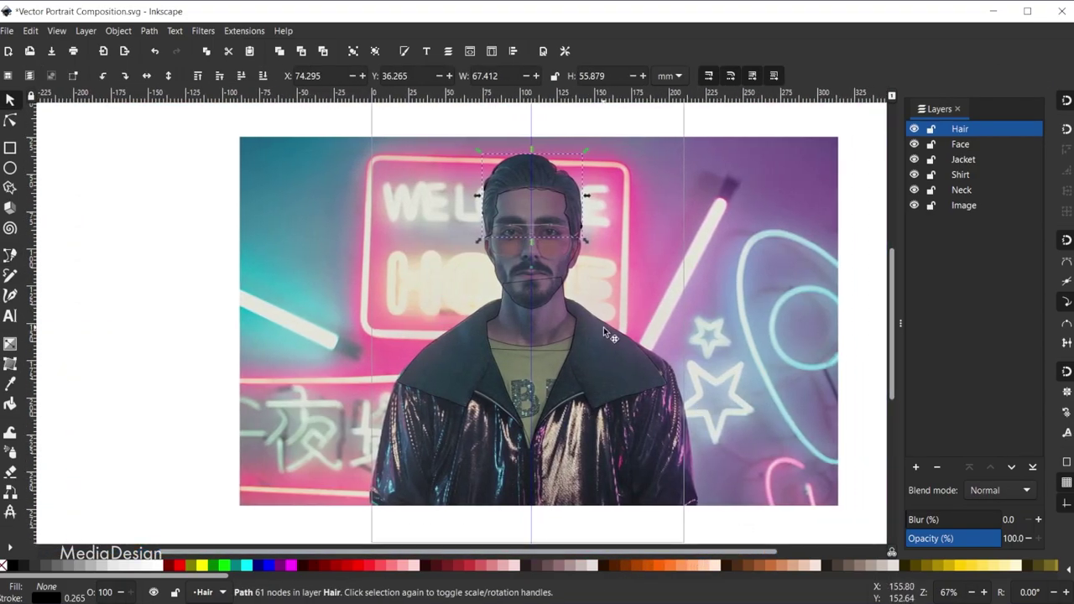
scroll(603, 329, "up", 1, "ctrl")
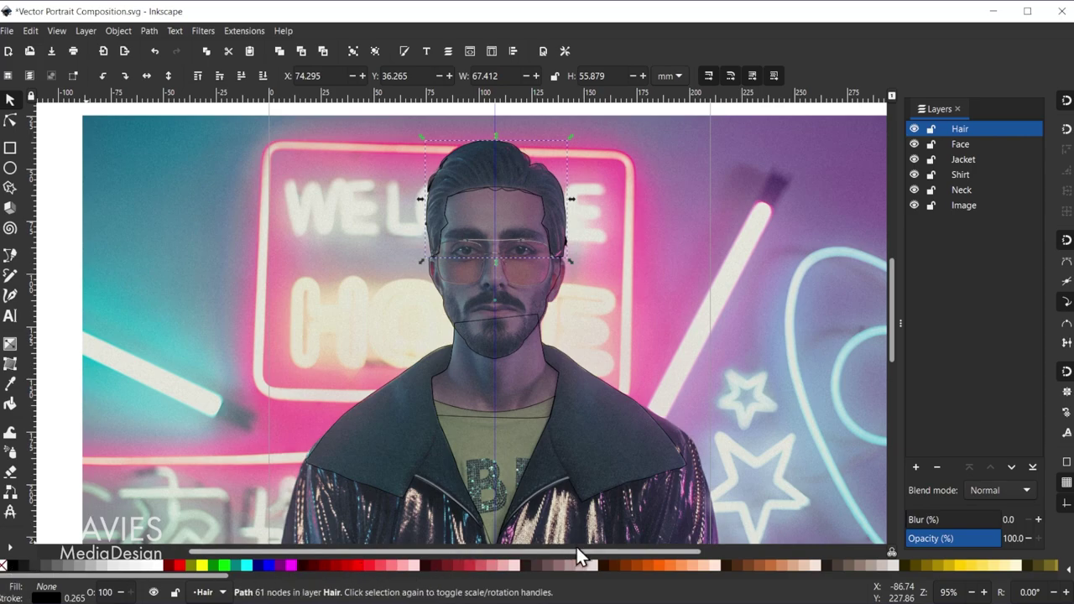
left_click(1070, 571)
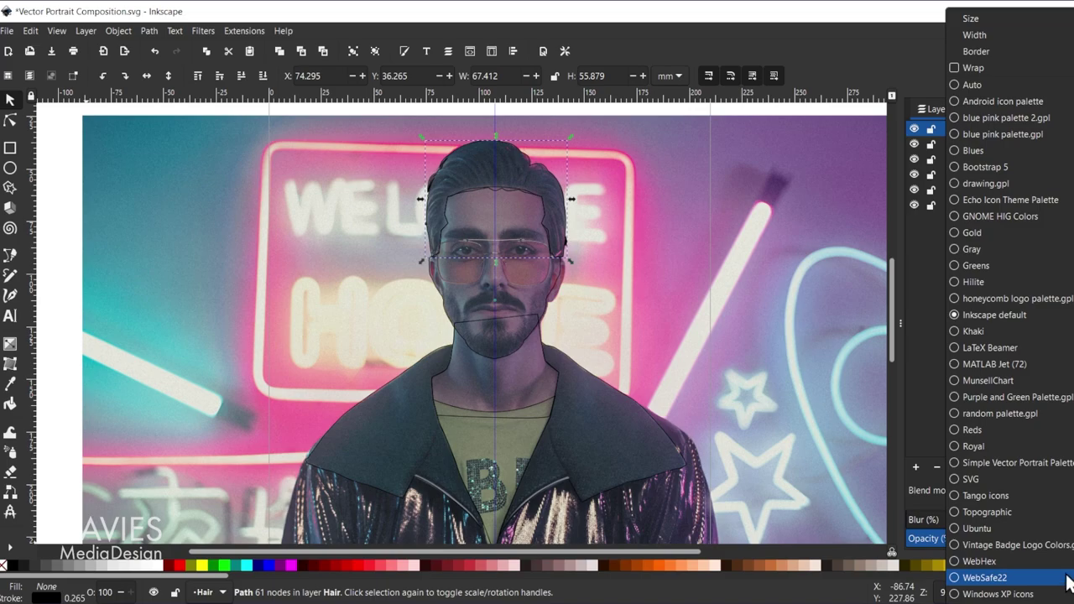
left_click(1003, 315)
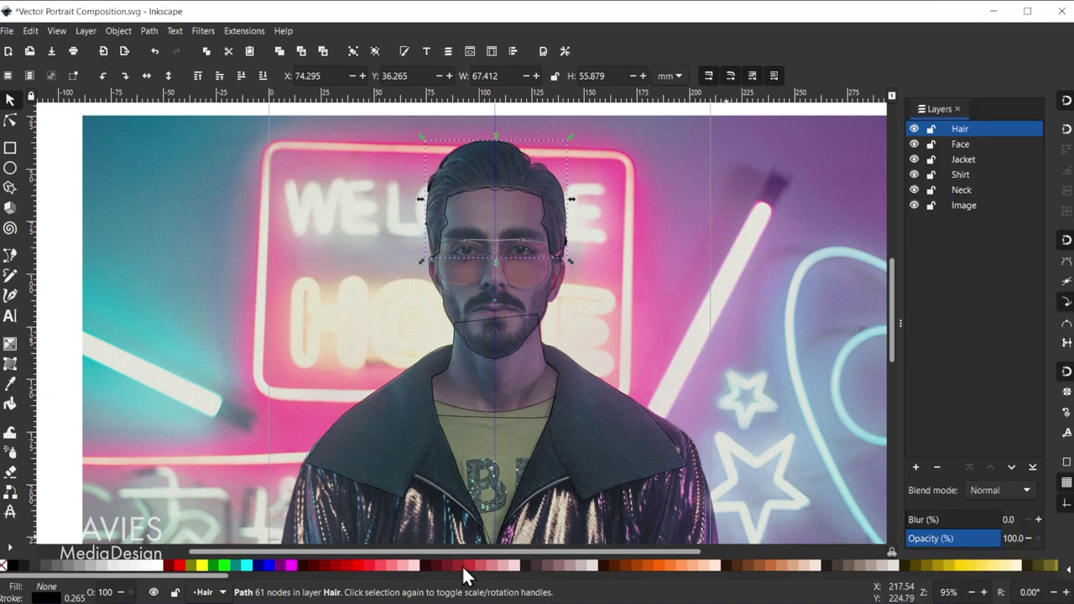
left_click(13, 567)
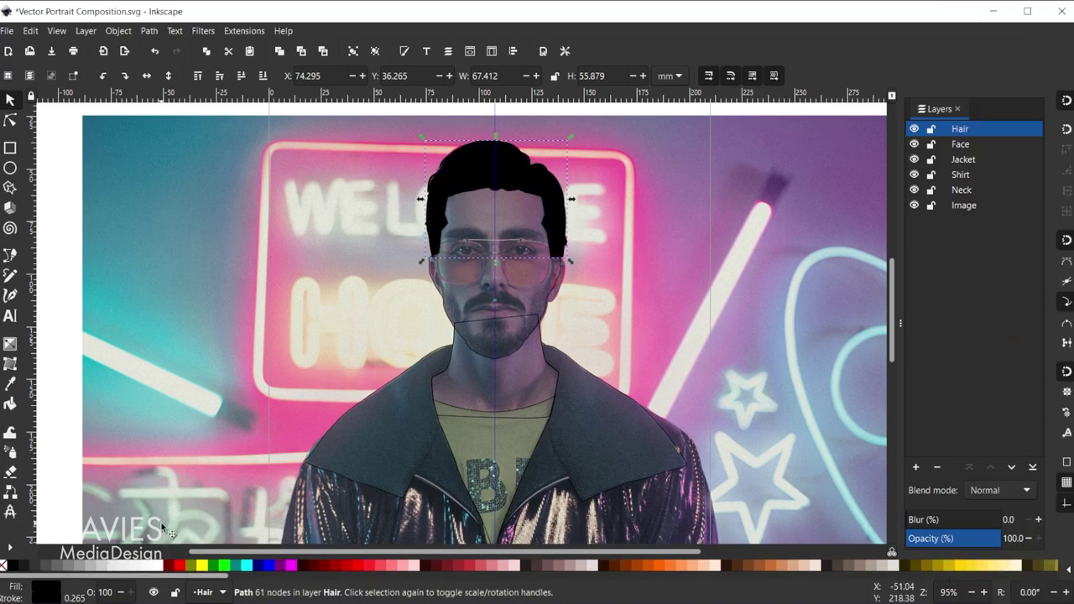
Fill the face shape with a light tan skin tone
left_click(445, 314)
scroll(445, 314, "down", 1)
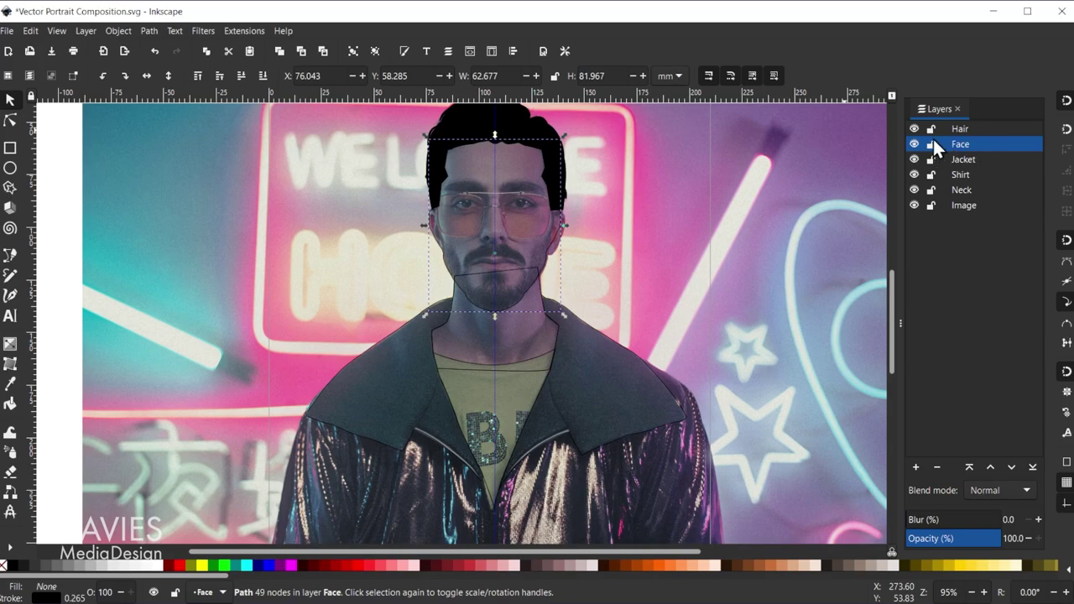
scroll(609, 265, "up", 1)
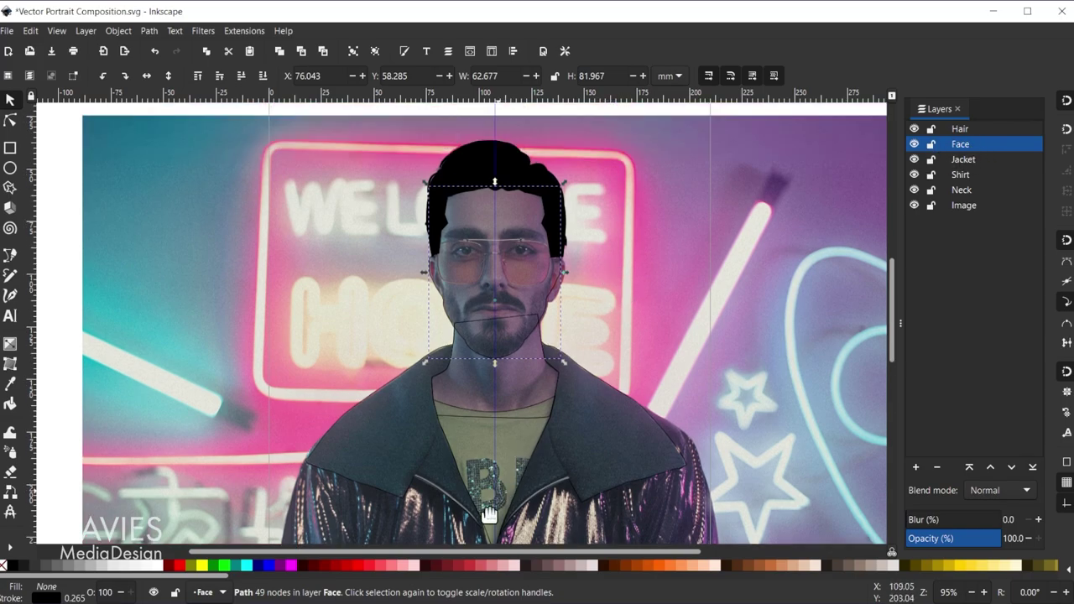
left_click(787, 572)
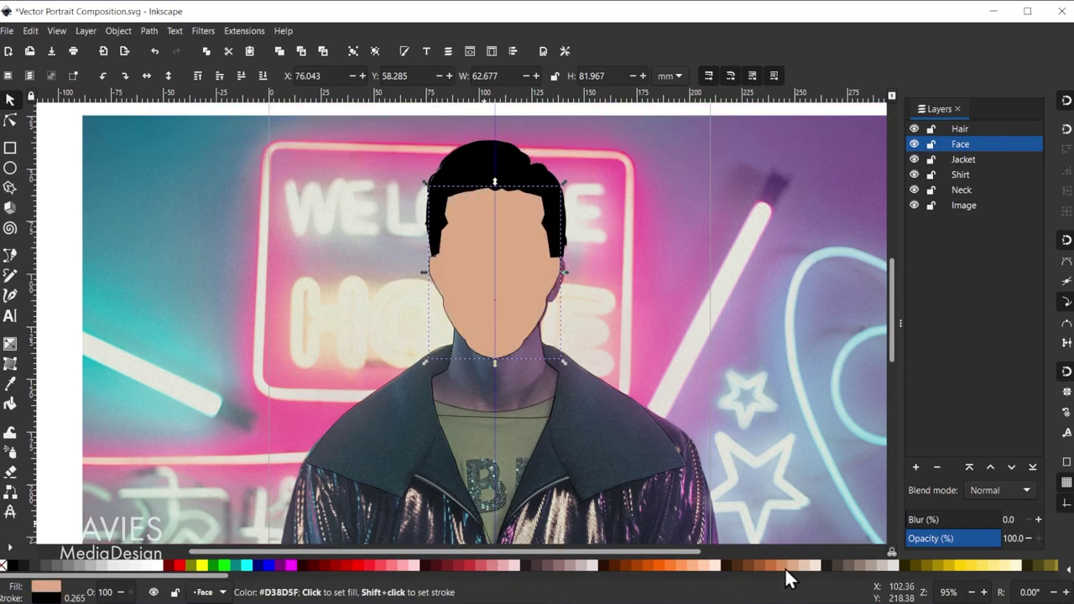
Select the neck shape beneath the face and fill it with the same light tan as the face
left_click(529, 405)
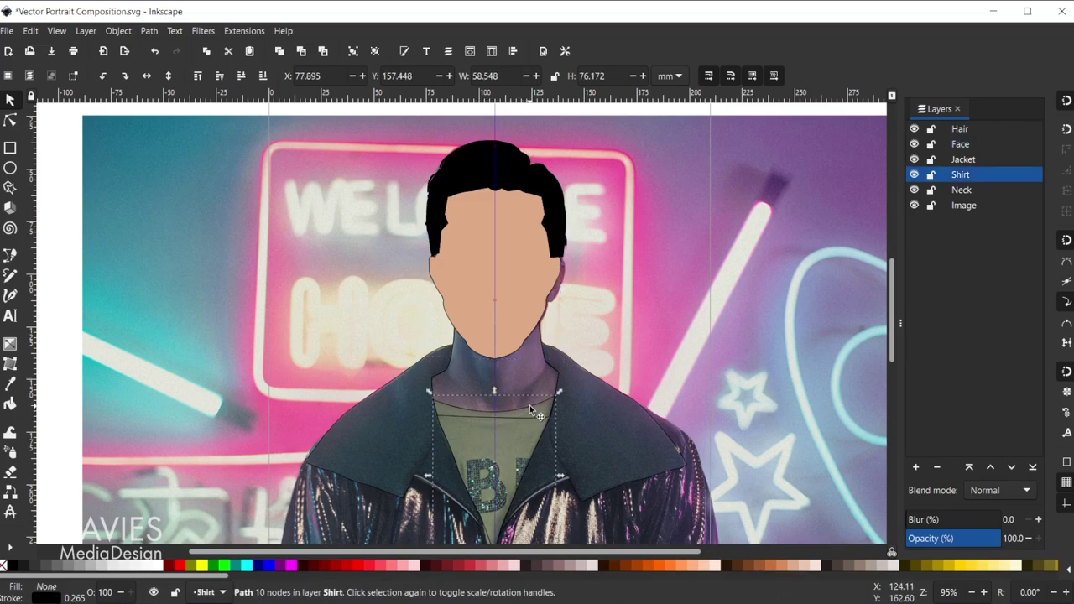
left_click(543, 347)
left_click(540, 337, "alt")
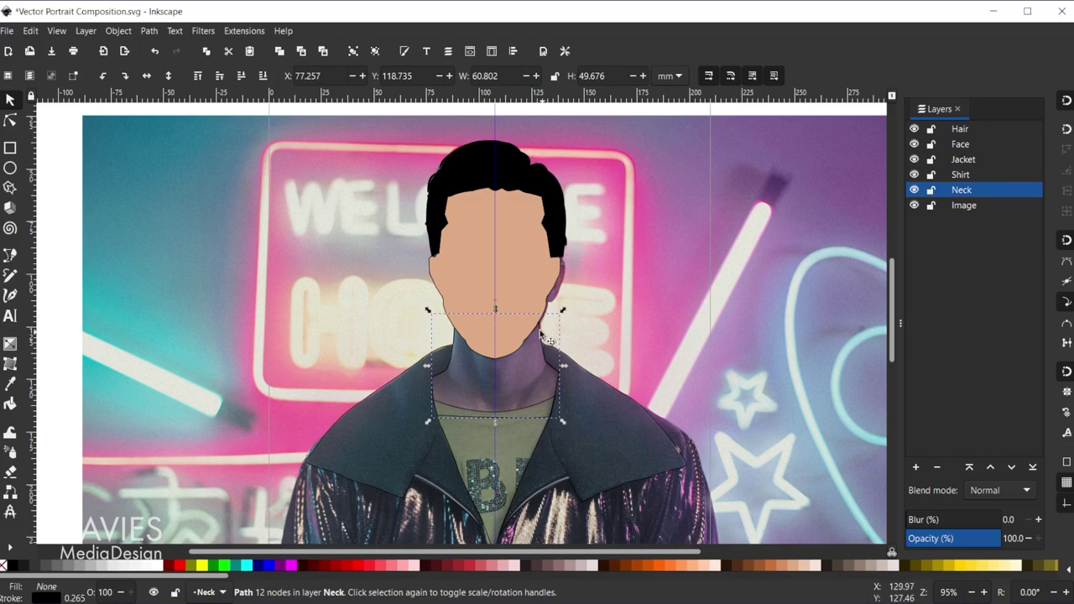
left_click(783, 566)
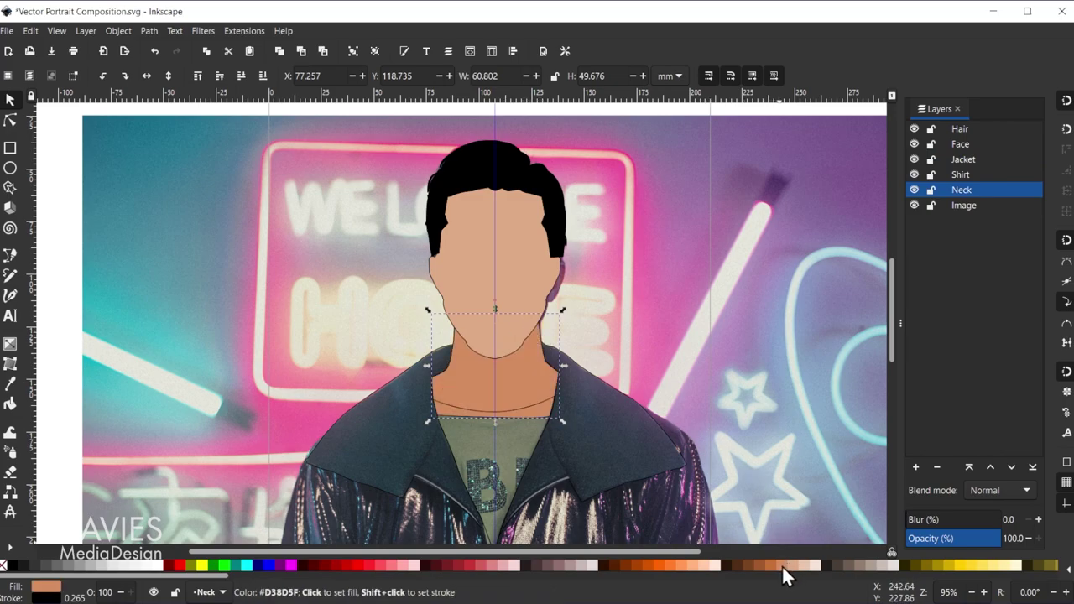
left_click(789, 566)
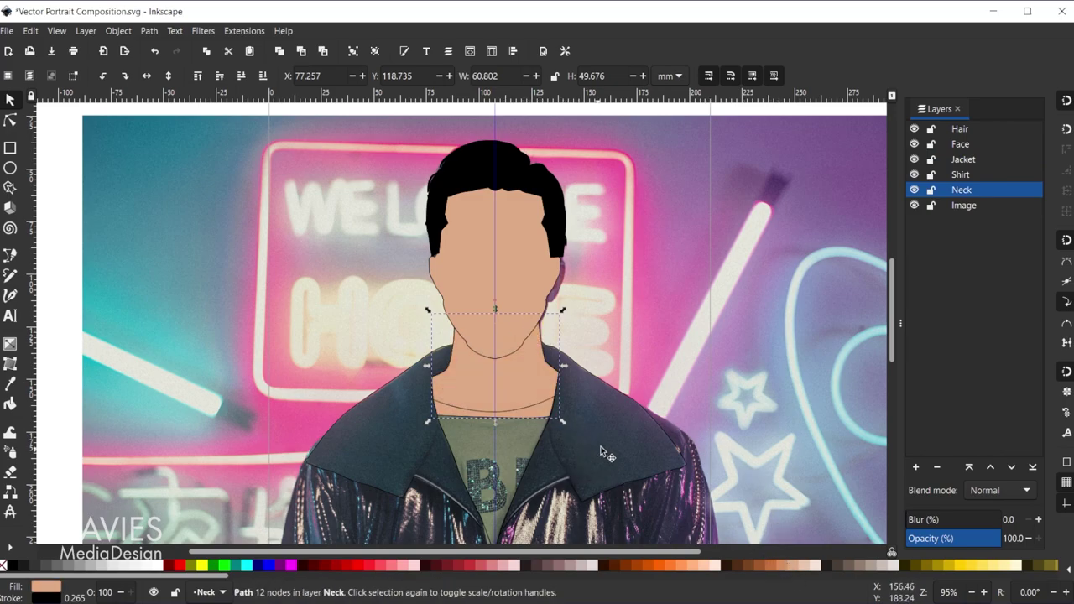
Select both jacket collar shapes together and fill them with 80% Gray
left_click(621, 393)
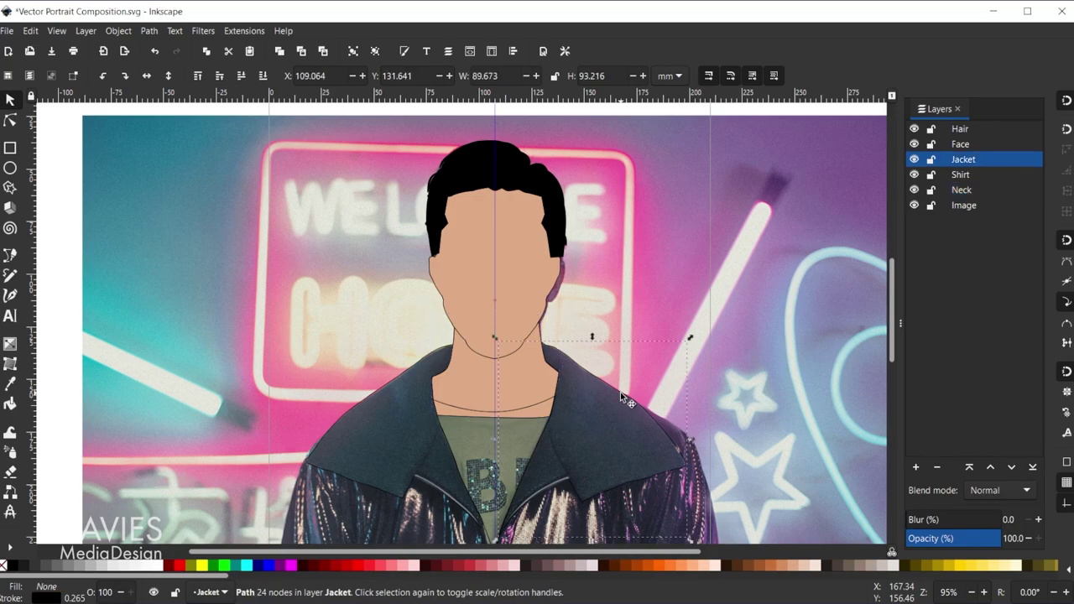
left_click(369, 392, "shift")
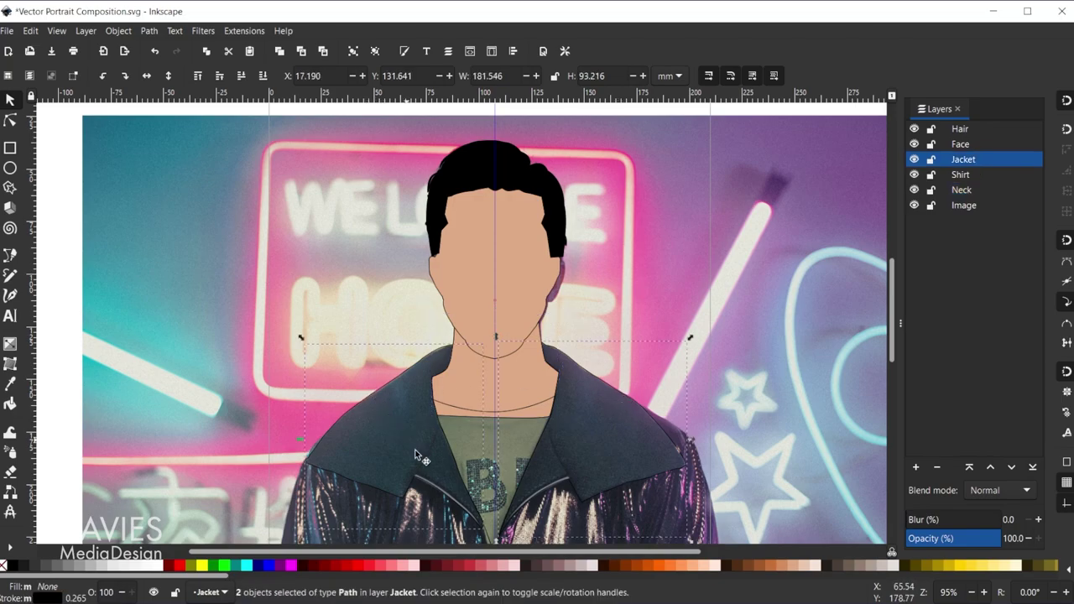
left_click(36, 567)
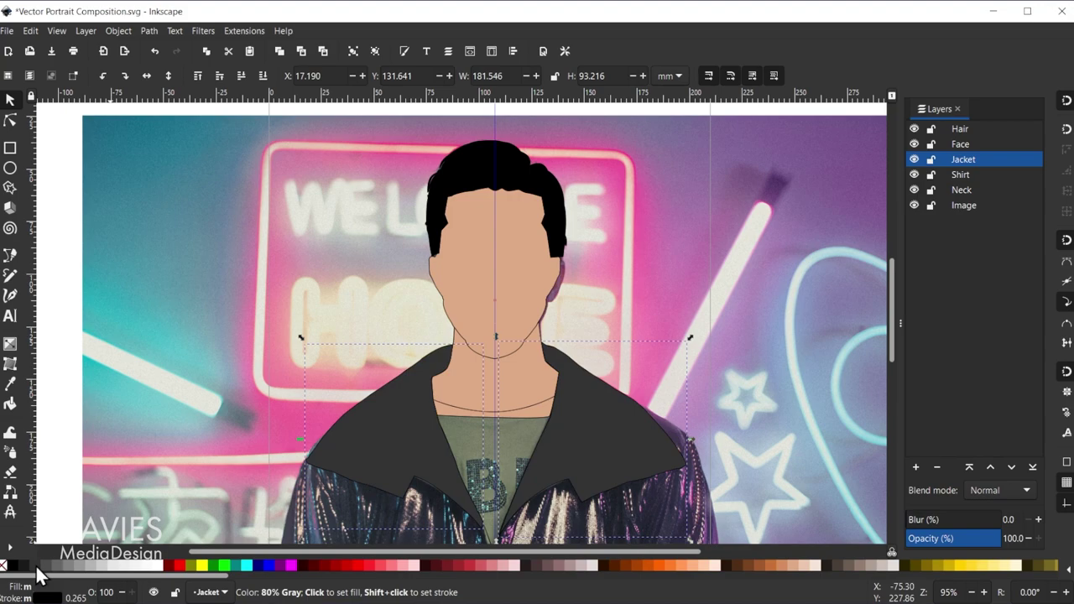
Fill the shirt shape with a light green, trying #55D400 first, and deselect the shirt
left_click(534, 406)
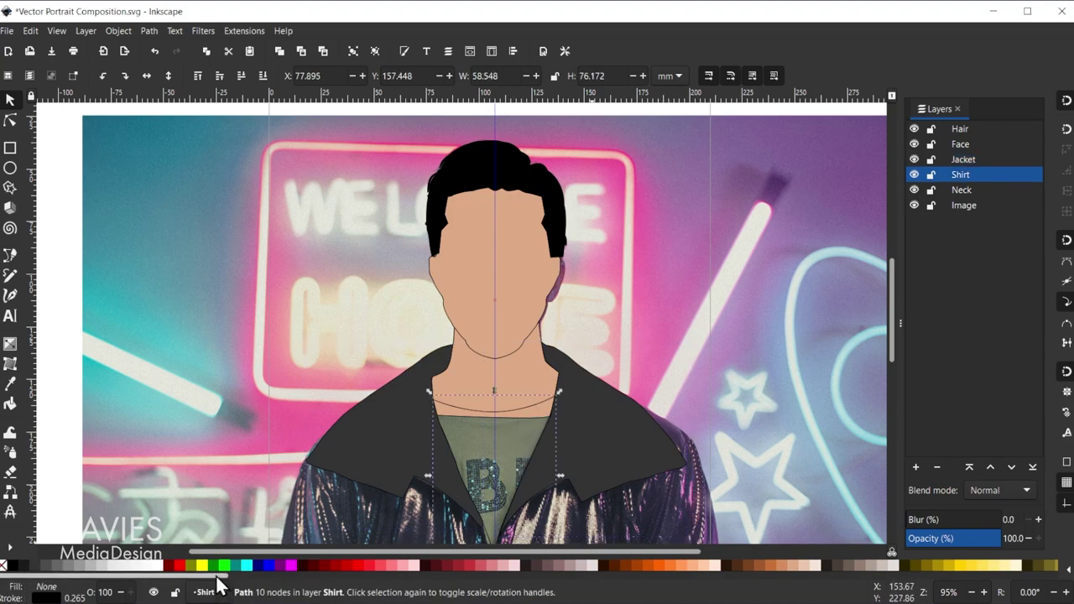
left_click_drag(218, 579, 517, 566)
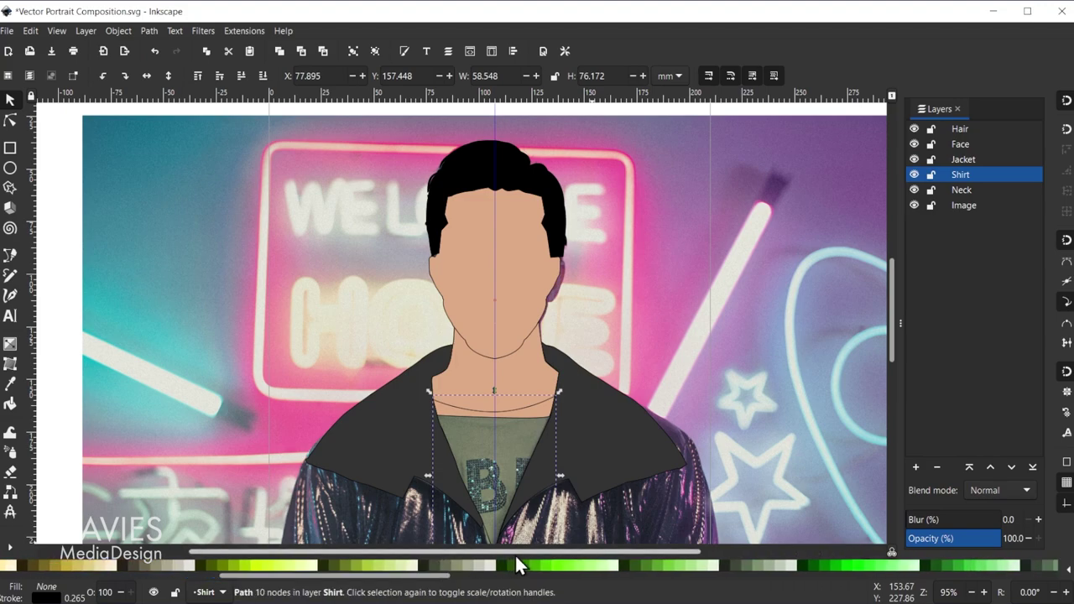
left_click(535, 563)
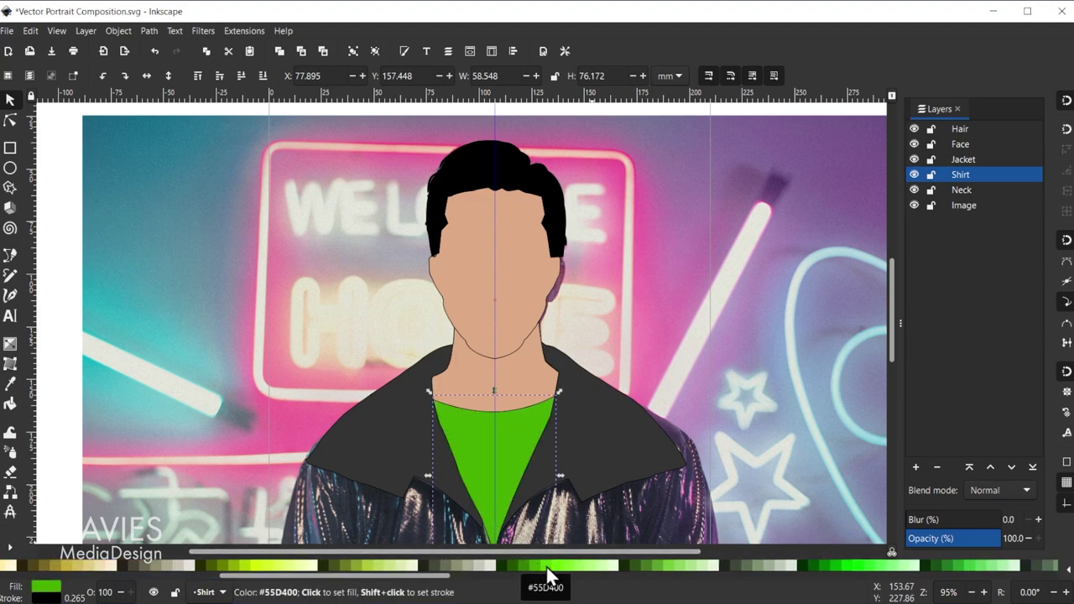
left_click(668, 565)
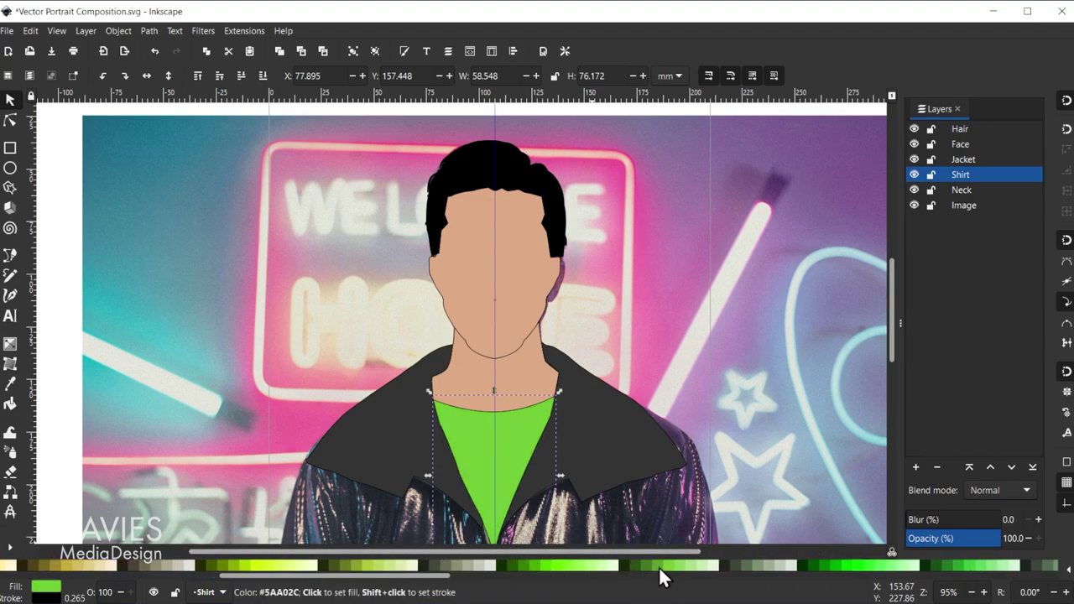
left_click(732, 402)
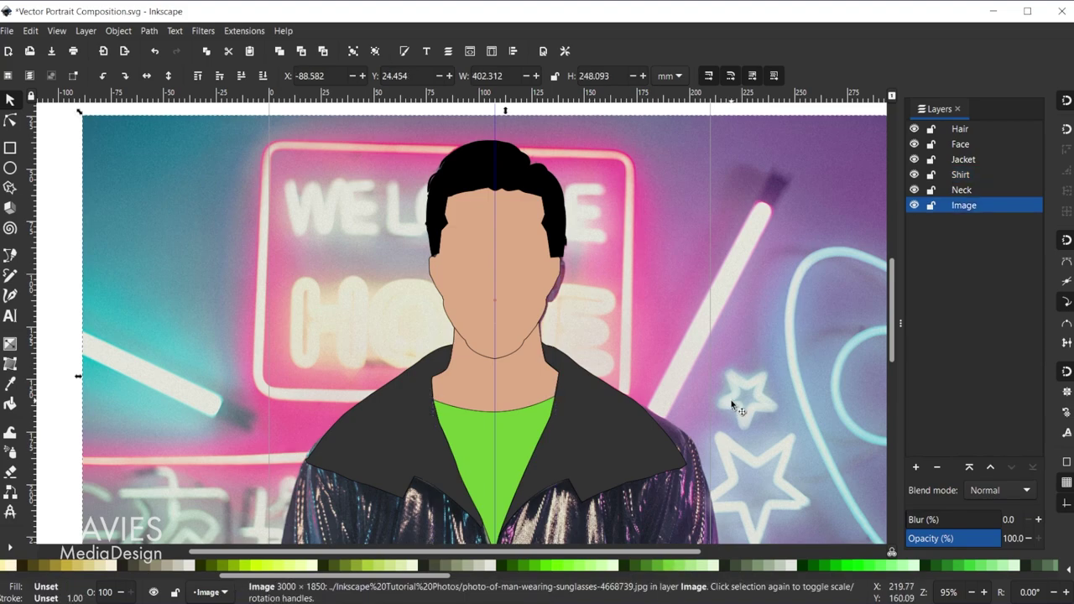
Move the hair path's node at the bottom of the left sideburn down to cover the gap above the ear
scroll(723, 407, "up", 1)
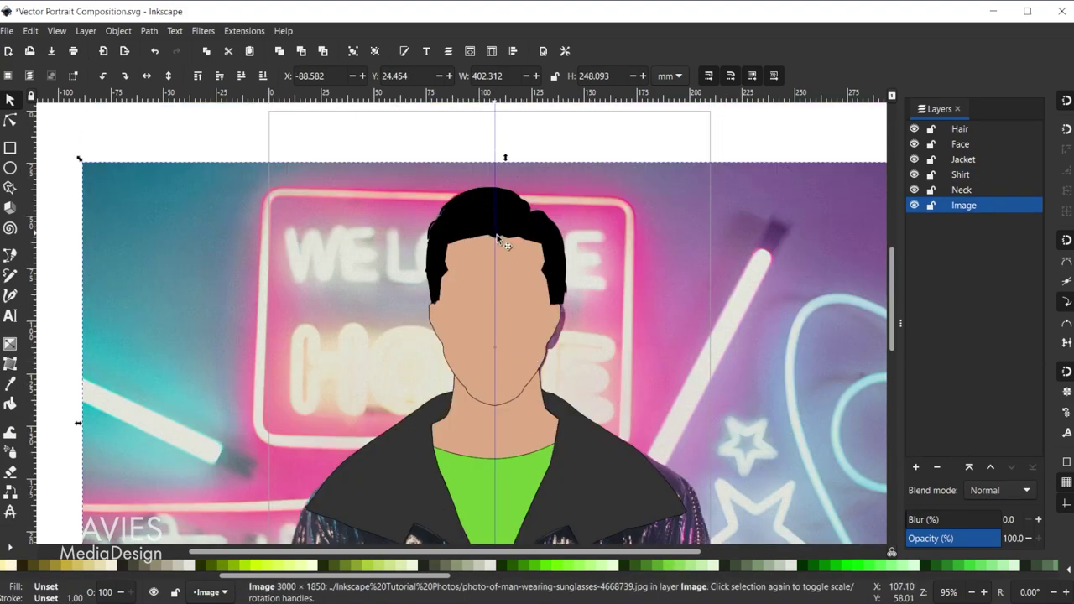
scroll(492, 460, "down", 1)
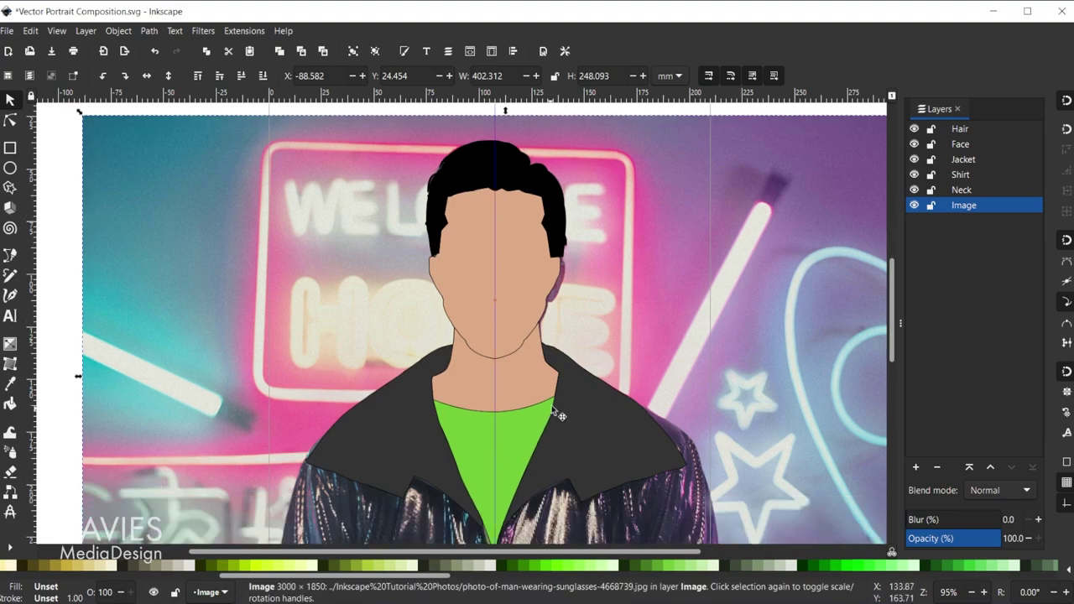
scroll(503, 370, "up", 2, "ctrl")
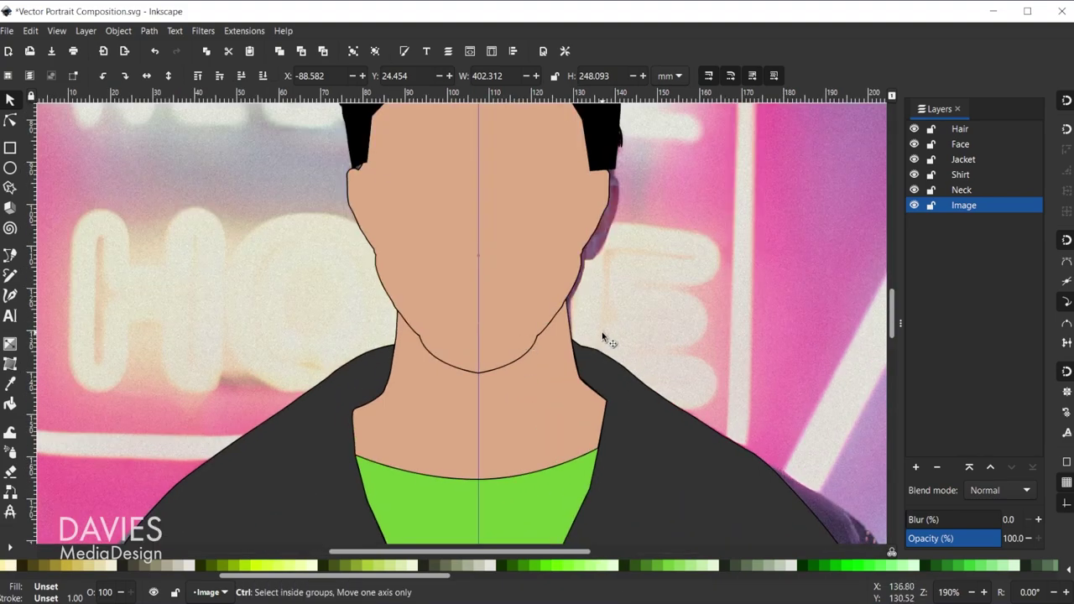
scroll(521, 308, "up", 1)
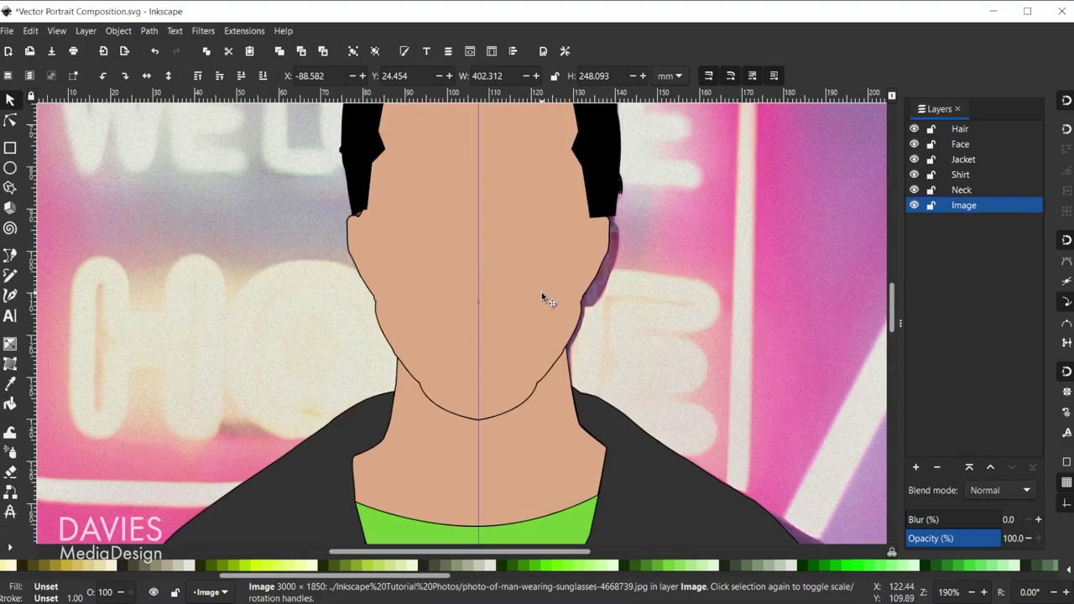
scroll(367, 196, "up", 3, "ctrl")
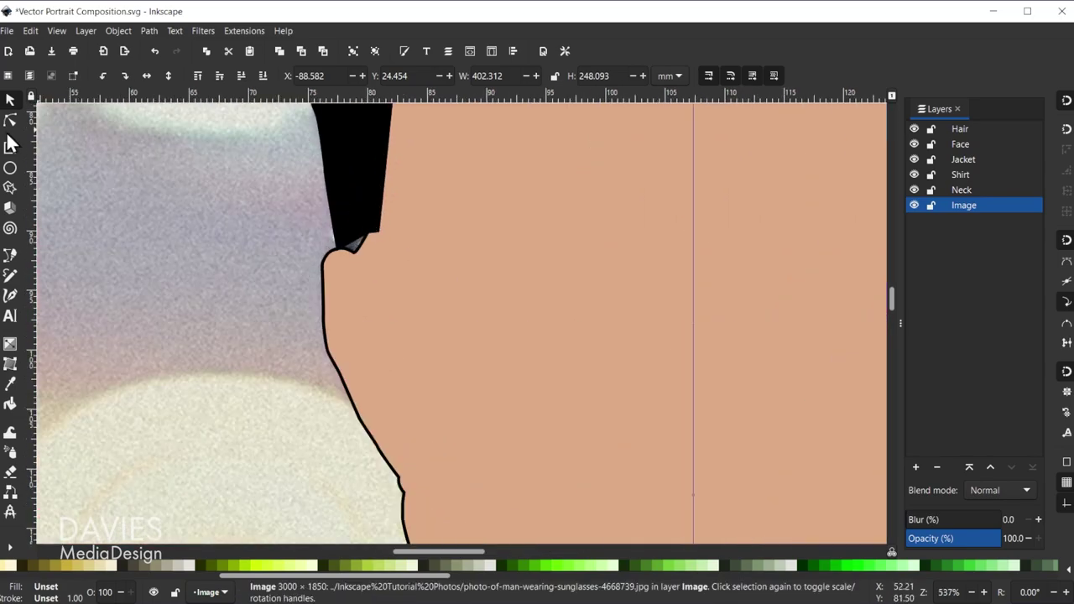
key("n")
left_click(364, 187)
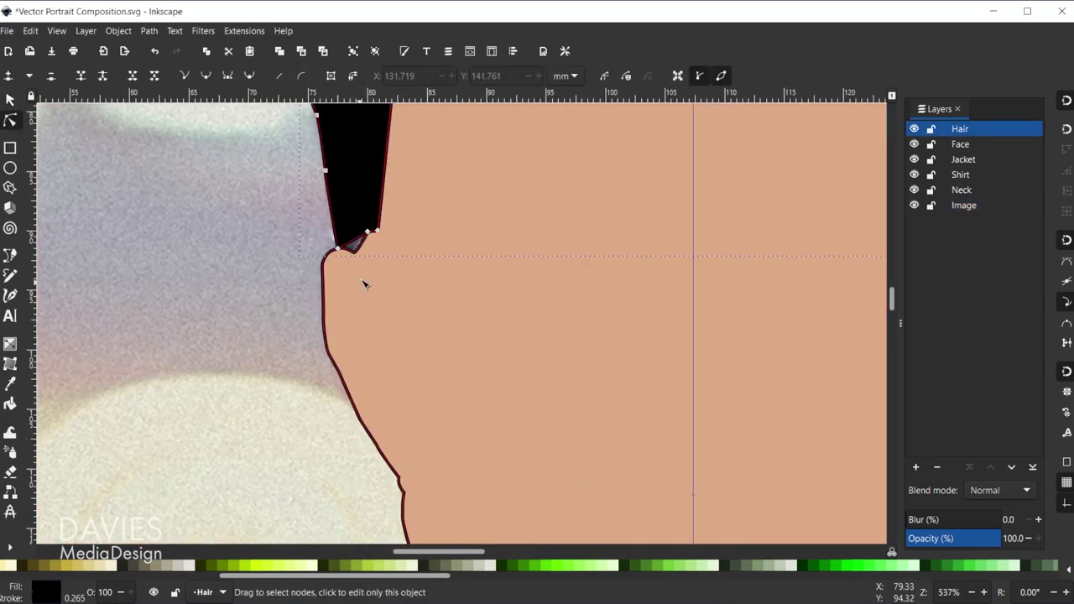
left_click(367, 232)
left_click_drag(368, 234, 374, 256)
scroll(462, 256, "down", 2, "ctrl")
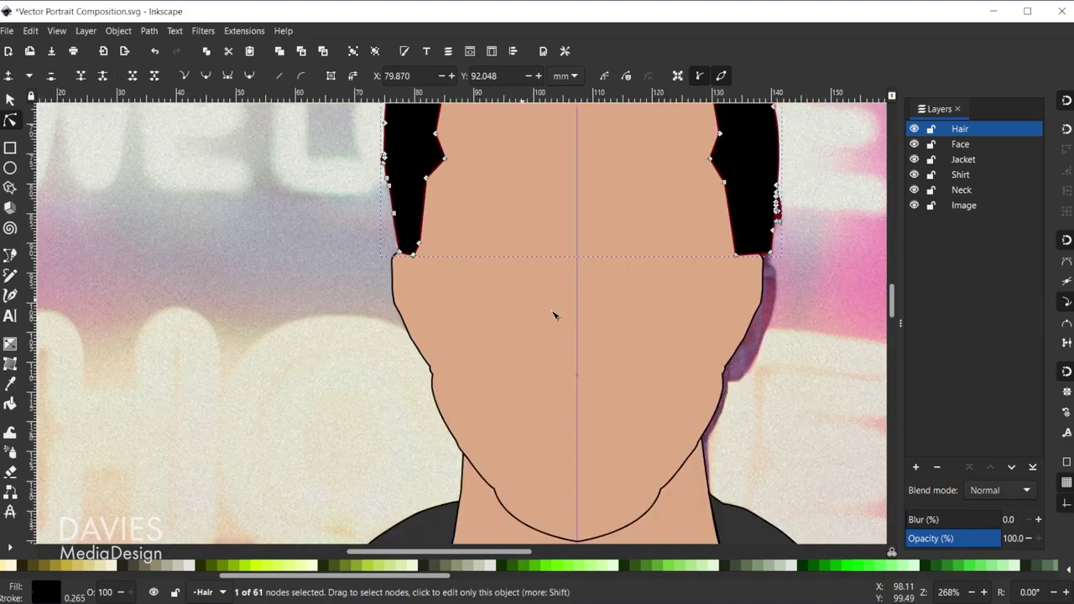
Move the hair path's node at the outer bottom corner of the right sideburn inward to meet the face outline
scroll(826, 258, "up", 2, "ctrl")
scroll(738, 216, "up", 1)
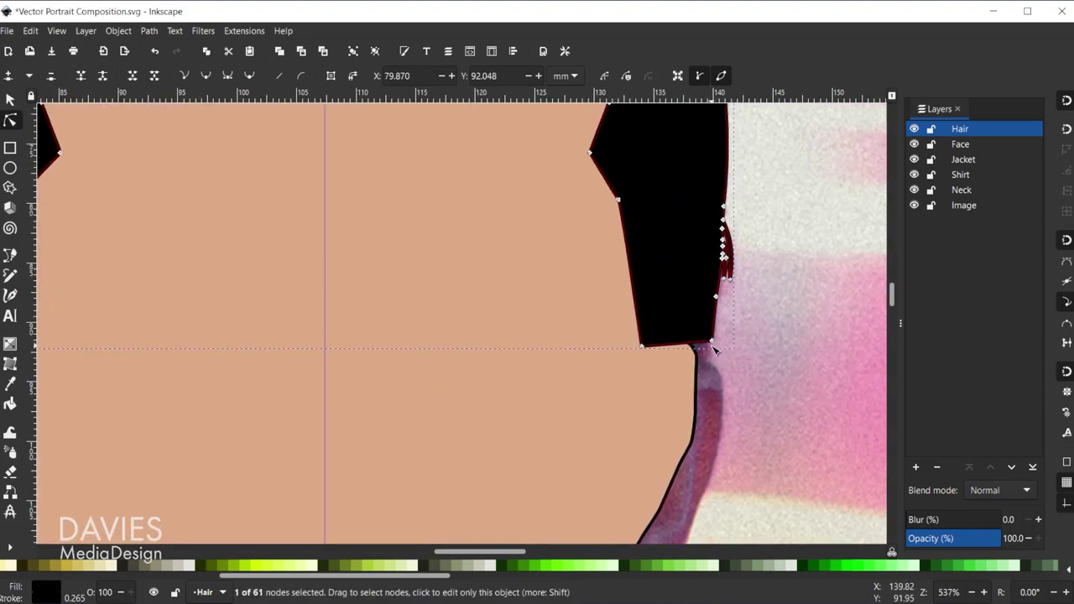
left_click_drag(709, 342, 696, 342)
scroll(554, 352, "down", 4, "ctrl")
scroll(523, 300, "up", 1)
scroll(523, 336, "up", 3, "ctrl")
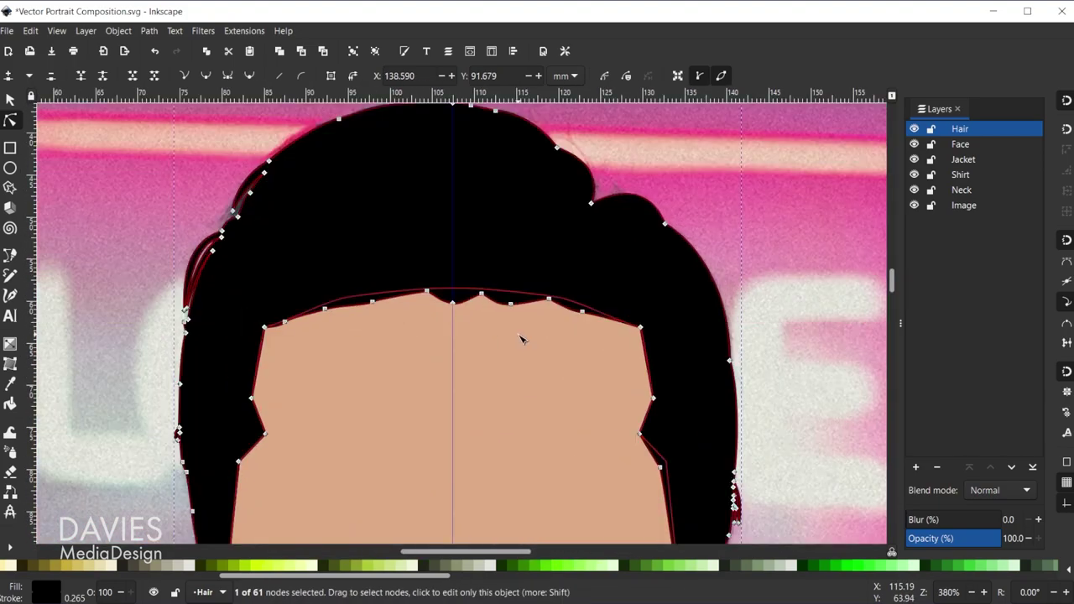
scroll(523, 394, "down", 2, "ctrl")
scroll(527, 412, "down", 6)
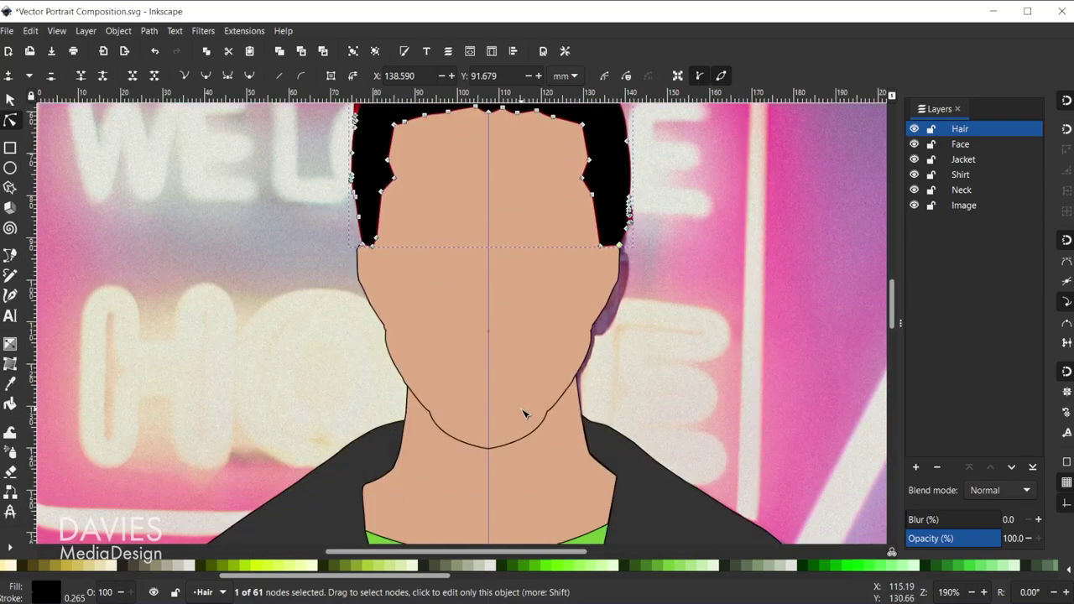
scroll(658, 257, "up", 2)
scroll(659, 276, "up", 6)
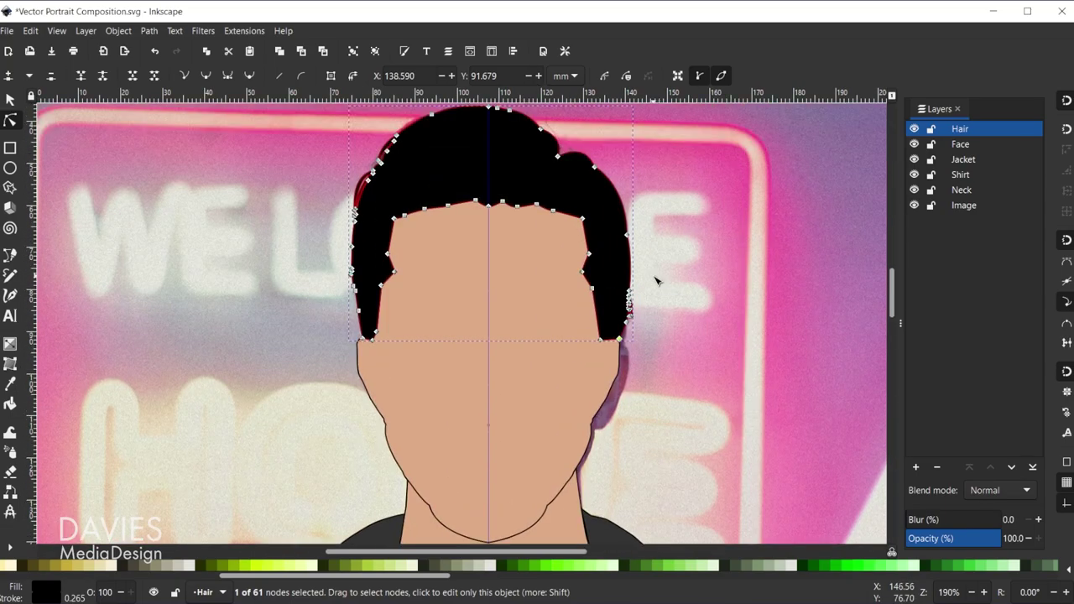
Select the face shape, show the document's object list, and lower the face shape's opacity to about 46%
left_click(10, 101)
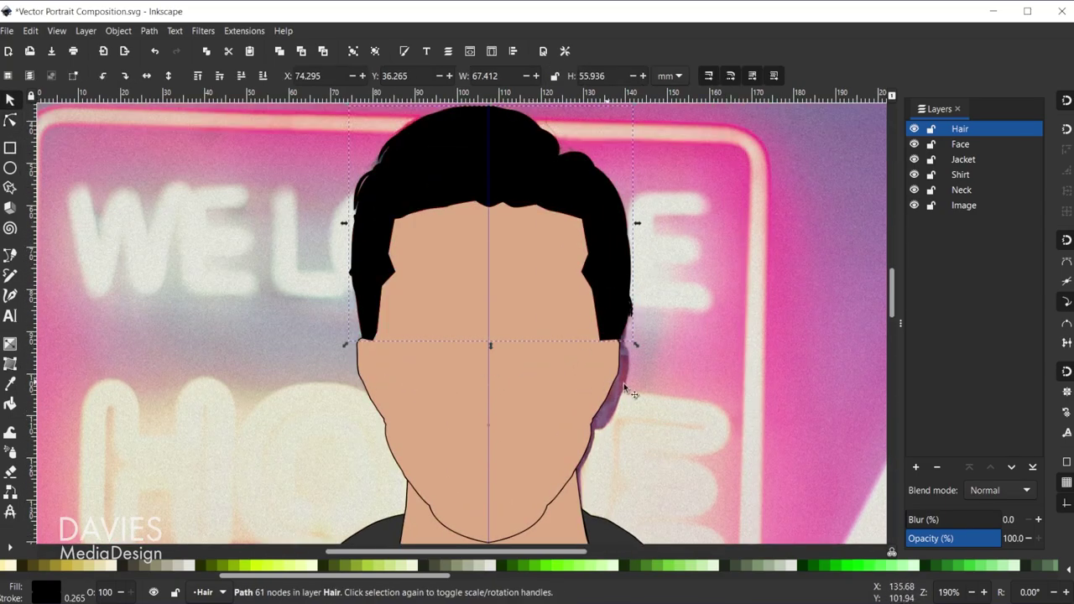
left_click(559, 380)
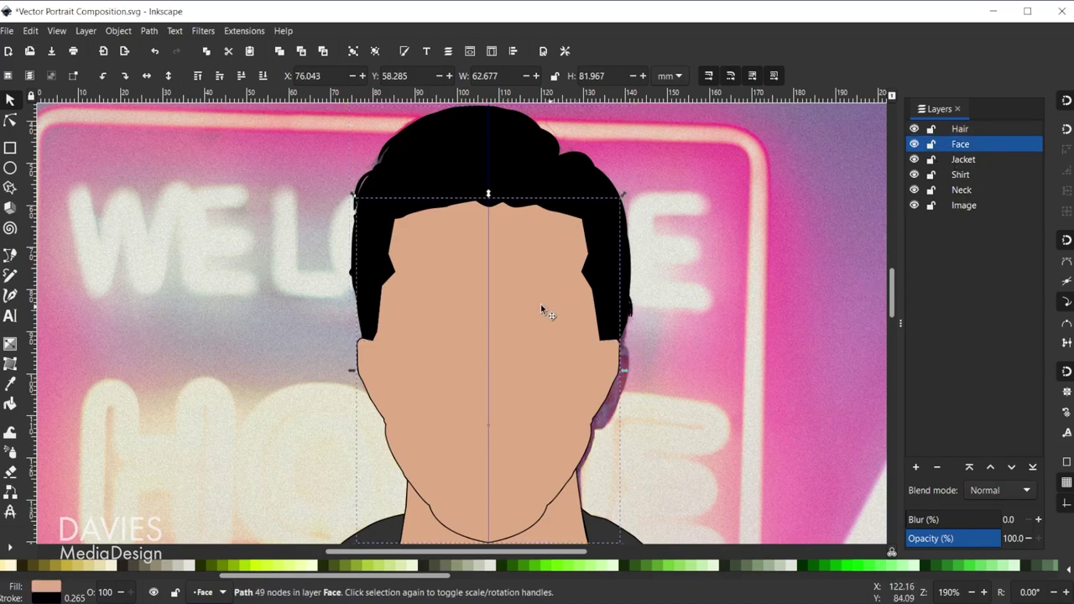
left_click(119, 31)
left_click(130, 46)
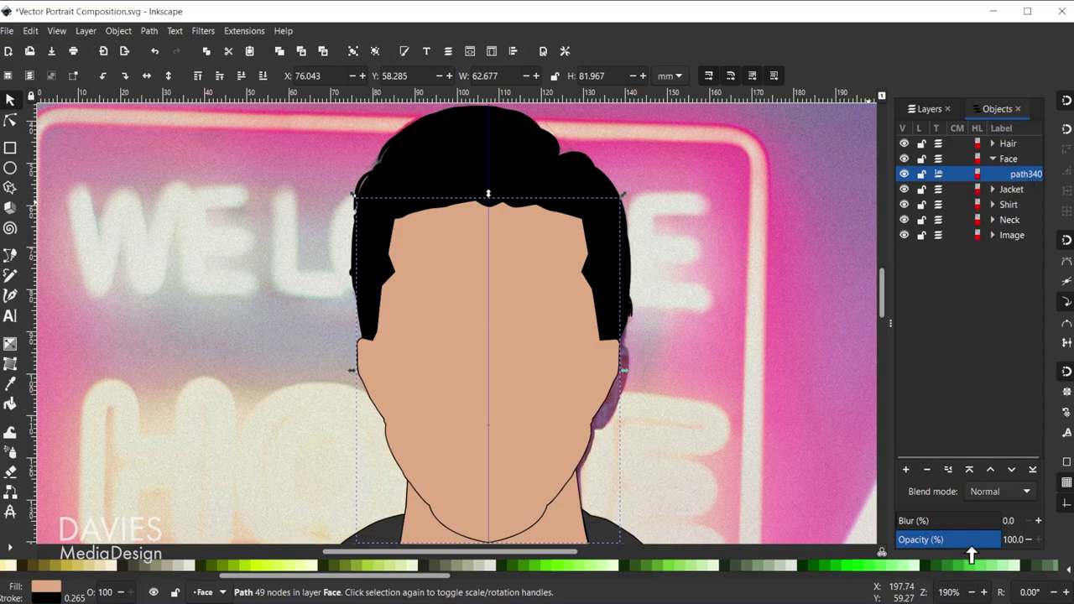
left_click_drag(971, 551, 943, 548)
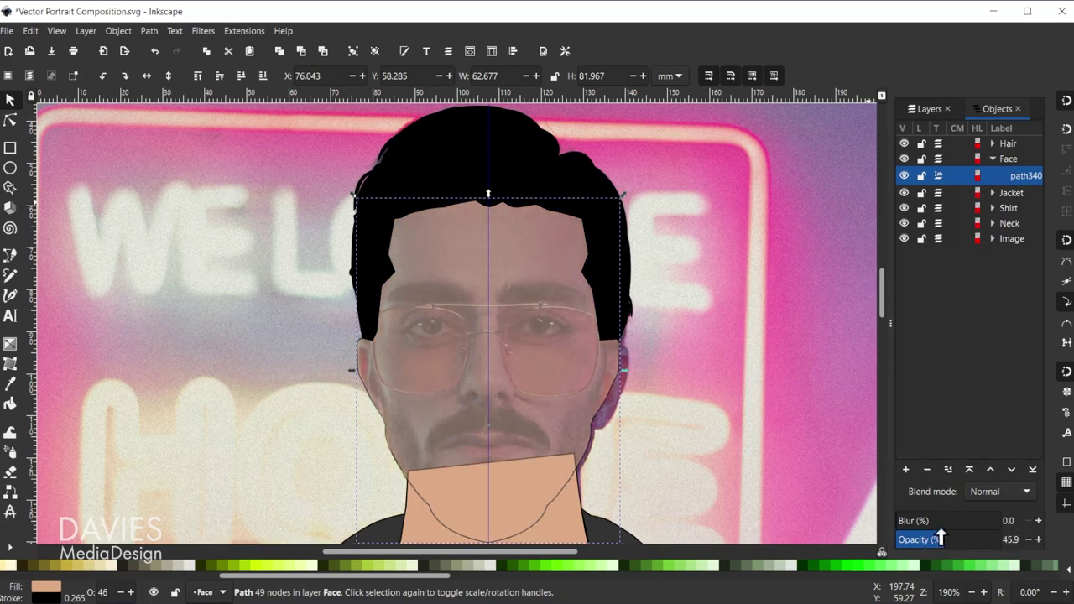
Select the path inside the Neck layer and reduce its opacity to about 10%
left_click(1008, 223)
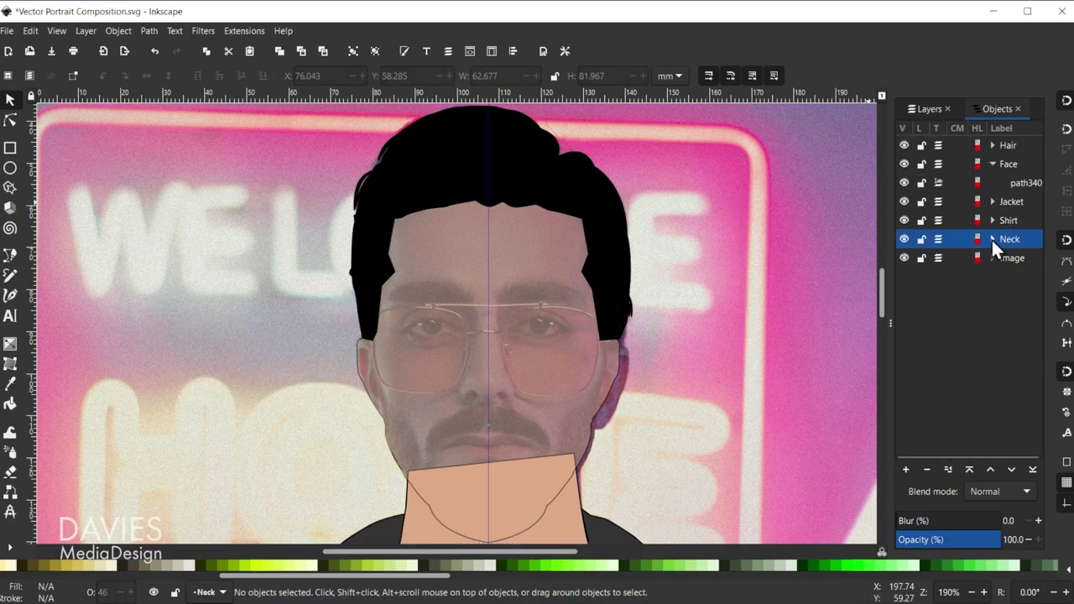
left_click(992, 239)
left_click(1015, 259)
left_click_drag(988, 541, 906, 550)
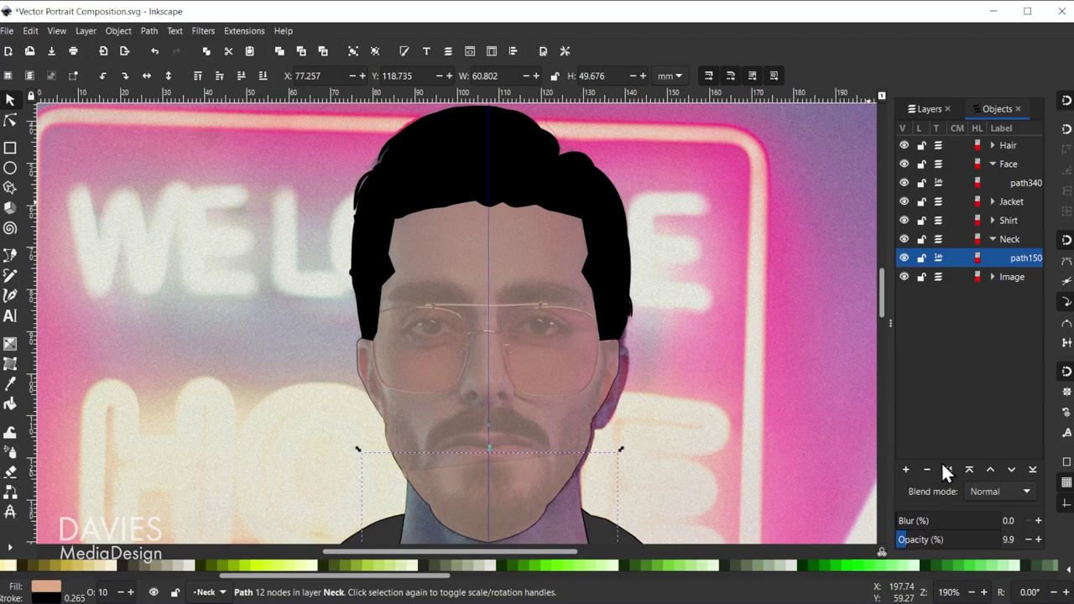
Trace the left eyebrow on the Face layer as a closed path about 22 mm wide and 6 mm high
left_click(1016, 183)
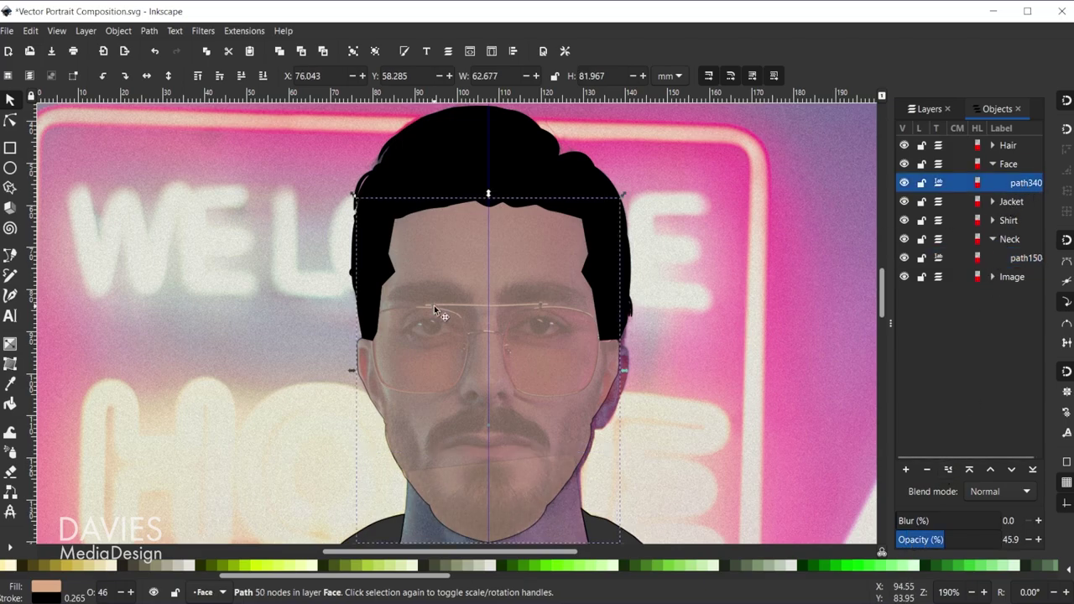
key("b")
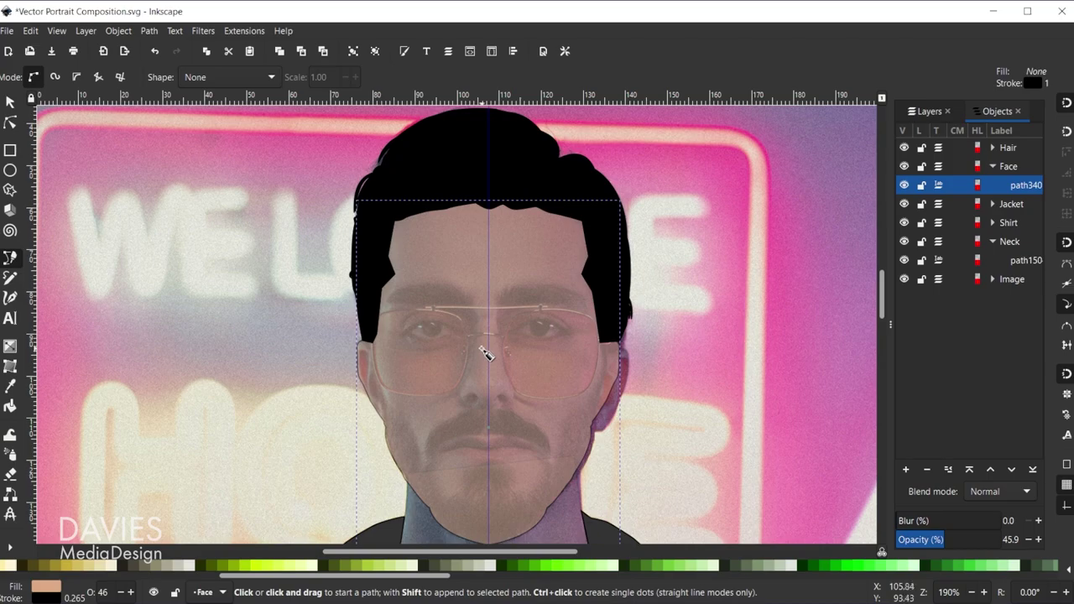
key("plus")
key("plus")
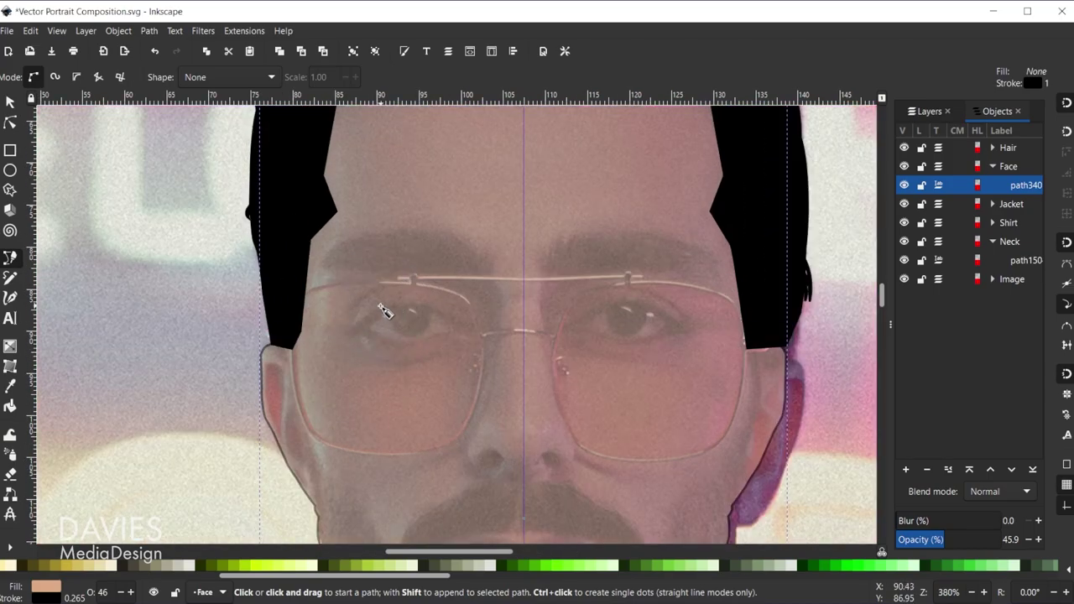
scroll(359, 329, "up", 1)
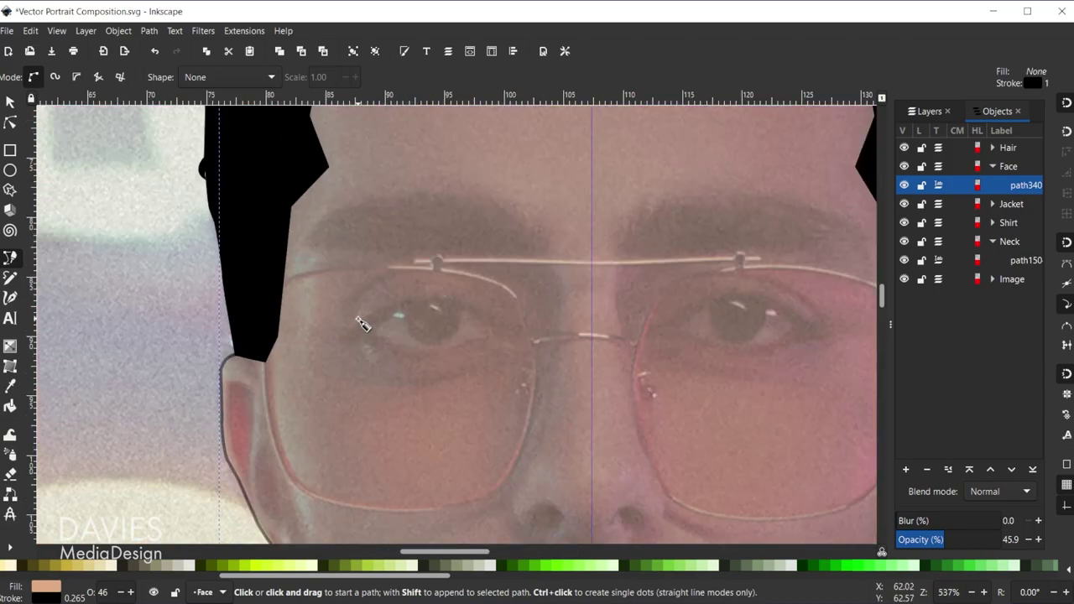
left_click(298, 246)
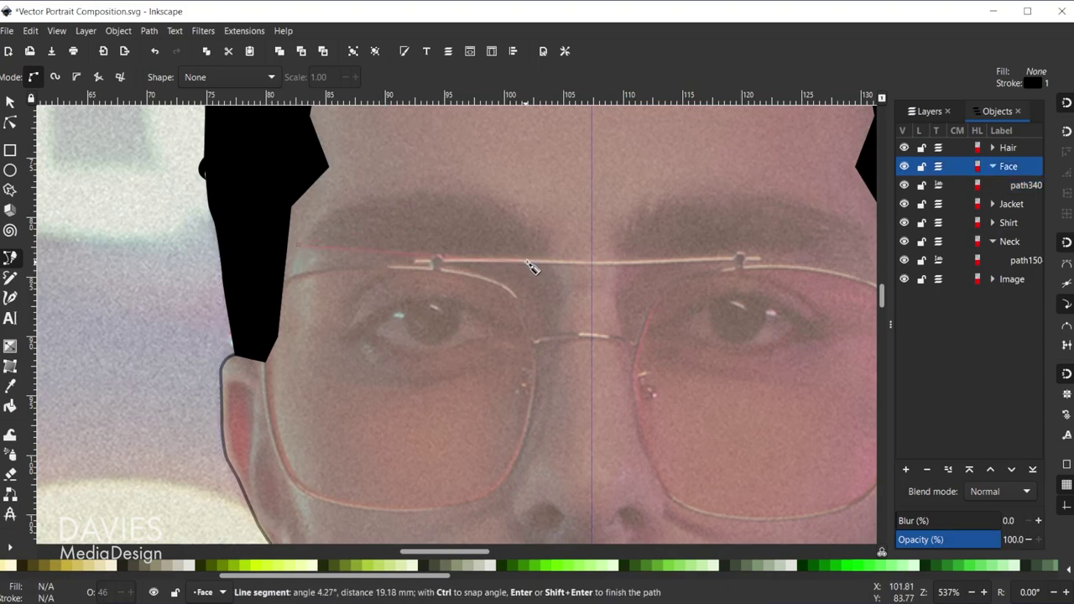
left_click_drag(530, 260, 485, 200)
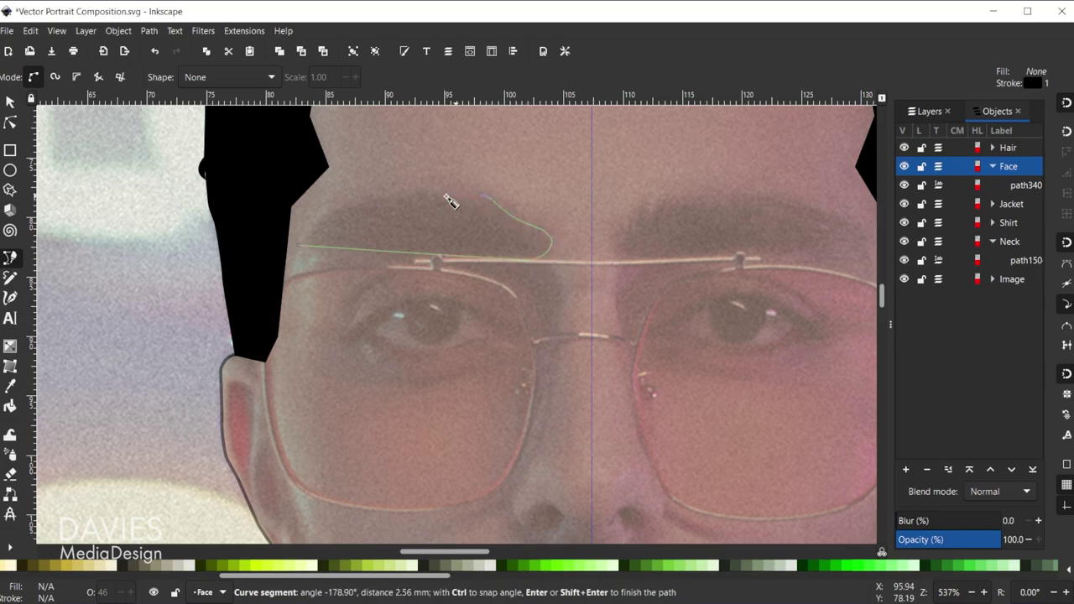
mouse_move(298, 245)
left_mouse_down()
mouse_move(243, 319)
mouse_move(265, 327)
left_mouse_up()
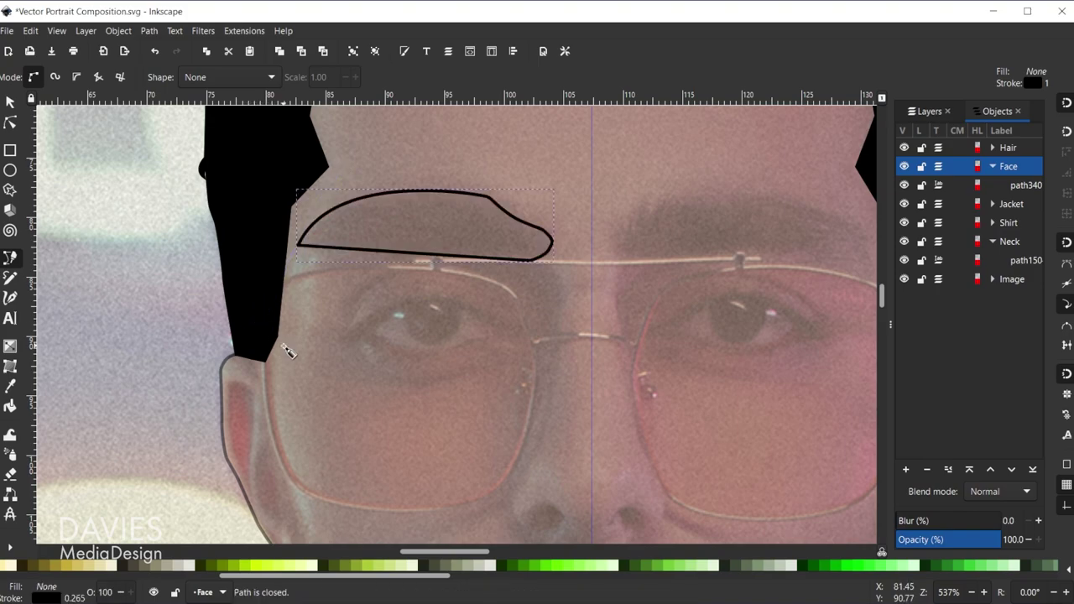
Duplicate the eyebrow outline, flip the copy horizontally, and place it over the right eyebrow
left_click(10, 101)
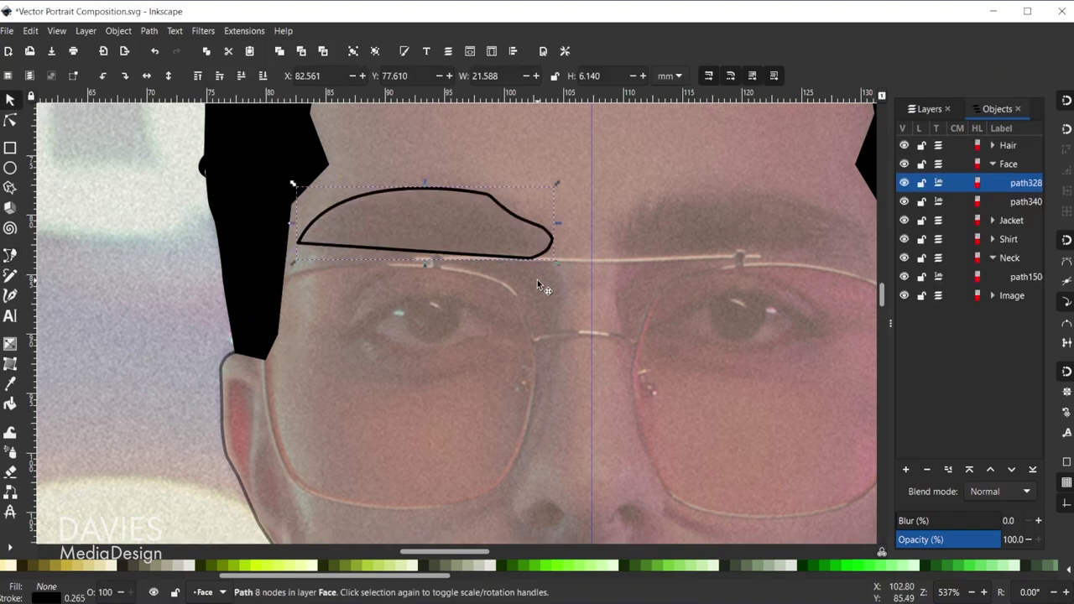
key("ctrl")
key("ctrl+d")
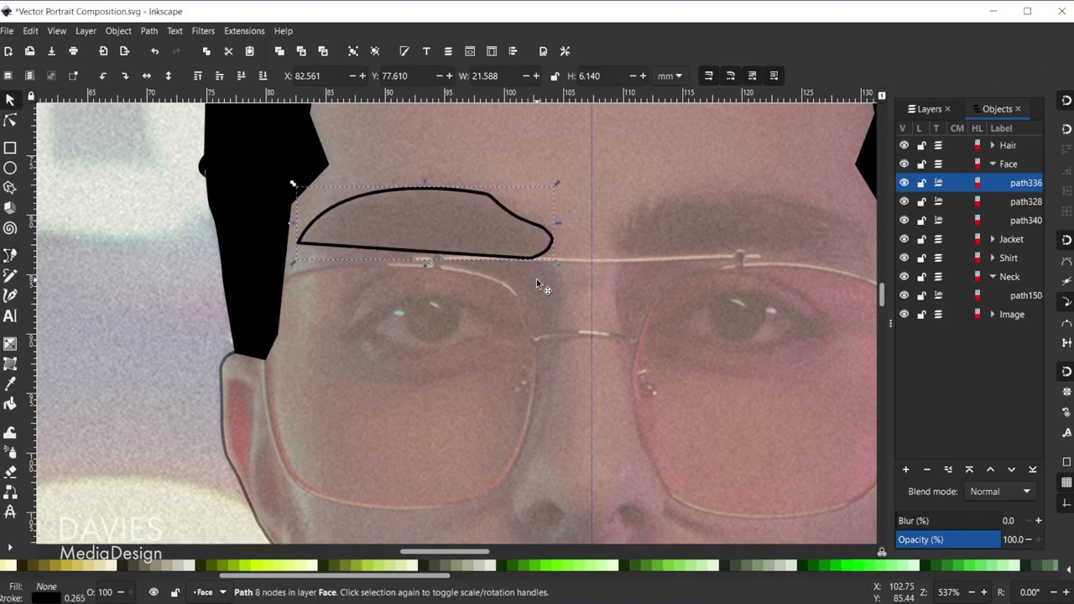
key("h")
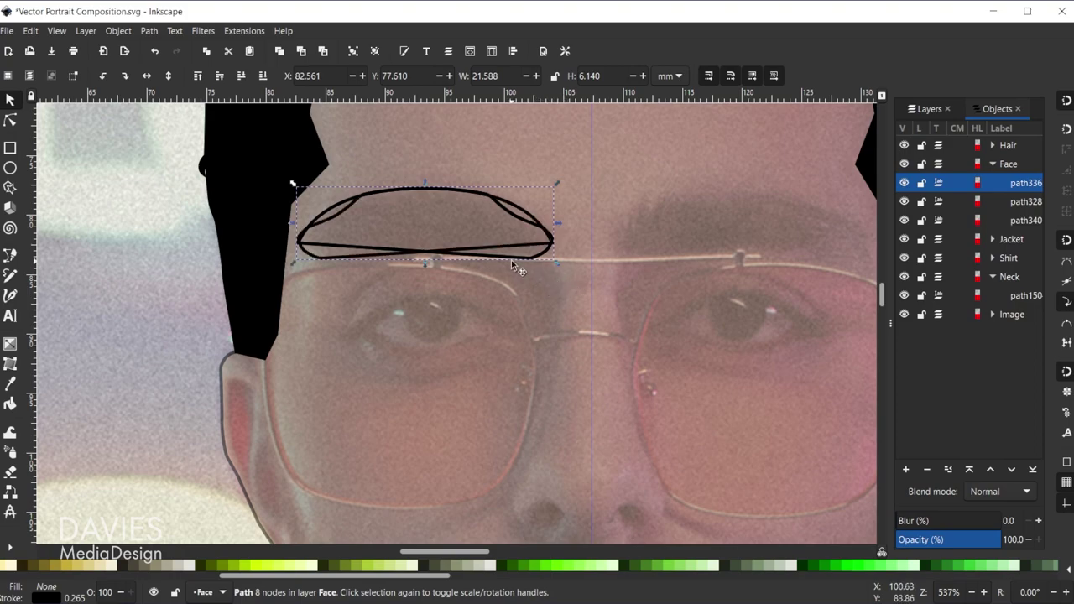
left_click_drag(503, 261, 817, 236)
key("minus")
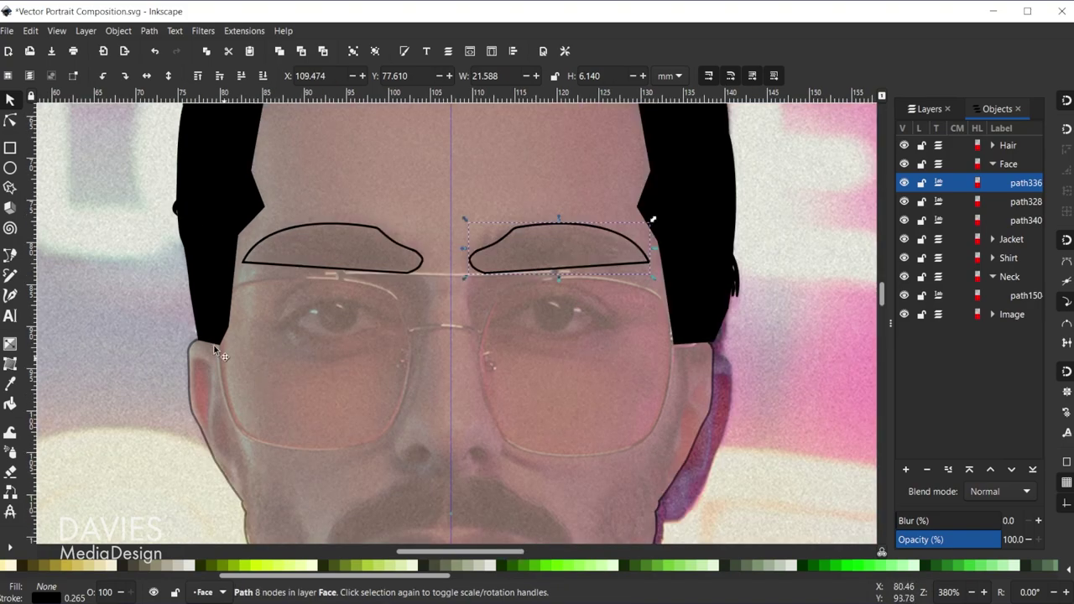
Select the Hair layer and reduce its opacity to about 10% so the photo can guide tracing the glasses
left_click(14, 255)
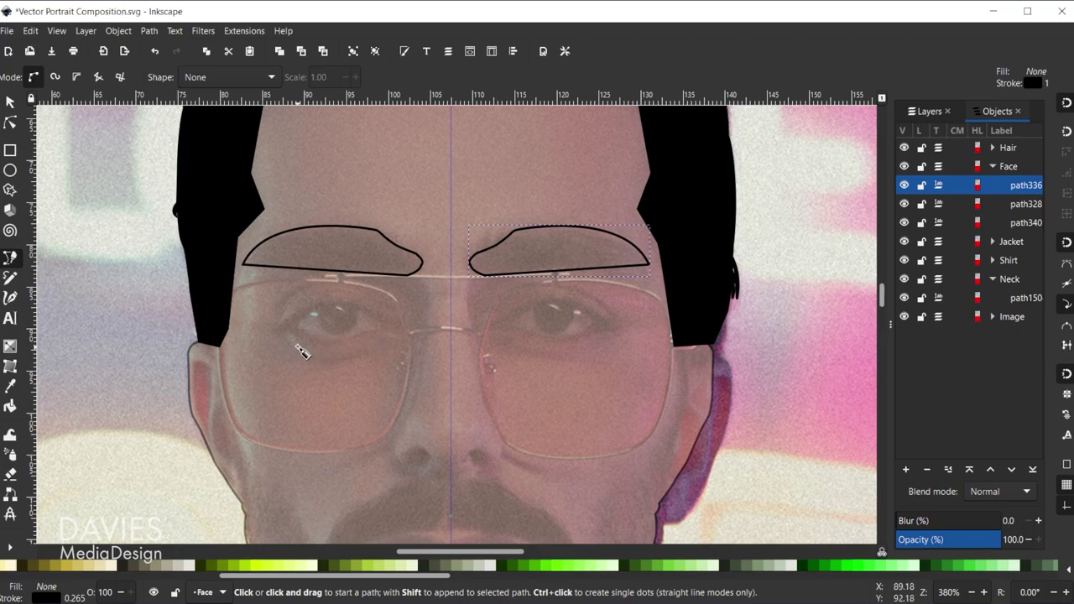
scroll(301, 339, "up", 2)
scroll(285, 337, "down", 2)
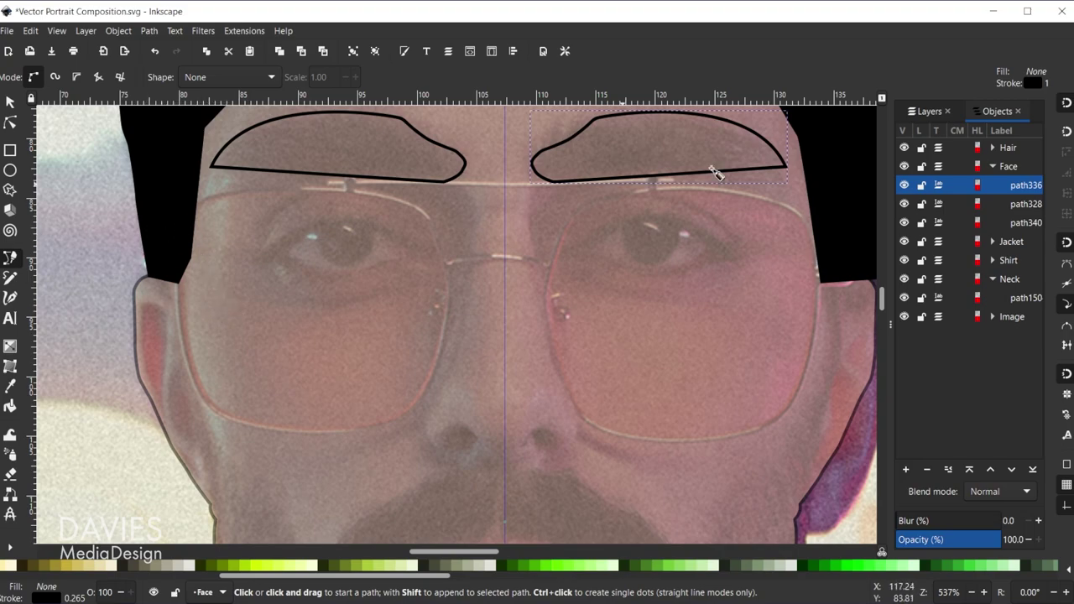
left_click(1003, 148)
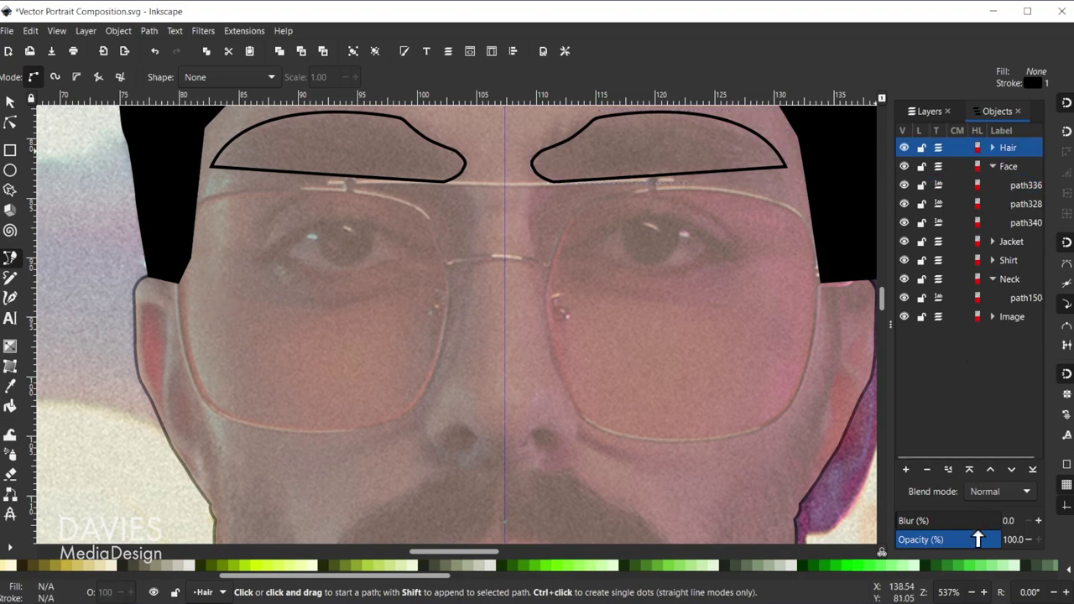
left_click_drag(980, 540, 906, 543)
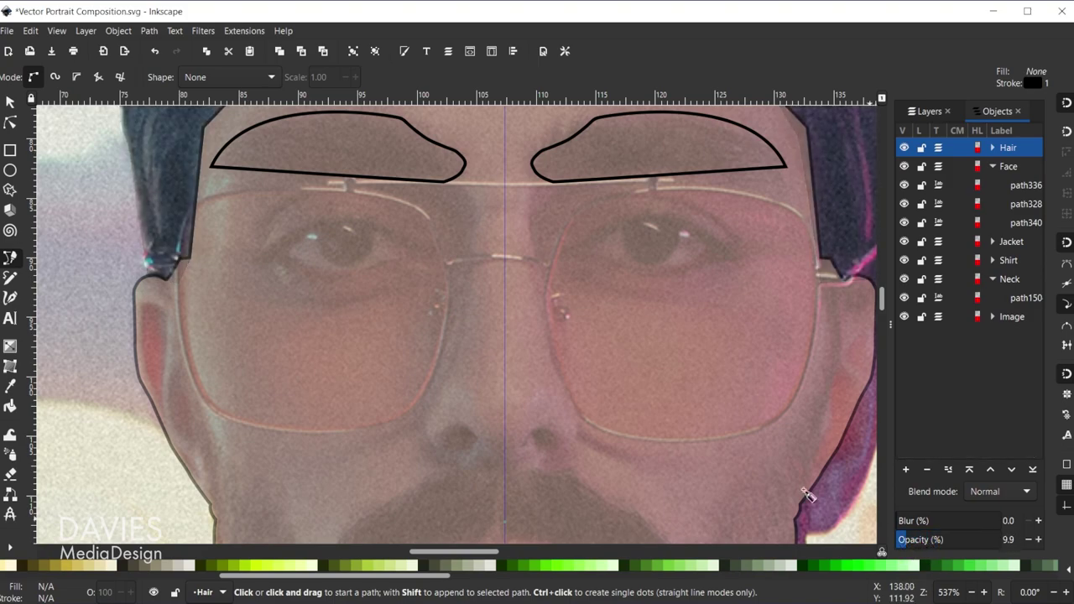
Trace the left lens frame of the glasses on the Face layer as a closed curved path
left_click(1012, 168)
scroll(163, 267, "up", 1)
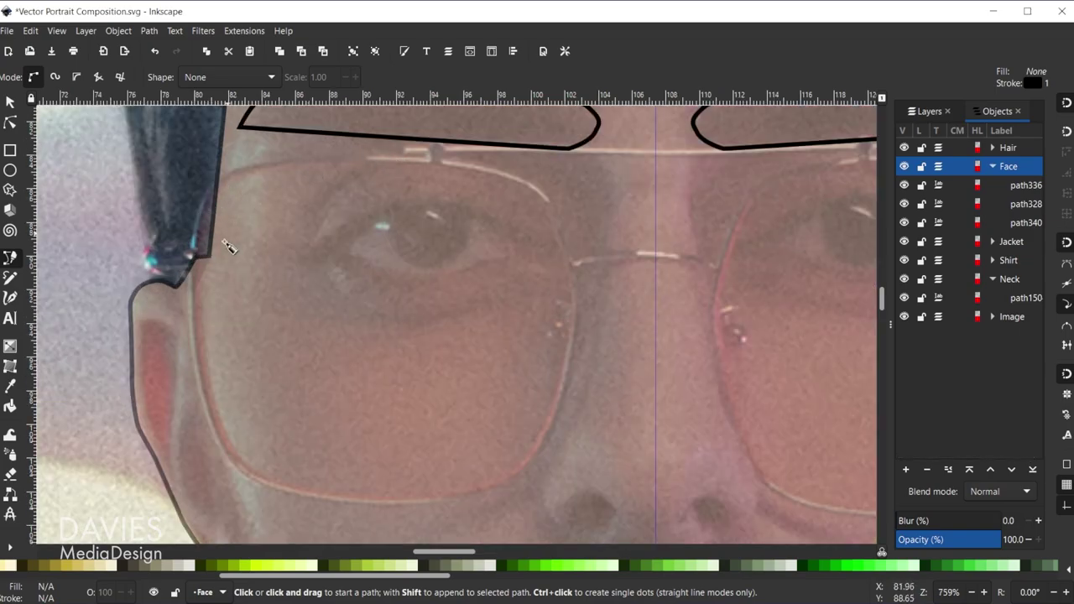
left_click(224, 453)
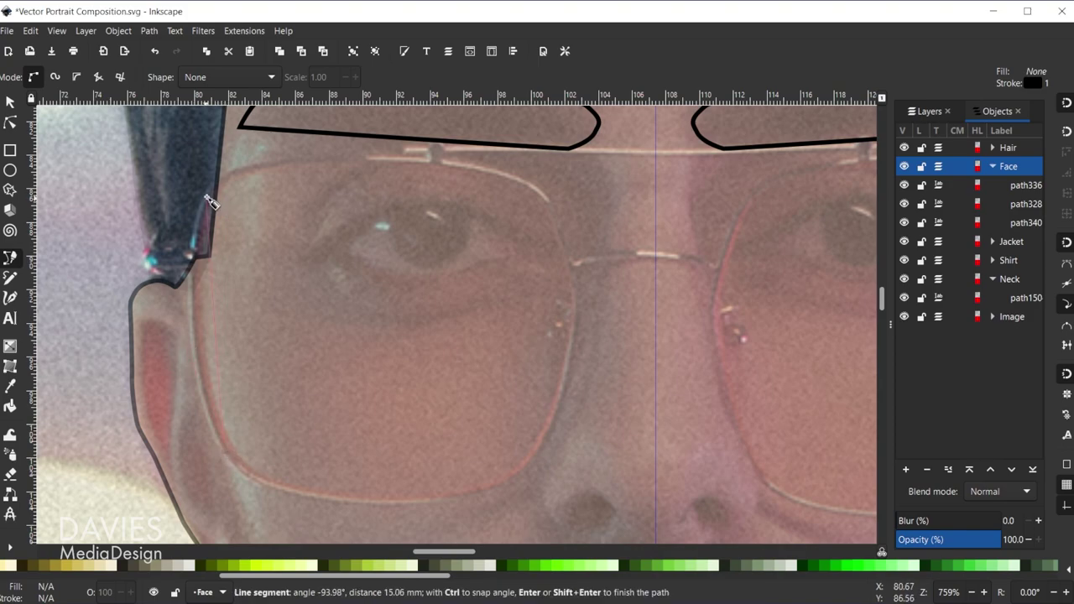
left_click_drag(214, 193, 238, 173)
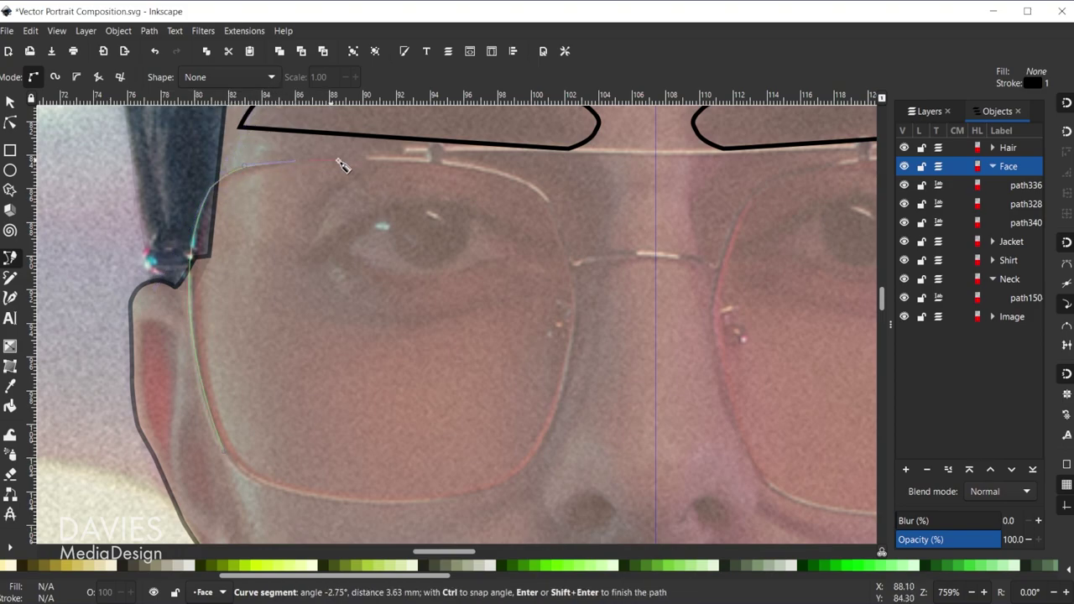
left_click_drag(541, 197, 562, 218)
left_click_drag(582, 310, 583, 307)
left_click_drag(520, 477, 362, 509)
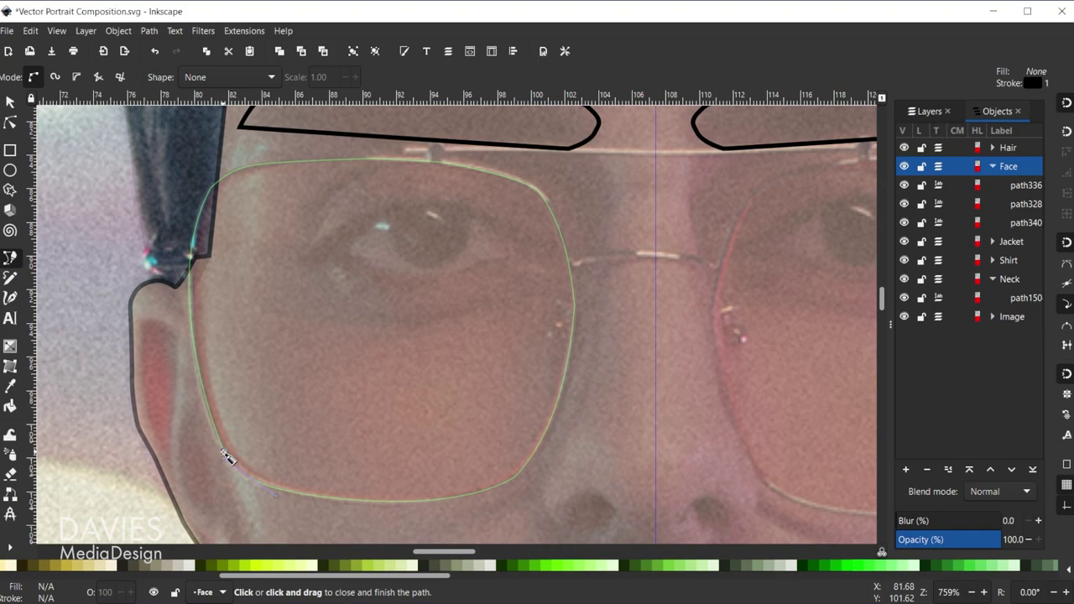
left_click(223, 453)
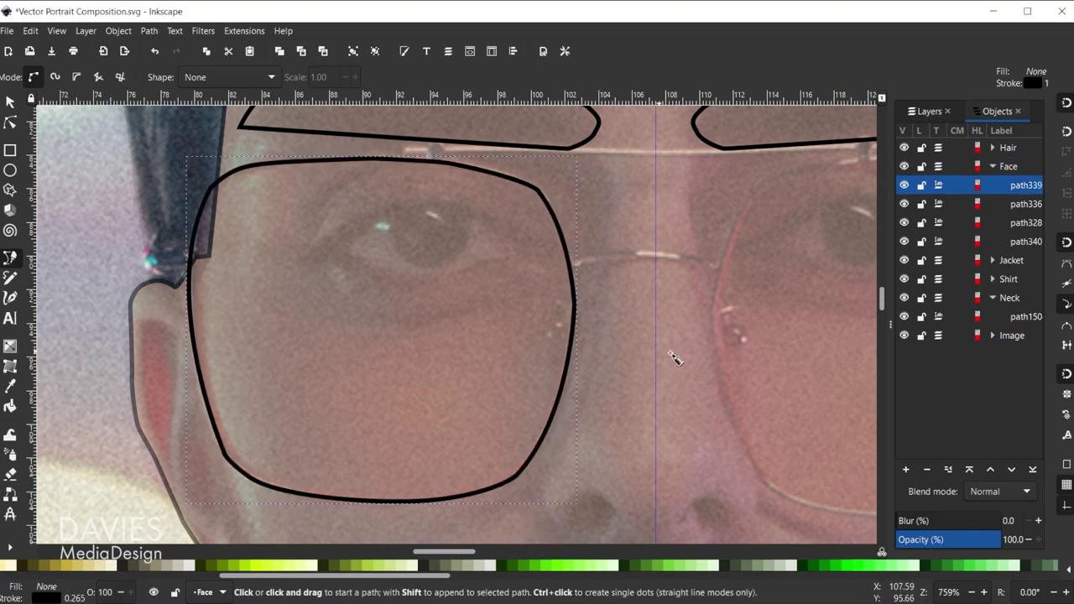
Draw the left half of the glasses' bridge as a curve about 5.2 mm wide from the lens frame to the centre guide
scroll(675, 358, "down", 1)
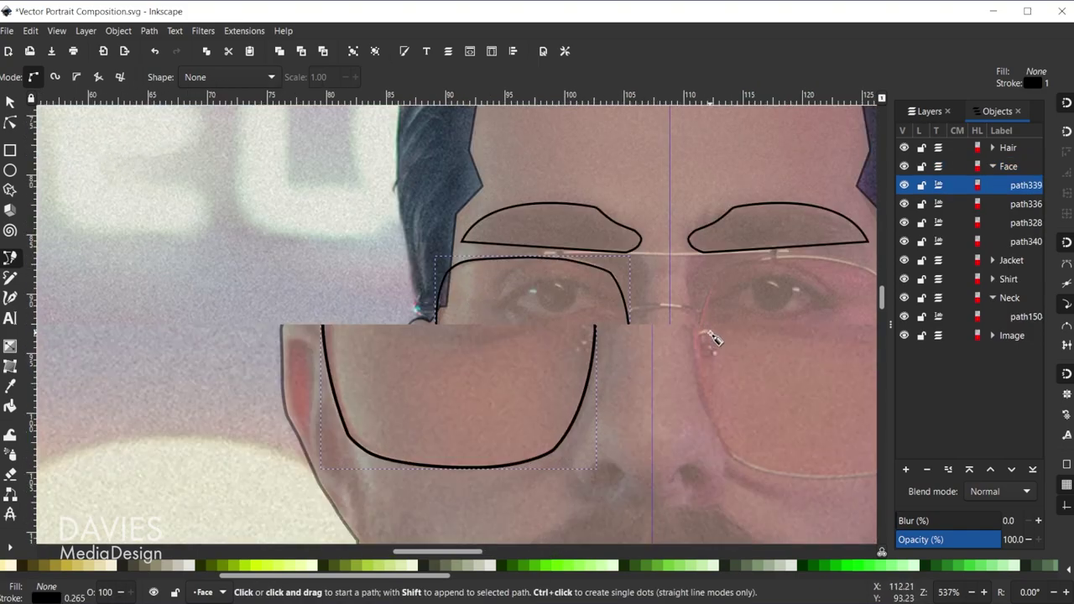
scroll(711, 338, "up", 1)
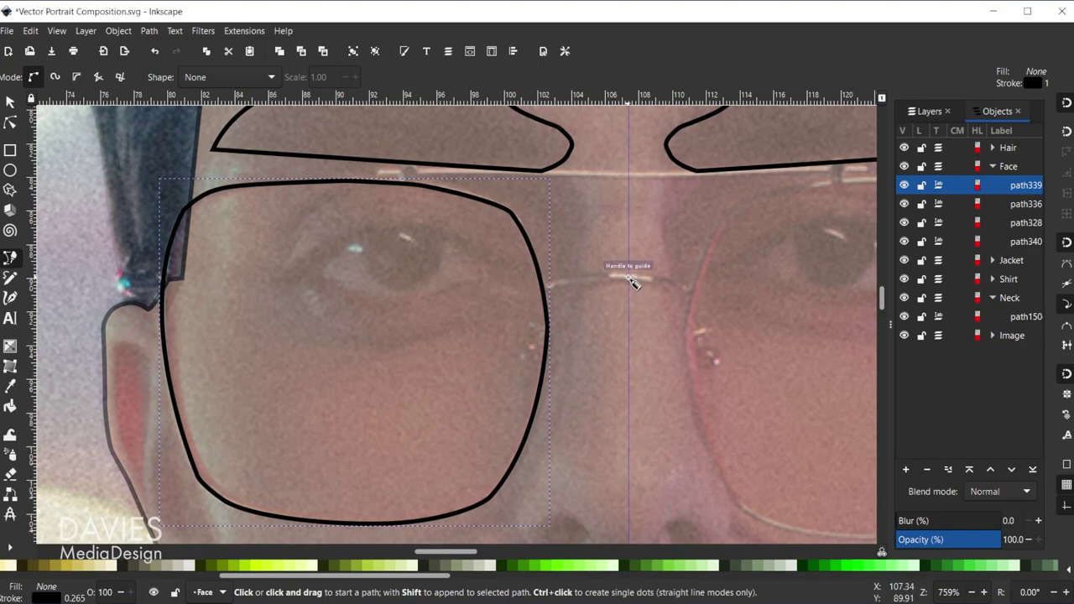
left_click(542, 287)
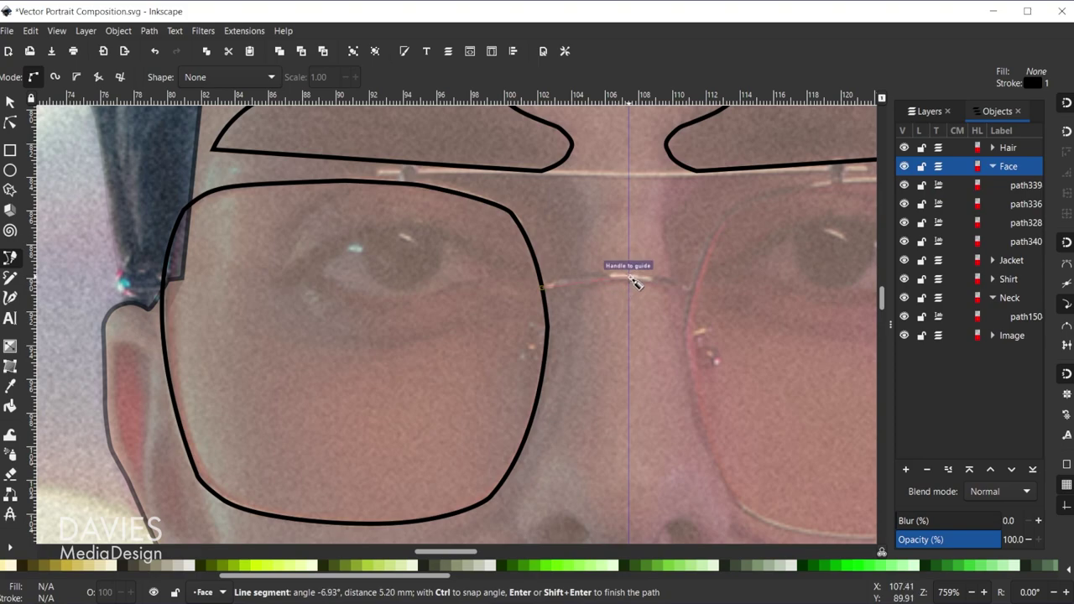
left_click_drag(633, 281, 693, 285)
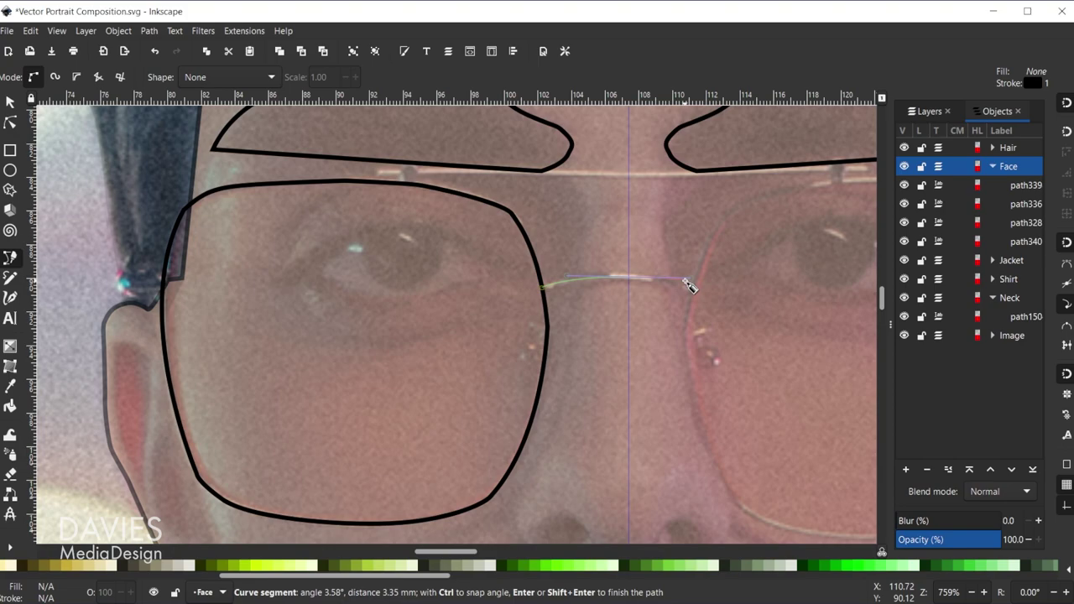
left_click(10, 102)
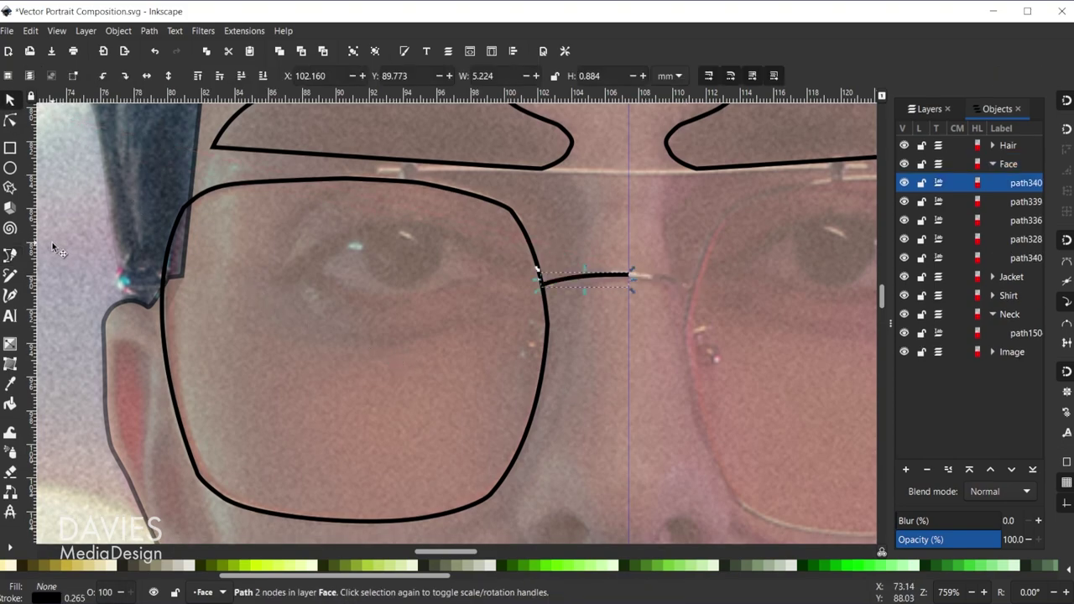
left_click(10, 254)
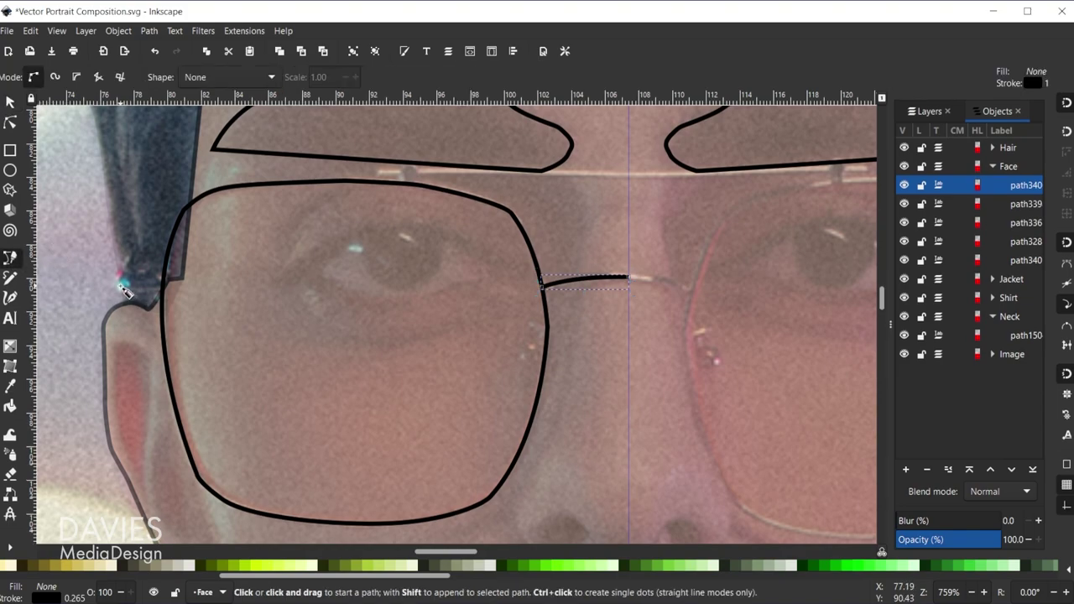
left_click(120, 285)
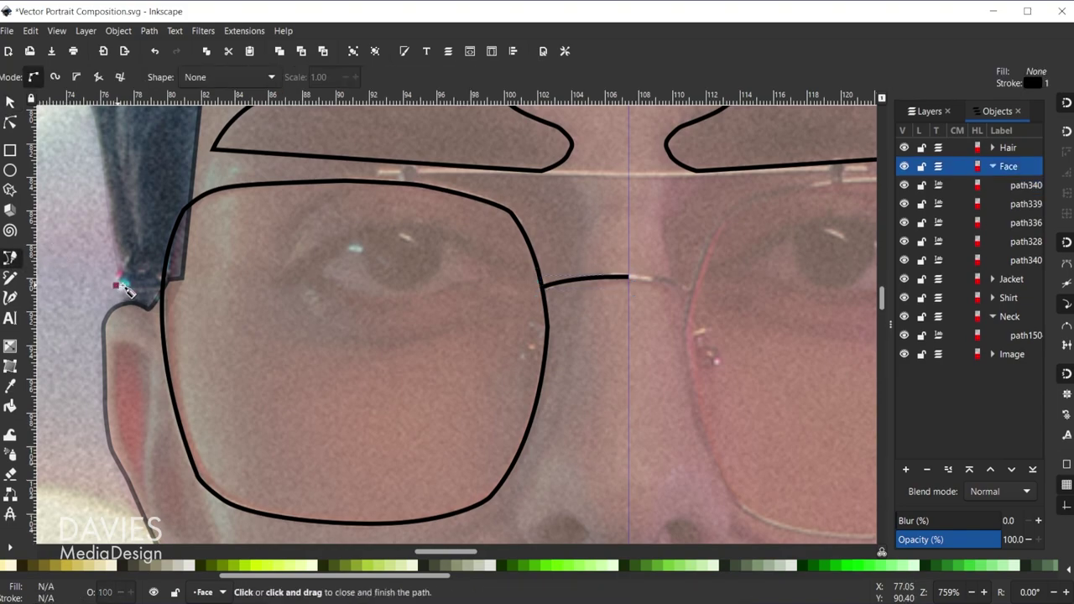
left_click_drag(161, 280, 215, 275)
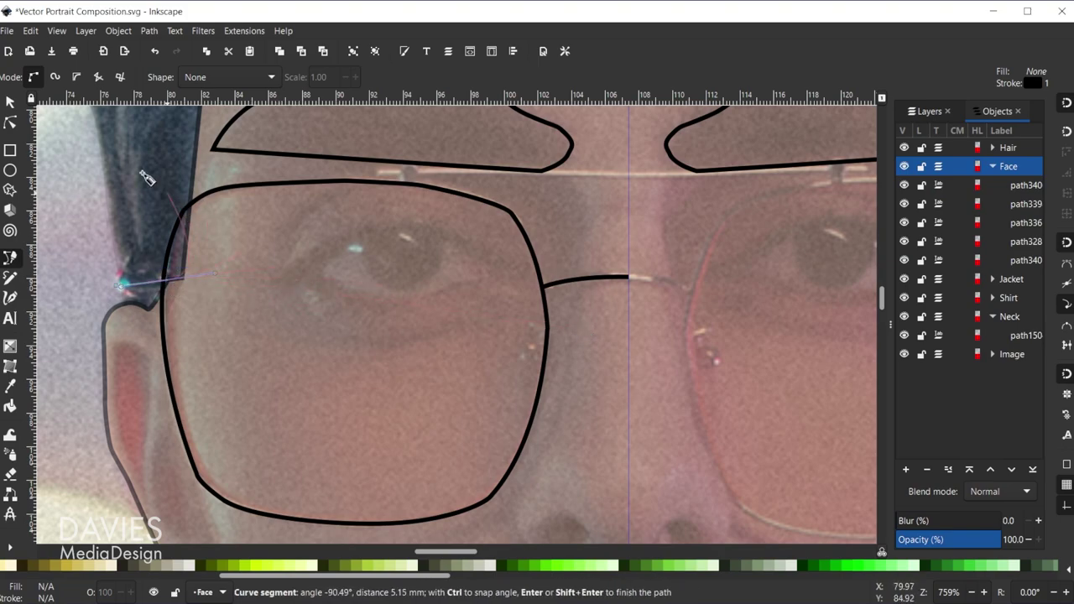
left_click(10, 101)
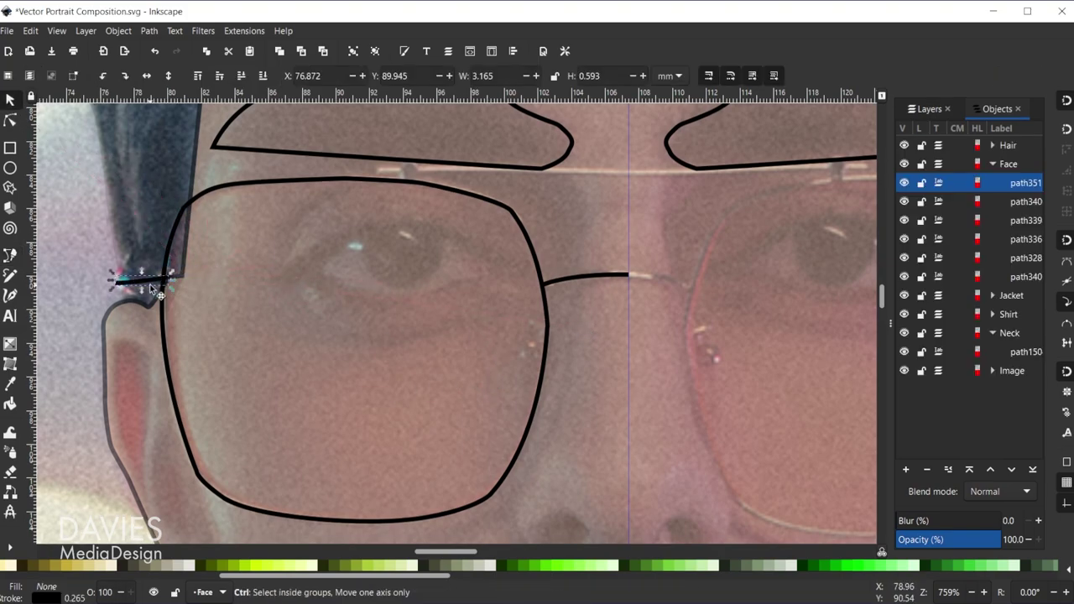
key("ctrl+z")
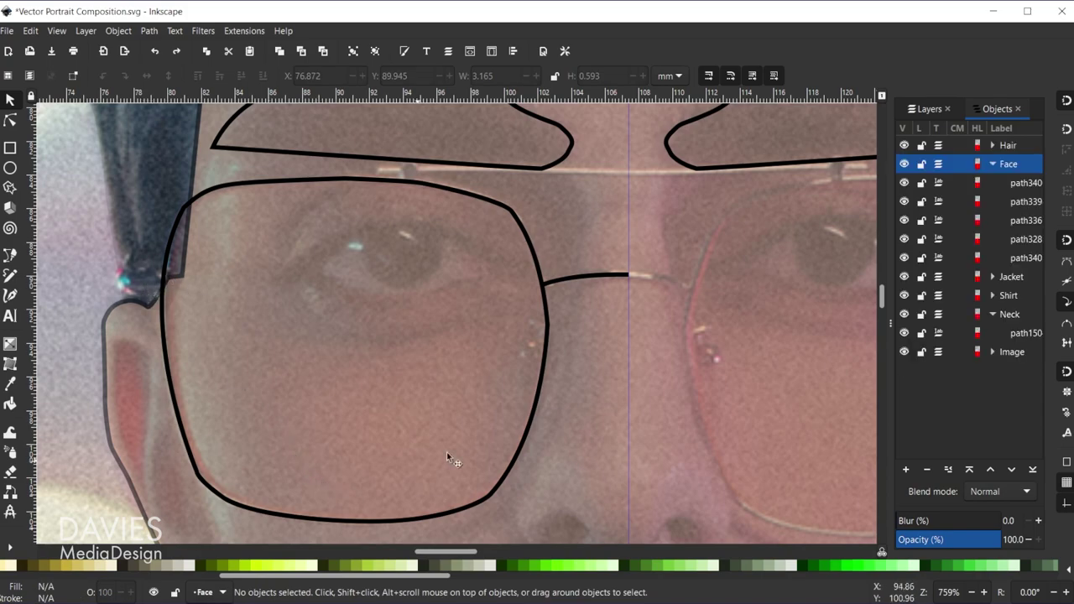
Trace the small arched bracket above the left lens frame as a closed path on the Face layer
scroll(694, 444, "down", 2)
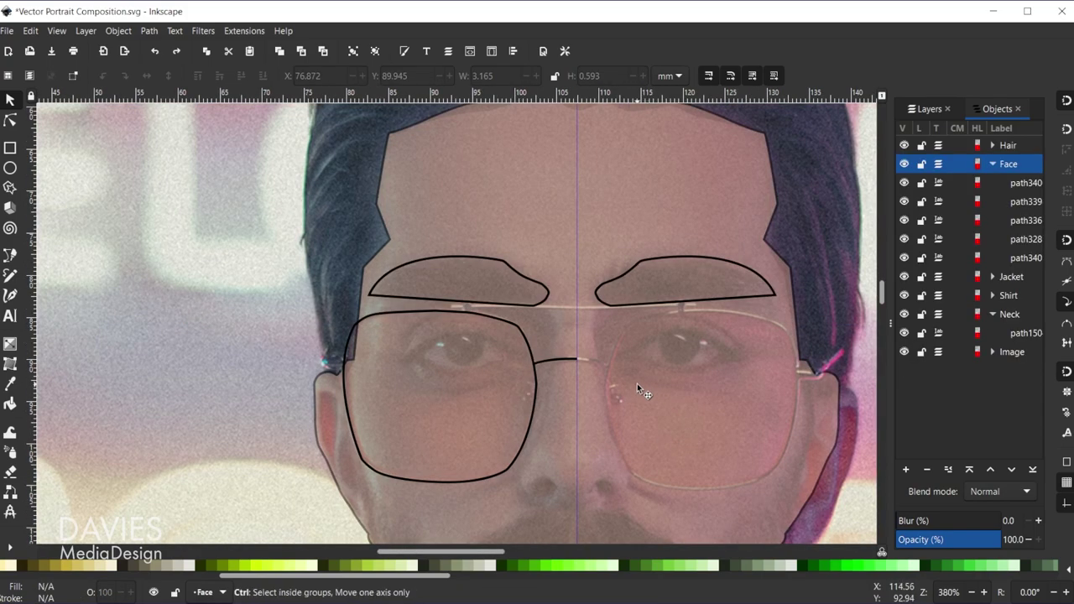
scroll(636, 383, "up", 2)
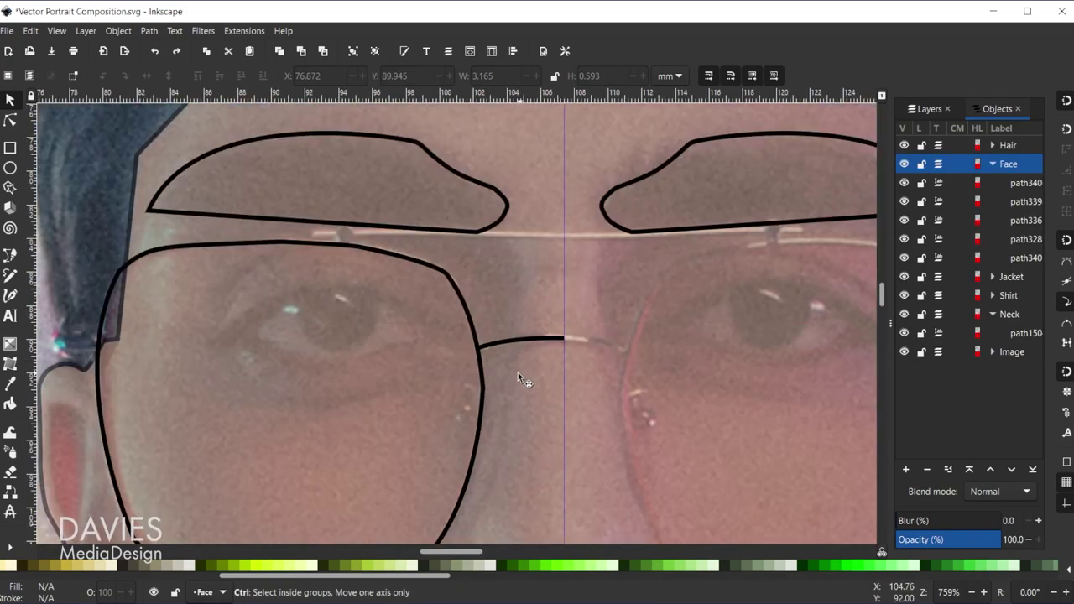
left_click(475, 338)
left_click(528, 272)
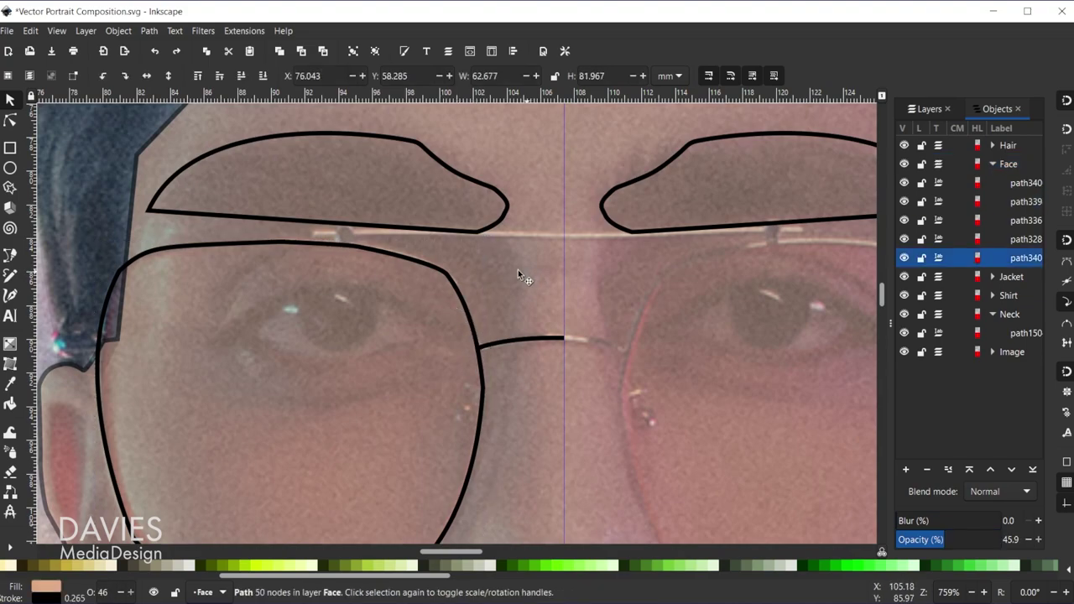
left_click(11, 256)
scroll(352, 232, "up", 2)
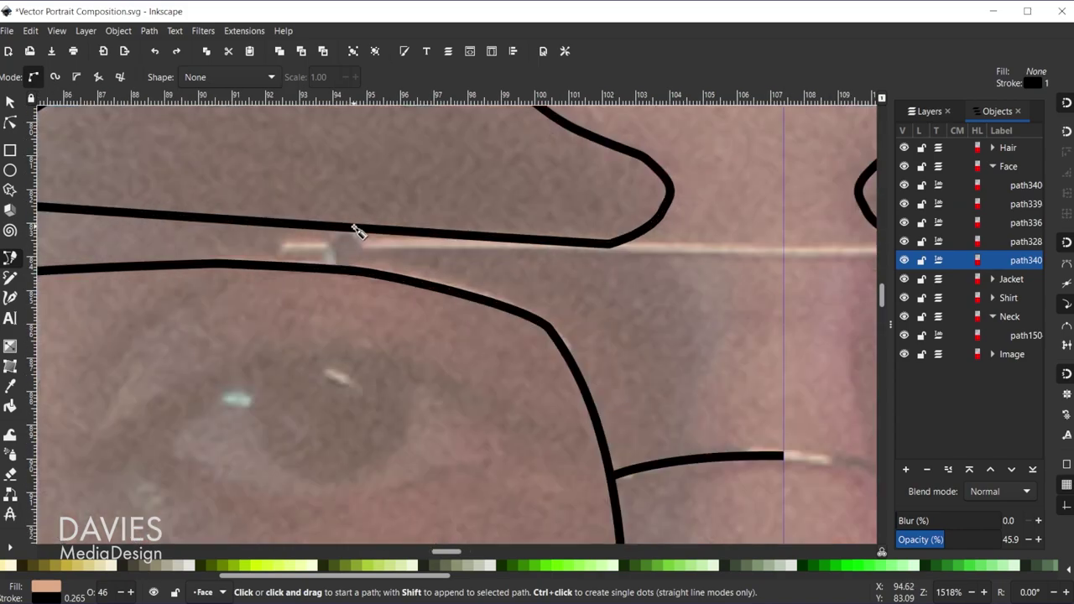
left_click(331, 265)
left_click_drag(344, 232, 364, 234)
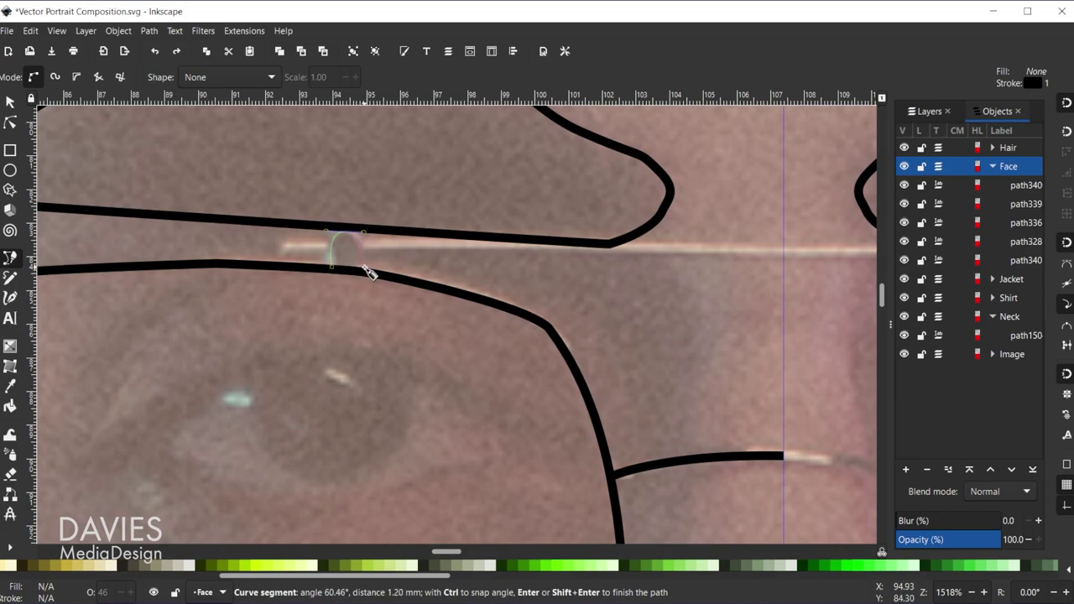
left_click_drag(362, 272, 334, 271)
left_click(334, 270)
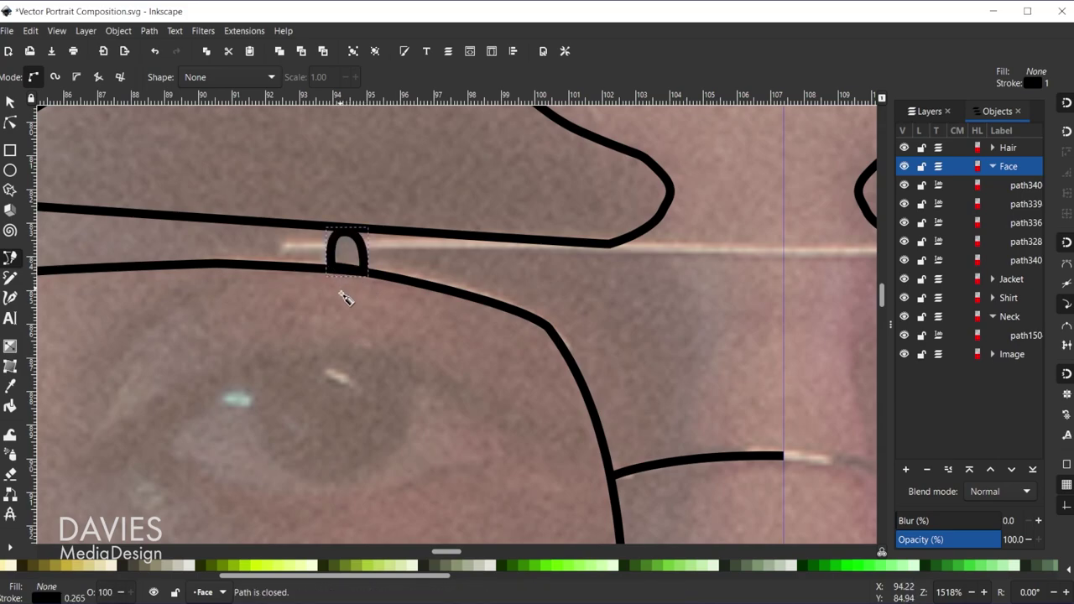
Draw the left half of the glasses' top bar as a line about 14.9 mm long, ending at the centre guide
left_click(283, 247)
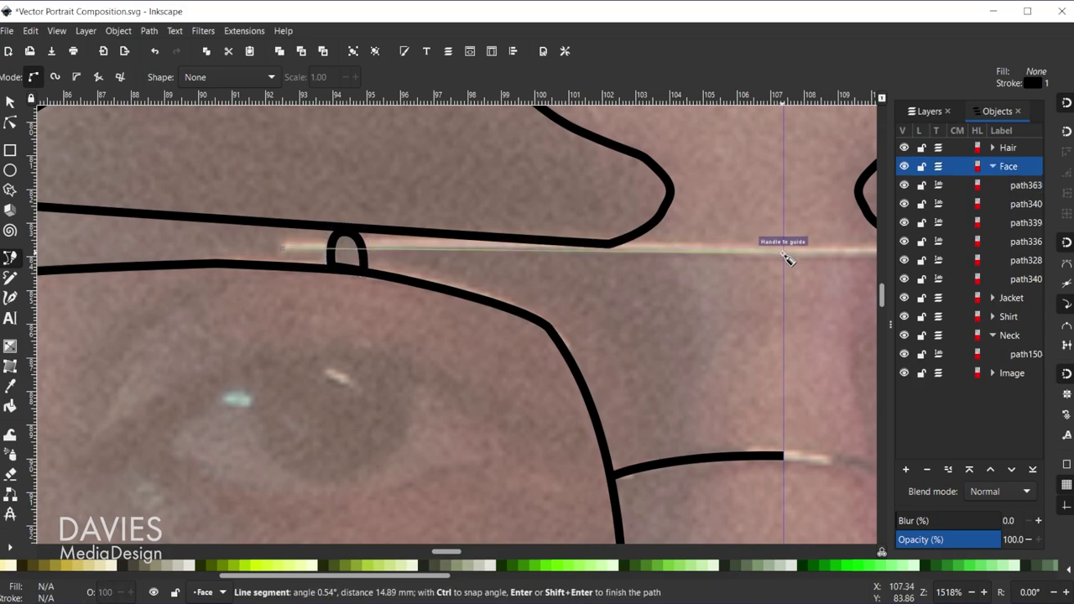
left_click(786, 254)
left_click_drag(787, 254, 873, 252)
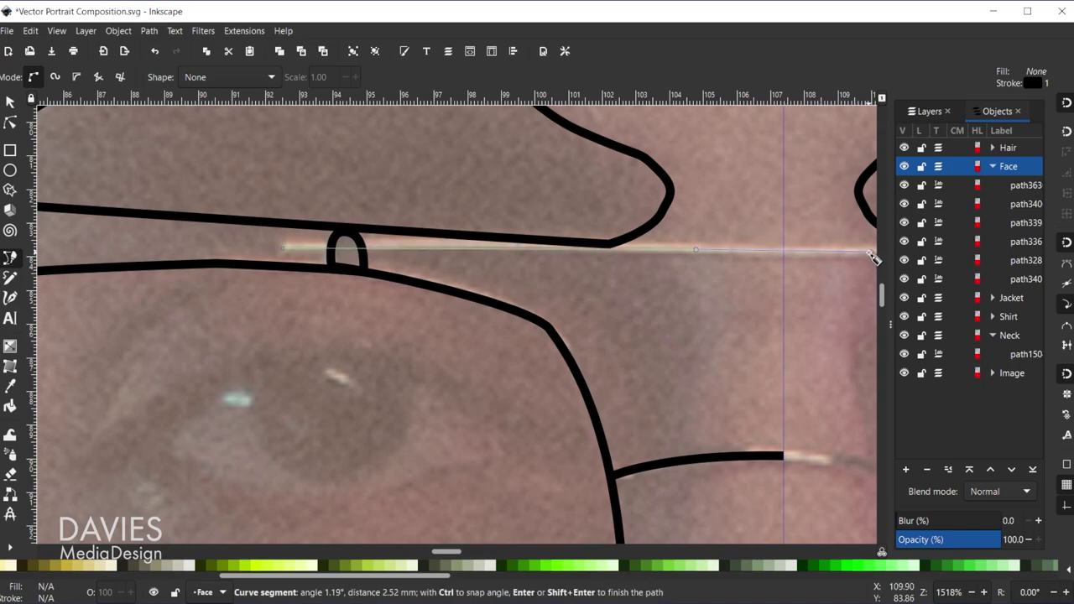
left_click(10, 101)
scroll(737, 409, "down", 3)
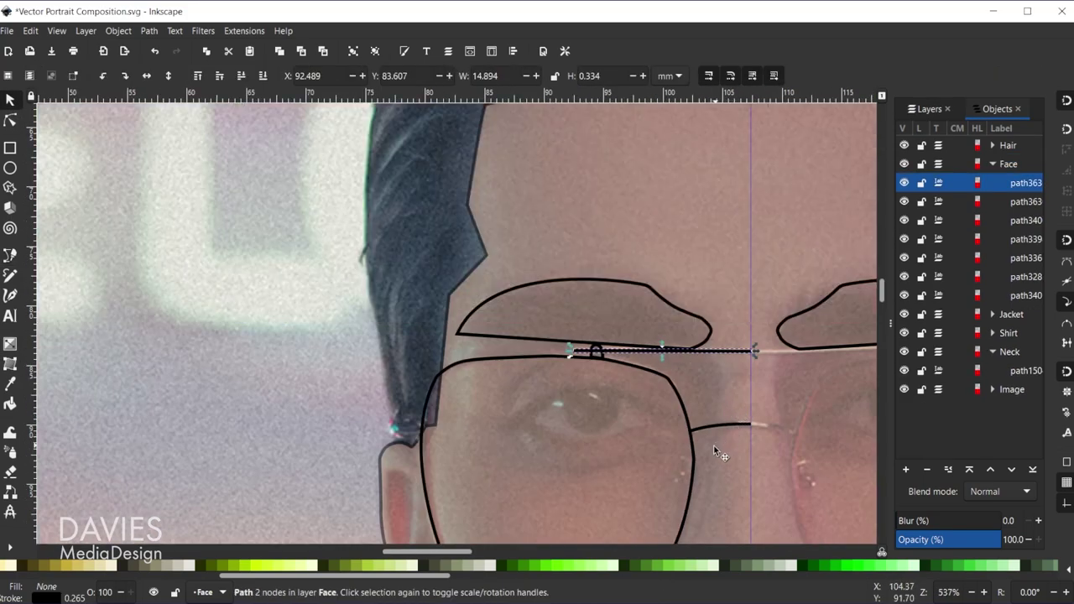
left_click(724, 220)
scroll(749, 449, "down", 3)
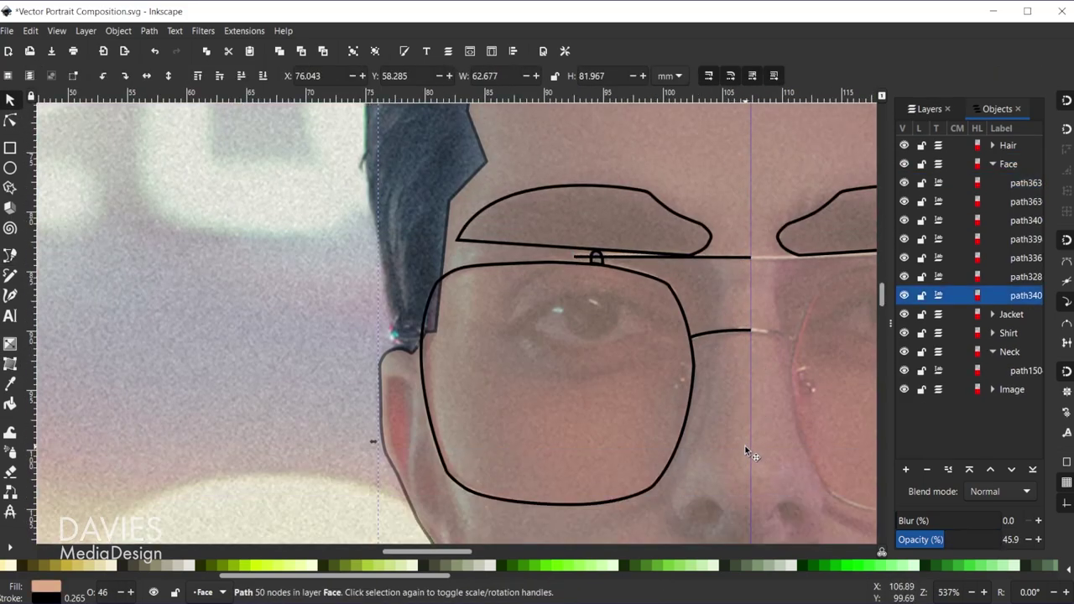
Group the left lens frame, half bridge, small bracket and half top bar of the glasses
left_click(720, 331)
left_click(672, 292, "shift")
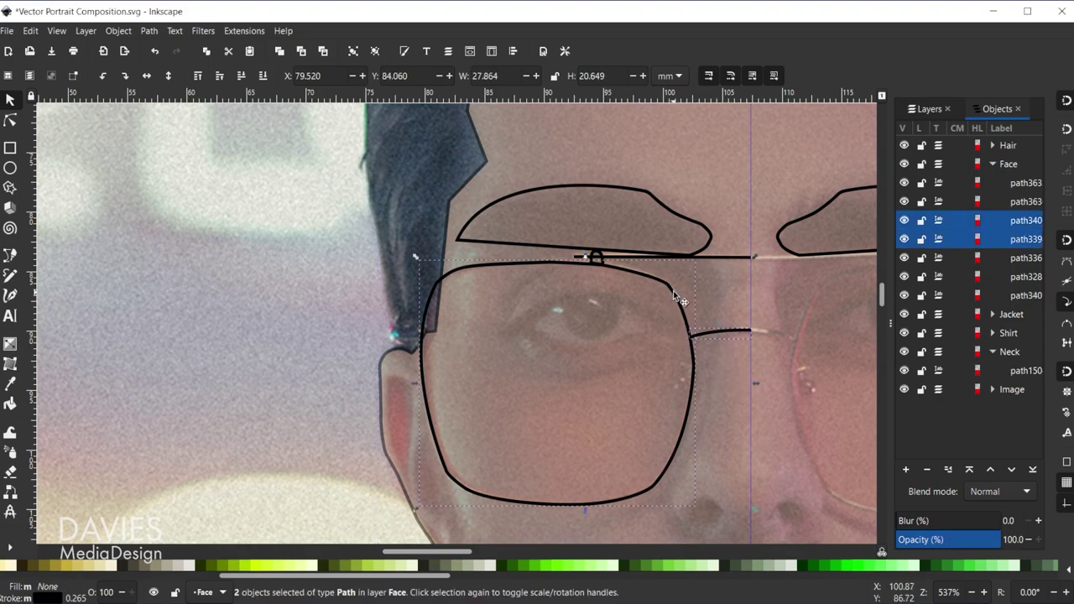
left_click(721, 257, "shift")
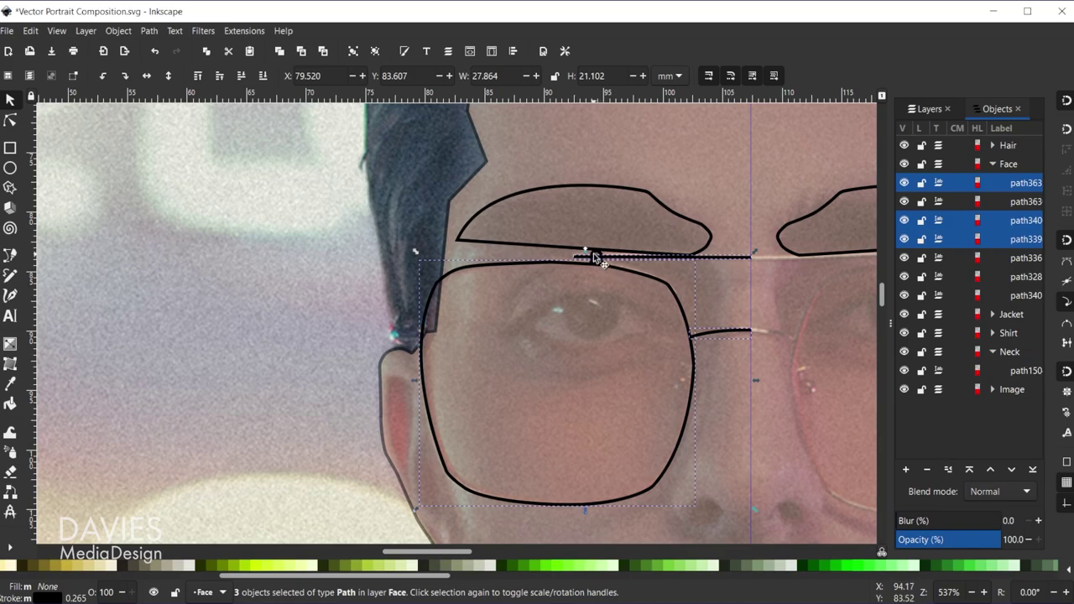
left_click(593, 253, "shift")
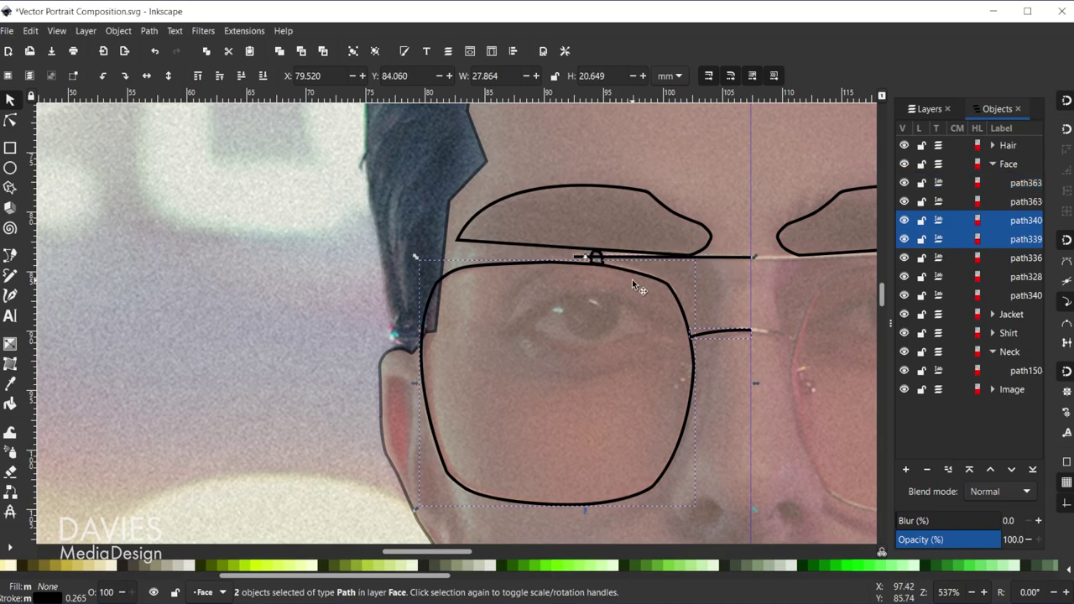
scroll(609, 256, "up", 3)
left_click(594, 259, "shift")
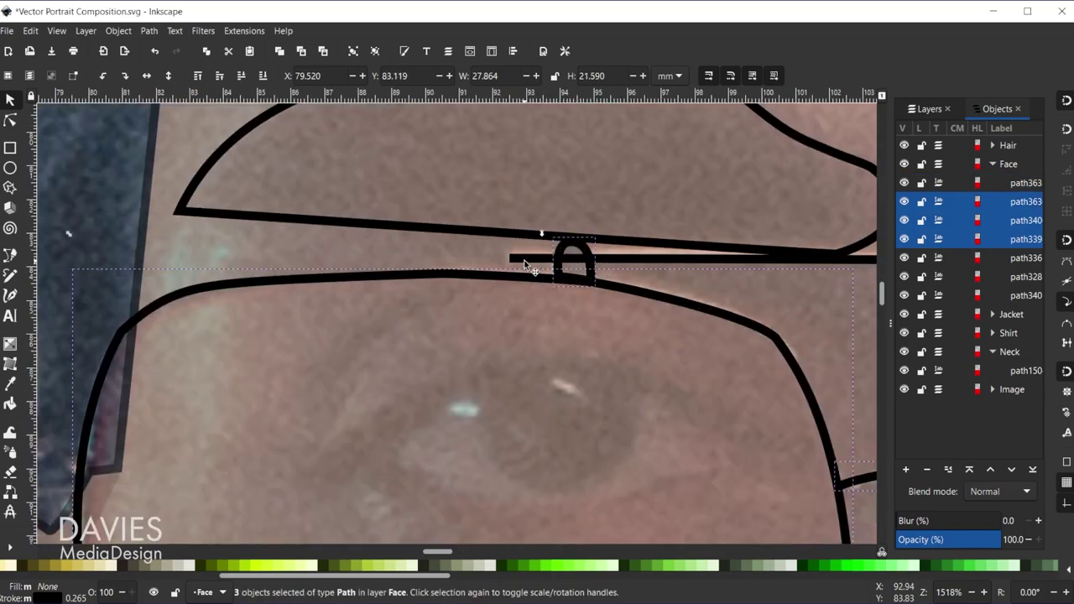
left_click(527, 259, "shift")
scroll(727, 411, "down", 4)
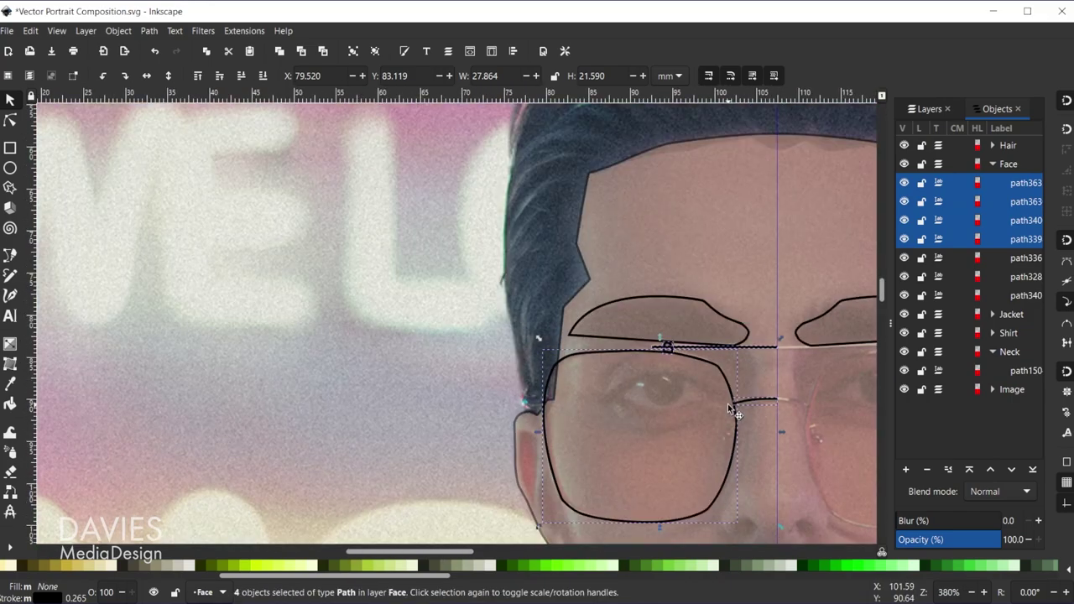
key("ctrl+g")
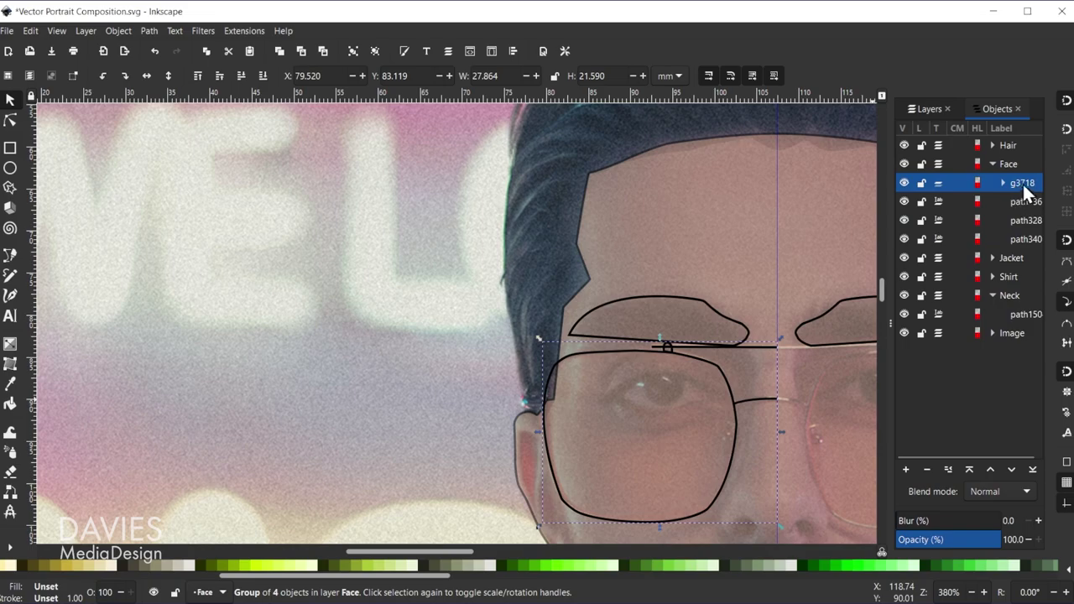
Duplicate the left glasses group, flip the copy horizontally, and place it against the centre guide over the right eye
left_click_drag(460, 552, 496, 551)
scroll(512, 425, "down", 2)
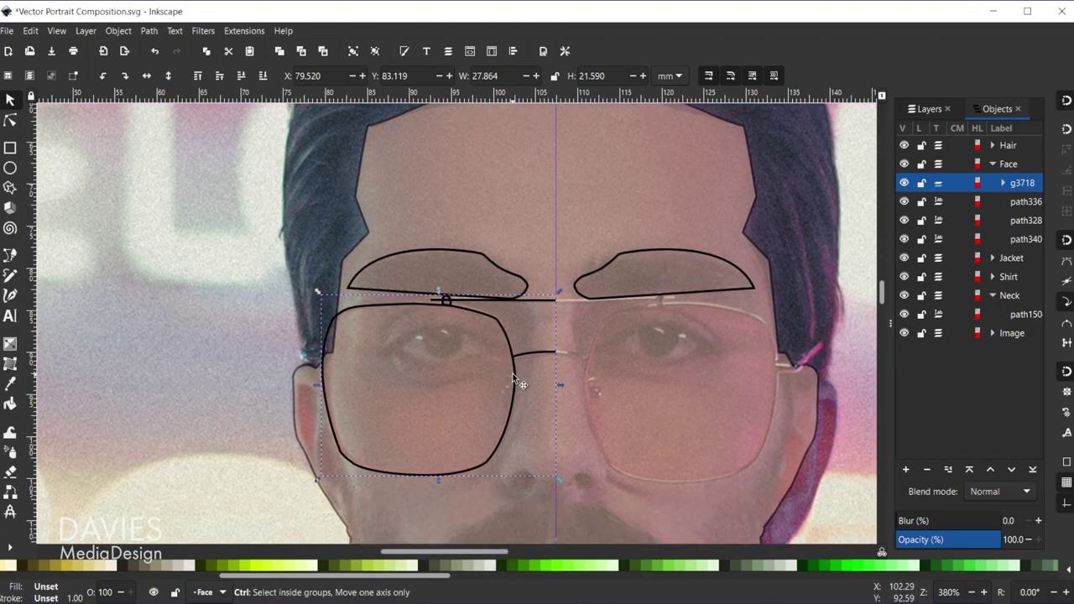
key("ctrl+d")
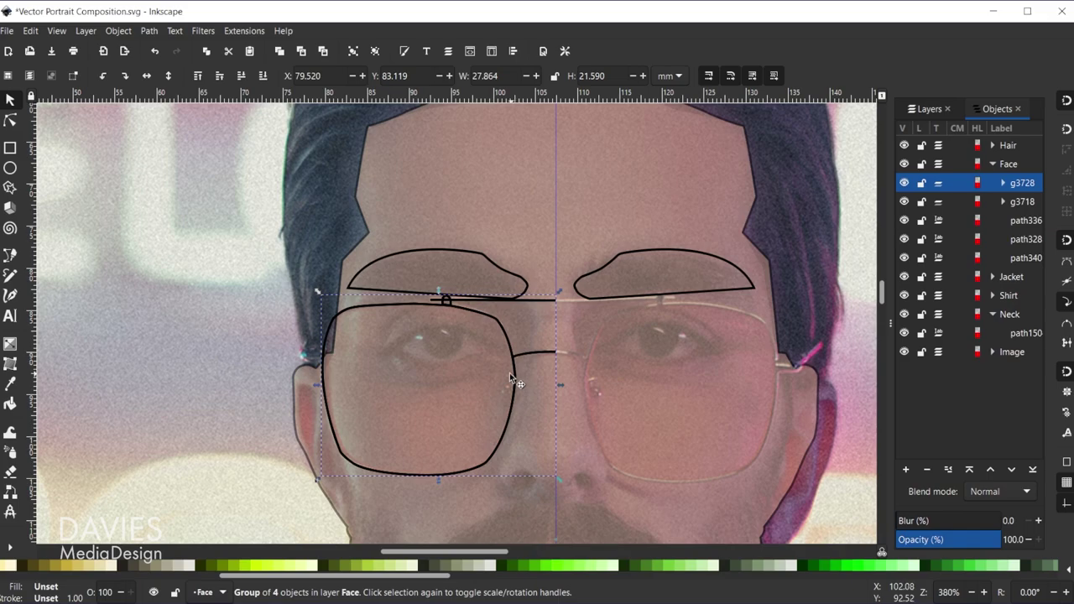
left_click(283, 349)
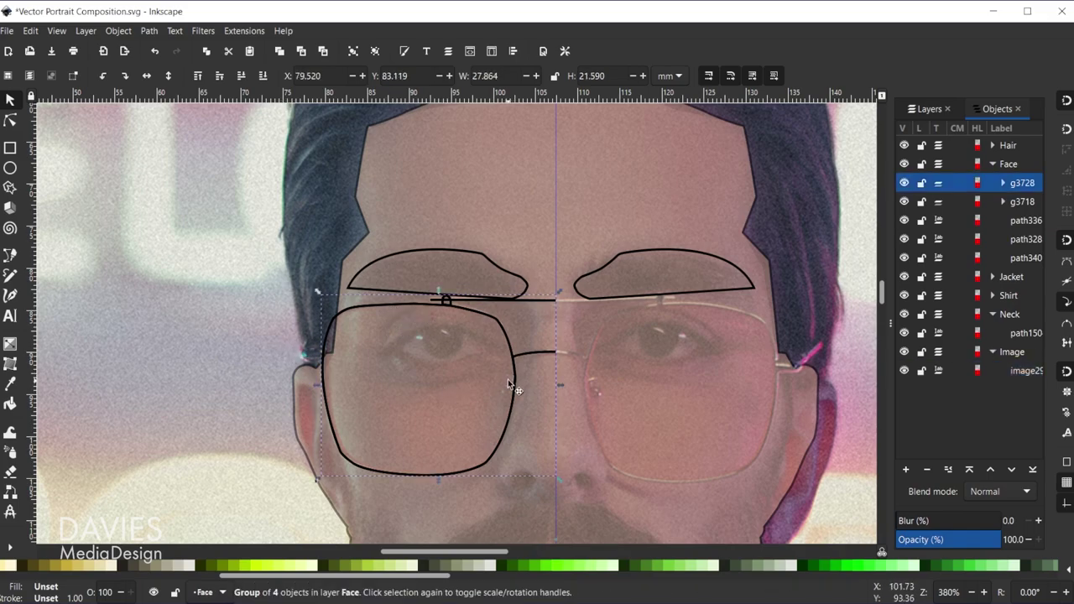
key("ctrl+d")
key("h")
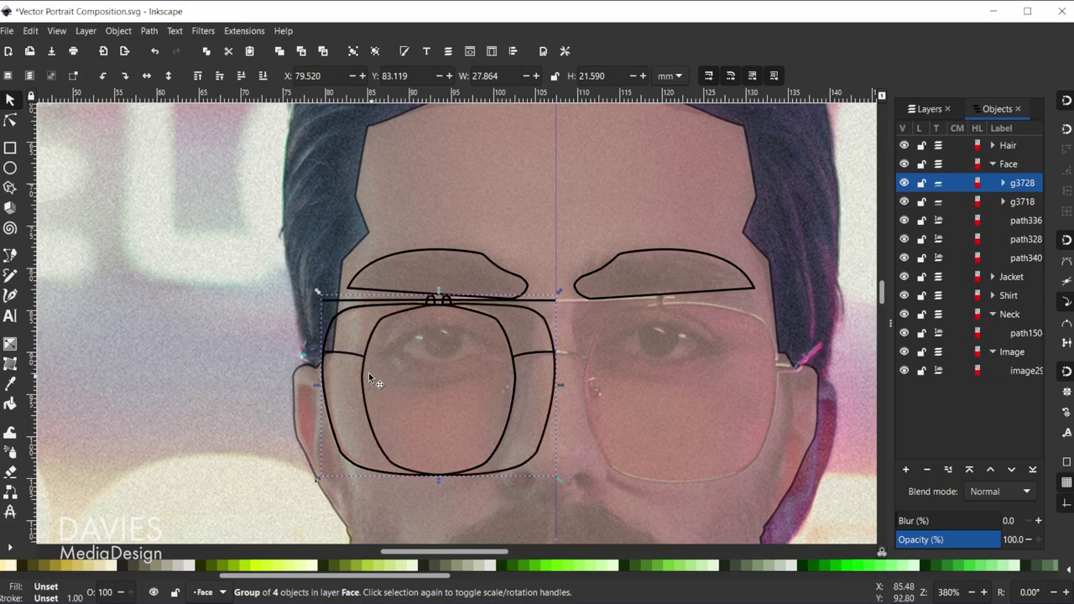
left_click_drag(363, 357, 592, 359)
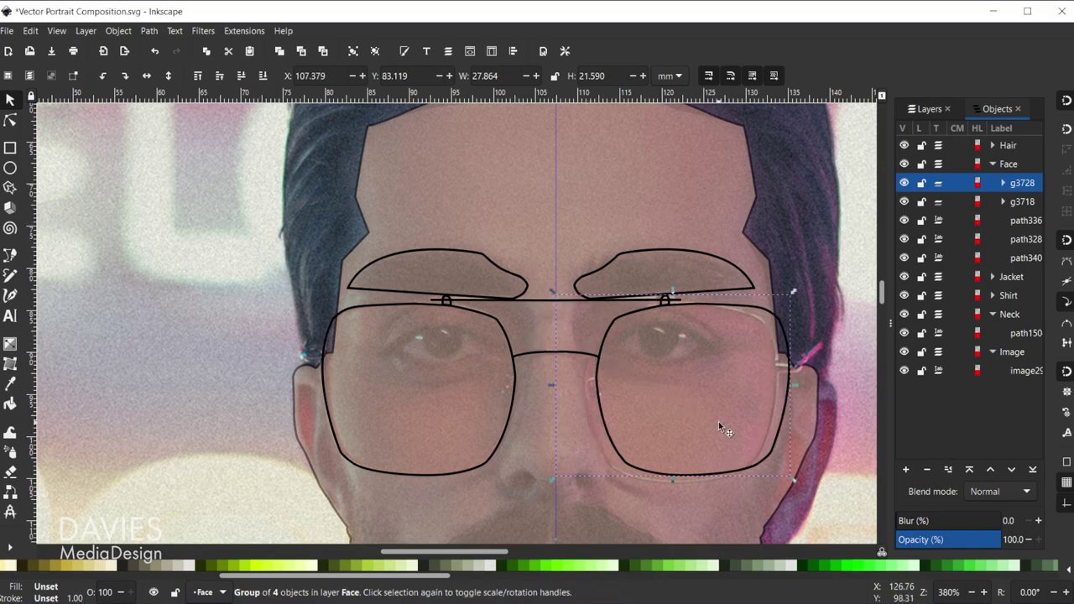
Group the left and right halves of the glasses into one object
scroll(718, 422, "down", 1)
scroll(701, 406, "up", 3)
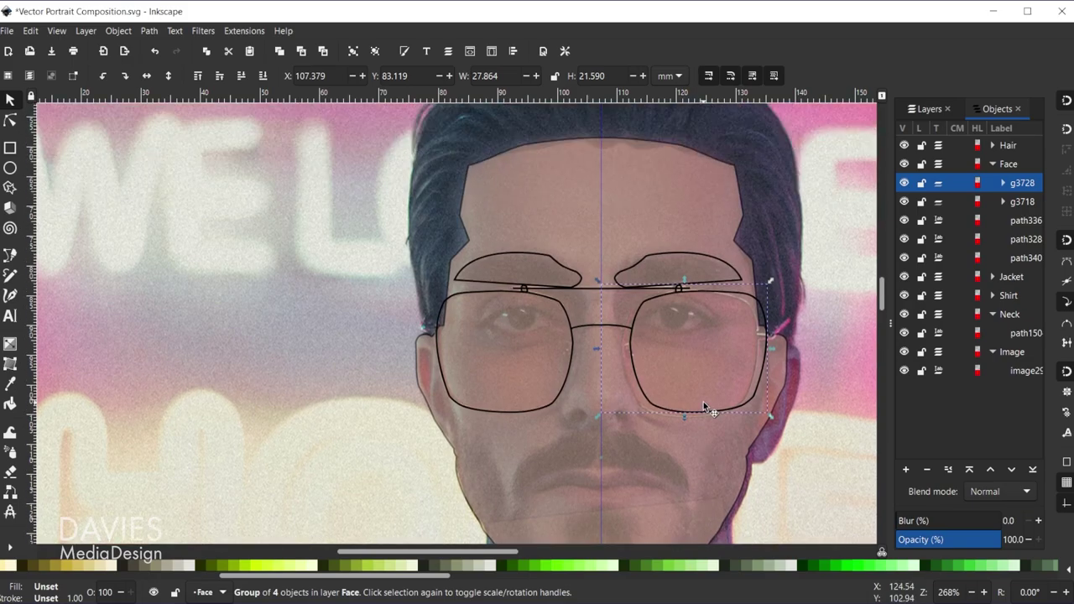
left_click(570, 330, "shift")
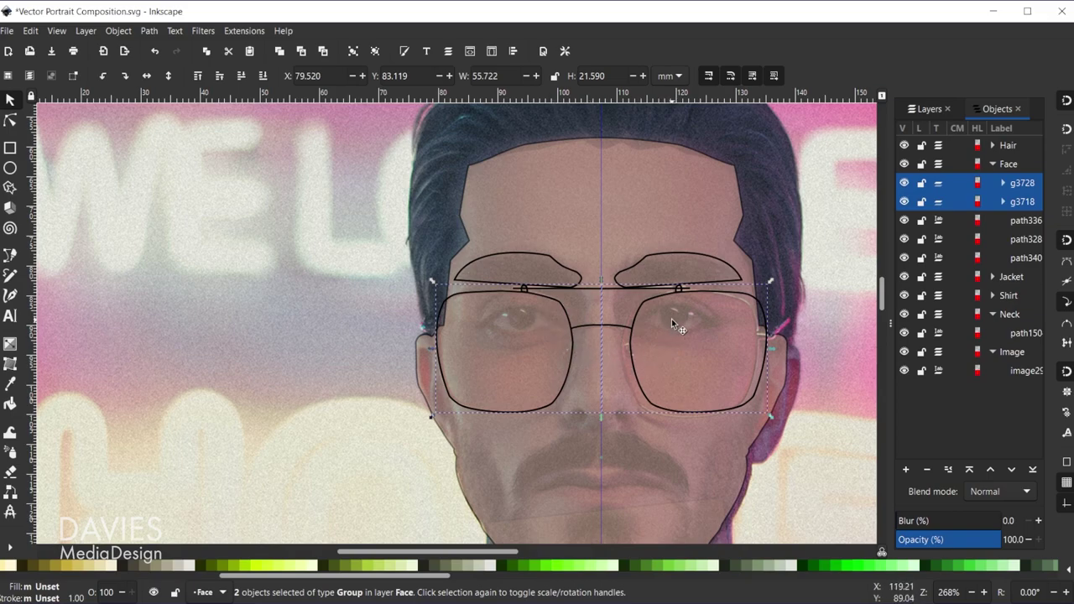
key("ctrl+g")
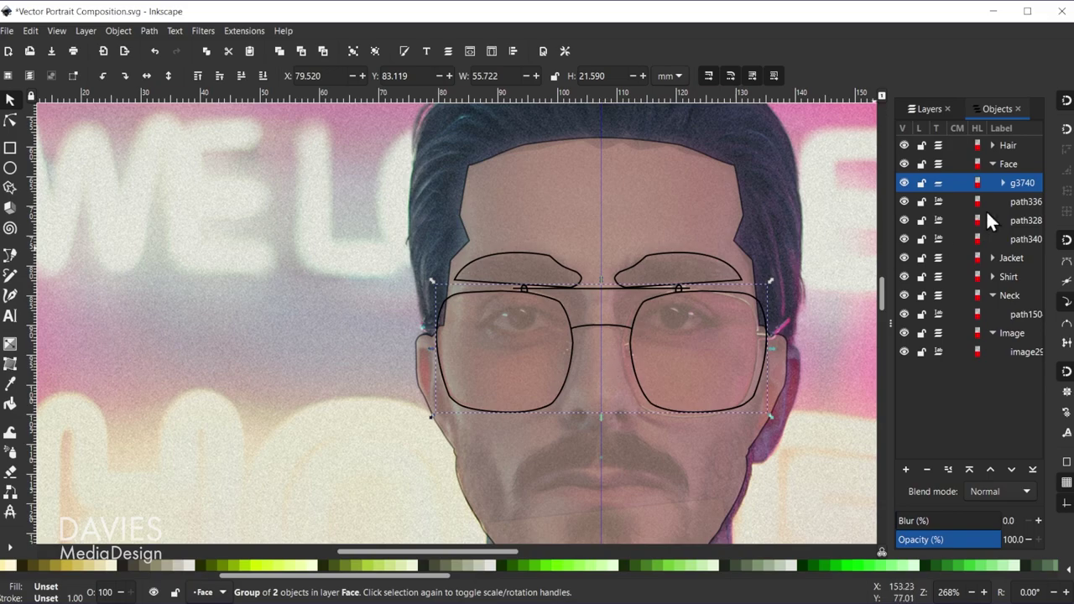
Rename the combined glasses group to Eyeglasses and save the document
left_click(1003, 183)
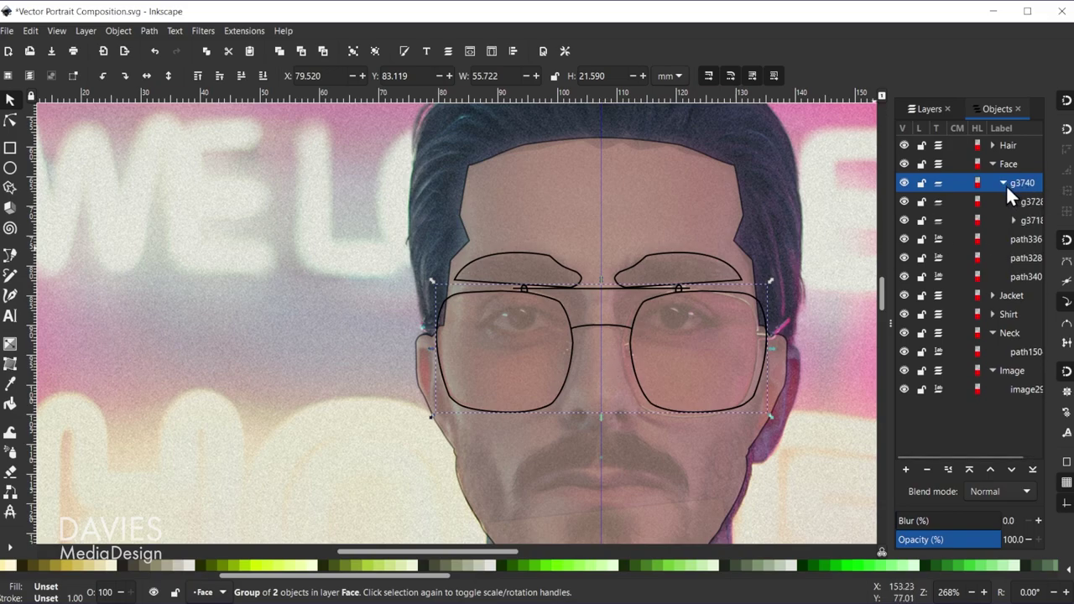
left_click(1003, 183)
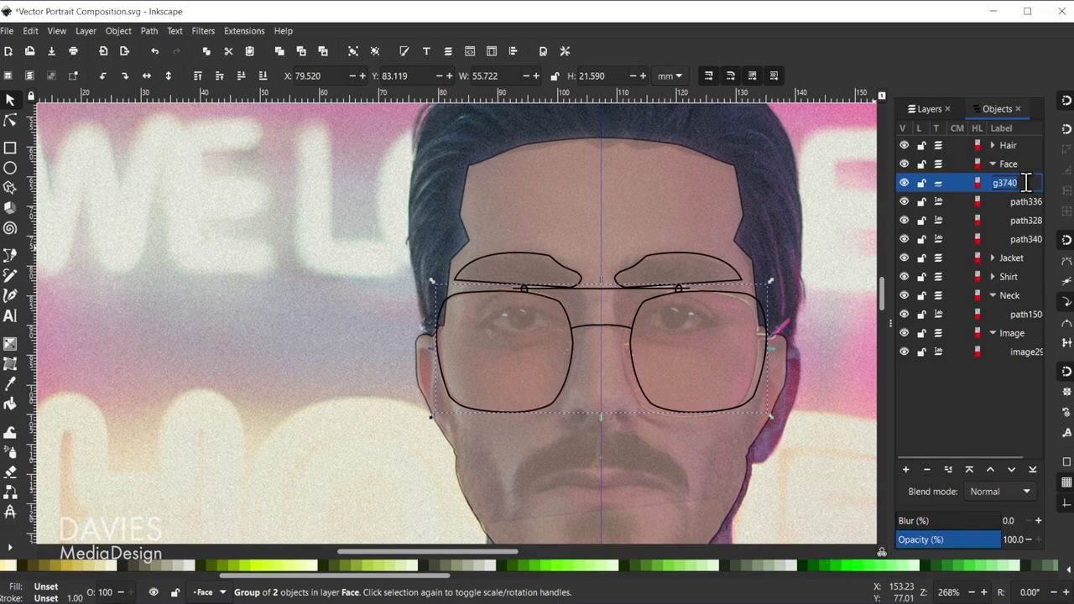
type("Eyeglas")
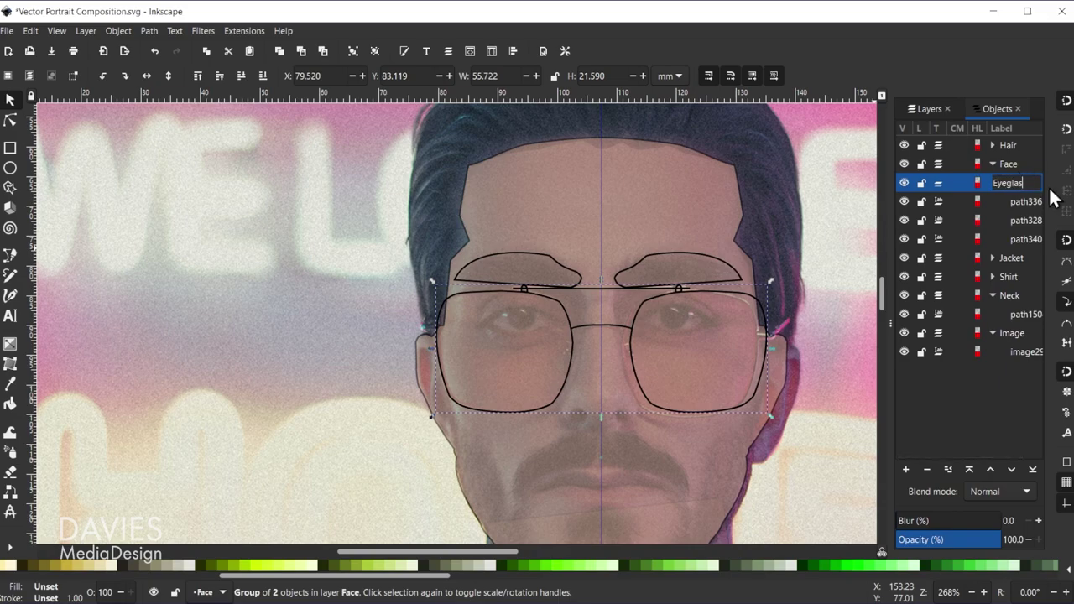
key("Escape")
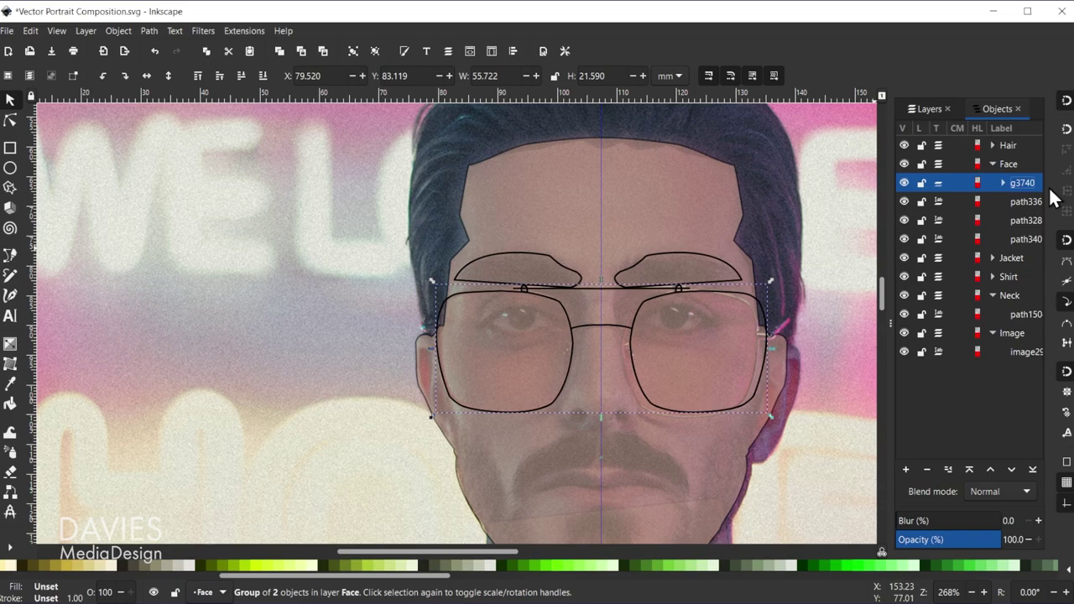
key("ctrl+z")
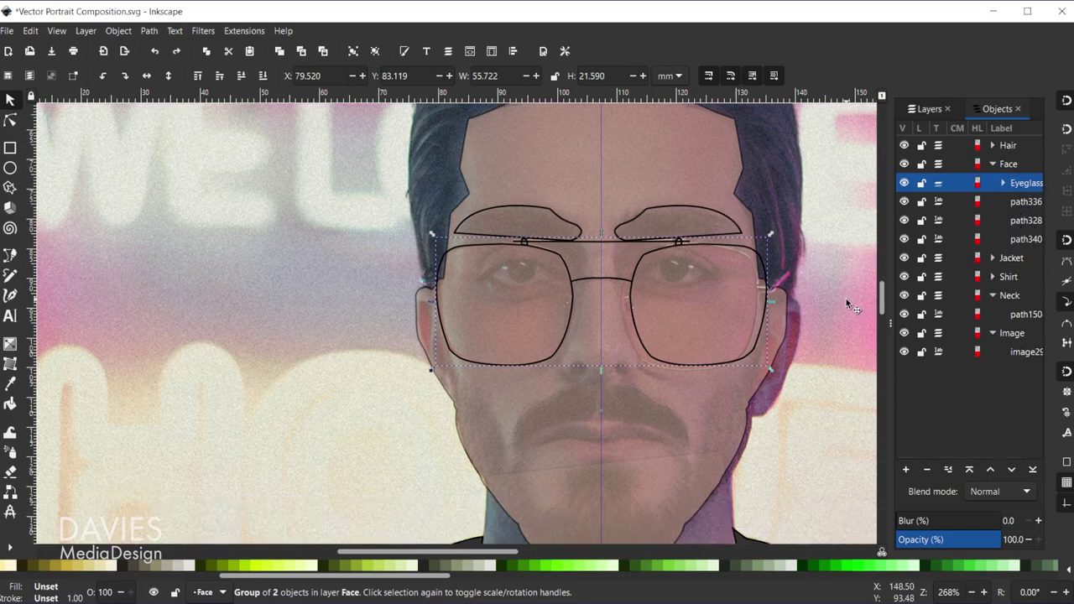
key("ctrl+s")
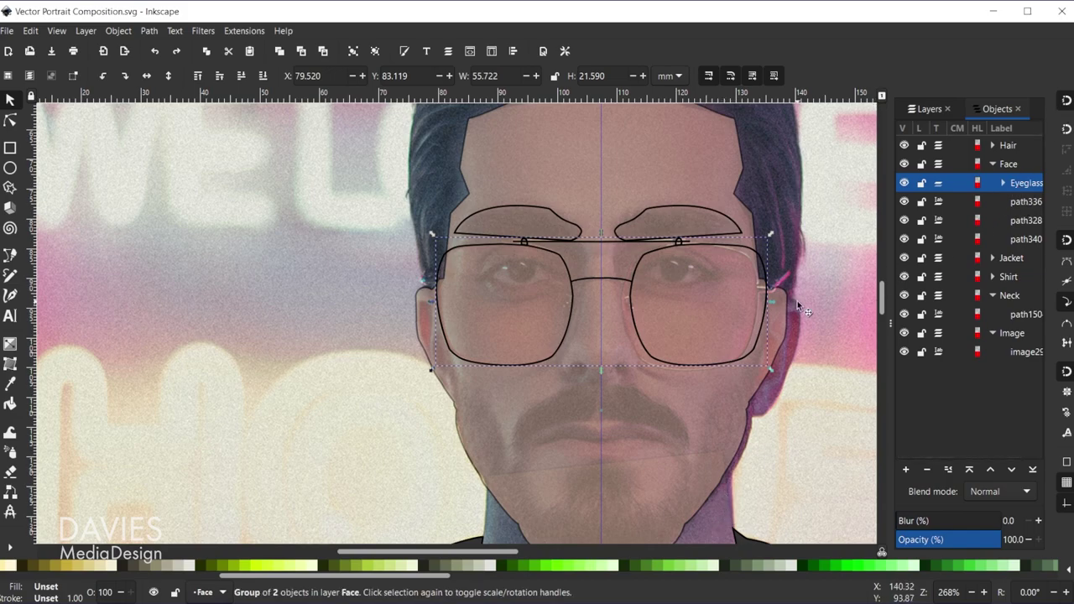
Trace the outline of the eye inside the left lens as a closed curved path with the Pen tool
key("b")
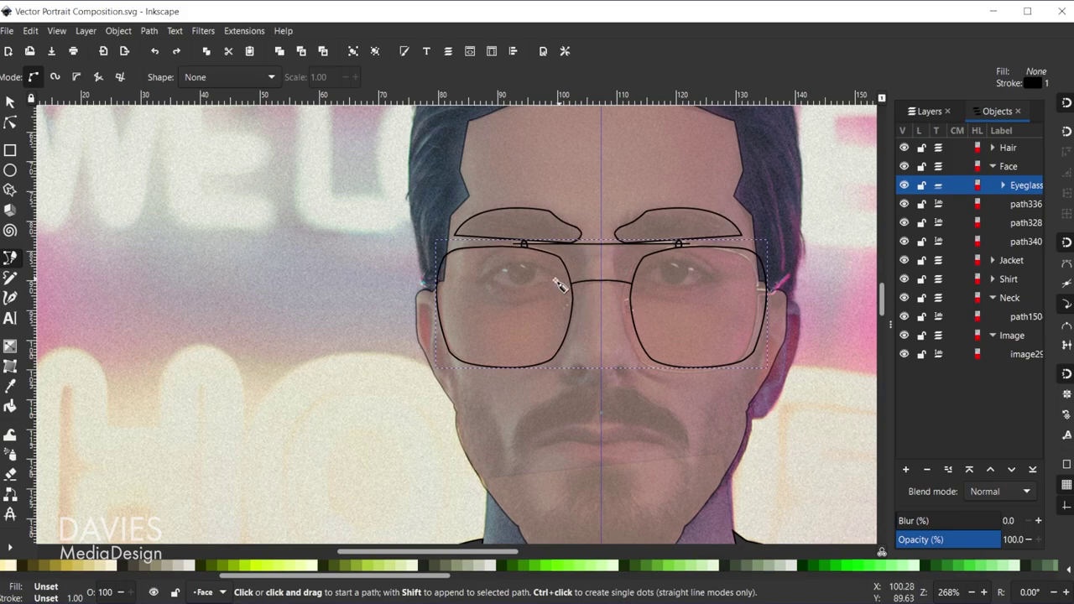
scroll(530, 292, "up", 1)
scroll(528, 290, "up", 1)
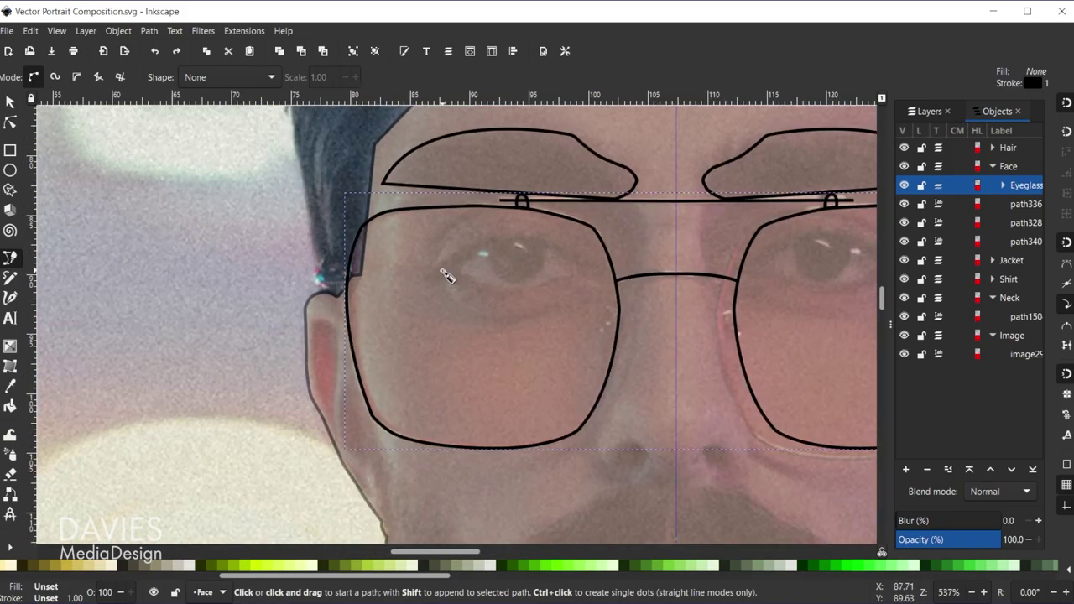
left_click(444, 270)
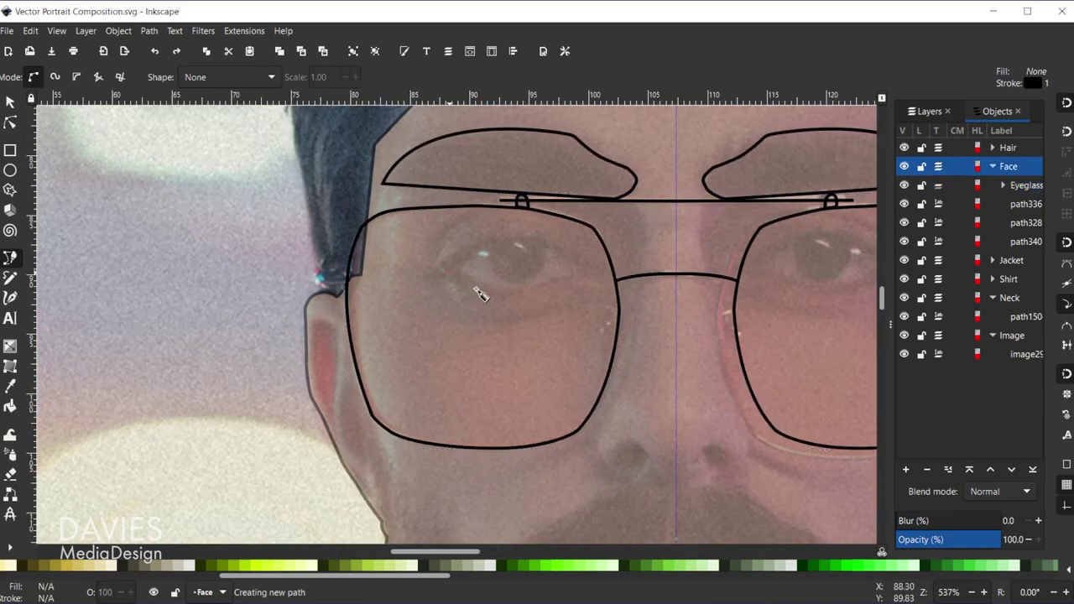
mouse_move(600, 269)
left_mouse_down()
mouse_move(642, 278)
mouse_move(704, 339)
mouse_move(565, 233)
mouse_move(614, 288)
mouse_move(604, 269)
mouse_move(588, 275)
left_mouse_up()
left_click(555, 282)
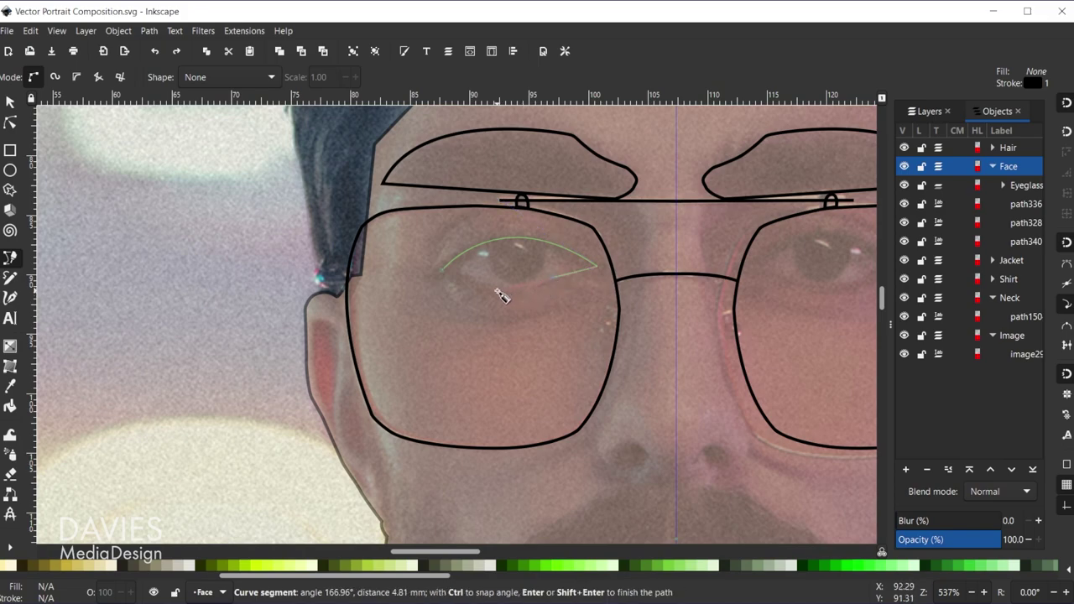
left_click_drag(490, 292, 458, 283)
left_click(442, 271)
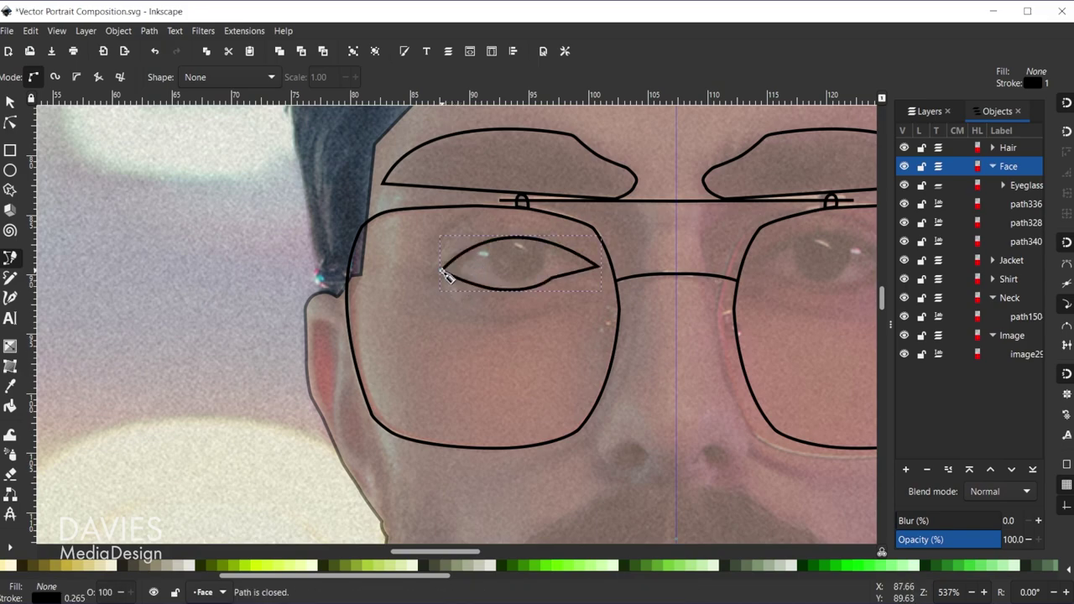
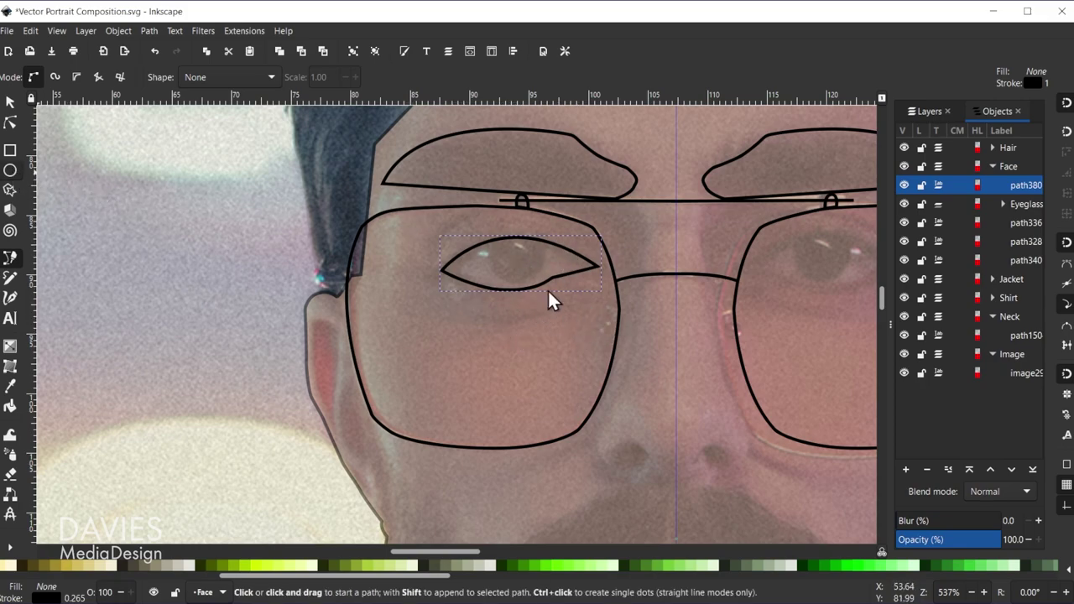
Draw a small trial ellipse over the left pupil, remove its stroke and fill it with black
key("e")
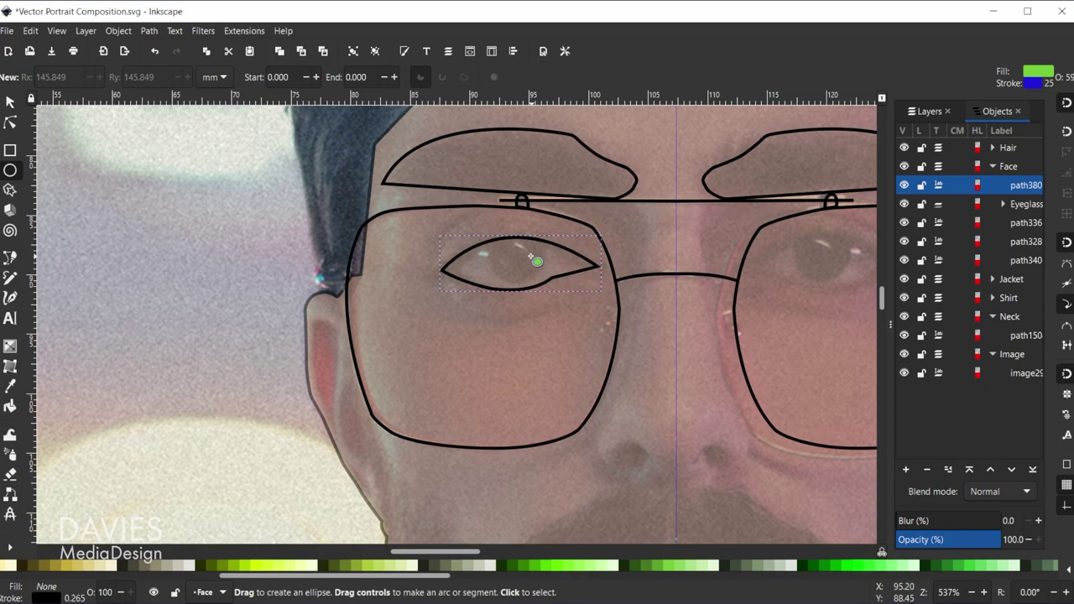
left_click_drag(516, 256, 537, 271)
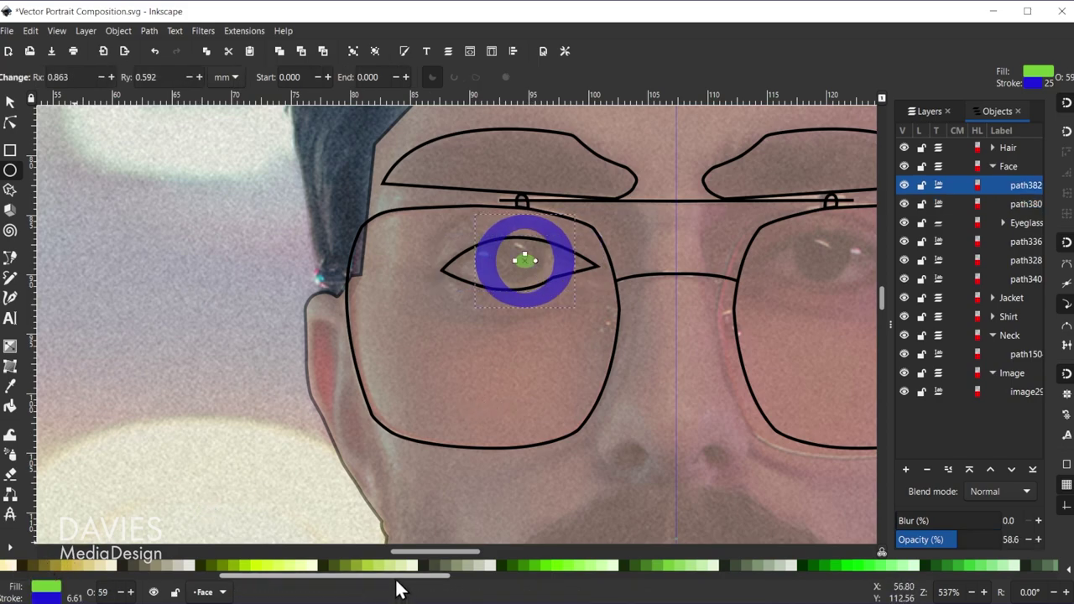
scroll(342, 590, "up", 2)
scroll(342, 590, "up", 2)
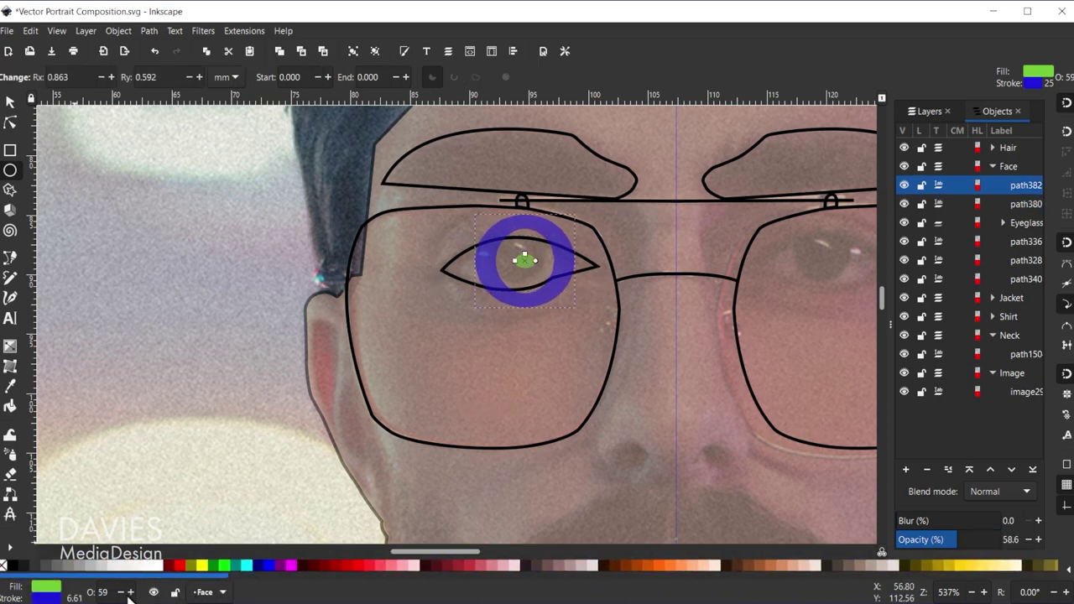
left_click(4, 567, "shift")
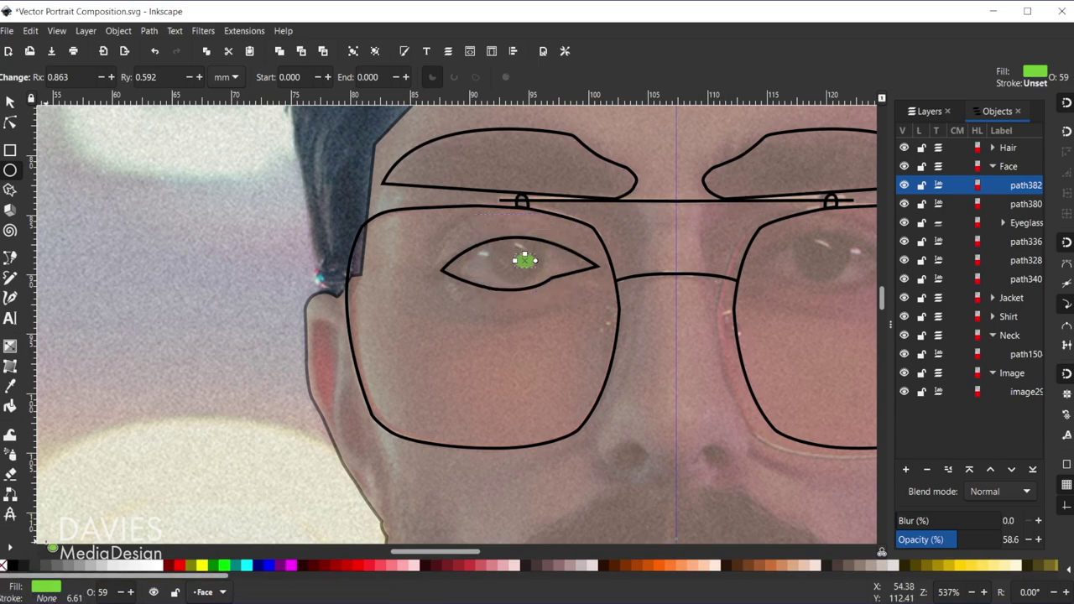
left_click(12, 567)
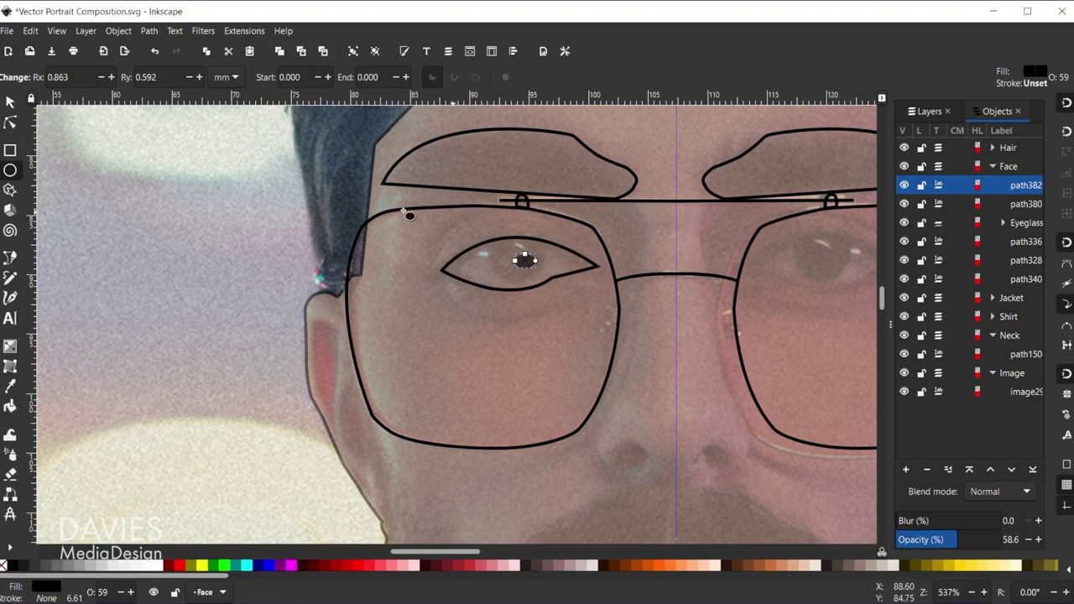
Delete the small trial ellipse and draw a black circle about 4.4 mm wide over the left iris
left_click(10, 102)
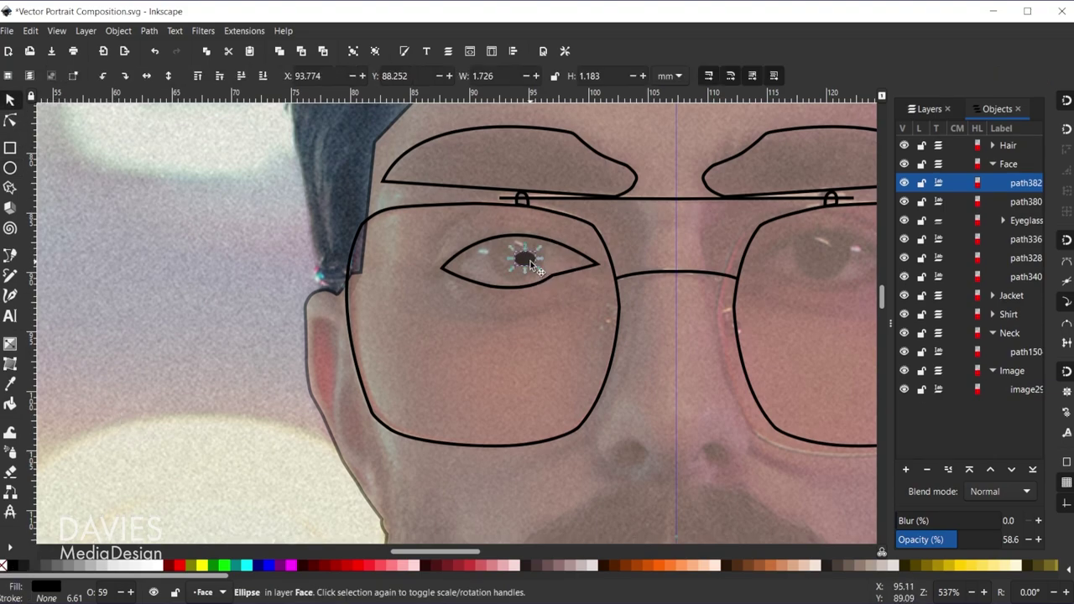
key("Delete")
scroll(537, 336, "up", 2)
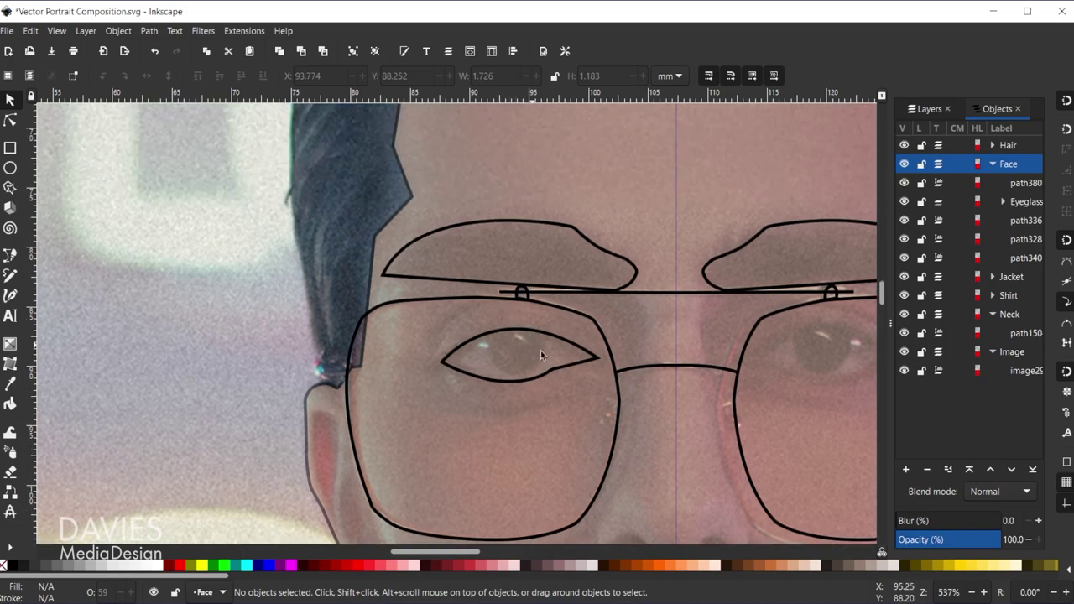
left_click(10, 167)
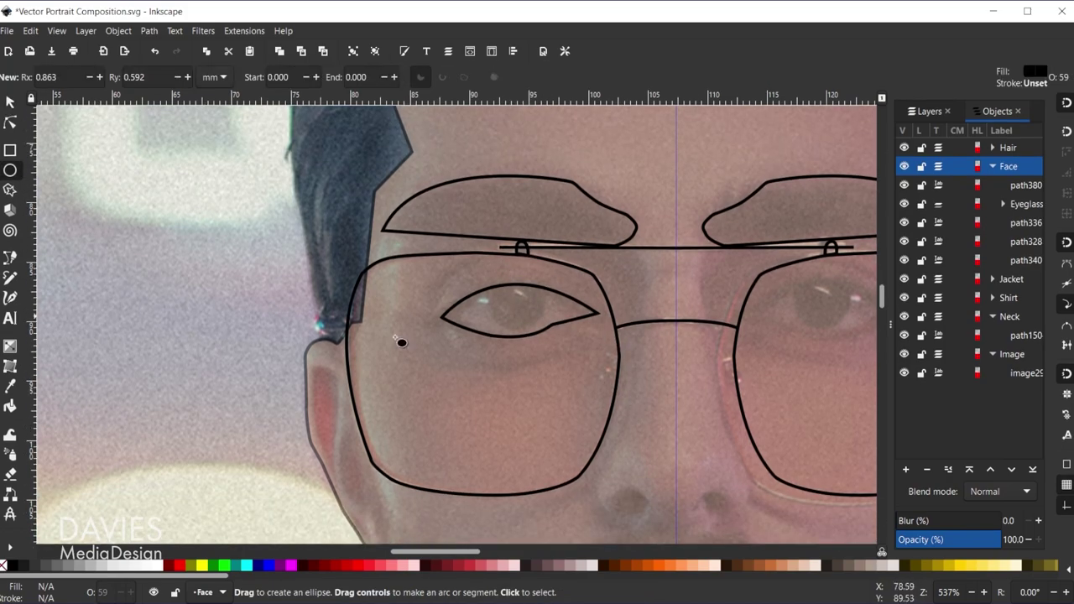
mouse_move(517, 304)
left_mouse_down()
mouse_move(567, 355)
mouse_move(517, 289)
mouse_move(522, 299)
left_mouse_up()
key("s")
left_click(577, 331)
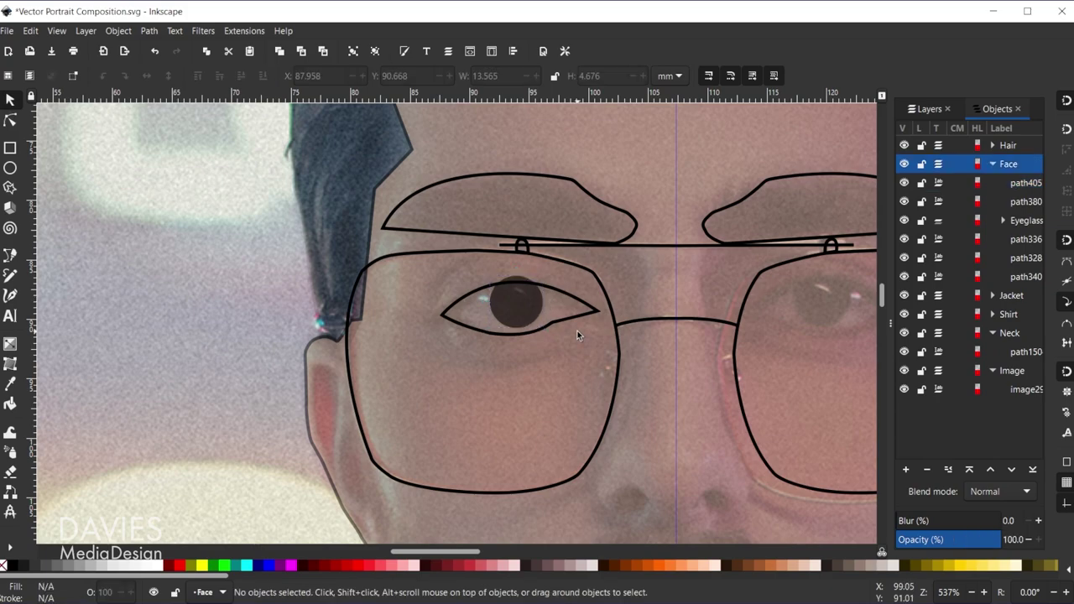
Copy the left eye outline, paste it in place, and use the copy to clip the black iris circle
left_click(569, 298)
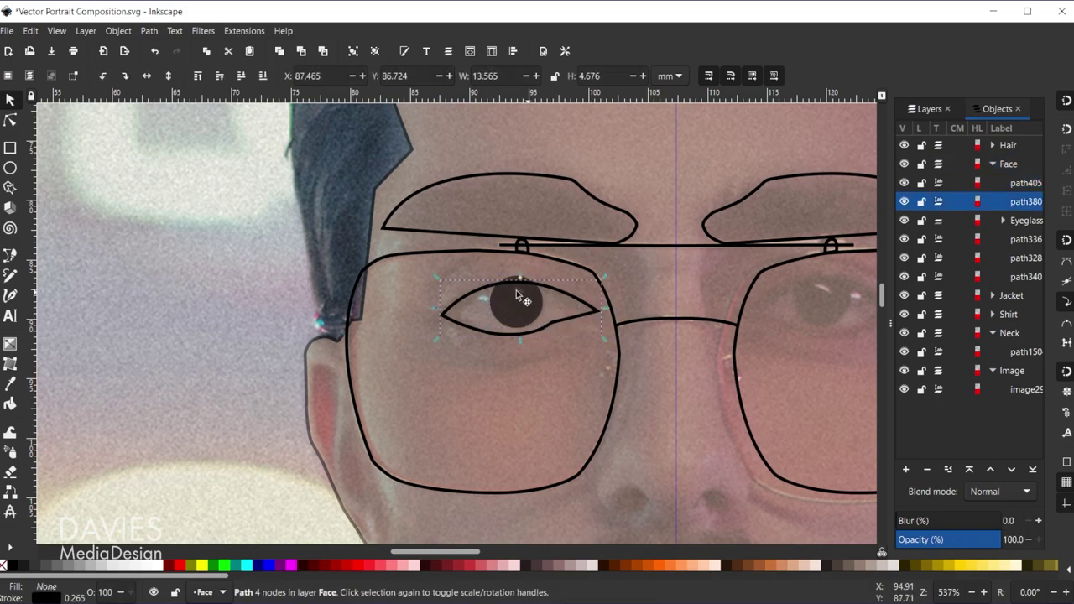
key("ctrl+c")
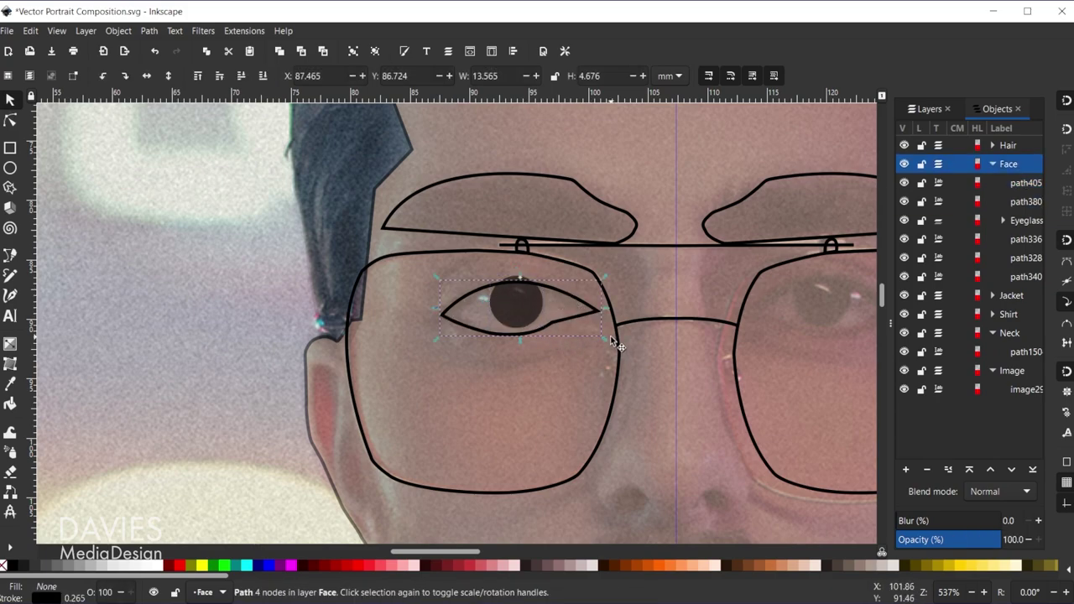
key("ctrl+alt+v")
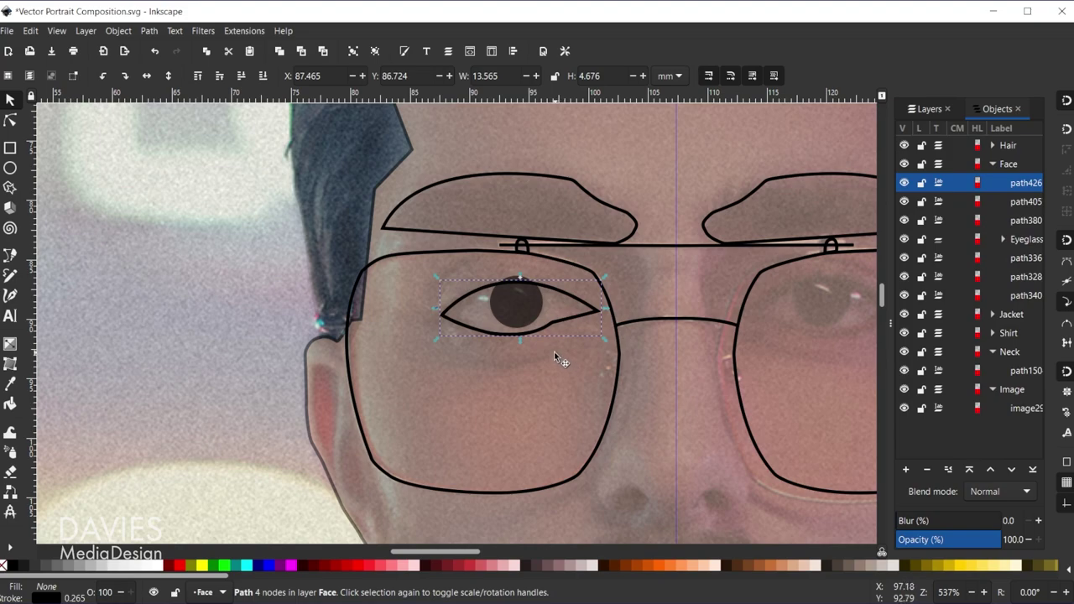
left_click(519, 306, "shift")
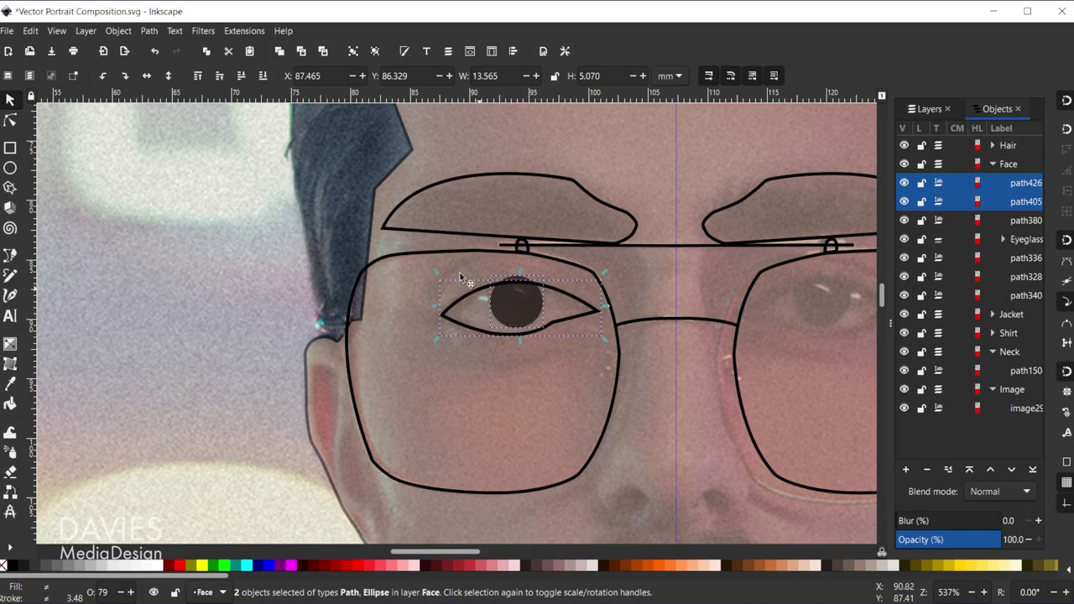
left_click(121, 29)
mouse_move(166, 196)
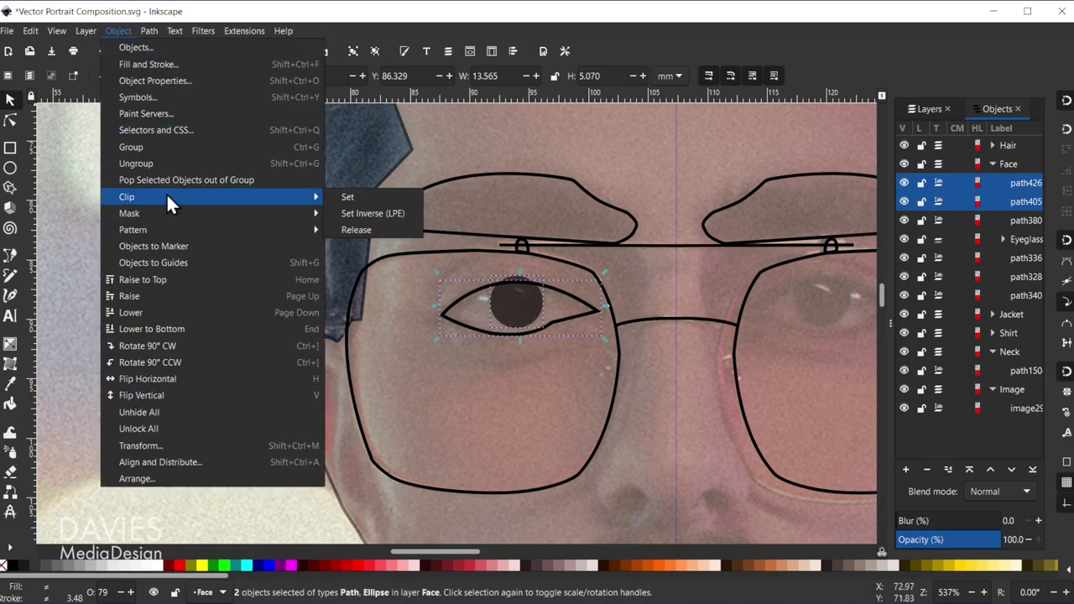
left_click(344, 197)
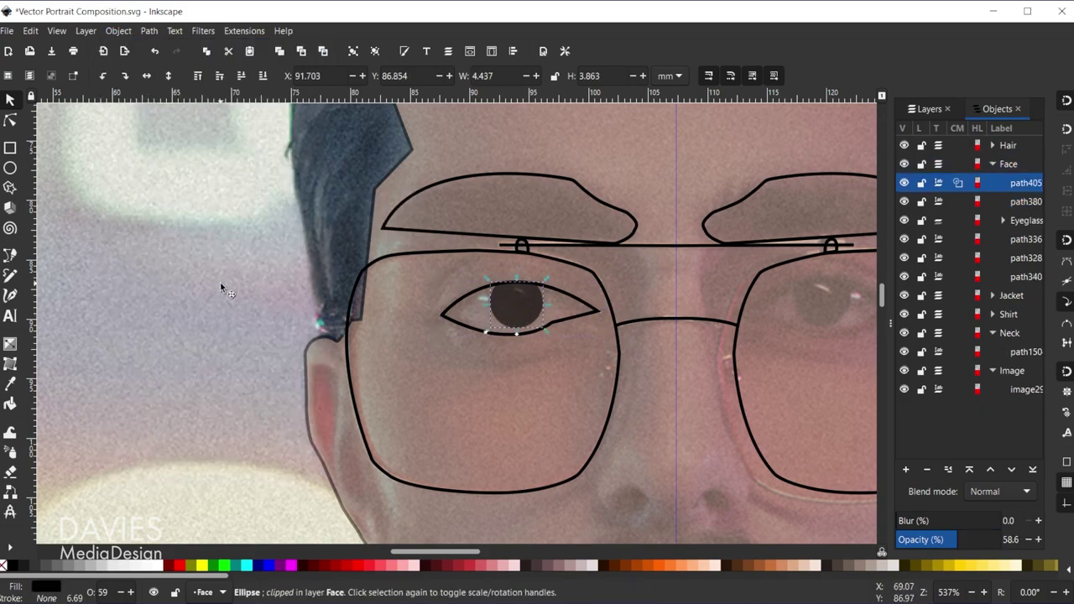
left_click(284, 305)
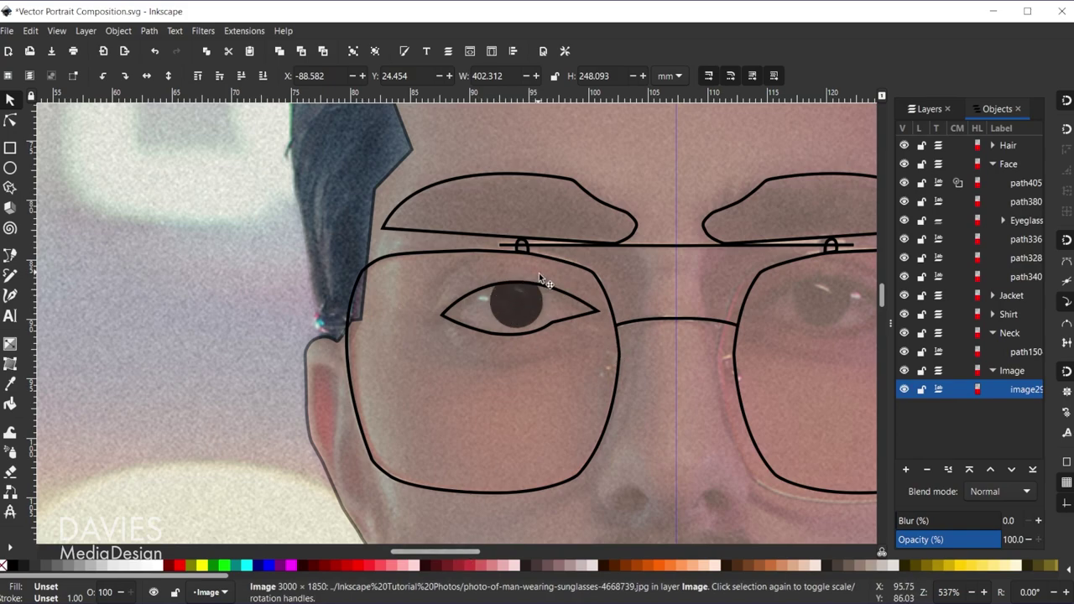
Group the clipped iris circle with the left eye outline
mouse_move(444, 551)
left_mouse_down()
mouse_move(484, 545)
mouse_move(465, 546)
left_mouse_up()
left_click(345, 301)
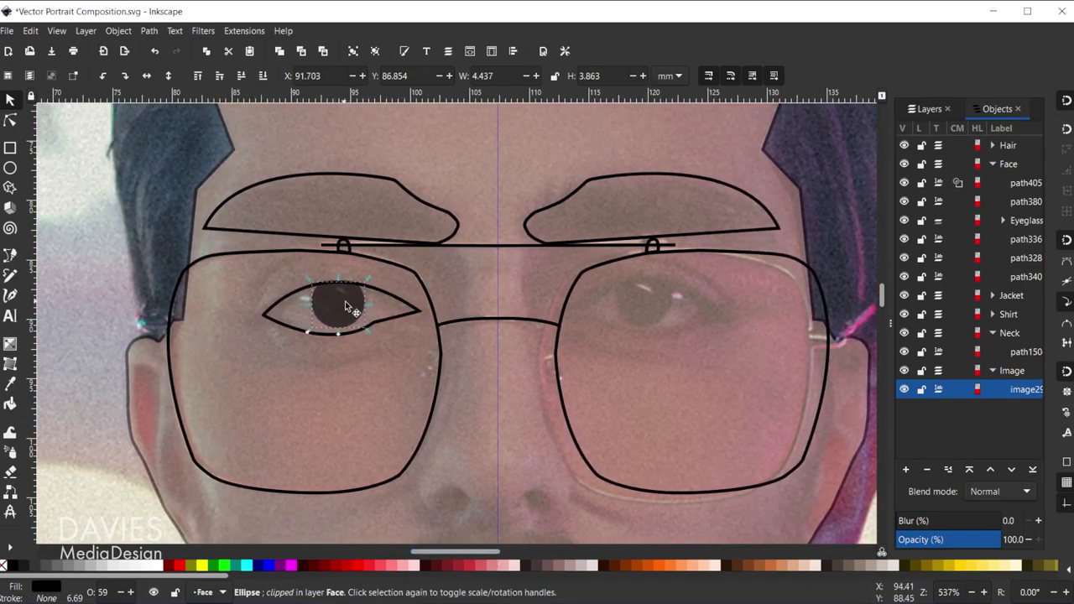
left_click(403, 313, "shift")
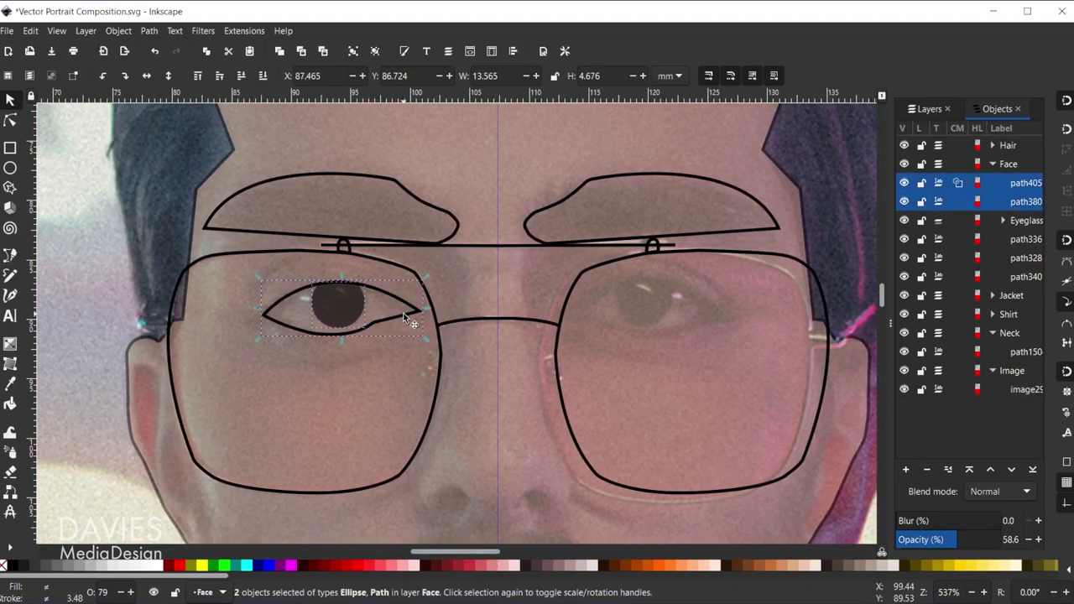
key("ctrl+g")
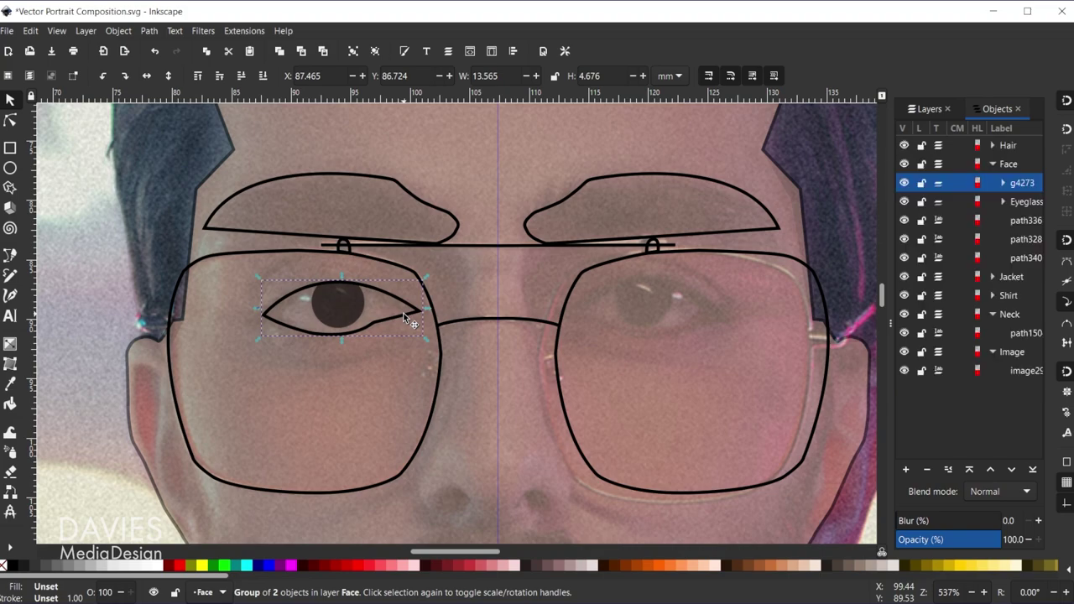
Duplicate the left eye group, flip the copy horizontally, and place it over the right eye of the photo
key("ctrl")
key("ctrl+d")
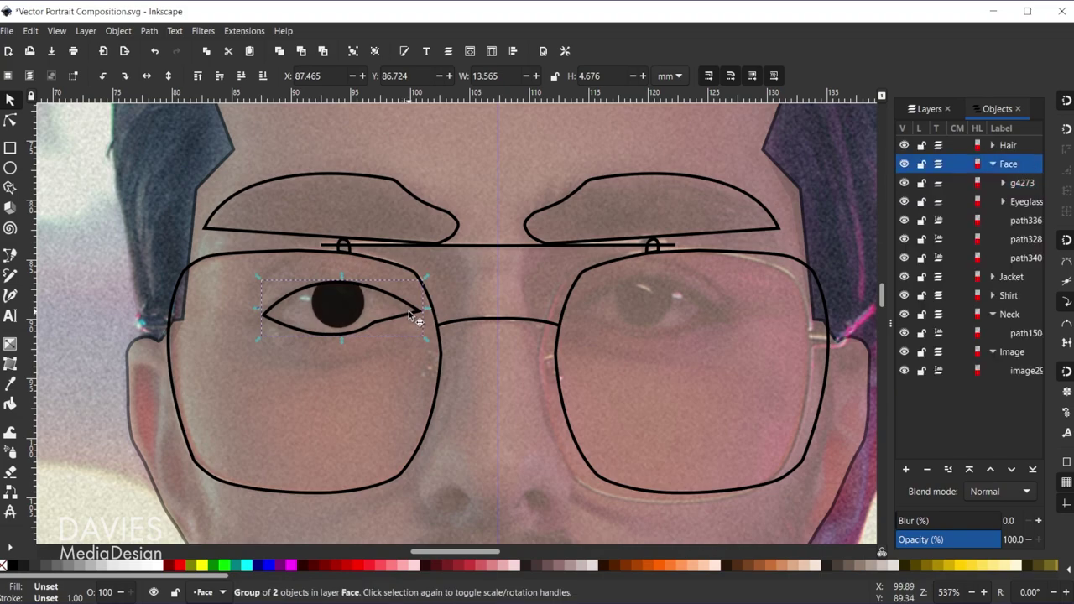
key("v")
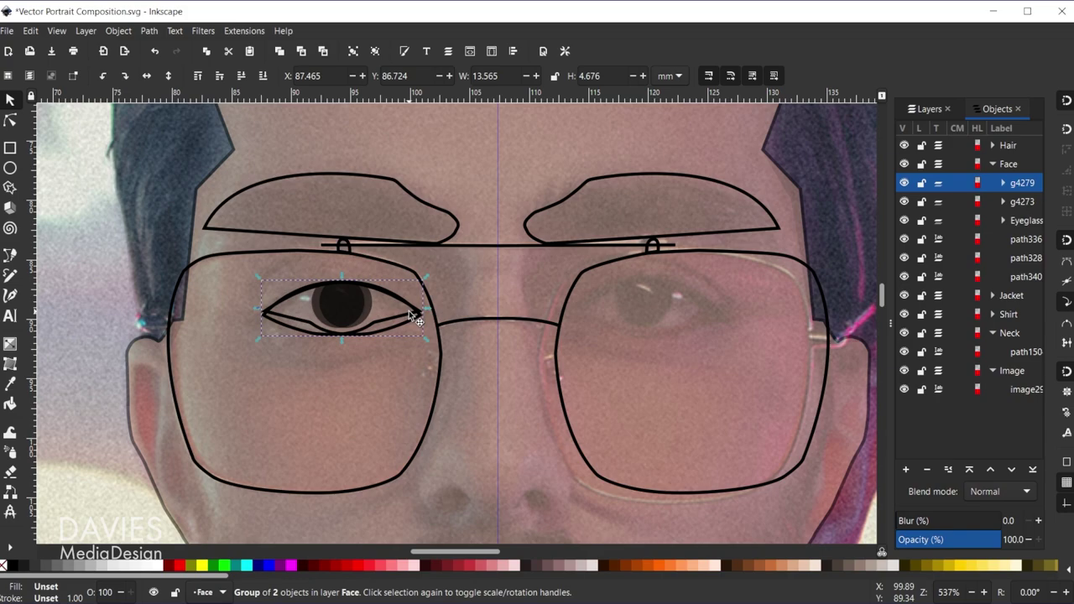
left_click_drag(352, 311, 655, 283)
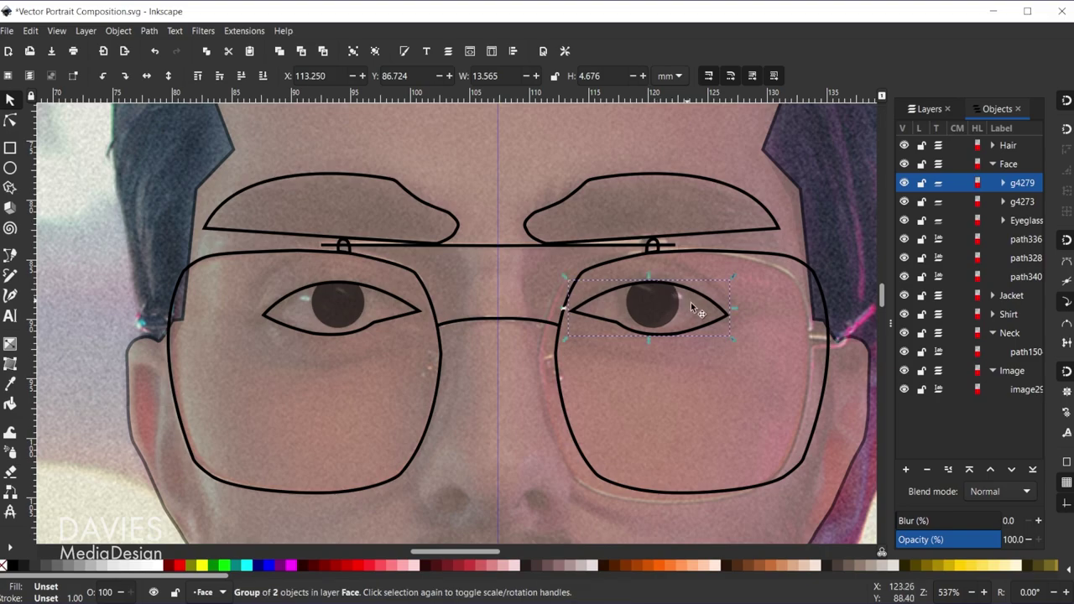
Hide the Image layer to examine the traced face on its own, and show the photo again
scroll(745, 364, "down", 3)
scroll(771, 381, "up", 2)
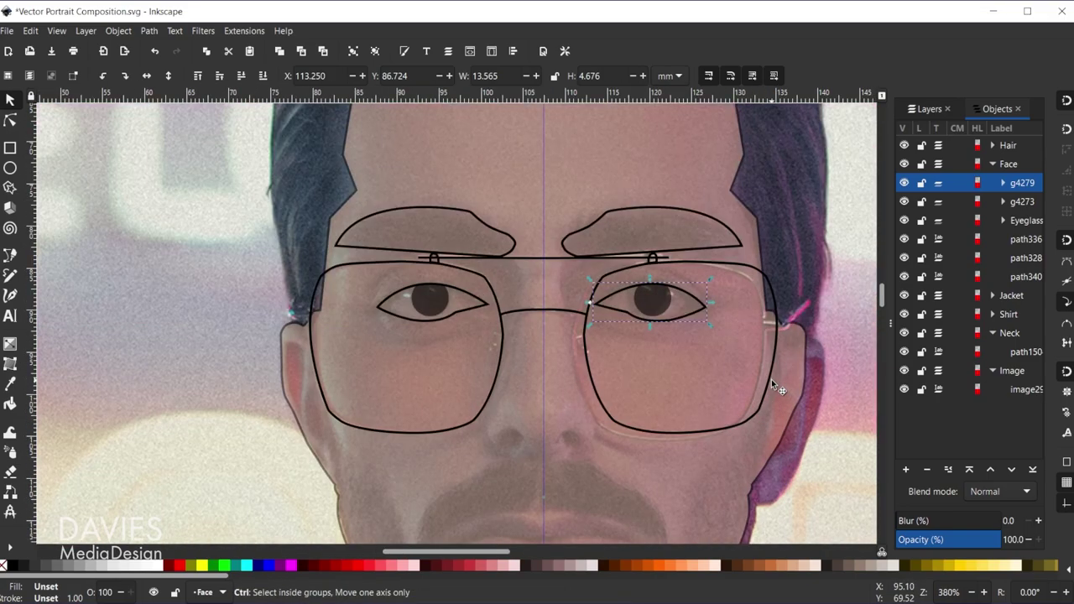
left_click(904, 370)
scroll(755, 428, "down", 3)
scroll(794, 431, "down", 1)
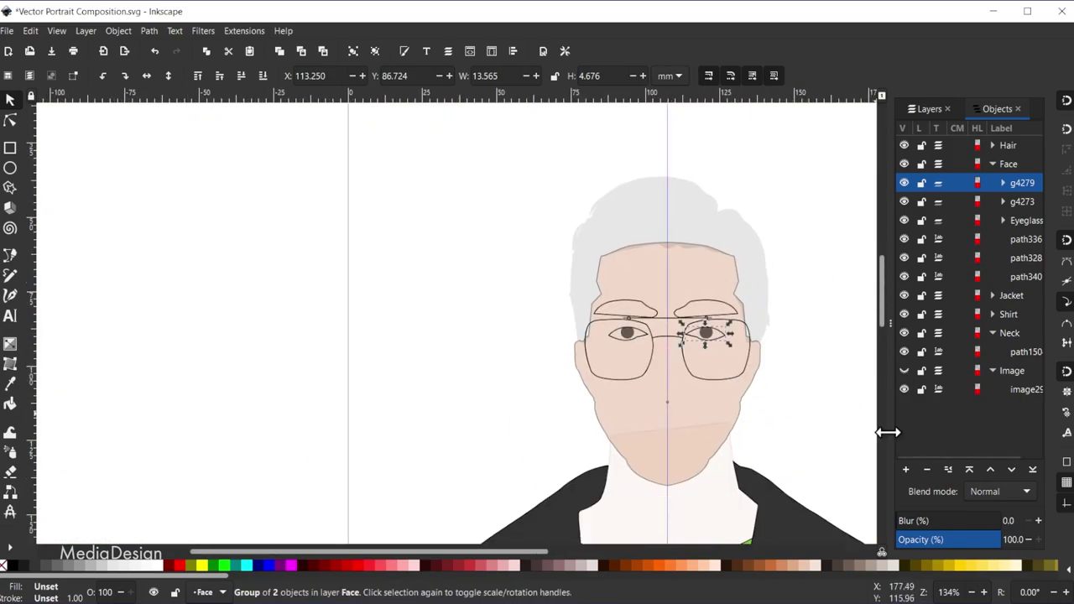
left_click(904, 370)
scroll(749, 359, "up", 3)
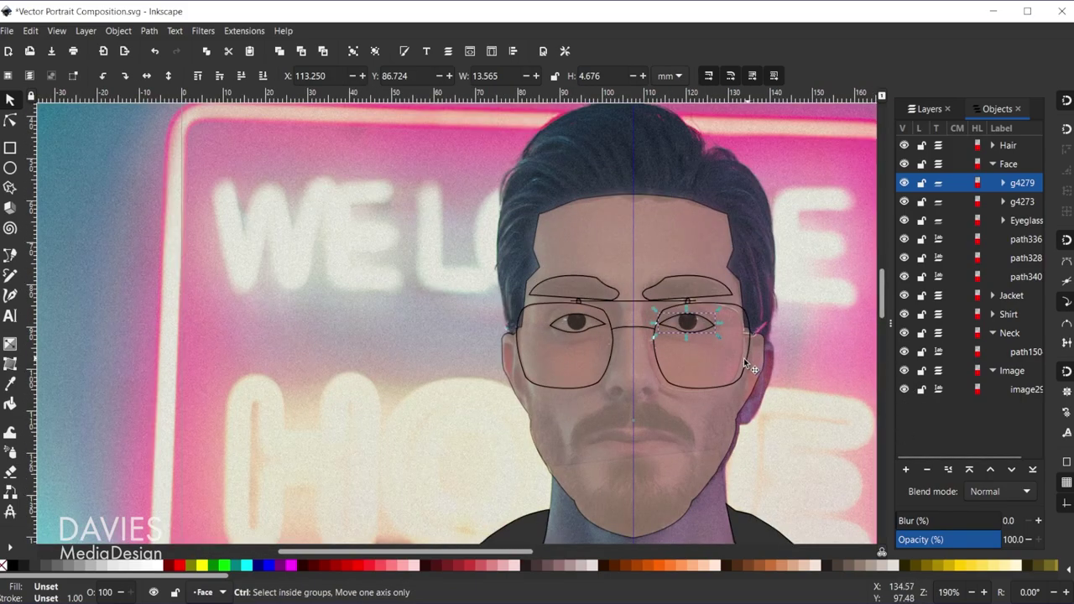
scroll(605, 362, "down", 1)
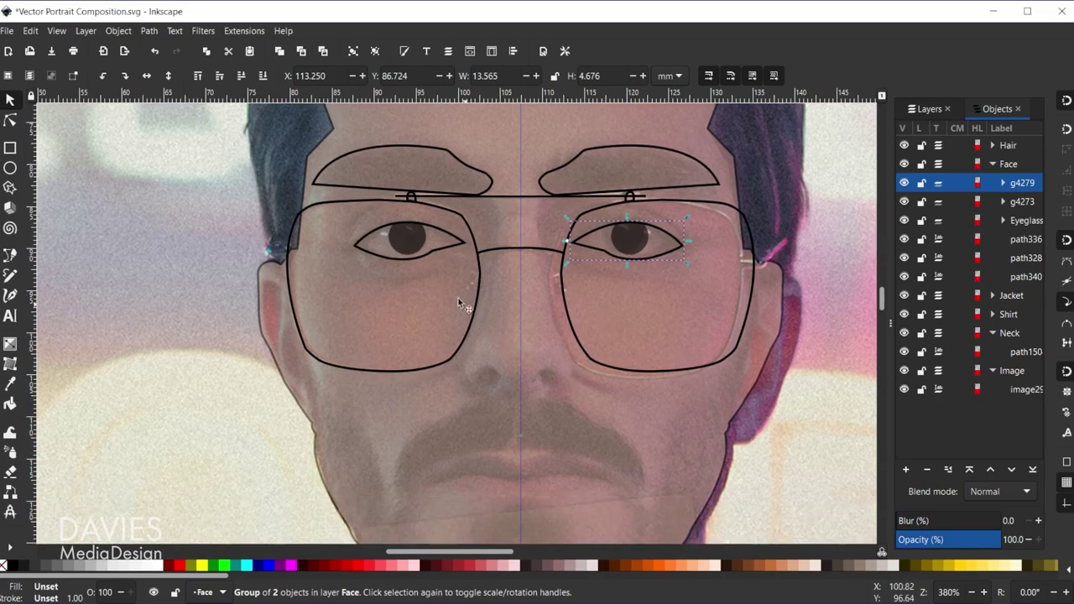
Group the left and right eyes under the name Eyes and save the document
left_click(409, 238, "shift")
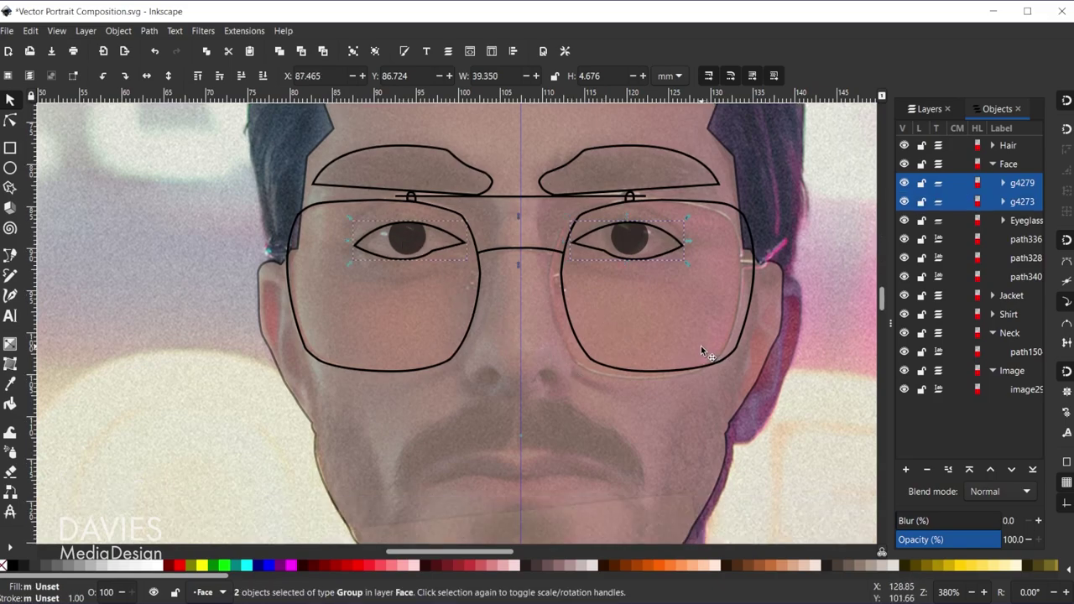
key("ctrl+g")
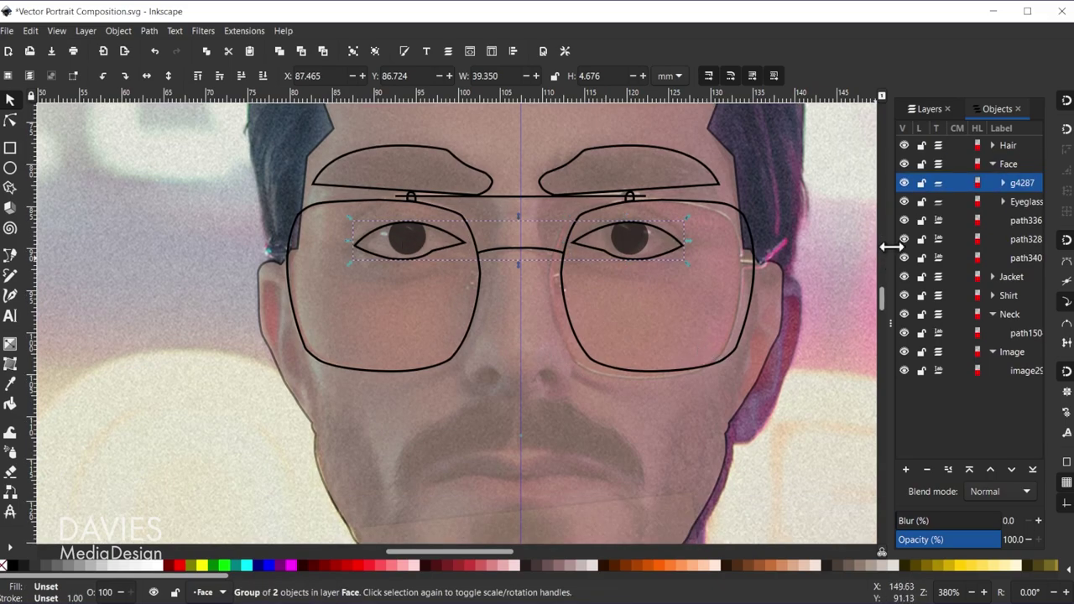
double_click(1023, 181)
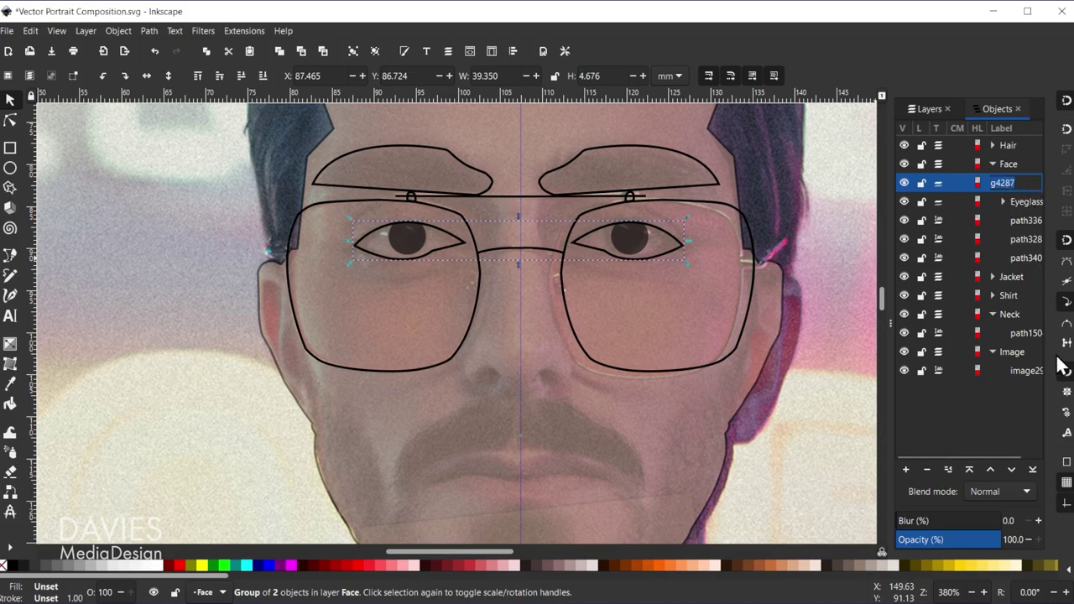
type("Eyes")
key("Return")
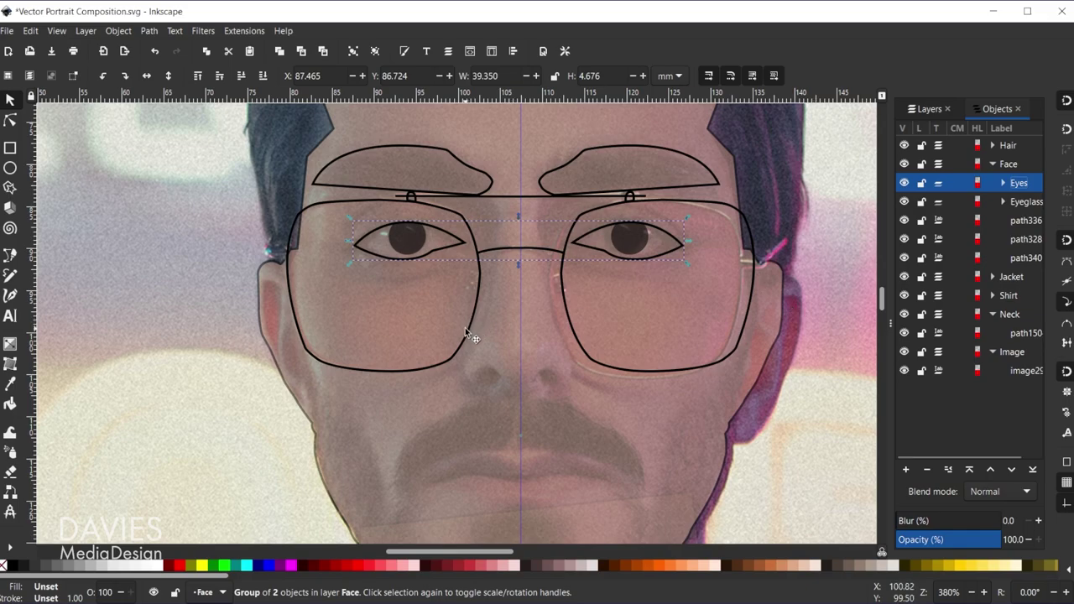
key("ctrl+s")
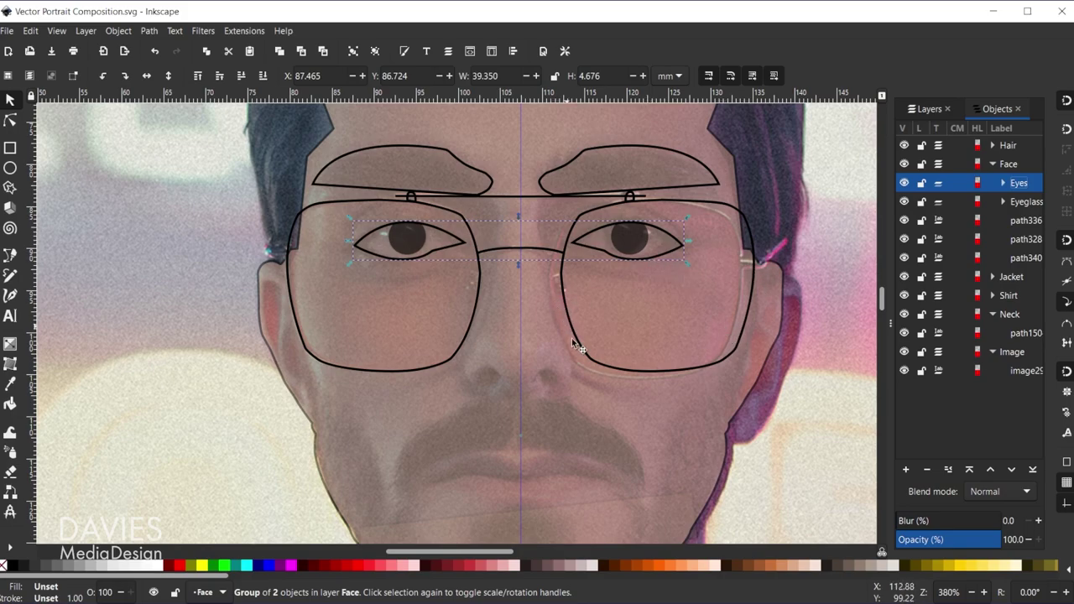
Trace the outer contour of the lips as a closed path with the Pen tool, dipping at the centre guide
scroll(519, 346, "up", 1)
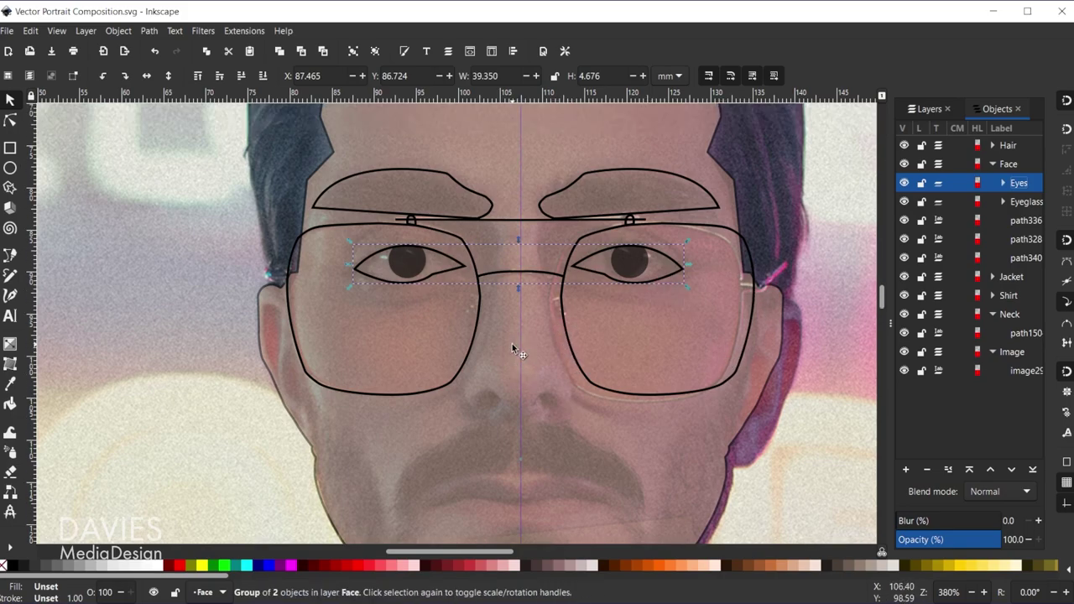
left_click(10, 255)
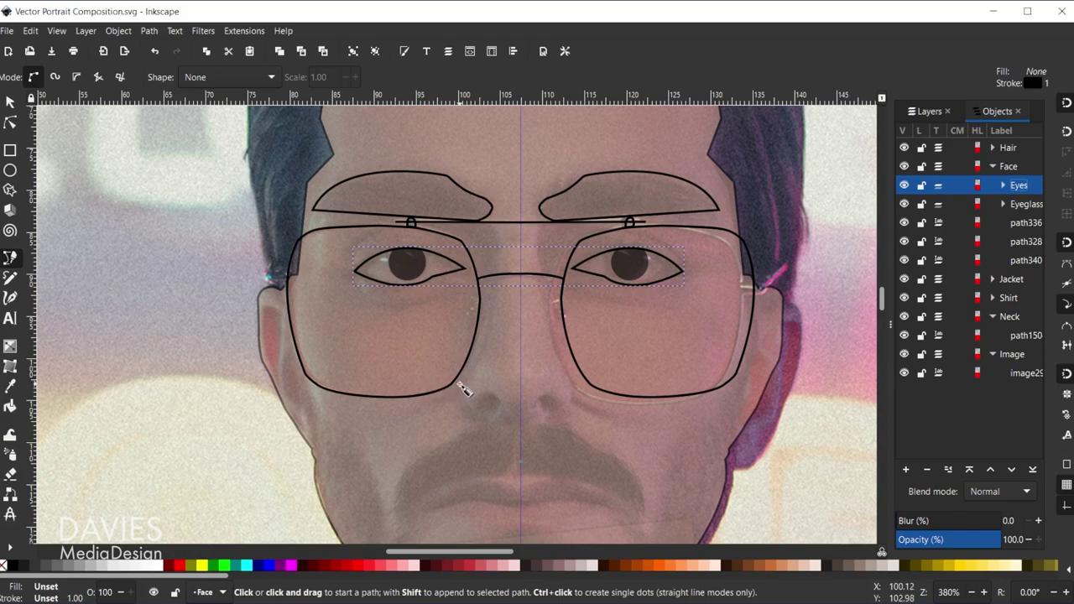
scroll(463, 389, "down", 5)
scroll(464, 388, "up", 2)
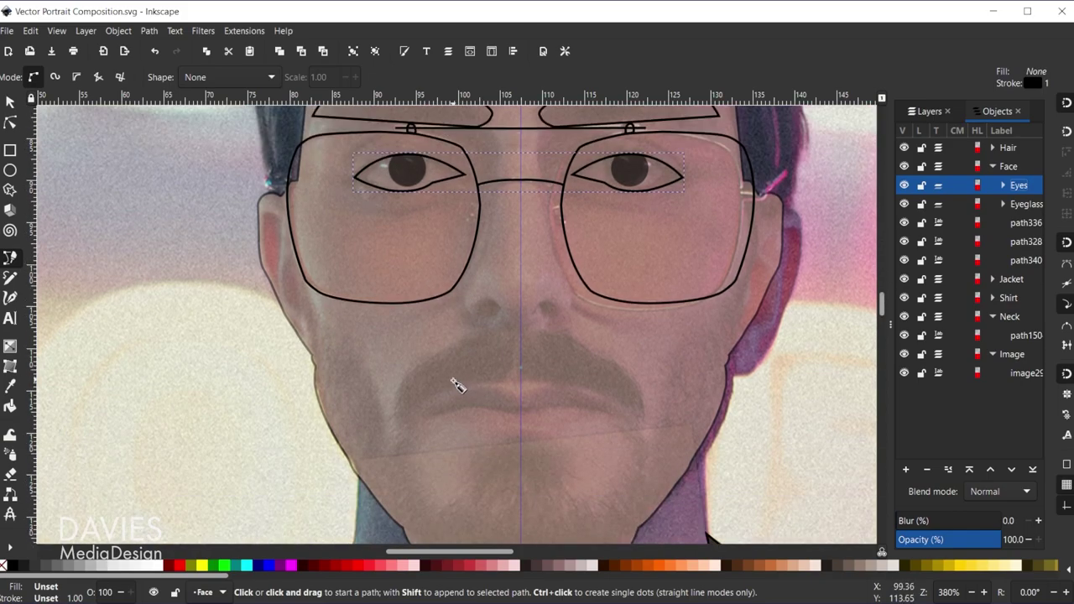
scroll(435, 427, "up", 2)
scroll(431, 425, "down", 4)
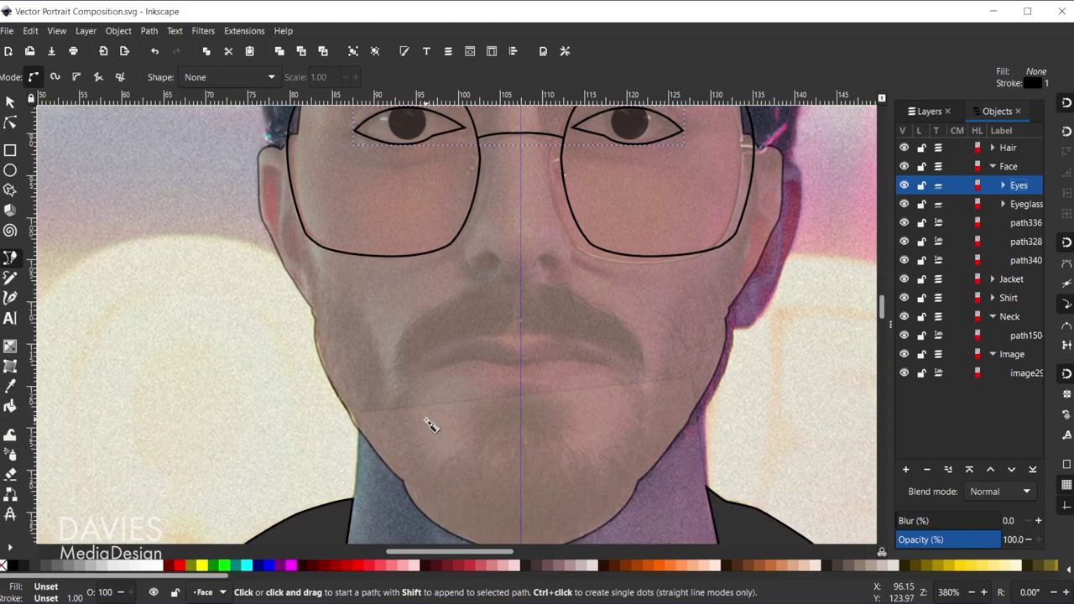
left_click(426, 373)
mouse_move(520, 351)
left_mouse_down()
mouse_move(565, 377)
mouse_move(533, 346)
left_mouse_up()
left_click_drag(618, 371, 474, 385)
left_click(423, 368)
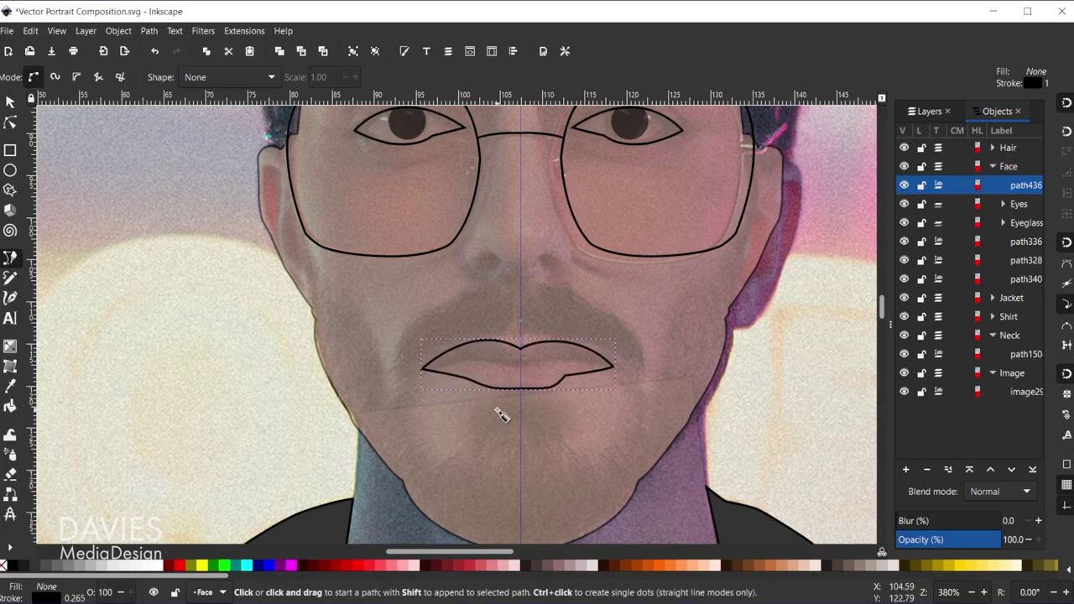
Draw the line between the upper and lower lips from one mouth corner to the other
left_click(423, 370)
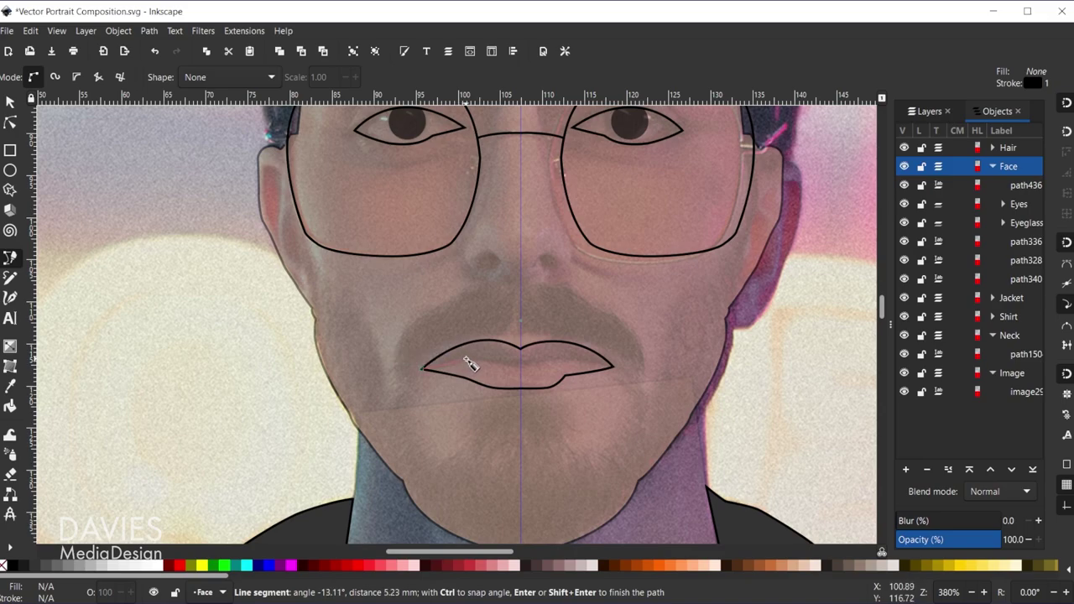
left_click_drag(468, 363, 475, 359)
left_click(521, 366)
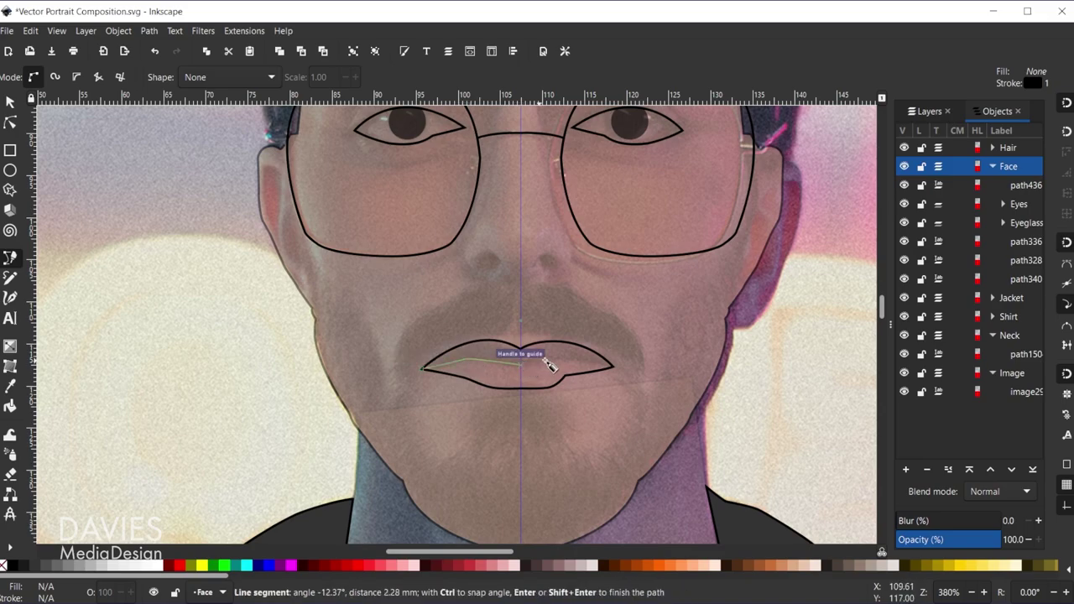
left_click(560, 356)
left_click_drag(609, 366, 613, 366)
key("Return")
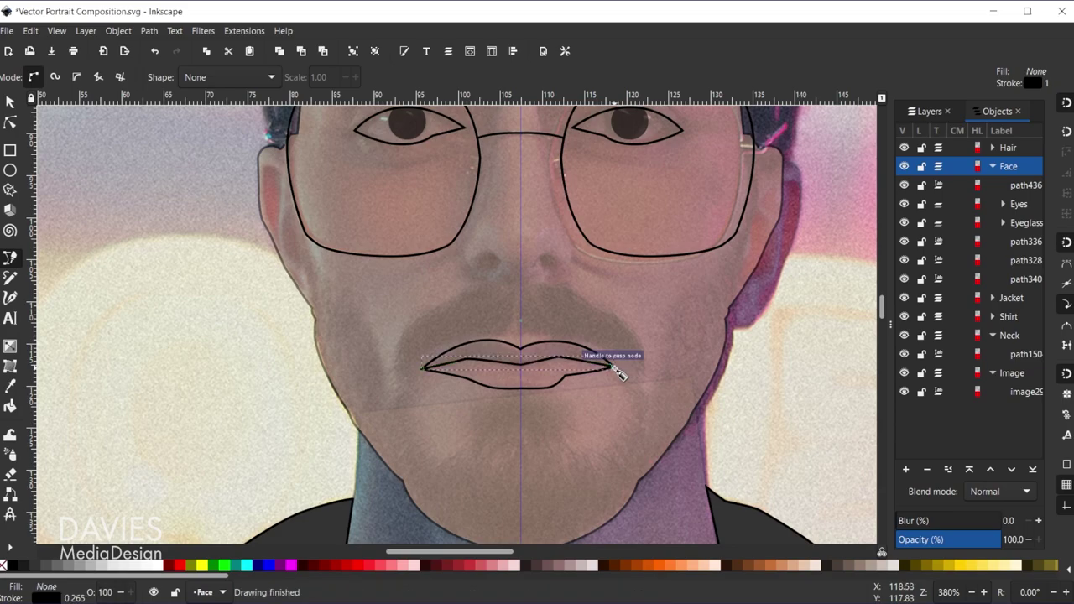
scroll(647, 455, "down", 2)
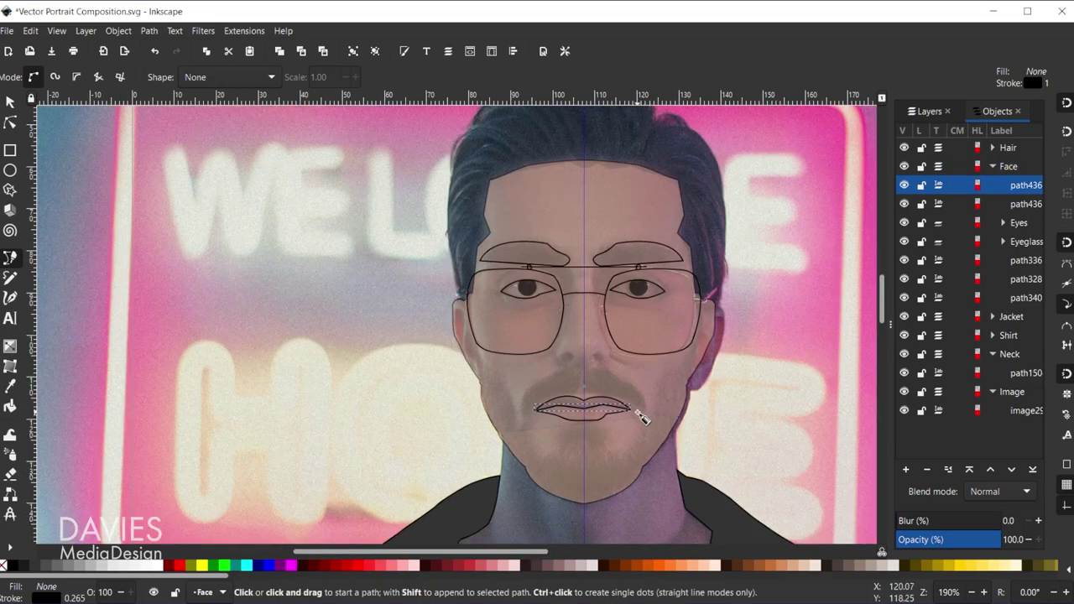
scroll(667, 417, "up", 2)
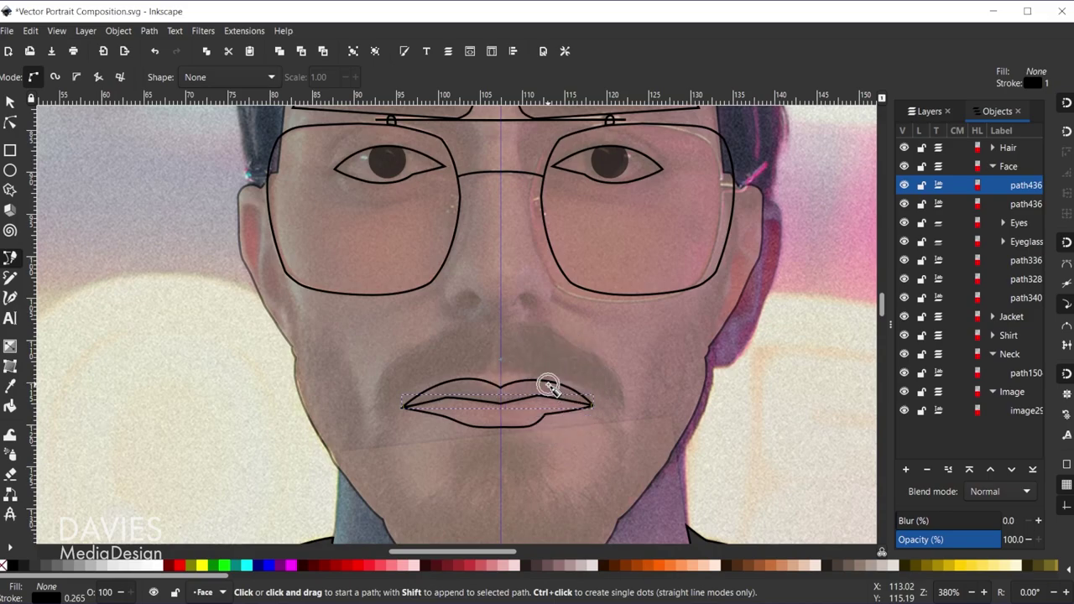
Draw a slightly curved line down the left side of the nose bridge, beside the left eyeglass lens
scroll(547, 391, "up", 1)
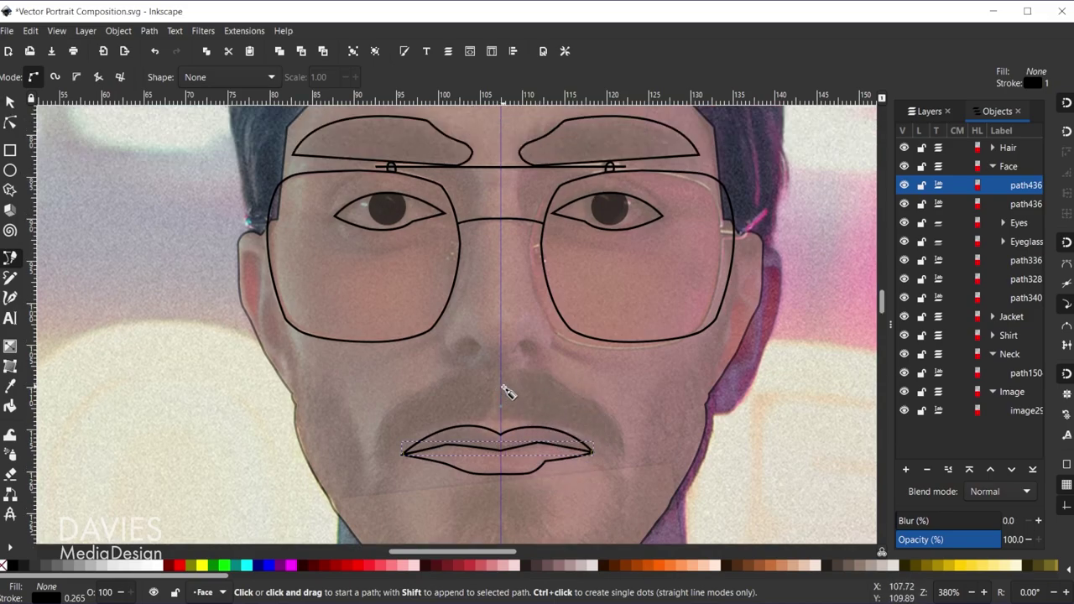
scroll(479, 258, "up", 1)
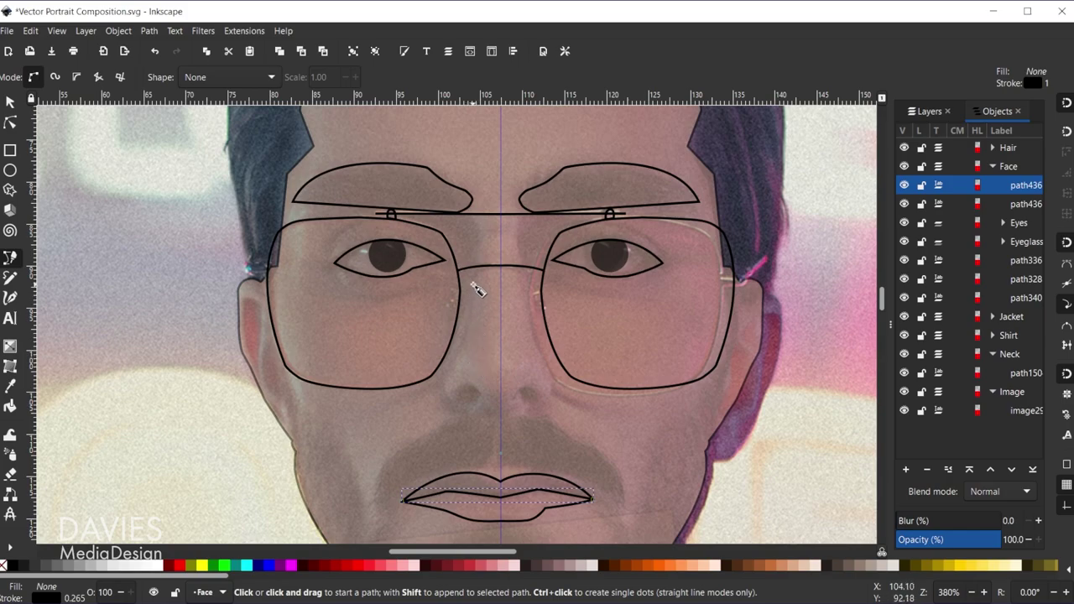
left_click(458, 213)
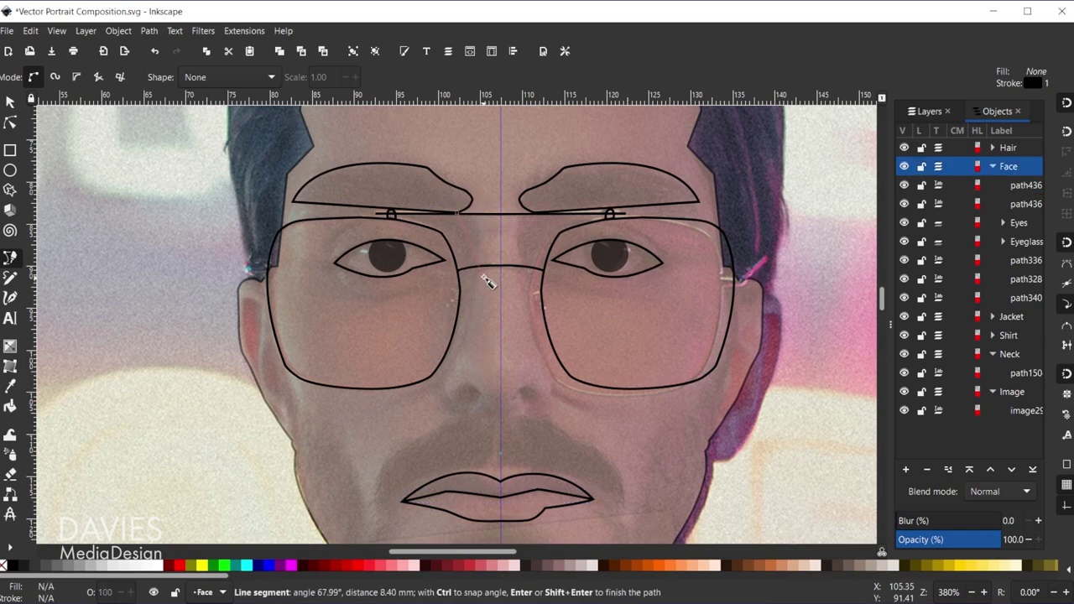
key("Escape")
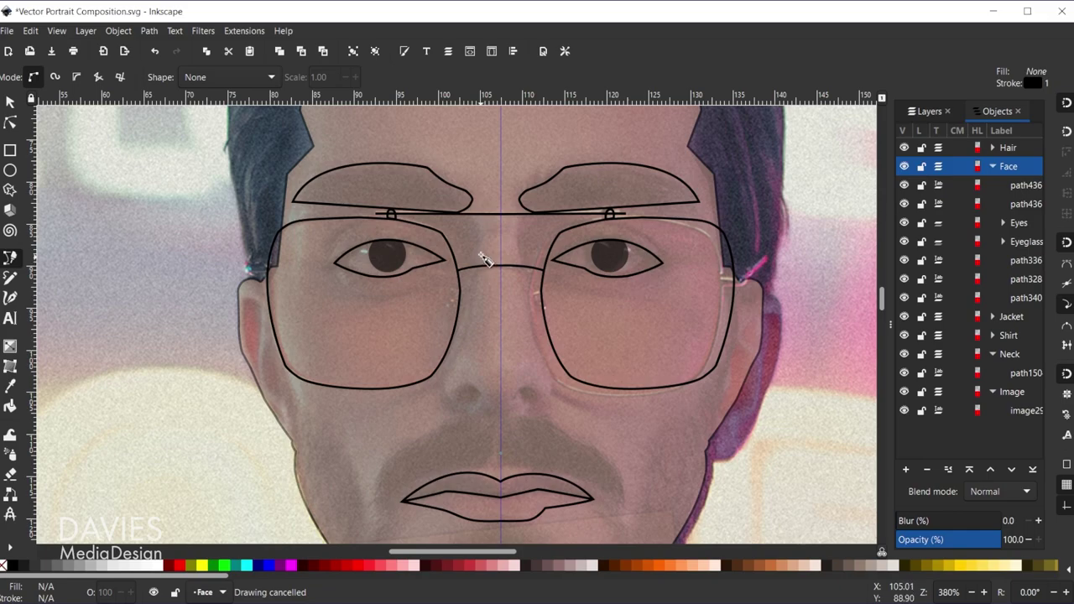
left_click(482, 242)
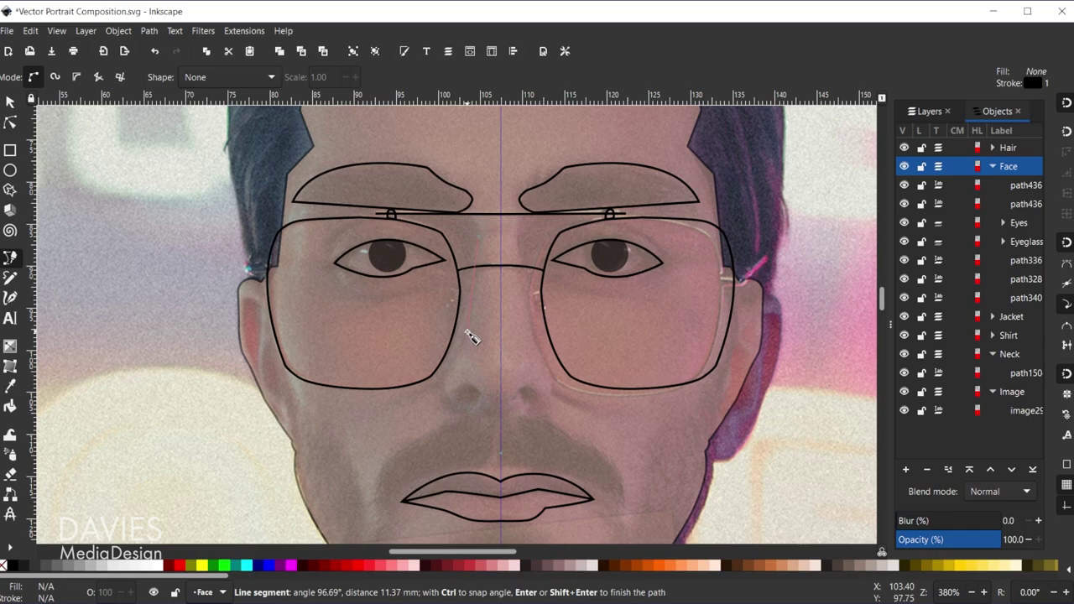
left_click_drag(466, 350, 459, 375)
key("Return")
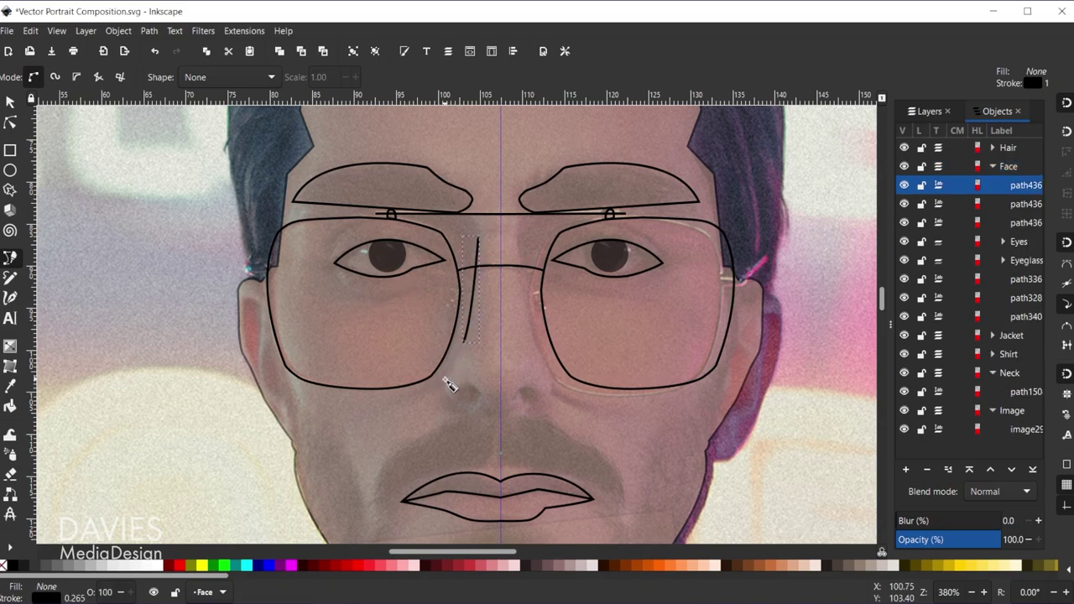
Draw a curve around the left nostril wing and a second one along the nose base ending at the centre guide
left_click(444, 388)
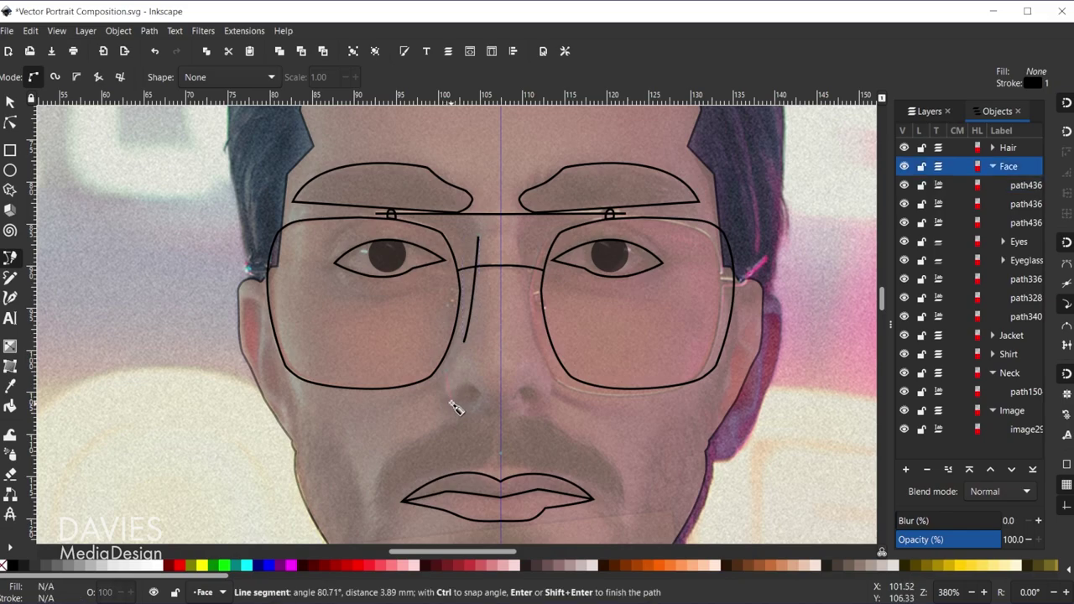
left_click_drag(453, 406, 471, 422)
key("Return")
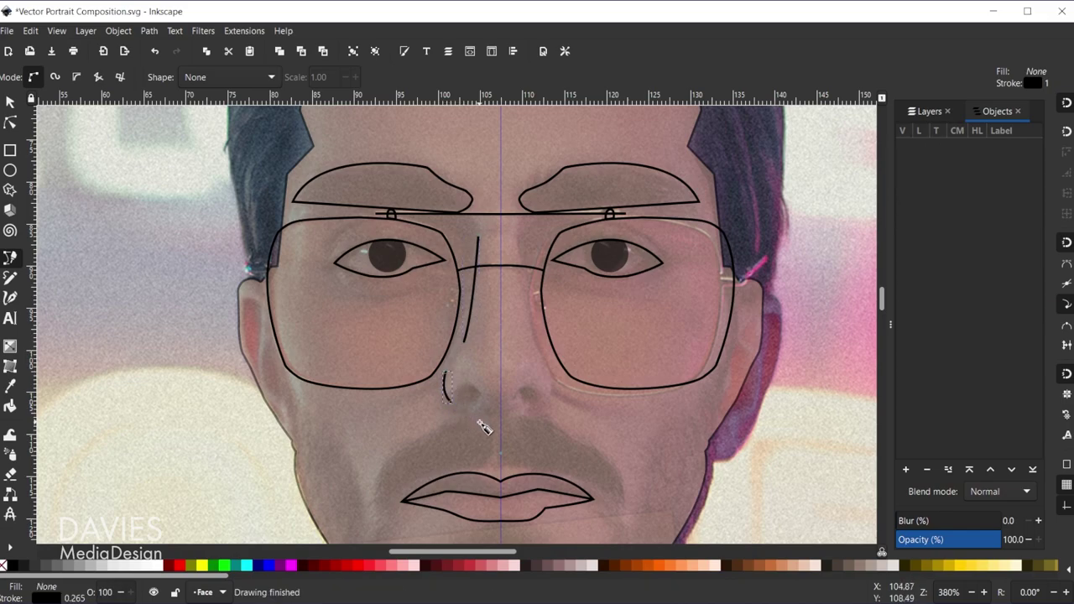
left_click(477, 415)
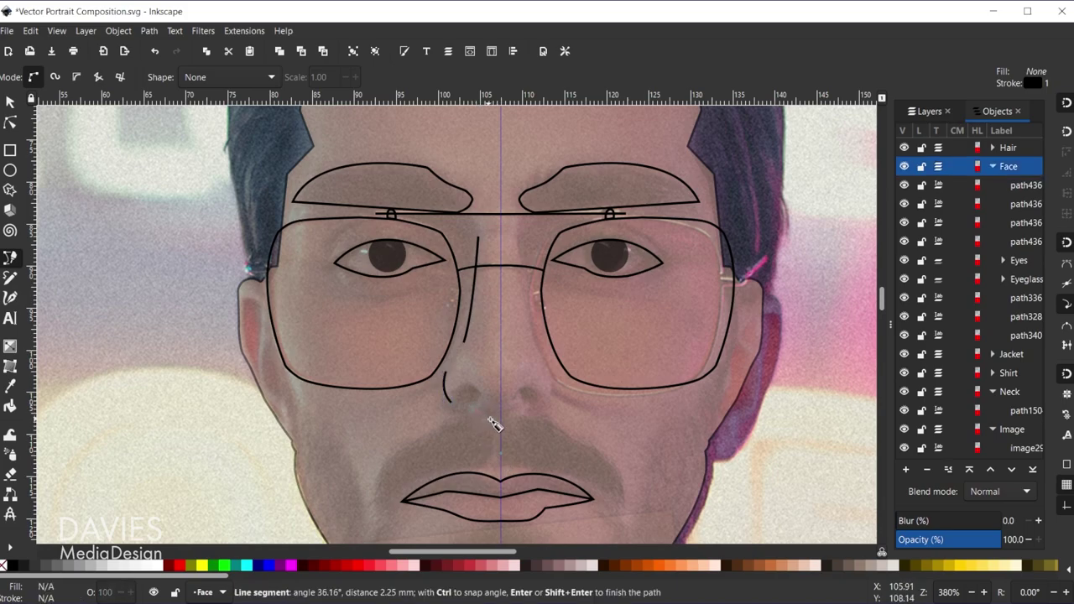
left_click_drag(505, 422, 516, 422)
key("Return")
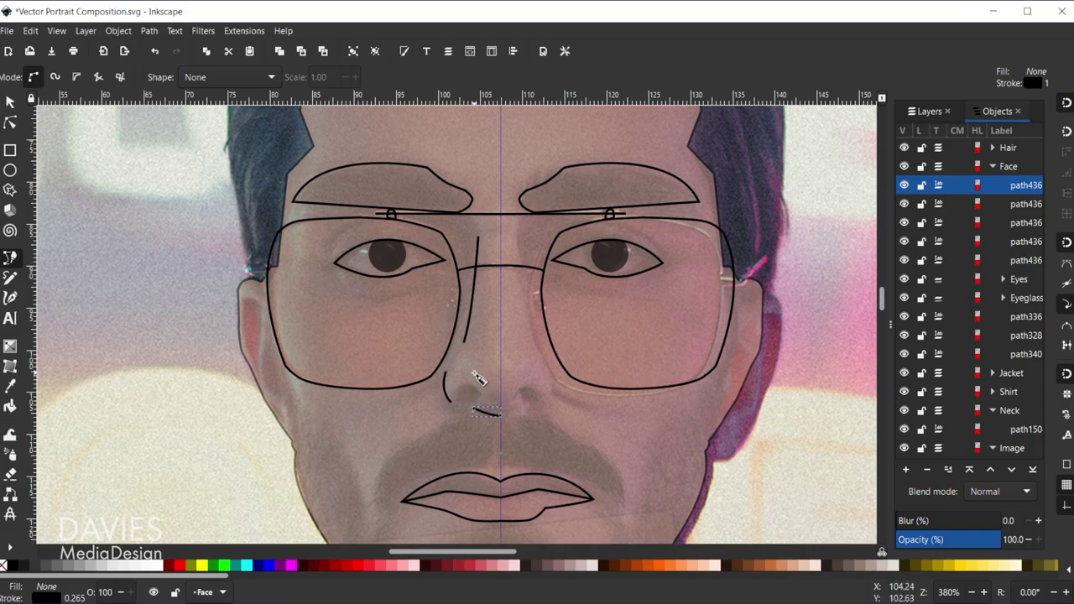
Draw a short slanted stroke above the left nostril, beside the nose tip
left_click(476, 375)
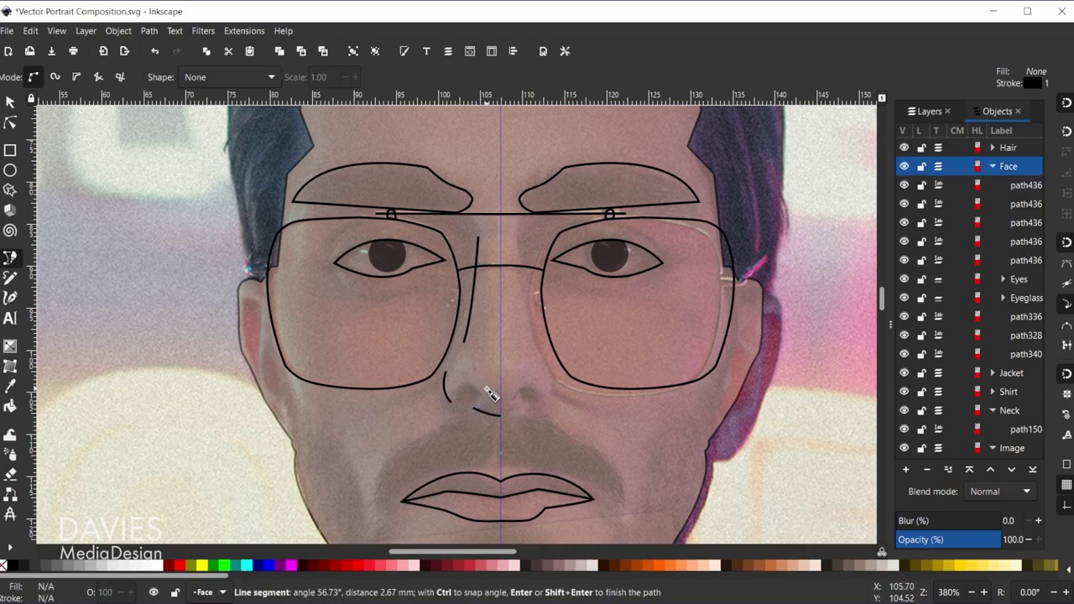
left_click_drag(491, 397, 497, 399)
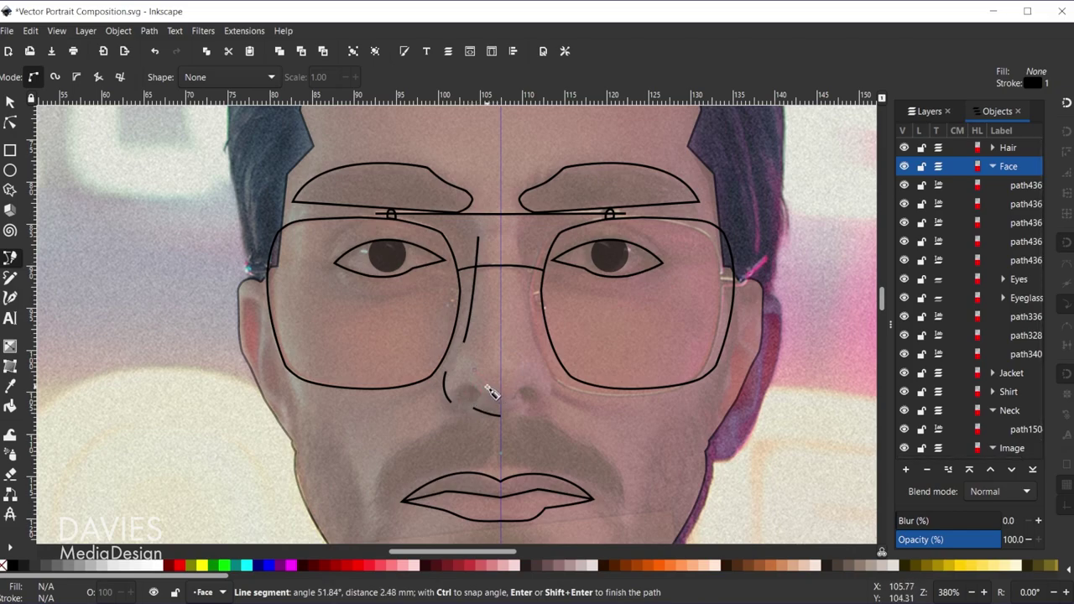
left_click_drag(491, 392, 496, 397)
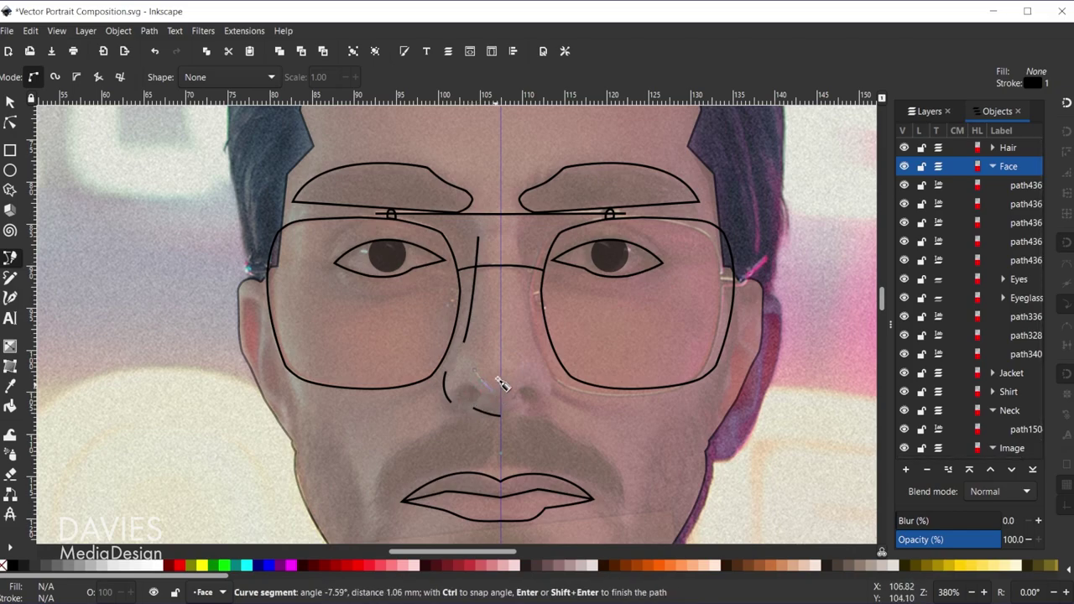
key("Return")
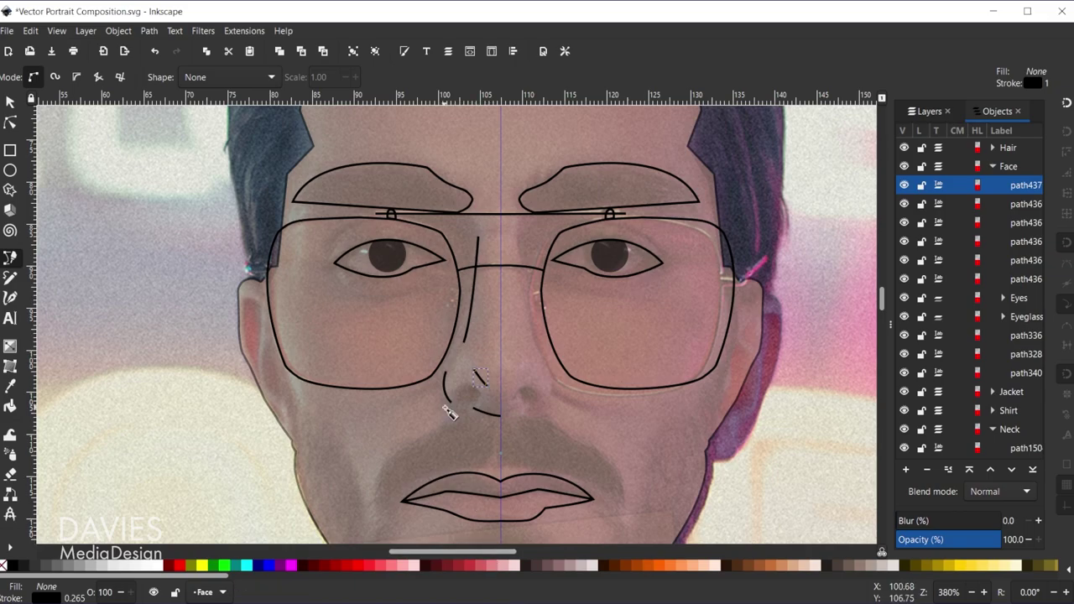
Trace the left nostril as a closed shape about 3.2 by 2.6 mm and fill it with black
scroll(446, 410, "up", 2, "ctrl")
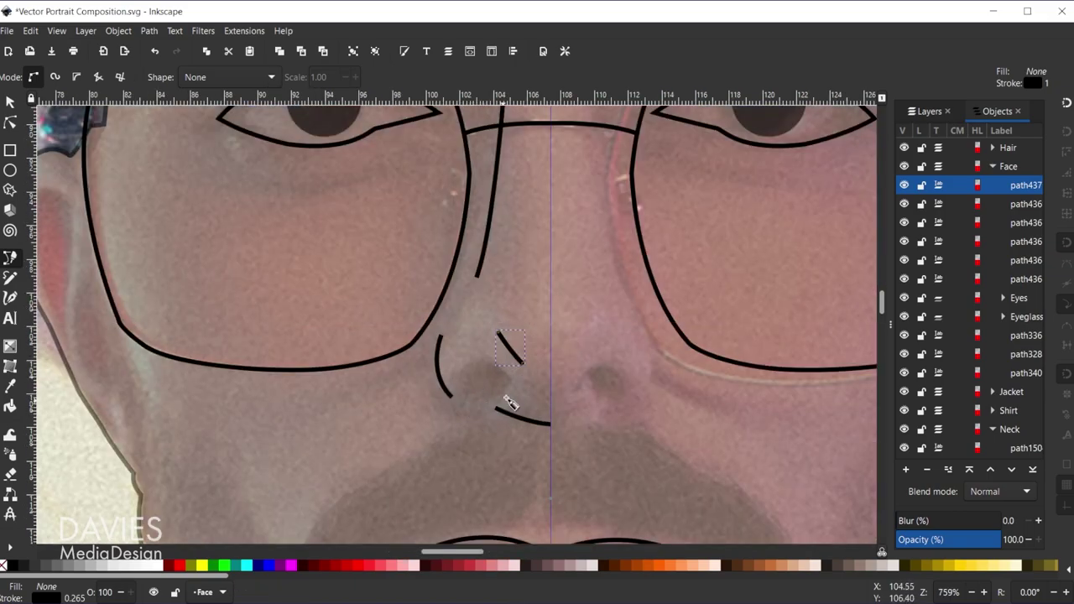
left_click(509, 383)
left_click_drag(465, 383, 515, 398)
left_click(515, 388)
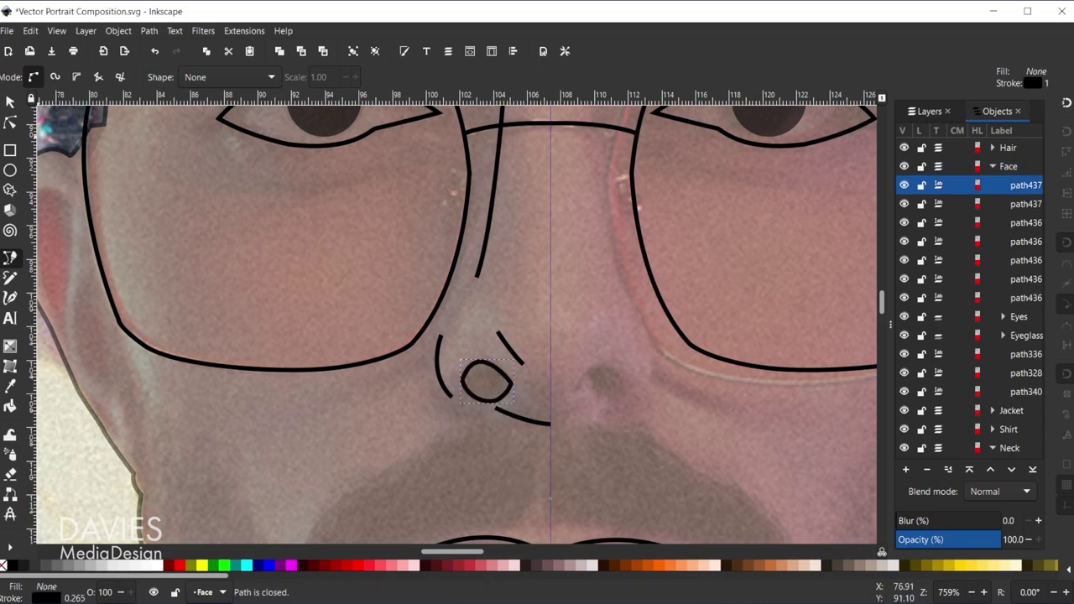
key("s")
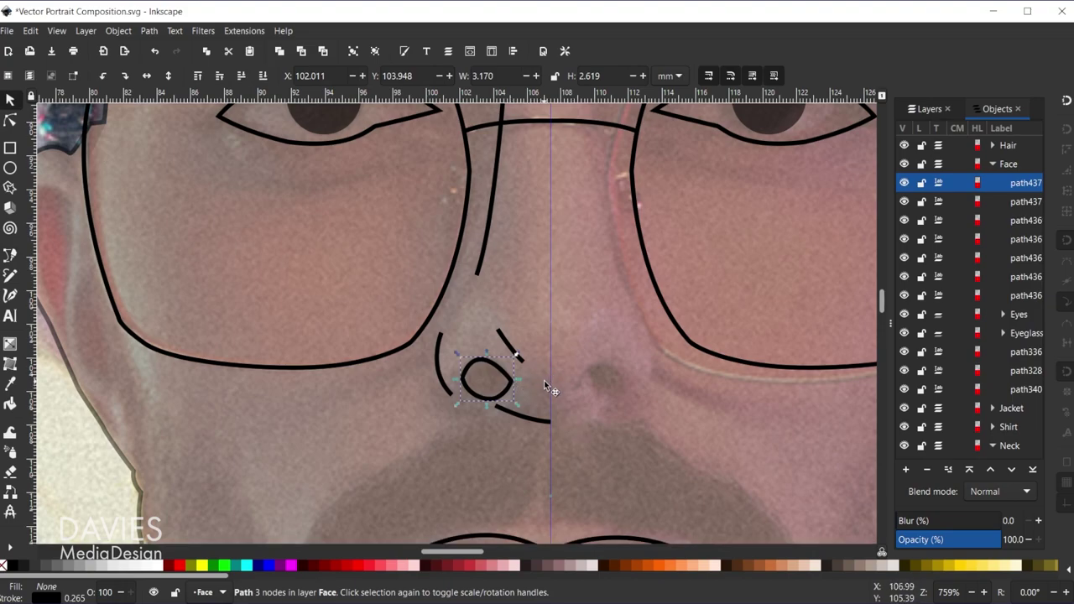
left_click(13, 565)
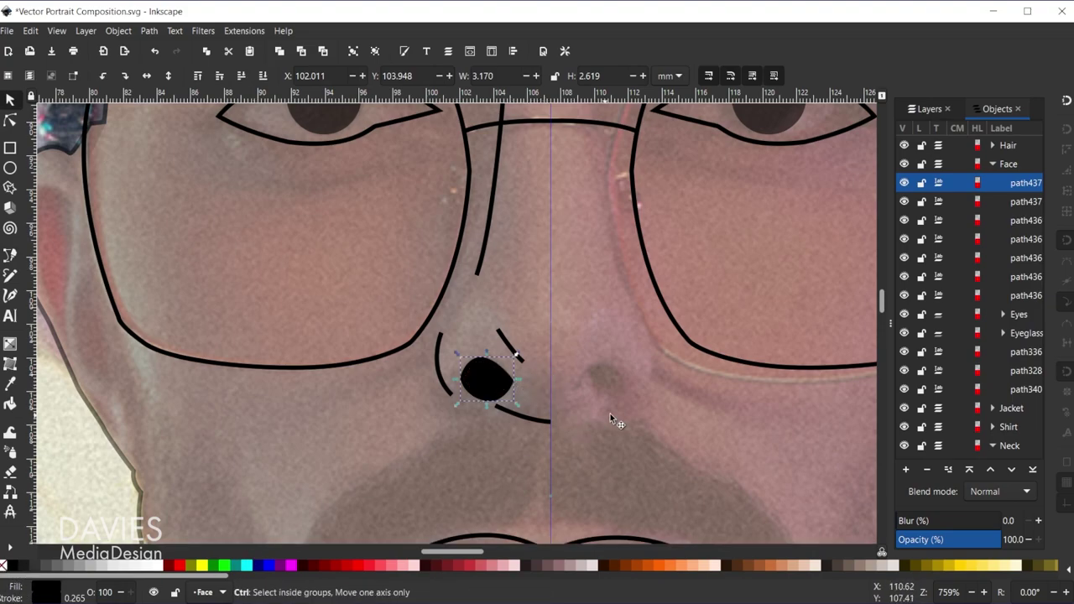
Group the five left-side nose paths: nostril, nose base, slanted stroke, bridge line and nostril wing
scroll(613, 411, "down", 2)
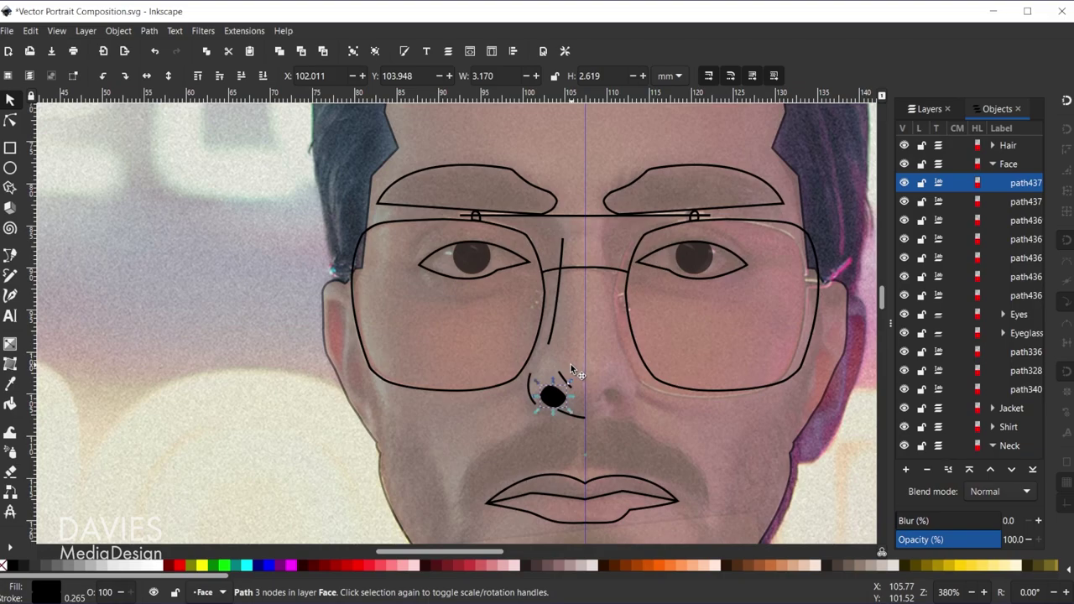
left_click(577, 416, "shift")
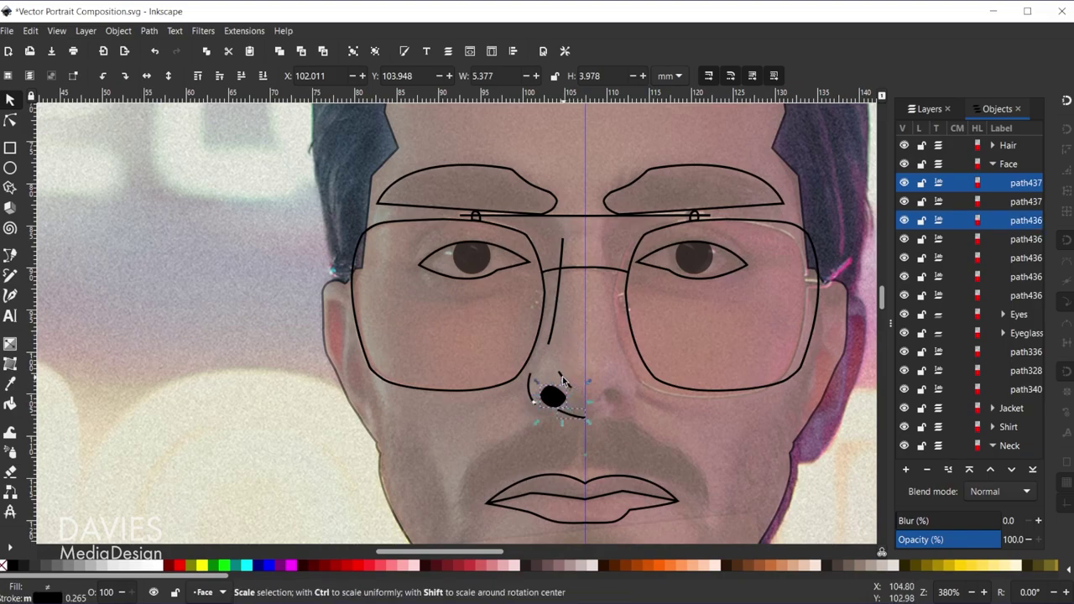
left_click(561, 373, "shift")
left_click(556, 295, "shift")
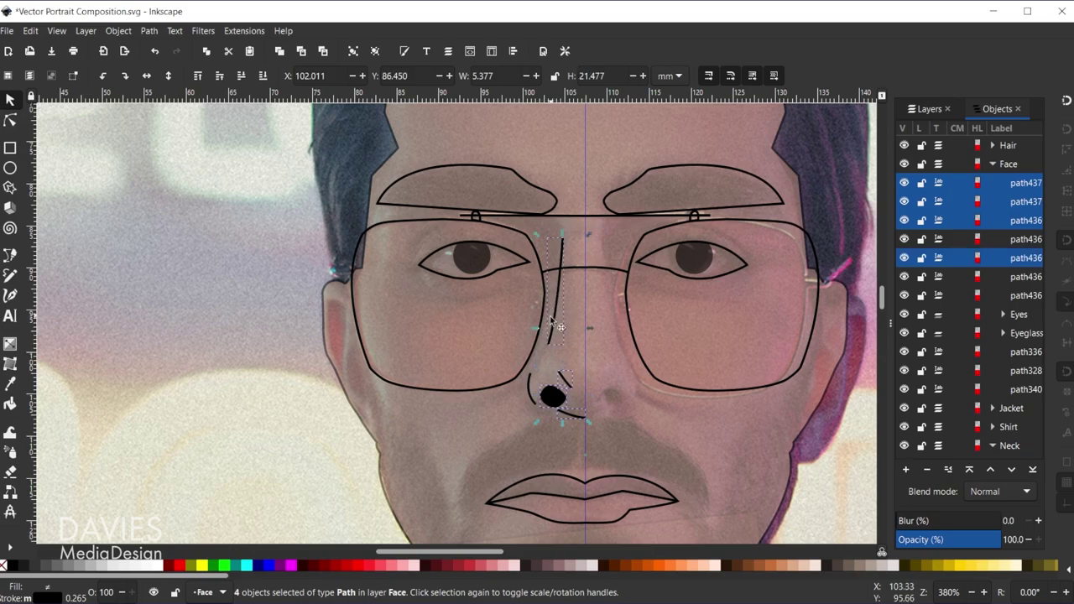
left_click(531, 397, "shift")
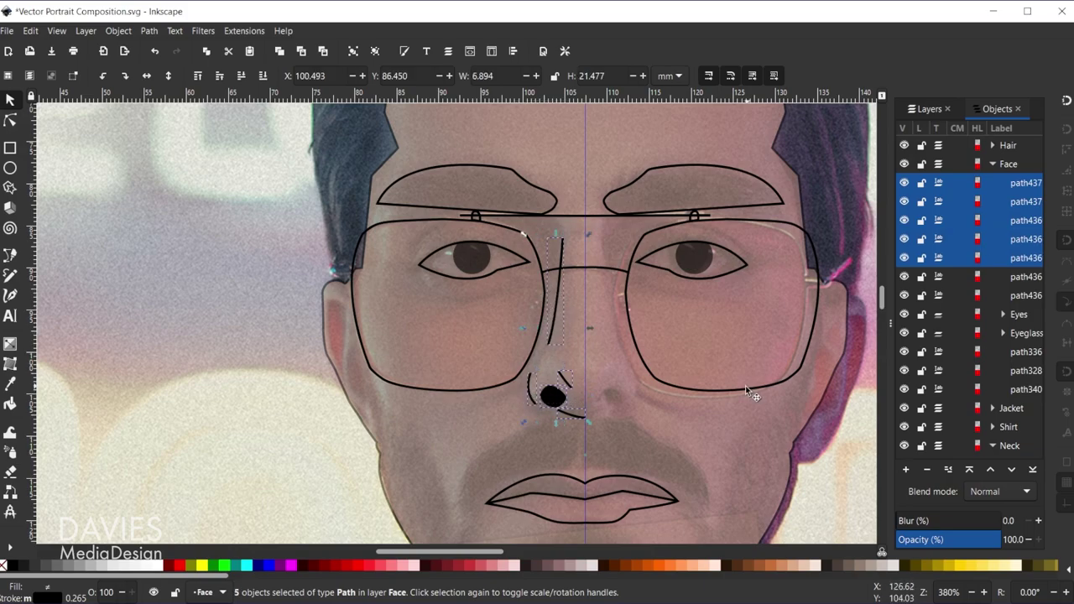
key("ctrl+g")
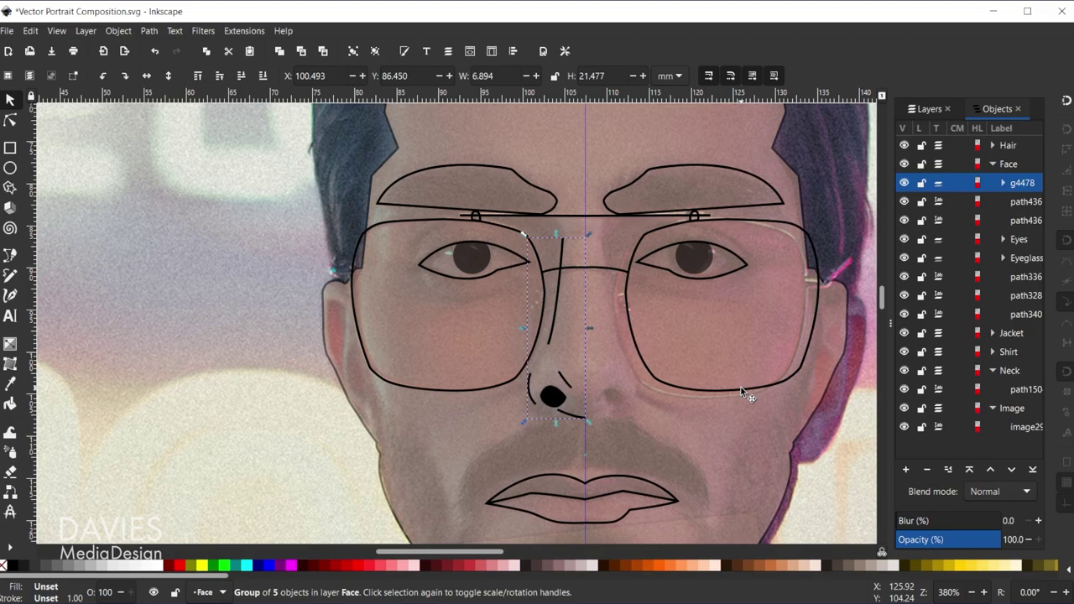
Duplicate the half-nose group, flip the copy horizontally and snap it against the right side of the centre guide
key("ctrl")
key("ctrl+d")
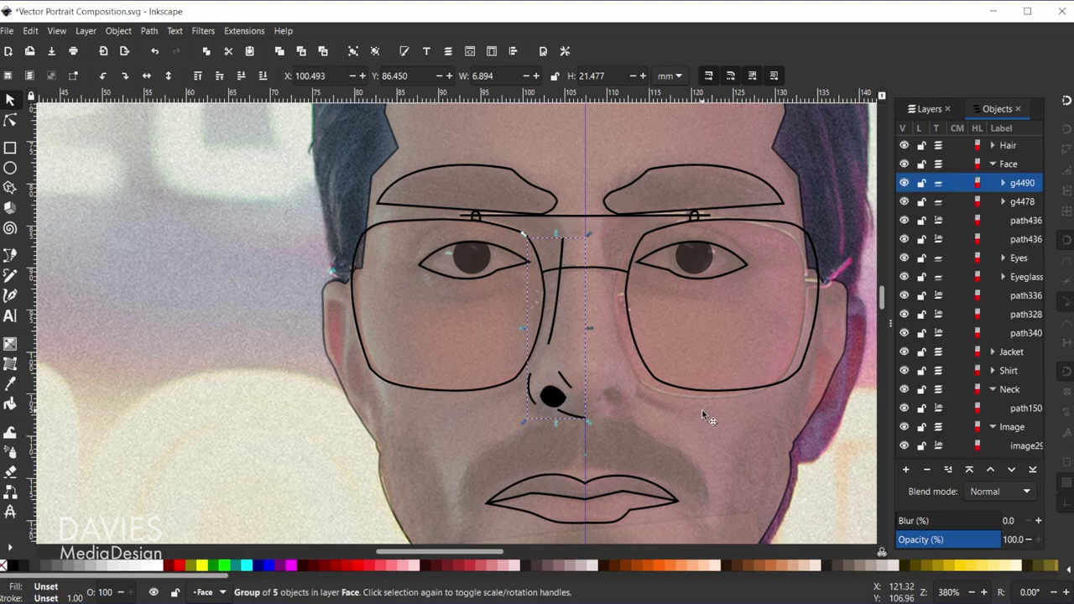
key("h")
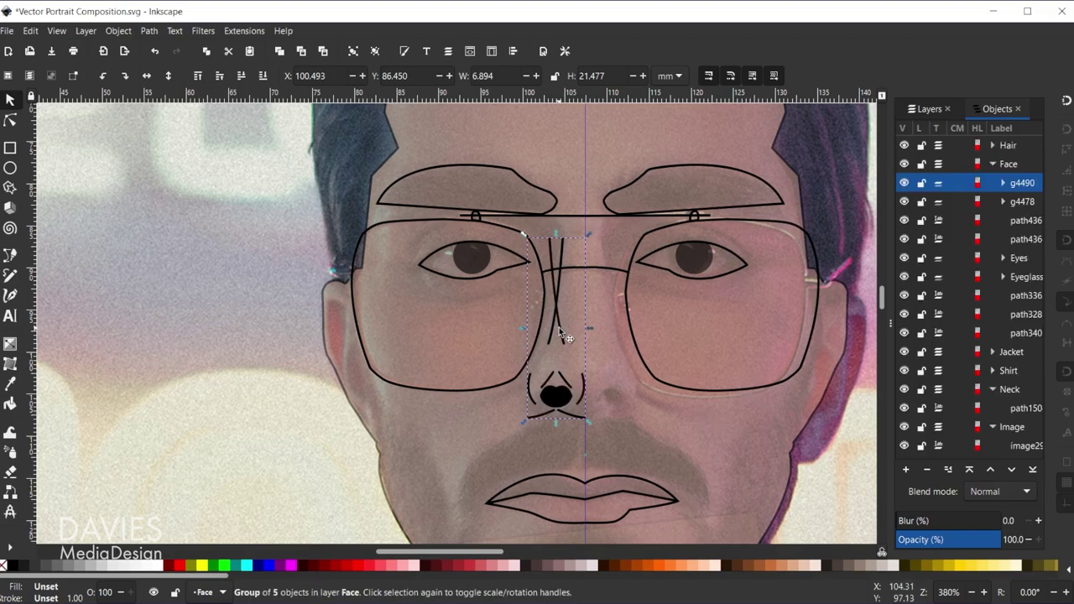
left_click_drag(559, 329, 619, 332)
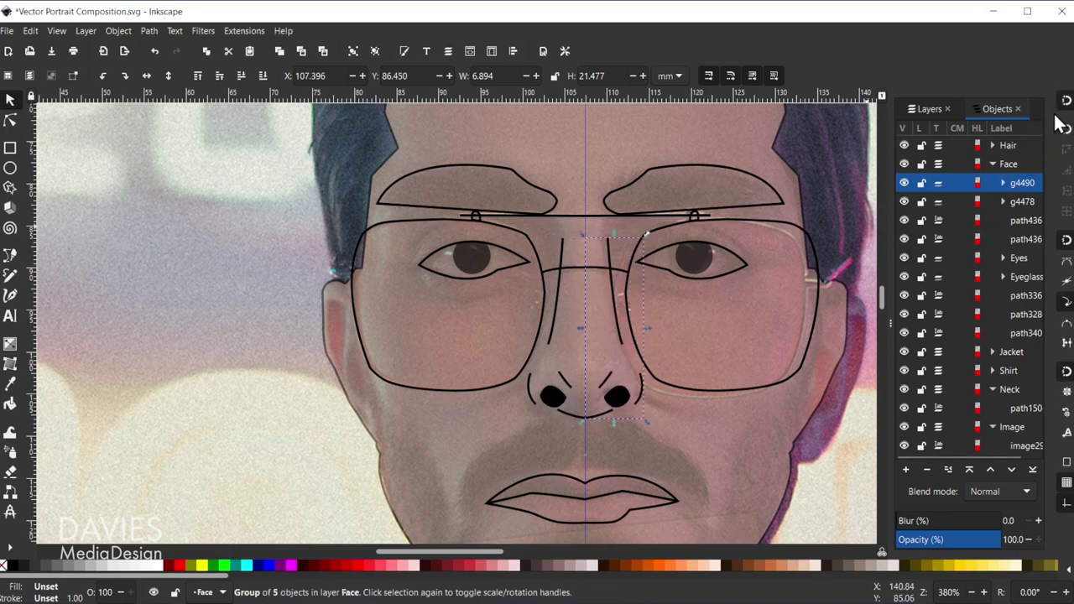
left_click_drag(613, 302, 602, 304)
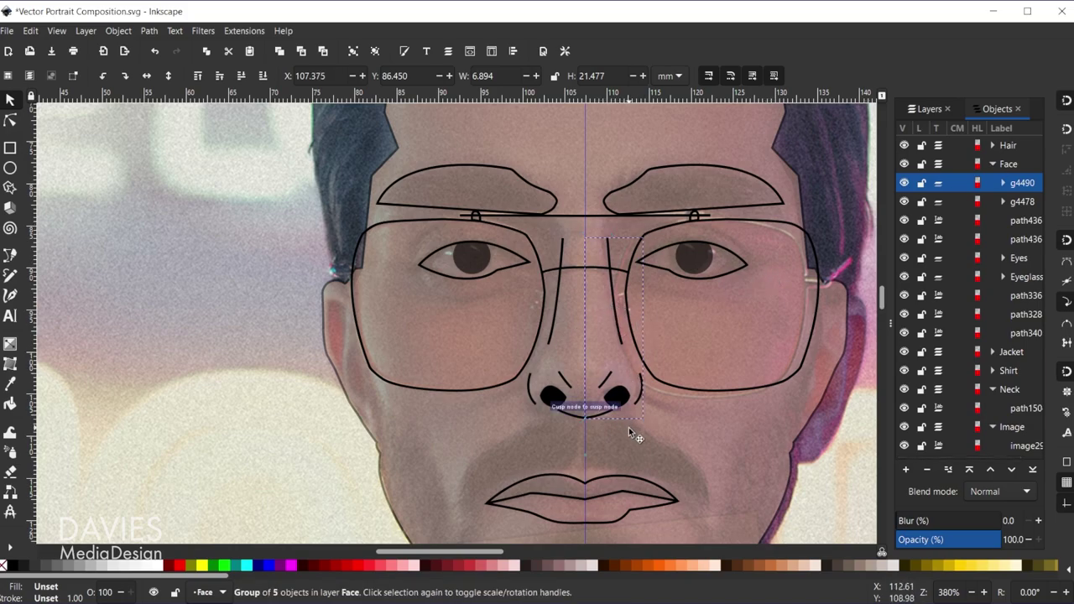
left_click(682, 428)
Group the two nose halves together and name the group Nose
scroll(682, 427, "down", 2)
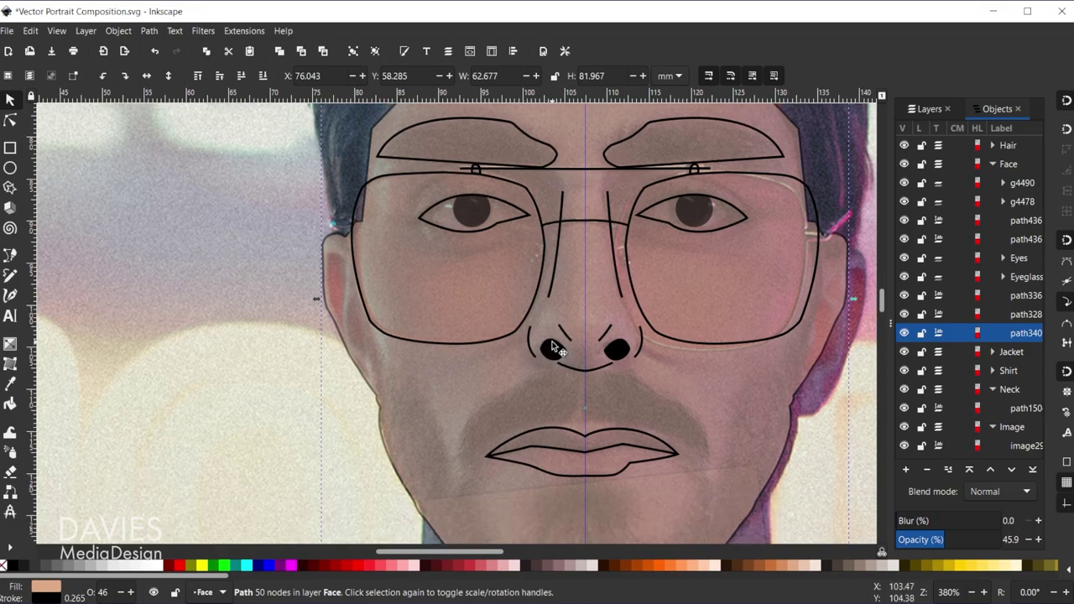
left_click(552, 346)
left_click(637, 346, "shift")
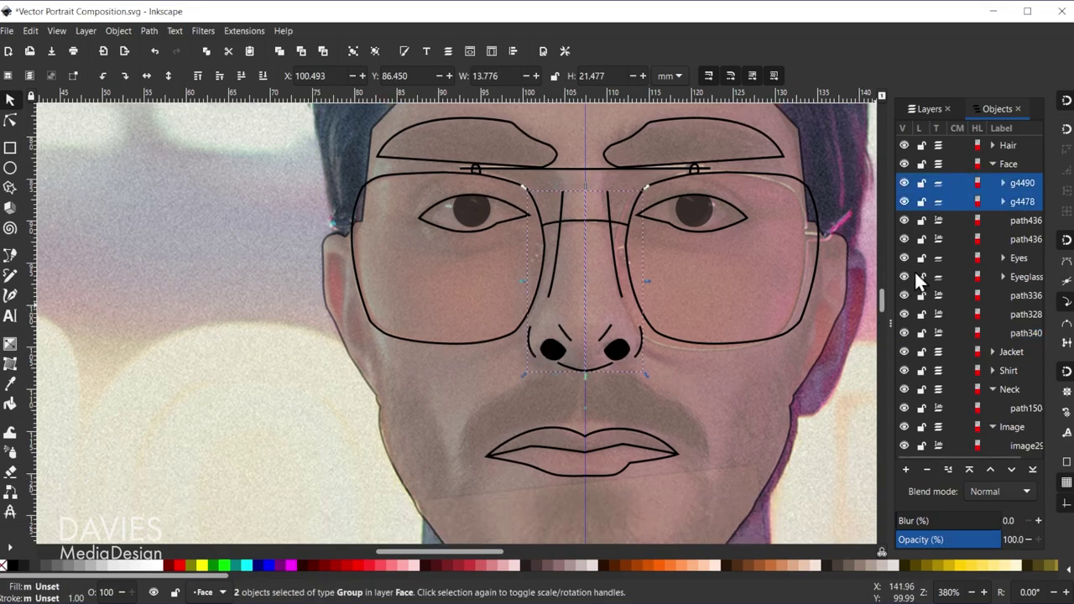
key("ctrl+g")
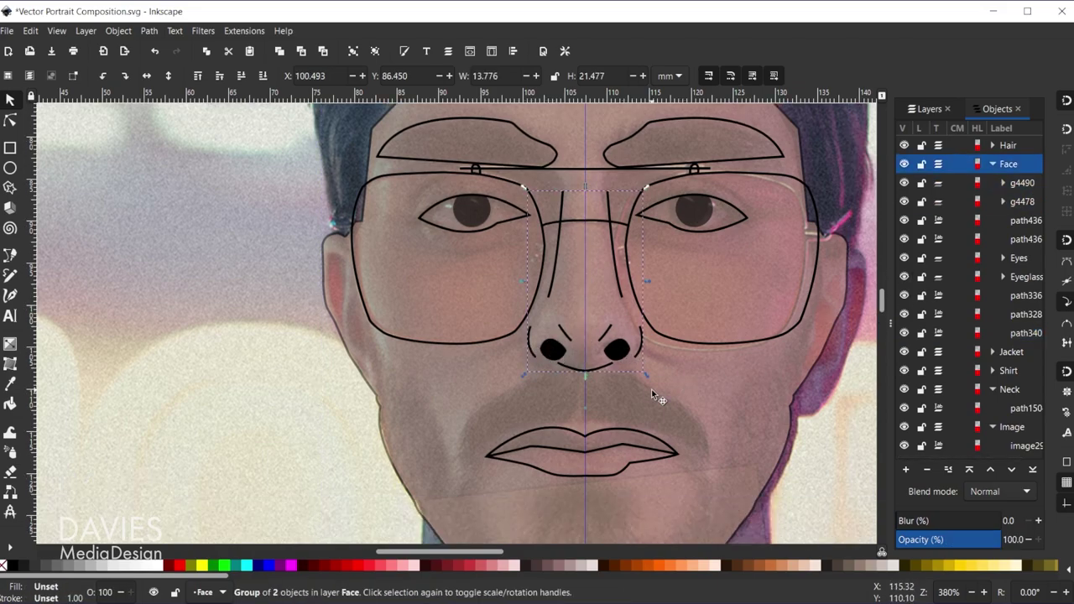
double_click(1021, 182)
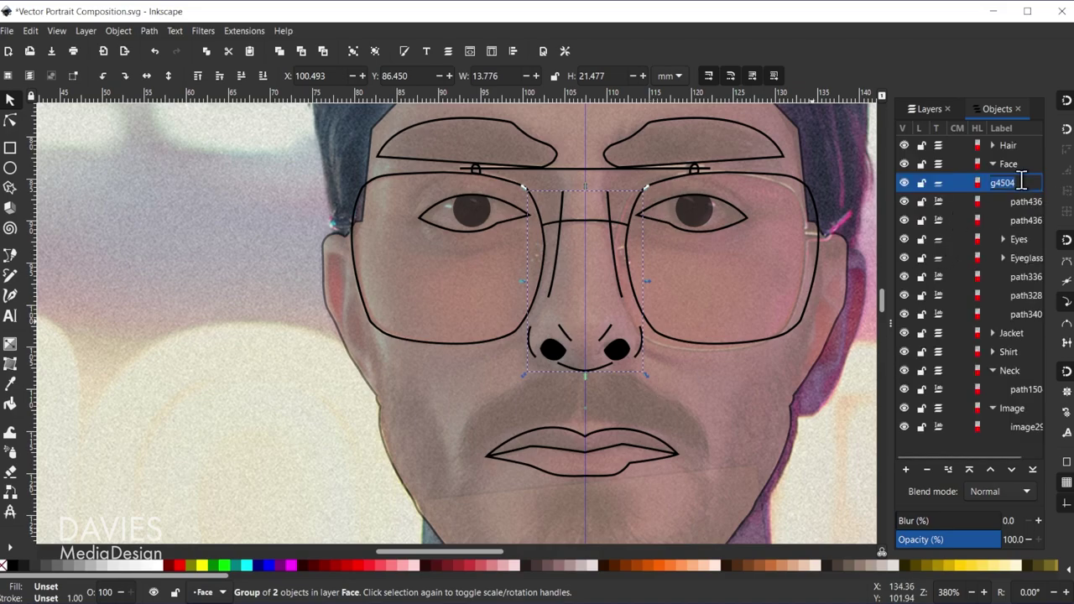
type("N")
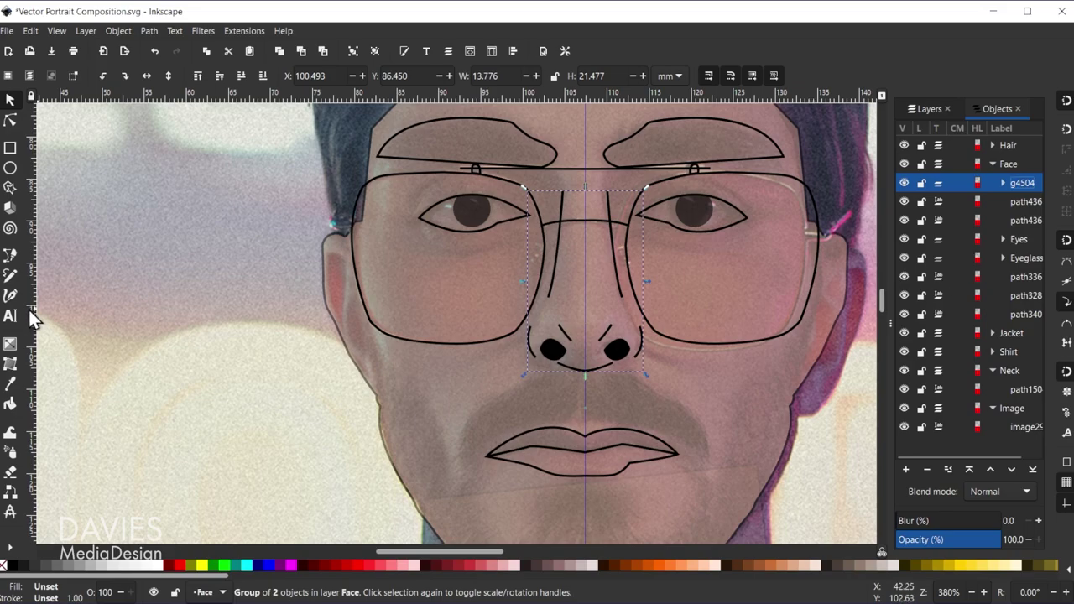
With snapping turned off, trace the left half of the moustache as a closed shape from beside the centre guide to beyond the mouth corner
left_click(10, 255)
scroll(478, 384, "down", 3)
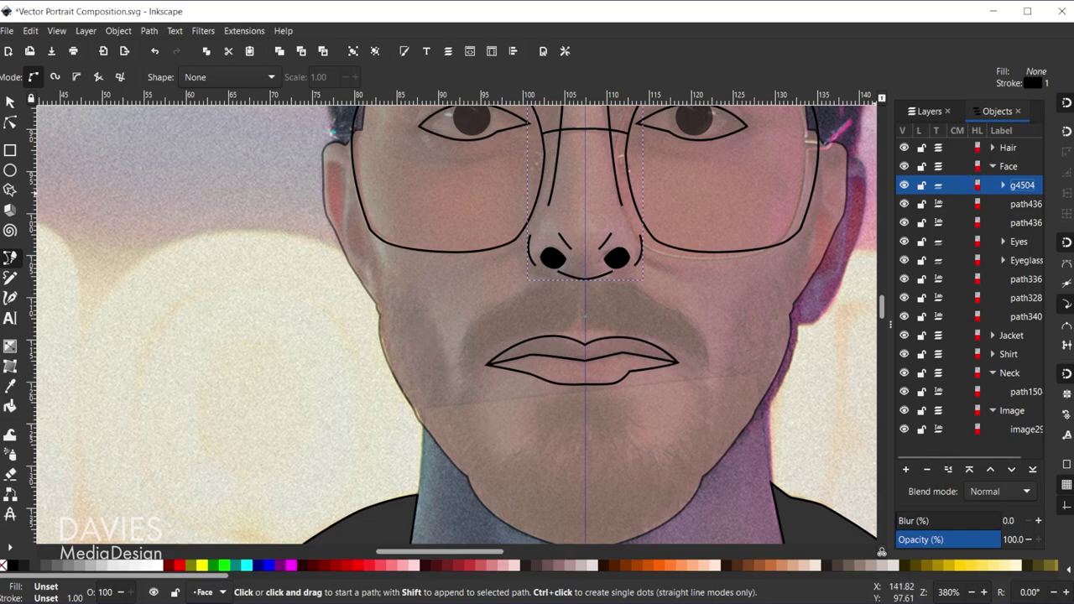
left_click(1065, 102)
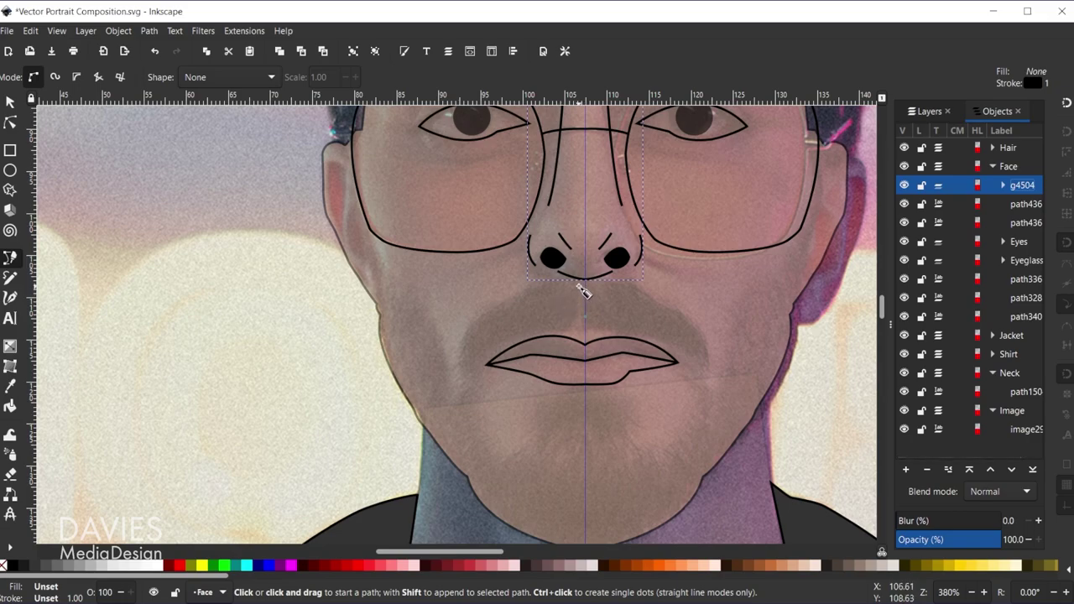
left_click(577, 327)
left_click_drag(578, 279, 568, 284)
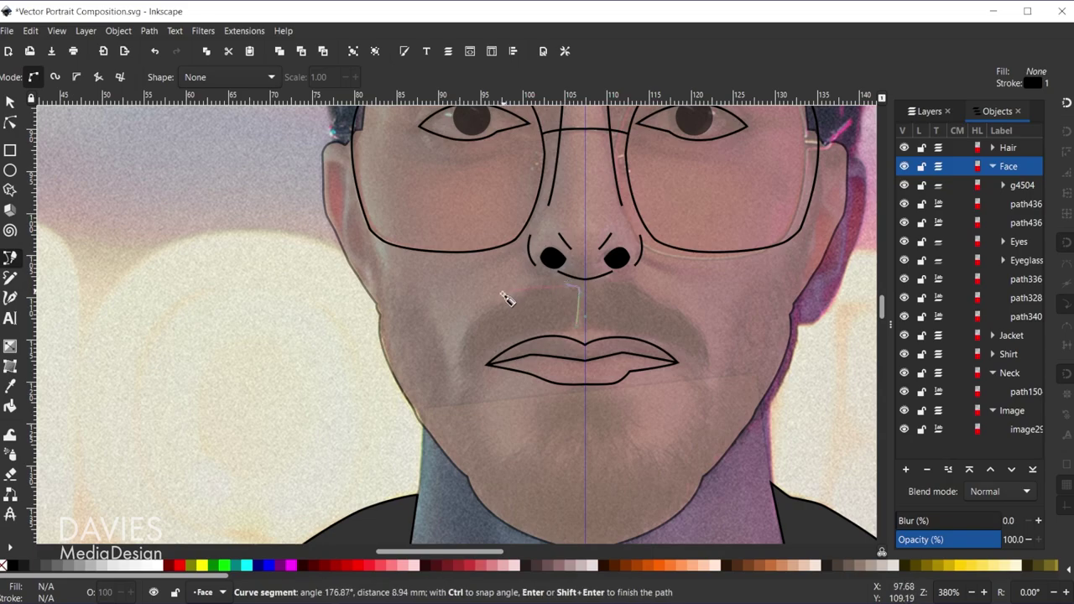
left_click_drag(486, 312, 469, 335)
left_click_drag(470, 376, 472, 371)
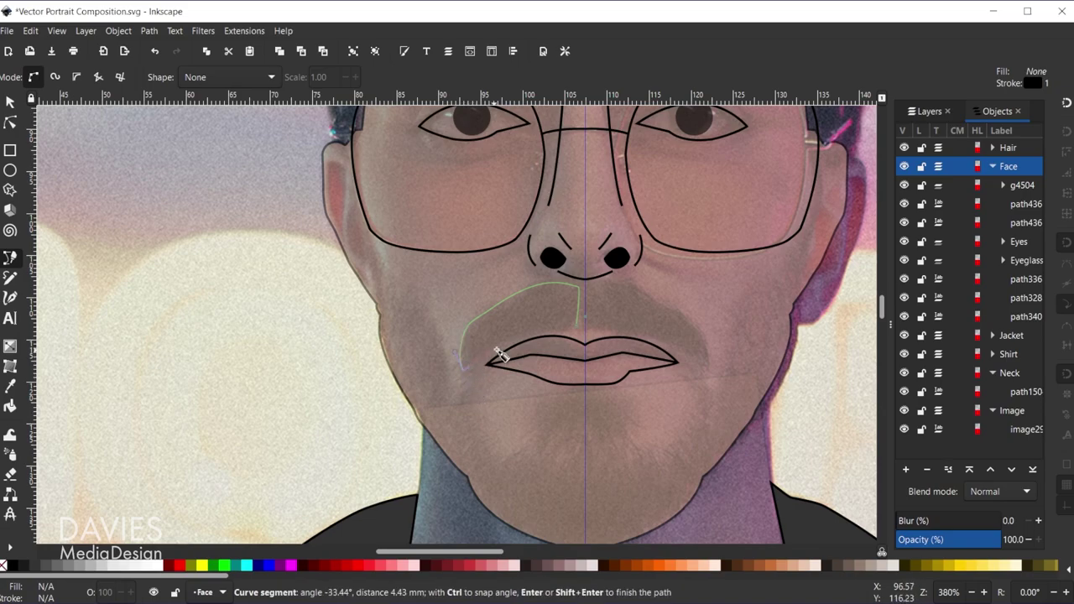
left_click_drag(579, 327, 666, 328)
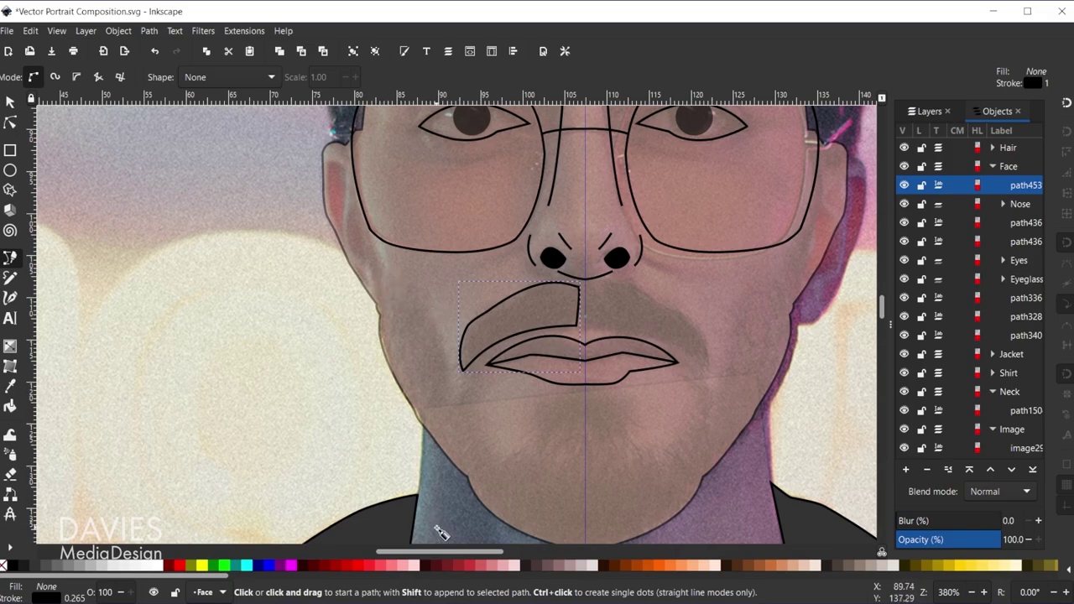
Trace the left half of the beard as a closed path along the jaw to the centre guide, about 25 × 34 mm
scroll(439, 513, "down", 1)
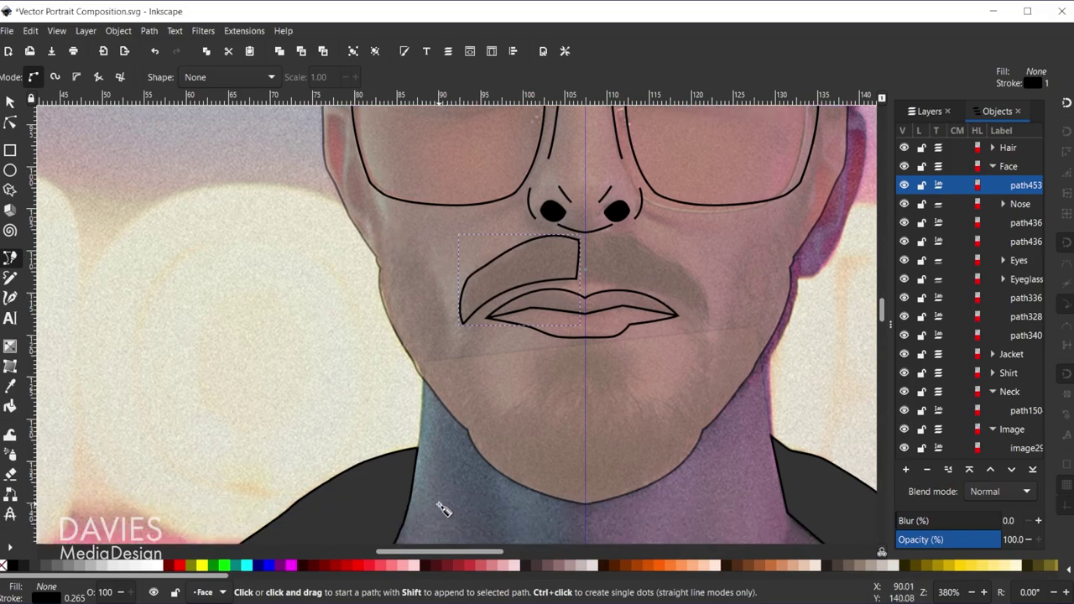
left_click(401, 235)
left_click_drag(381, 229, 378, 230)
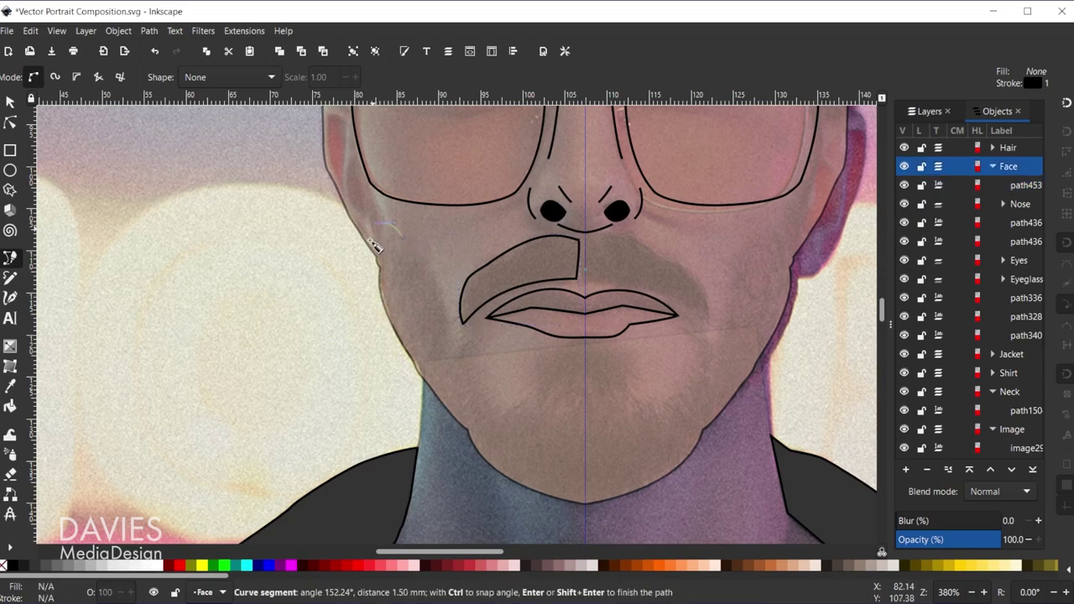
left_click(379, 269)
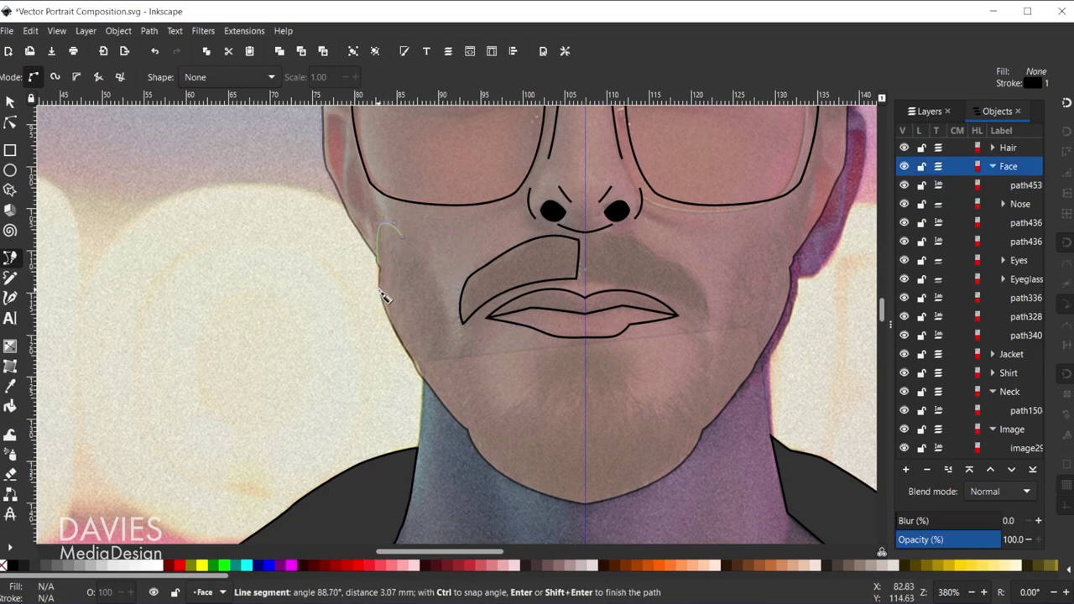
left_click_drag(383, 300, 386, 304)
left_click_drag(406, 351, 417, 374)
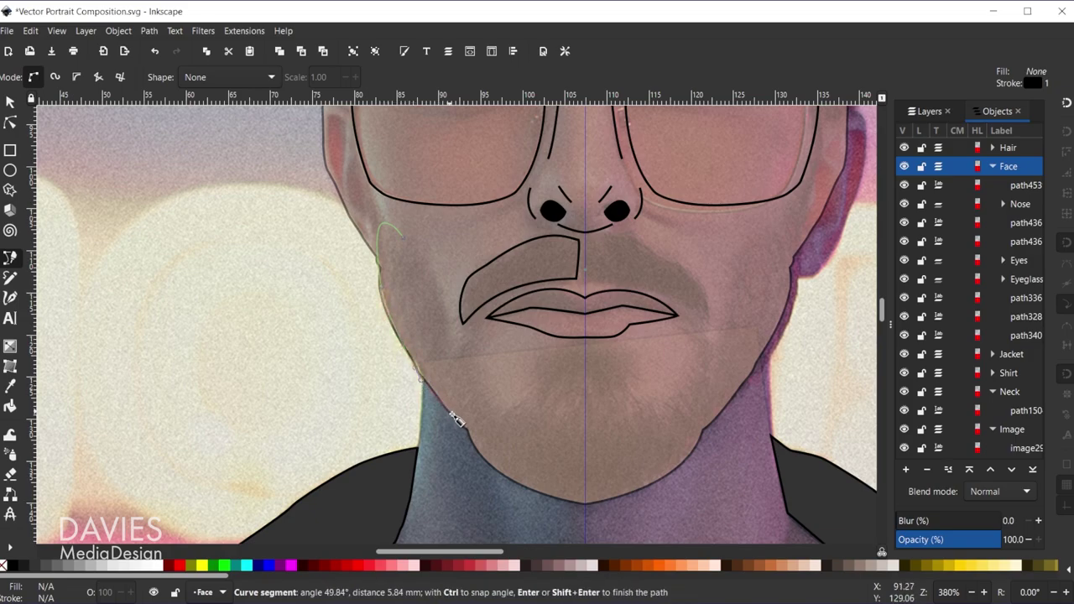
left_click_drag(463, 427, 479, 445)
left_click_drag(585, 503, 691, 515)
left_click_drag(583, 342, 542, 403)
left_click_drag(481, 361, 401, 242)
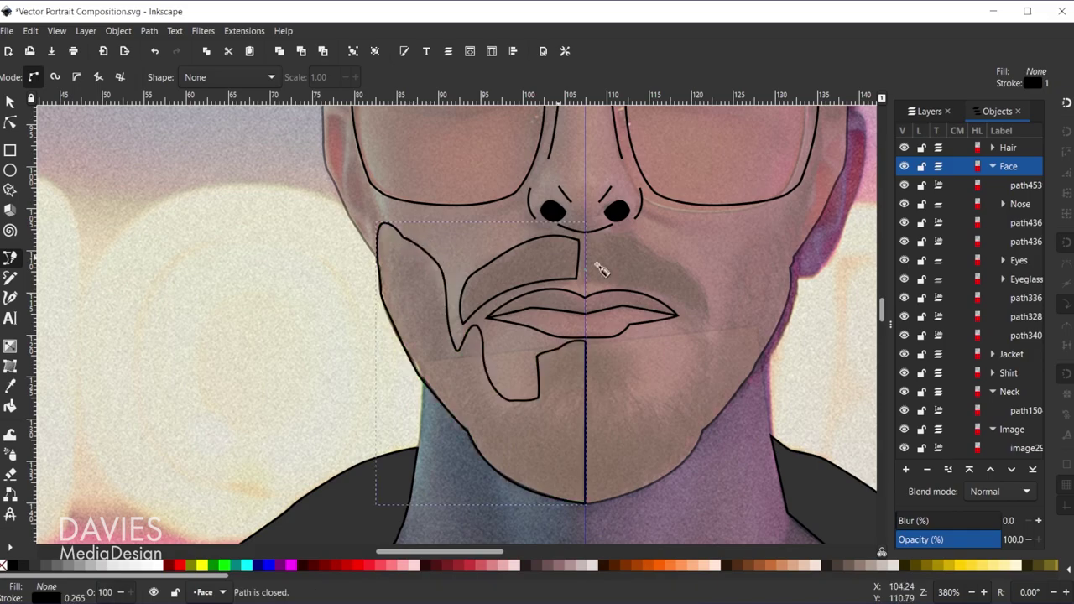
Group the left beard outline with the left mustache half
scroll(687, 384, "down", 1)
scroll(687, 383, "down", 1)
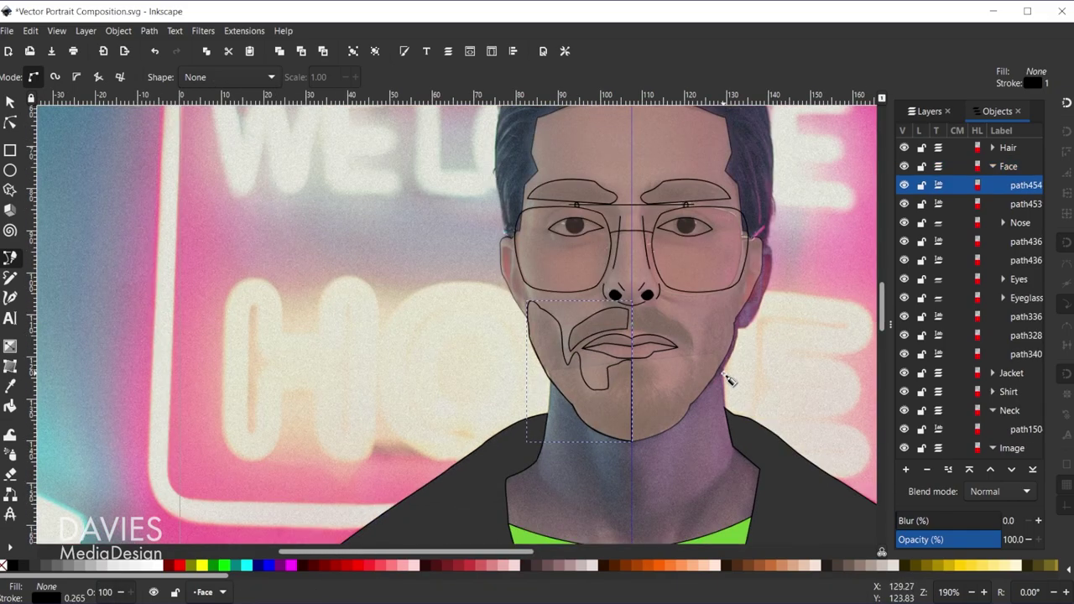
left_click(10, 102)
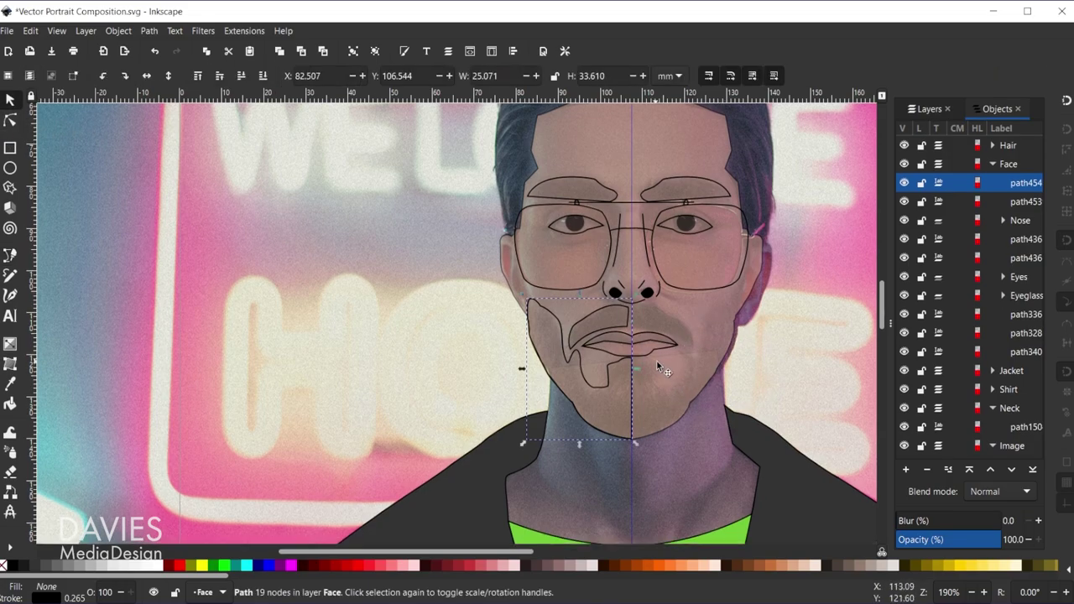
scroll(658, 359, "up", 1)
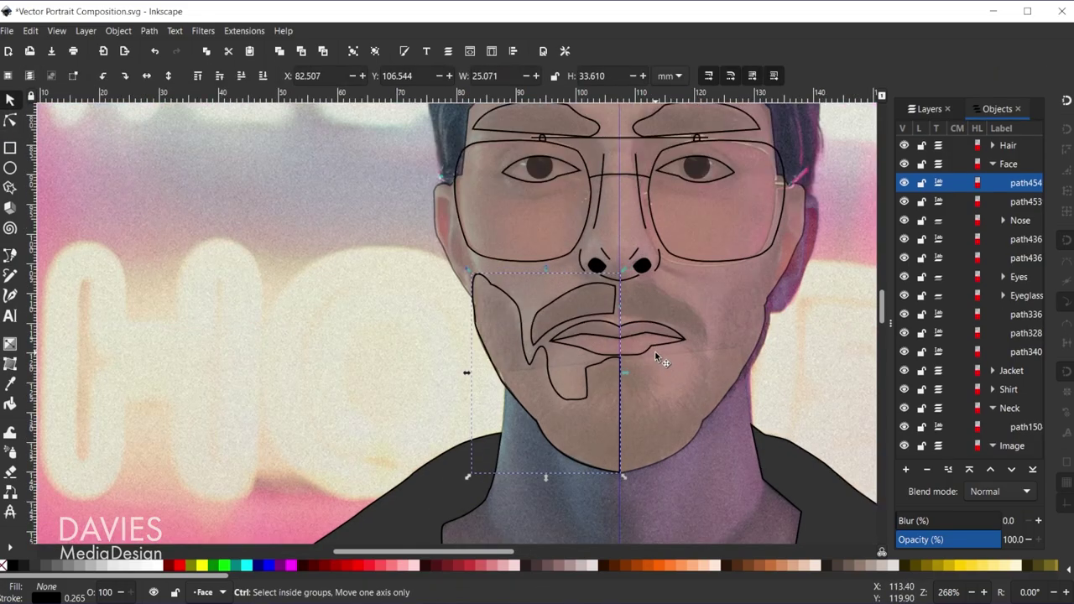
left_click(579, 287, "shift")
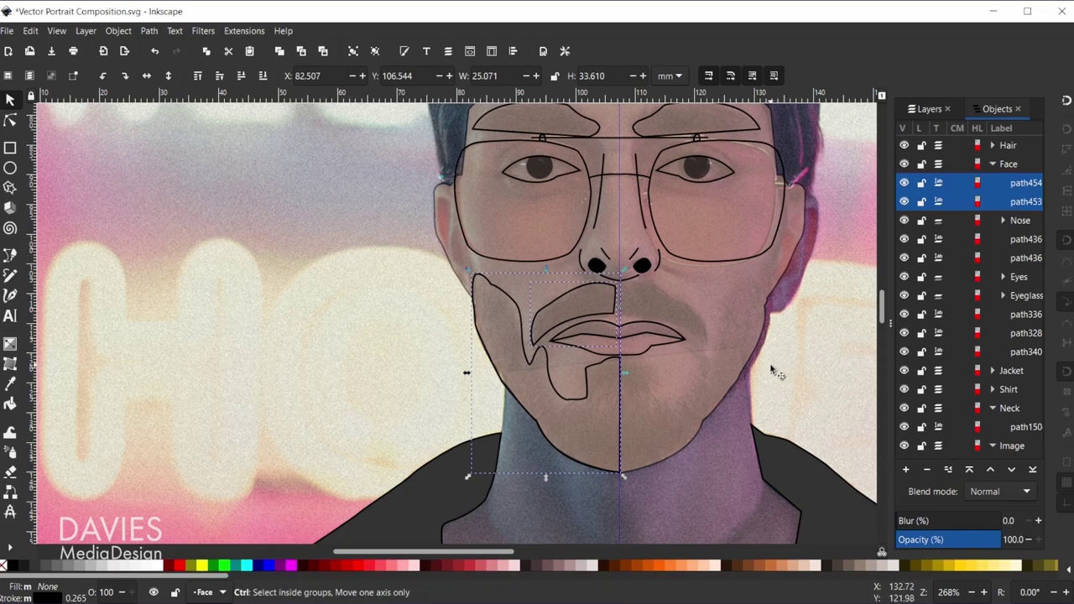
key("ctrl+g")
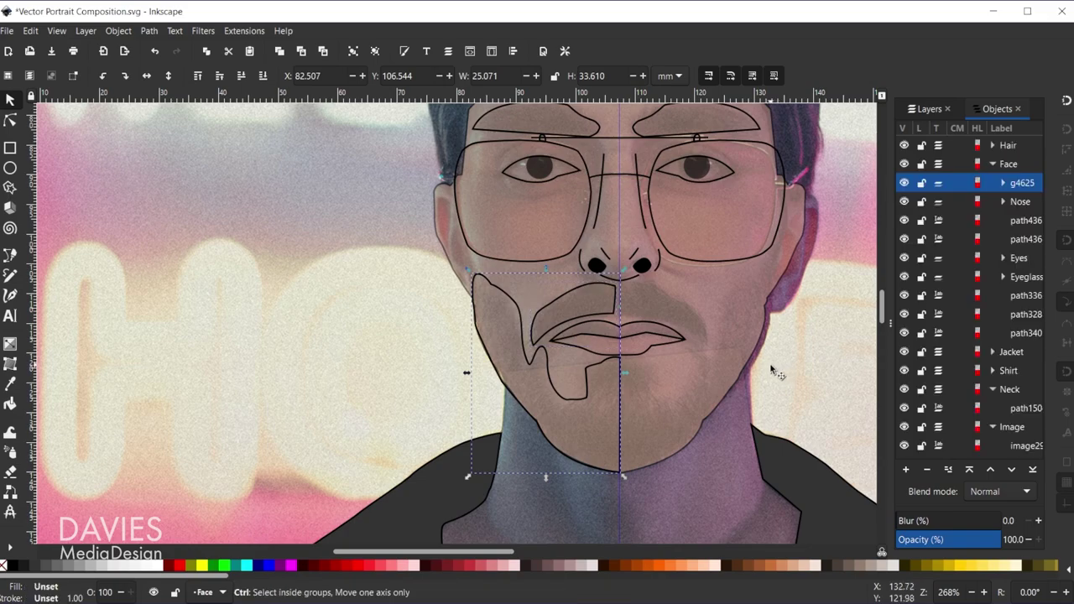
Duplicate the left beard group, flip the copy horizontally and snap it against the centre guide on the face's right half
key("ctrl+d")
key("h")
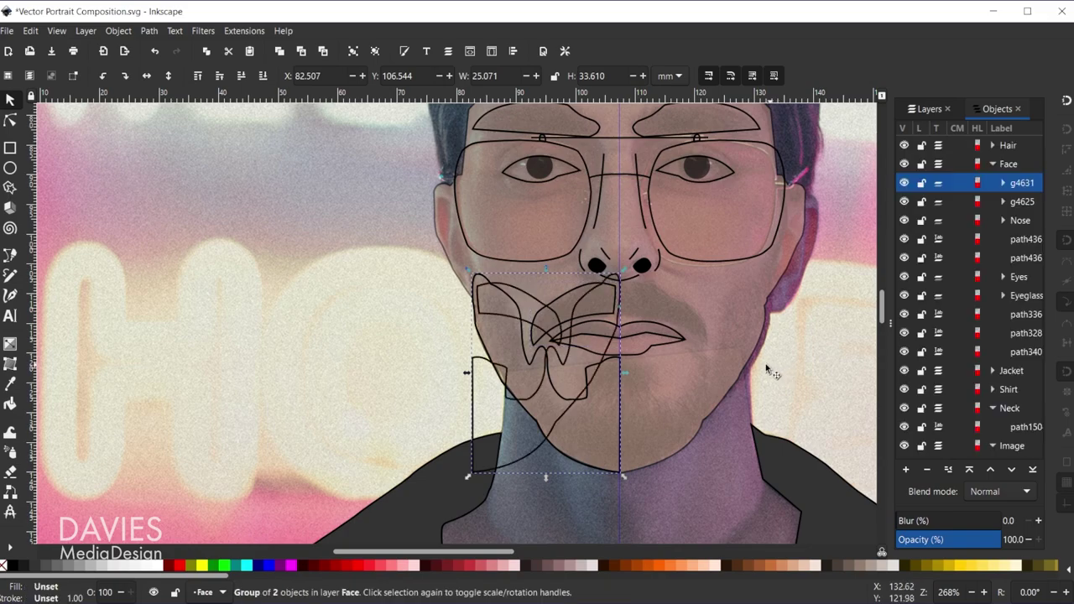
left_click_drag(528, 295, 692, 307)
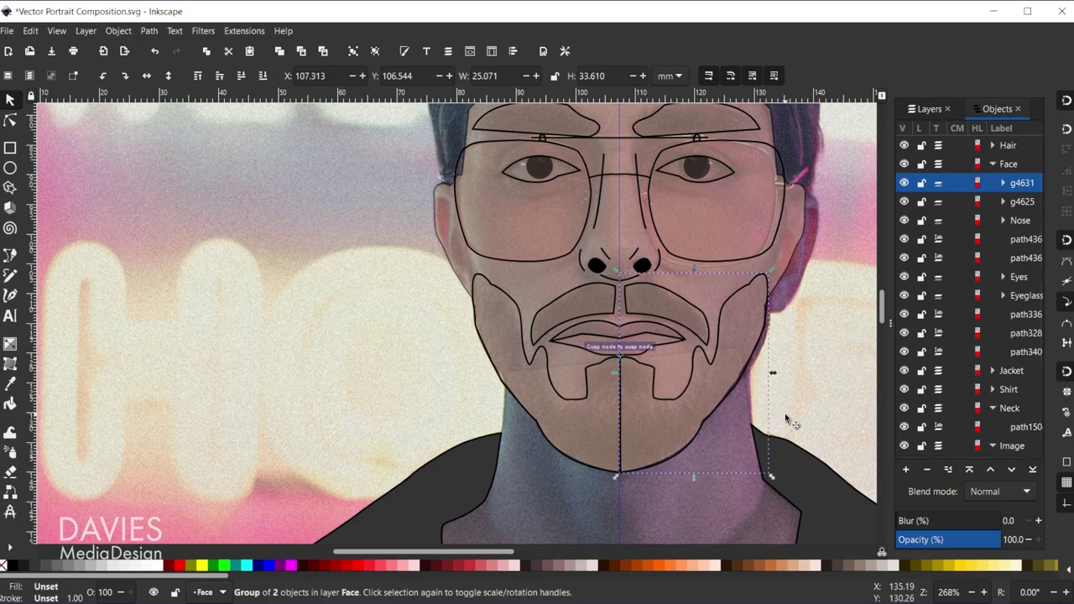
Group the left and right beard halves and name the group Beard
scroll(789, 422, "up", 1)
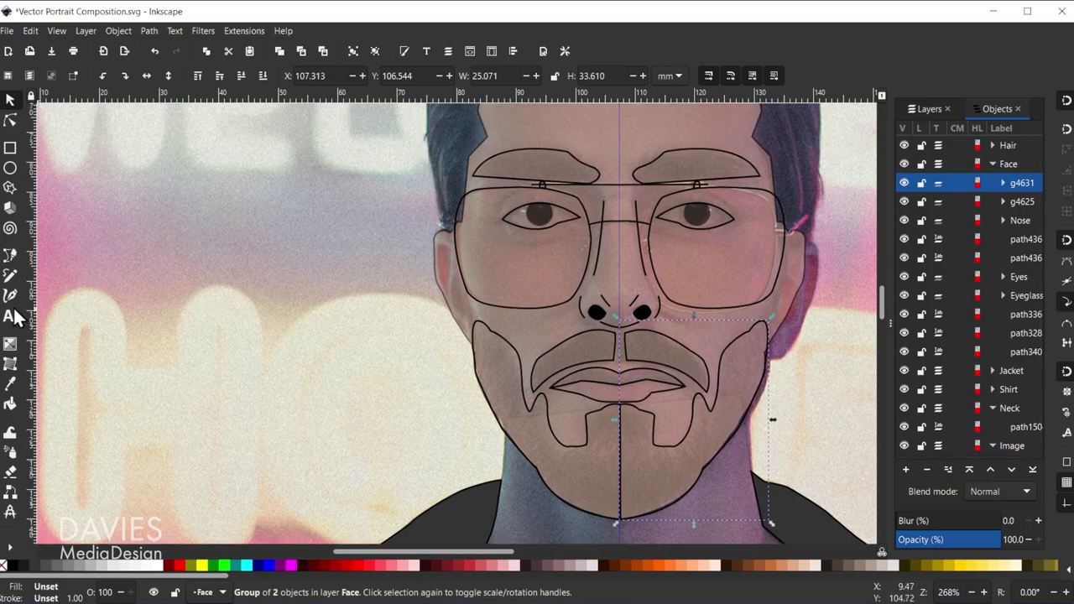
left_click(551, 349, "shift")
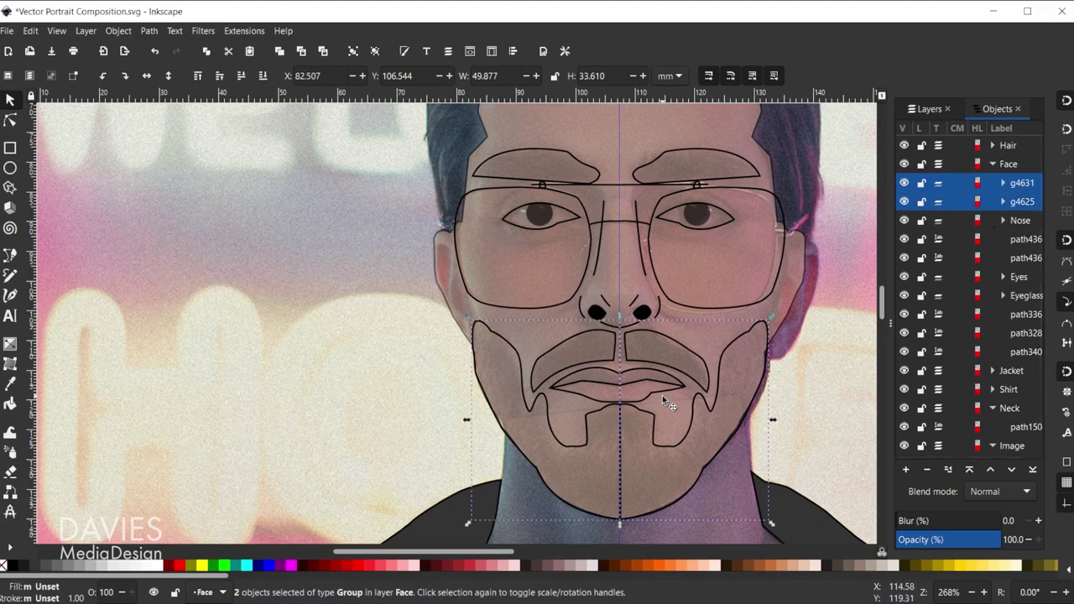
key("ctrl+g")
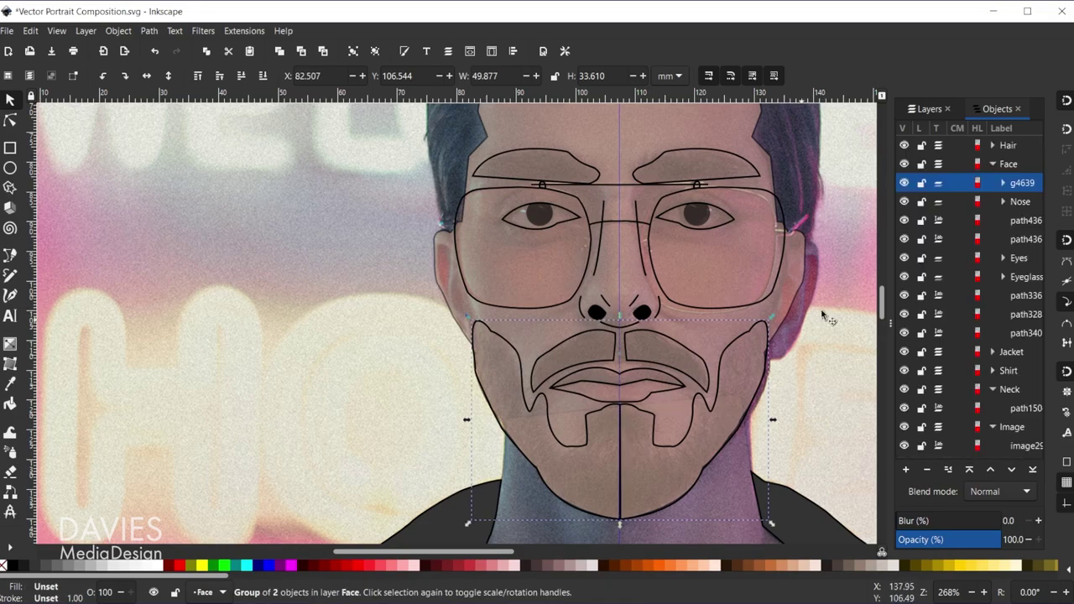
double_click(1023, 182)
type("Beard")
key("Return")
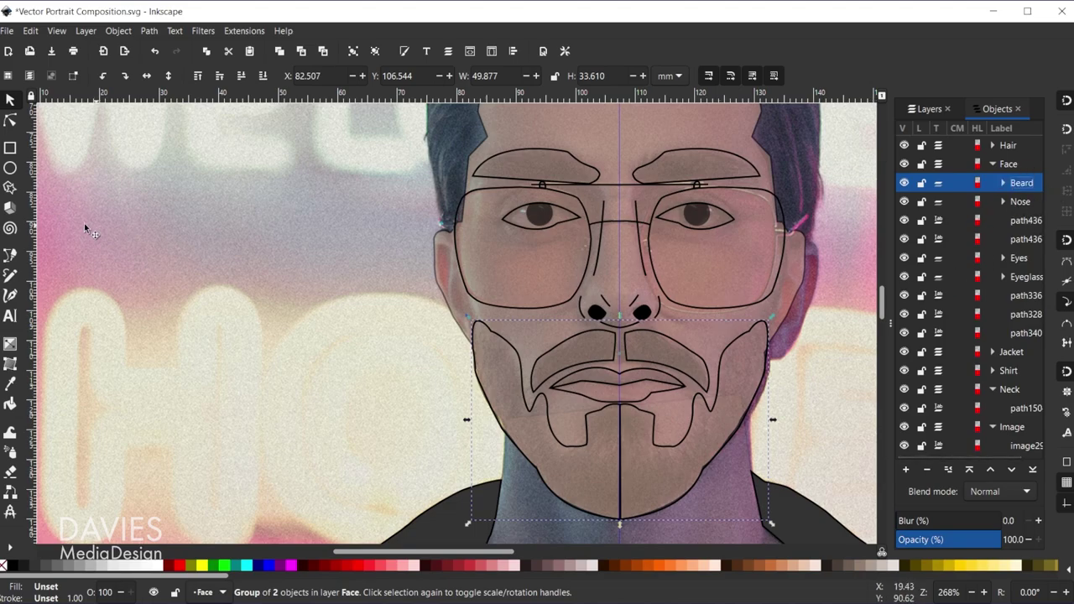
left_click(10, 255)
scroll(457, 273, "up", 2)
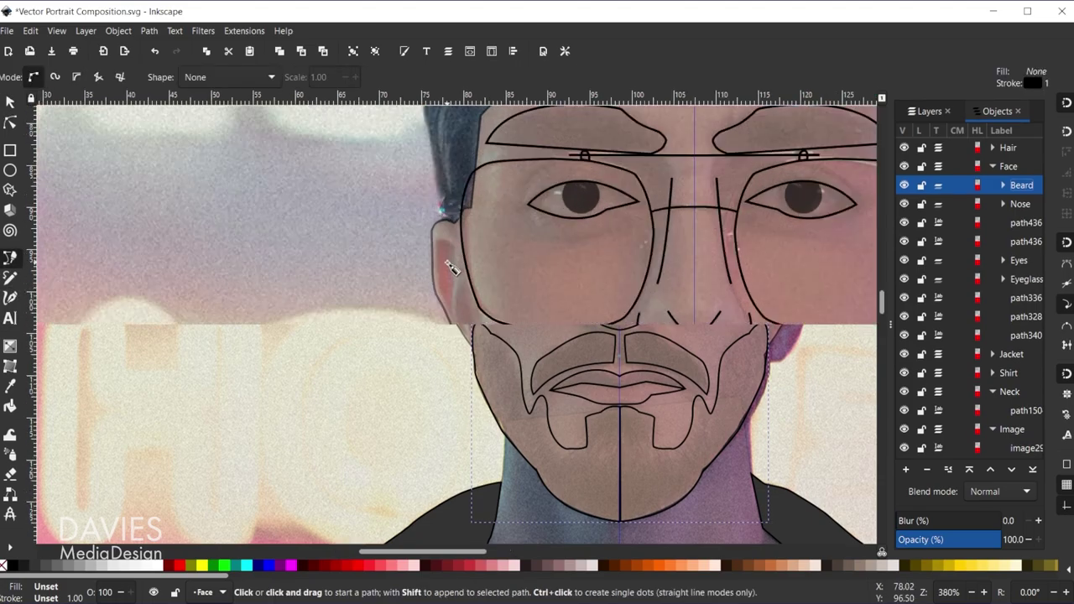
scroll(463, 279, "down", 1)
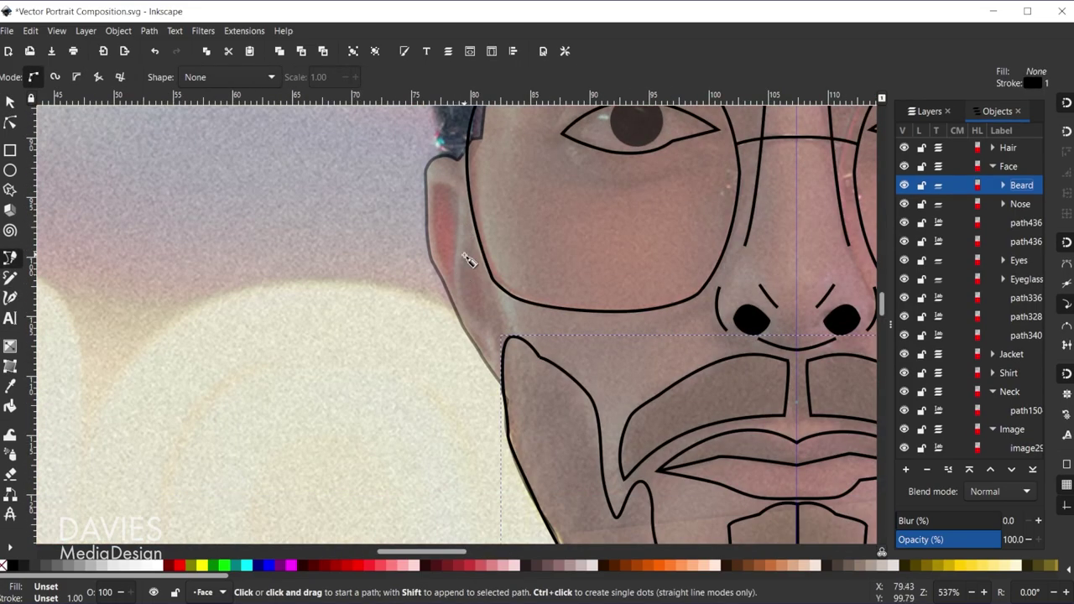
left_click(454, 205)
left_click_drag(456, 241, 459, 256)
left_click_drag(458, 295, 461, 304)
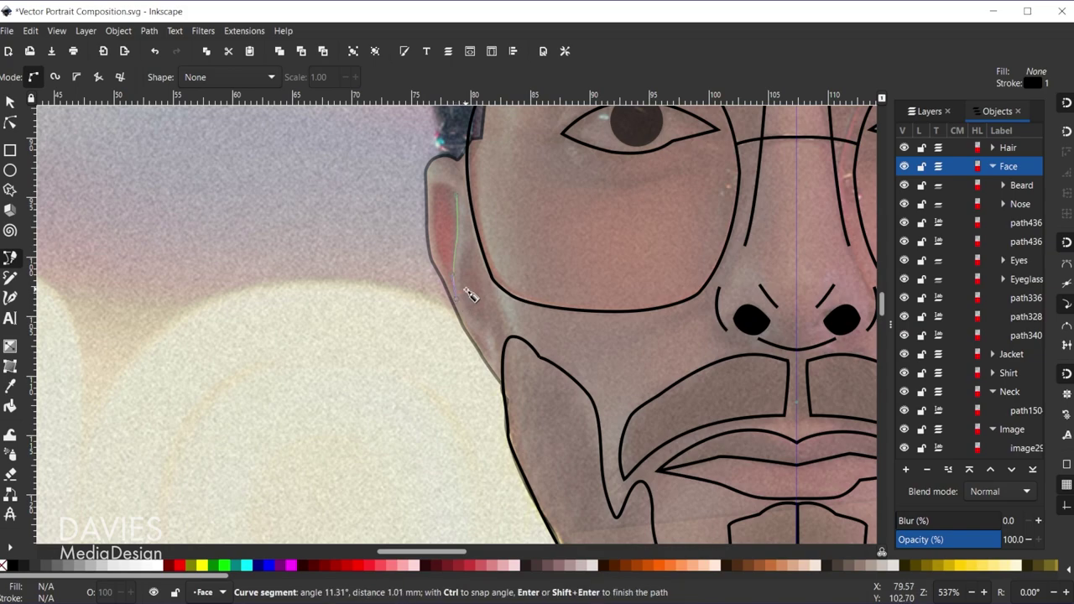
key("Return")
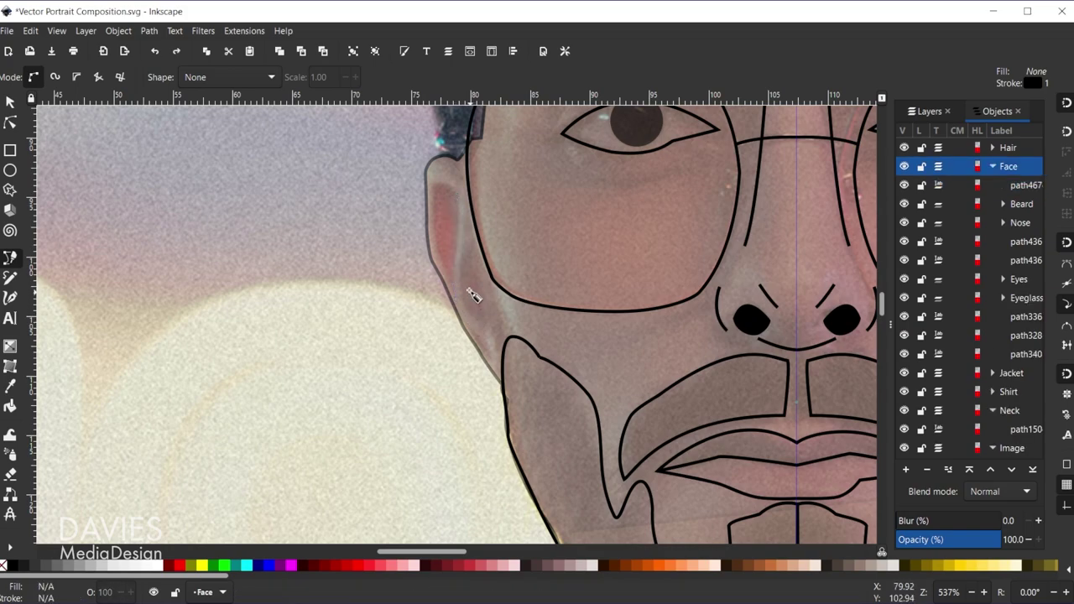
key("ctrl+z")
Draw an open curved path along the inner contour of the left ear down to the lobe, about 13.5 mm tall
left_click(454, 193)
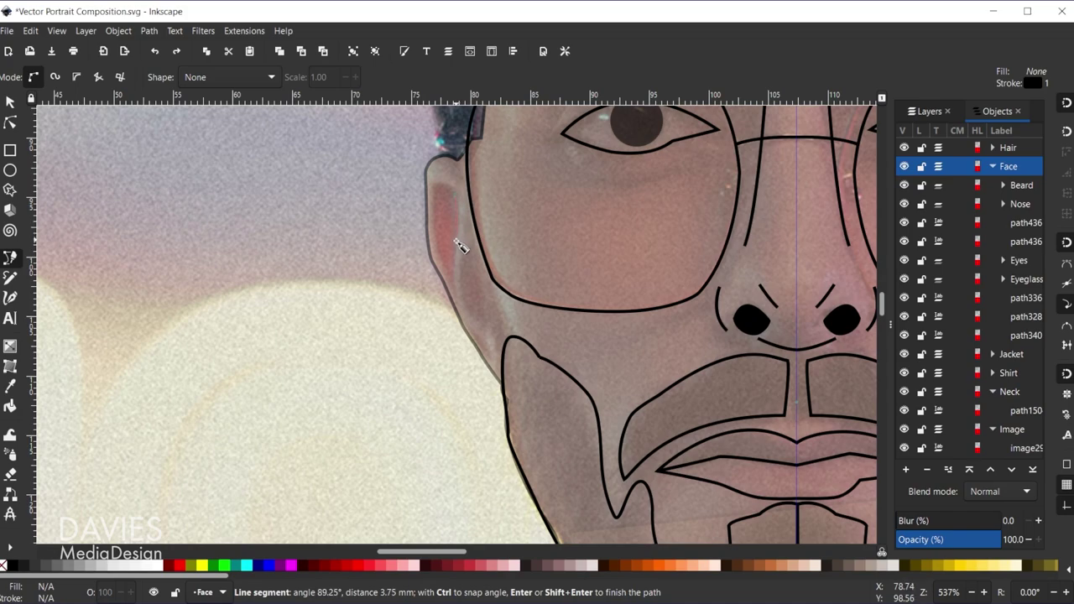
left_click_drag(456, 241, 493, 372)
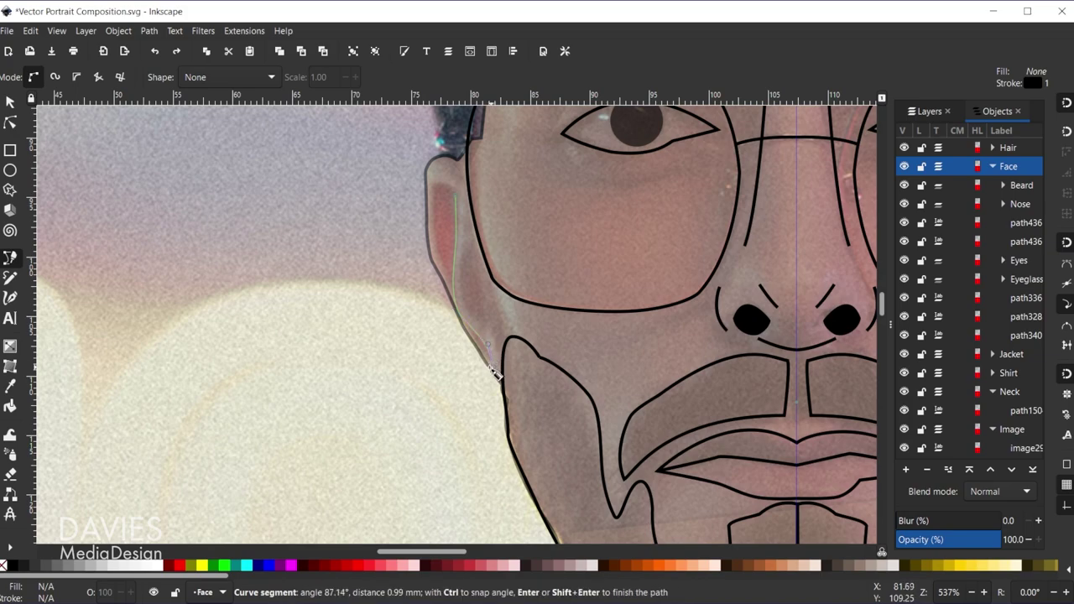
key("Return")
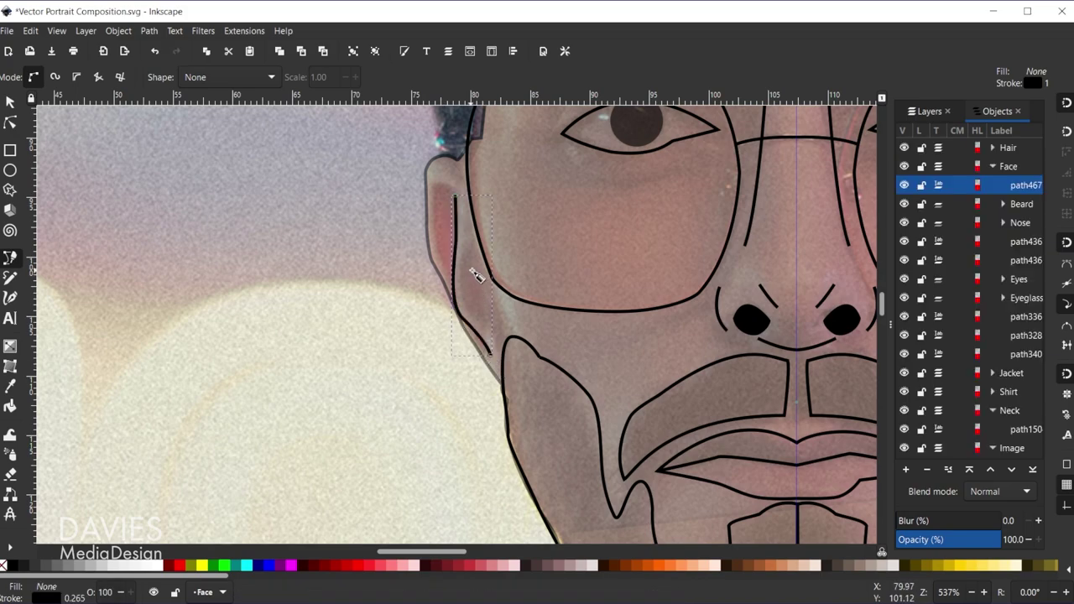
Draw two short curved detail strokes inside the left ear contour, the lower one about 2 mm tall
left_click(473, 270)
left_click_drag(466, 294, 475, 314)
key("Return")
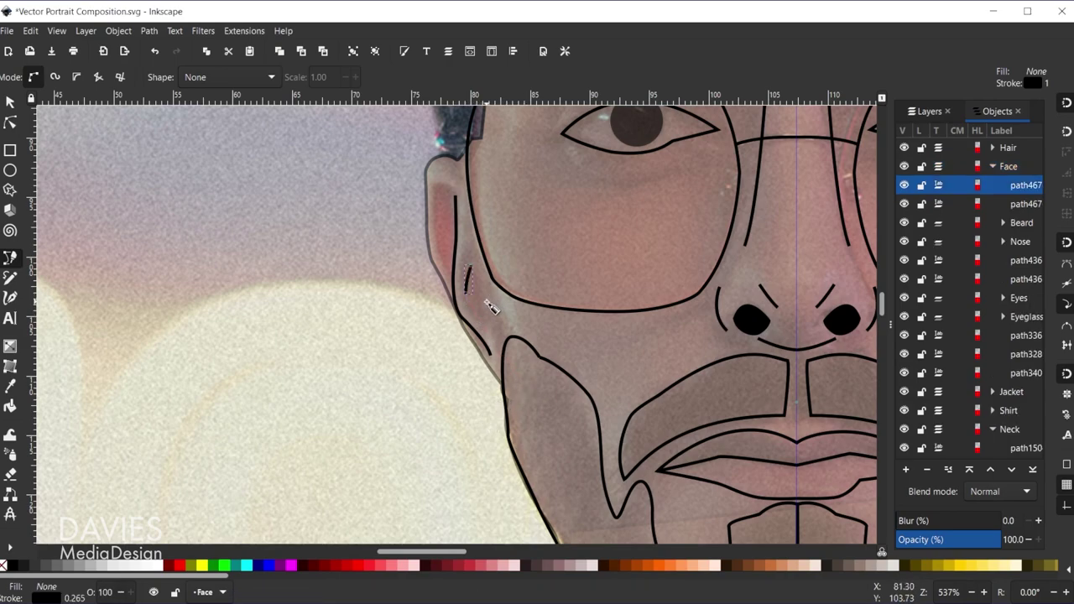
left_click(489, 306)
left_click_drag(488, 323, 494, 332)
key("Return")
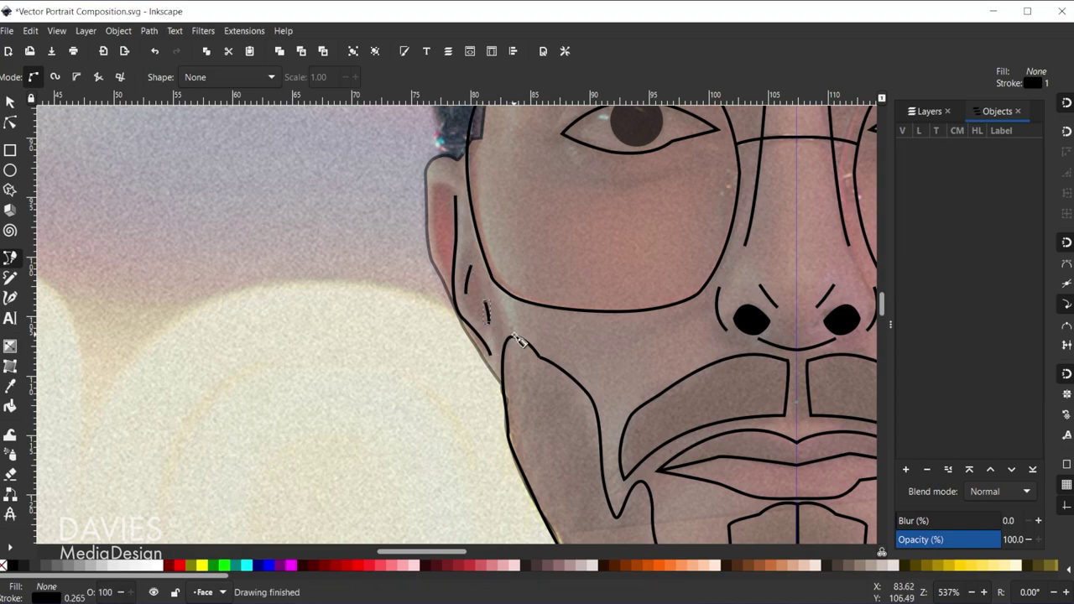
Group the three detail lines of the left ear
left_click(9, 103)
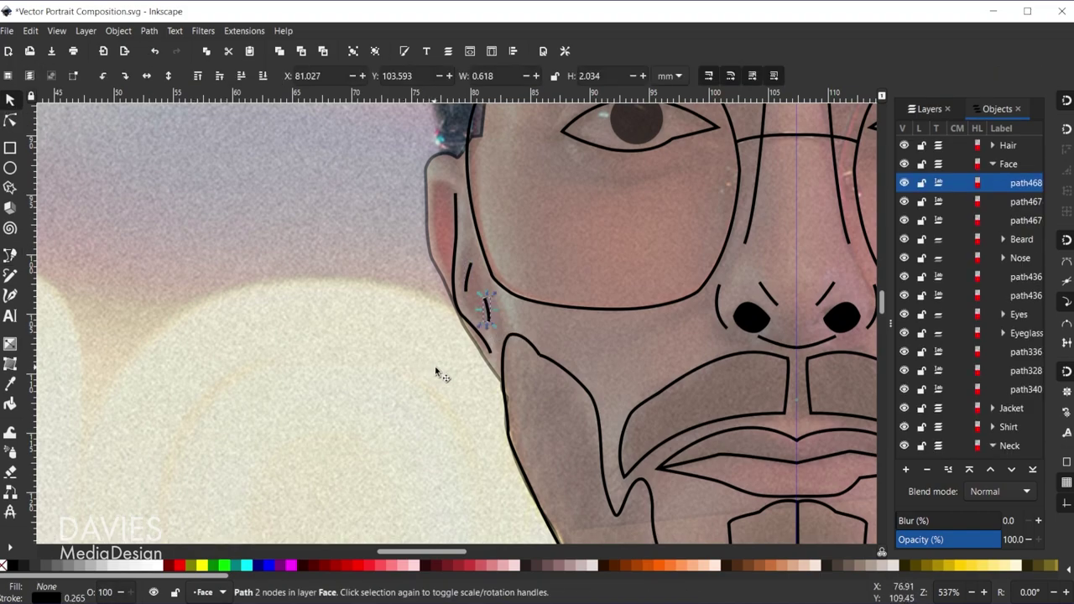
left_click(466, 275, "shift")
left_click(454, 243, "shift")
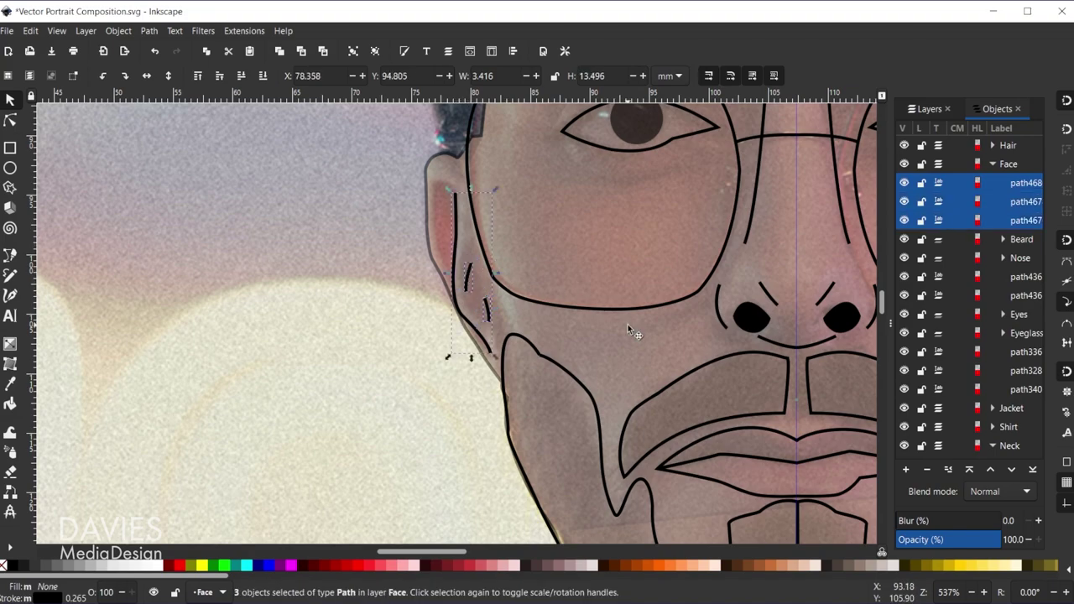
key("ctrl")
key("ctrl+g")
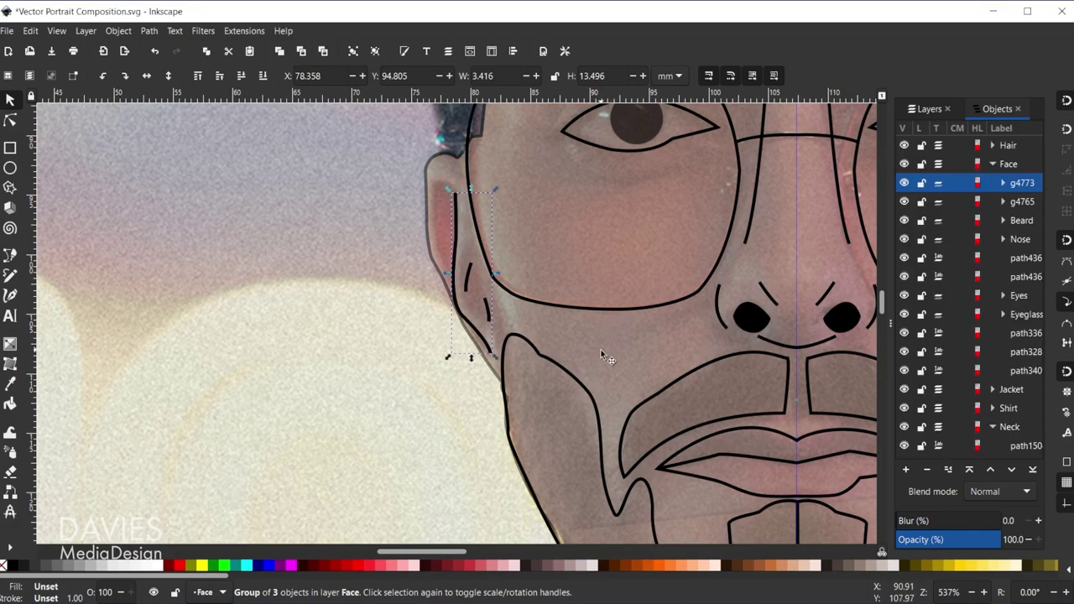
Duplicate the left ear's line group, flip the copy horizontally and place it on the right ear
key("ctrl+d")
key("h")
scroll(453, 550, "right", 2)
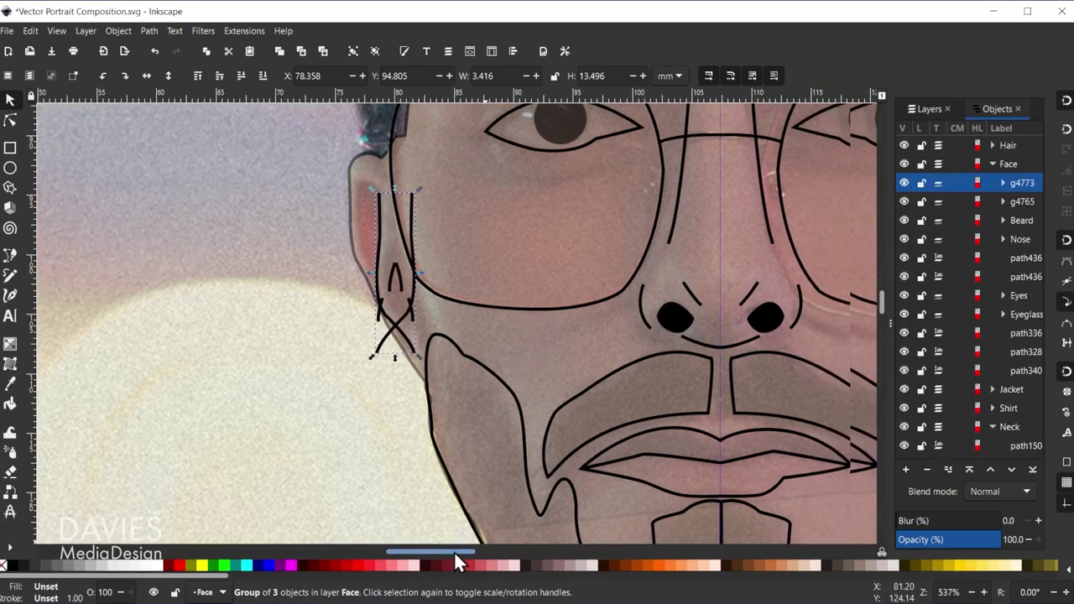
scroll(509, 313, "down", 2)
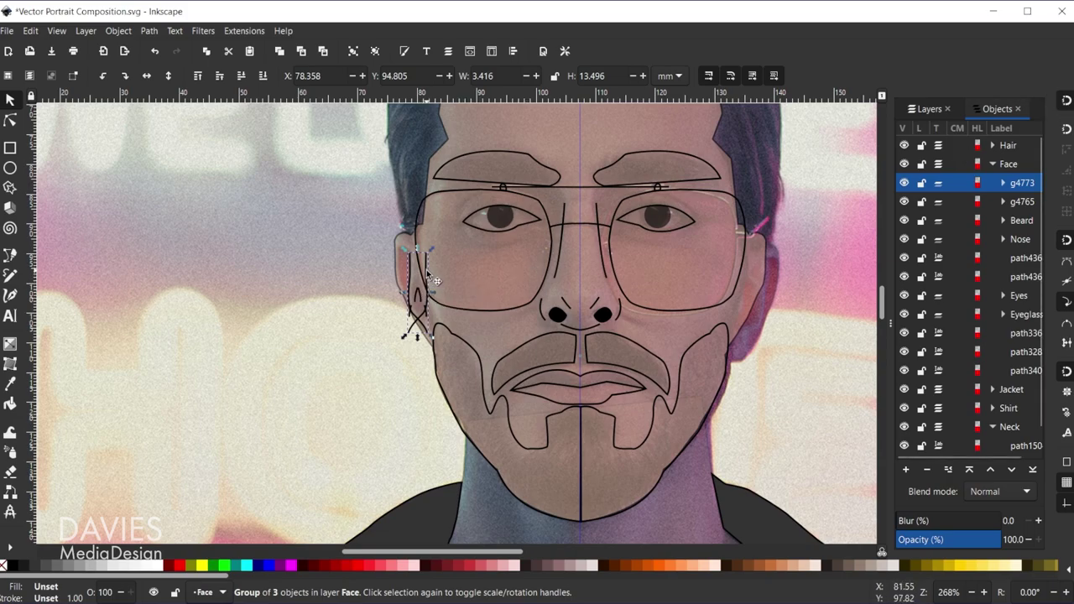
left_click_drag(430, 277, 754, 257)
left_click(754, 258)
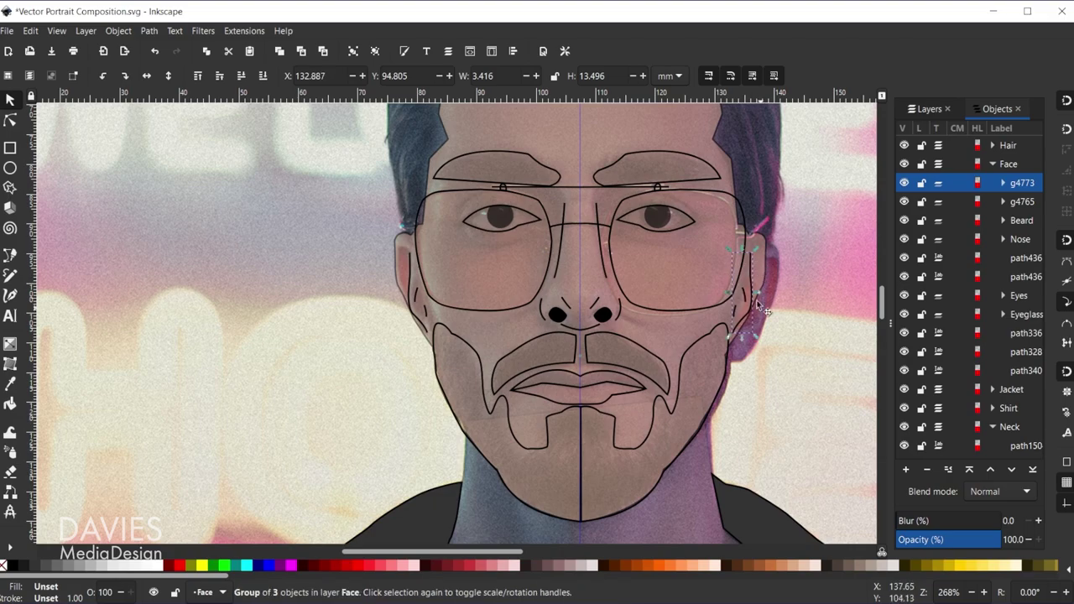
Group the left and right eyebrow shapes
scroll(746, 385, "up", 3)
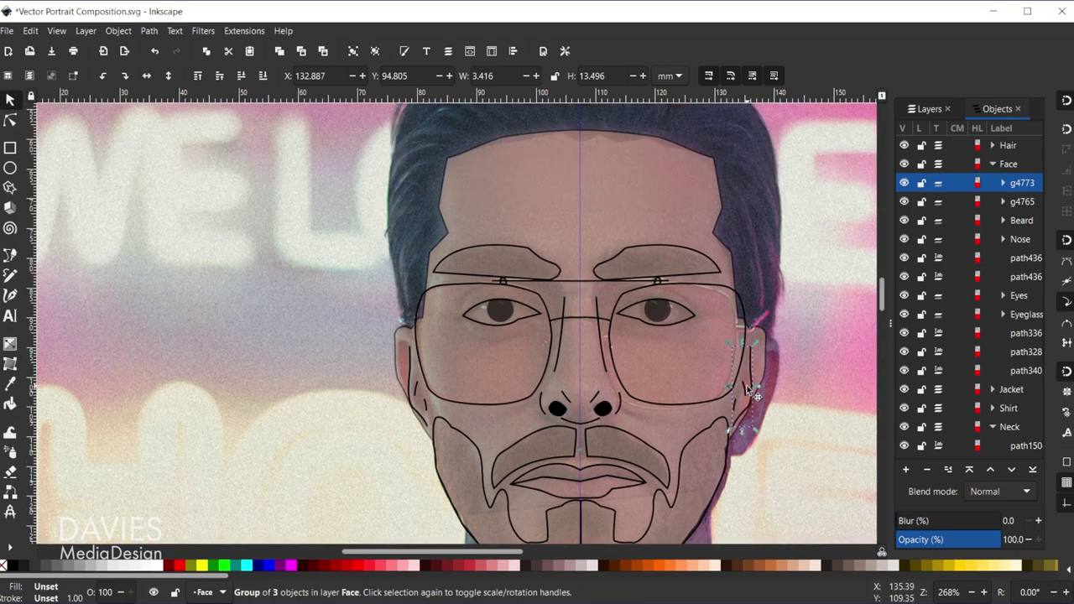
scroll(747, 385, "down", 2)
left_click(527, 203)
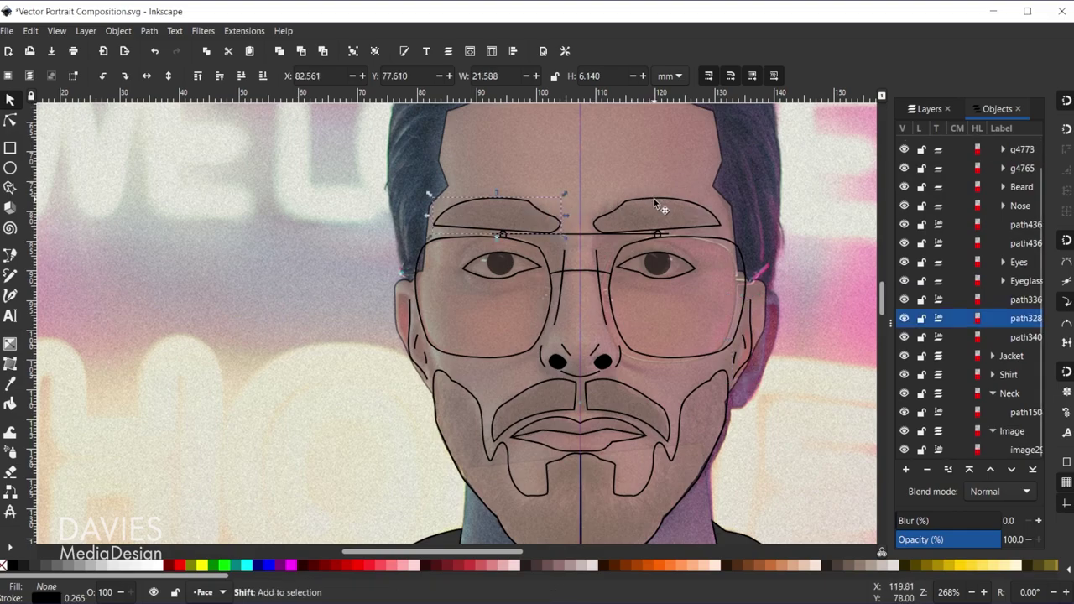
left_click(653, 198, "shift")
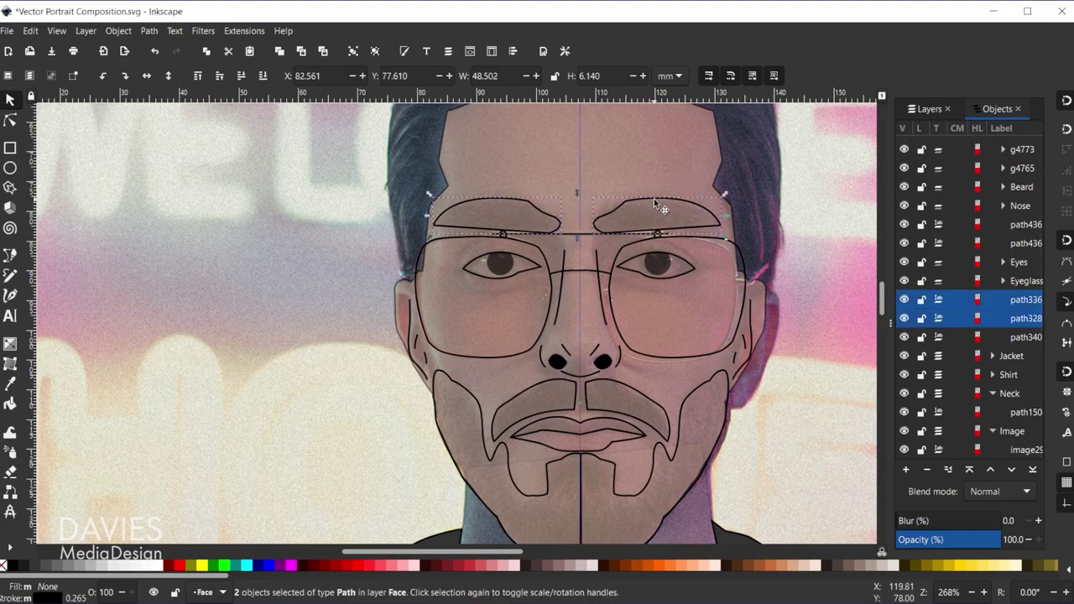
key("ctrl+g")
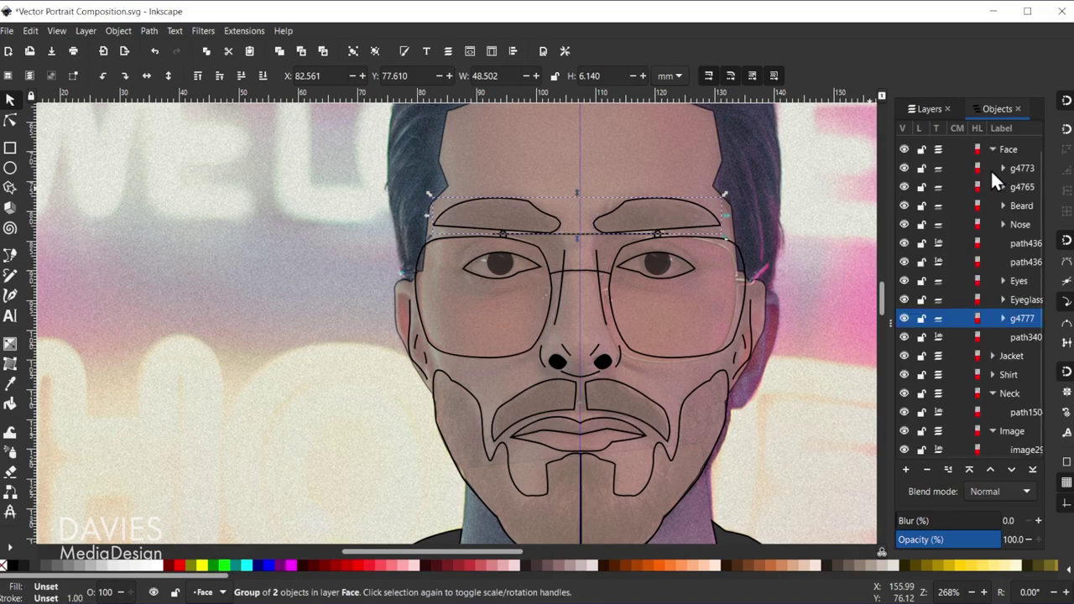
Rename the group of both eyebrows as Eyebrow and fill it with black
double_click(1019, 320)
type("Eyebrow")
left_click(12, 567)
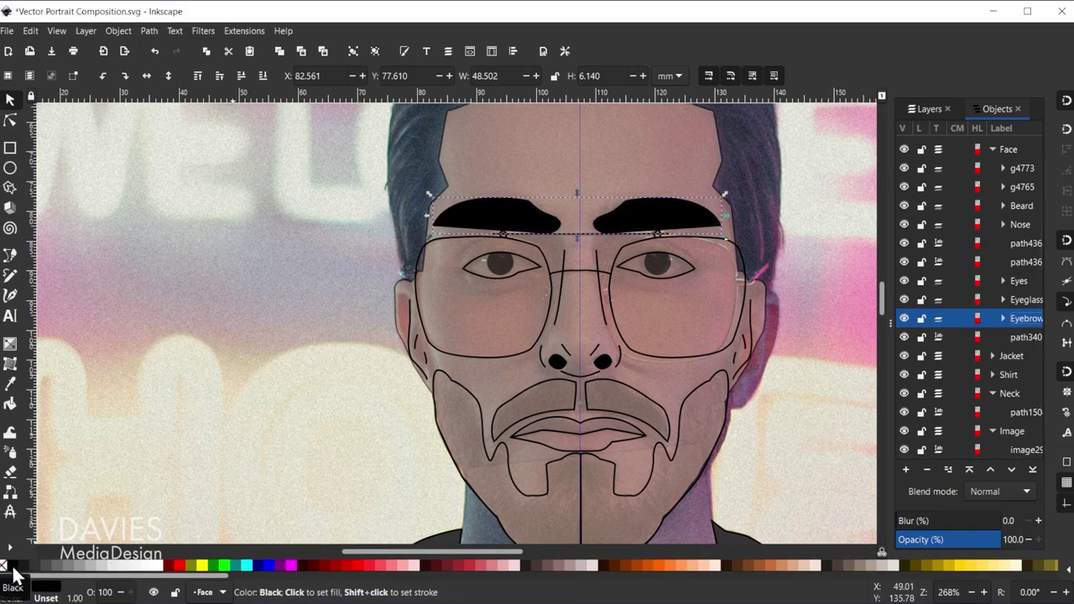
Try a path boolean operation on the Beard group, and ungroup it into its two halves
left_click(468, 396)
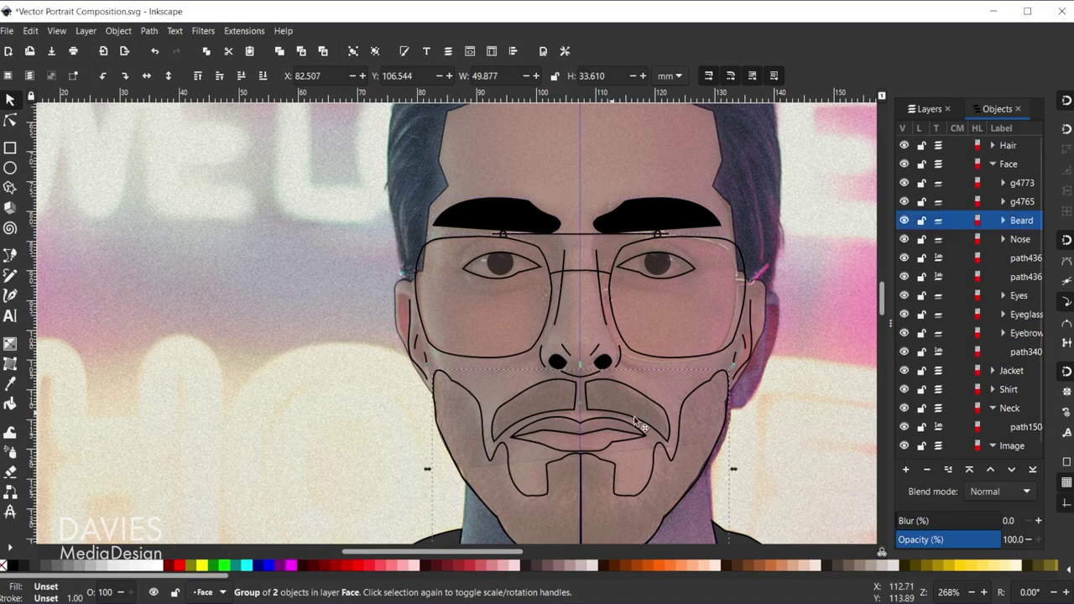
scroll(503, 352, "down", 3)
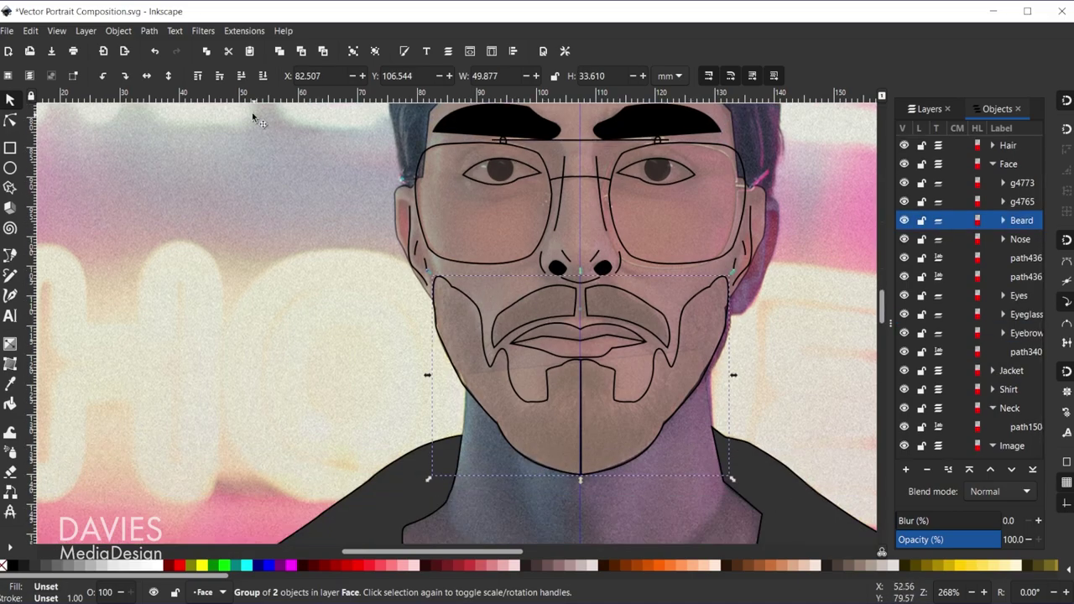
left_click(155, 29)
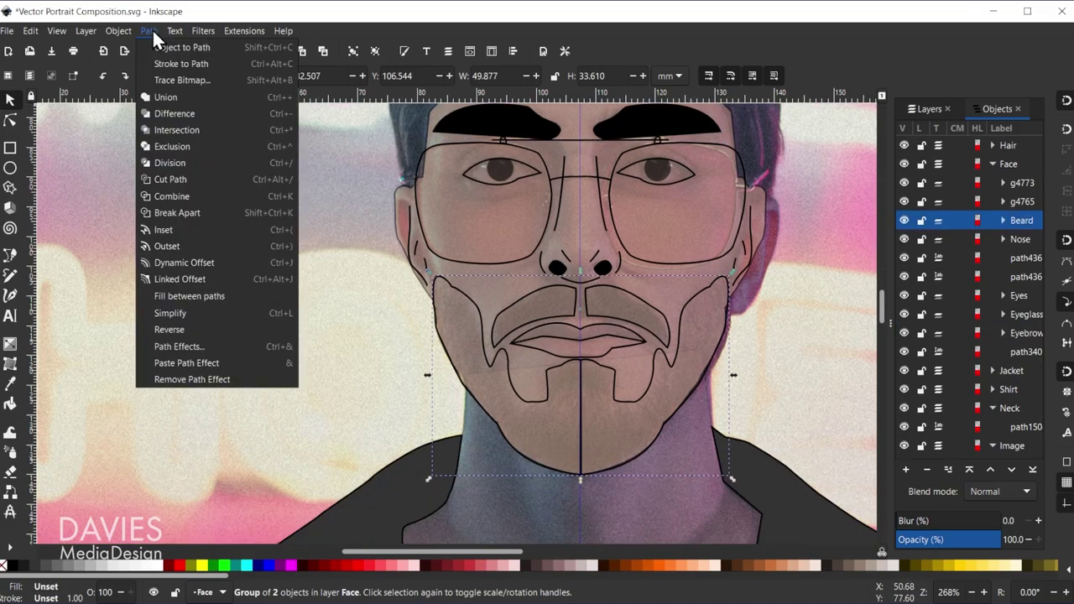
left_click(178, 109)
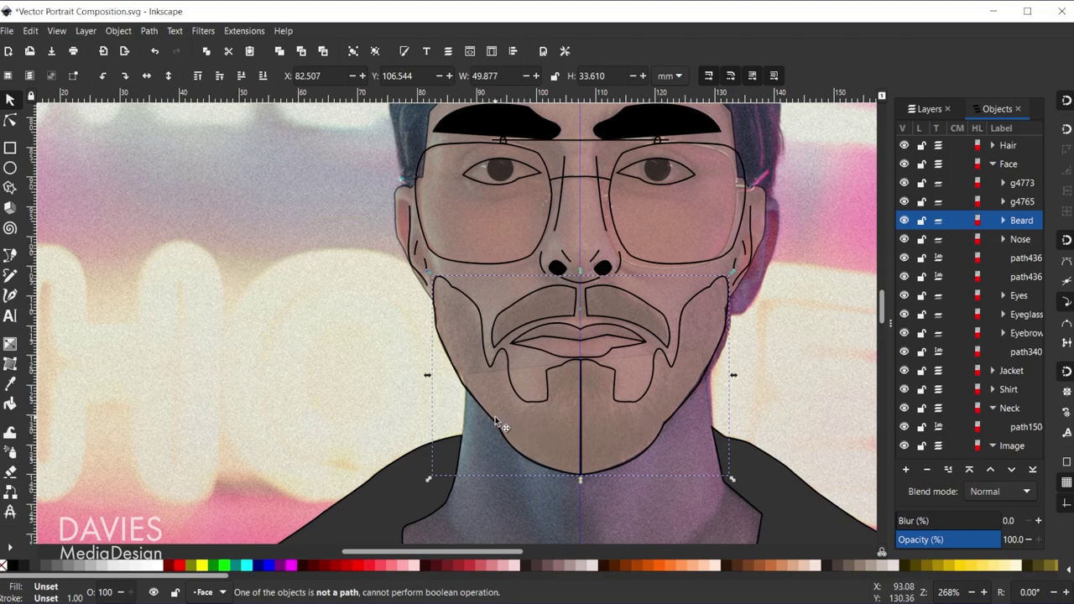
key("ctrl+shift+g")
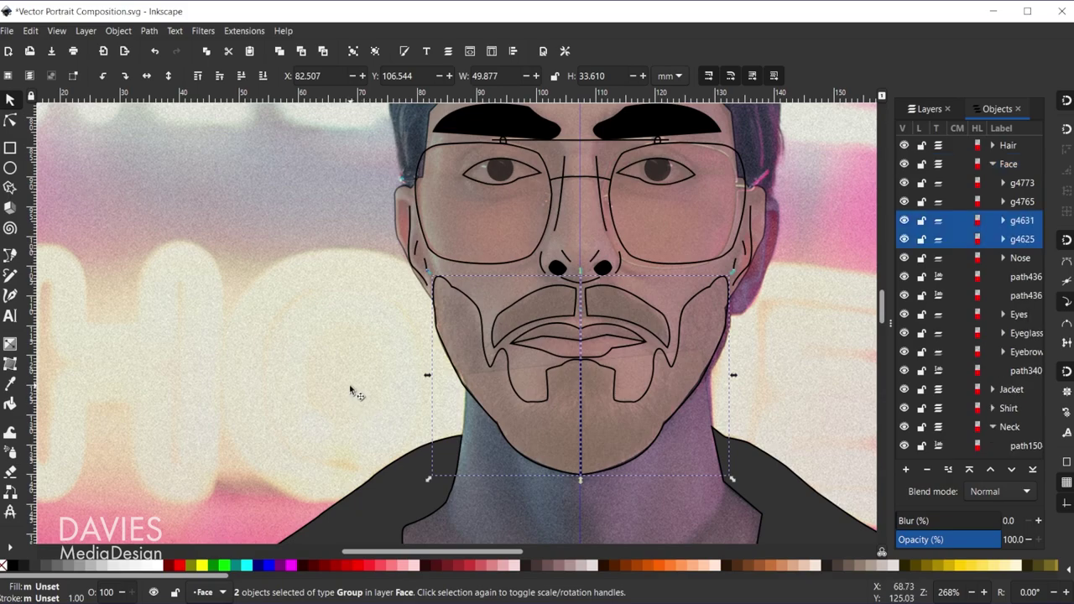
Select both beard halves together and try to merge them with Union
left_click(348, 386)
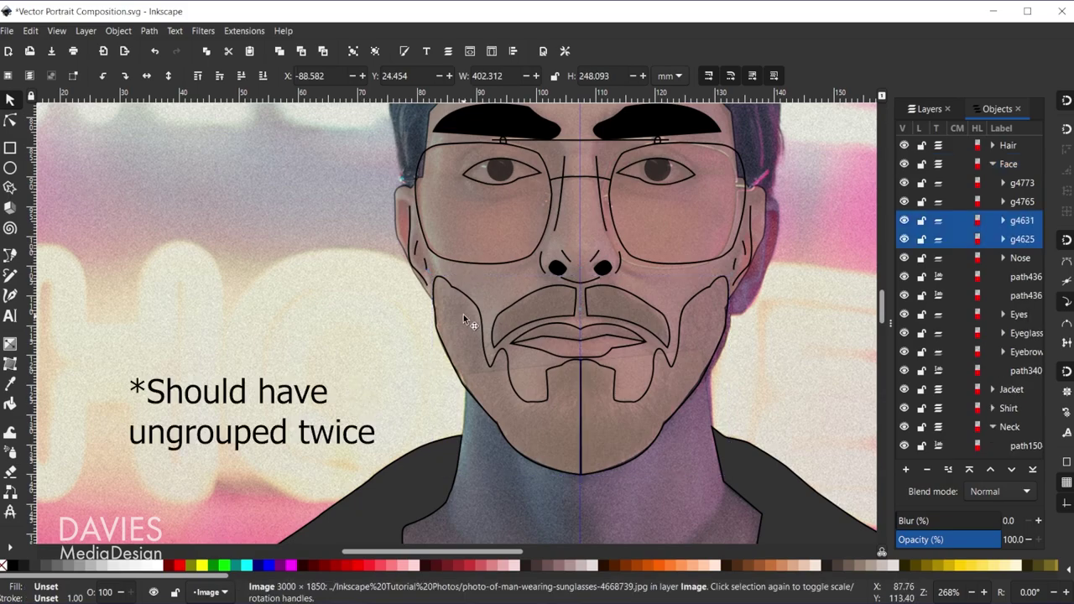
left_click(472, 299)
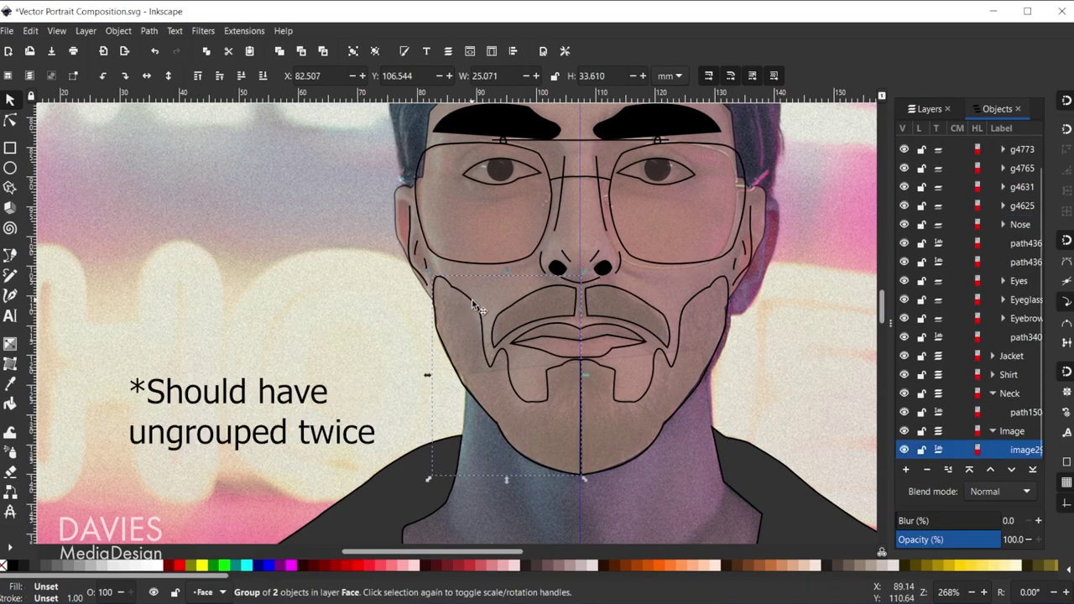
left_click(700, 296, "shift")
left_click(149, 29)
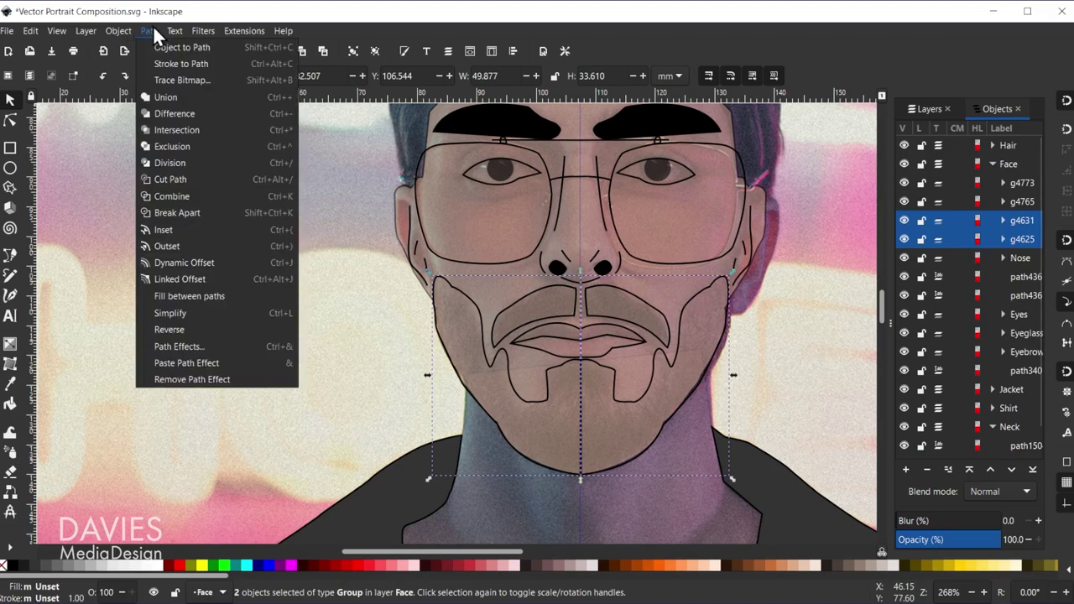
left_click(178, 101)
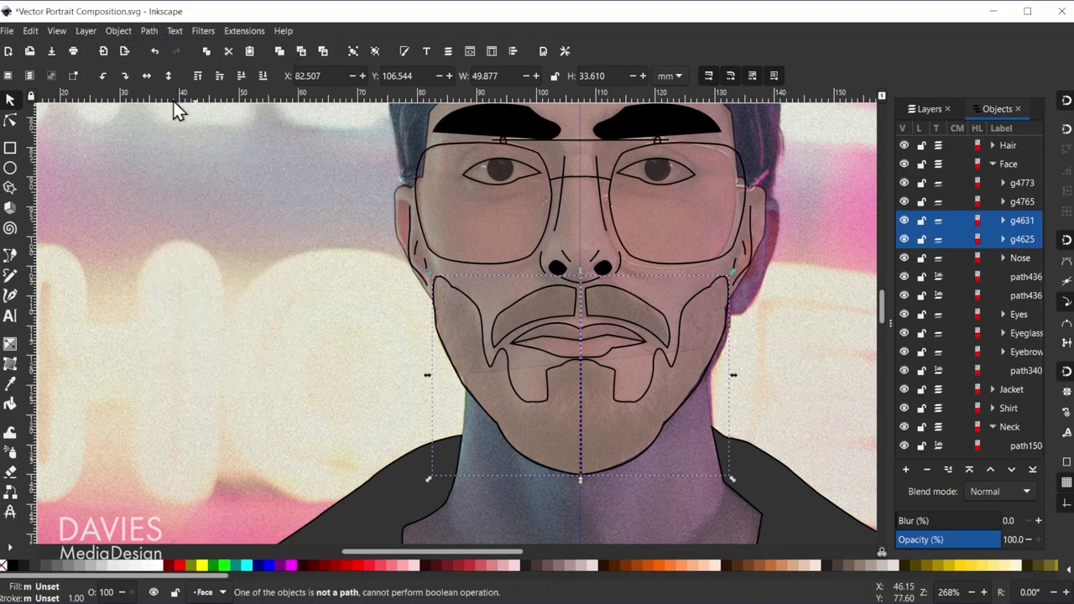
Fill both halves of the beard and mustache with black and deselect them
scroll(600, 446, "up", 1)
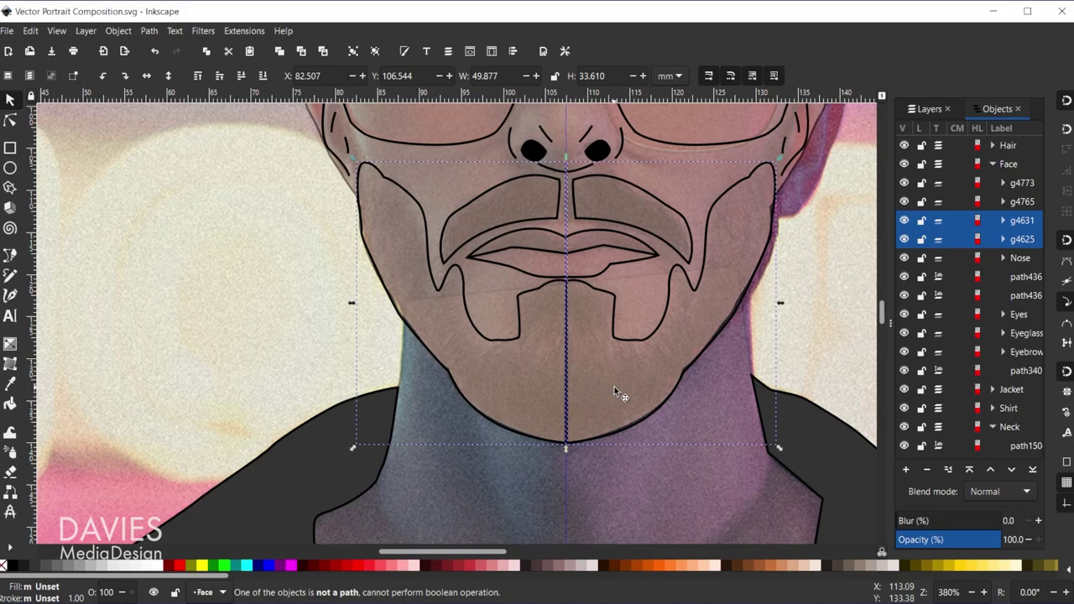
left_click(14, 565)
left_click(148, 404)
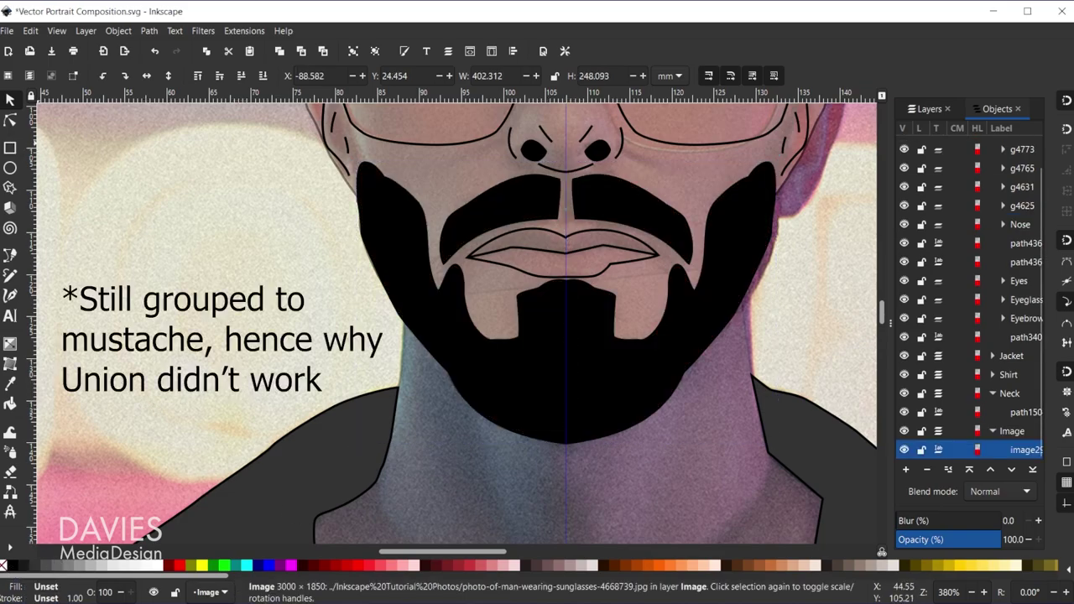
scroll(630, 344, "down", 2)
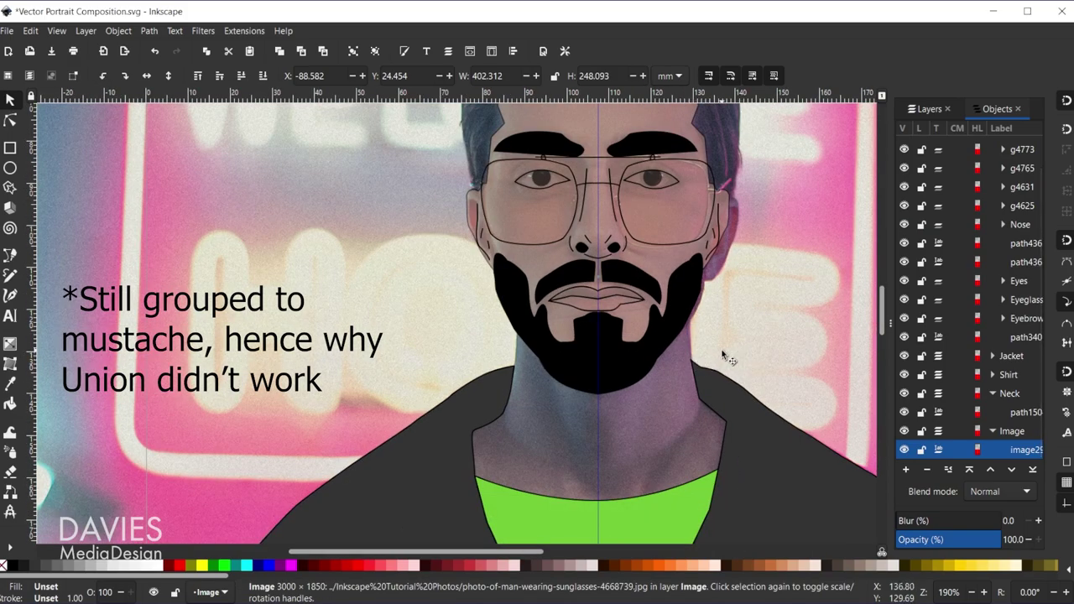
Select the hair path, collapse the Face, Neck and Image layers in the object list, and check the layer list
scroll(672, 228, "up", 3)
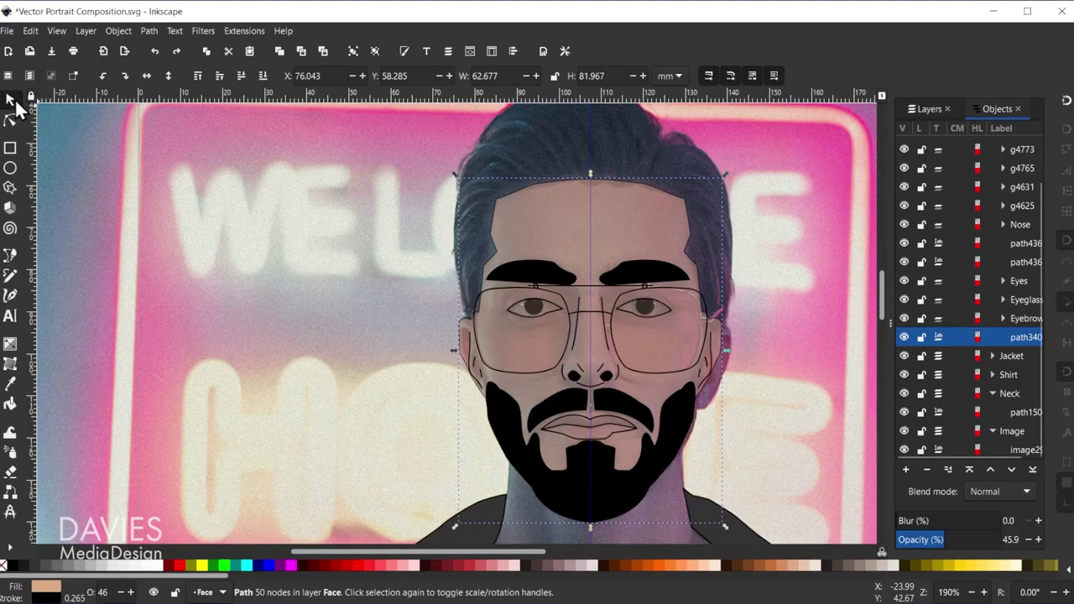
left_click(696, 209)
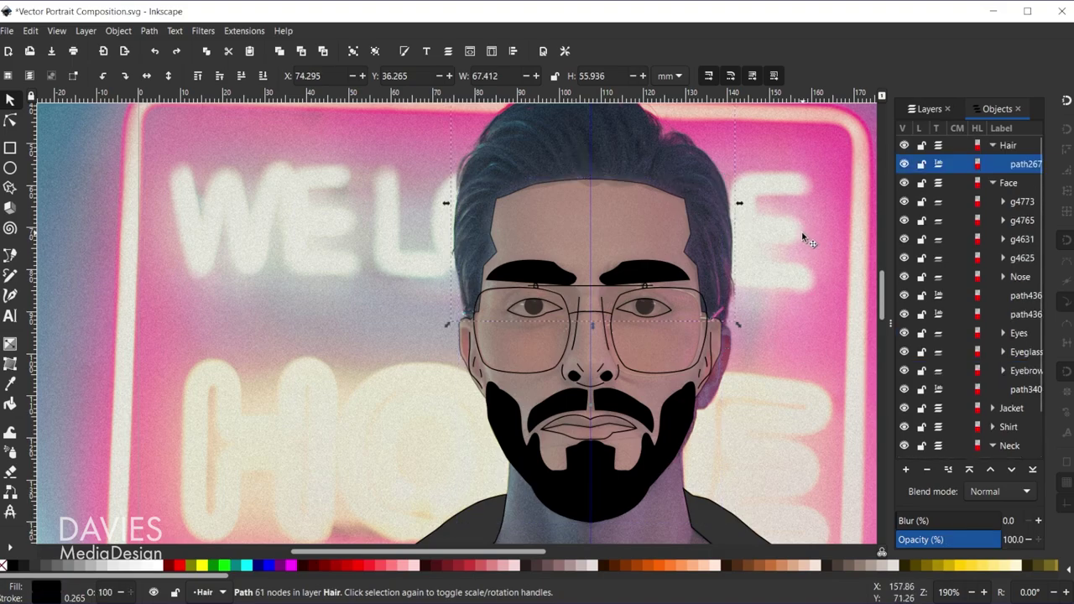
left_click(992, 182)
left_click(993, 239)
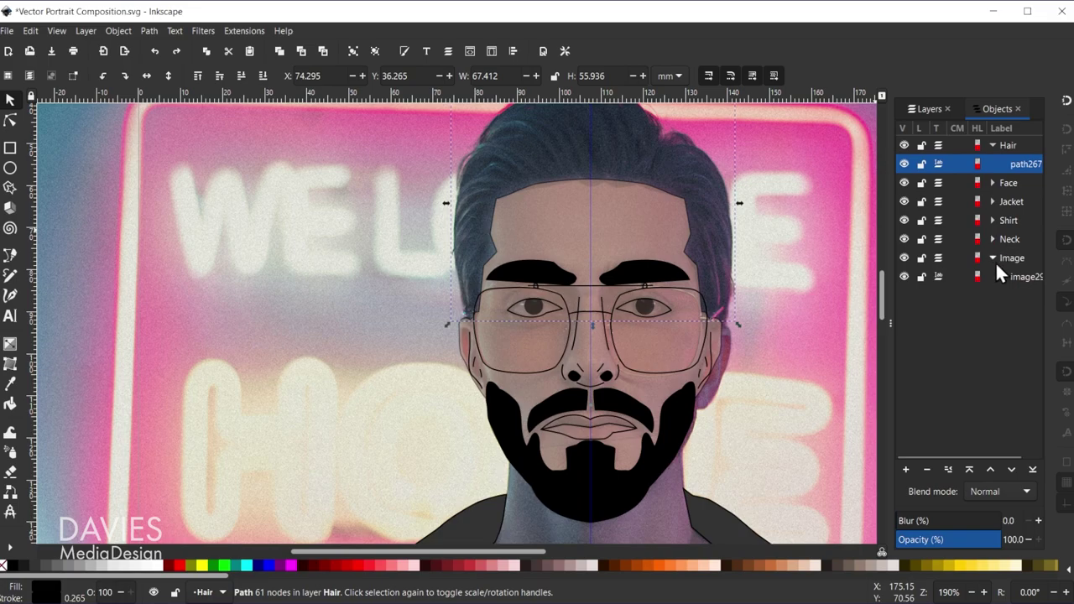
left_click(993, 257)
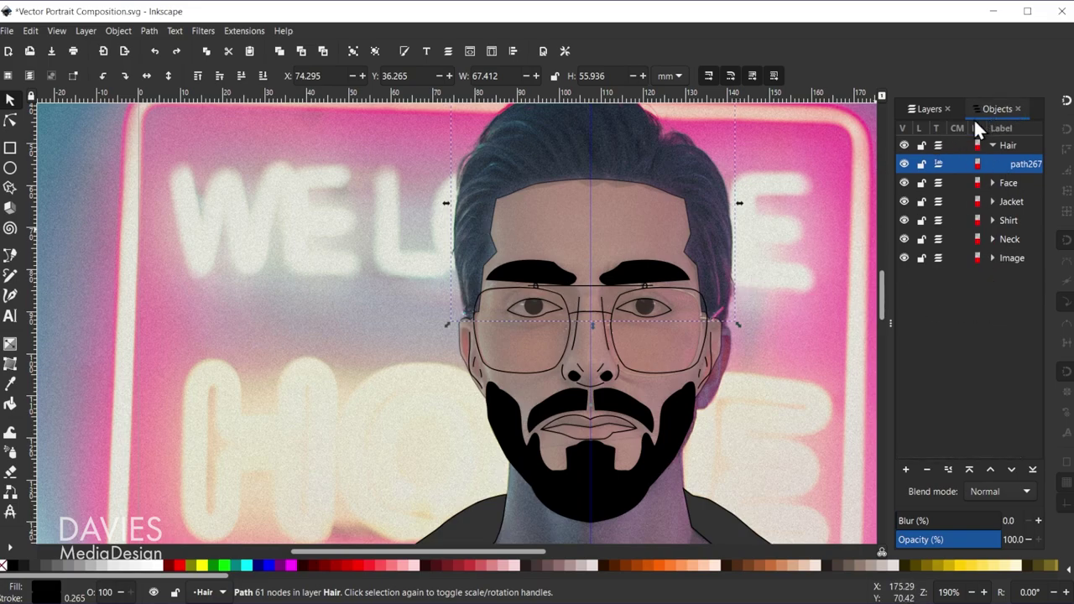
left_click(929, 109)
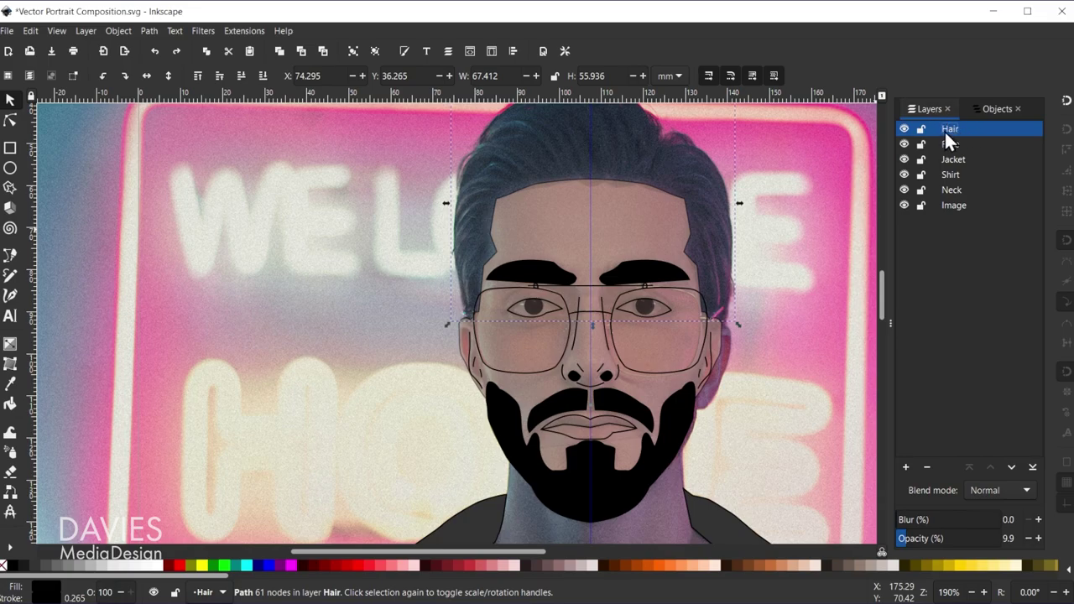
left_click(996, 110)
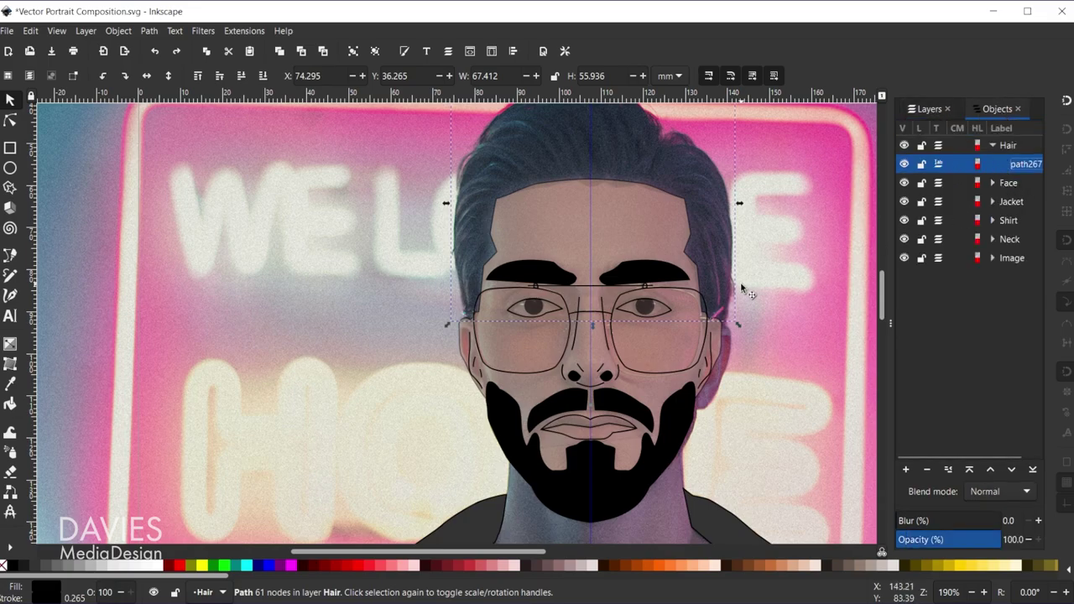
Start a Bezier path in the Hair layer and outline pointed, curved hair strands up the left side of the head
scroll(743, 290, "up", 2)
key("b")
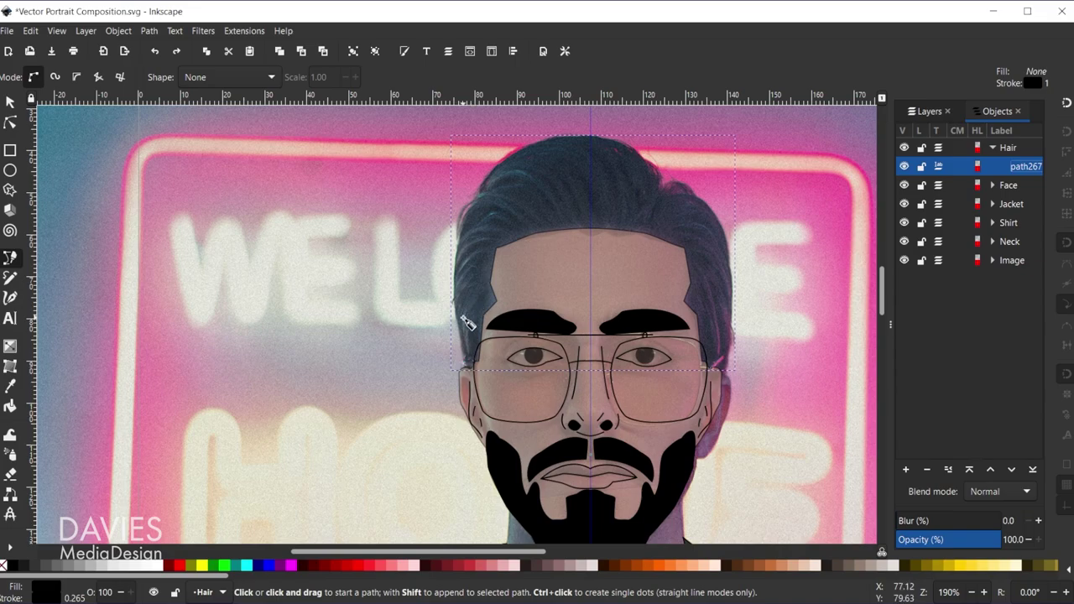
scroll(478, 329, "up", 2)
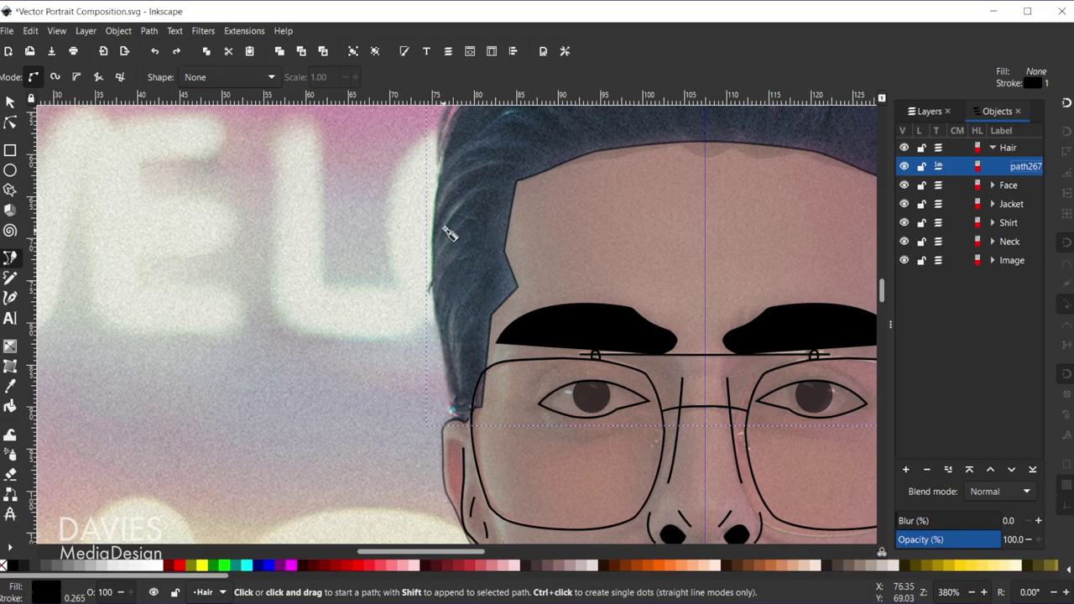
scroll(513, 242, "up", 1)
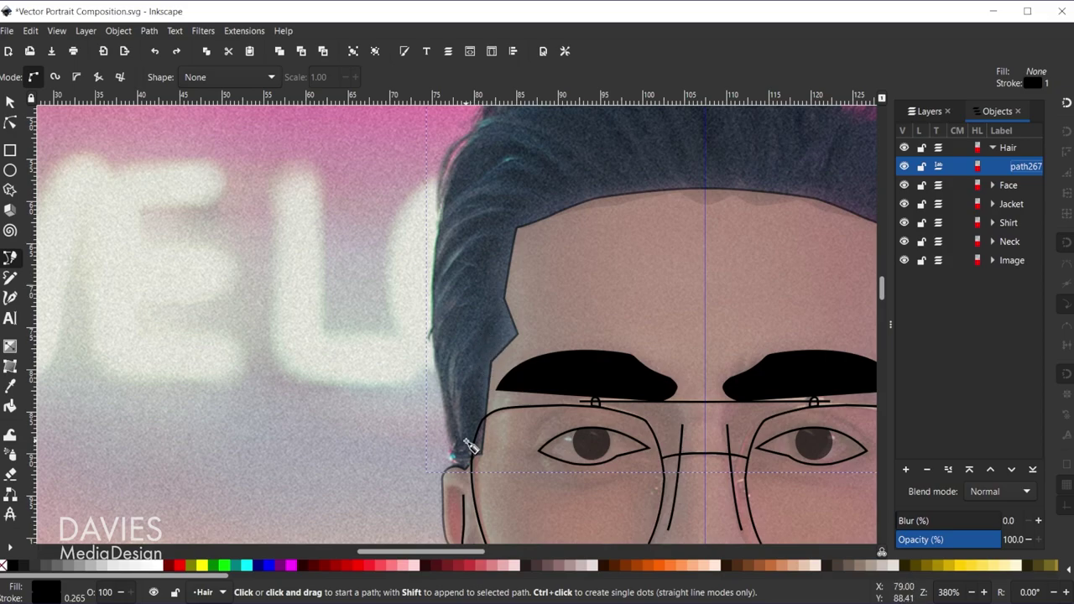
key("Escape")
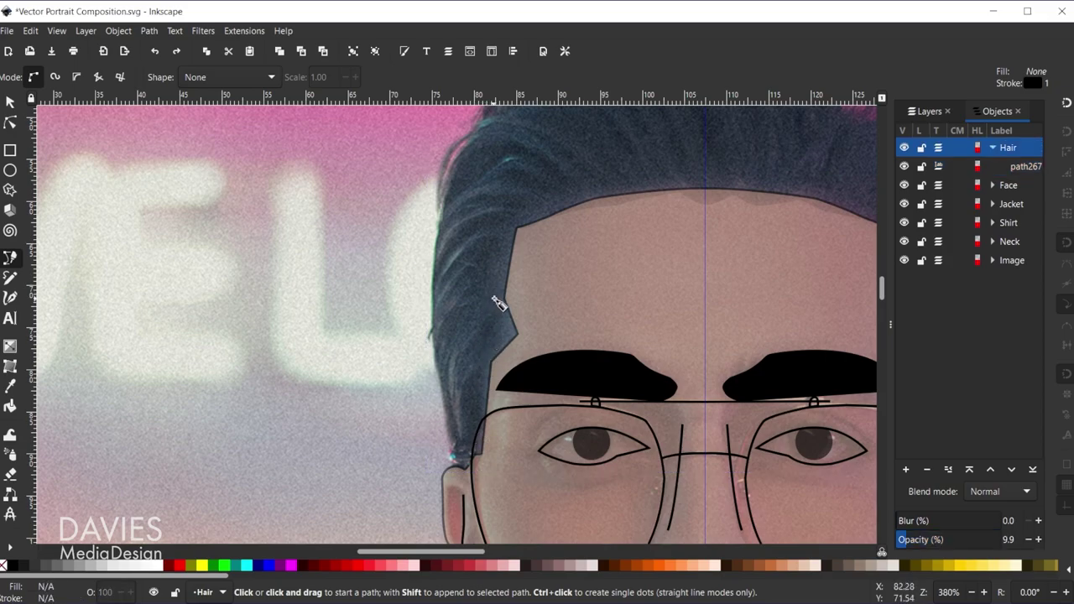
left_click(491, 291)
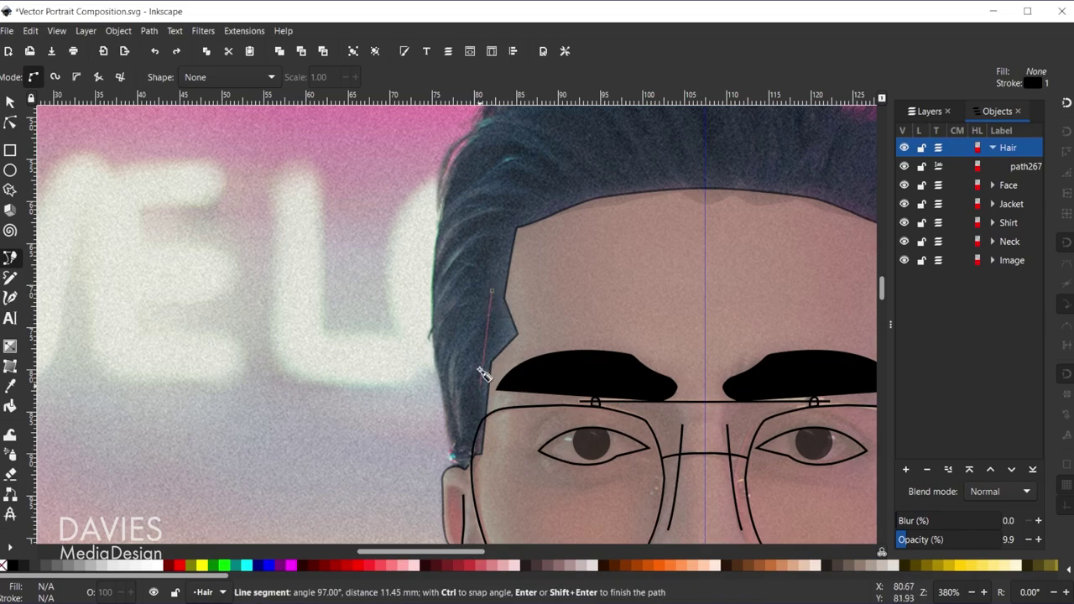
left_click_drag(494, 338, 491, 355)
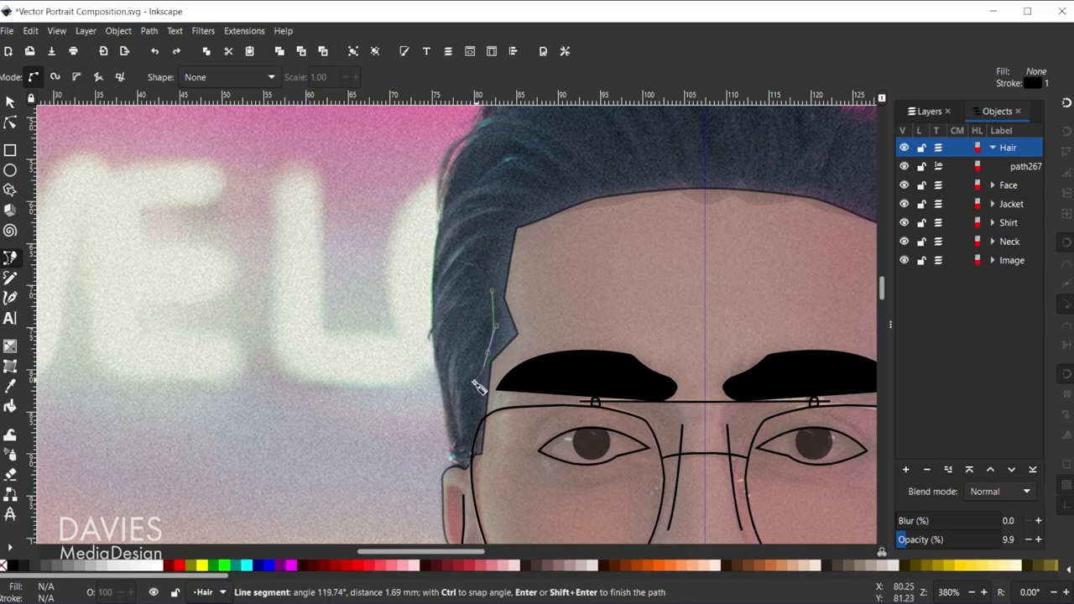
left_click_drag(461, 431, 445, 379)
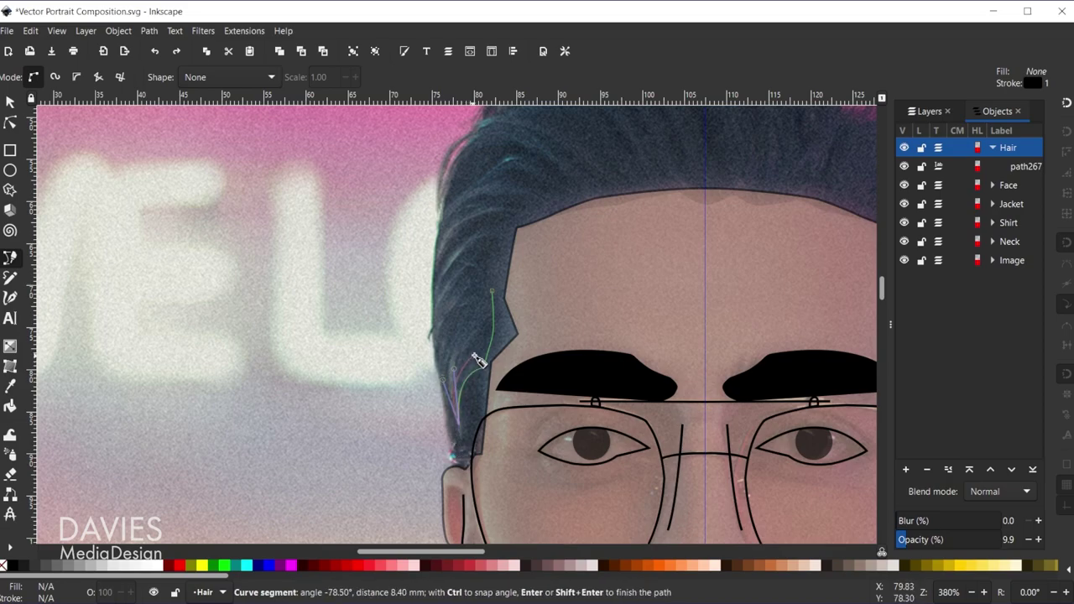
left_click(479, 358)
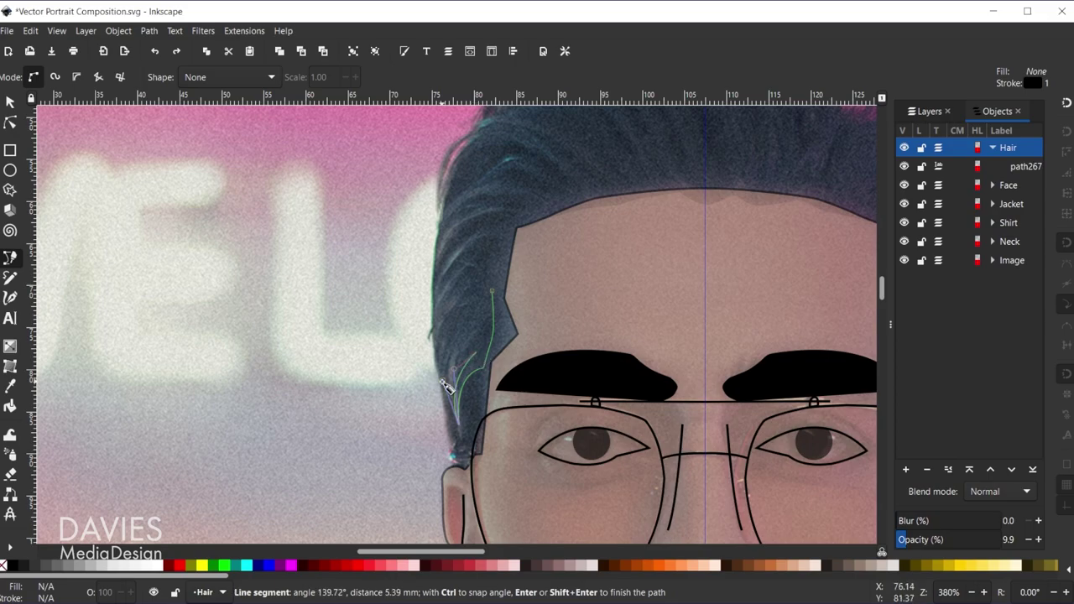
left_click_drag(451, 379, 433, 342)
left_click(465, 339)
left_click(474, 258)
left_click_drag(444, 289, 496, 233)
left_click_drag(489, 166, 437, 224)
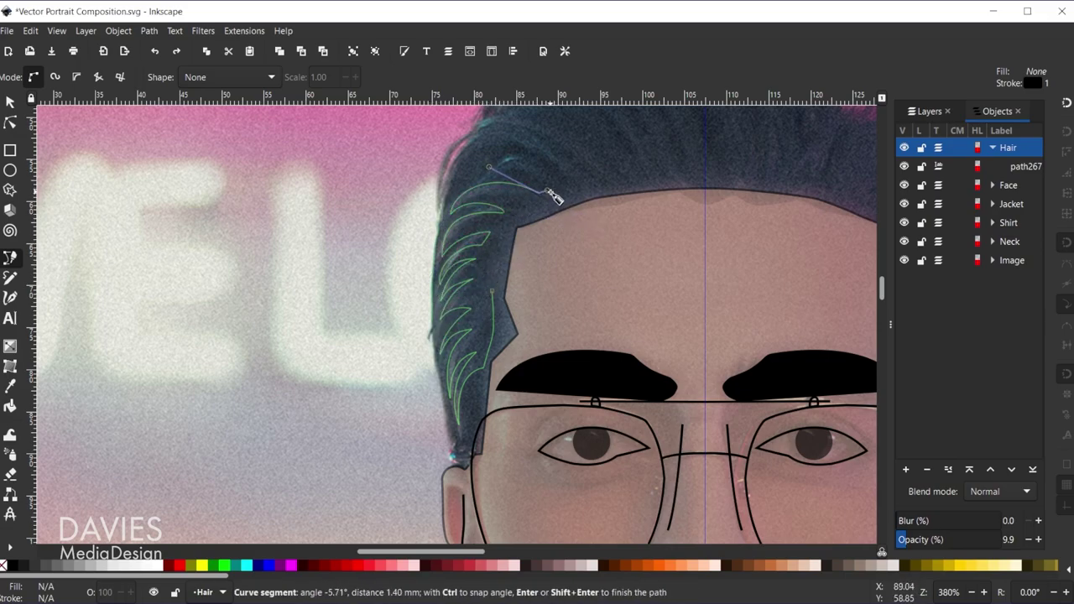
Continue the Bezier path with long curved strands from the upper left of the hair across its crown
scroll(554, 197, "up", 2)
mouse_move(595, 216)
left_mouse_down()
mouse_move(588, 256)
mouse_move(553, 168)
mouse_move(592, 226)
mouse_move(676, 292)
left_mouse_up()
left_click_drag(499, 118, 426, 193)
left_click(628, 193)
left_click_drag(509, 154, 460, 225)
scroll(587, 252, "up", 4)
left_click_drag(675, 269, 726, 369)
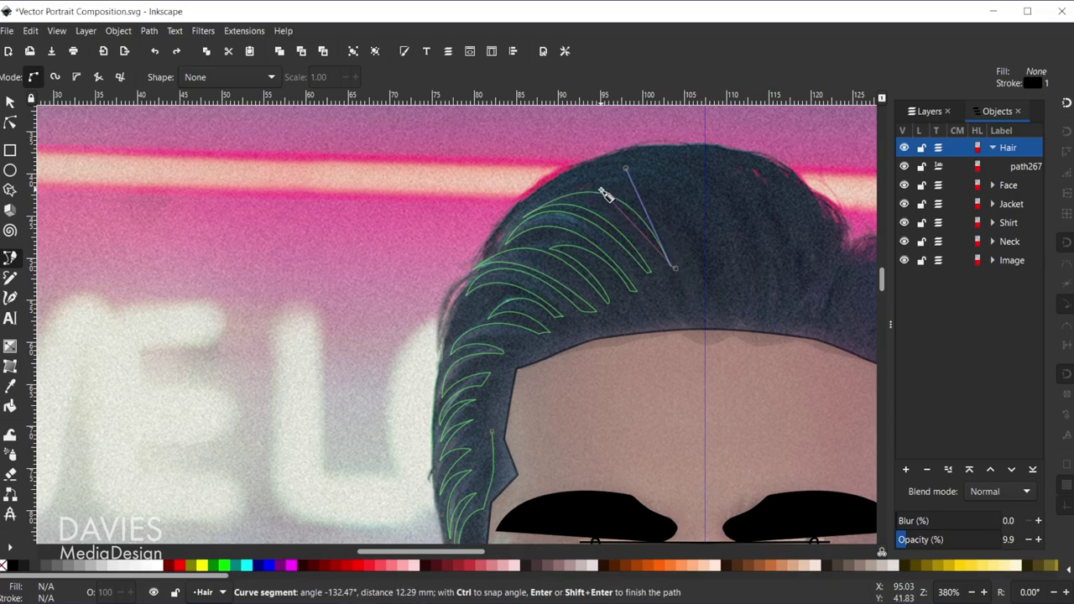
left_click(605, 195)
left_click(576, 199)
mouse_move(708, 273)
left_mouse_down()
mouse_move(774, 280)
mouse_move(745, 268)
left_mouse_up()
left_click(736, 277)
Extend the strand outline over the right side of the hair down toward the right temple and finish the path
scroll(503, 269, "right", 5)
left_click_drag(299, 249, 450, 307)
left_click(252, 168)
left_click(333, 192)
left_click(319, 257)
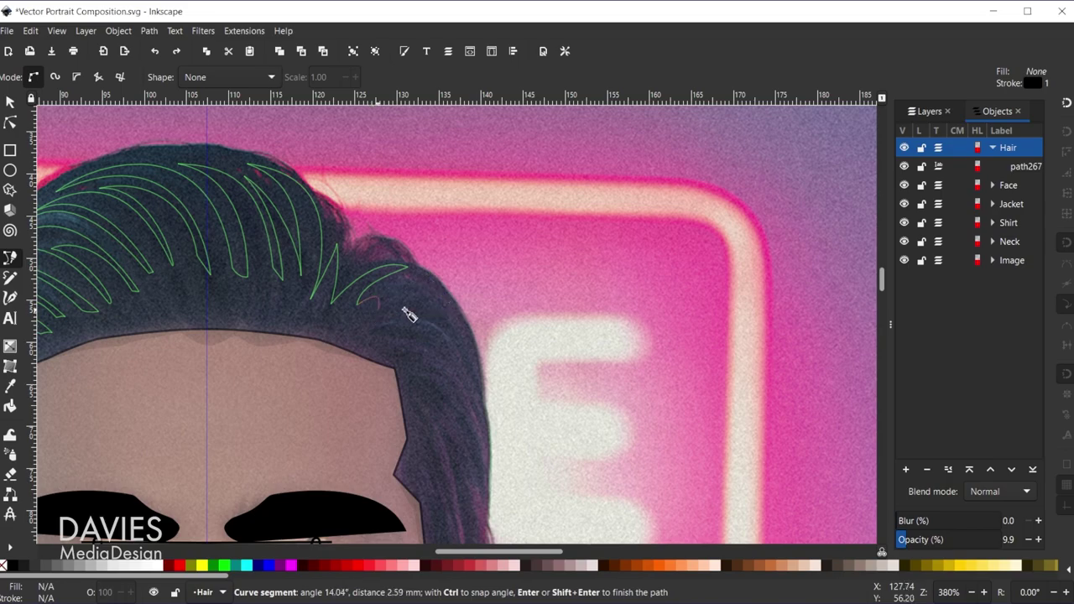
left_click_drag(475, 375, 501, 430)
scroll(436, 344, "down", 1)
left_click_drag(424, 347, 452, 377)
scroll(470, 381, "down", 1)
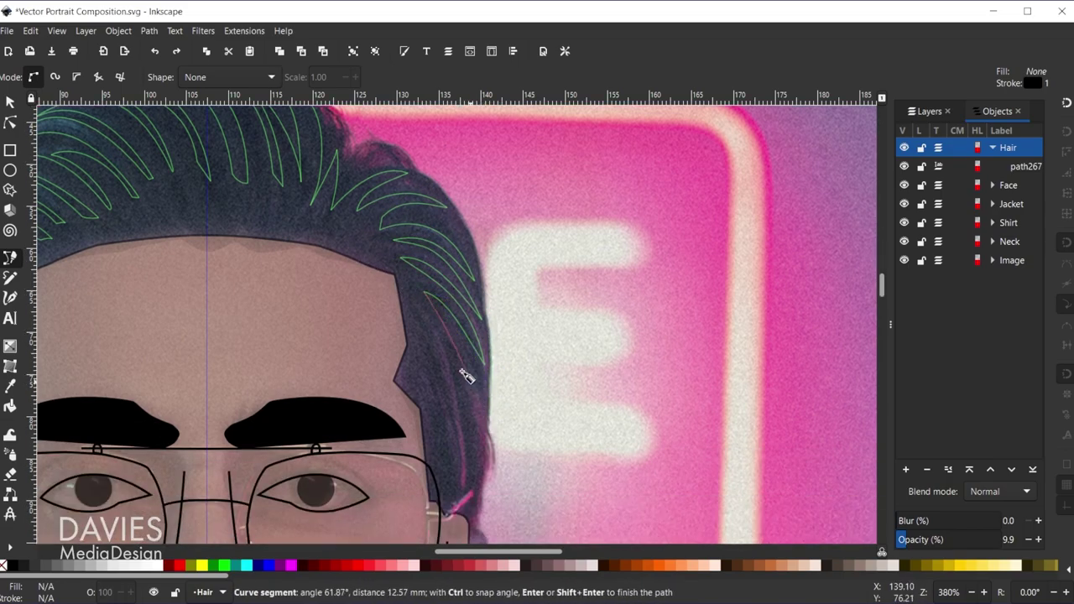
key("Return")
scroll(414, 352, "down", 1)
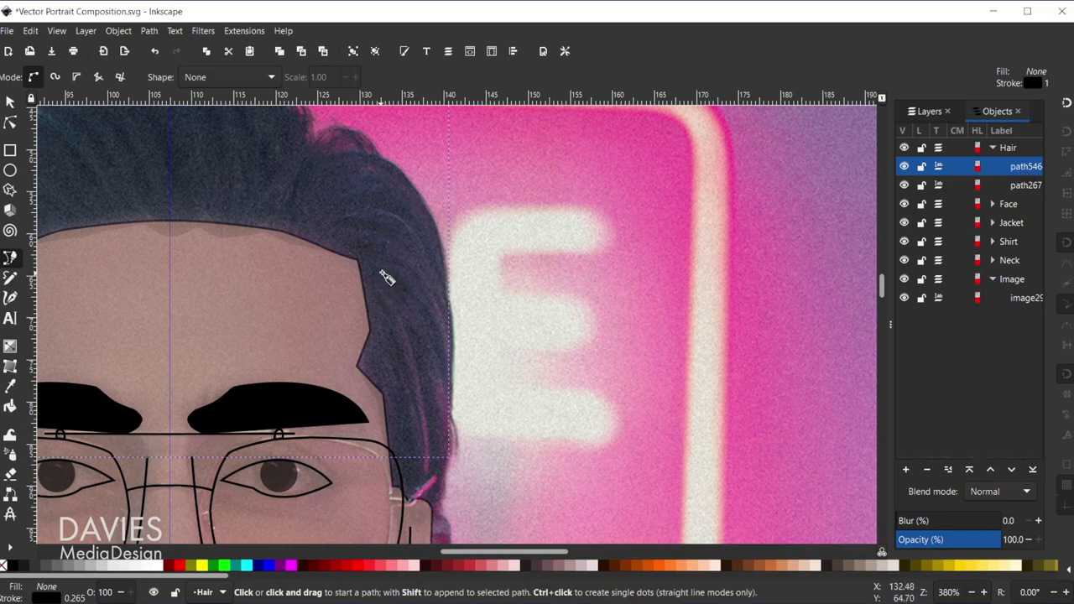
Show the nodes of the hair strand path with the Node tool and examine its outline across the hair
left_click(11, 123)
scroll(451, 271, "down", 2)
scroll(455, 283, "up", 4)
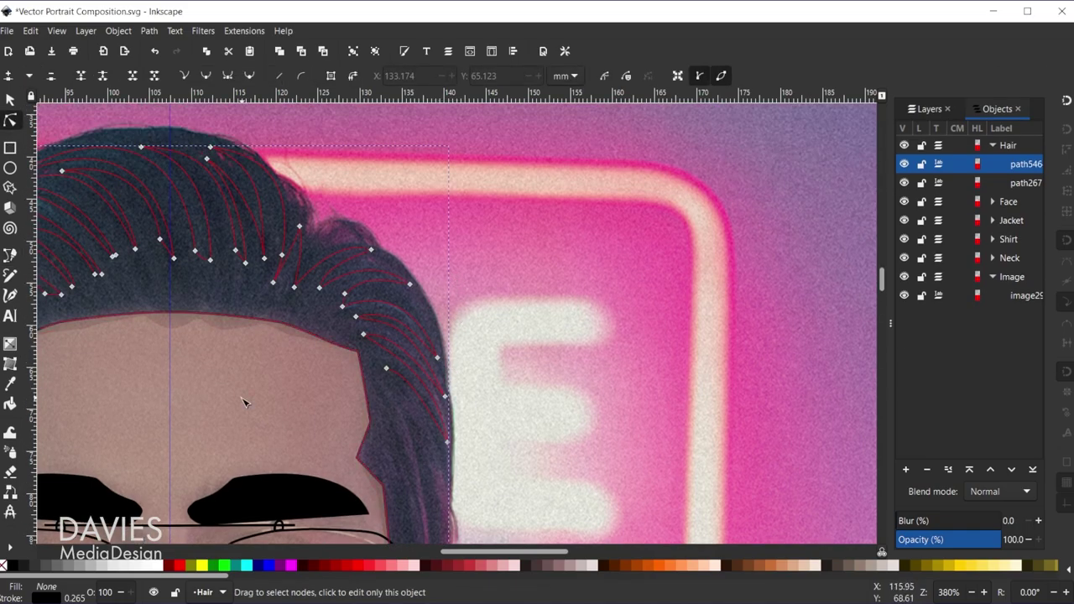
scroll(244, 403, "down", 2, "ctrl")
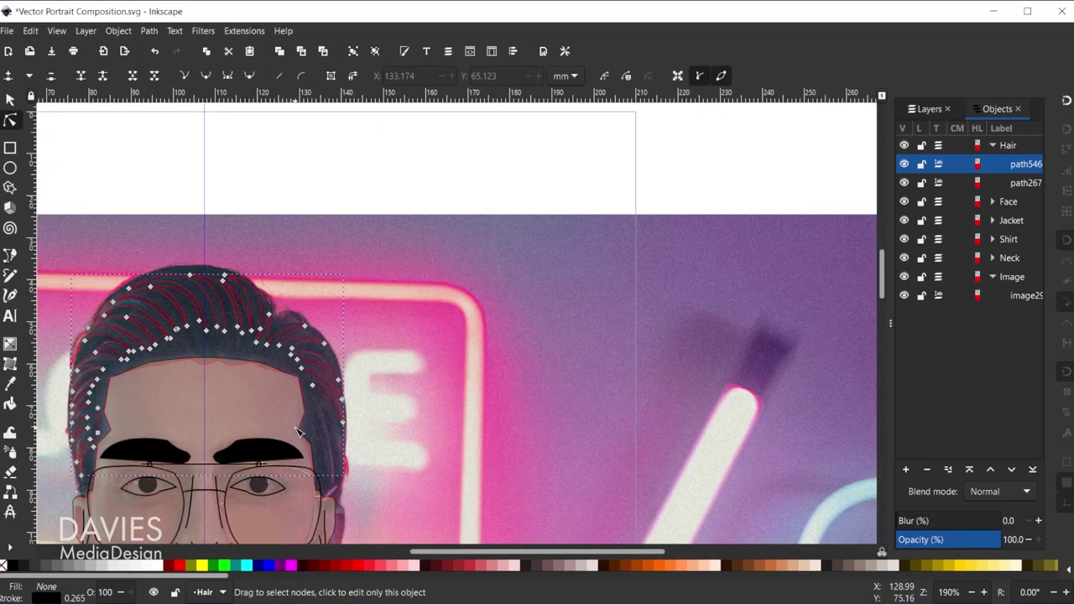
scroll(298, 432, "up", 2, "ctrl")
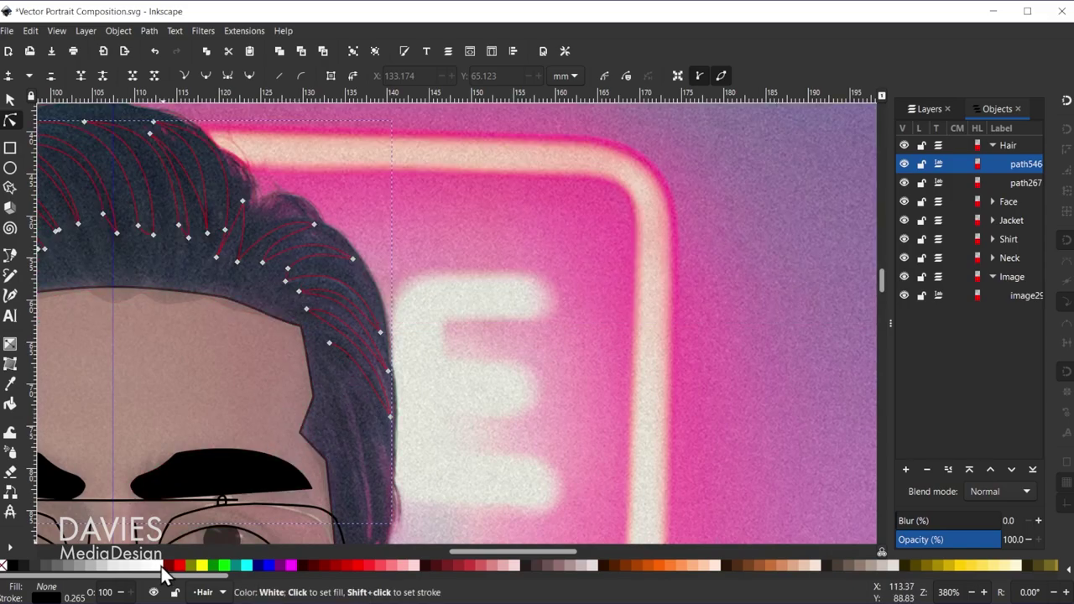
Fill the hair strand path with white, then continue it with pointed, curved strands down the hair at the right temple
left_click(162, 569)
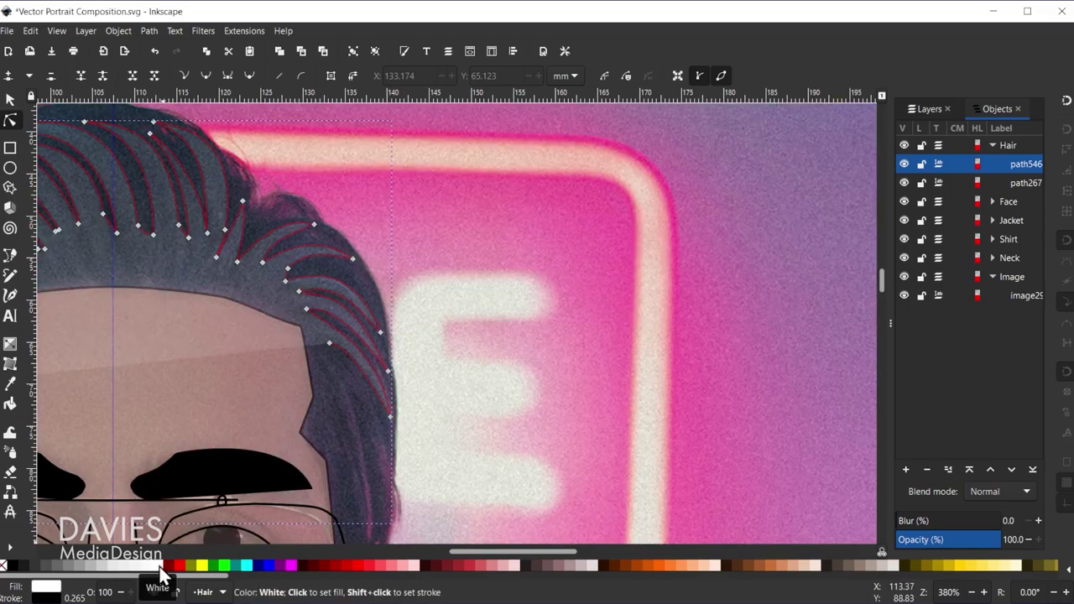
left_click(10, 255)
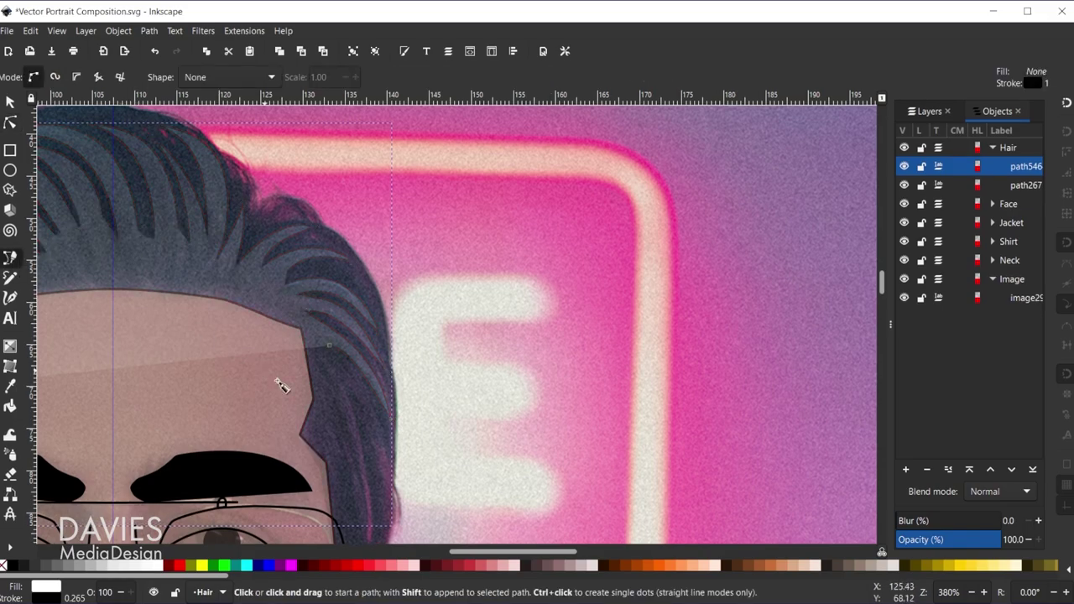
left_click(328, 344)
scroll(373, 437, "down", 3)
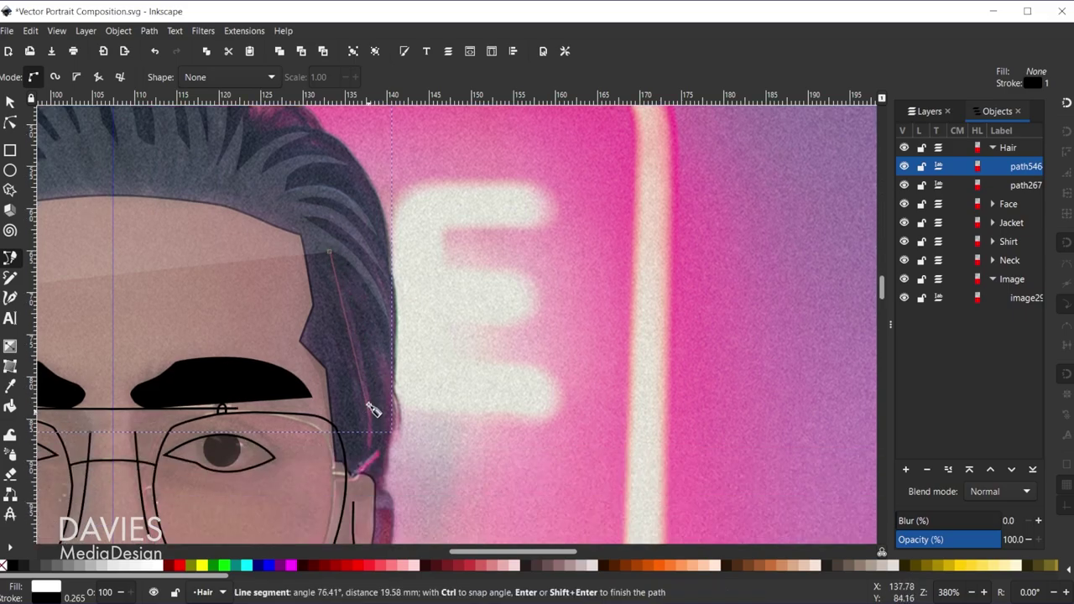
left_click_drag(389, 377, 377, 333)
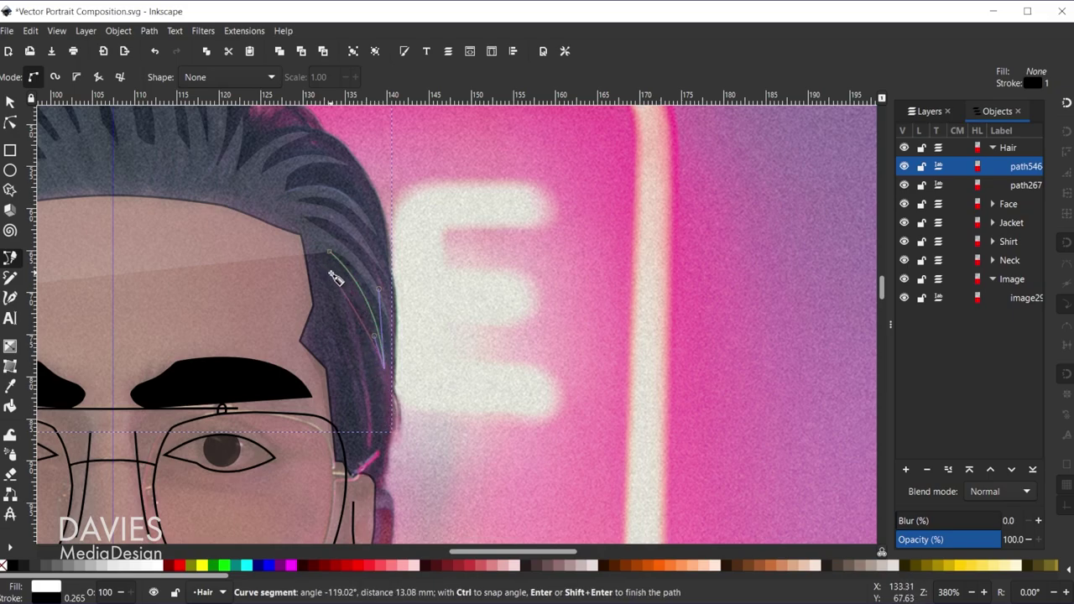
left_click_drag(333, 277, 361, 312)
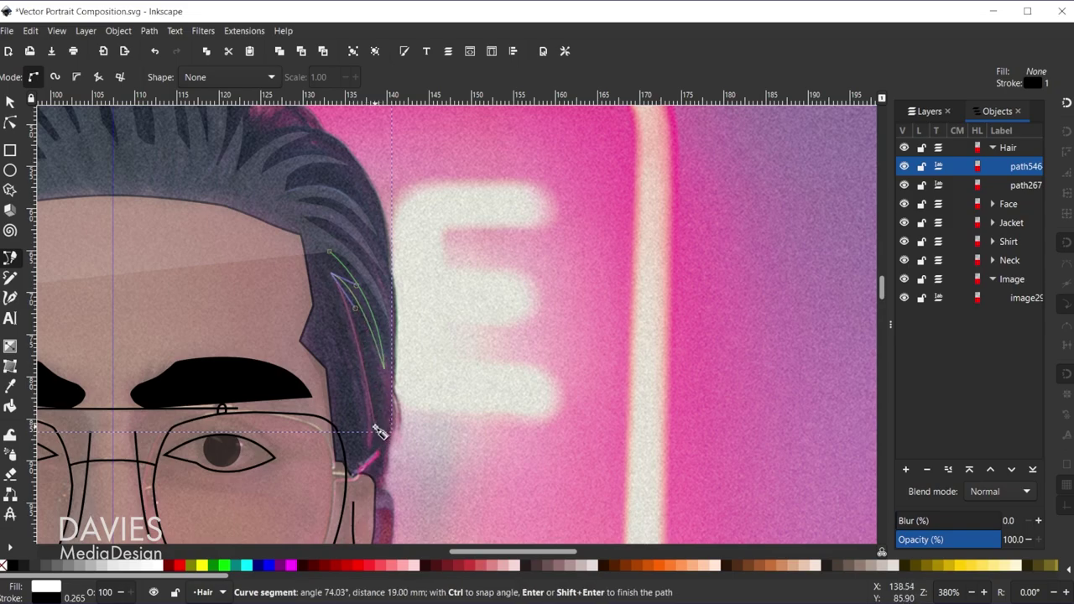
left_click_drag(374, 438, 351, 398)
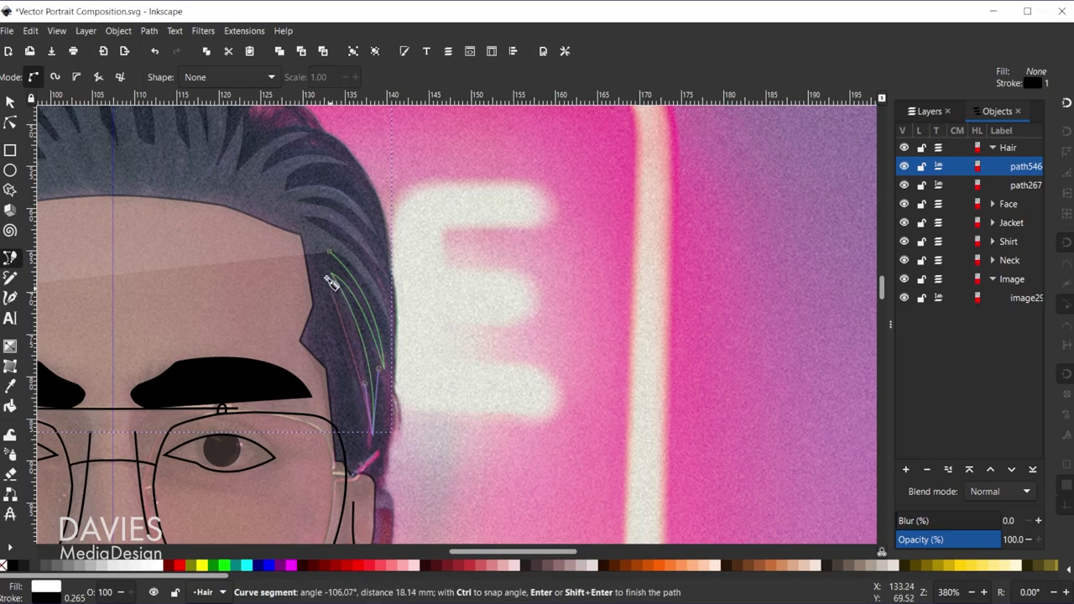
left_click_drag(337, 316, 328, 306)
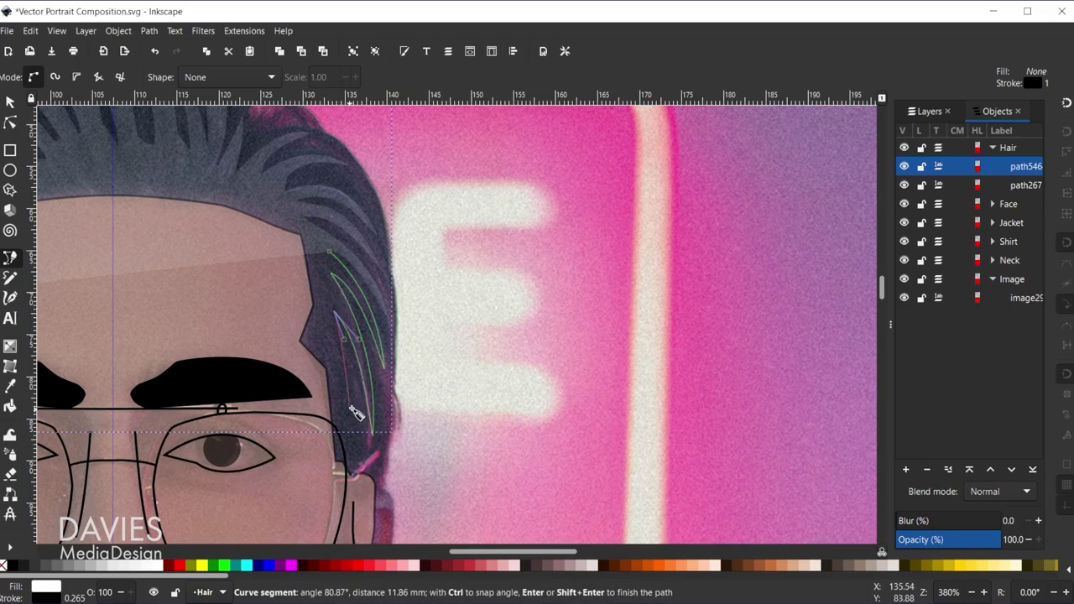
left_click_drag(365, 428, 334, 376)
left_click(325, 347)
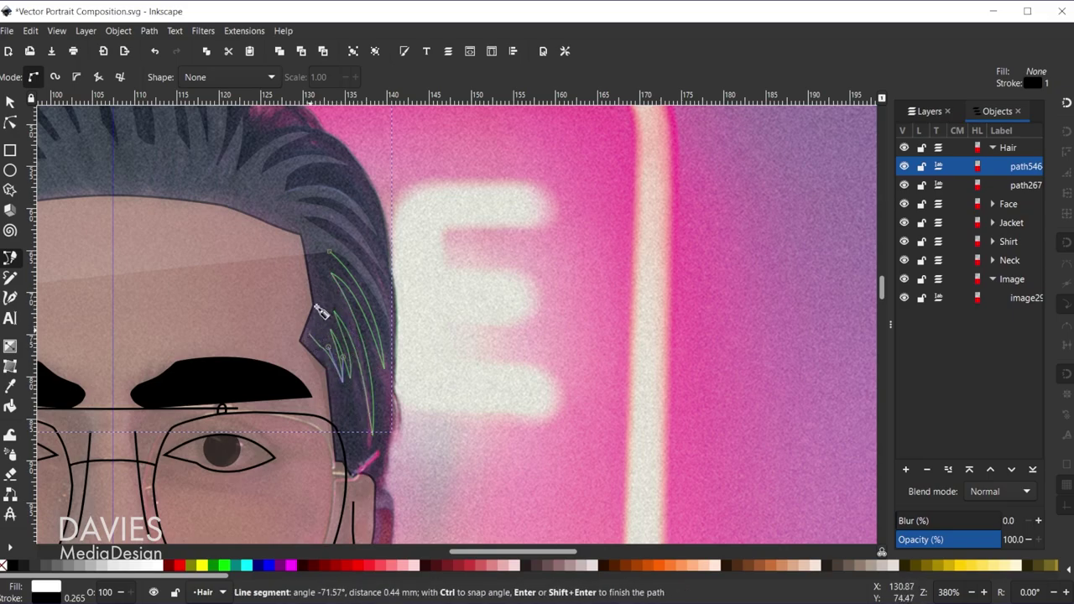
Continue the Bezier path up the right edge of the forehead, adding small jagged tufts beside the hairline
mouse_move(325, 295)
left_mouse_down()
mouse_move(328, 275)
mouse_move(326, 289)
left_mouse_up()
scroll(482, 306, "up", 2)
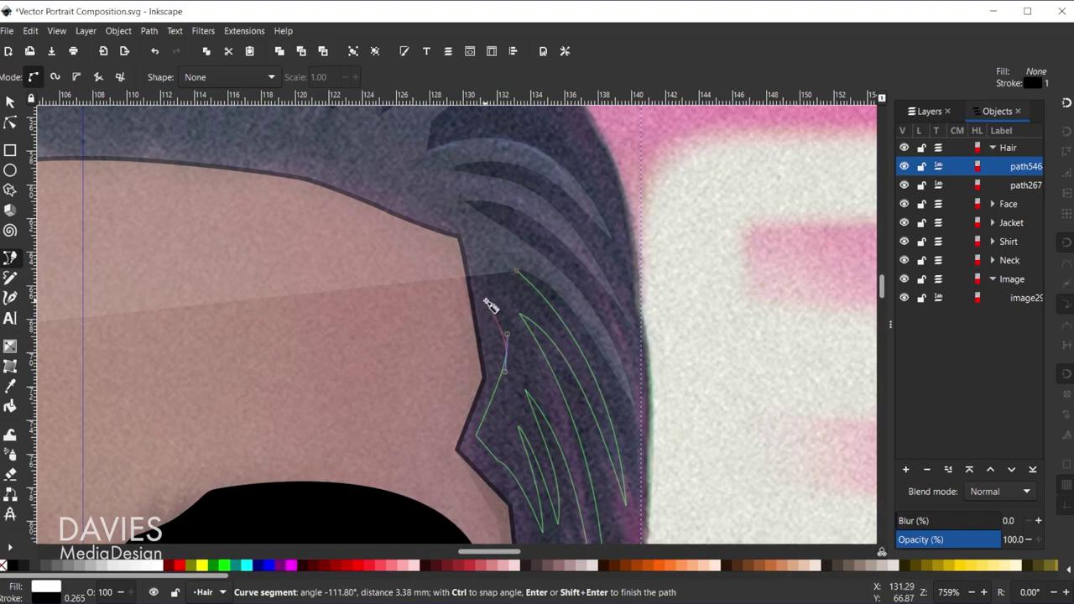
left_click_drag(491, 303, 511, 279)
left_click(489, 285)
left_click(491, 279)
scroll(473, 232, "up", 4)
scroll(473, 232, "left", 5)
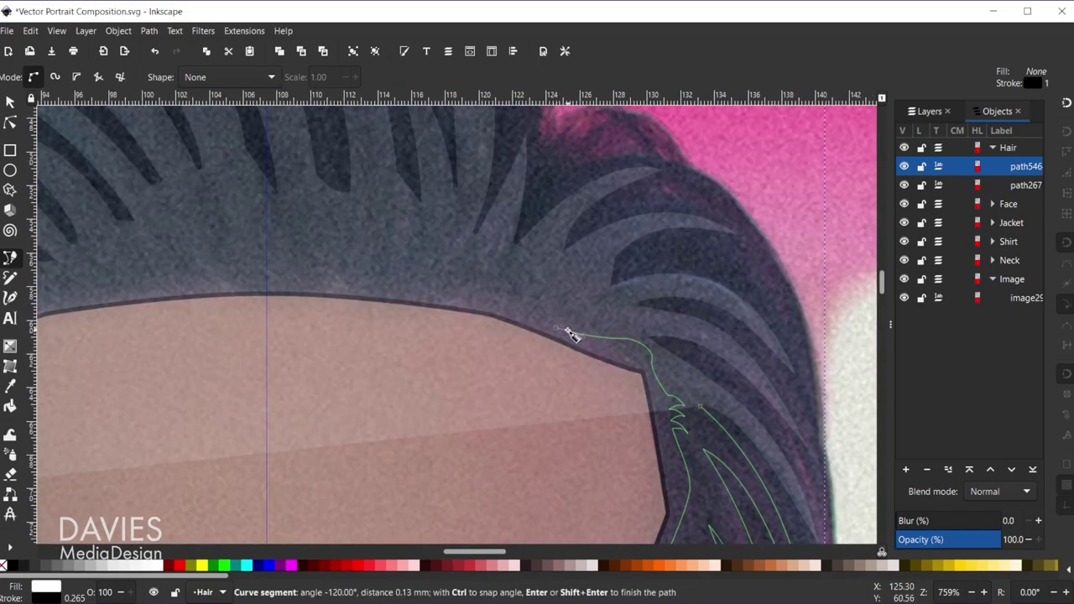
Carry the path leftward along the top of the forehead, adding short hair tufts near both ends of the hairline
left_click_drag(580, 333, 563, 320)
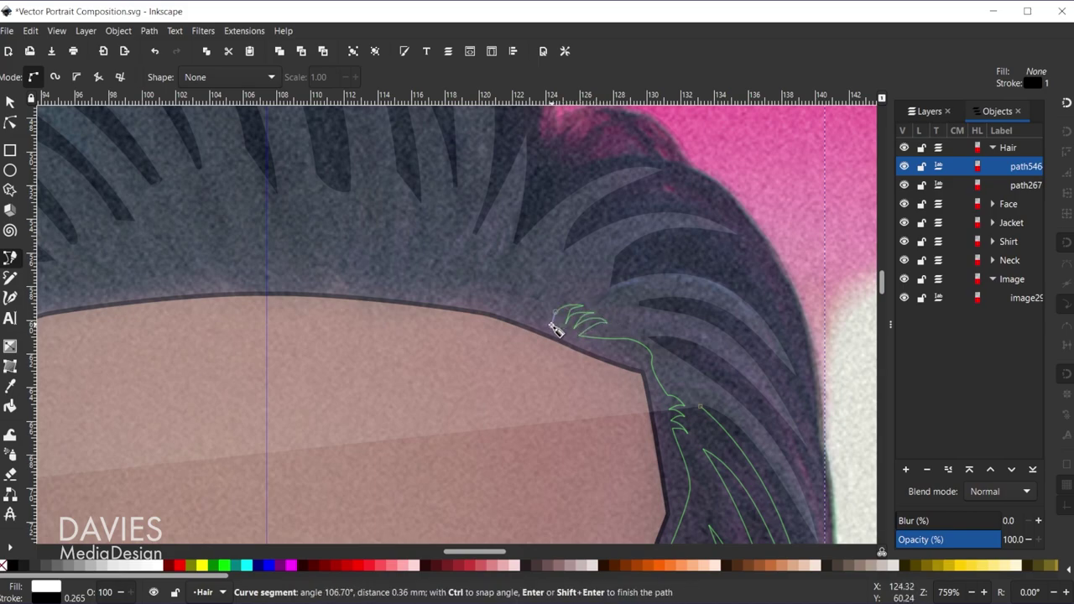
left_click(471, 298)
scroll(335, 289, "left", 5)
left_click_drag(432, 266, 436, 263)
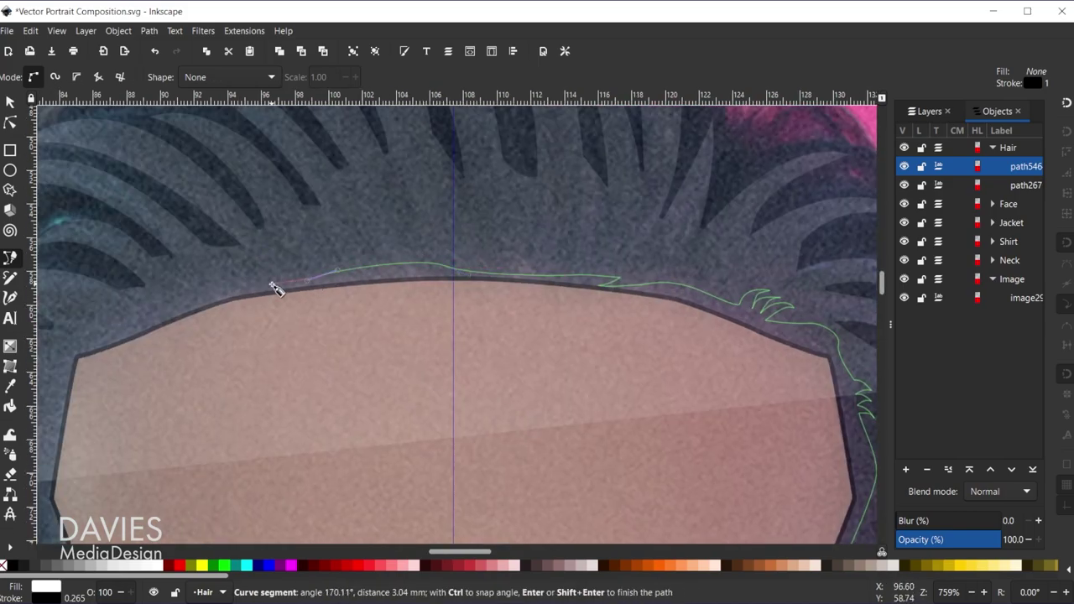
left_click_drag(266, 277, 235, 268)
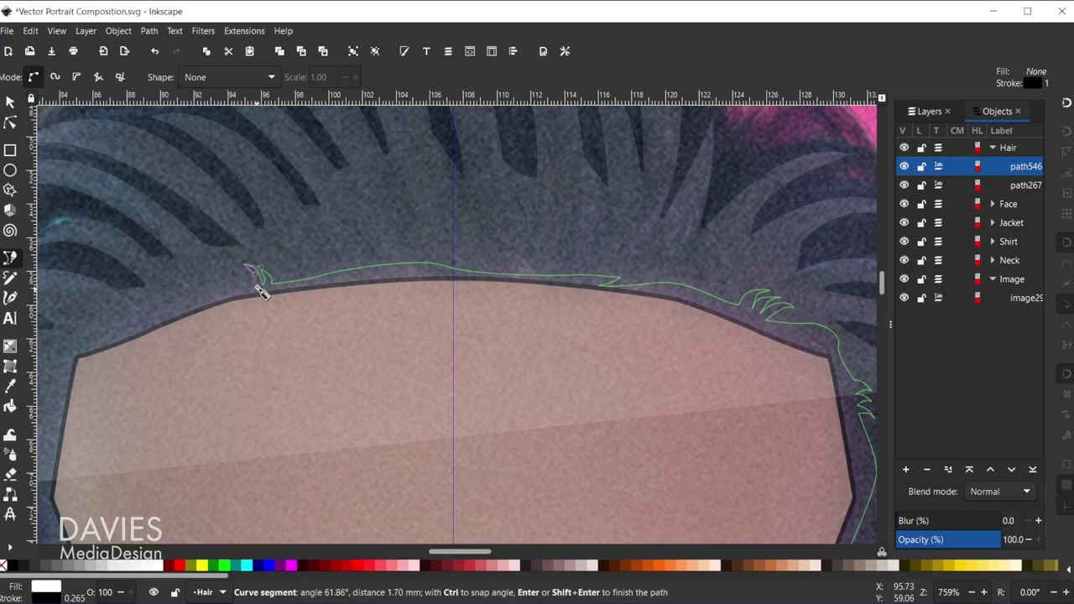
scroll(484, 258, "left", 5)
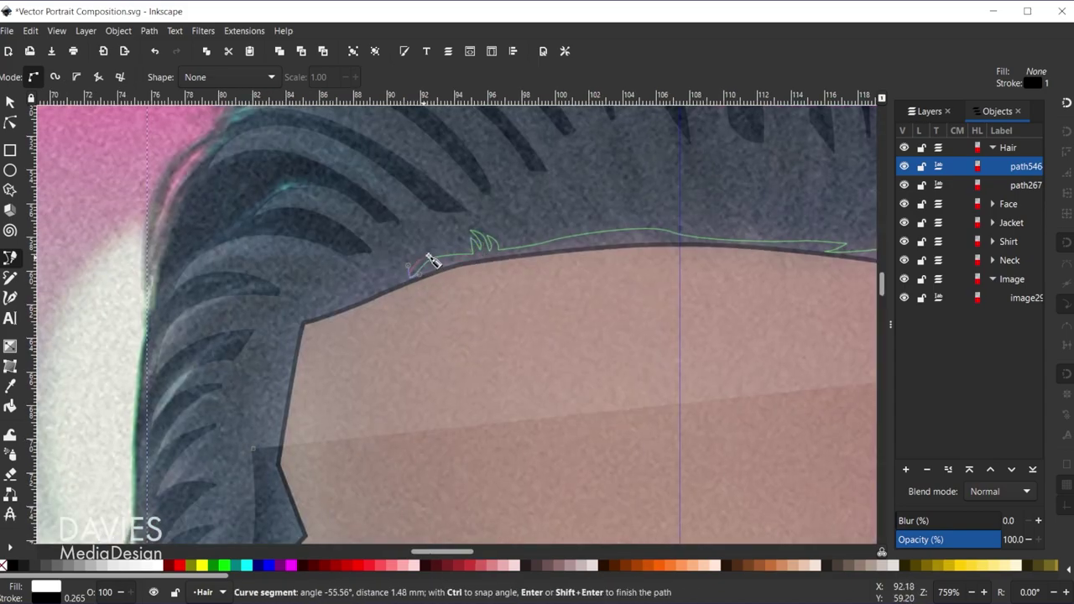
left_click(428, 263)
Trace the path down the left hairline with small jagged tufts and close it at its starting node by the temple
left_click_drag(290, 329, 303, 342)
scroll(335, 352, "left", 3)
scroll(336, 353, "down", 2)
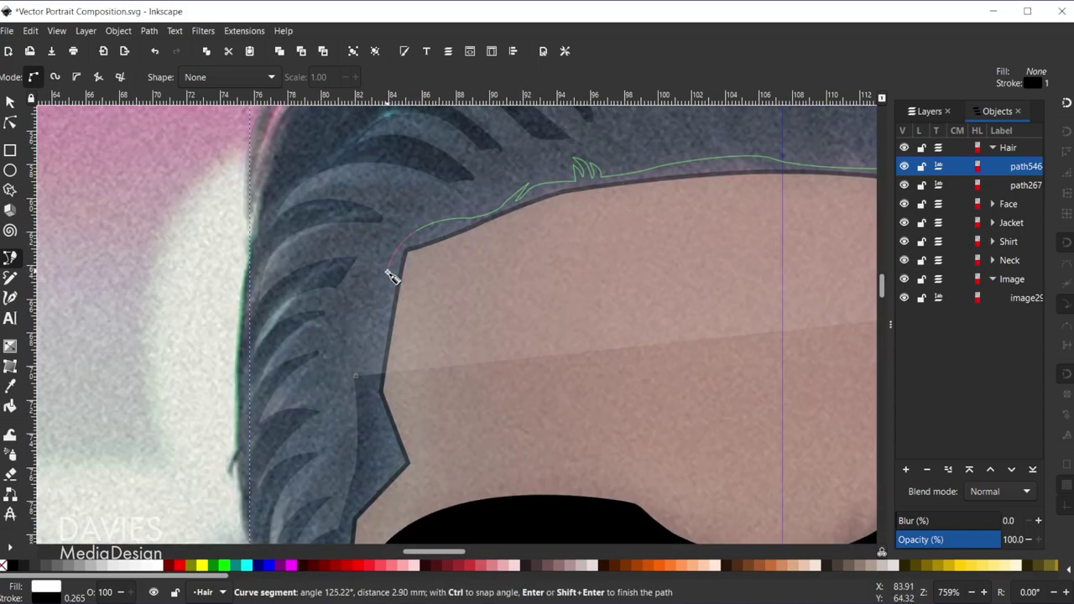
left_click(359, 289)
left_click(389, 288)
left_click(356, 295)
left_click_drag(384, 294, 357, 357)
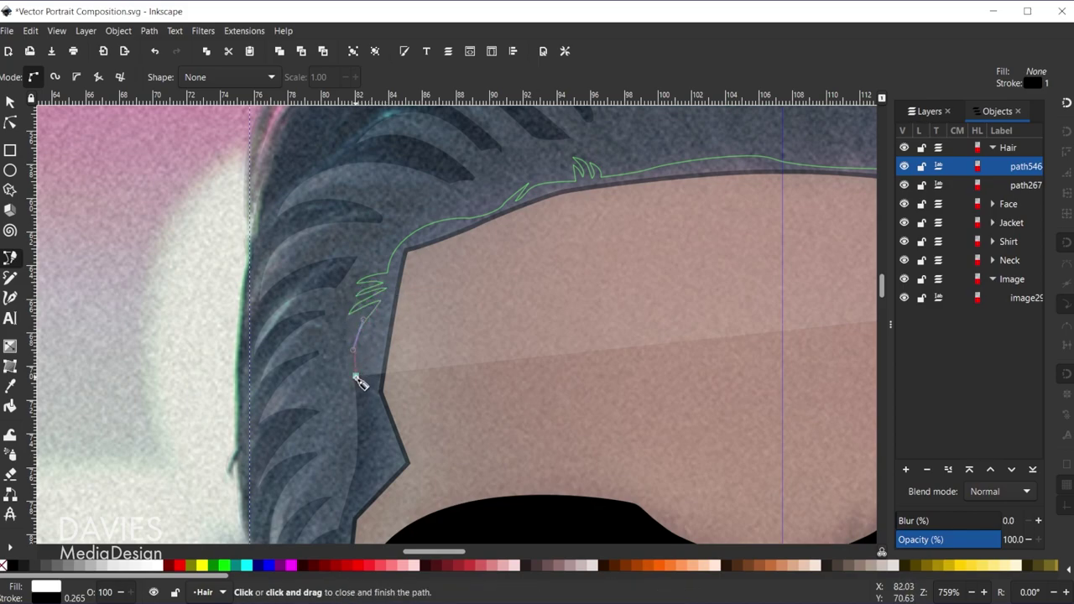
left_click(355, 378)
Draw a small closed tuft of pointed strands overlapping the upper-left forehead hairline
scroll(587, 335, "down", 3)
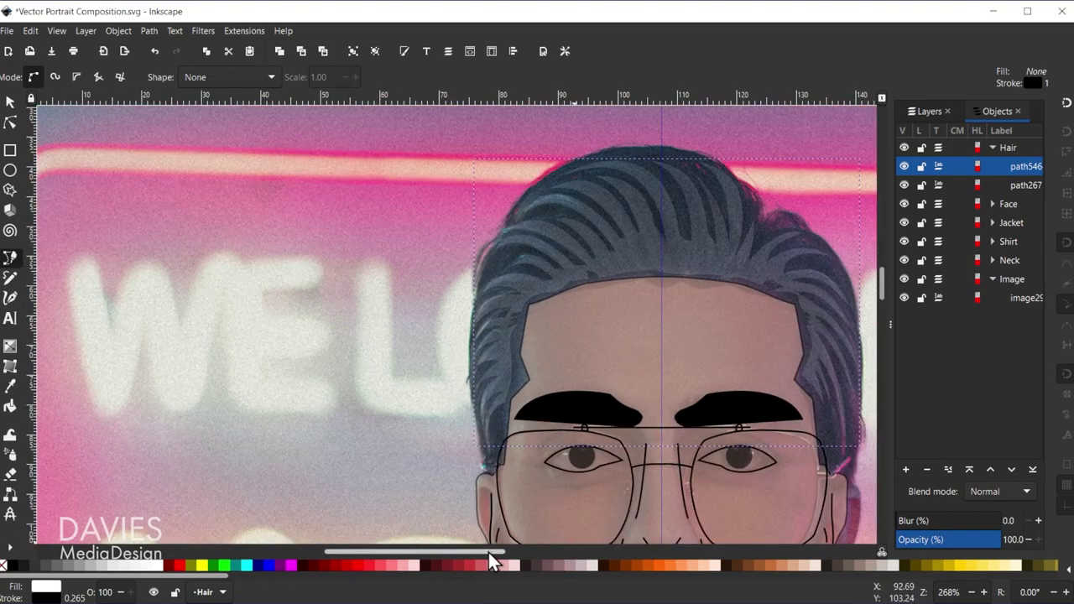
left_click_drag(491, 553, 538, 554)
scroll(537, 393, "down", 1)
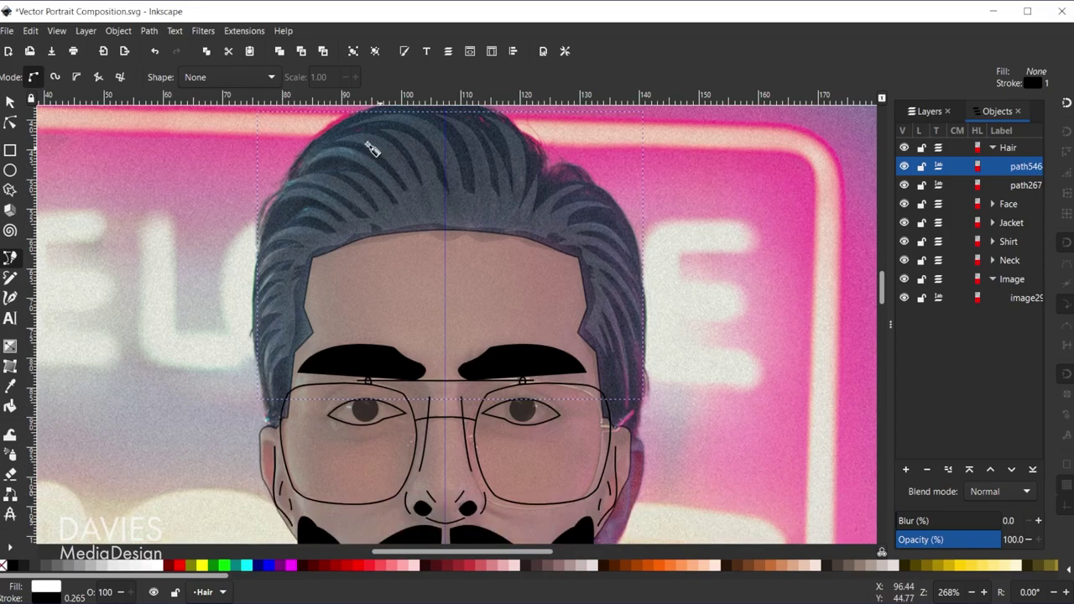
scroll(642, 319, "down", 1)
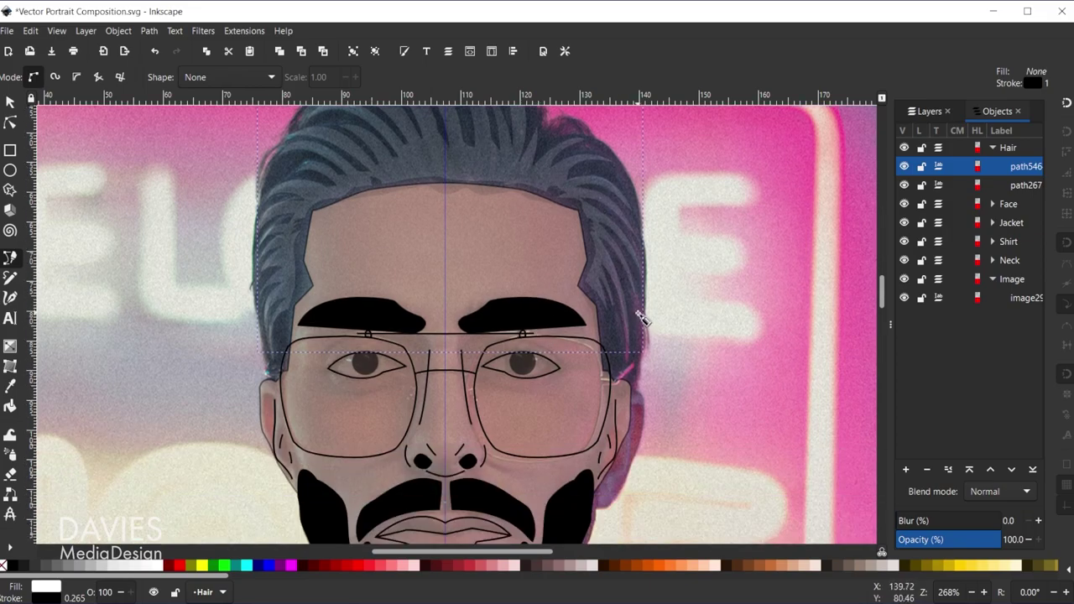
scroll(635, 286, "down", 2)
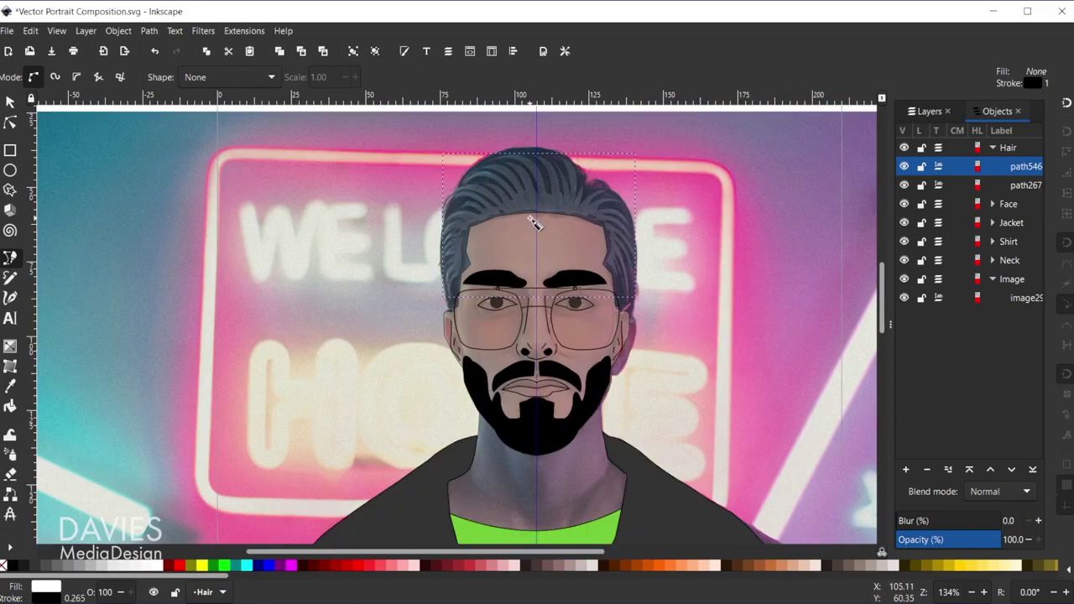
scroll(520, 225, "up", 2)
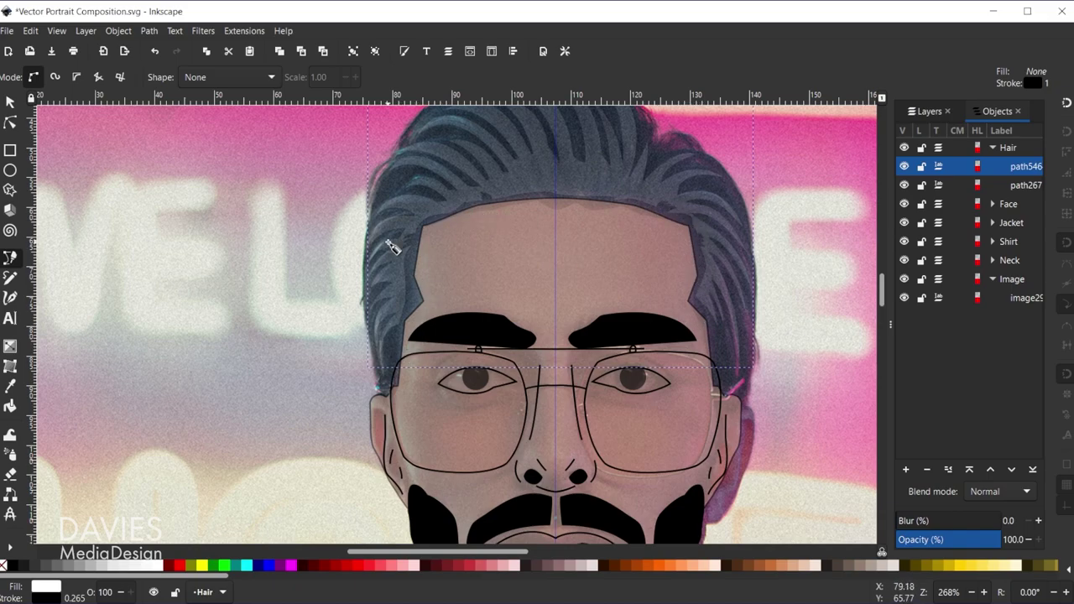
scroll(442, 243, "up", 2)
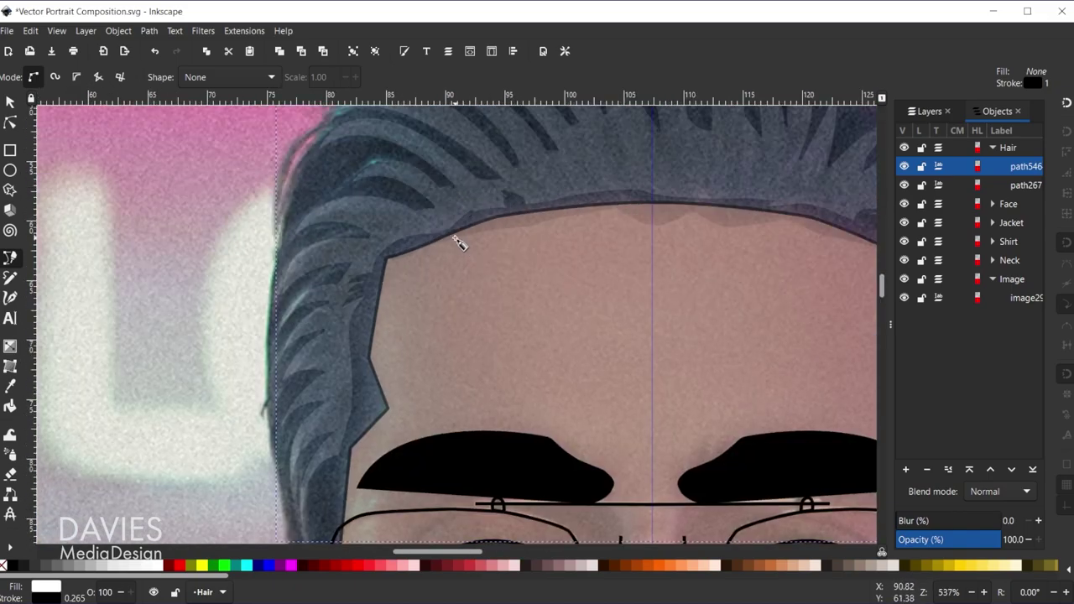
left_click(459, 242)
left_click_drag(463, 254, 485, 249)
left_click(495, 209)
left_click(459, 243)
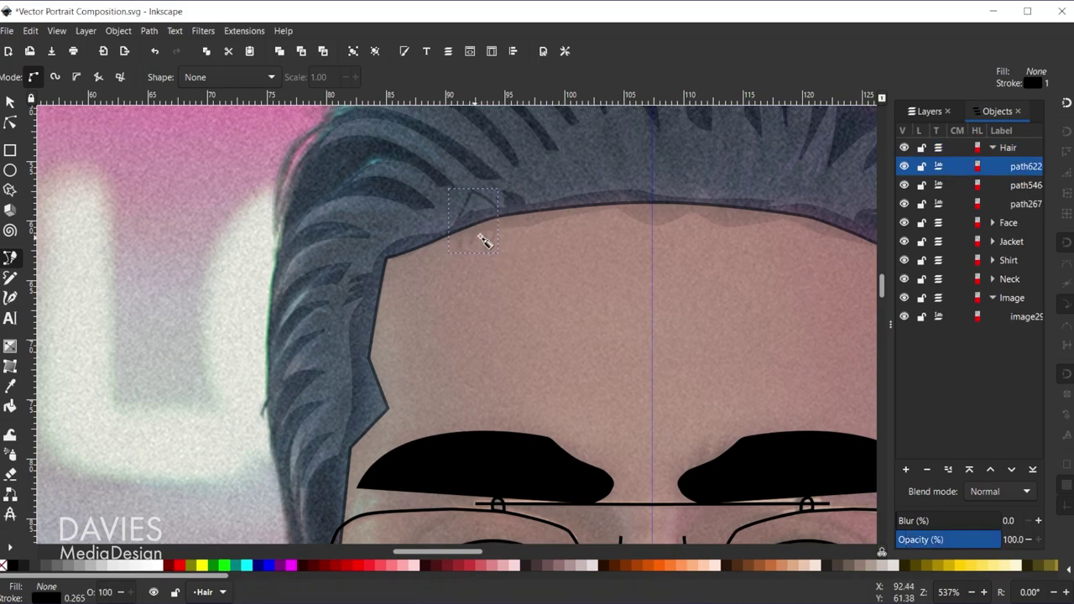
Outline two more small hair tufts hanging over the top of the forehead, one on each side of the centre guide
left_click(541, 223)
mouse_move(542, 230)
left_mouse_down()
mouse_move(542, 240)
mouse_move(556, 216)
mouse_move(546, 211)
left_mouse_up()
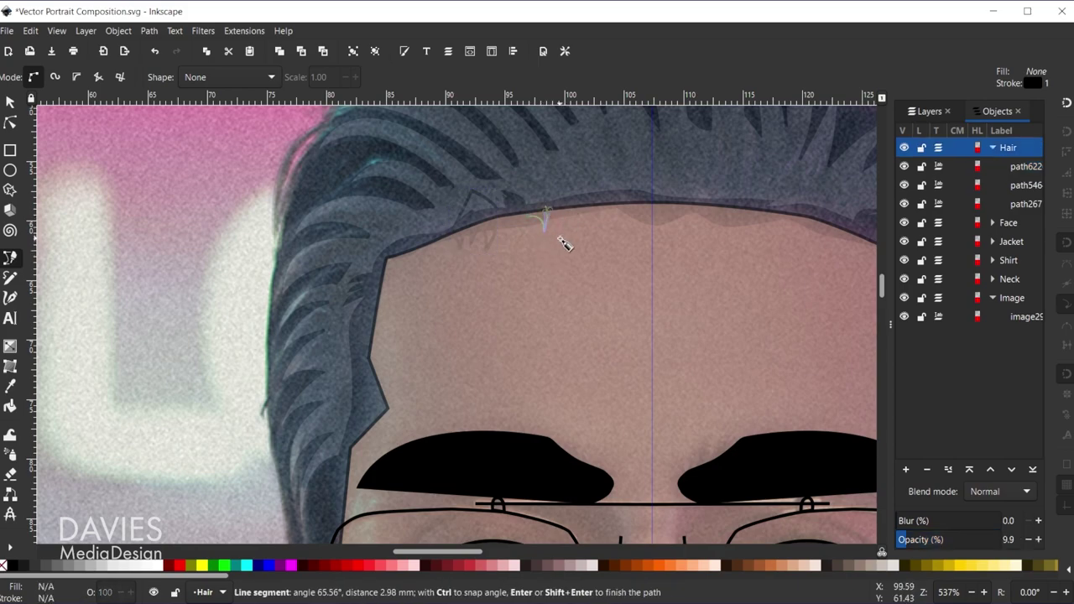
left_click_drag(558, 247, 571, 198)
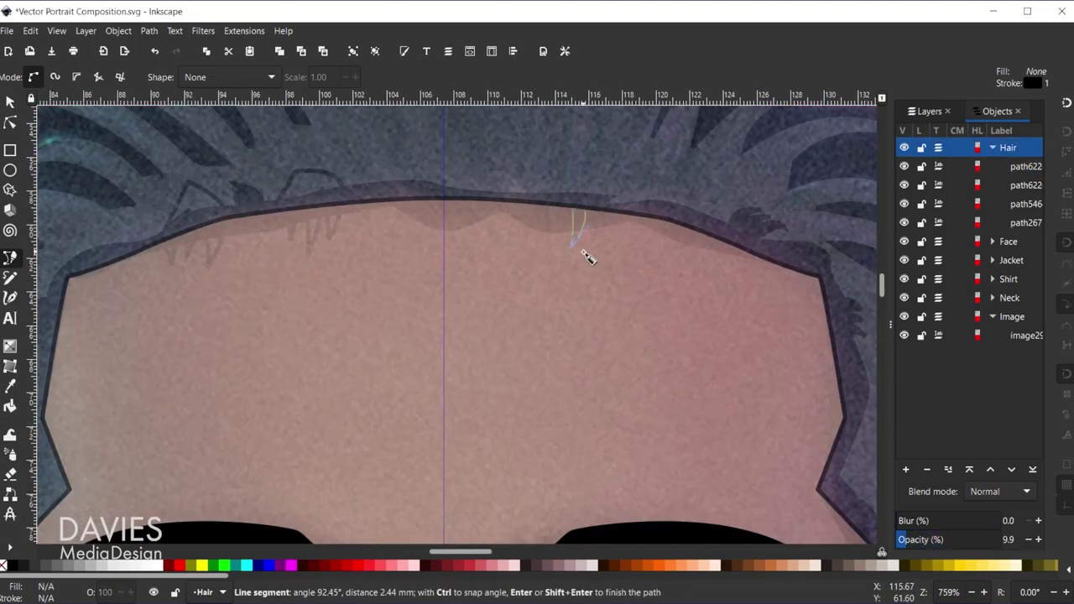
left_click_drag(606, 240, 621, 233)
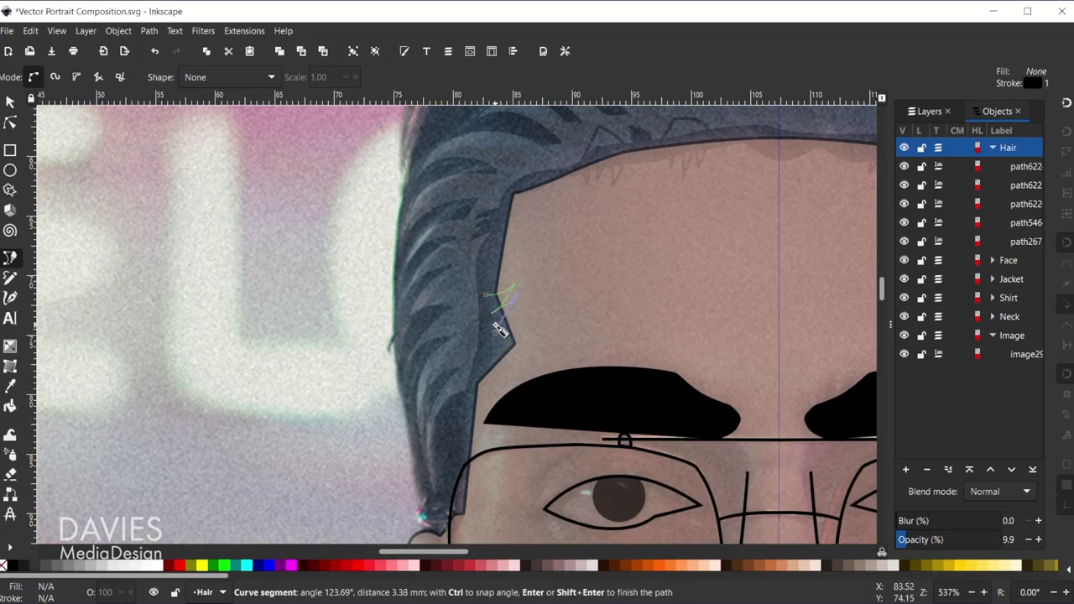
Draw closed tufts of short pointed strands over the hairline at the left and right temples
mouse_move(502, 312)
left_mouse_down()
mouse_move(478, 332)
mouse_move(492, 306)
left_mouse_up()
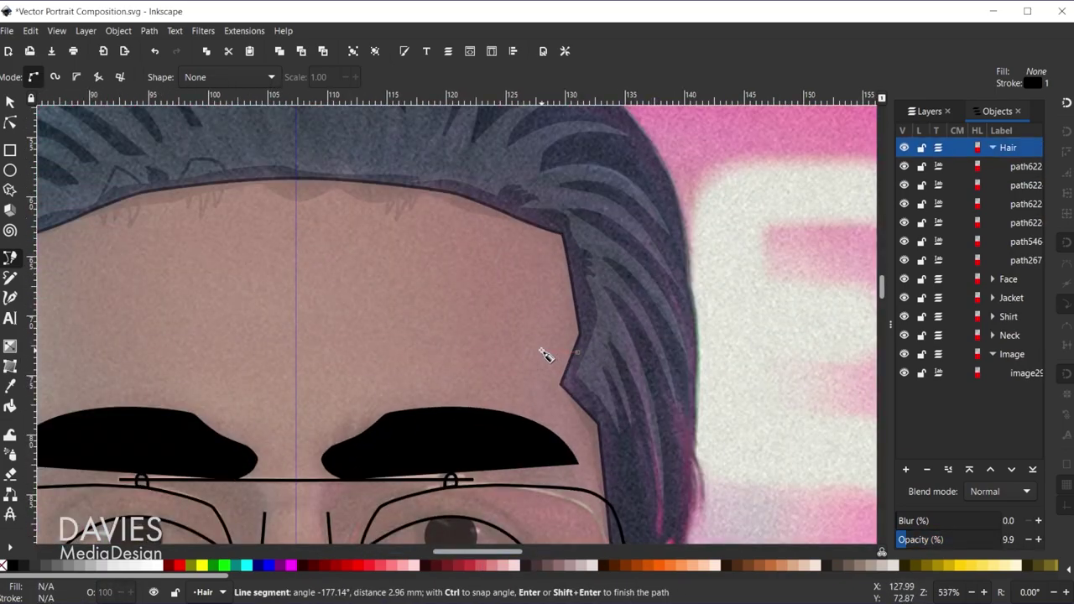
left_click(544, 354)
left_click_drag(560, 387, 570, 359)
left_click(579, 354)
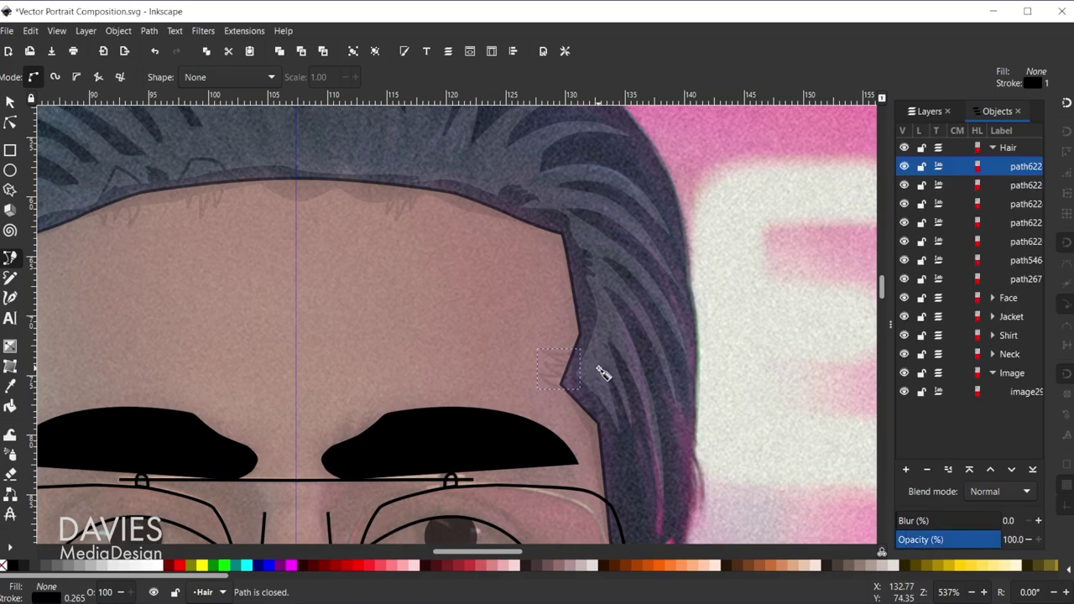
Select all five small hairline tuft paths, remove their stroke and fill them with black
scroll(603, 373, "down", 3)
scroll(592, 352, "down", 3)
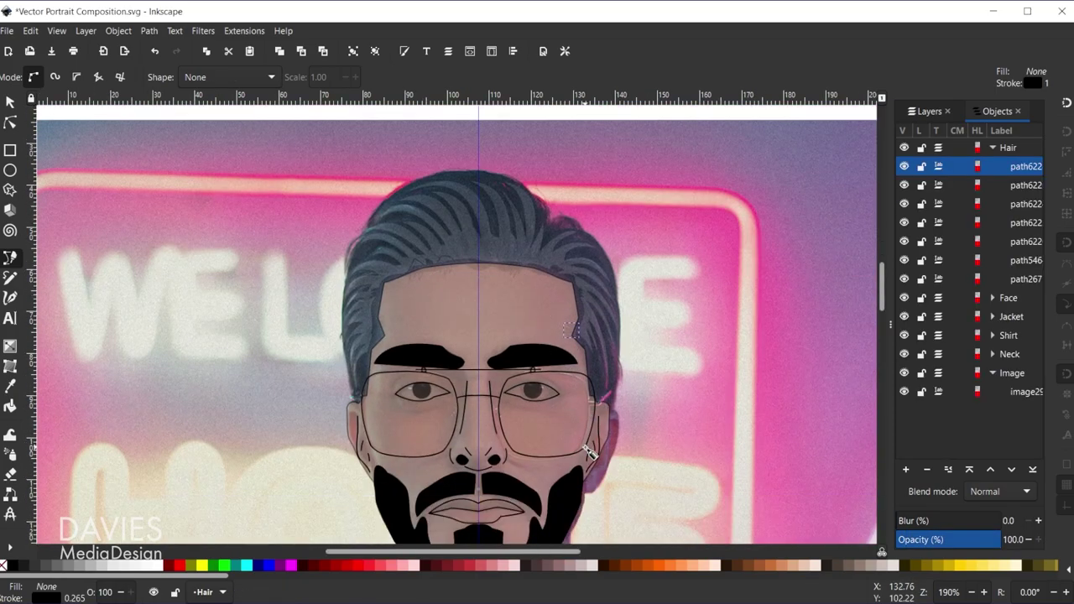
scroll(474, 256, "up", 1)
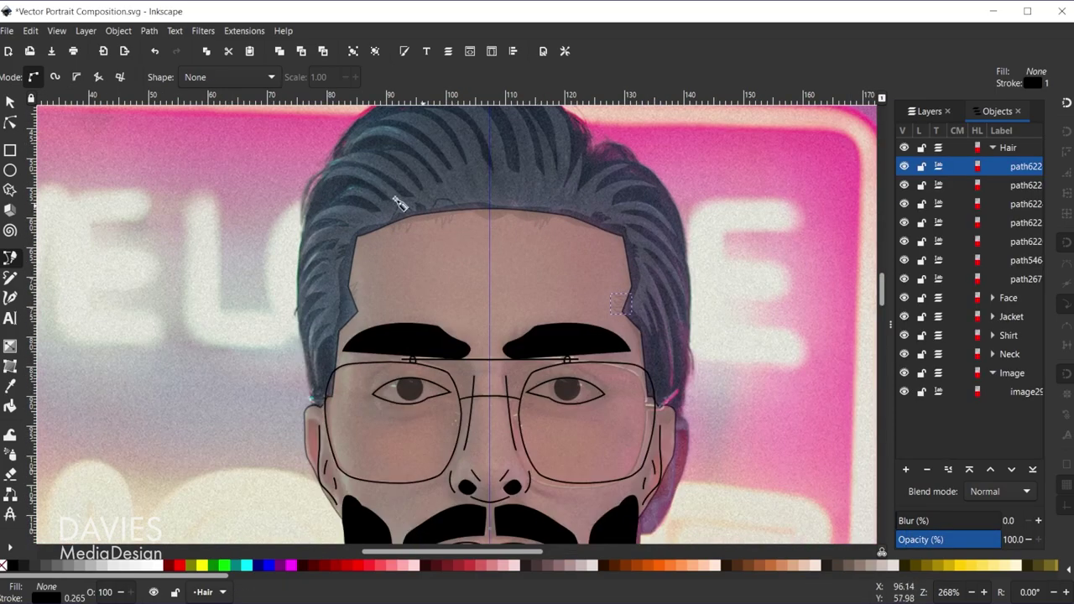
left_click(11, 102)
left_click(544, 223, "shift")
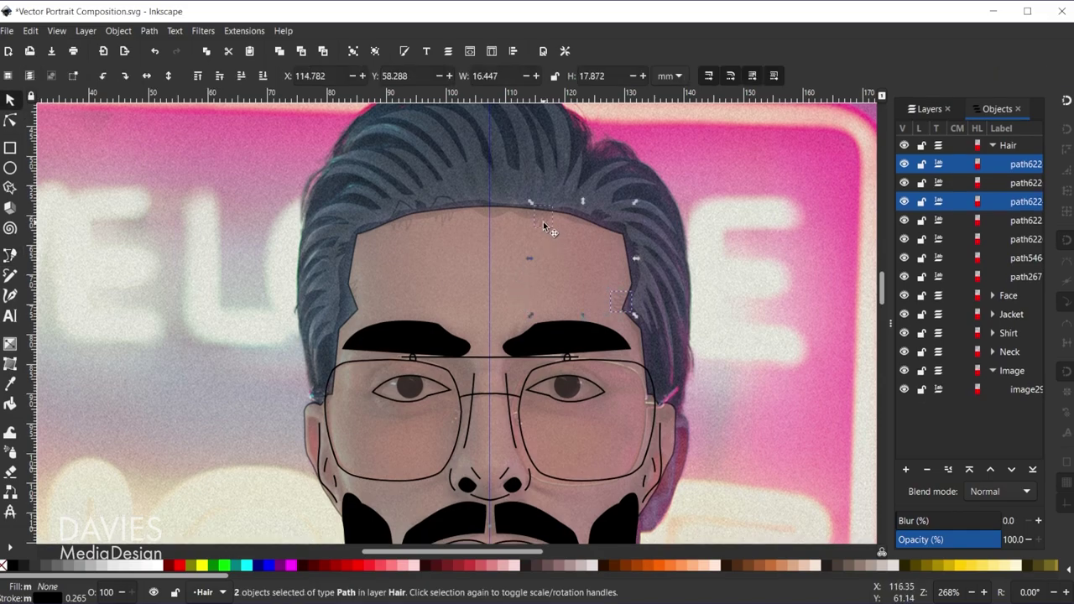
left_click(436, 225, "shift")
left_click(409, 226, "shift")
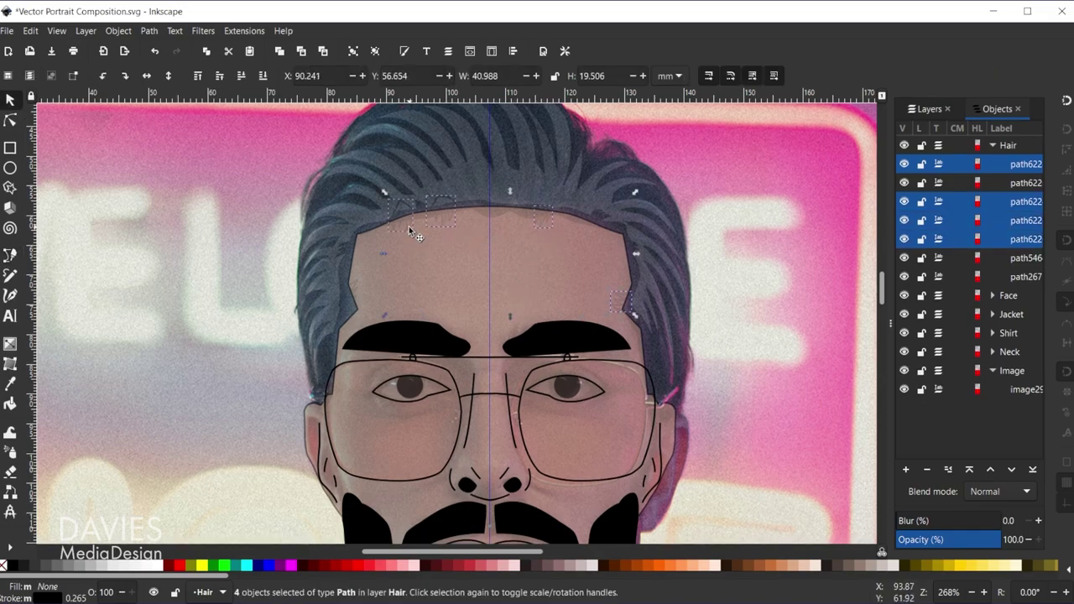
left_click(356, 287, "shift")
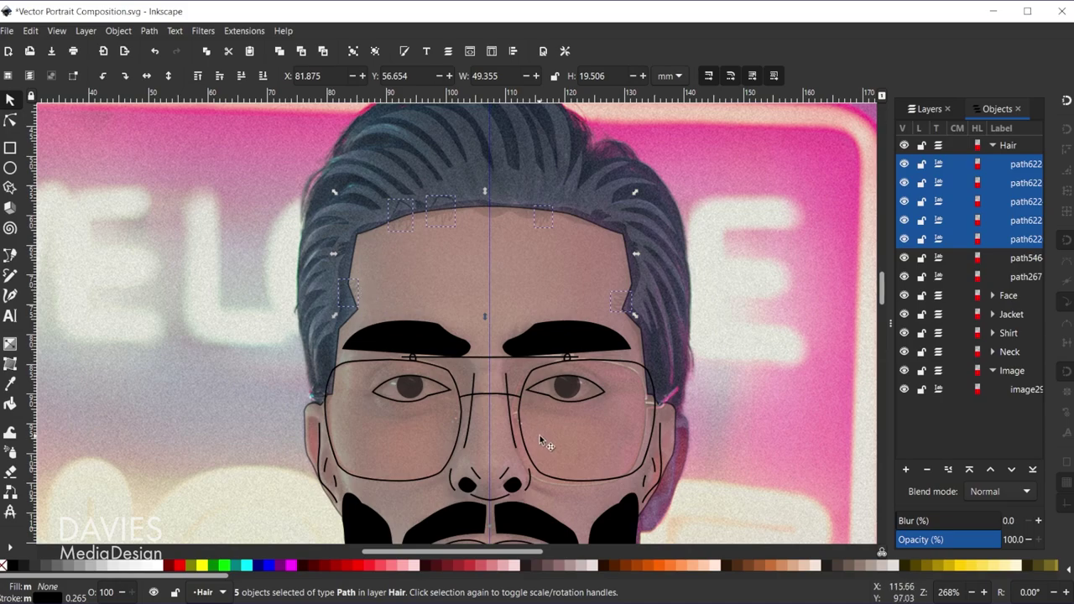
left_click(3, 567, "shift")
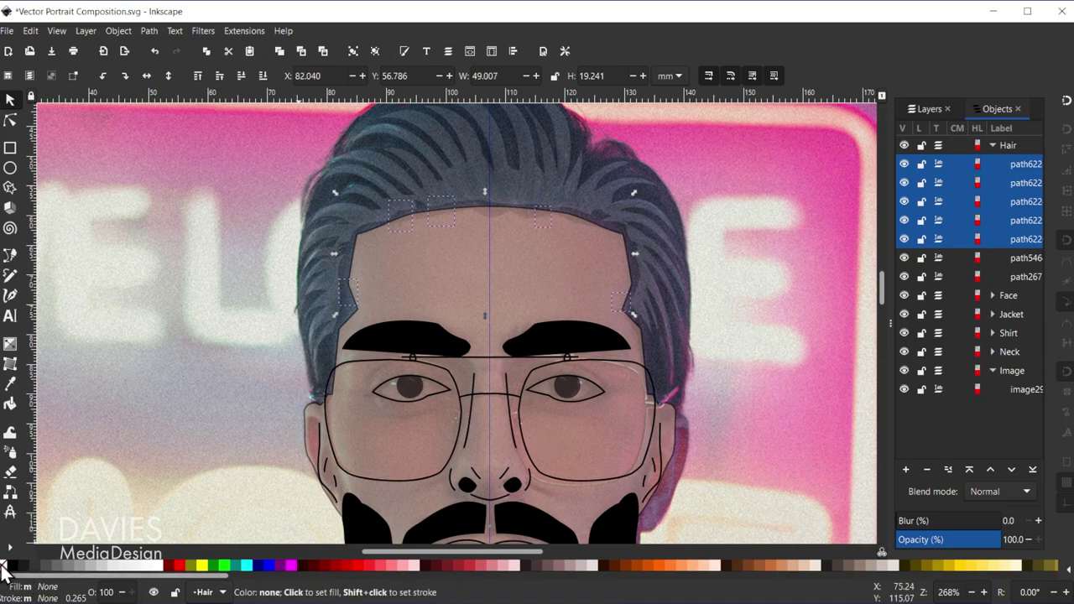
left_click(13, 567)
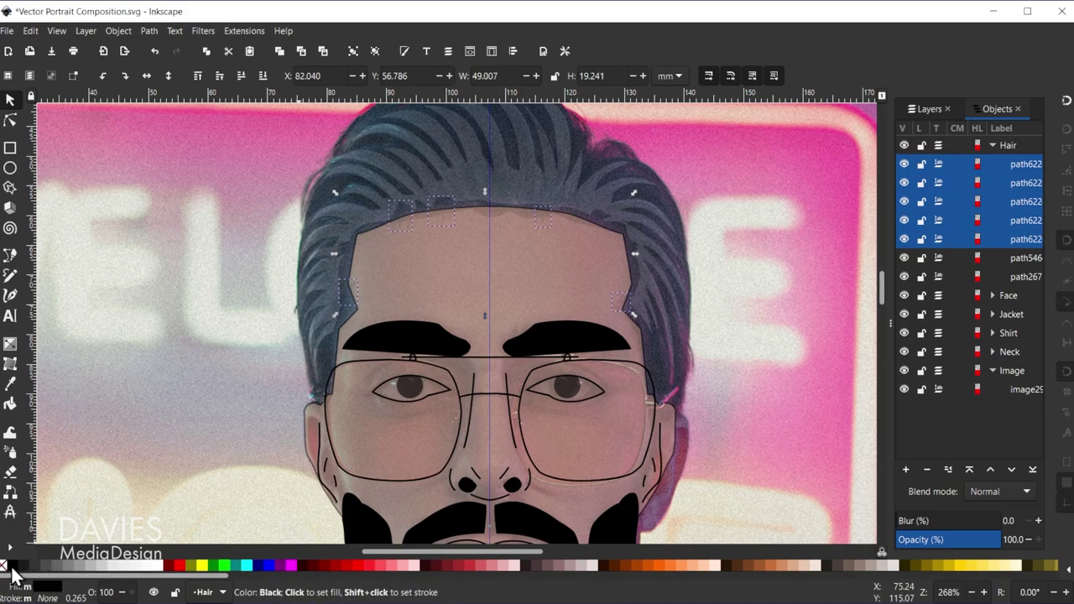
Select the Hair layer and raise its opacity to 100% so the hair shapes are fully opaque
left_click(747, 261)
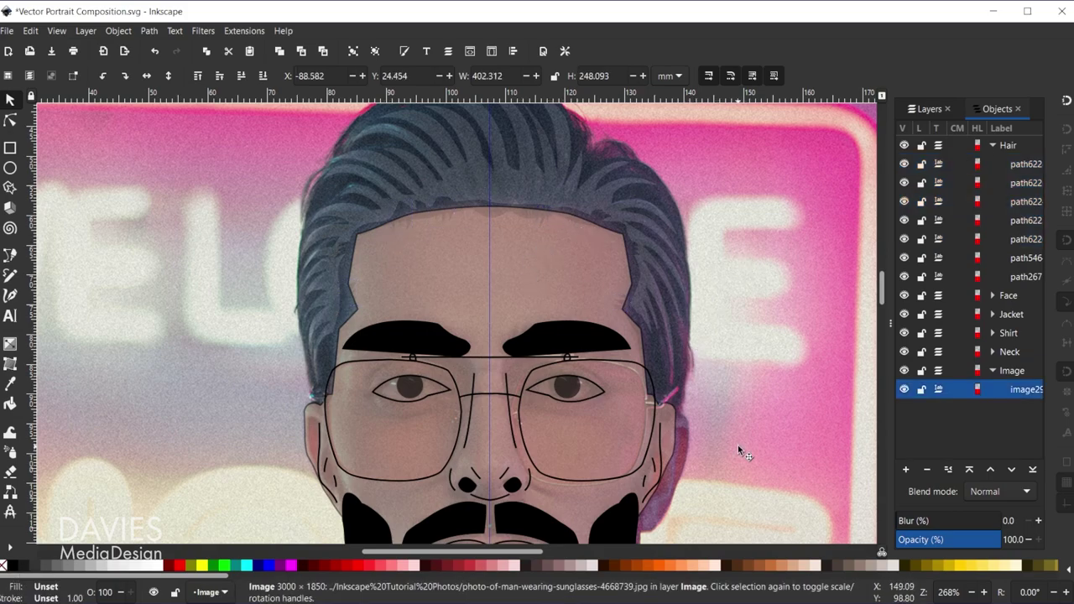
scroll(737, 445, "down", 1, "ctrl")
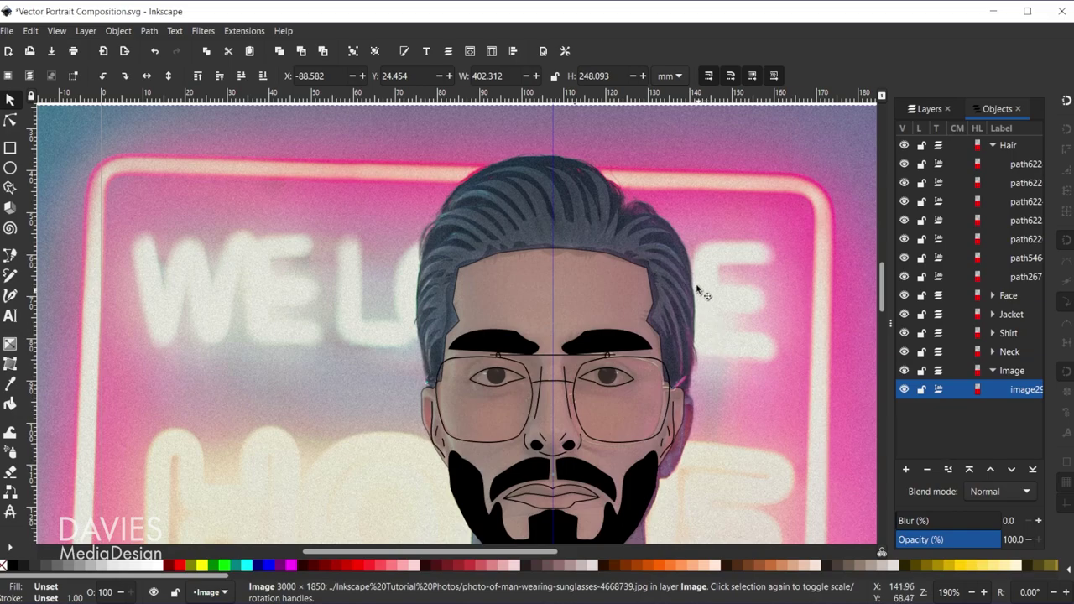
left_click(676, 240)
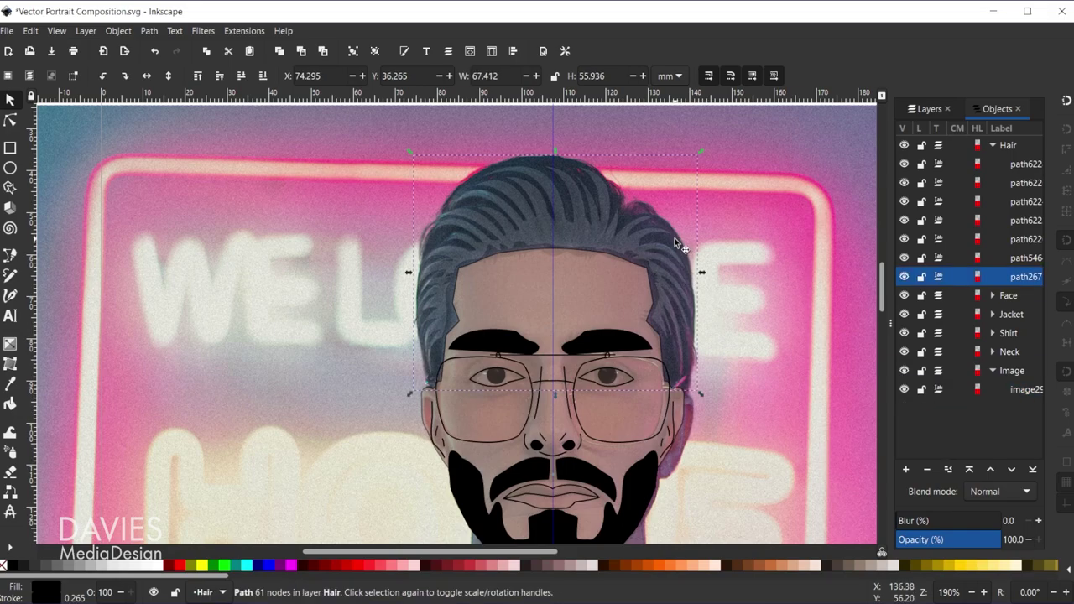
left_click(1009, 146)
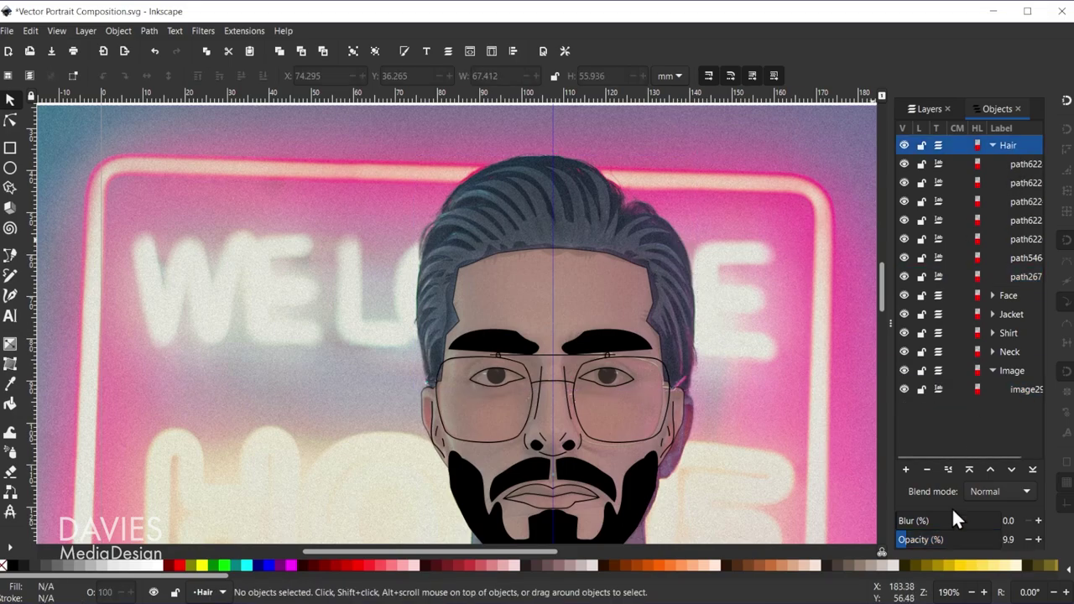
left_click_drag(982, 538, 1003, 539)
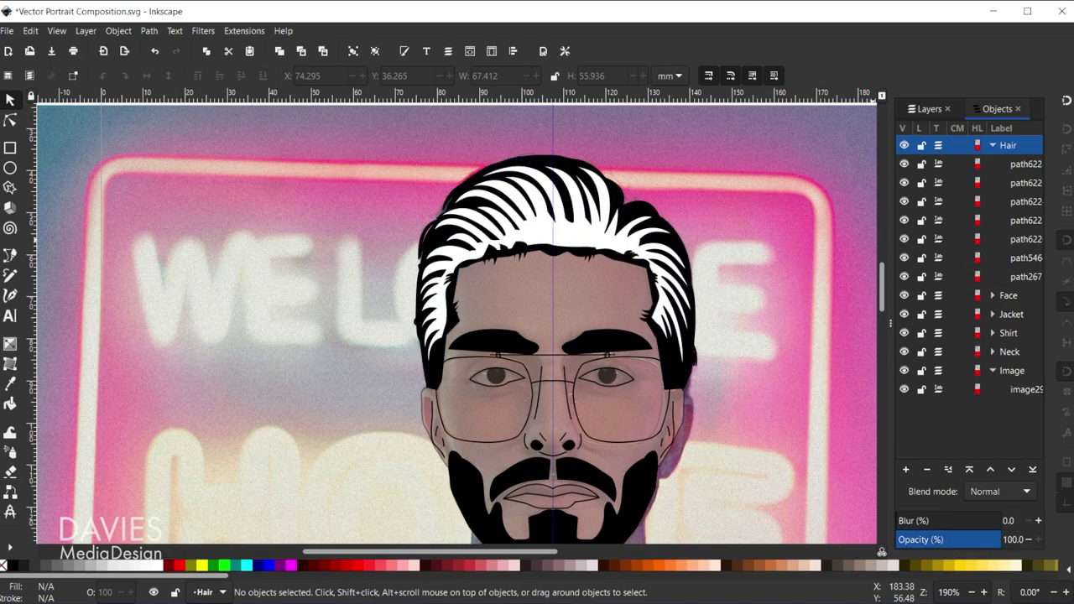
Fill the white strand shape inside the hair with 70% Gray
scroll(828, 388, "down", 1)
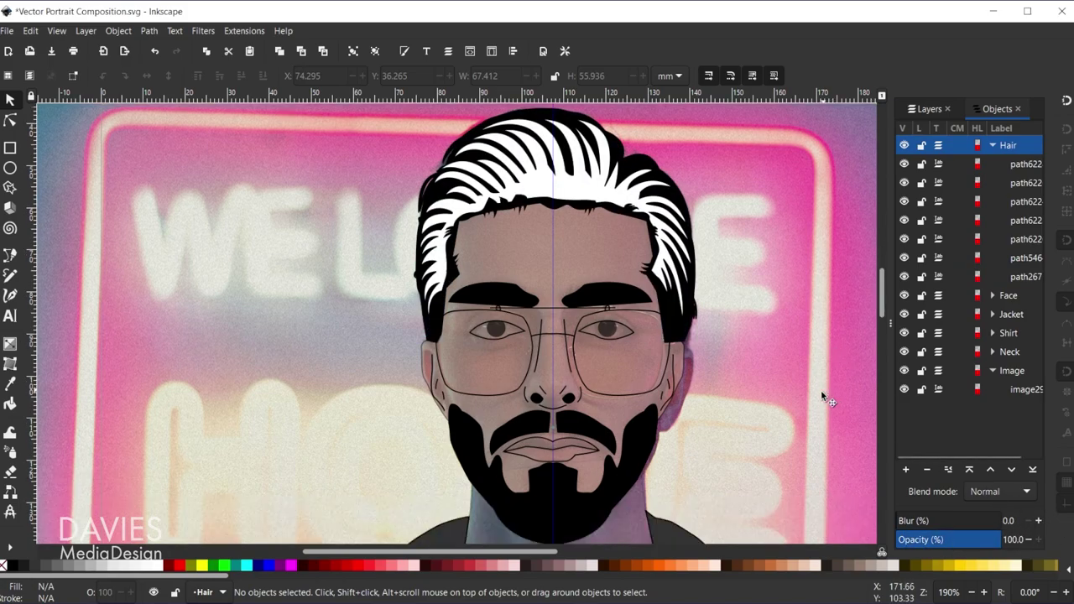
left_click(582, 191)
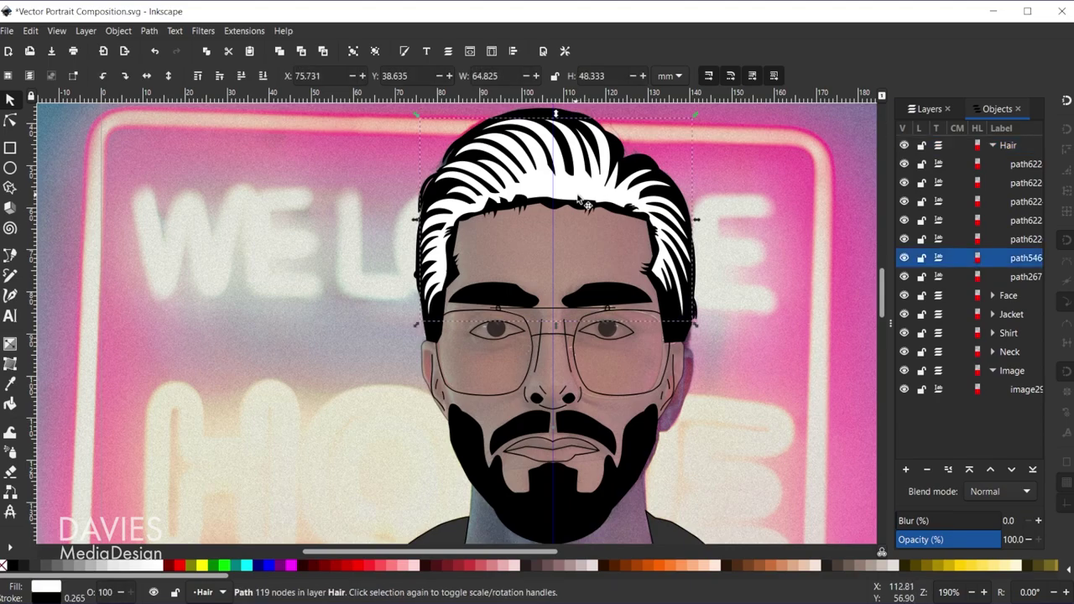
left_click(59, 567)
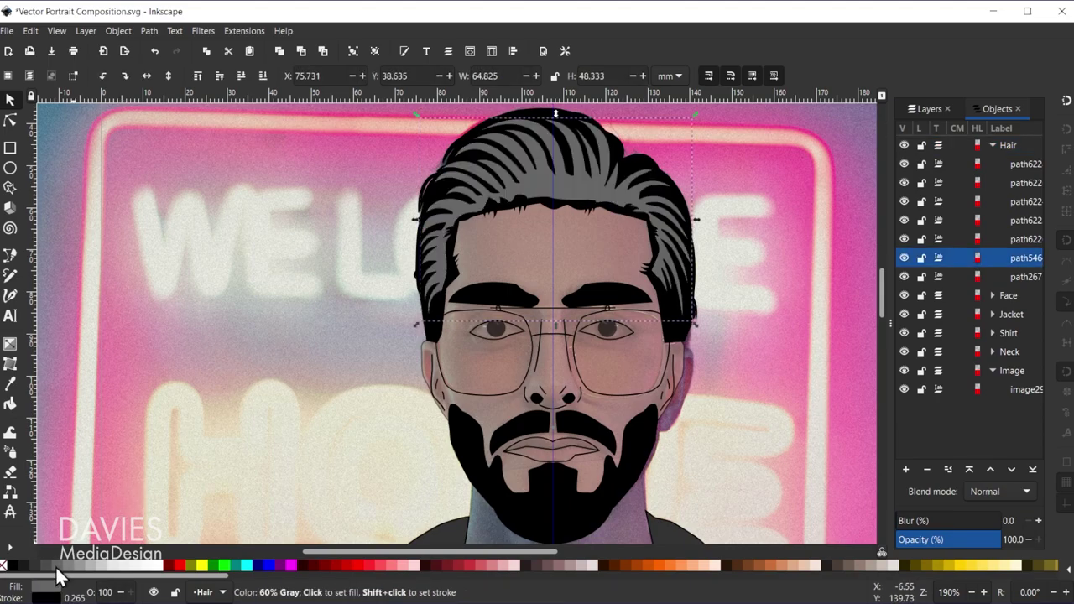
left_click(48, 568)
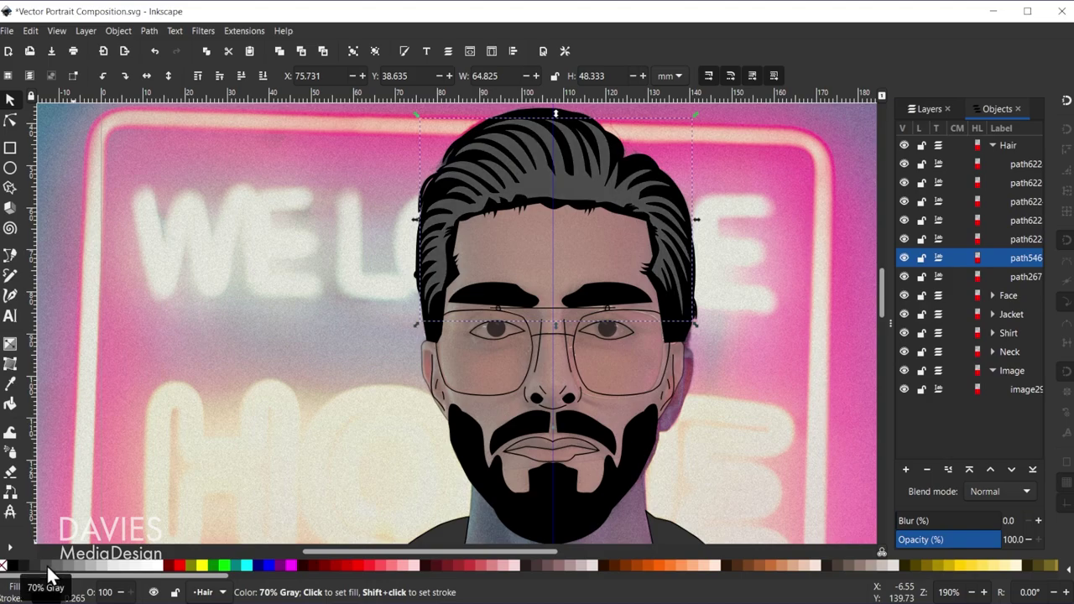
Draw a closed, thin crescent-shaped highlight along the upper edge of the long gray strand just beside the centre guide
key("b")
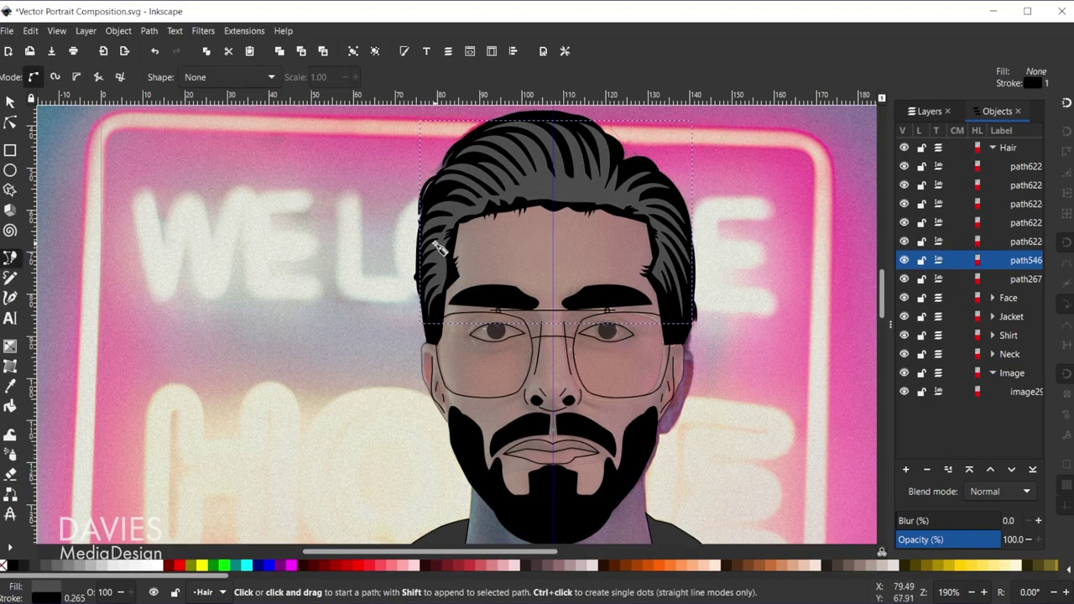
scroll(439, 240, "up", 2)
scroll(554, 180, "up", 4)
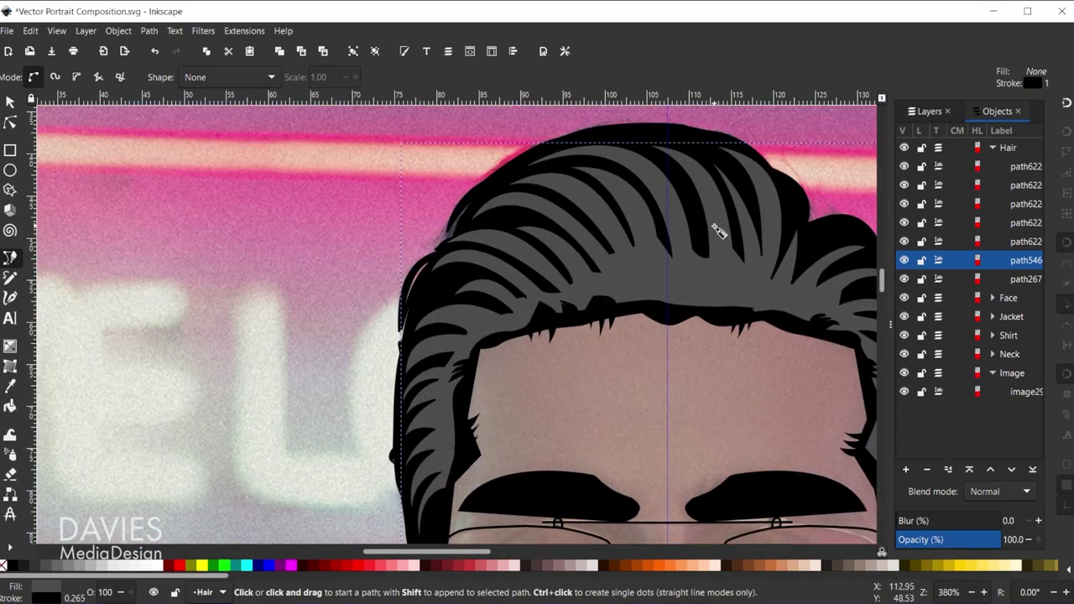
scroll(657, 183, "up", 2)
scroll(637, 150, "up", 1)
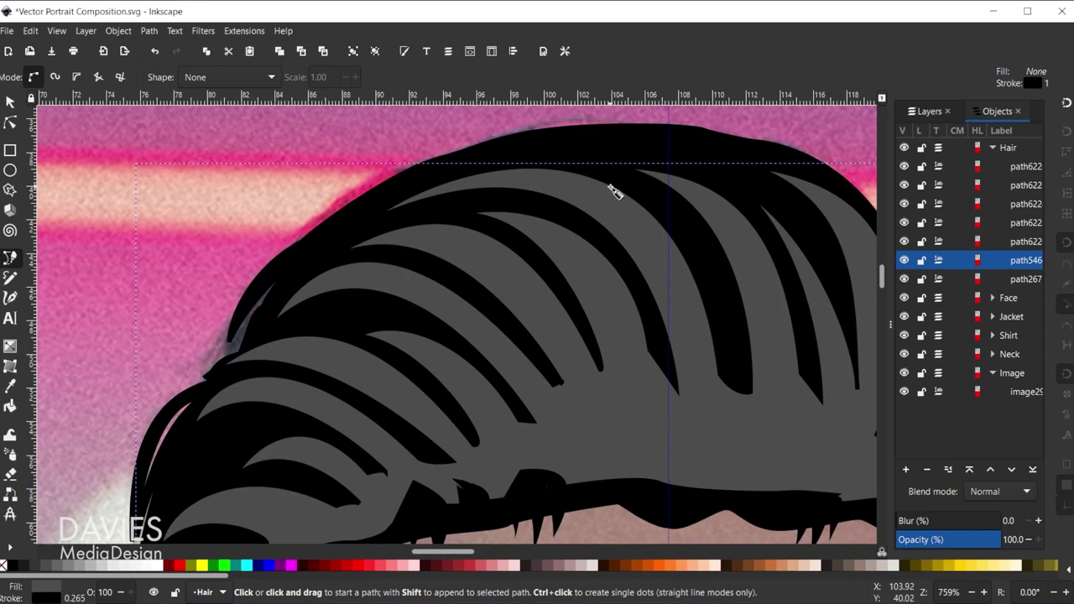
scroll(711, 285, "down", 1)
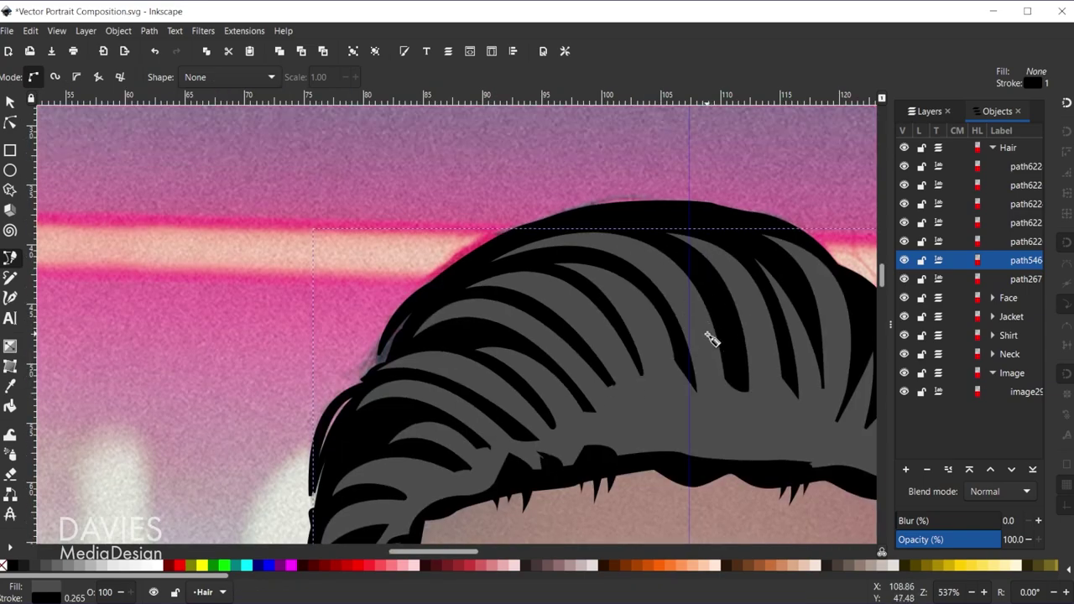
left_click(722, 375)
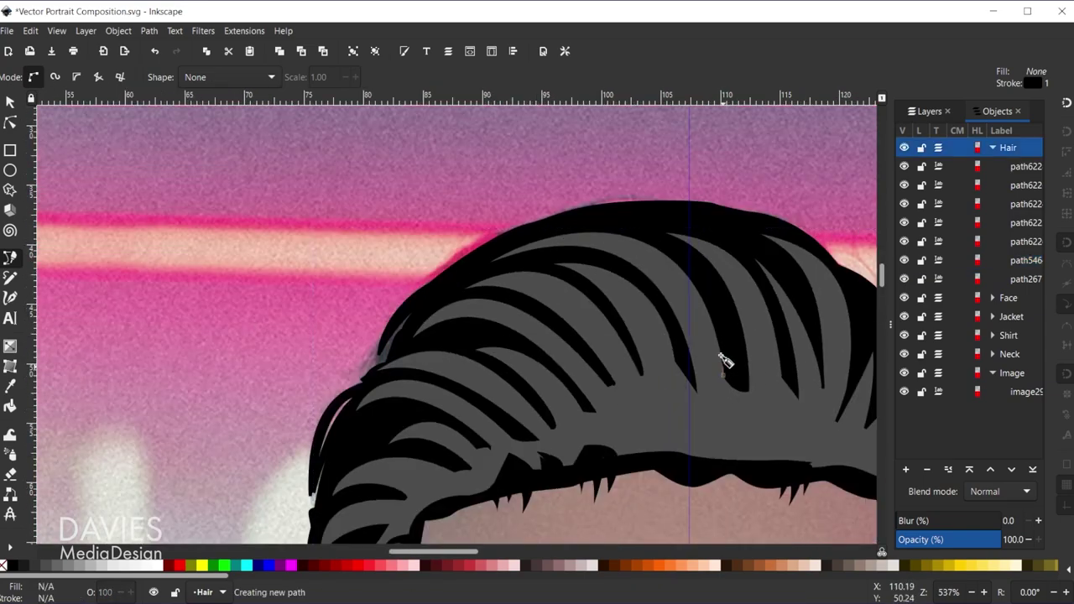
scroll(571, 242, "down", 1)
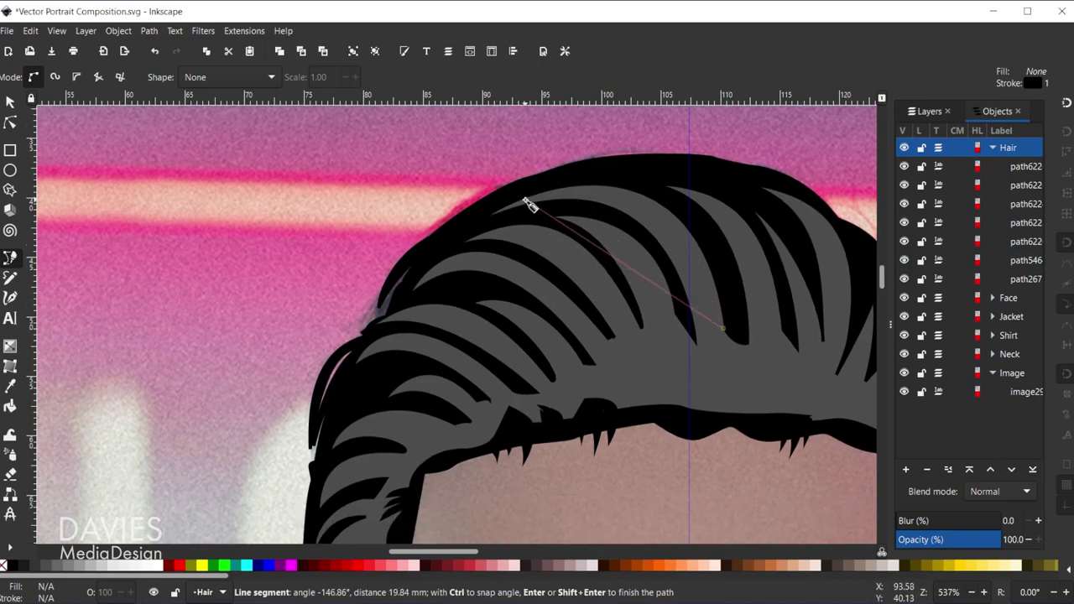
left_click_drag(529, 205, 561, 203)
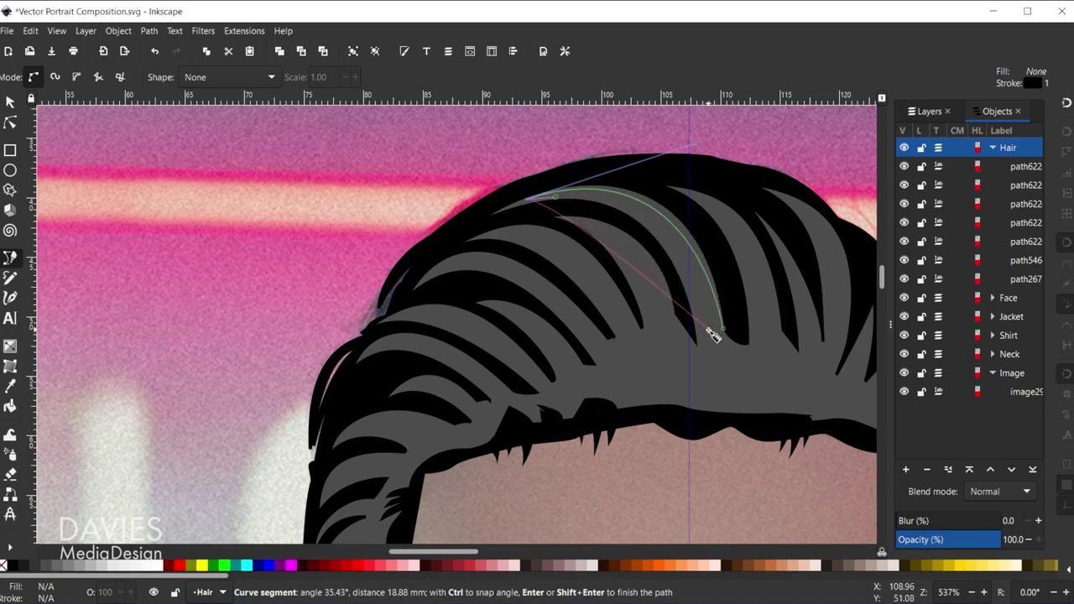
left_click_drag(724, 328, 772, 498)
key("Return")
Remove the stroke from the new crescent highlight and fill it with 40% Gray
left_click(10, 101)
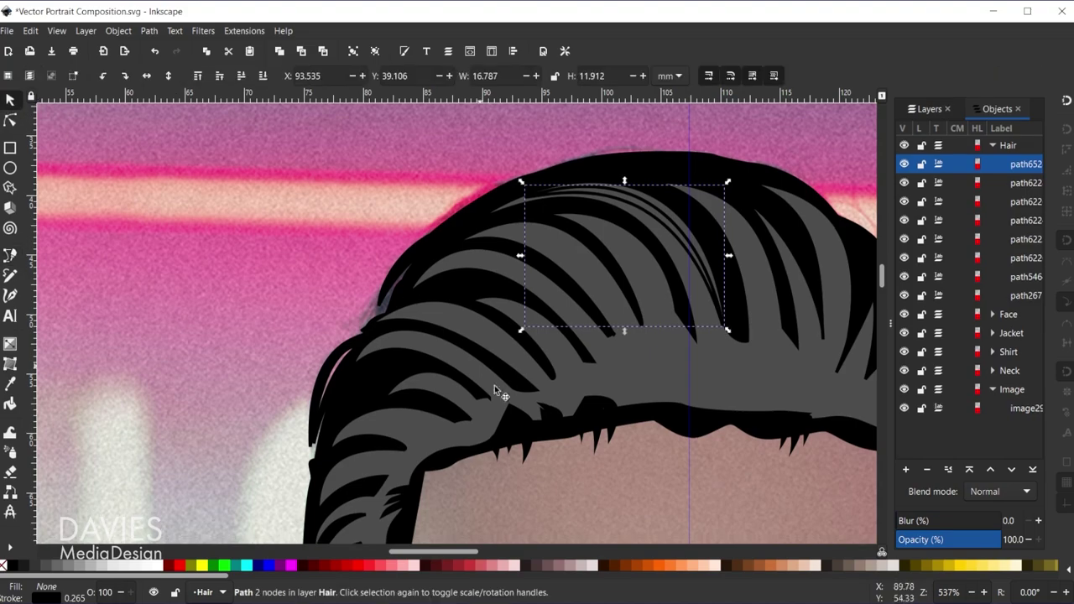
left_click(5, 571, "shift")
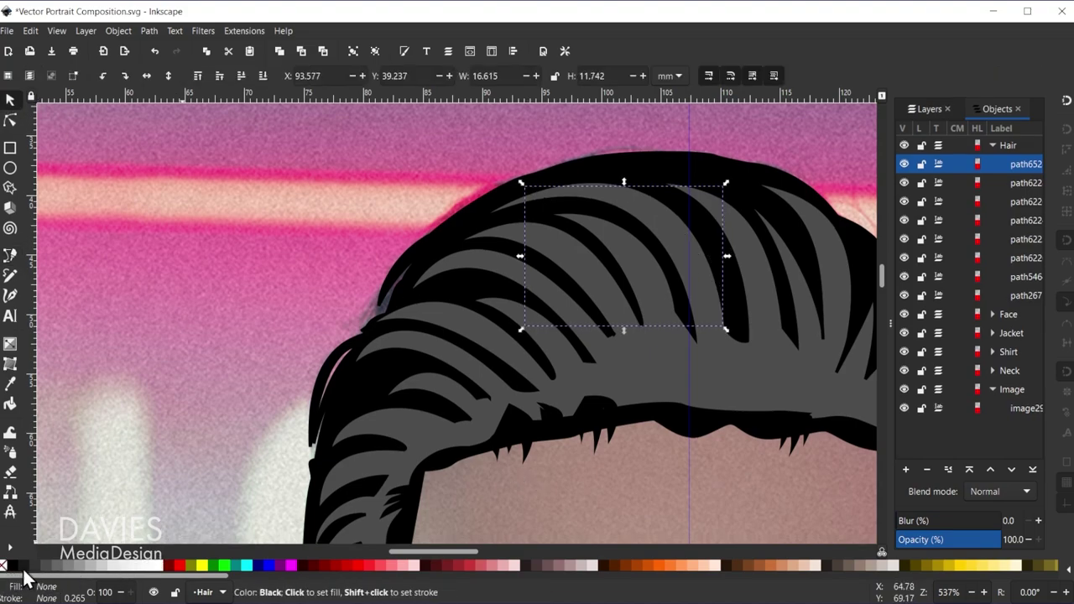
left_click(80, 566)
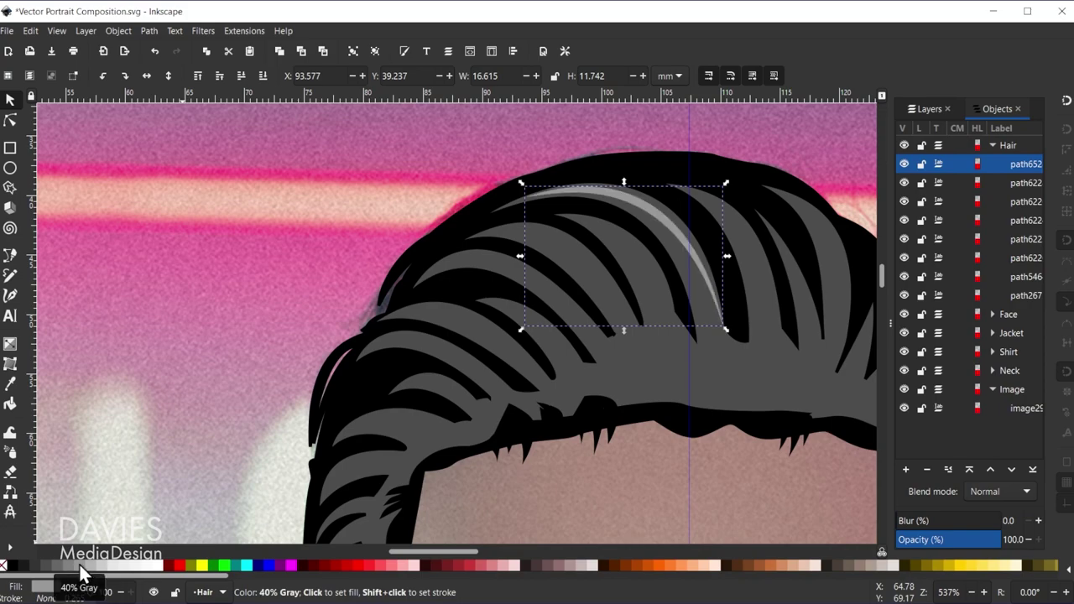
Draw closed crescent highlights along the gray strands immediately to the left of the first highlight
left_click(11, 255)
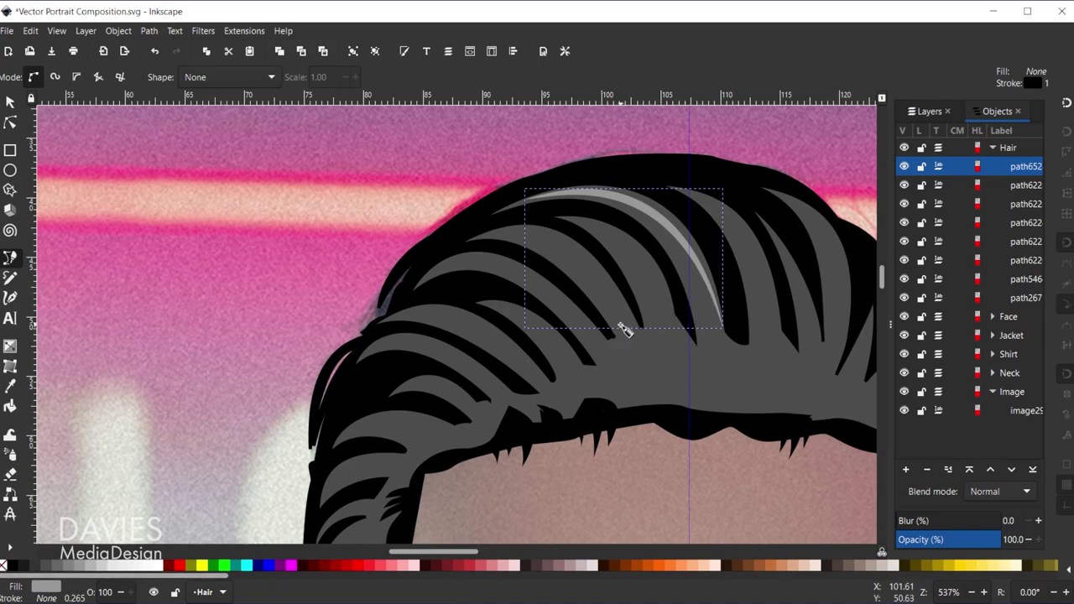
left_click(674, 313)
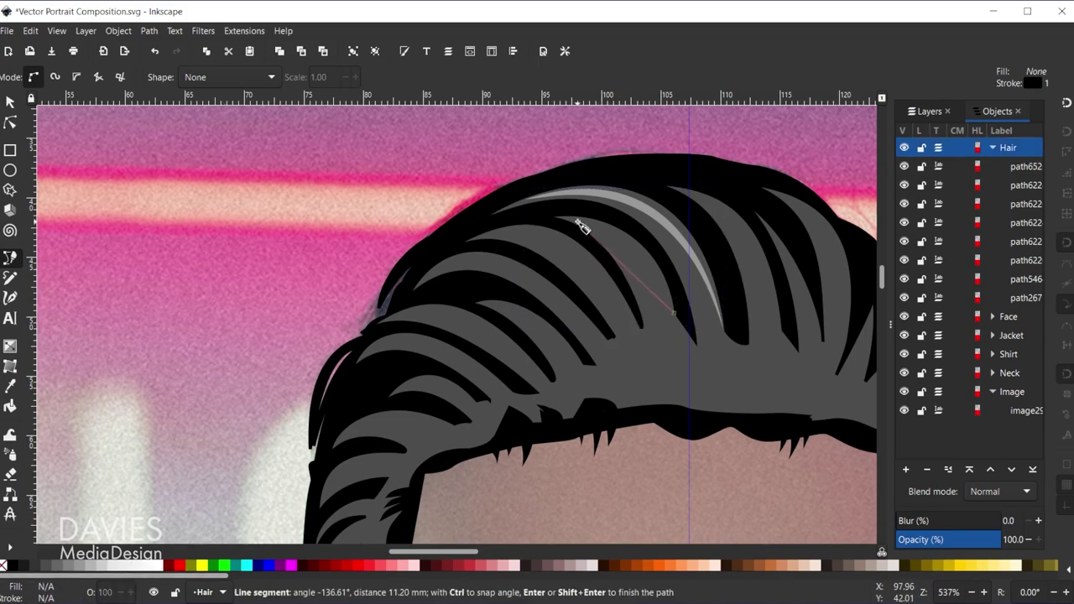
left_click_drag(568, 218, 619, 241)
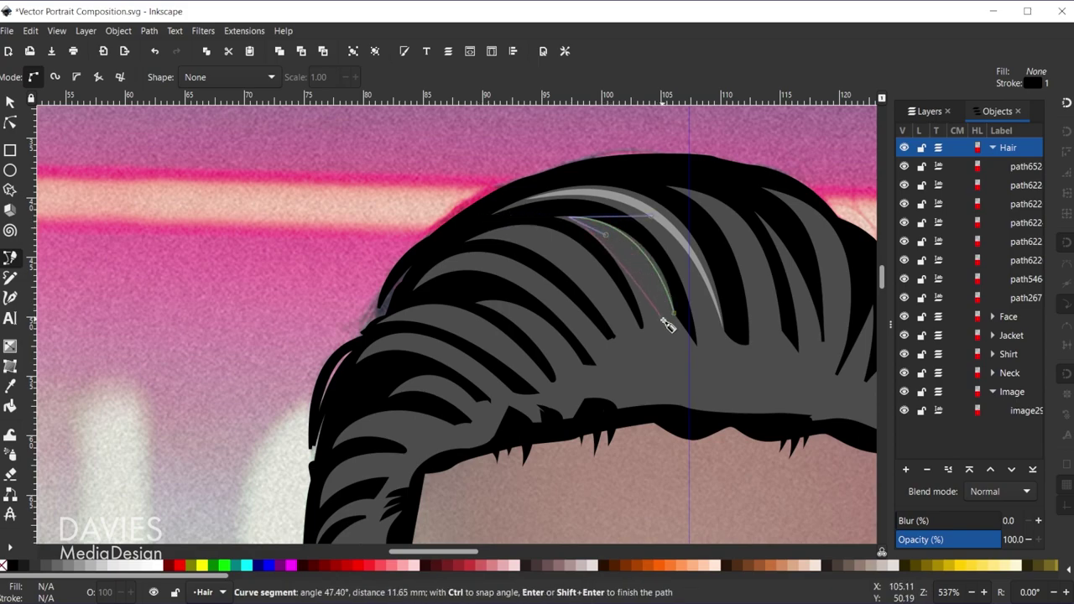
left_click_drag(677, 317, 733, 411)
left_click_drag(640, 331, 708, 461)
left_click(467, 316)
mouse_move(504, 277)
left_mouse_down()
mouse_move(546, 331)
mouse_move(545, 409)
left_mouse_up()
Continue drawing crescent highlights along the lower gray strands toward the left side of the hair
scroll(545, 409, "down", 1)
left_click_drag(470, 251, 432, 336)
left_click_drag(379, 273, 407, 280)
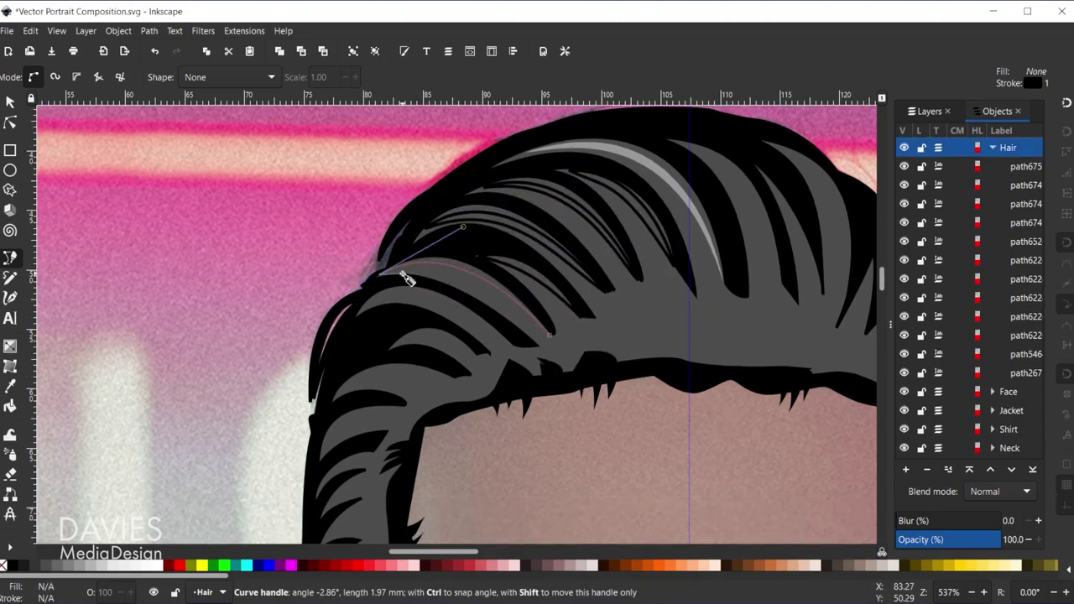
mouse_move(549, 335)
left_mouse_down()
mouse_move(658, 426)
mouse_move(546, 360)
left_mouse_up()
left_click(456, 343)
left_click_drag(456, 343, 479, 347)
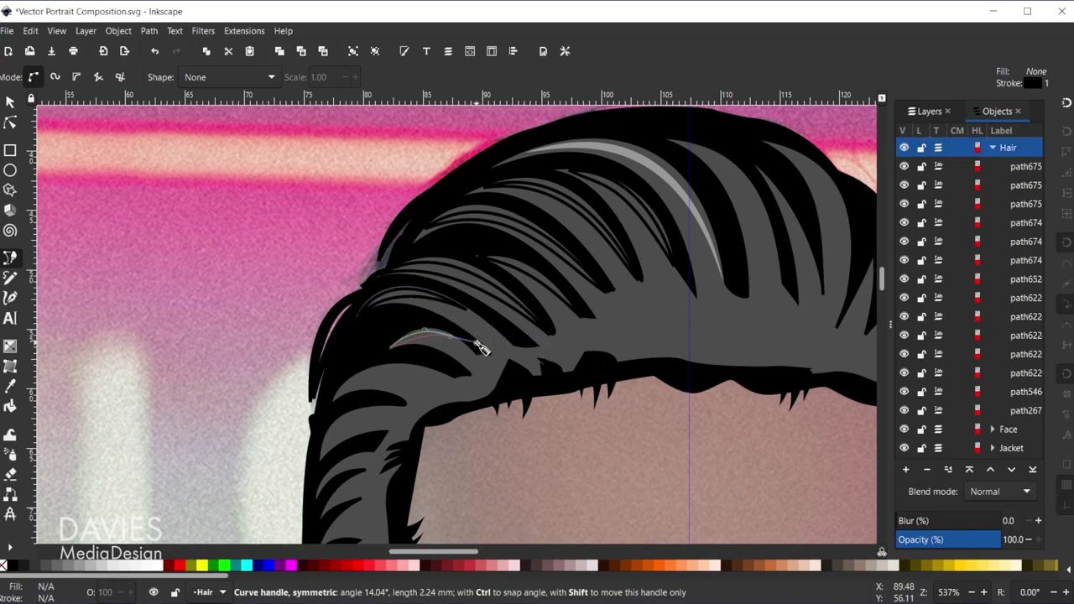
Draw small crescent highlights on the short gray strands running down the left side of the head
scroll(479, 347, "down", 1)
left_click(333, 352)
mouse_move(347, 317)
left_mouse_down()
mouse_move(408, 327)
mouse_move(362, 321)
left_mouse_up()
scroll(361, 321, "down", 2)
left_click(311, 383)
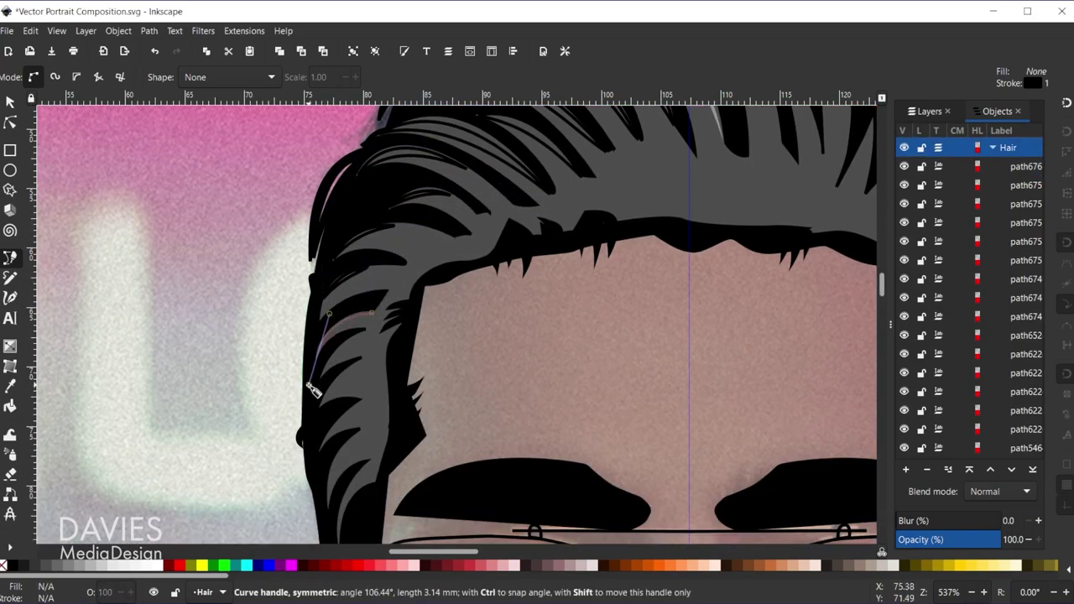
mouse_move(311, 384)
left_mouse_down()
mouse_move(366, 335)
mouse_move(364, 372)
left_mouse_up()
Select the twelve new highlight shapes, remove their stroke and fill them with 40% Gray
scroll(204, 243, "up", 2)
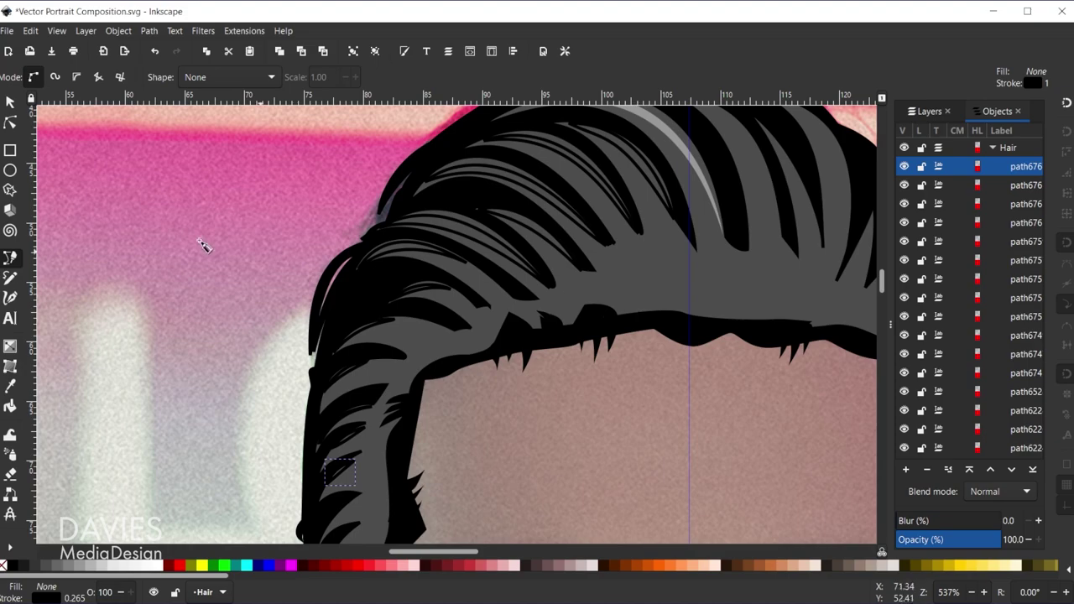
left_click(17, 101)
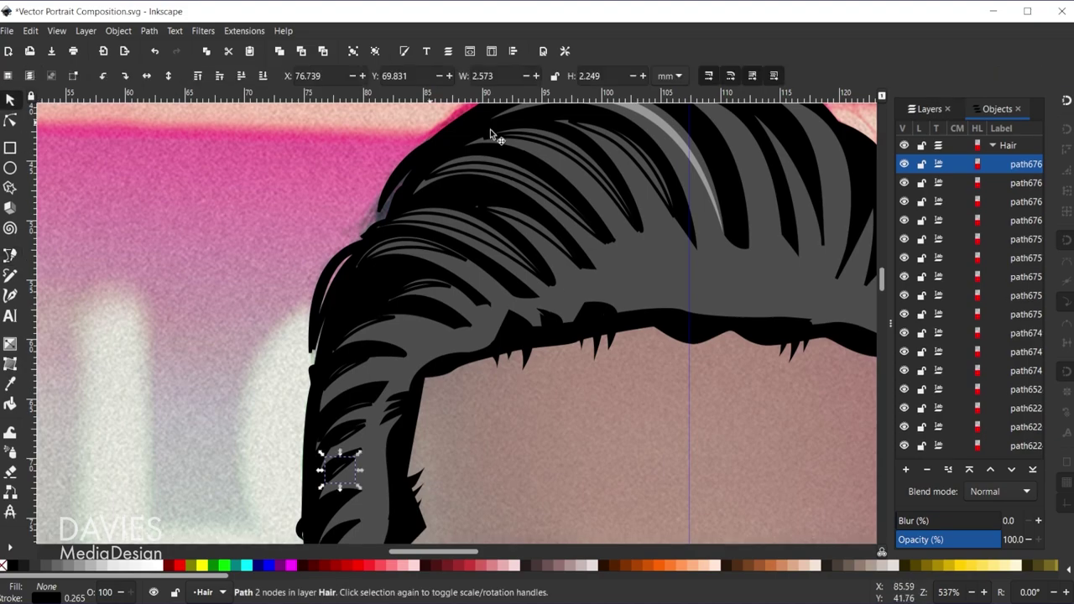
left_click(623, 148)
left_click(535, 185, "shift")
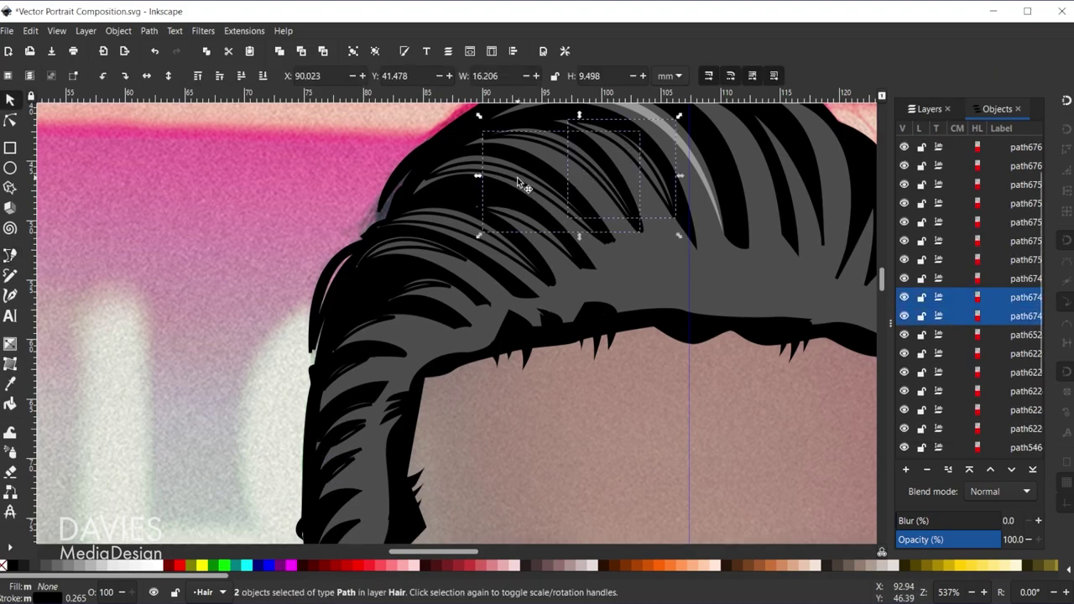
left_click(523, 184, "shift")
left_click(522, 227, "shift")
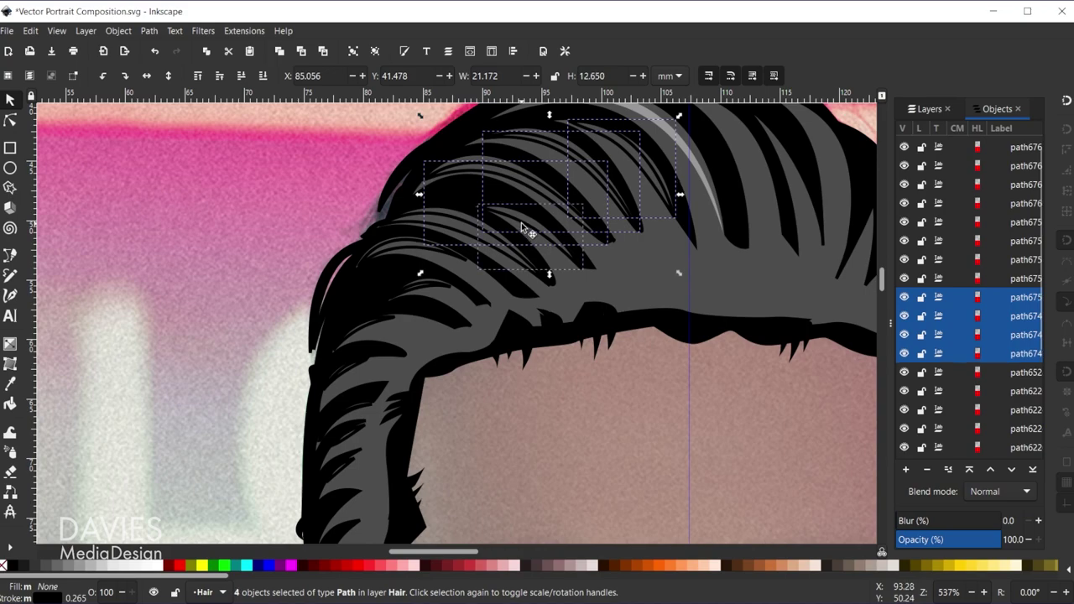
left_click(429, 261, "shift")
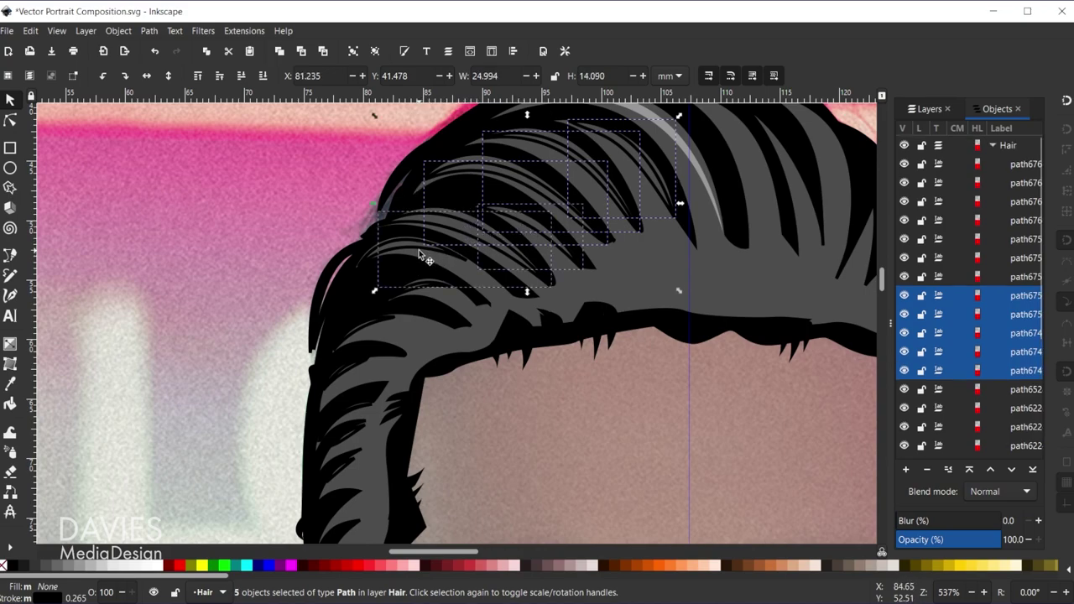
left_click(418, 249, "shift")
left_click(430, 289, "shift")
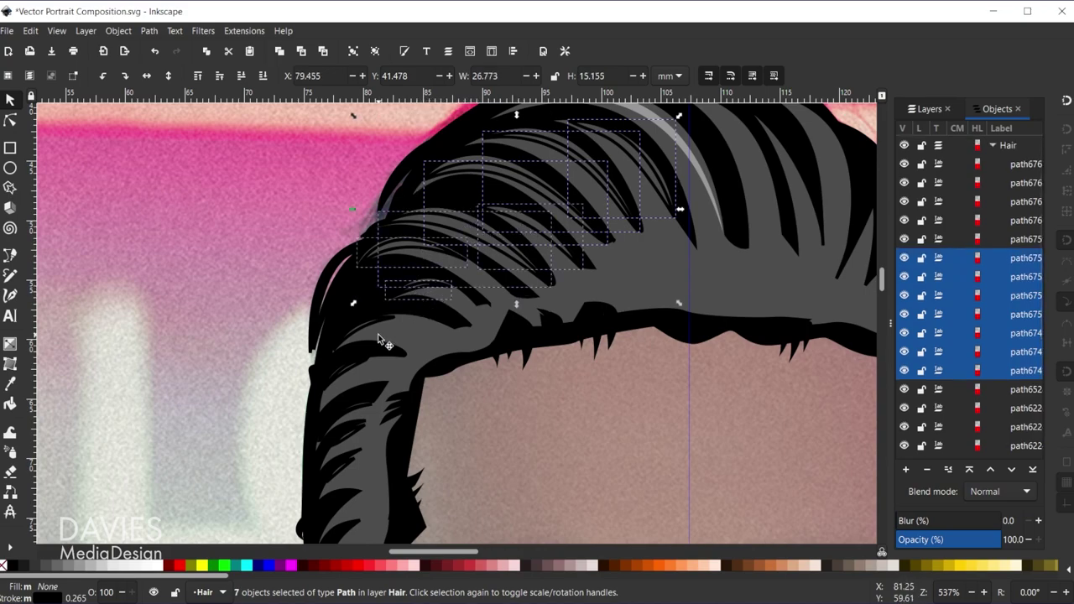
left_click(379, 322, "shift")
left_click(363, 373, "shift")
left_click(356, 410, "shift")
left_click(349, 440, "shift")
left_click(348, 468, "shift")
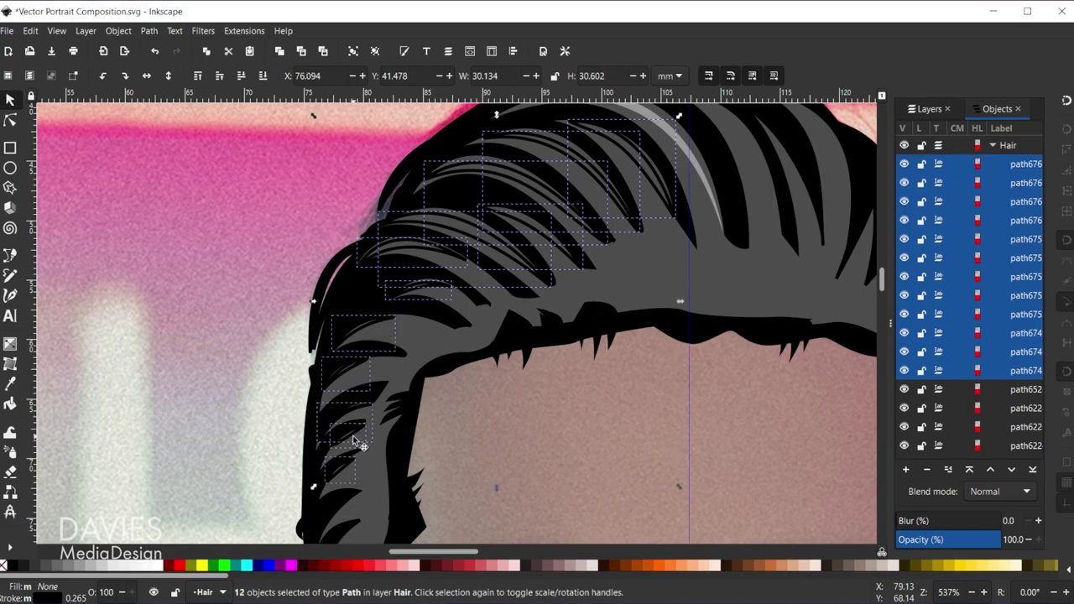
left_click(71, 576)
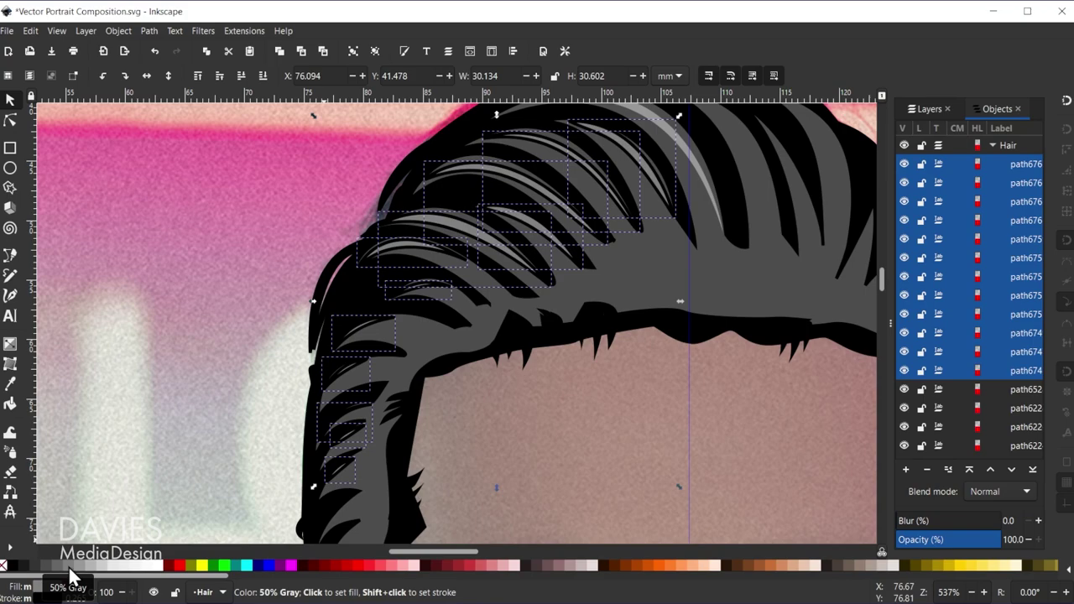
left_click(3, 567, "shift")
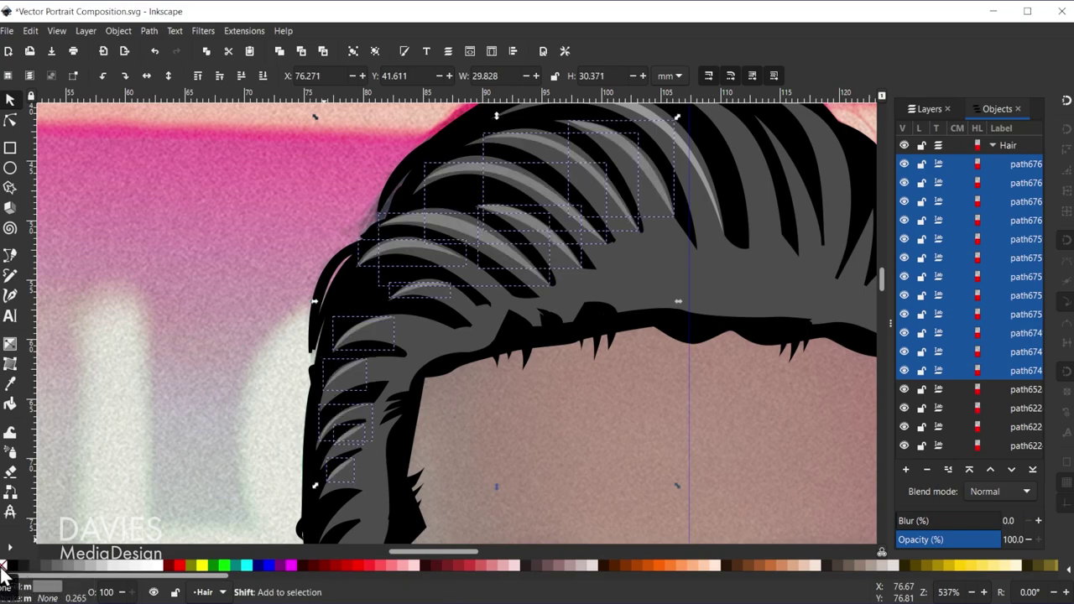
scroll(506, 361, "up", 1)
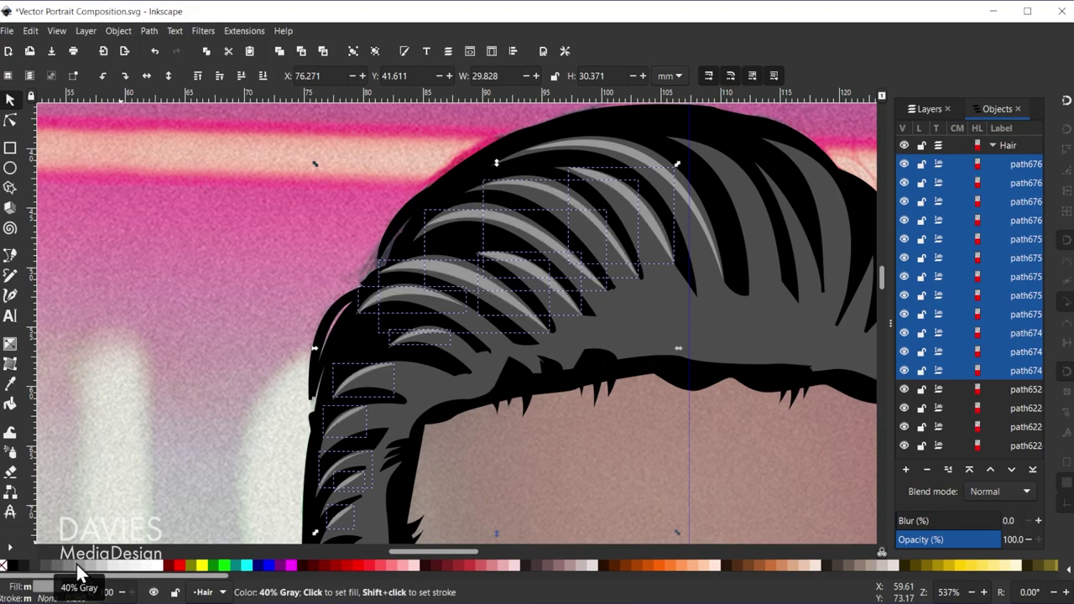
Draw two near-vertical curved lines on the Neck layer, one on each side of the throat below the beard
scroll(688, 395, "down", 3, "ctrl")
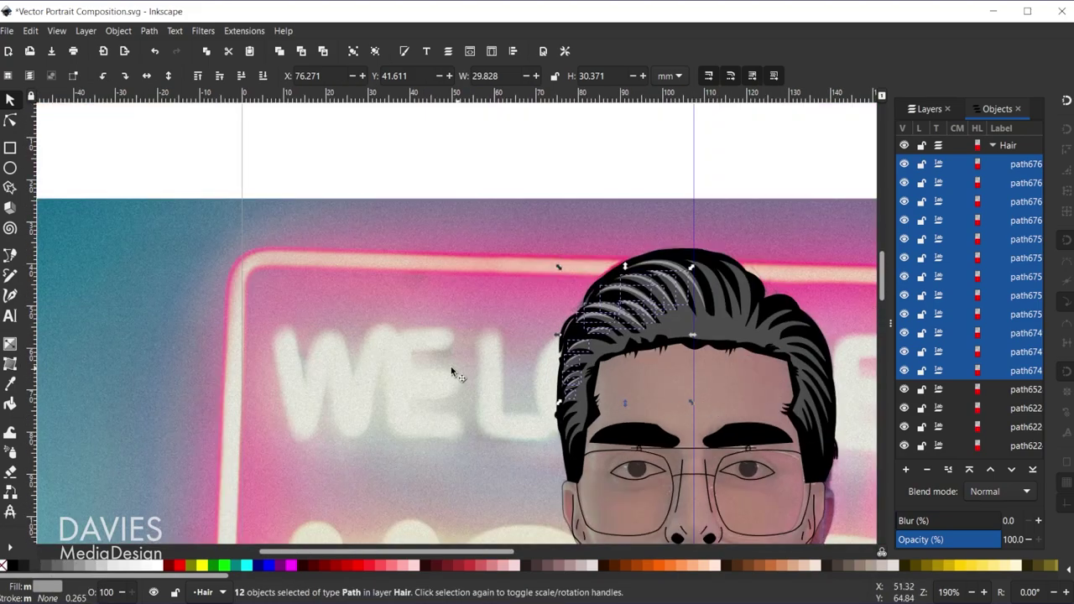
left_click(450, 366)
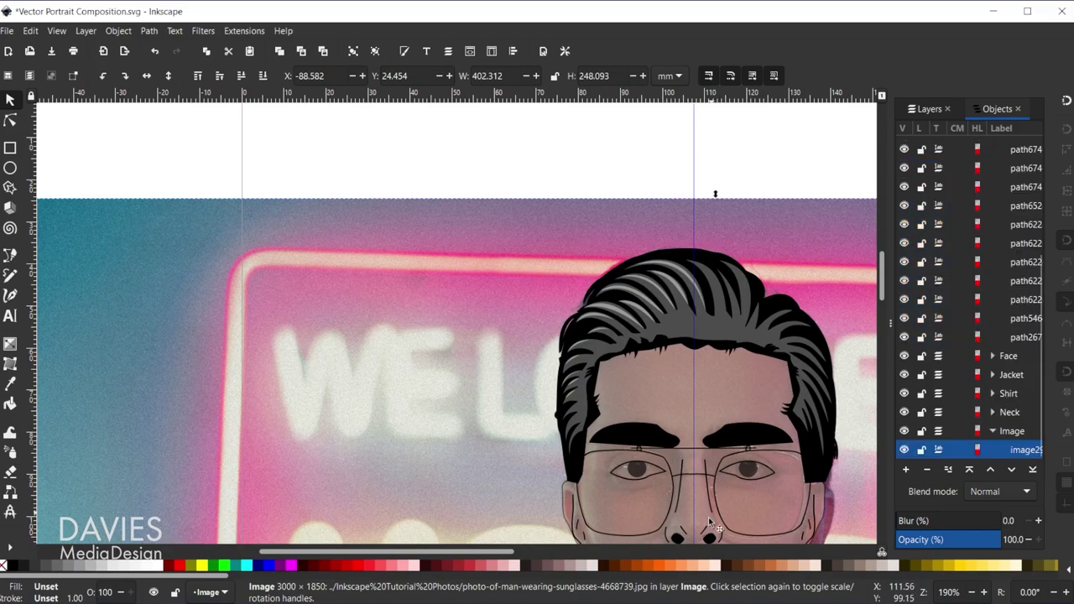
scroll(426, 401, "down", 3, "ctrl")
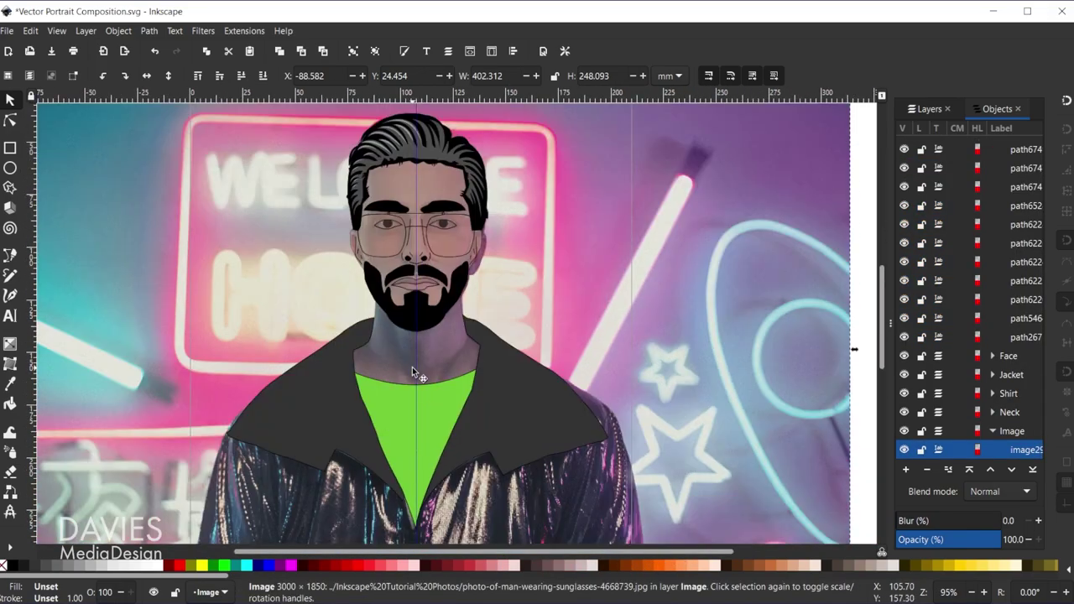
scroll(438, 343, "up", 3, "ctrl")
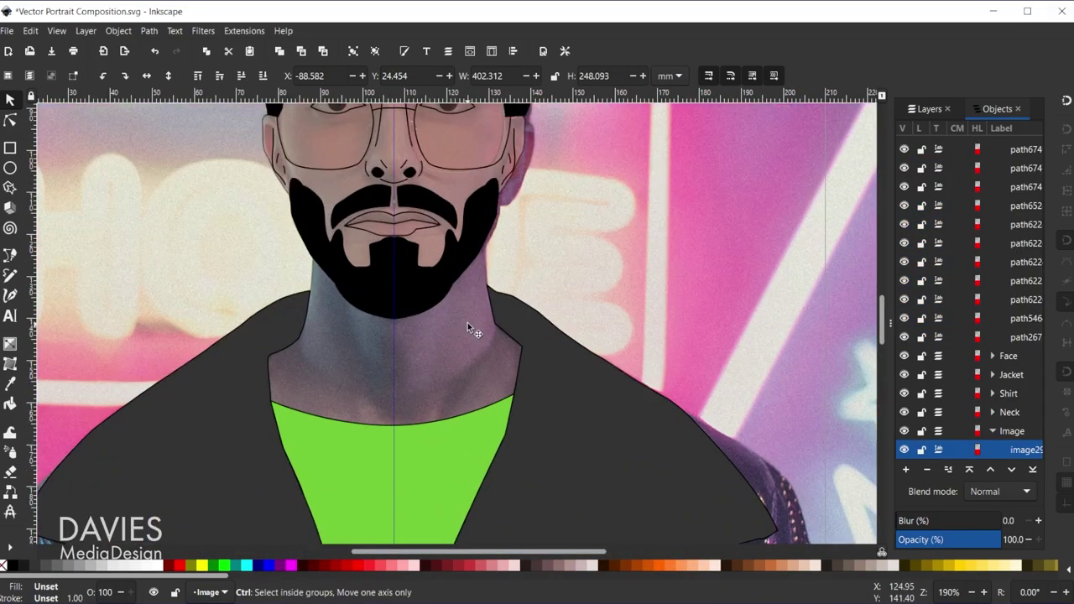
left_click(485, 277)
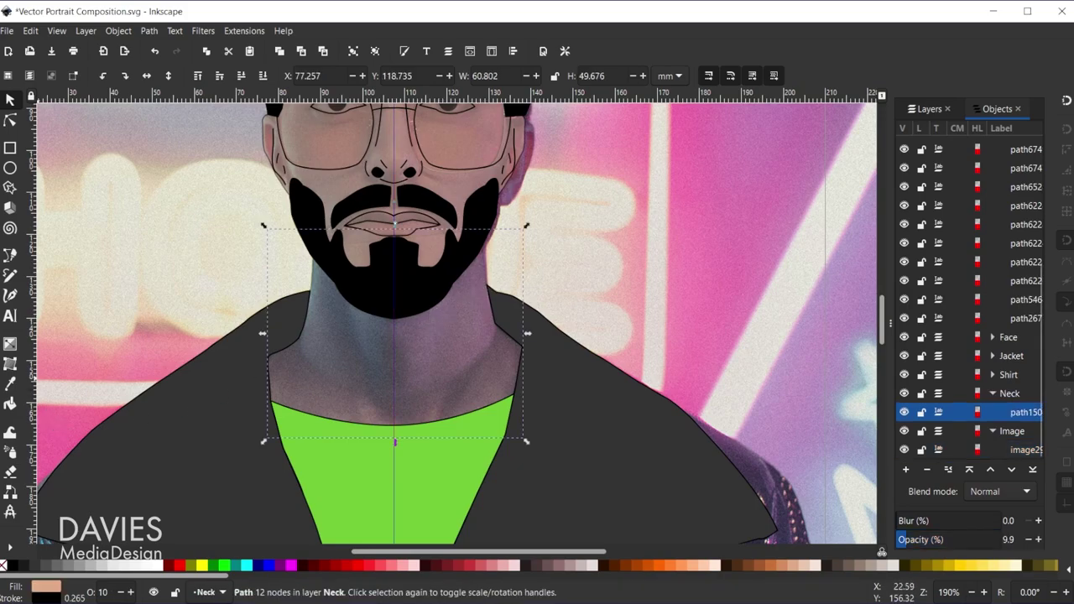
left_click(9, 254)
scroll(375, 340, "up", 1, "ctrl")
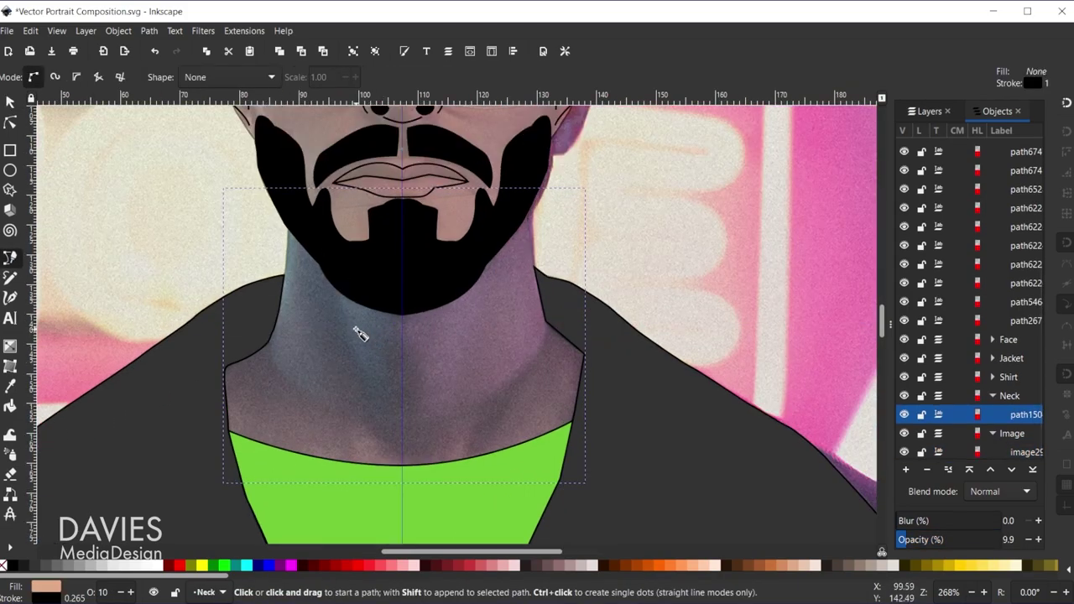
left_click(340, 307)
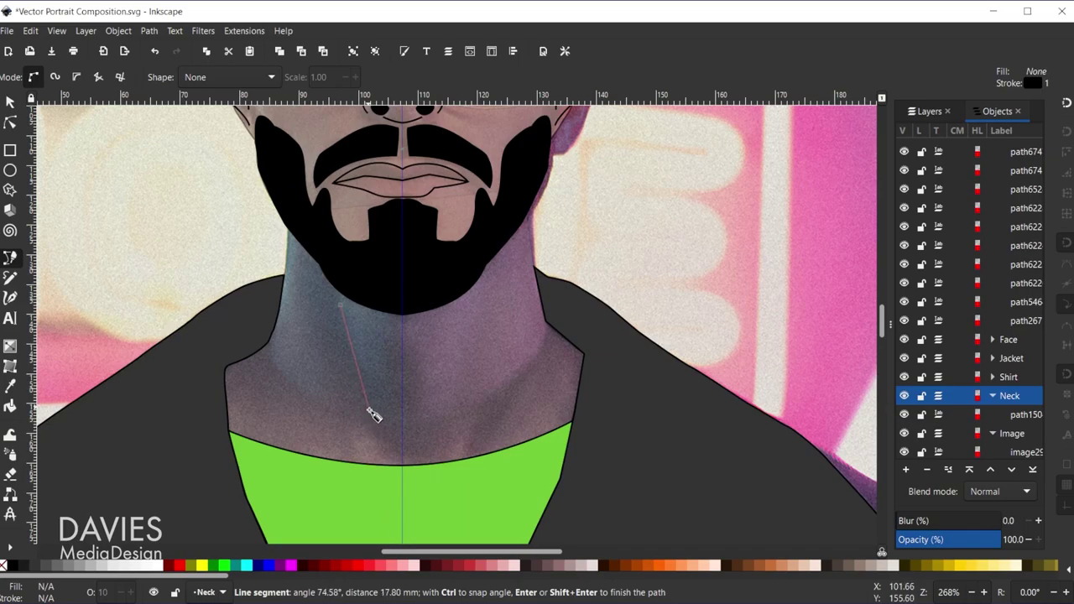
left_click_drag(372, 412, 392, 457)
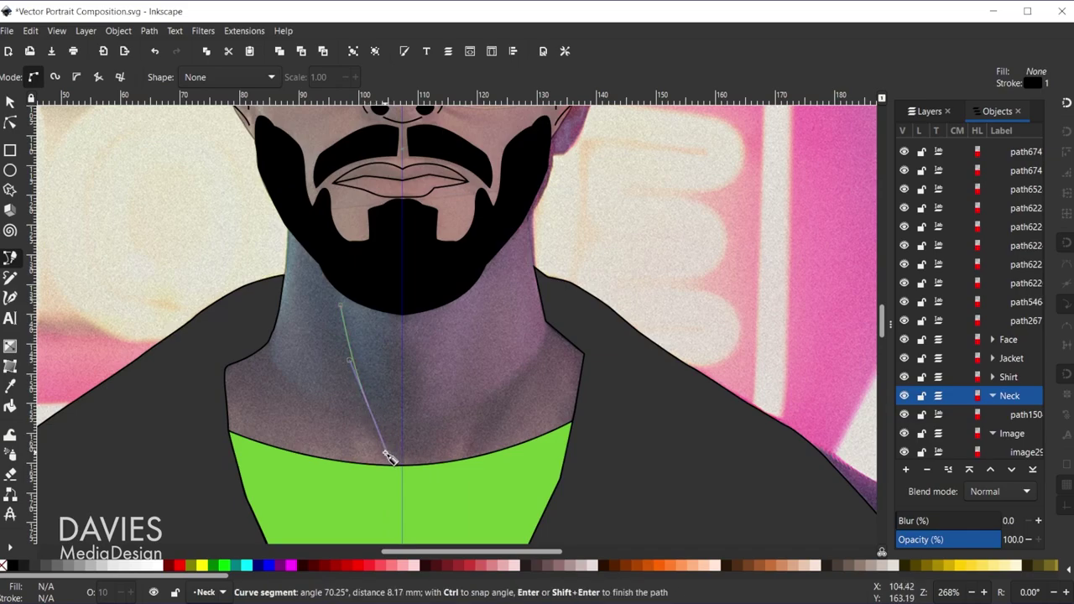
key("Return")
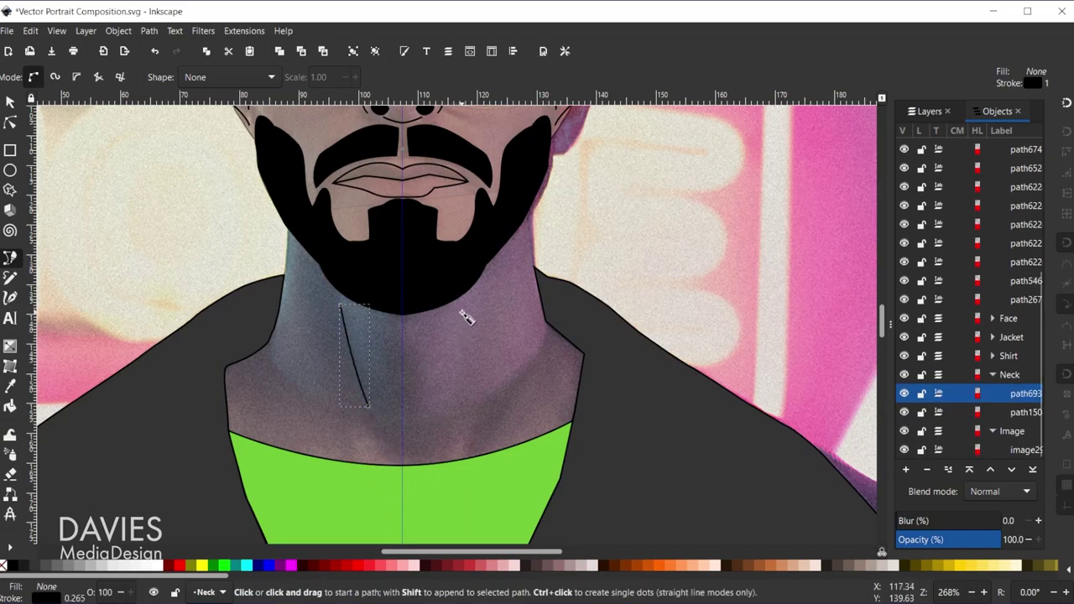
left_click(460, 310)
left_click_drag(466, 369, 451, 438)
key("Return")
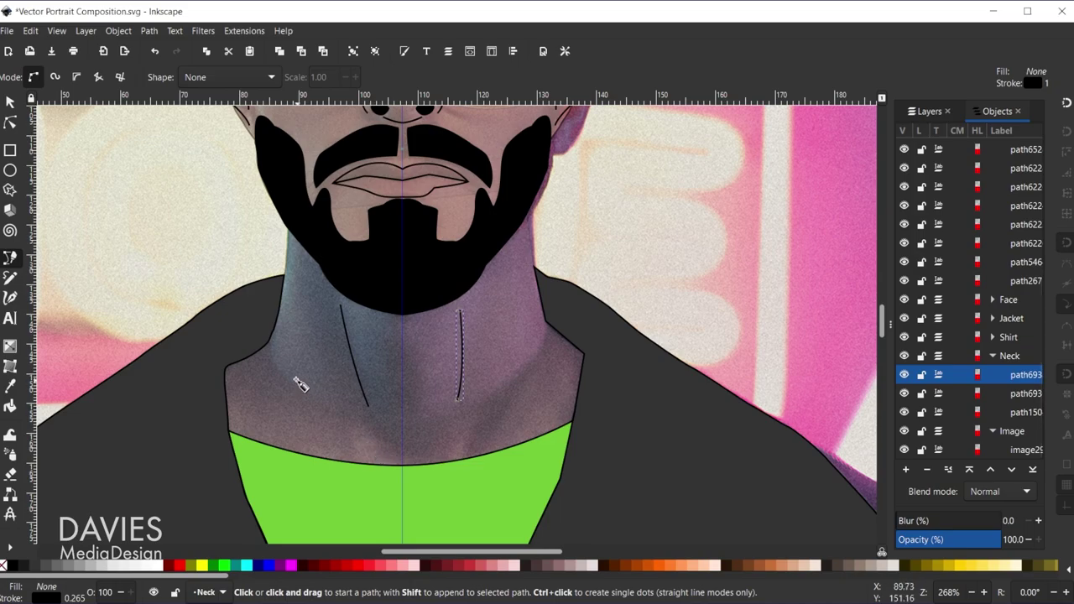
Draw two slanting curves at the base of the neck, one on each side, running inward toward the throat
left_click(270, 359)
left_click_drag(344, 412, 411, 435)
key("Return")
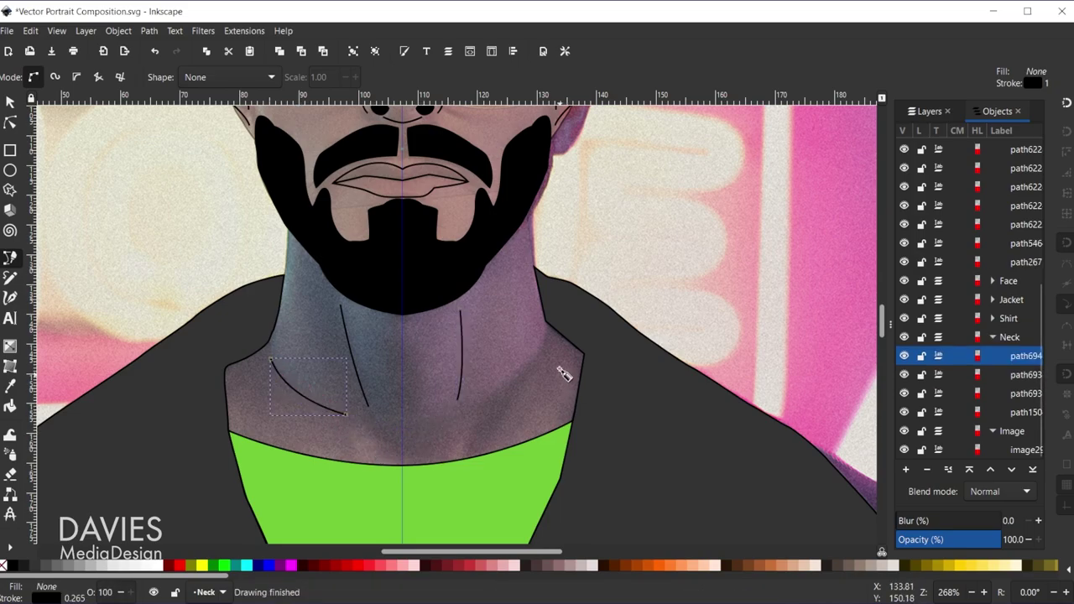
left_click(542, 345)
left_click_drag(485, 405, 443, 431)
key("Return")
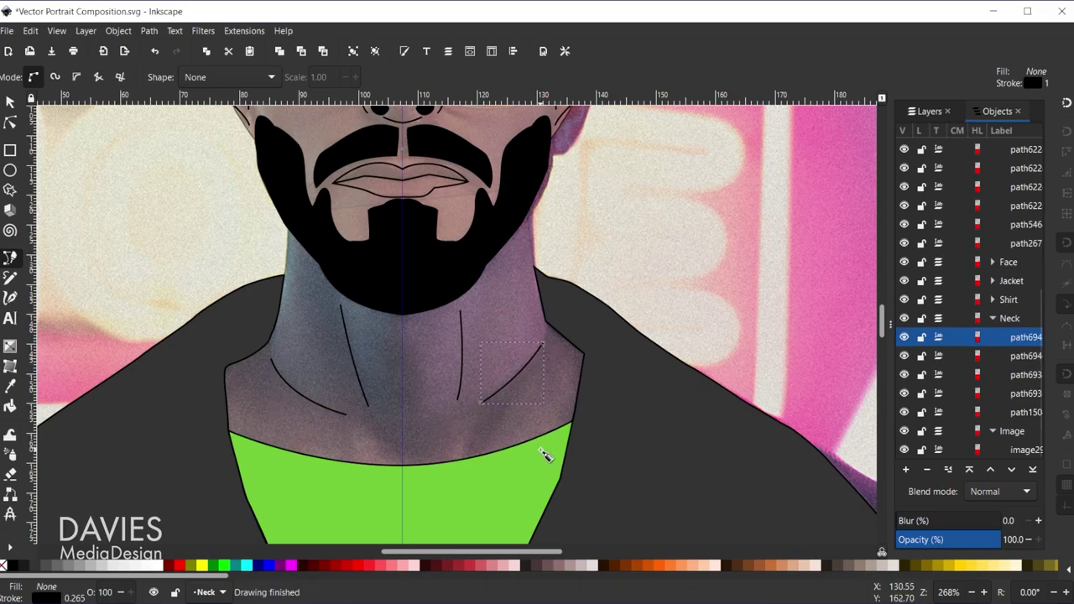
Lower the opacity of both jacket collar shapes to 25.4% to reveal the photo beneath
key("5")
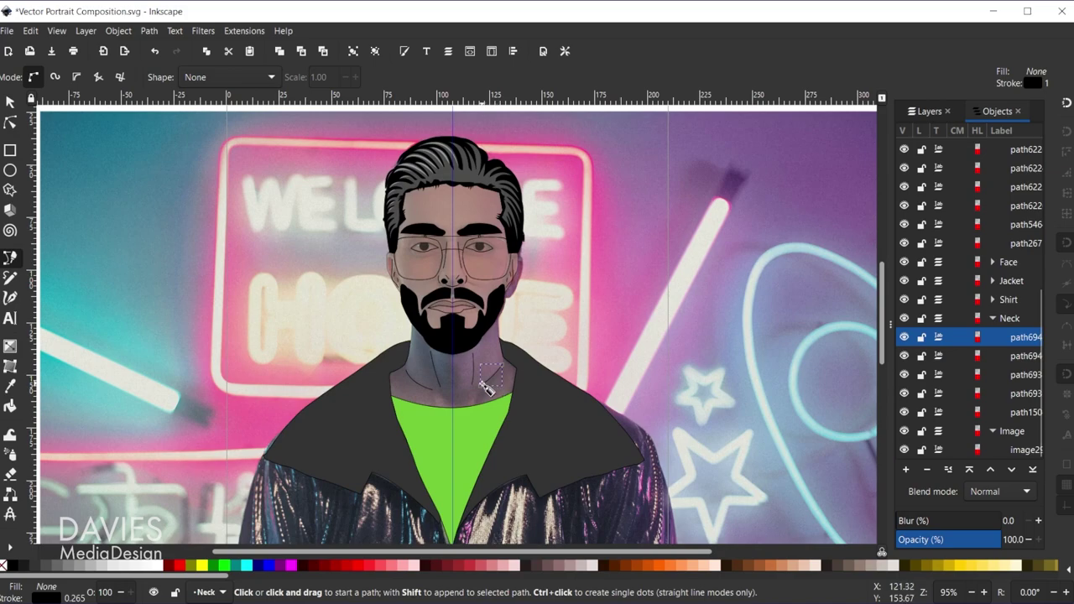
scroll(486, 386, "down", 3)
left_click(8, 104)
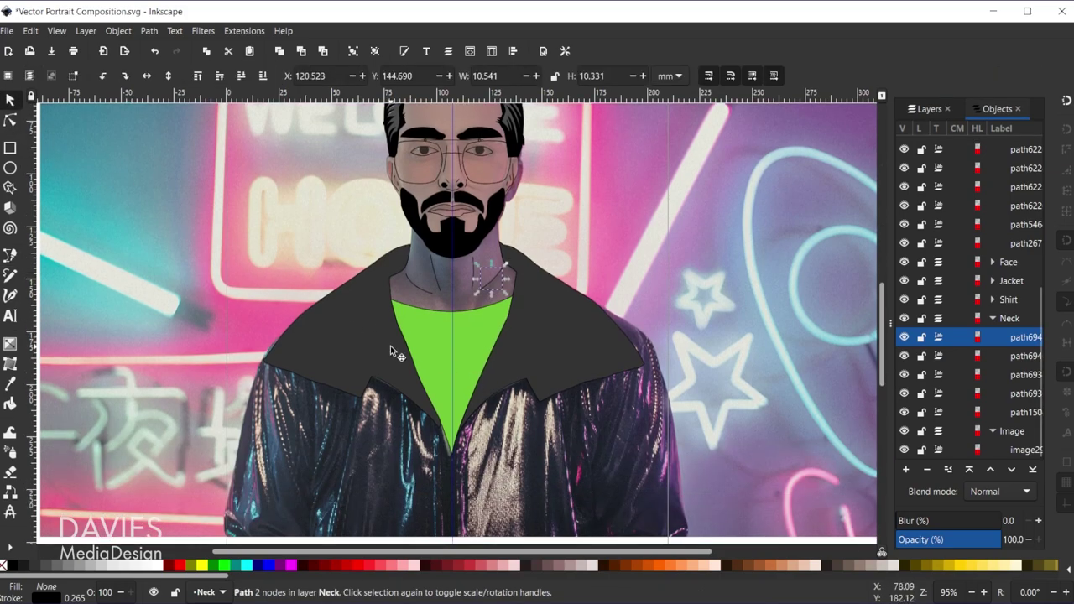
left_click(575, 341)
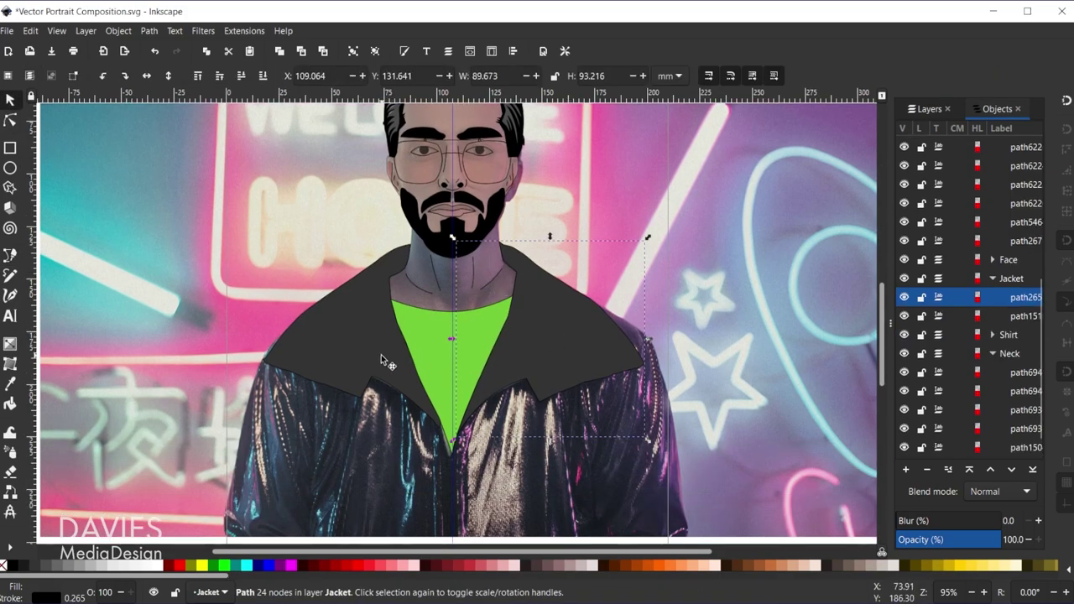
left_click(359, 333, "shift")
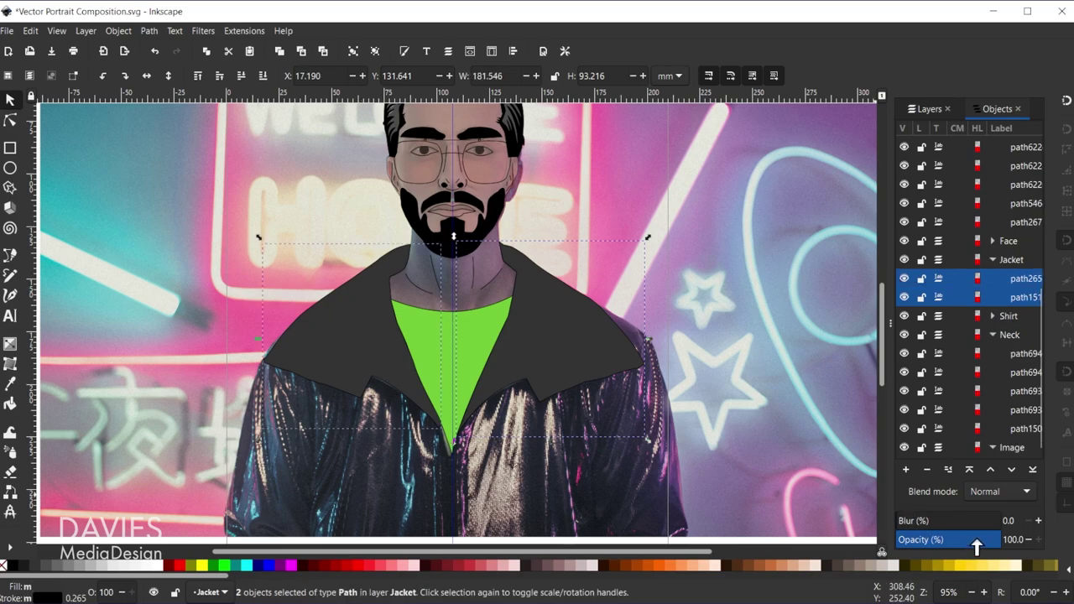
left_click_drag(976, 541, 793, 581)
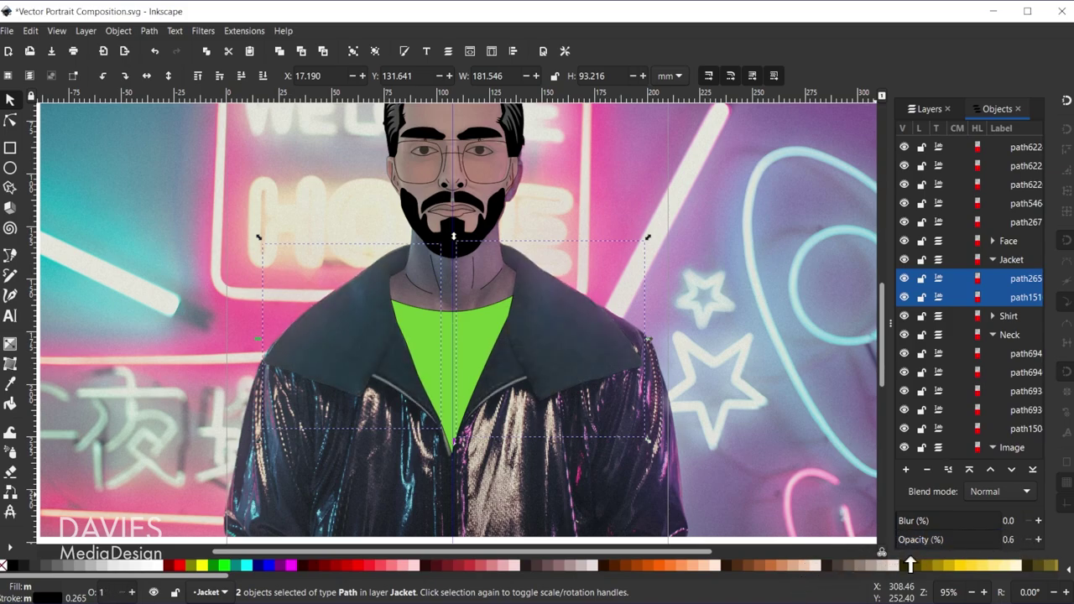
mouse_move(911, 541)
left_mouse_down()
mouse_move(1007, 544)
mouse_move(931, 545)
left_mouse_up()
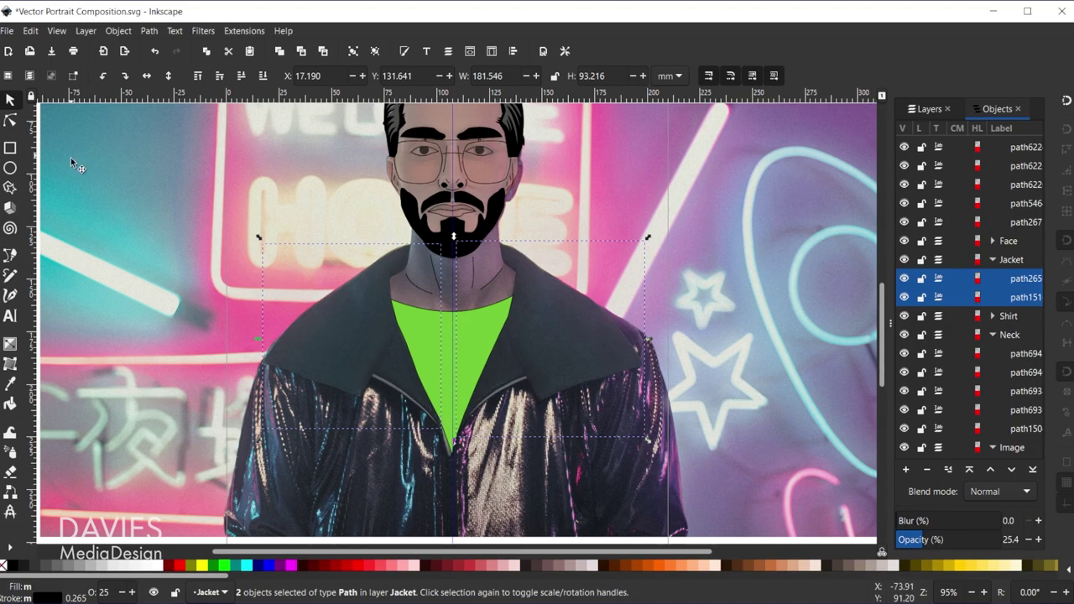
Draw a curved fold line on the left collar from the shirt edge down toward the upper end of the zipper
left_click(9, 257)
scroll(383, 336, "up", 2)
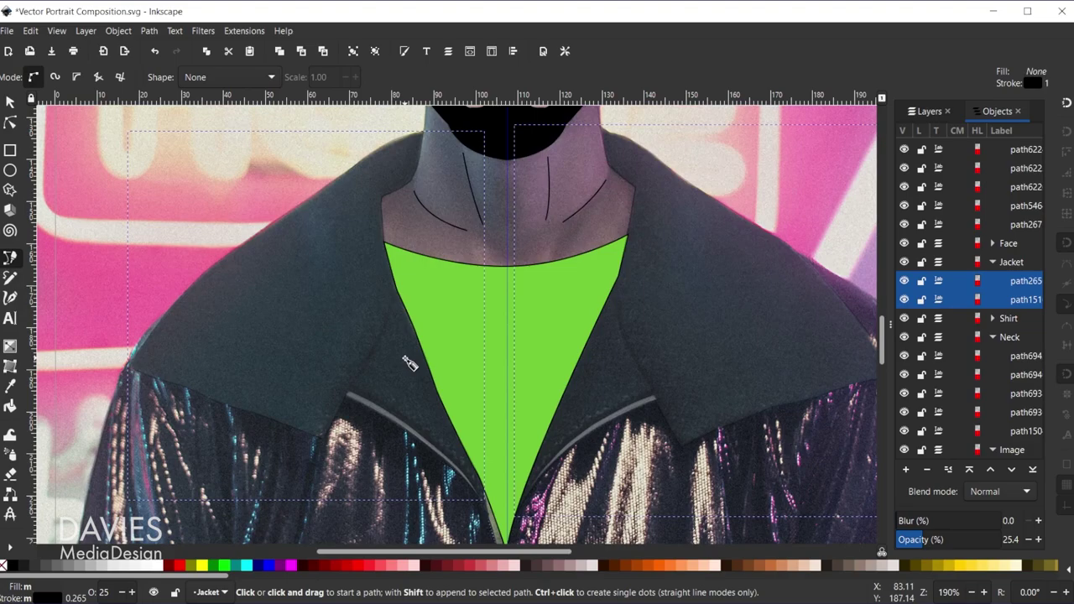
left_click(392, 294)
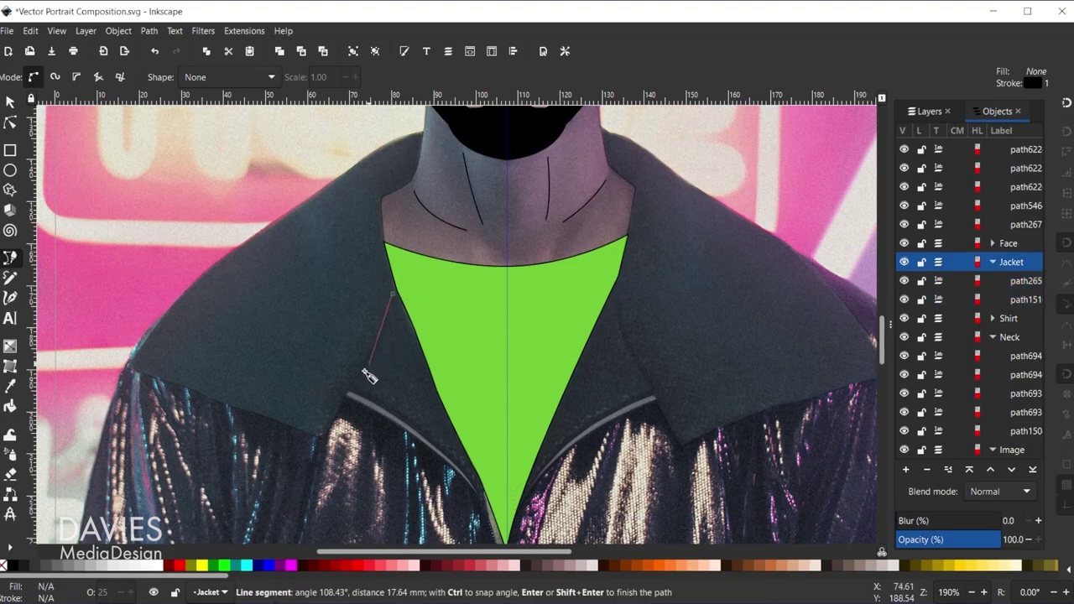
left_click_drag(352, 382, 320, 408)
key("Return")
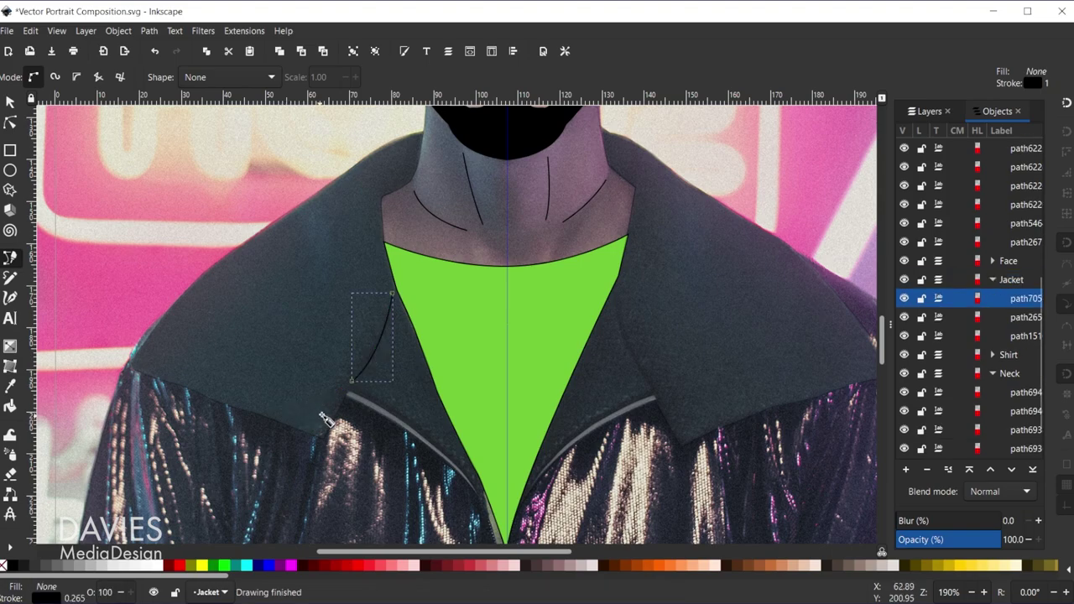
Draw a curved line following the left zipper edge from the collar fold down to the shirt's edge
left_click(358, 388)
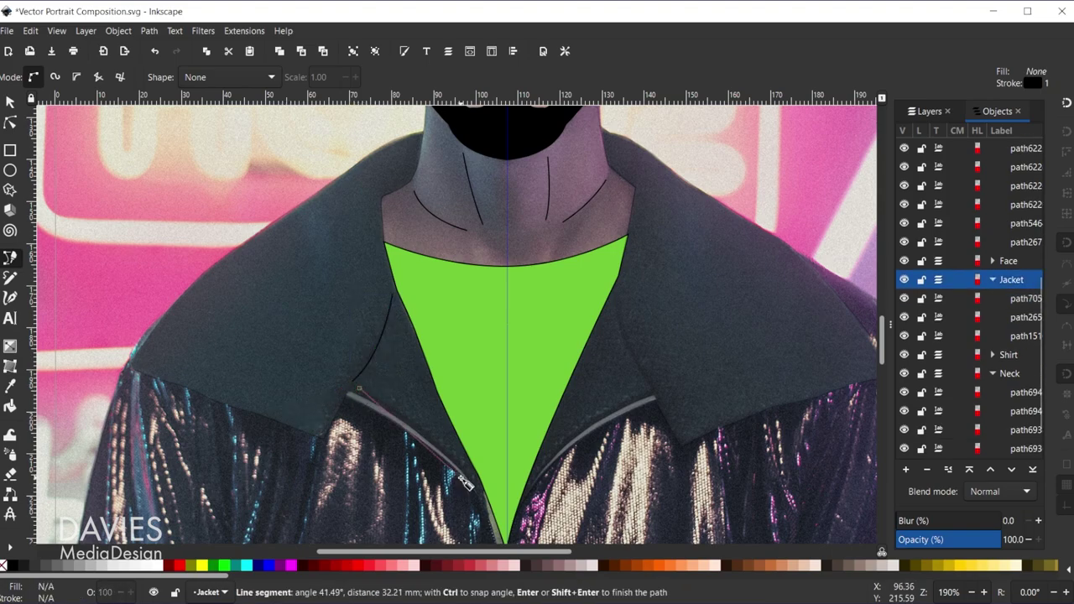
scroll(486, 502, "down", 1)
scroll(486, 502, "down", 2)
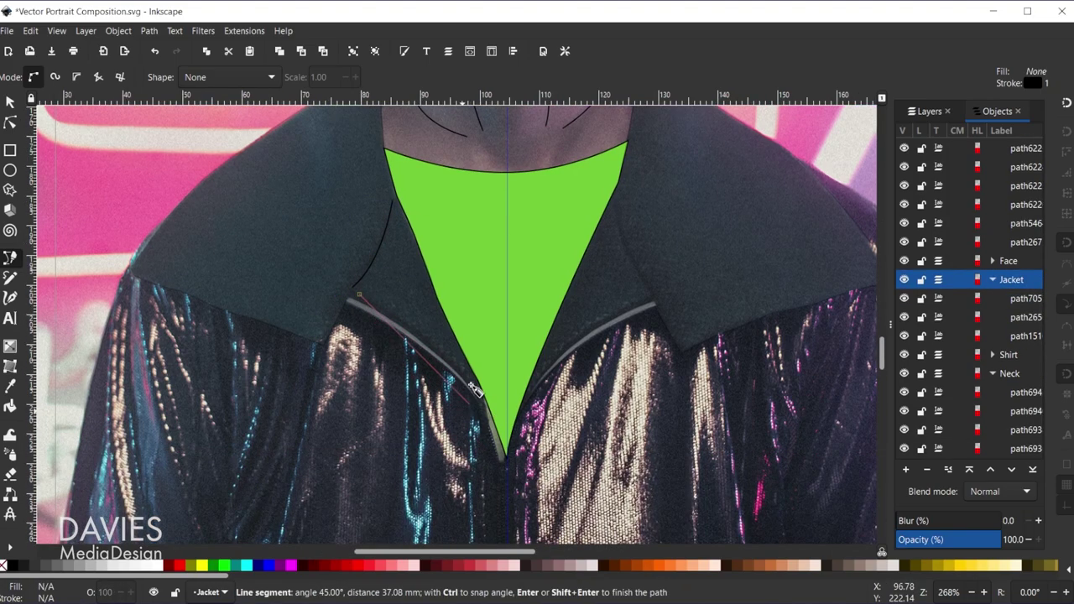
scroll(482, 390, "up", 3, "ctrl")
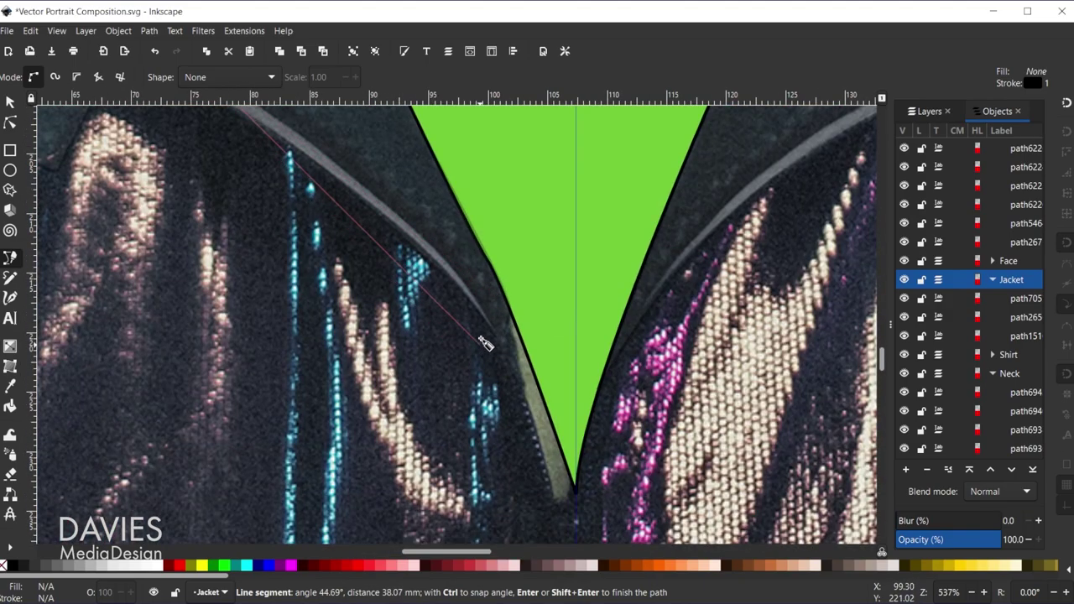
scroll(474, 271, "up", 2)
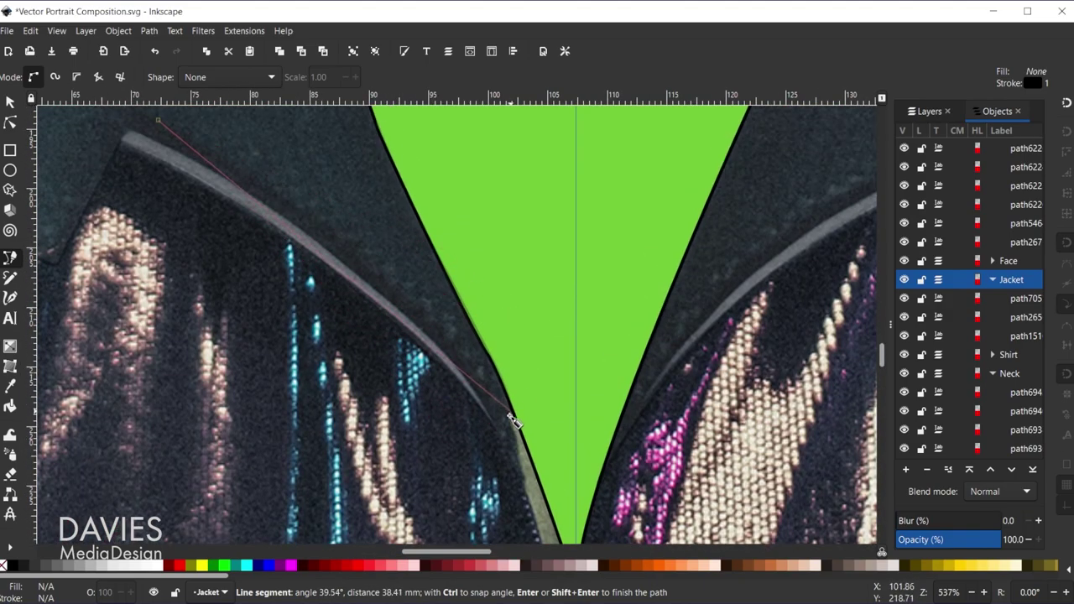
left_click_drag(489, 411, 546, 559)
key("Return")
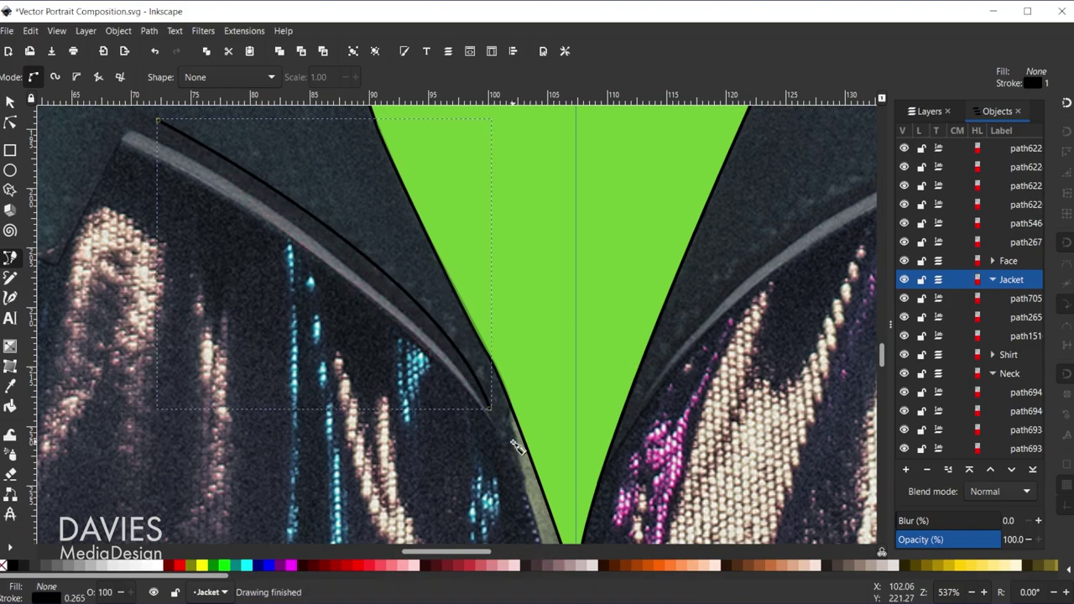
Draw a matching curved fold line on the right collar from the shirt edge down to the upper end of the zipper
scroll(530, 391, "down", 3)
scroll(747, 285, "up", 1)
scroll(750, 311, "up", 2)
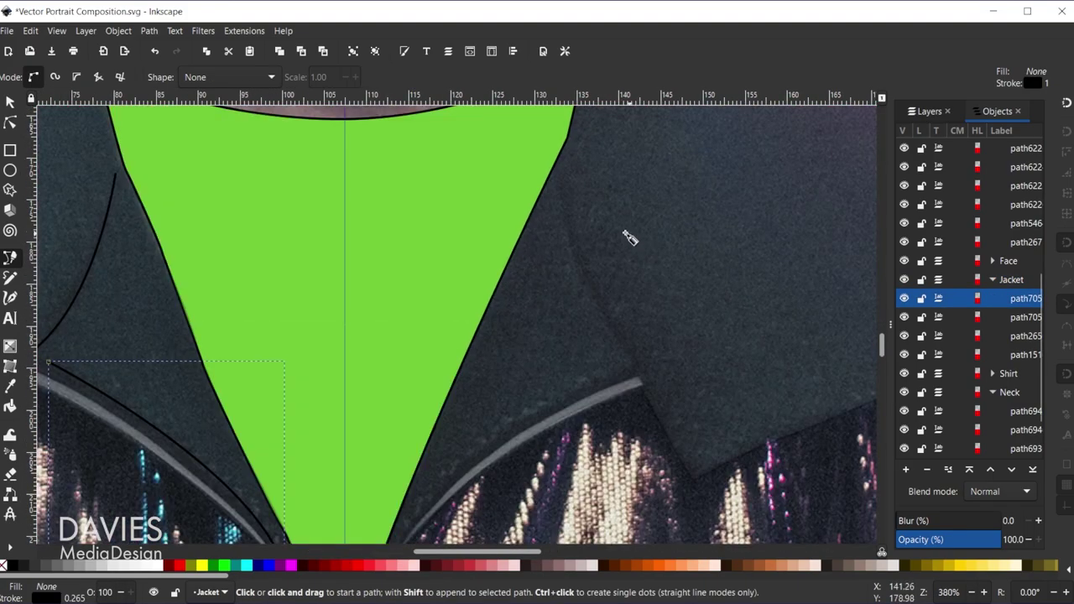
left_click(559, 169)
left_click_drag(638, 372, 708, 434)
key("Return")
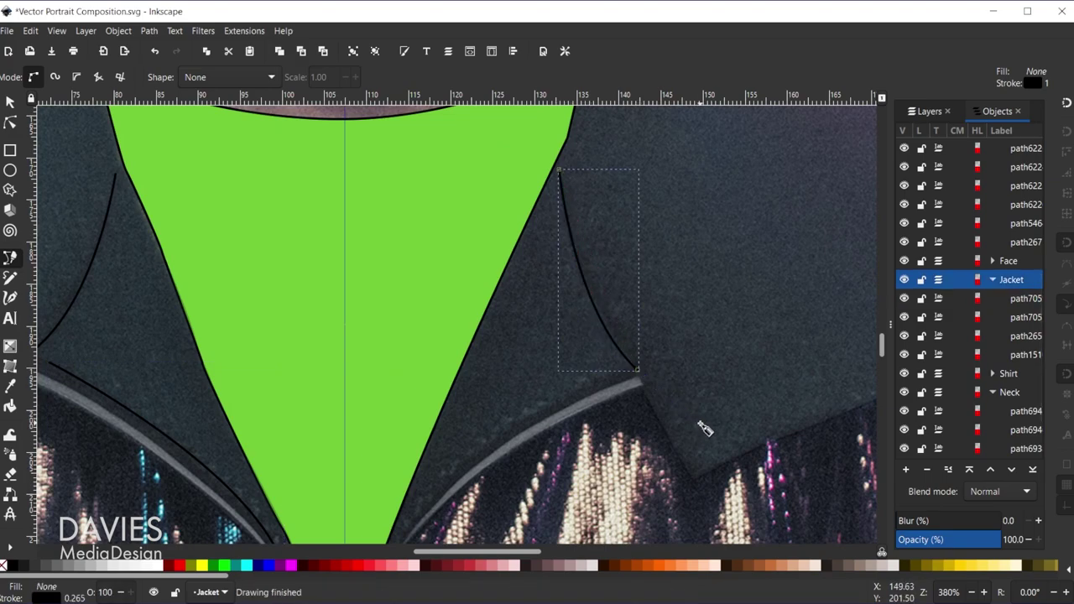
Draw a curved line about 28 mm wide and 23 mm high along the right zipper edge down to the shirt
scroll(500, 451, "down", 3)
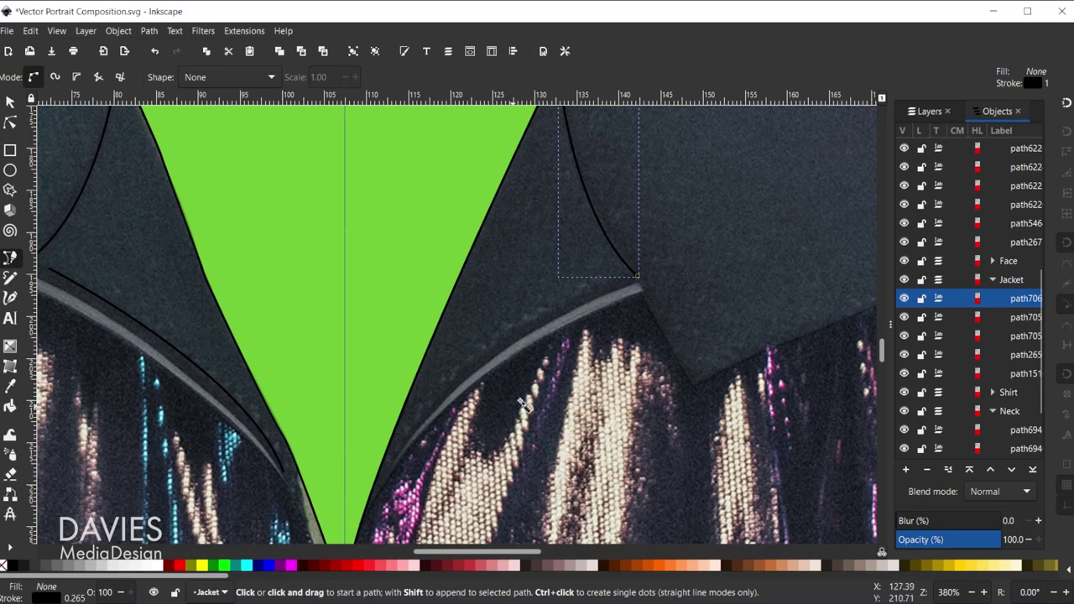
left_click(619, 282)
scroll(520, 336, "down", 2)
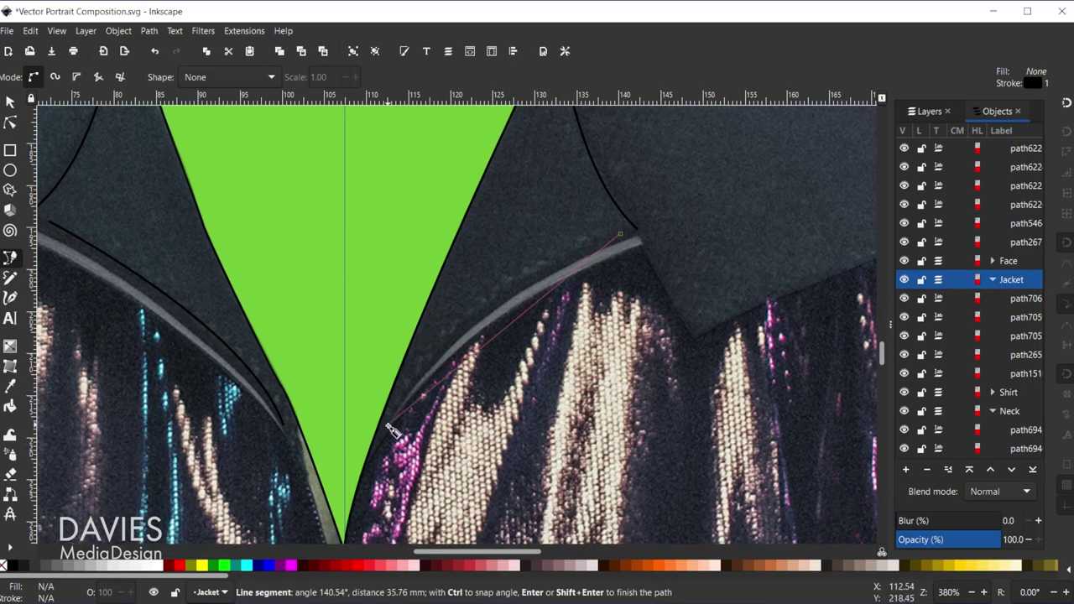
left_click_drag(391, 427, 315, 573)
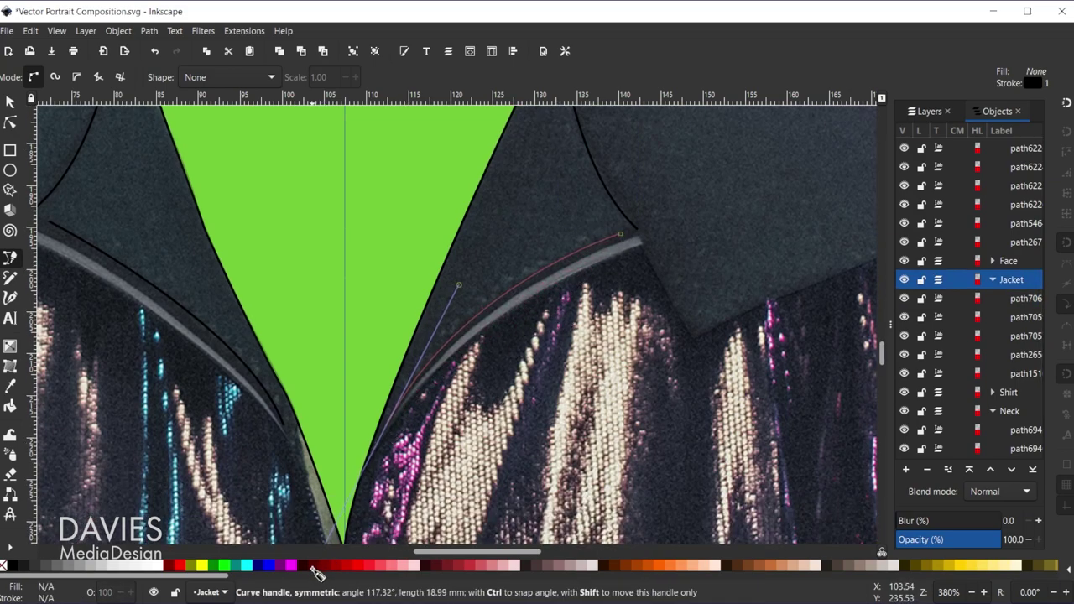
key("Return")
scroll(398, 344, "down", 6)
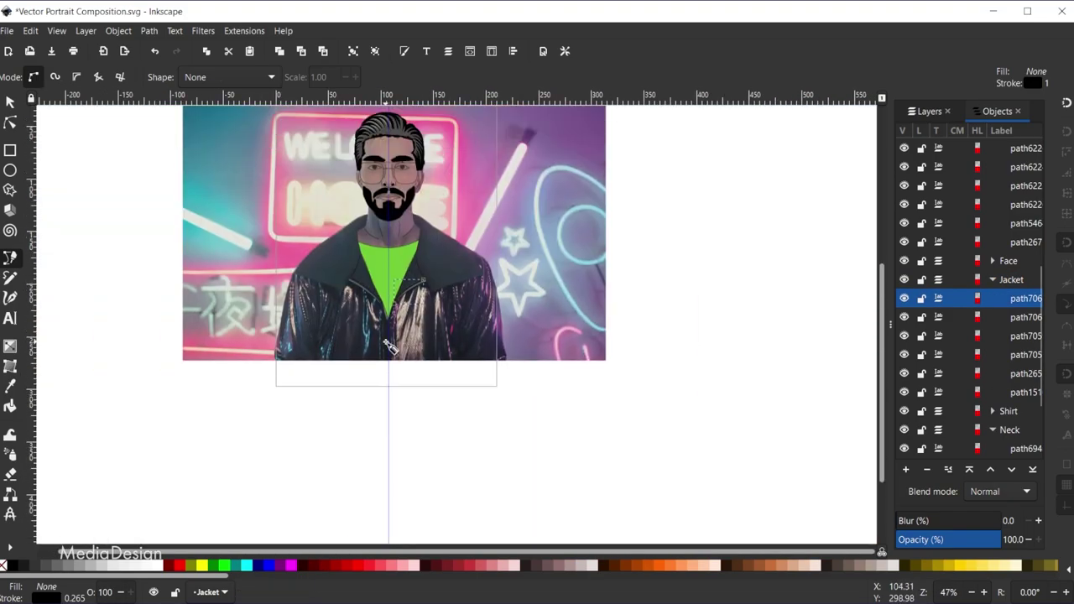
scroll(390, 346, "up", 3)
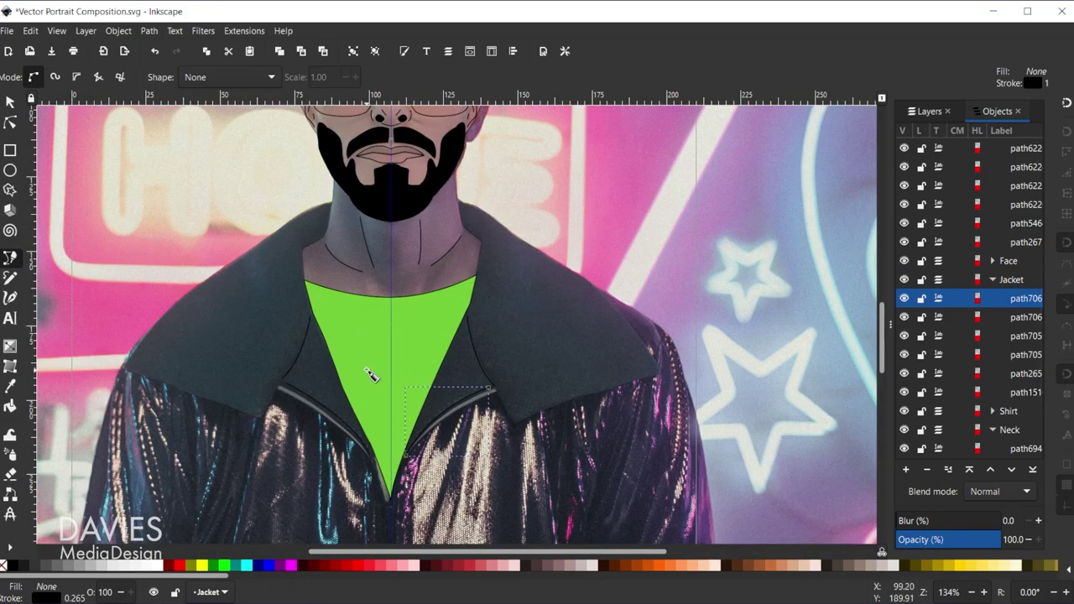
Lower the opacity of the green shirt shape to about 13% so the photo shows through
left_click(10, 101)
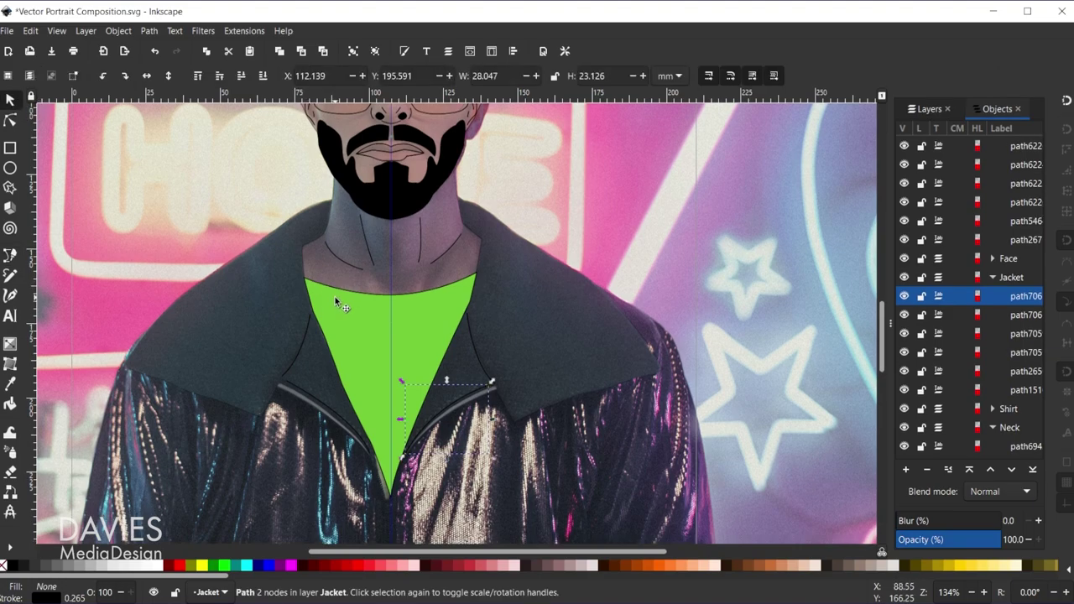
left_click(339, 306)
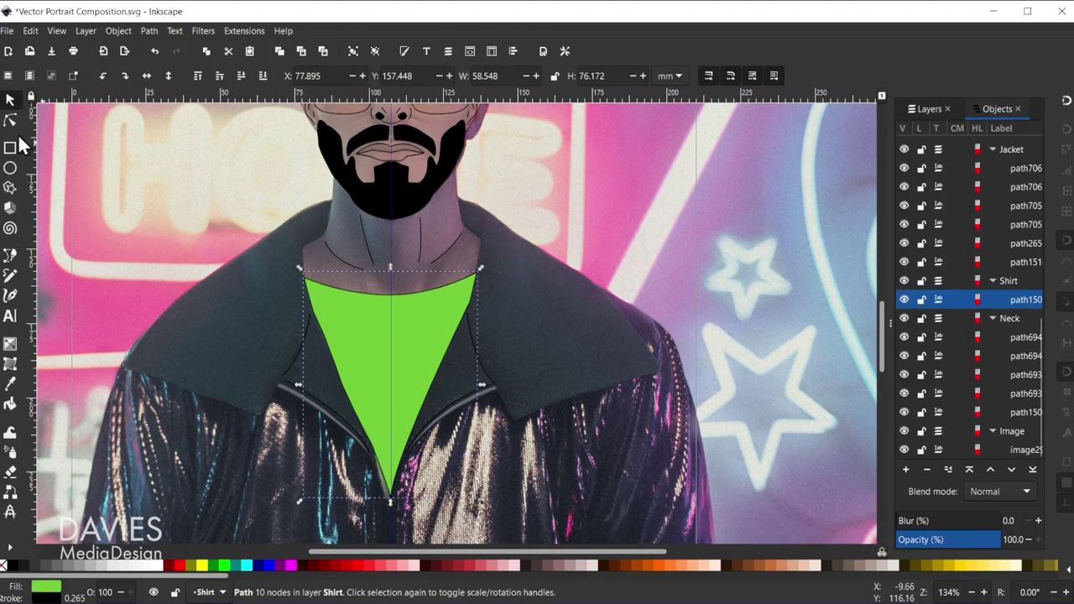
left_click(10, 255)
scroll(431, 308, "up", 1)
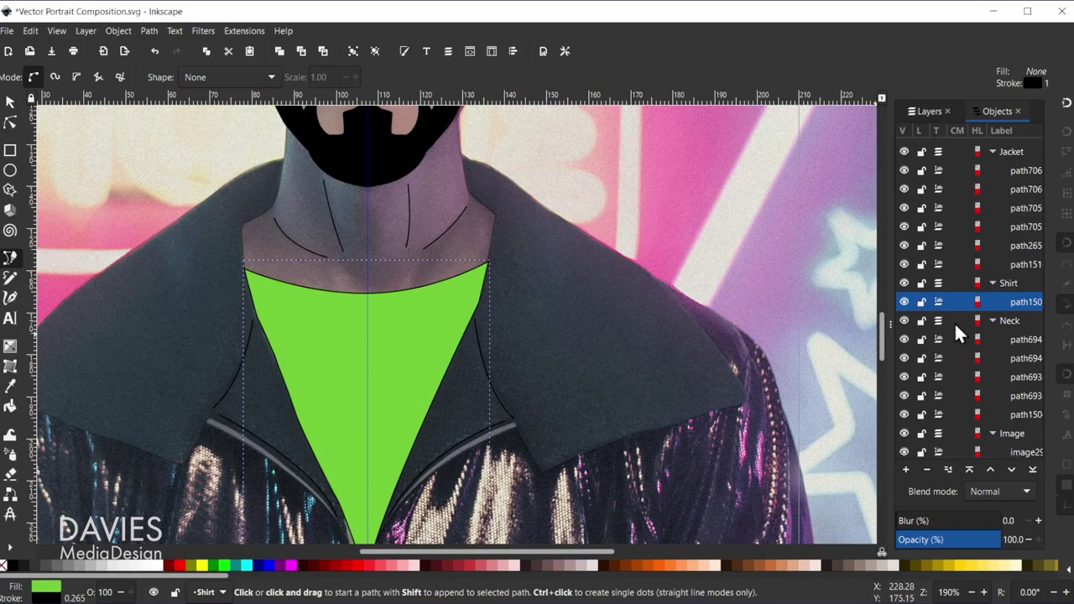
left_click_drag(998, 538, 906, 541)
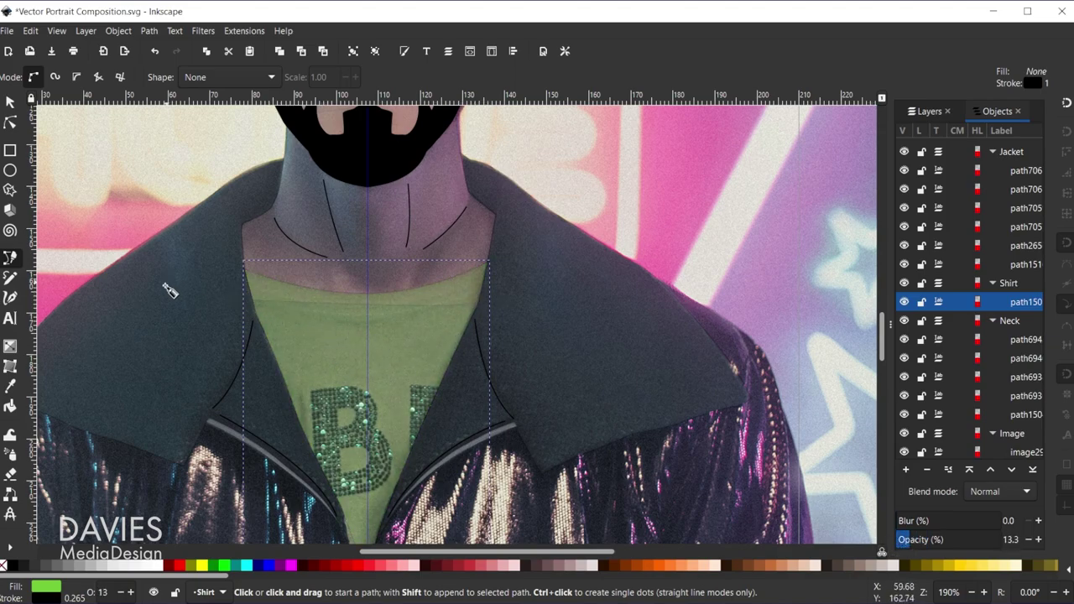
Draw a curved collar seam about 63 mm wide and 10 mm high across the shirt, just below its neckline
left_click(231, 281)
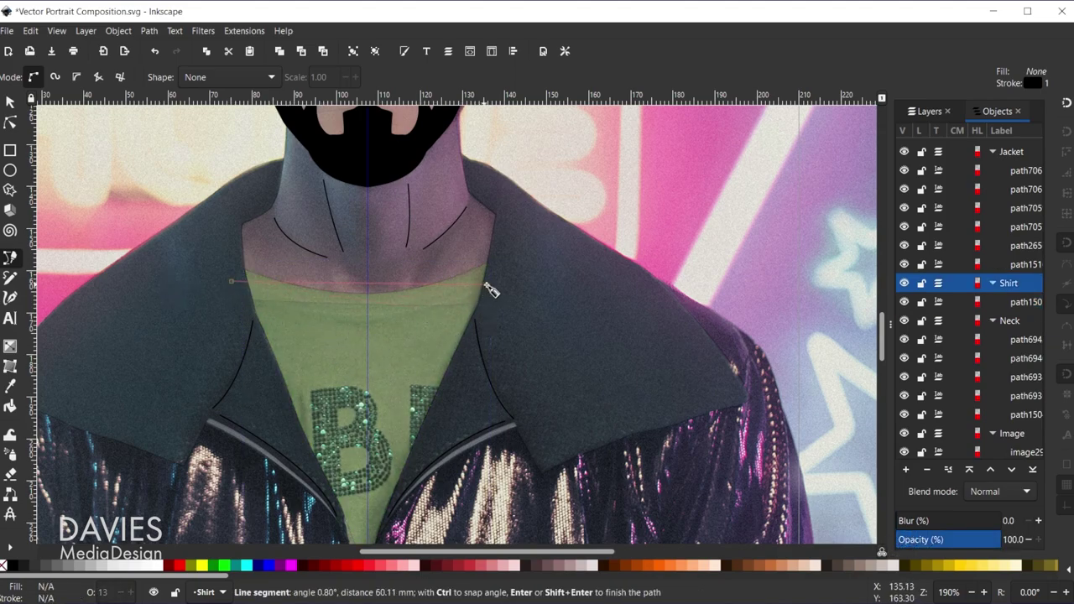
left_click_drag(493, 279, 656, 191)
key("Return")
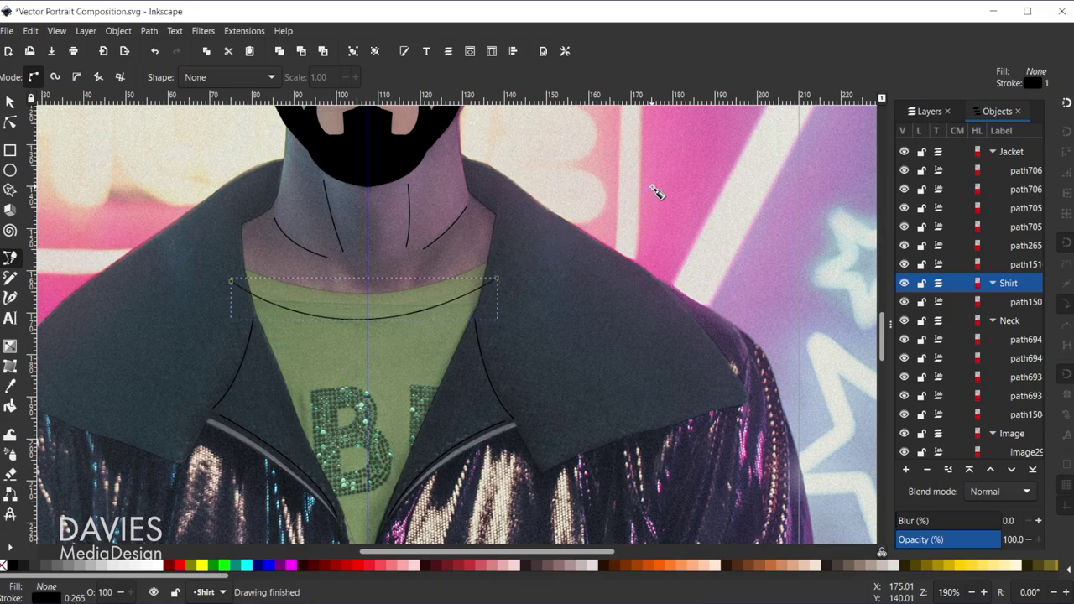
scroll(520, 369, "up", 1)
scroll(520, 369, "up", 2)
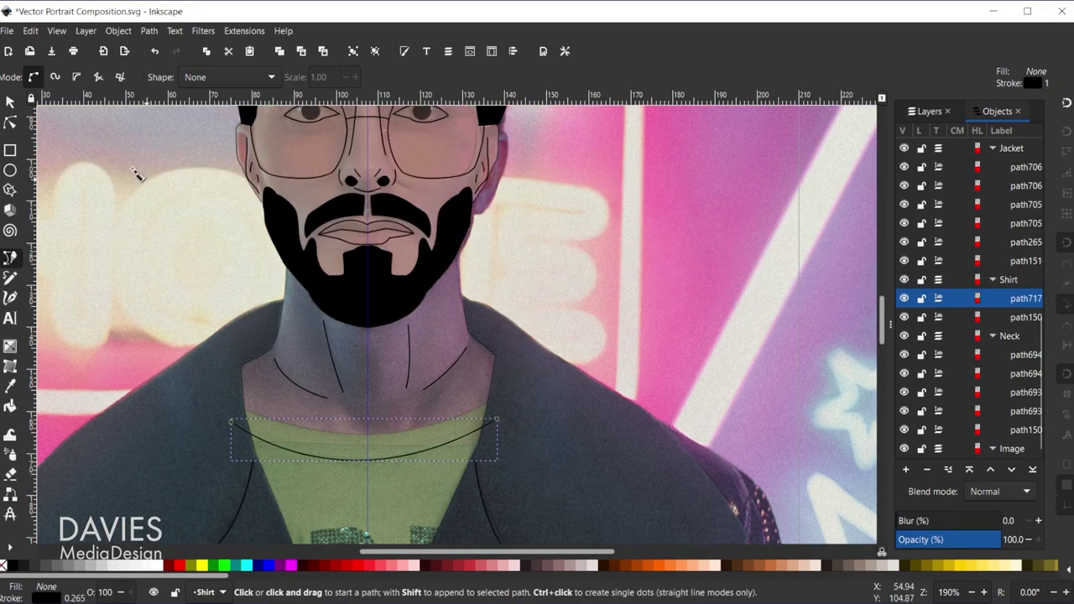
key("s")
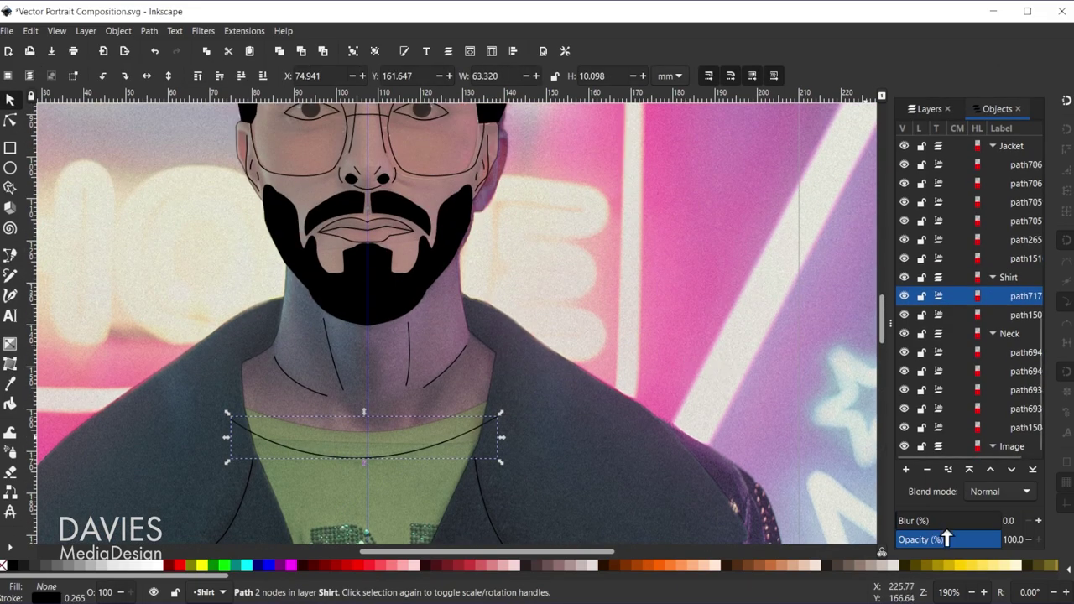
Set the opacity of both jacket collar halves and the green shirt to 100%
scroll(513, 408, "down", 2)
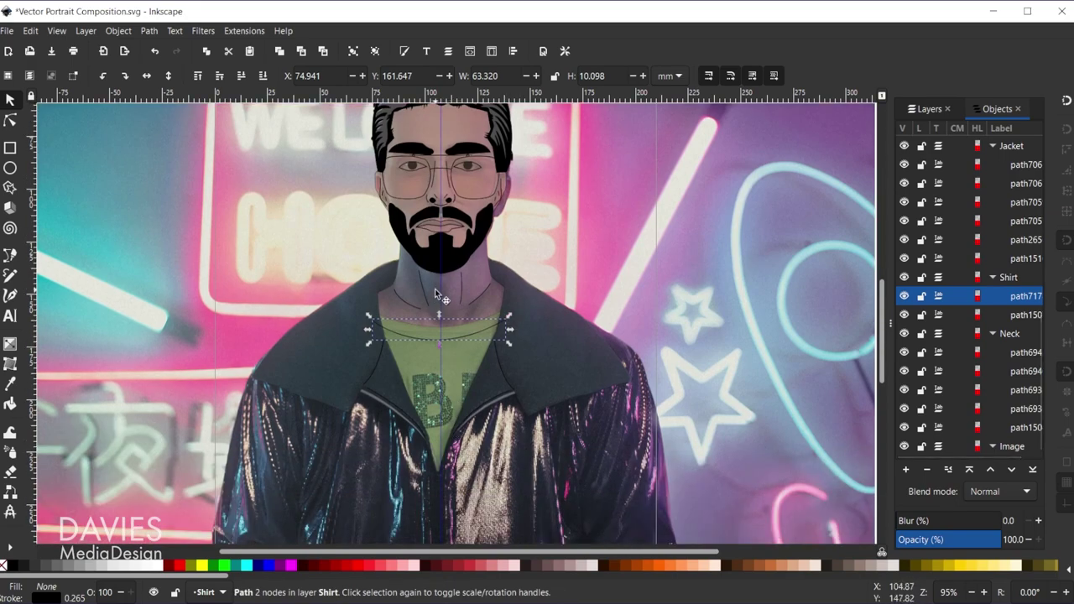
scroll(346, 361, "up", 1)
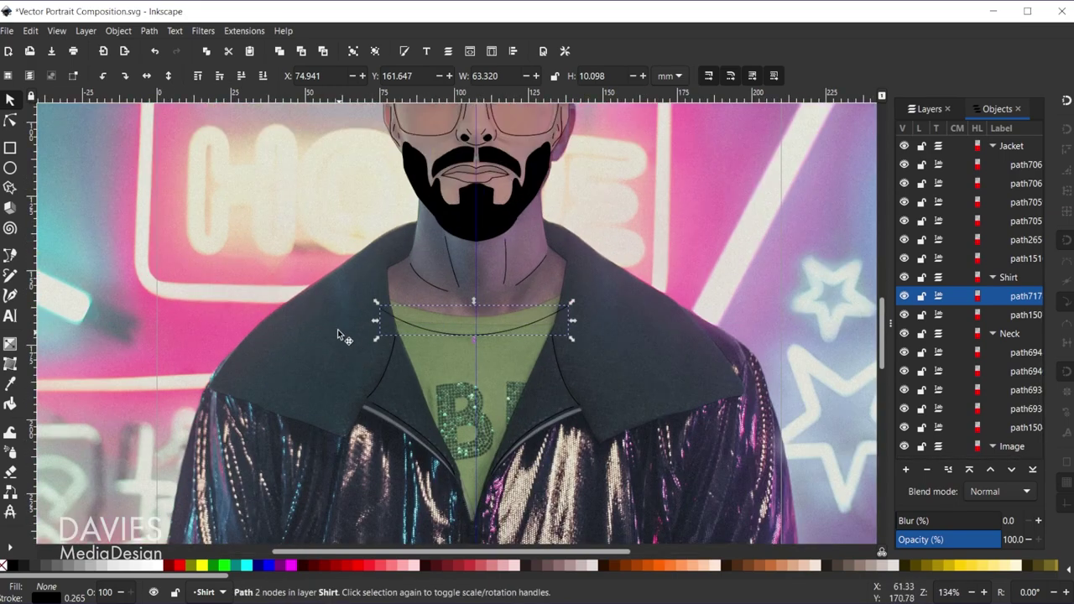
left_click(332, 323)
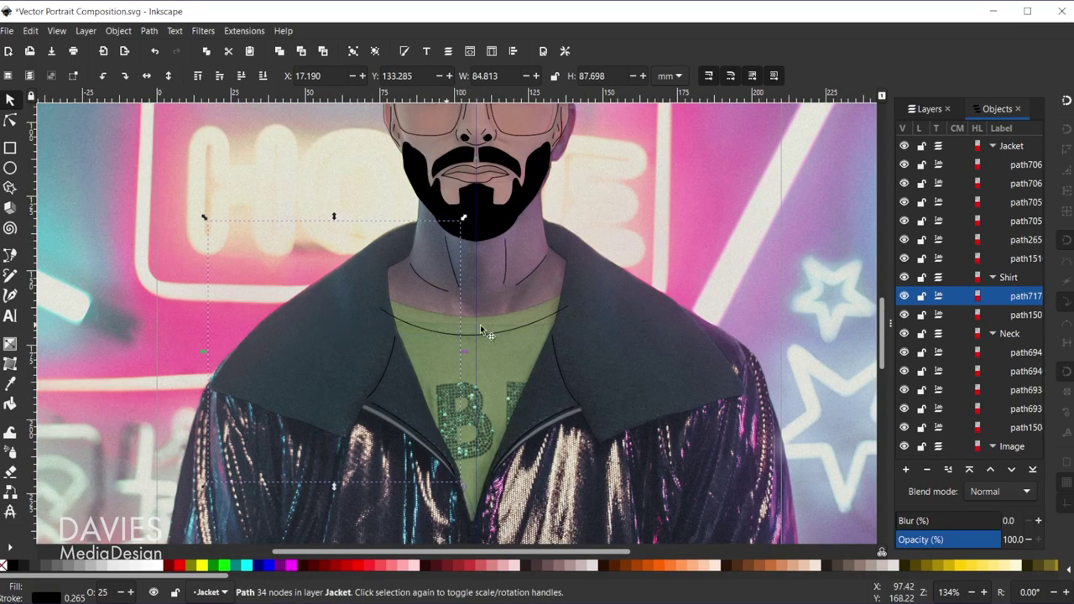
left_click(635, 336, "shift")
left_click_drag(946, 541, 1000, 540)
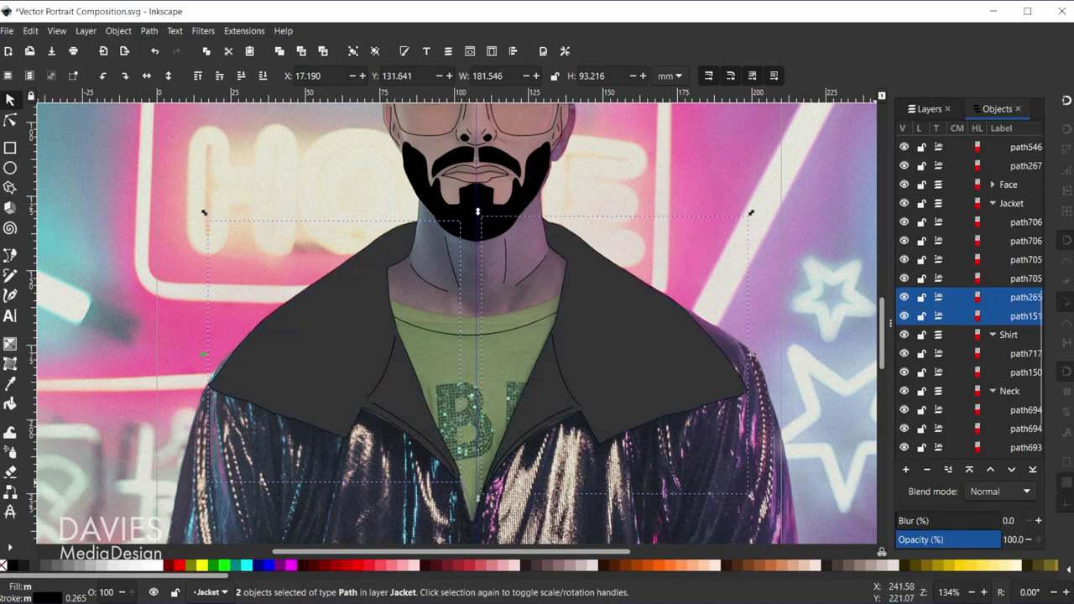
left_click(507, 361)
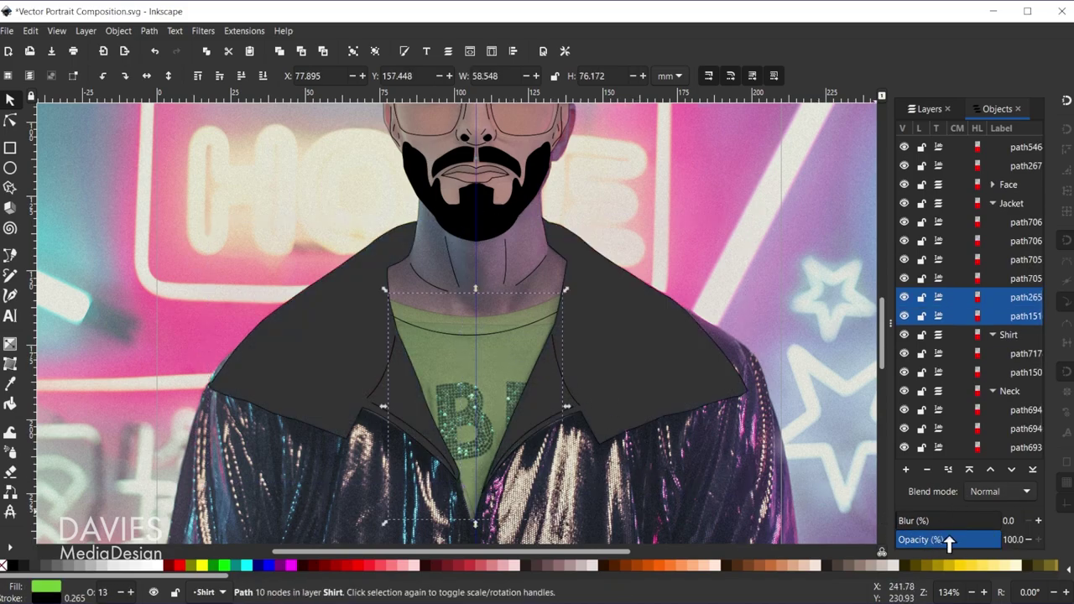
left_click_drag(954, 541, 1002, 540)
Set the opacity of the neck shape and the face shape to 100%
scroll(507, 382, "up", 3)
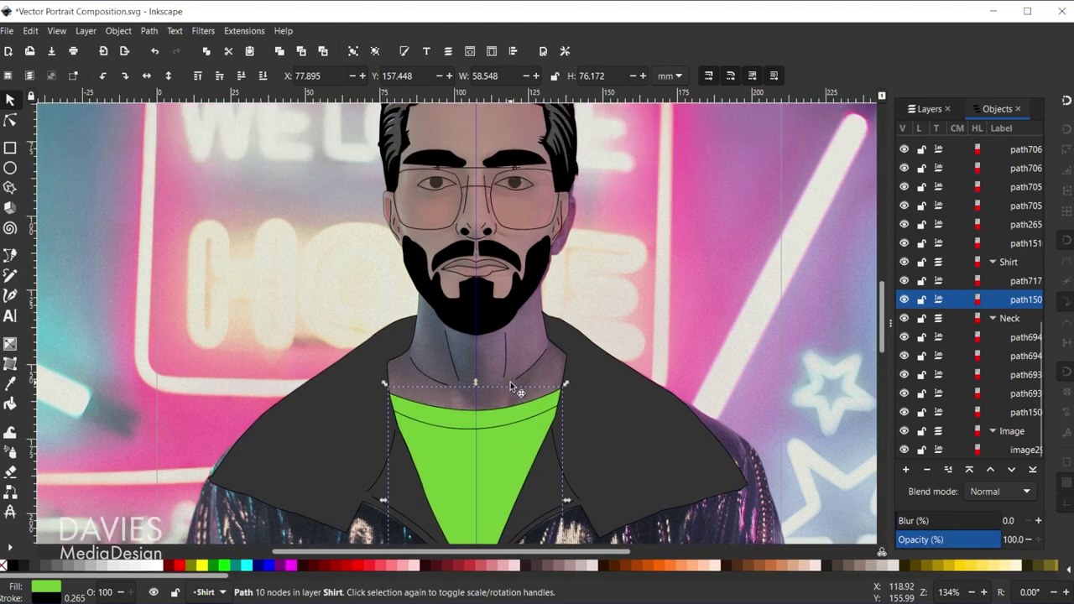
left_click(526, 323)
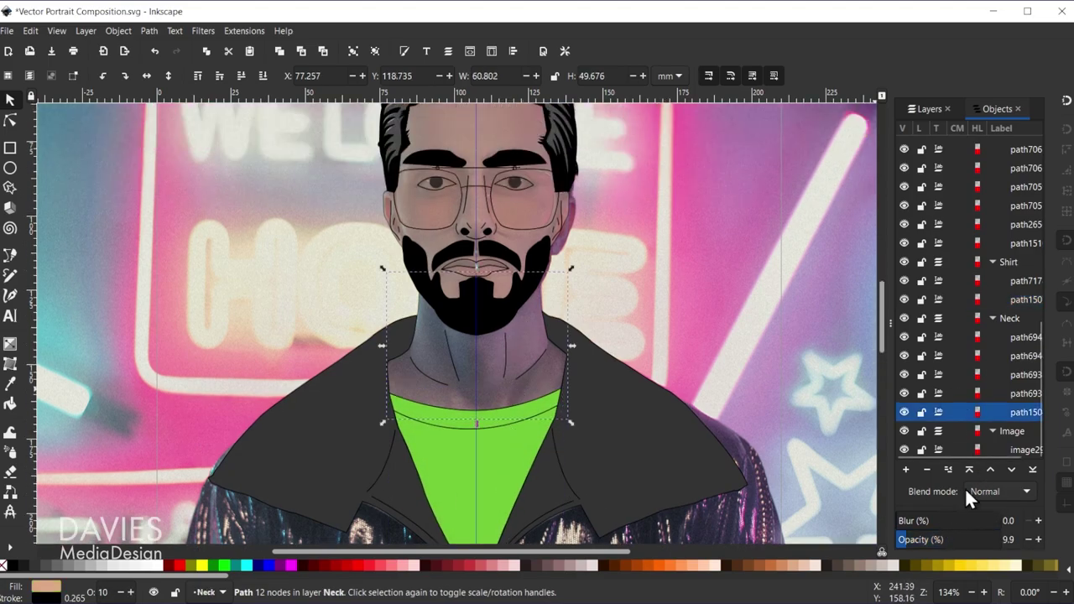
left_click_drag(946, 542, 1000, 539)
scroll(512, 172, "up", 2)
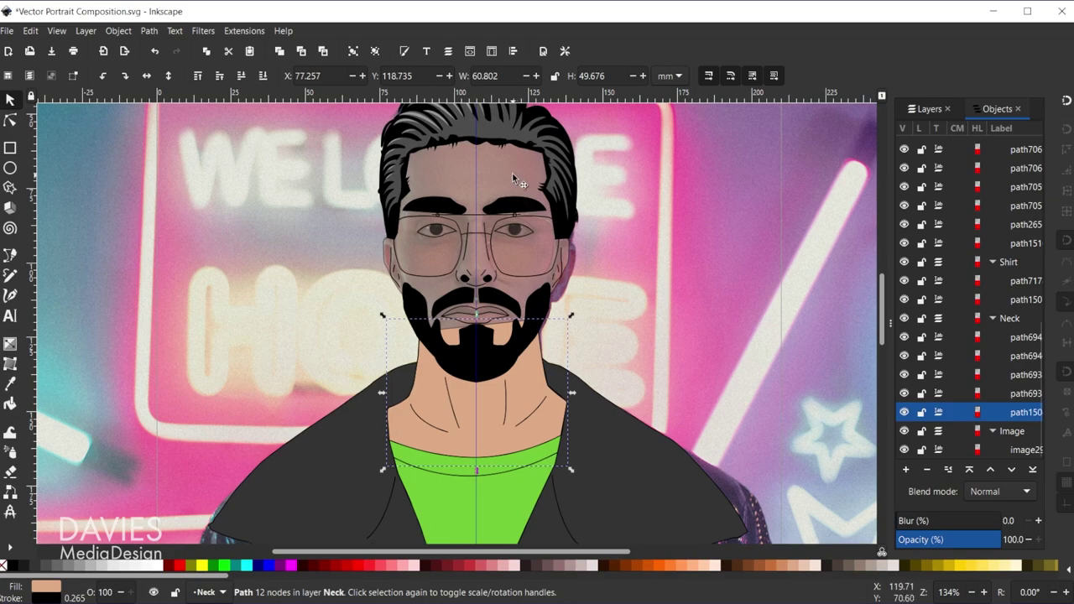
left_click(514, 170)
left_click_drag(973, 540, 1000, 539)
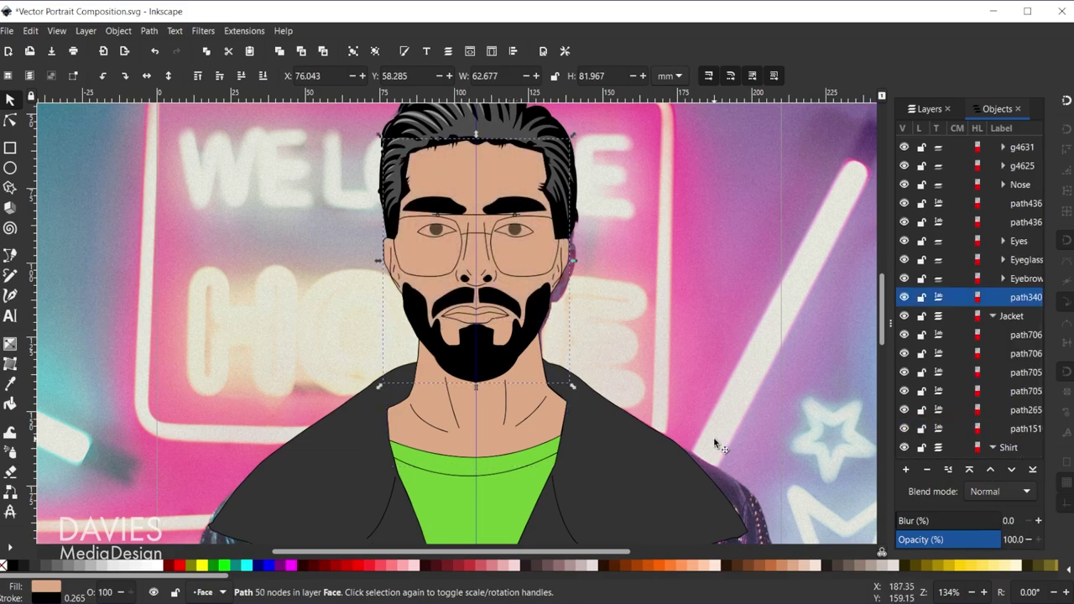
Hide the Image layer that holds the reference photo
scroll(556, 382, "down", 3)
scroll(554, 381, "down", 1, "ctrl")
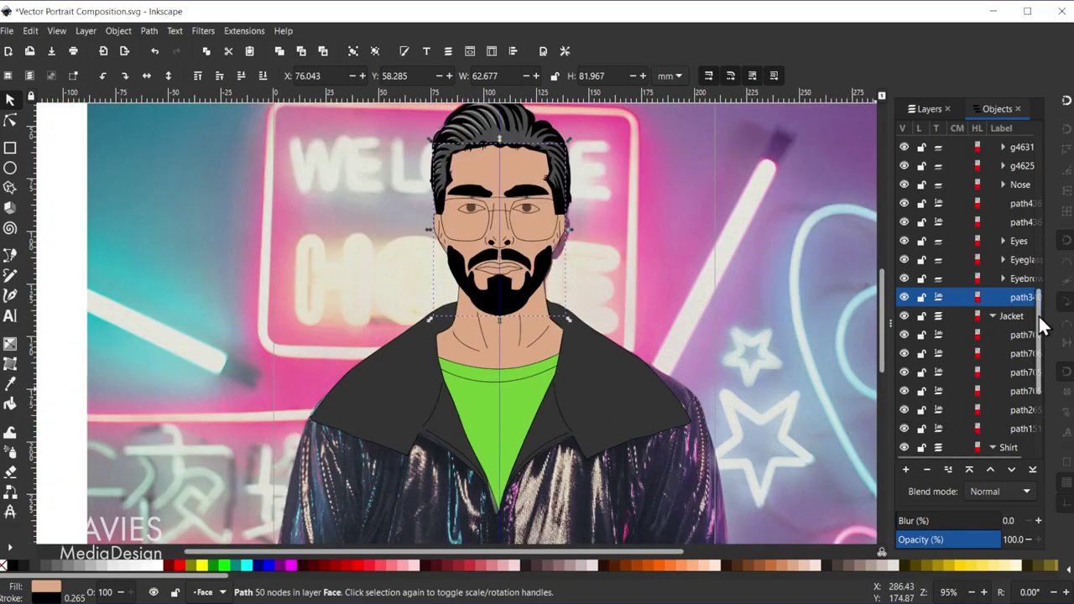
left_click_drag(1040, 325, 1043, 393)
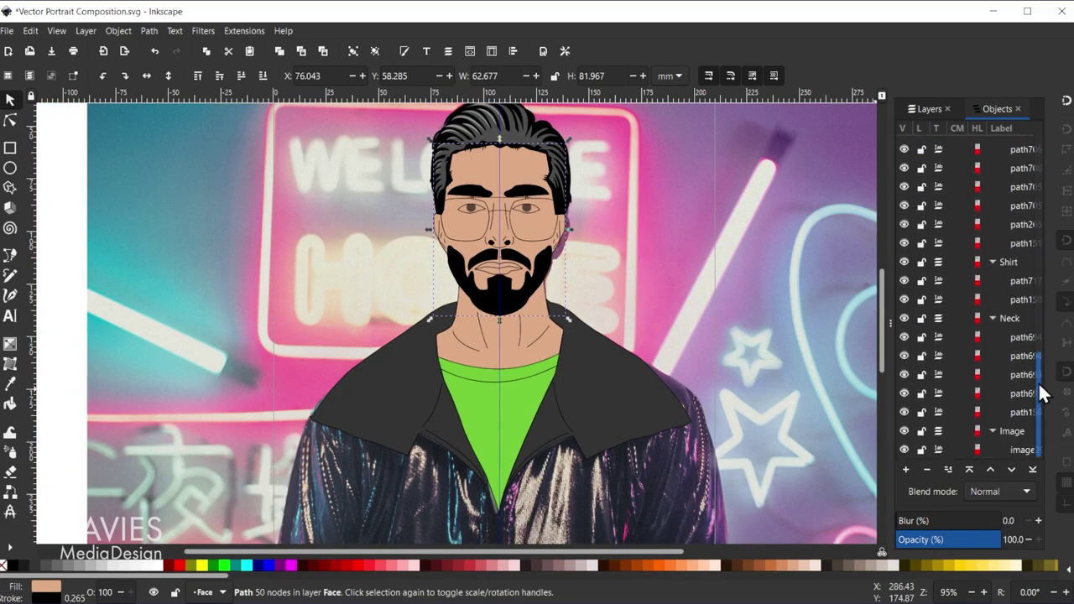
left_click(903, 430)
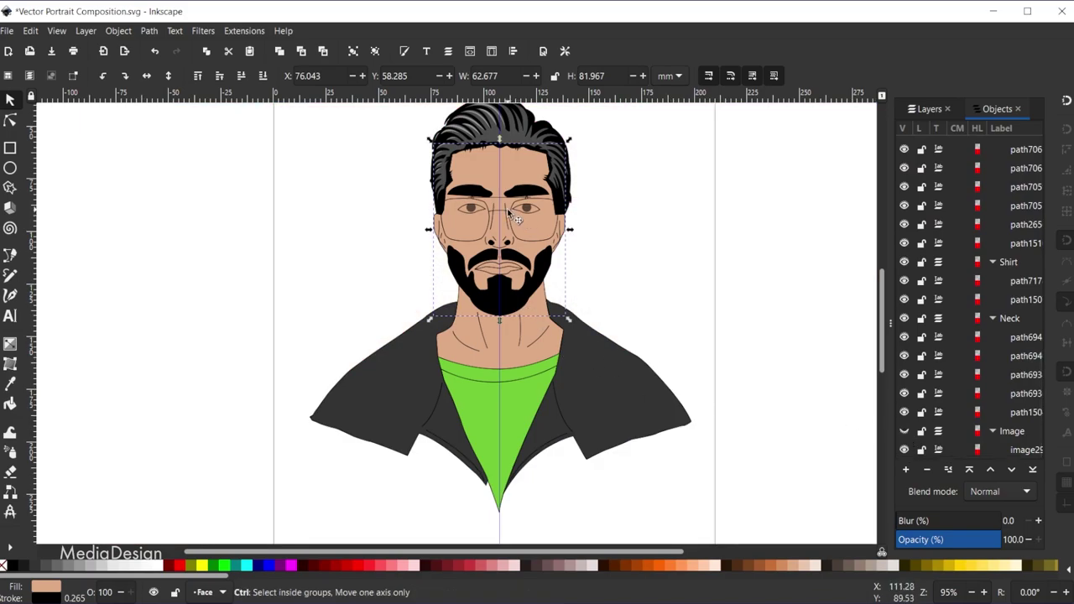
Ungroup the Eyes group, and ungroup each eye into its separate outline and iris
scroll(506, 208, "up", 4, "ctrl")
left_click(360, 209)
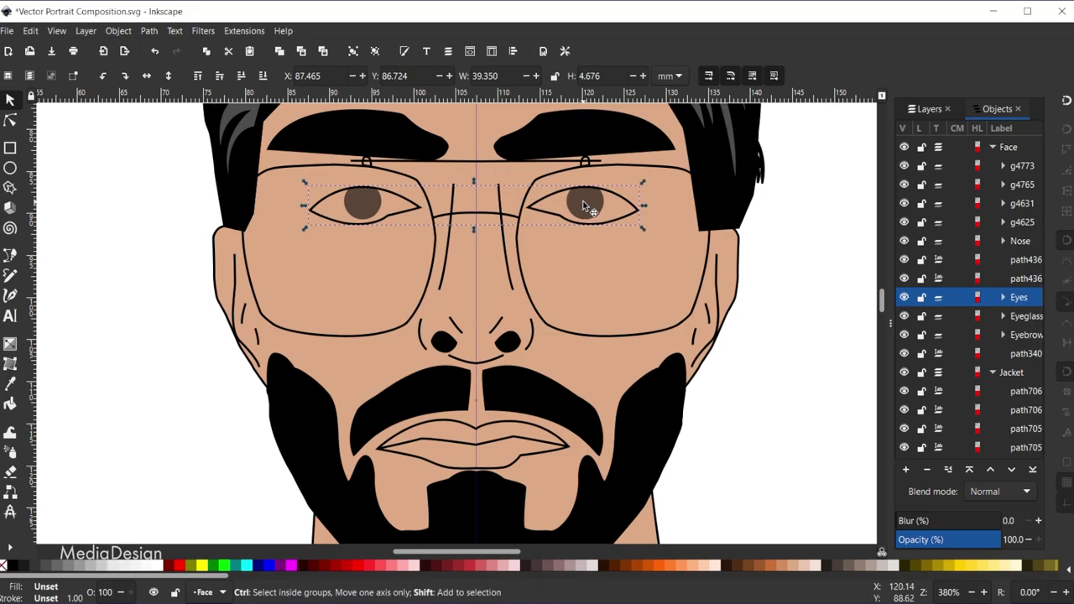
key("ctrl+shift+g")
key("Escape")
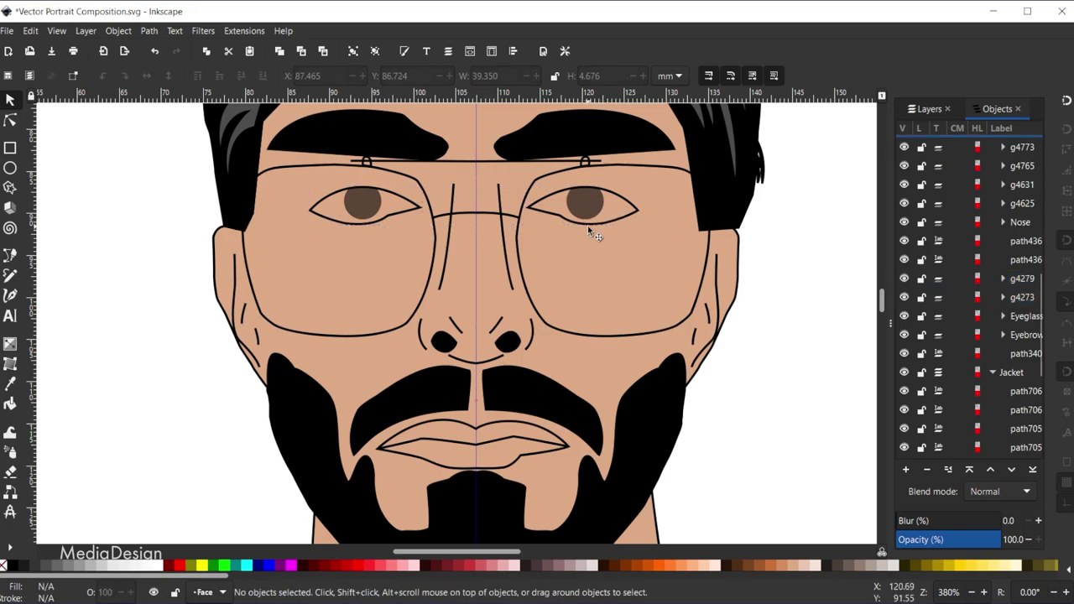
left_click(579, 210)
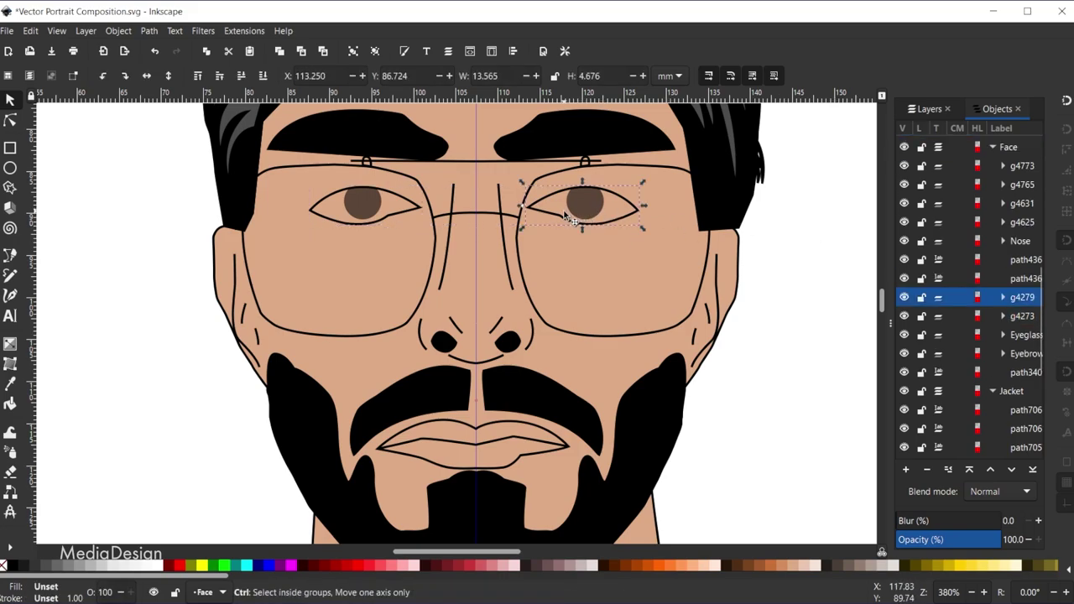
key("ctrl+shift+g")
left_click(360, 207, "ctrl")
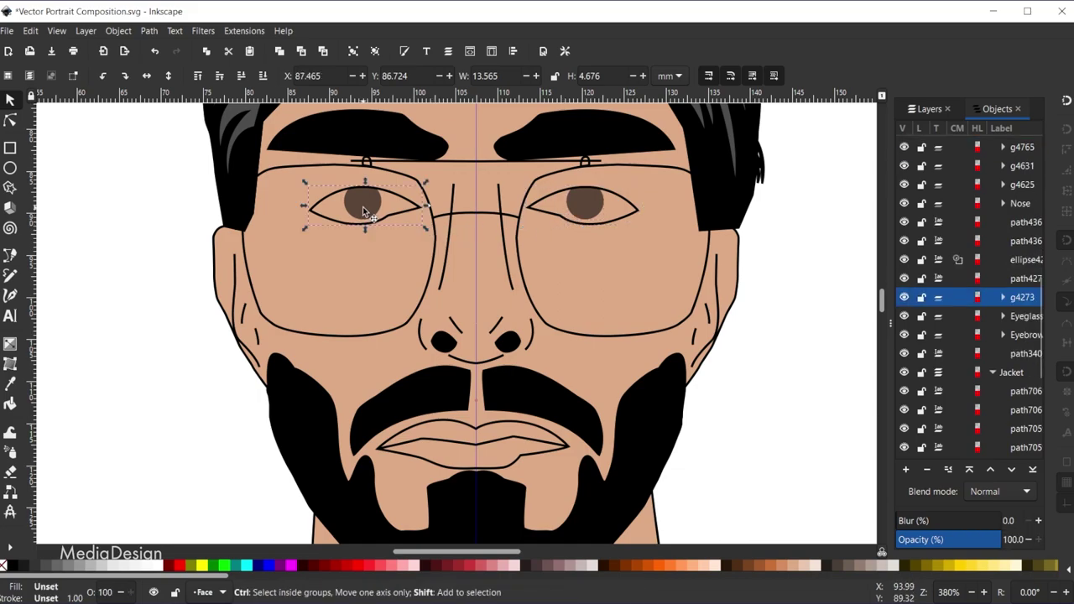
left_click(362, 207, "ctrl+shift")
key("Escape")
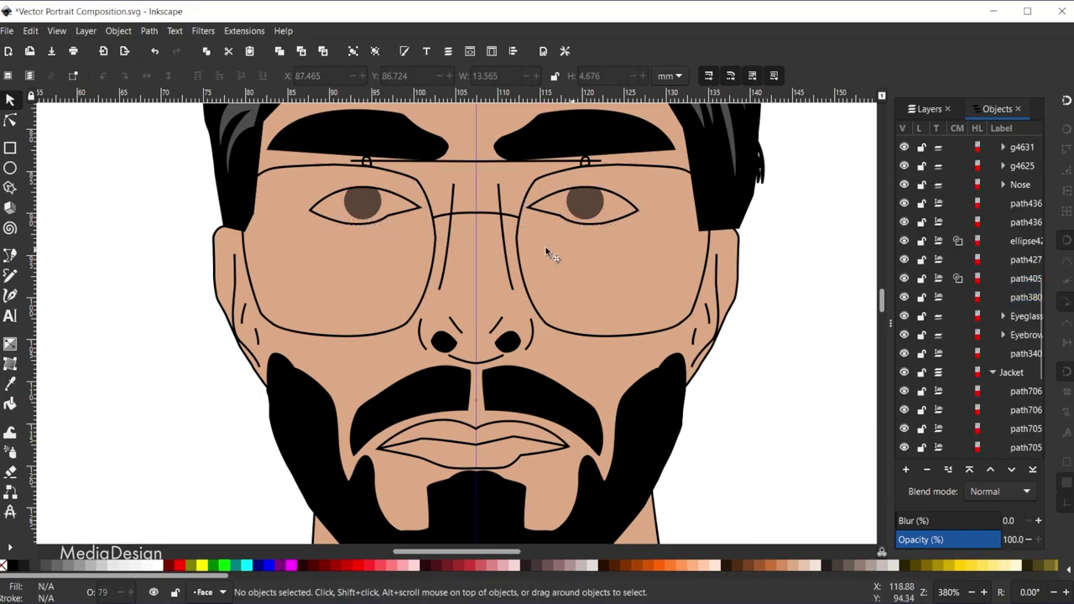
Set both irises to 100% opacity with 0 blur and deselect them
left_click(372, 208, "ctrl")
left_click(581, 206, "ctrl+shift")
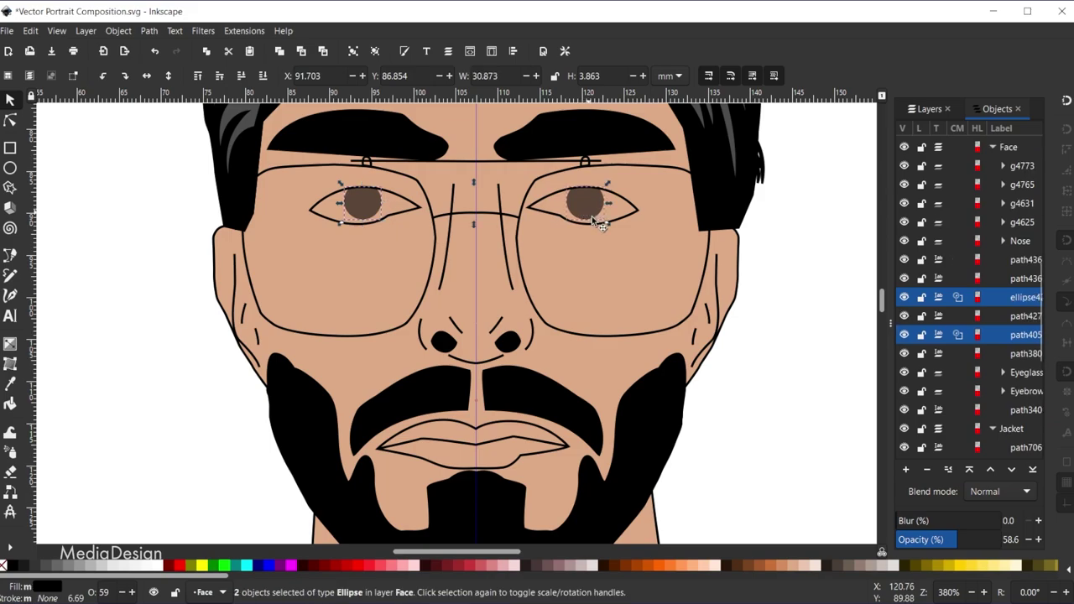
left_click_drag(965, 520, 1070, 537)
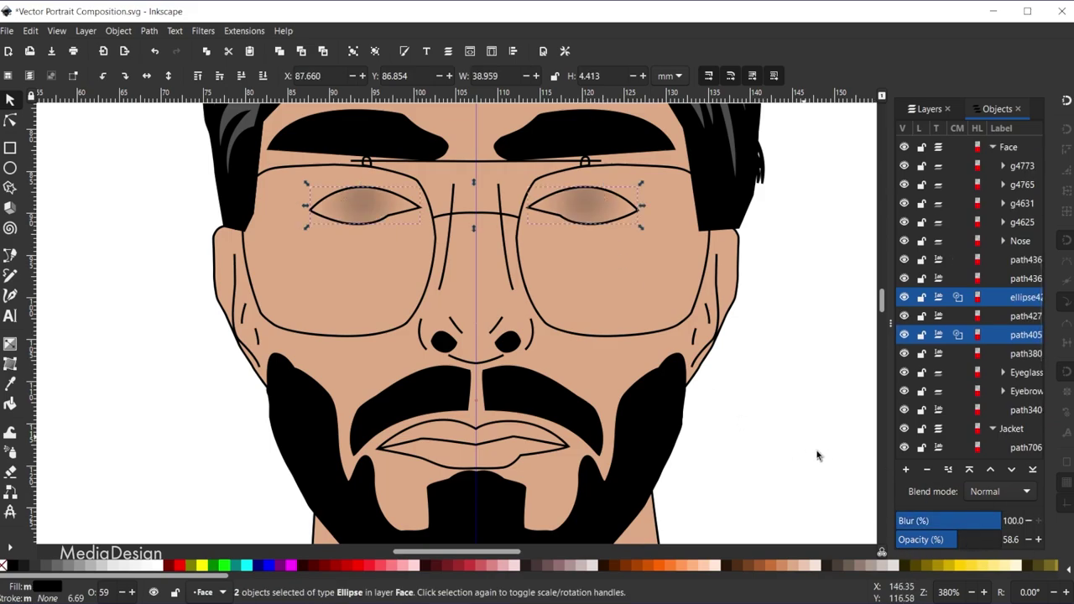
left_click_drag(947, 522, 830, 524)
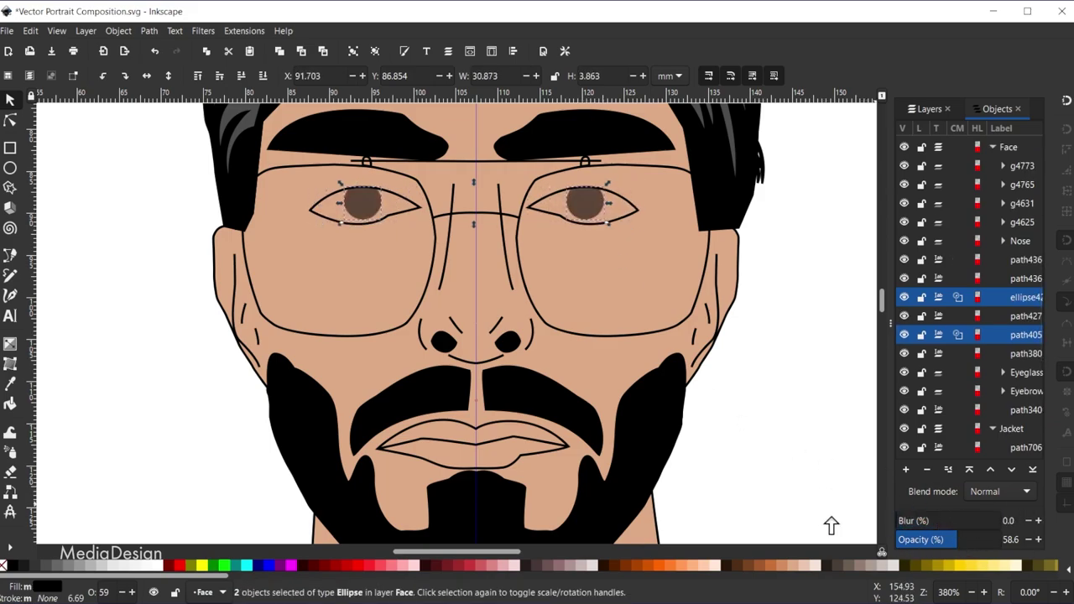
left_click_drag(971, 541, 1048, 537)
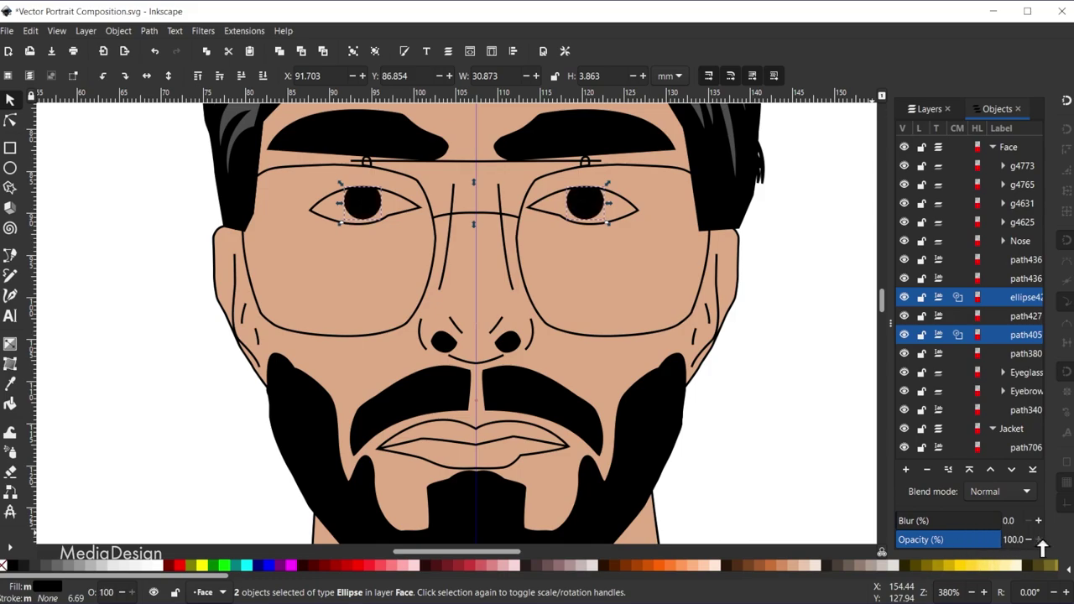
left_click(738, 385)
Fill the lips shape with bright purple #CC00FF
scroll(745, 391, "down", 4, "ctrl")
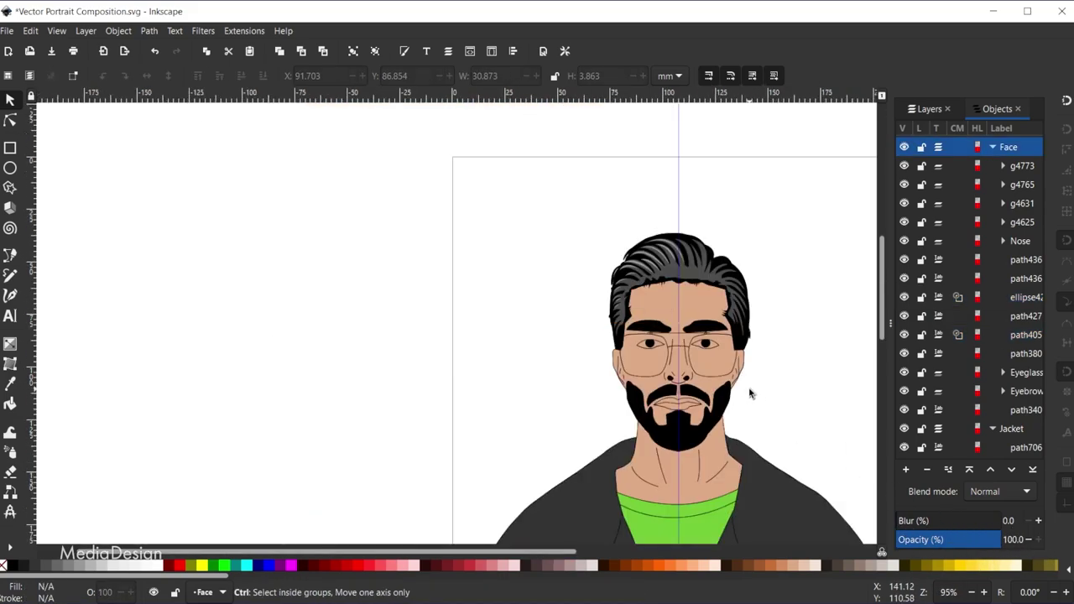
scroll(749, 393, "up", 2, "ctrl")
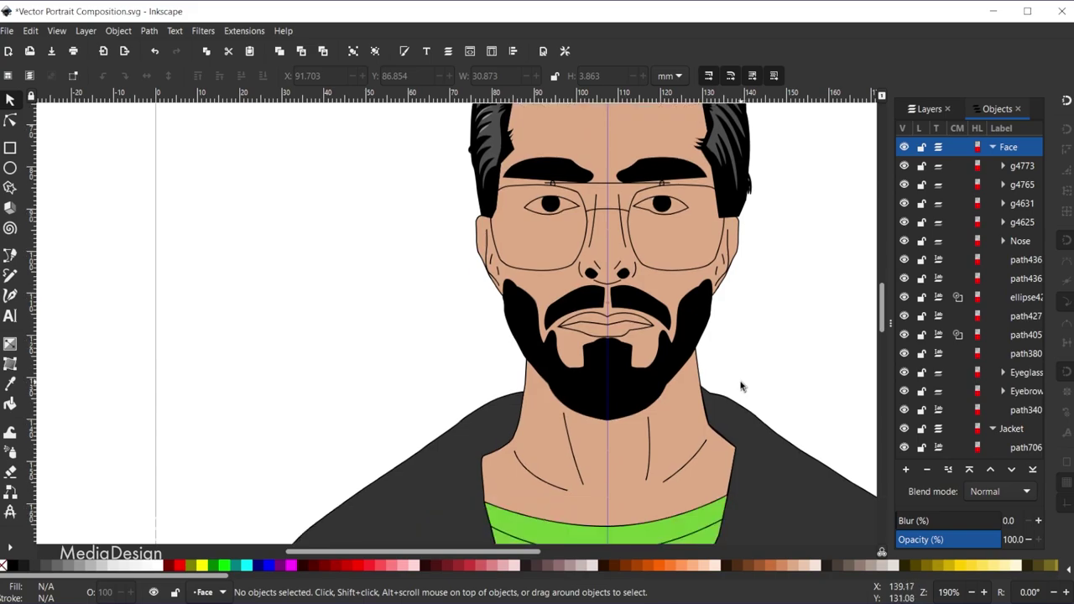
left_click(621, 315)
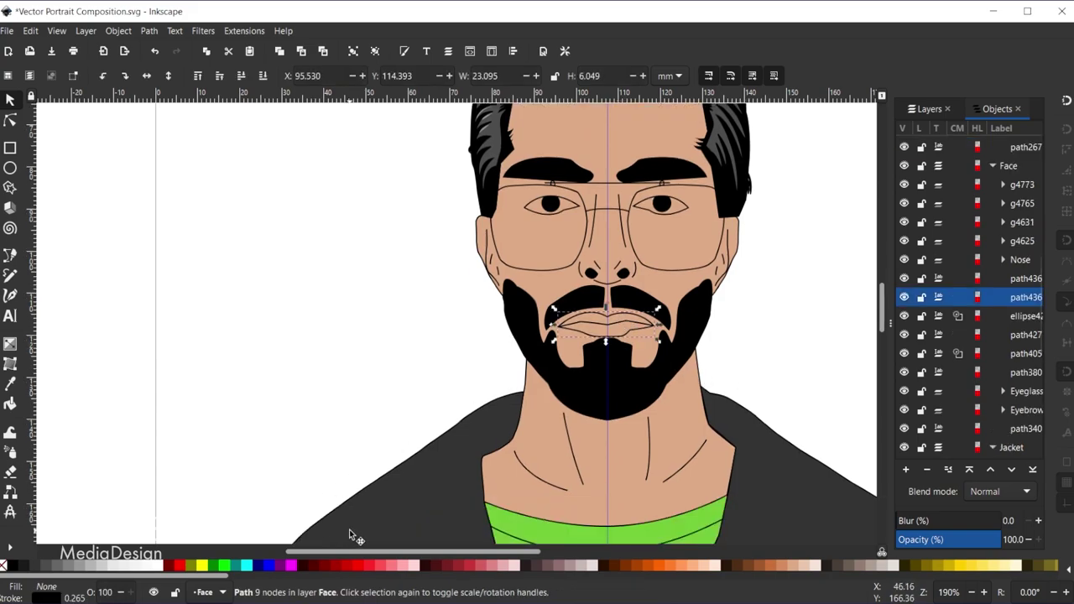
scroll(228, 577, "right", 1)
left_click_drag(228, 584, 914, 584)
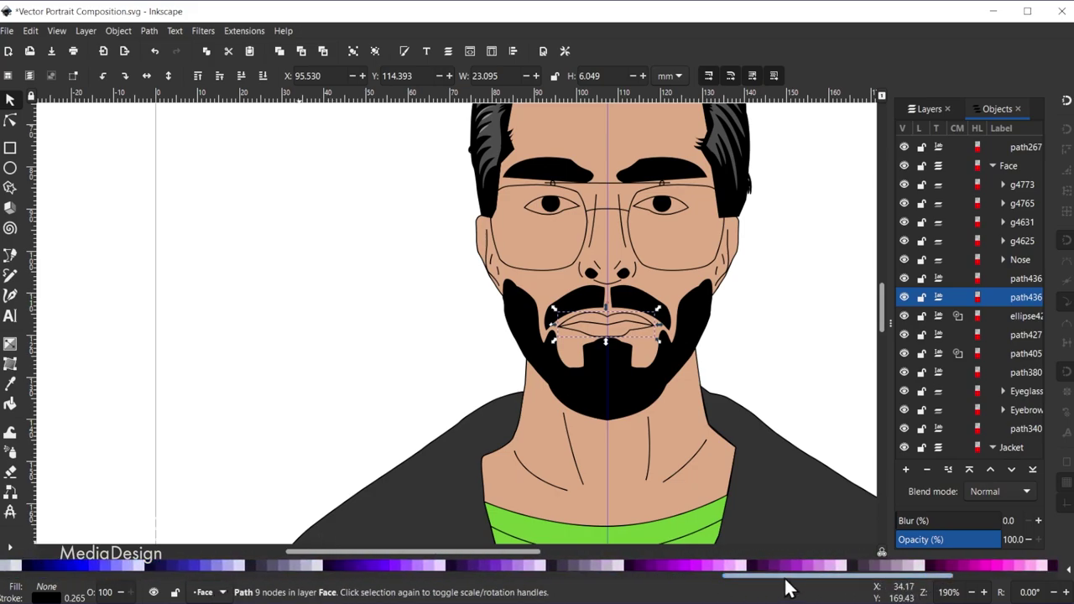
left_click(658, 576)
left_click(665, 575)
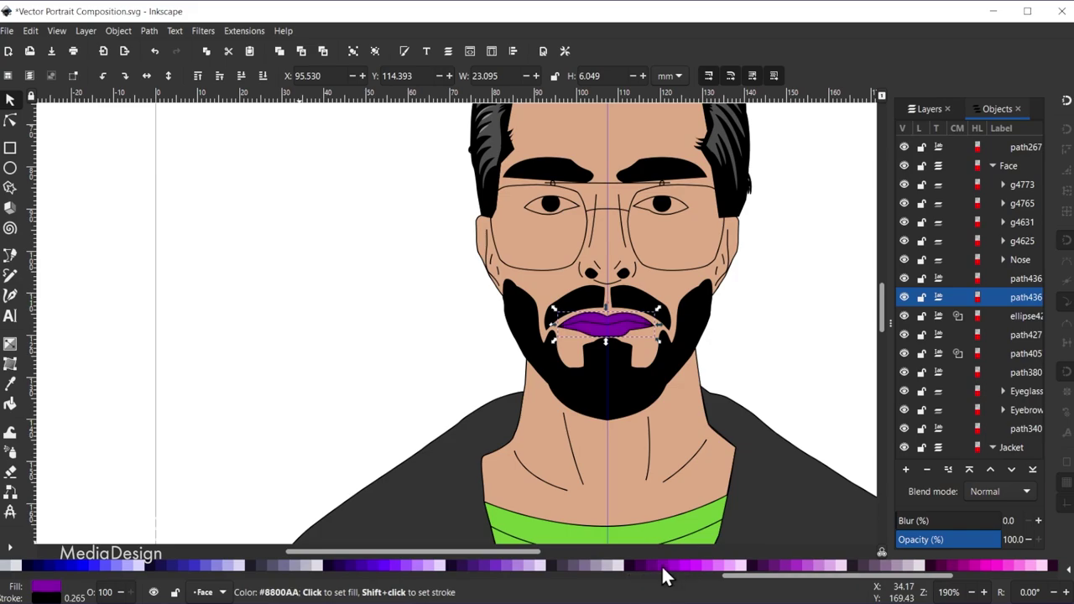
left_click(686, 576)
left_click(693, 576)
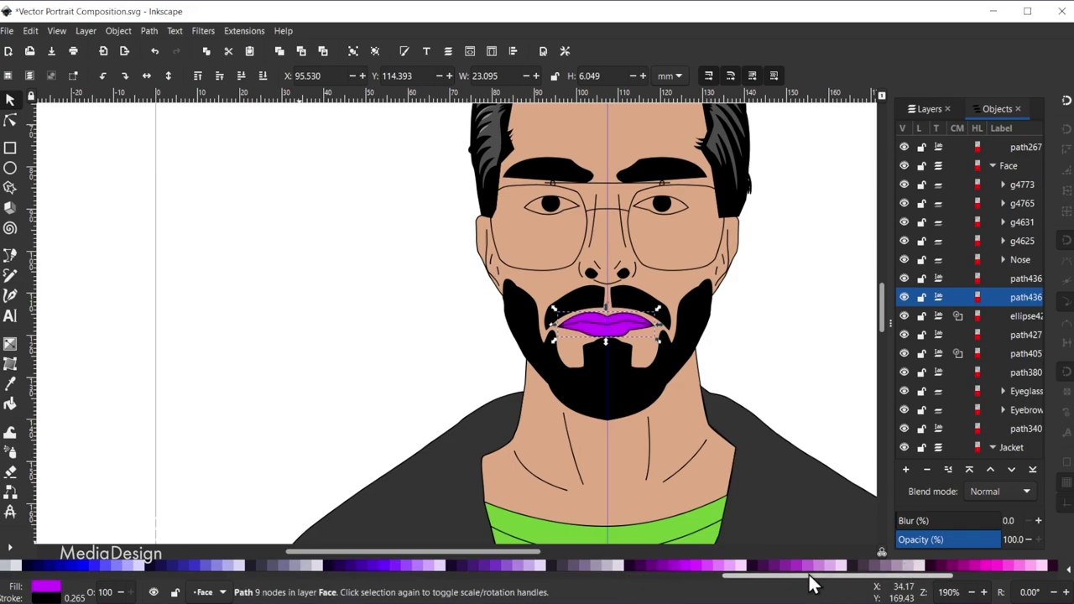
left_click_drag(808, 582, 797, 583)
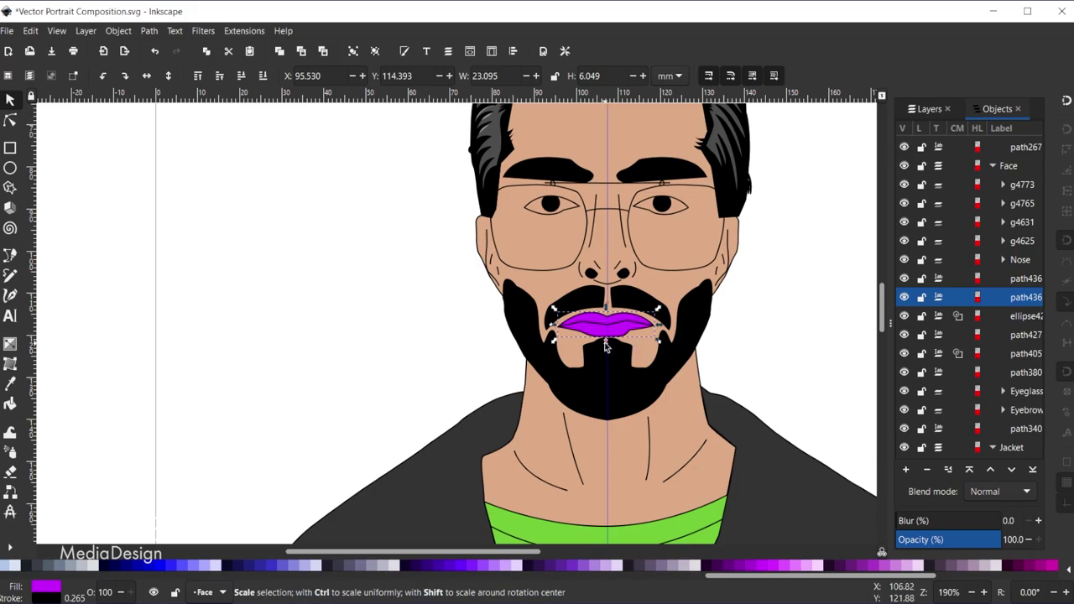
Apply a short vertical linear gradient to the lips and set its end stop's alpha to 100
left_click(10, 345)
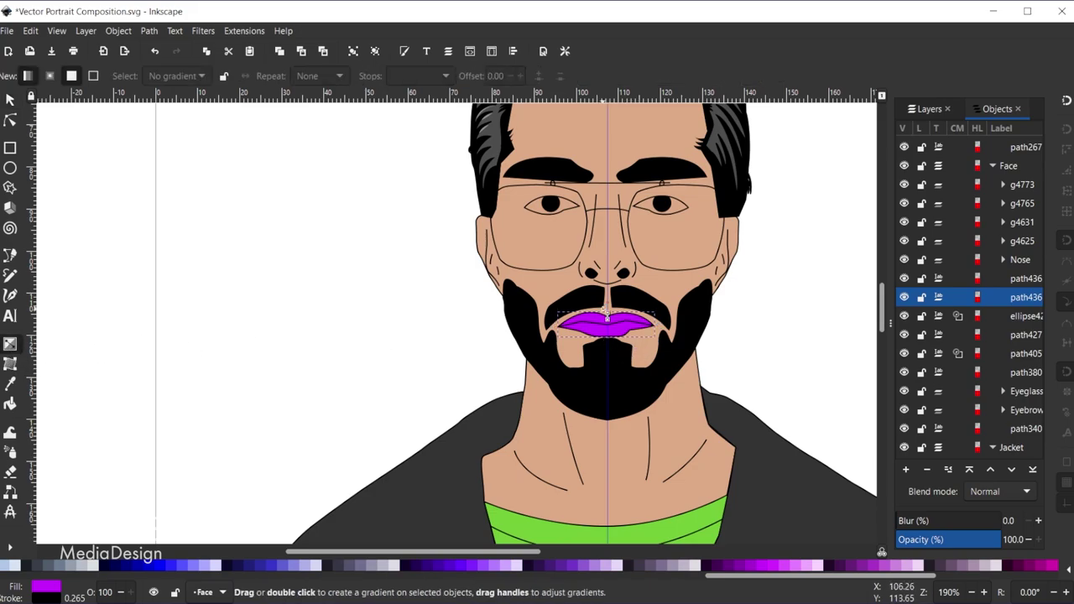
left_click_drag(609, 318, 610, 334)
scroll(609, 344, "down", 1)
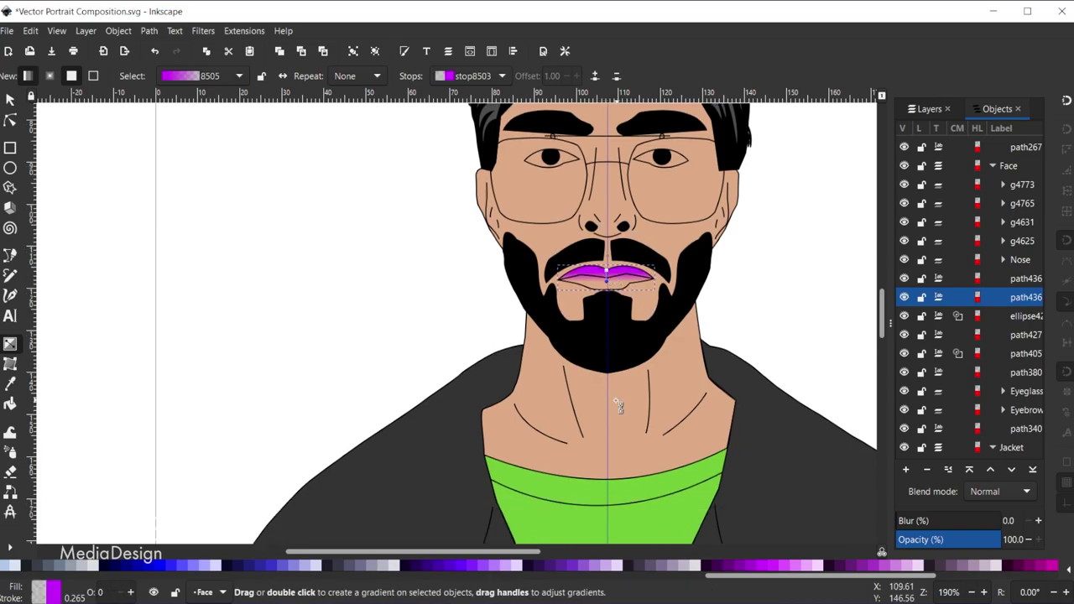
left_click(44, 592)
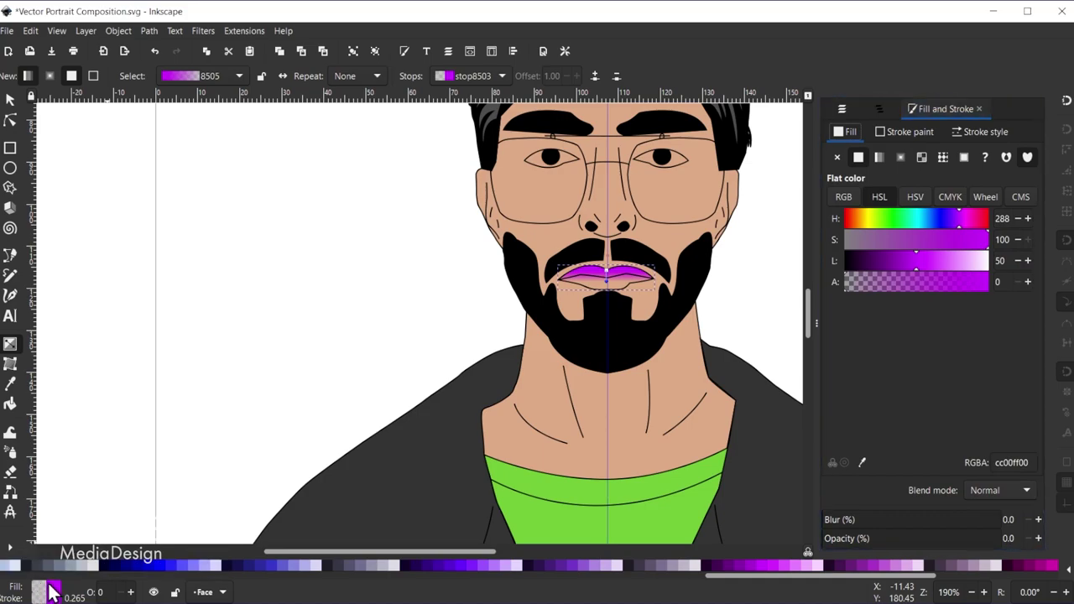
left_click_drag(875, 283, 1025, 290)
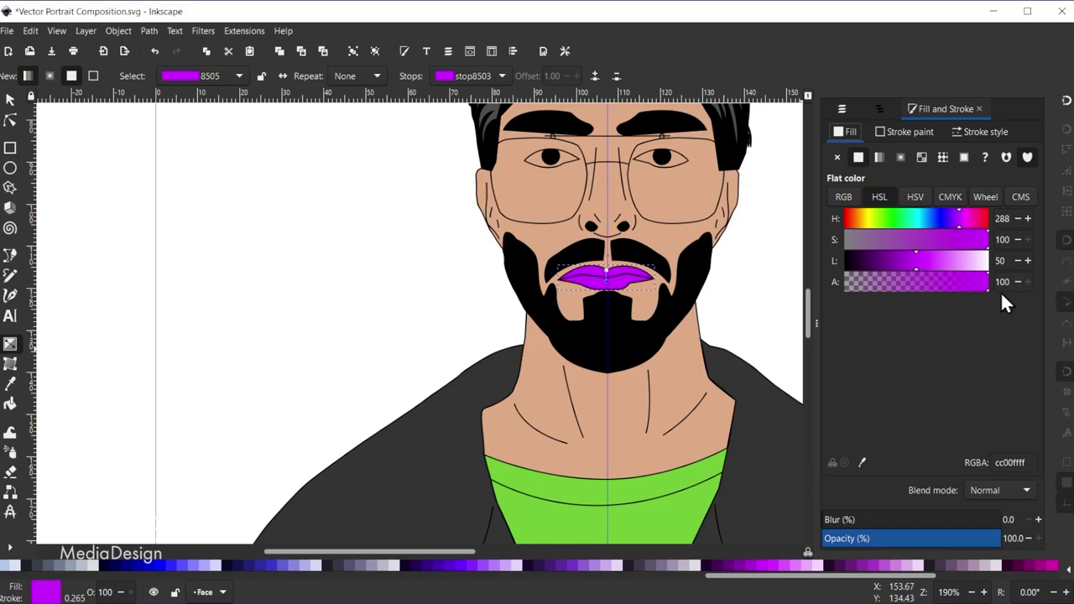
Colour the lips gradient's end stop #AA0088 and its start stop #800066
left_click_drag(896, 577, 932, 578)
left_click(823, 568)
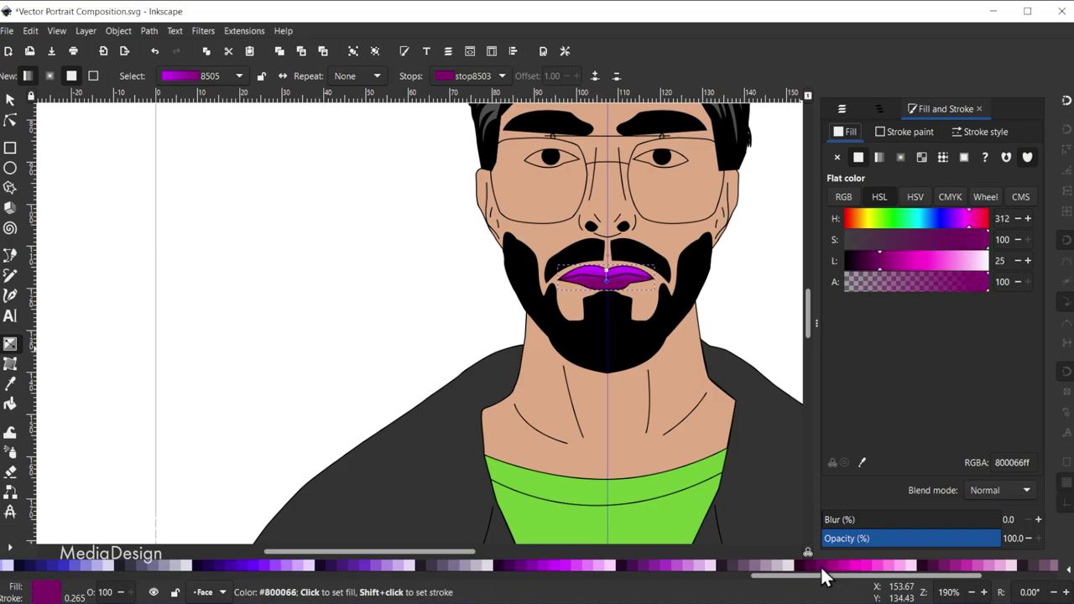
left_click(833, 570)
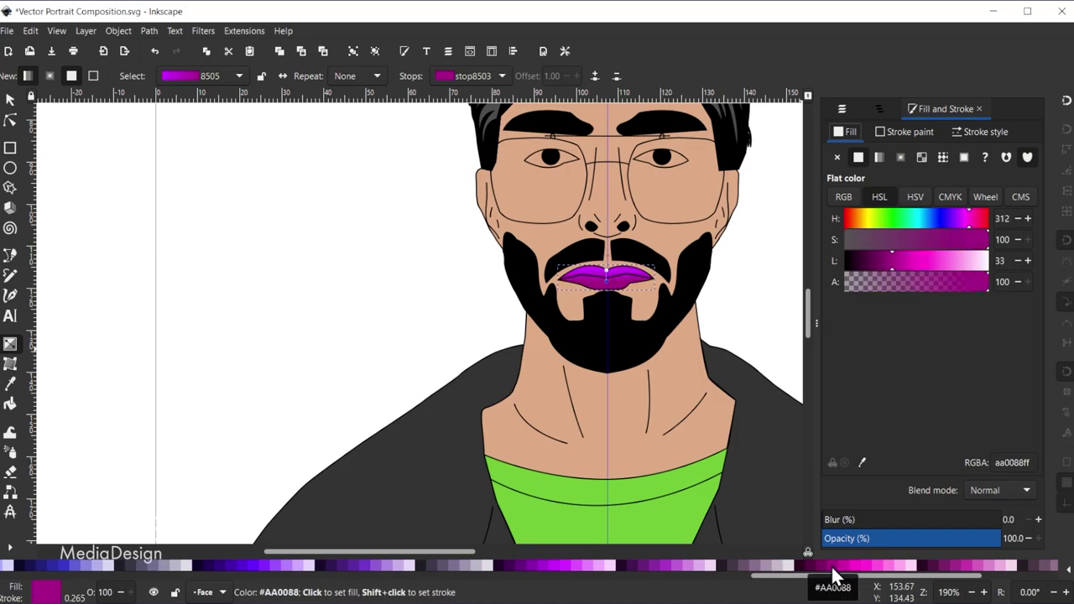
left_click(609, 277)
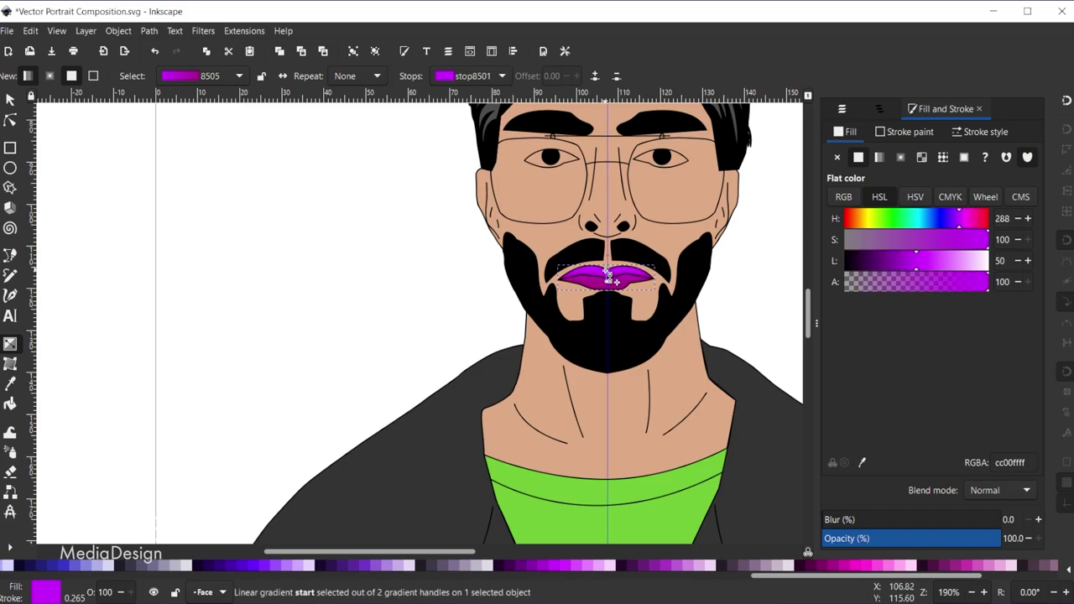
left_click(839, 575)
left_click(834, 569)
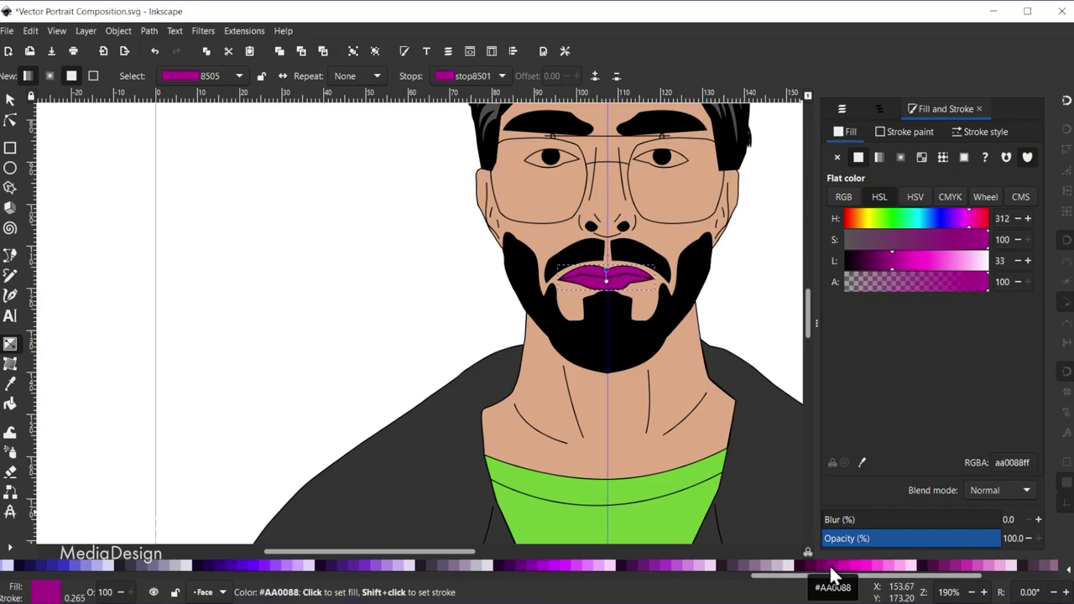
left_click(827, 574)
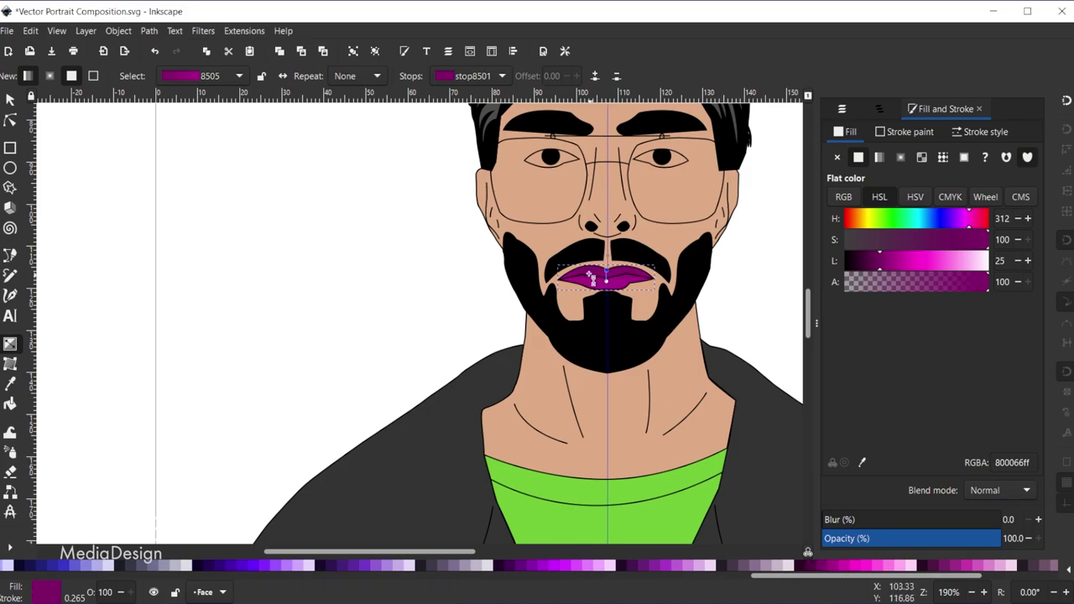
Reposition the lips gradient's start and end handles vertically to tighten the colour transition around the mouth line
scroll(592, 277, "up", 3)
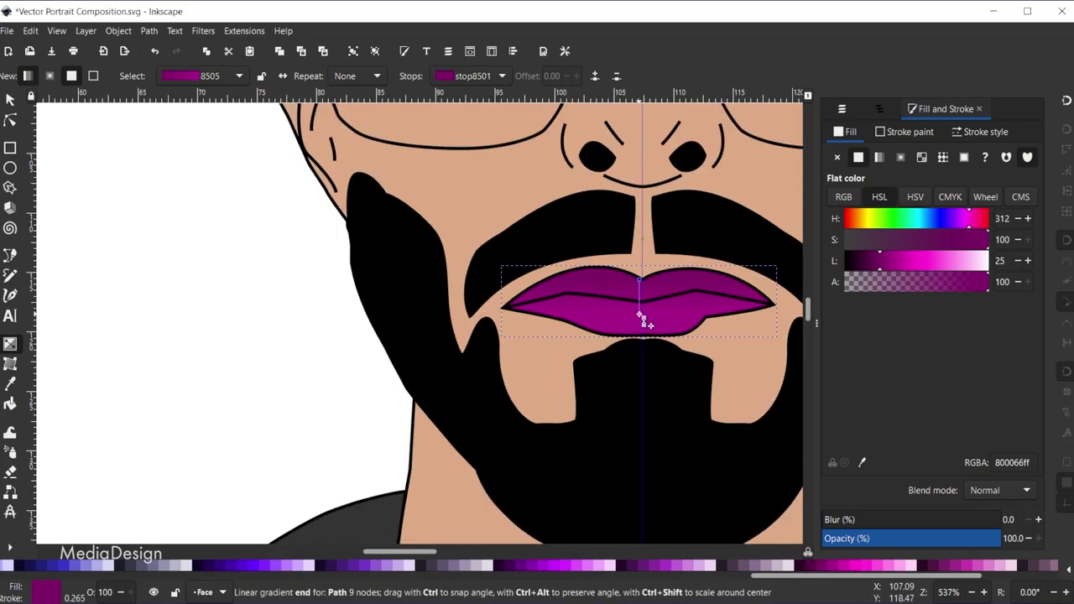
left_click(641, 281)
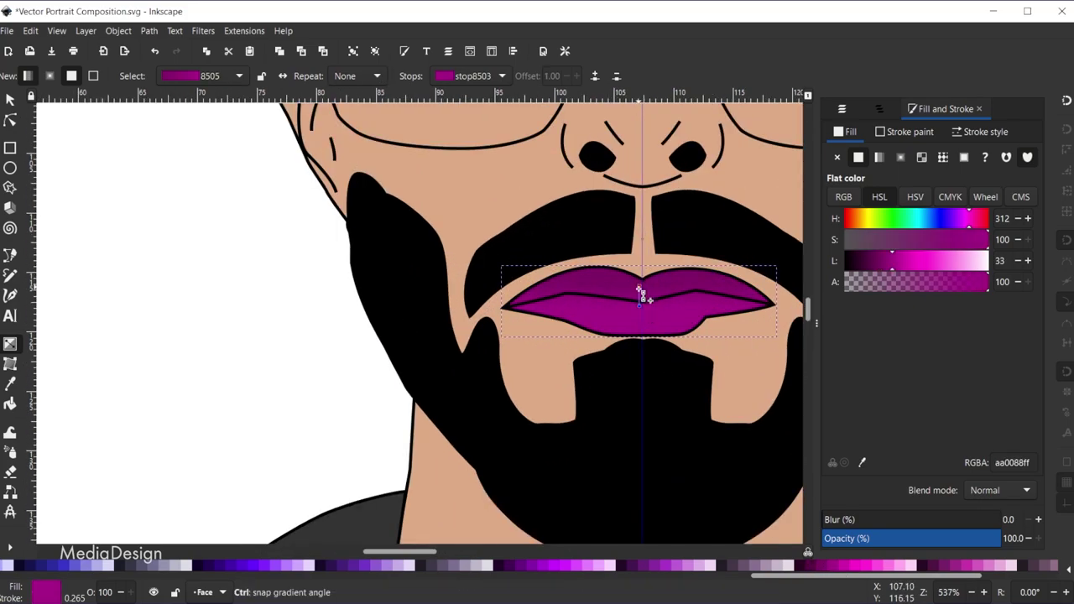
left_click(640, 302)
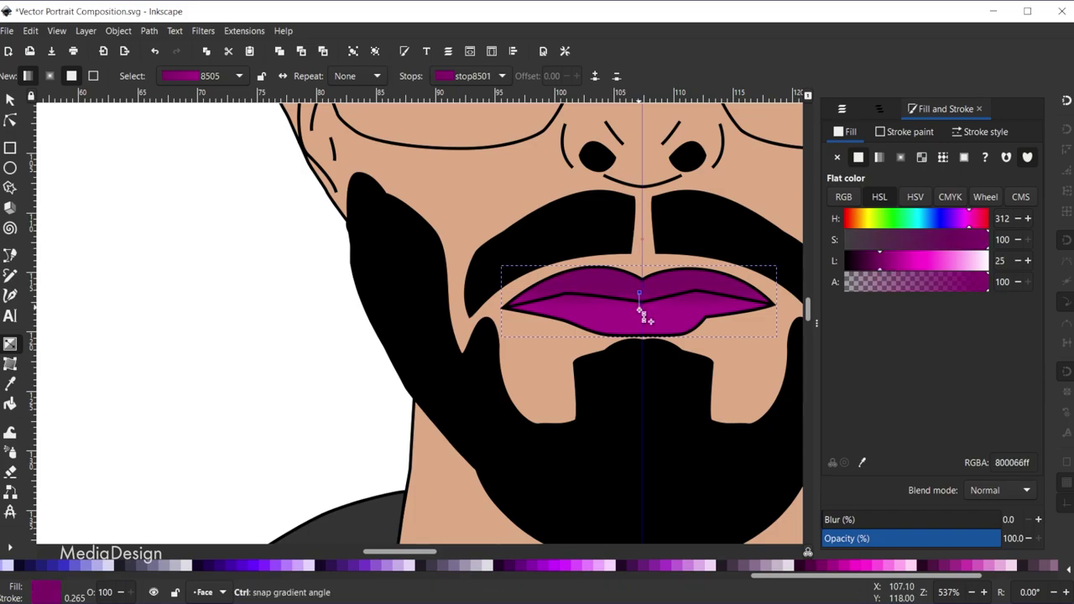
left_click(640, 295)
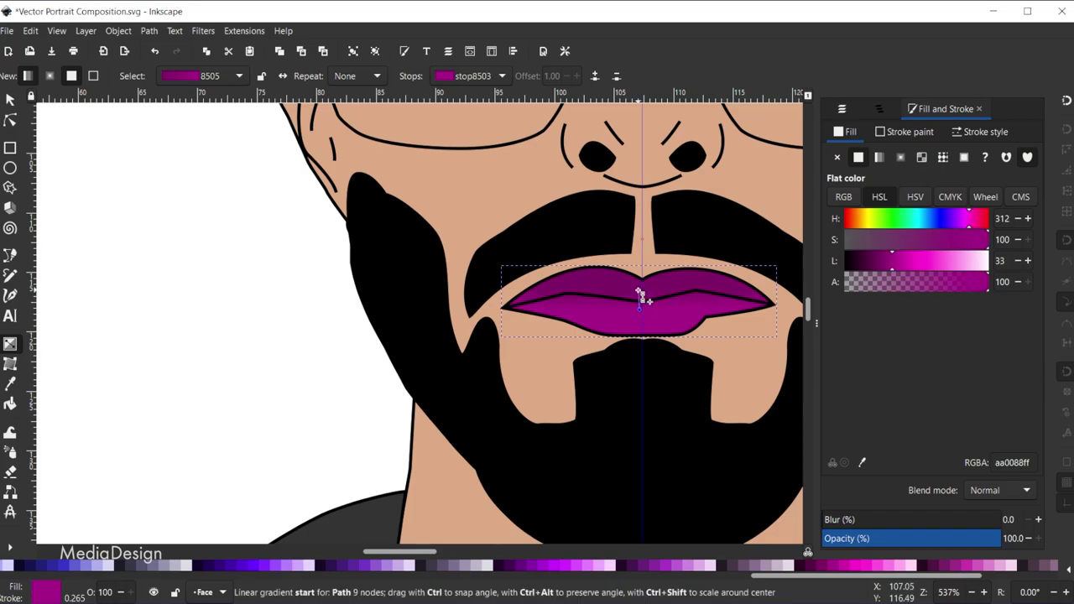
key("ctrl")
left_click(640, 302)
scroll(704, 307, "down", 4)
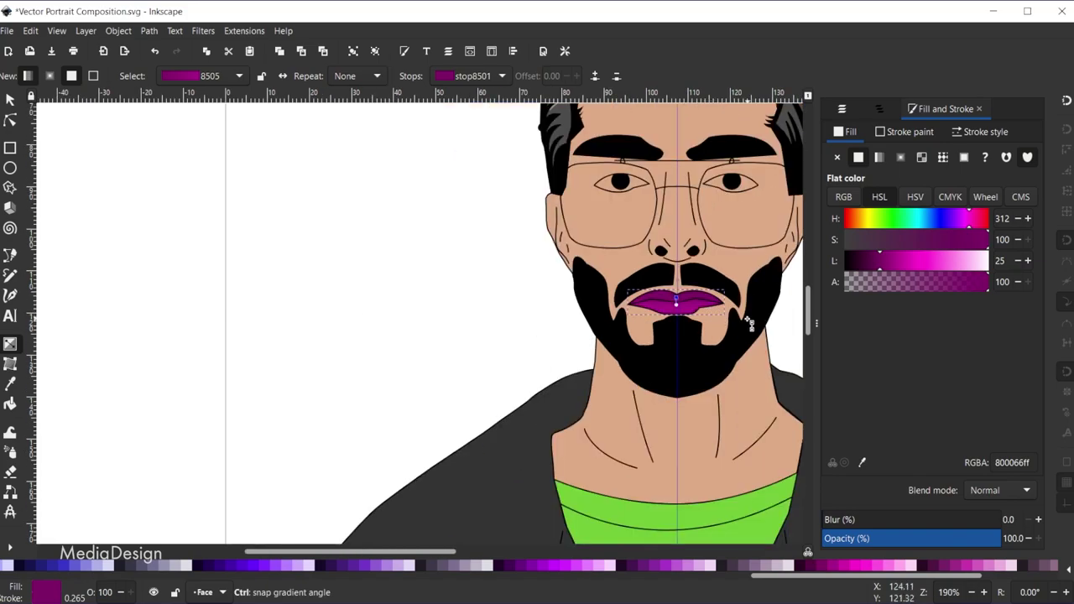
Apply a diagonal linear gradient to the neck shape, rising towards the chin, and set its end stop's alpha to 100
left_click_drag(451, 554, 522, 550)
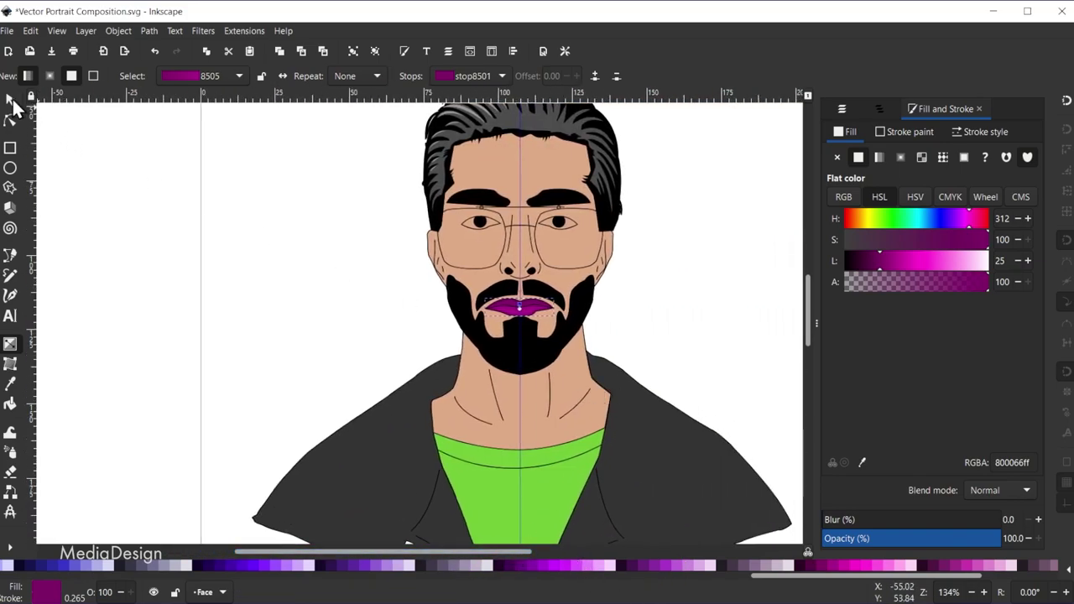
left_click(10, 100)
left_click(470, 388)
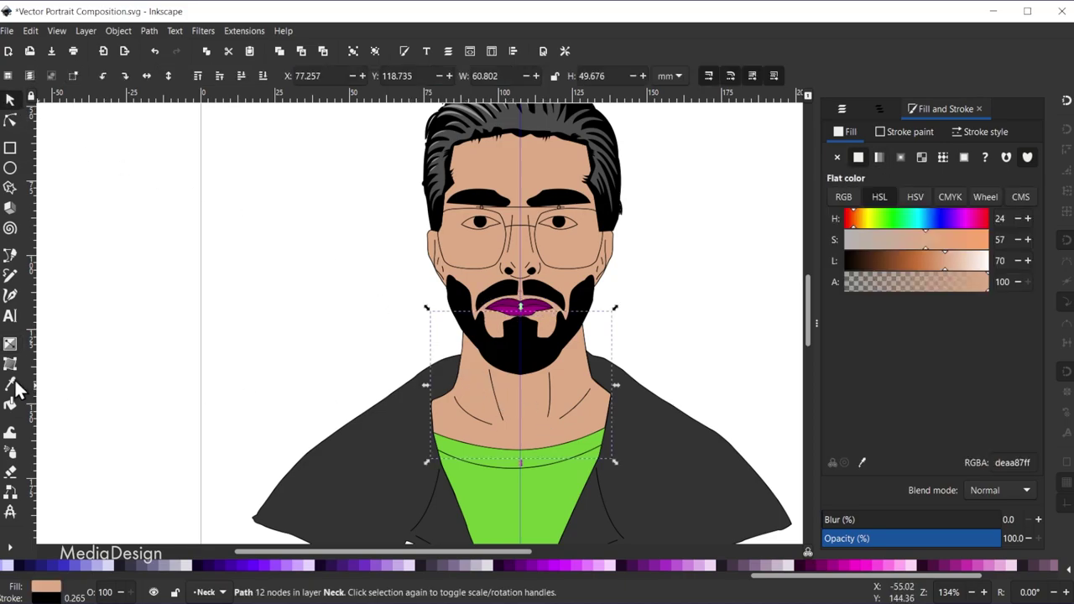
left_click(10, 343)
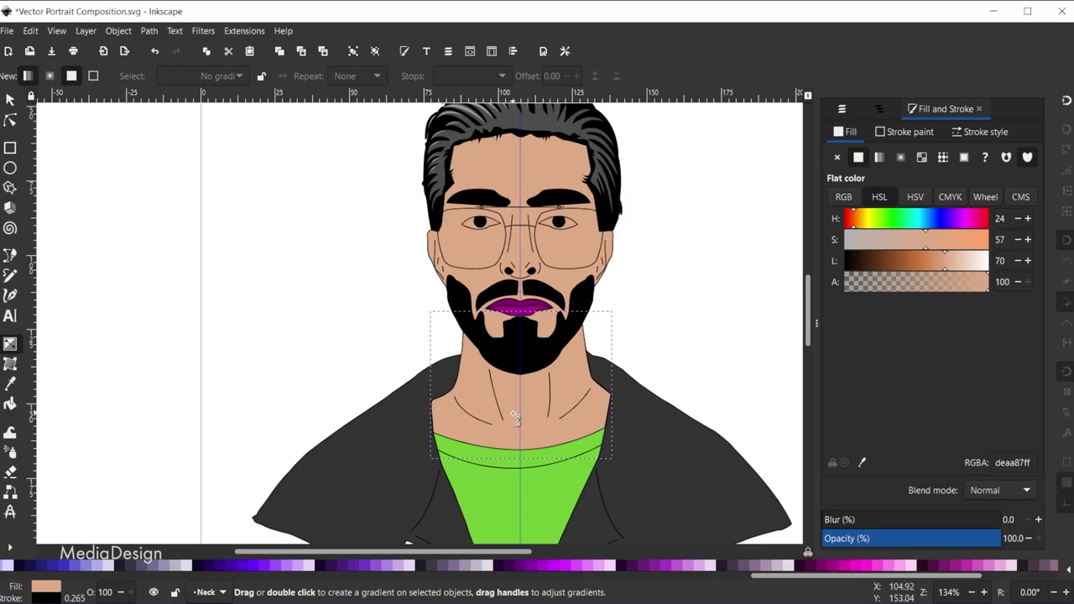
left_click_drag(484, 424, 533, 385)
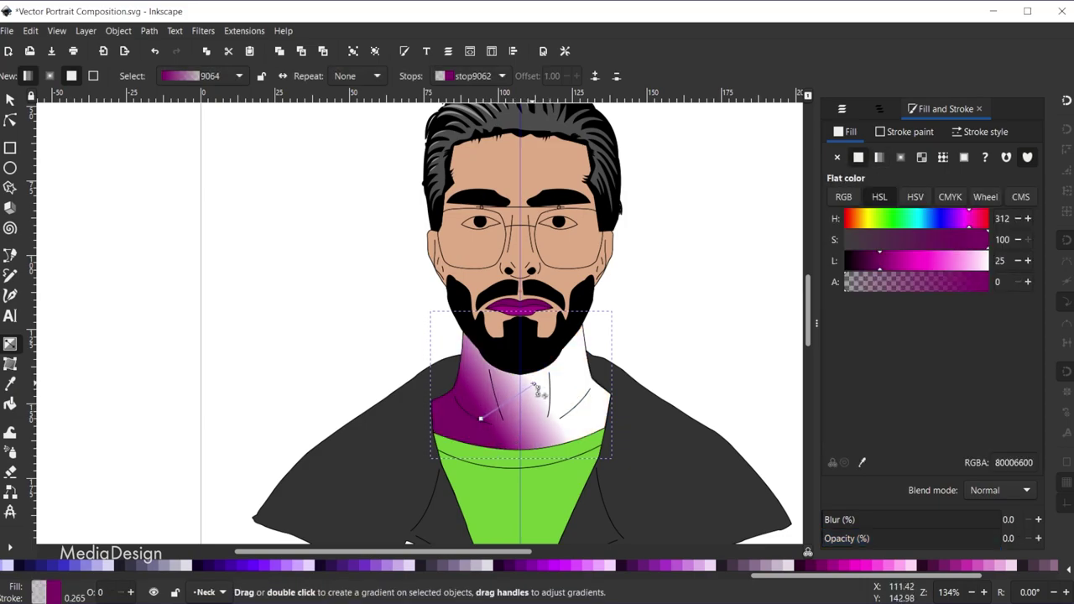
left_click_drag(907, 285, 1034, 283)
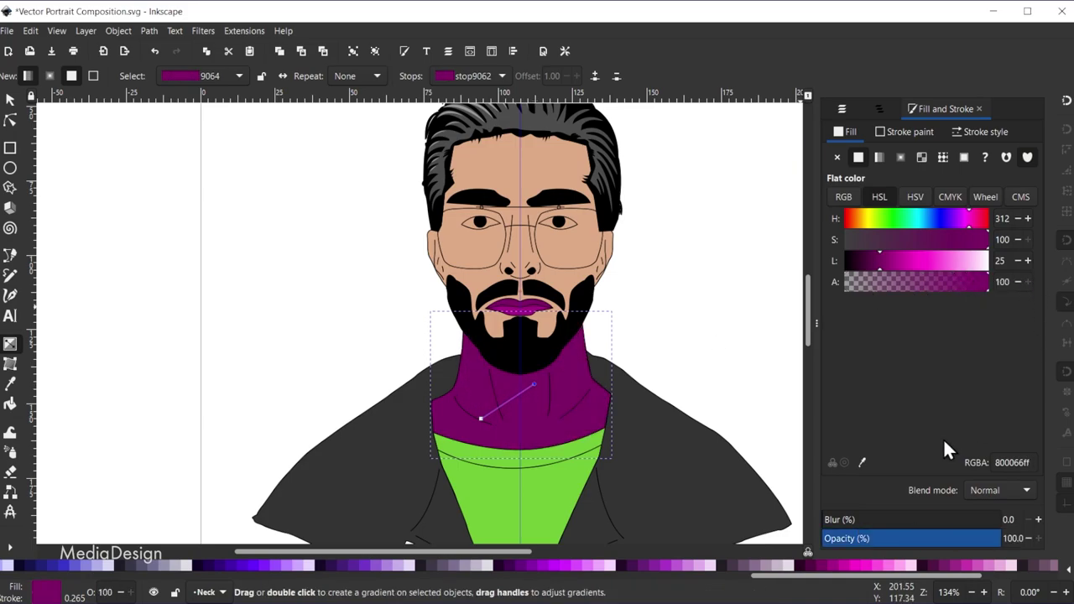
Colour the neck gradient's end stop #D38D5F and its start stop #C87137, and move the end handle slightly outwards
left_click_drag(781, 578, 88, 600)
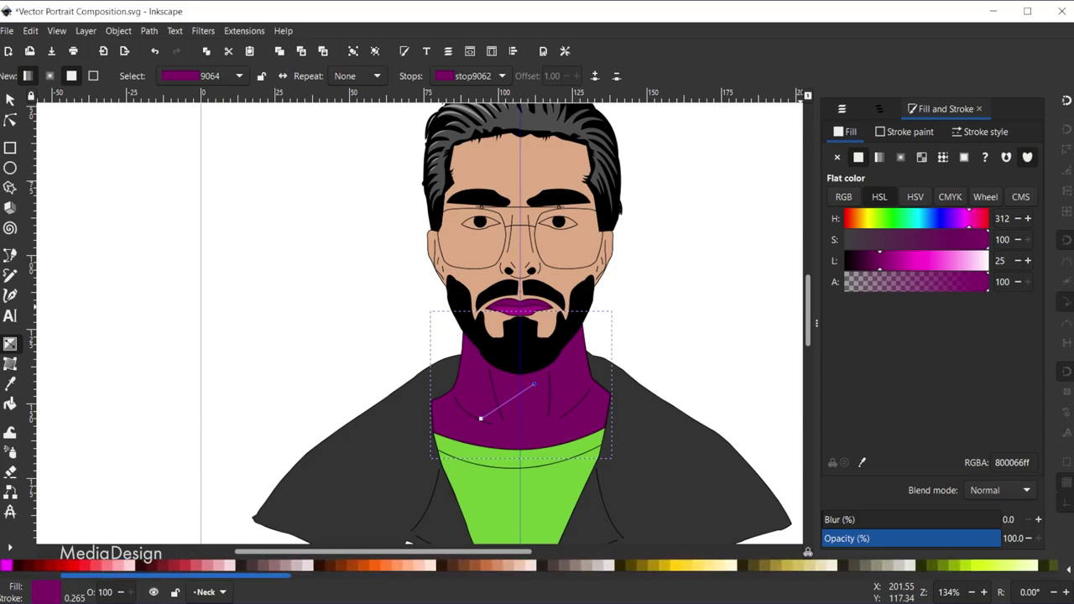
left_click(497, 568)
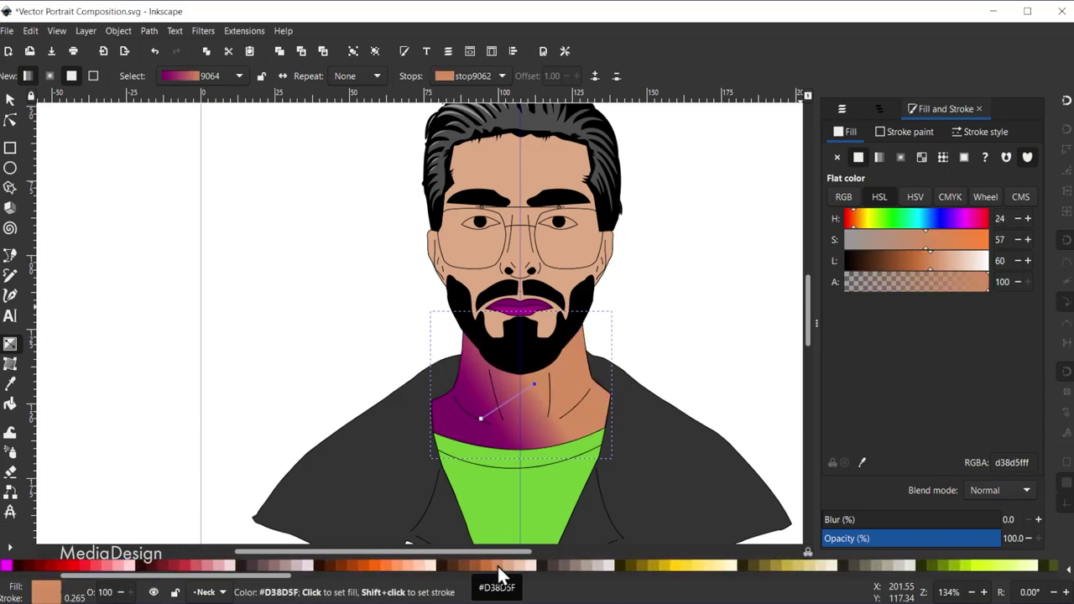
left_click(480, 418)
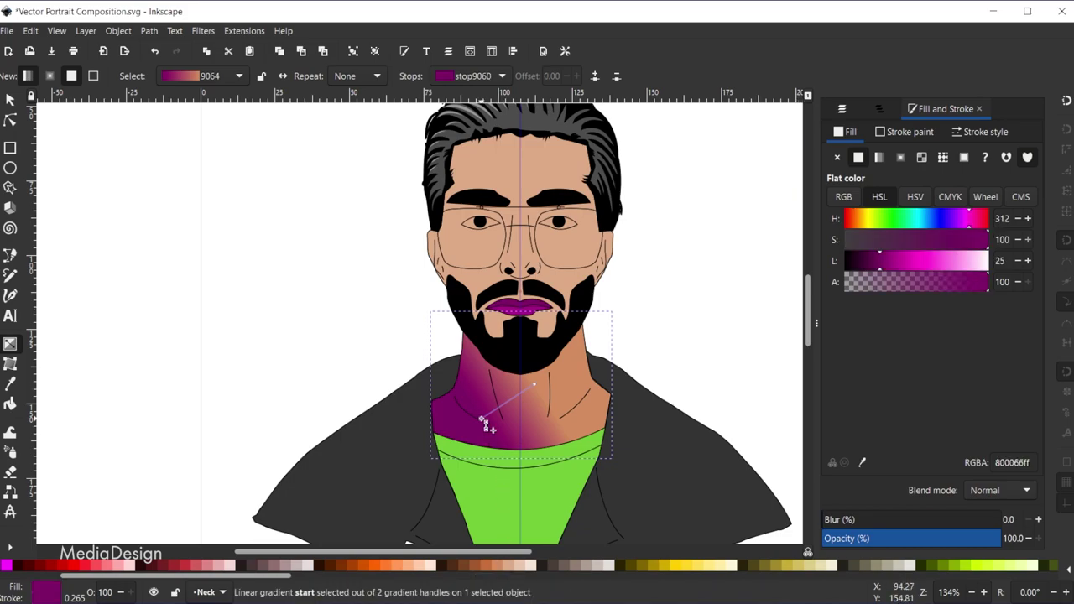
left_click(474, 568)
left_click(490, 568)
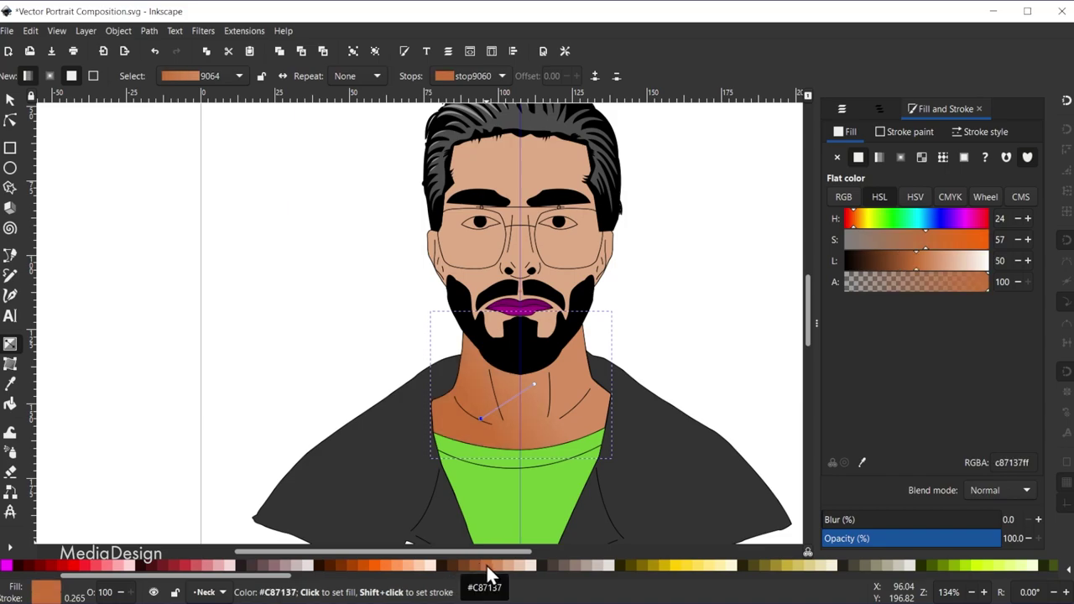
left_click(547, 391)
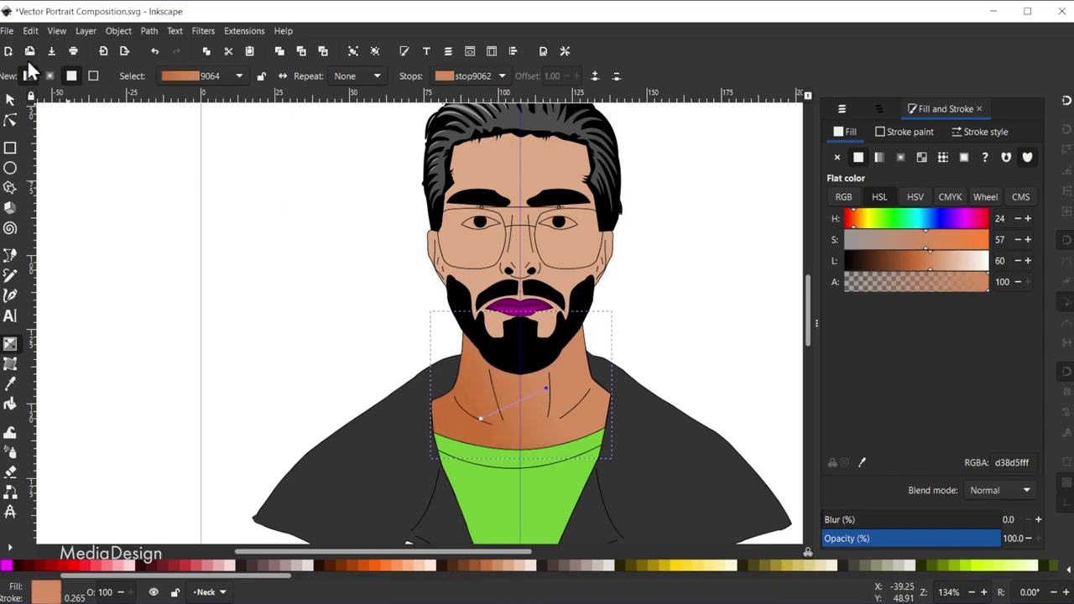
Add a linear gradient to the face shape from forehead to cheek and convert it to a radial gradient
left_click(9, 100)
left_click(547, 154)
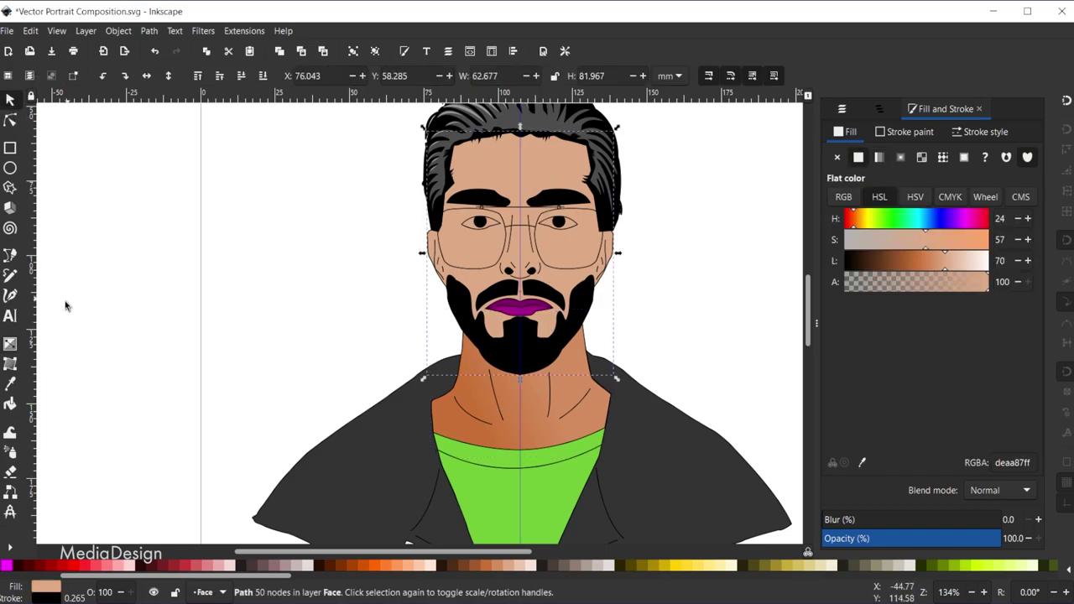
left_click(10, 343)
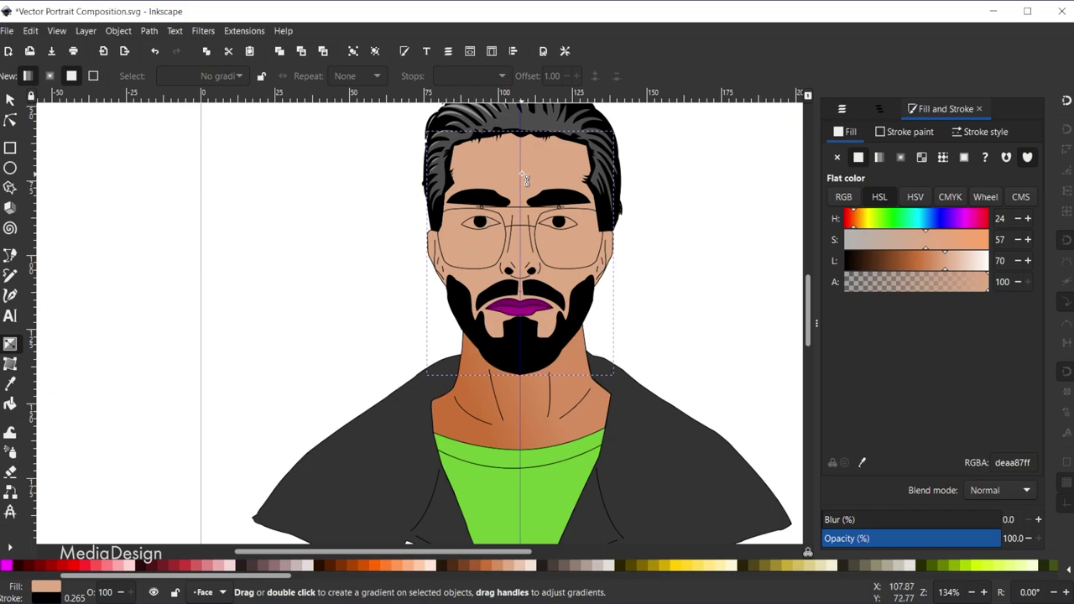
left_click_drag(520, 165, 460, 236)
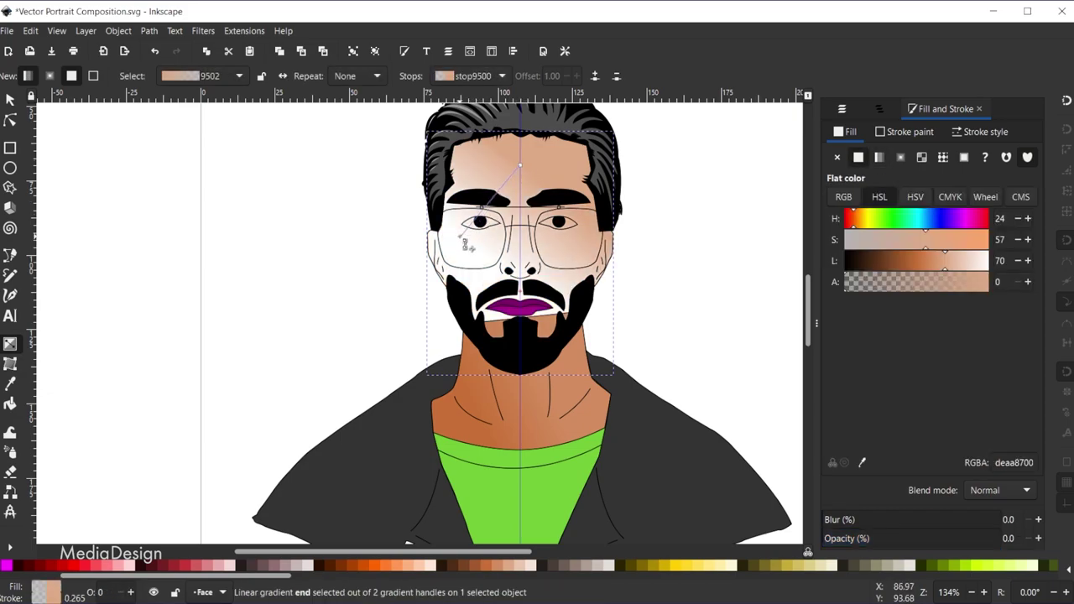
left_click(48, 73)
left_click(900, 157)
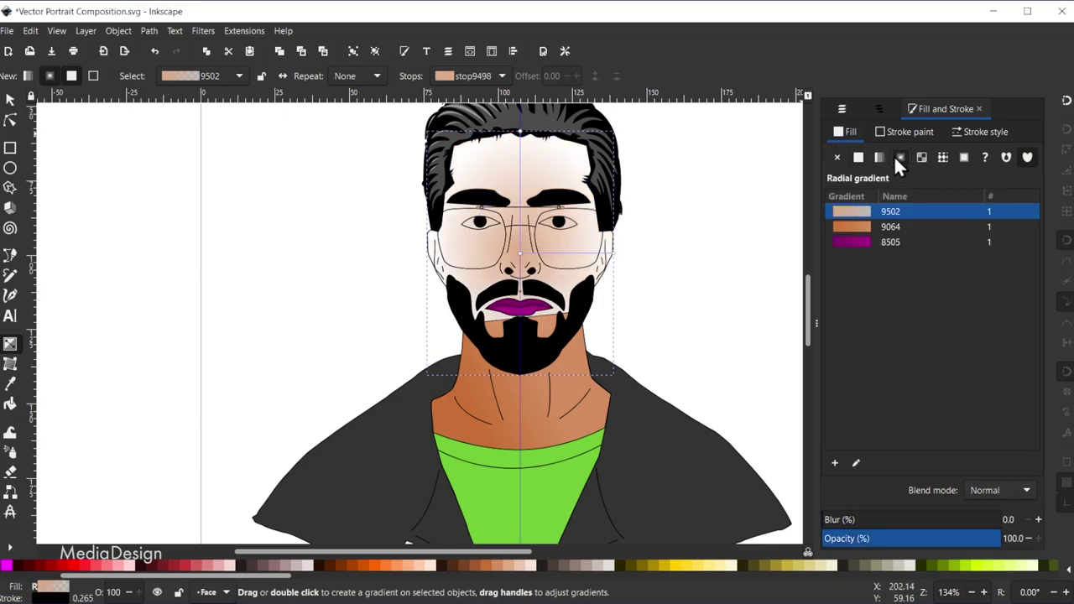
Centre the face's radial gradient on the forehead and stretch its radius handle down to the left cheek
left_click_drag(517, 164, 640, 176)
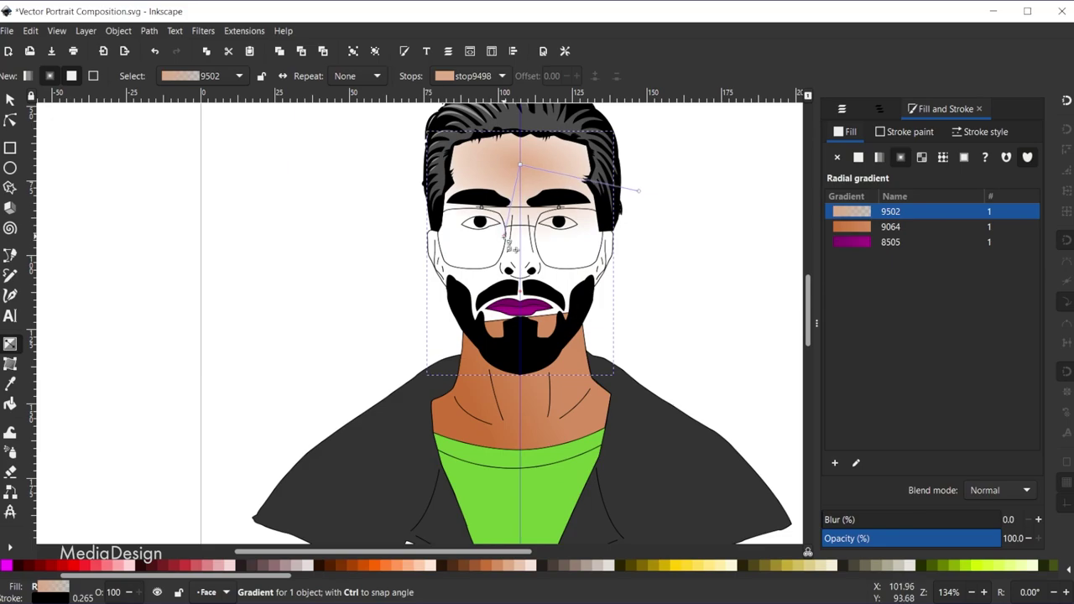
left_click(521, 165)
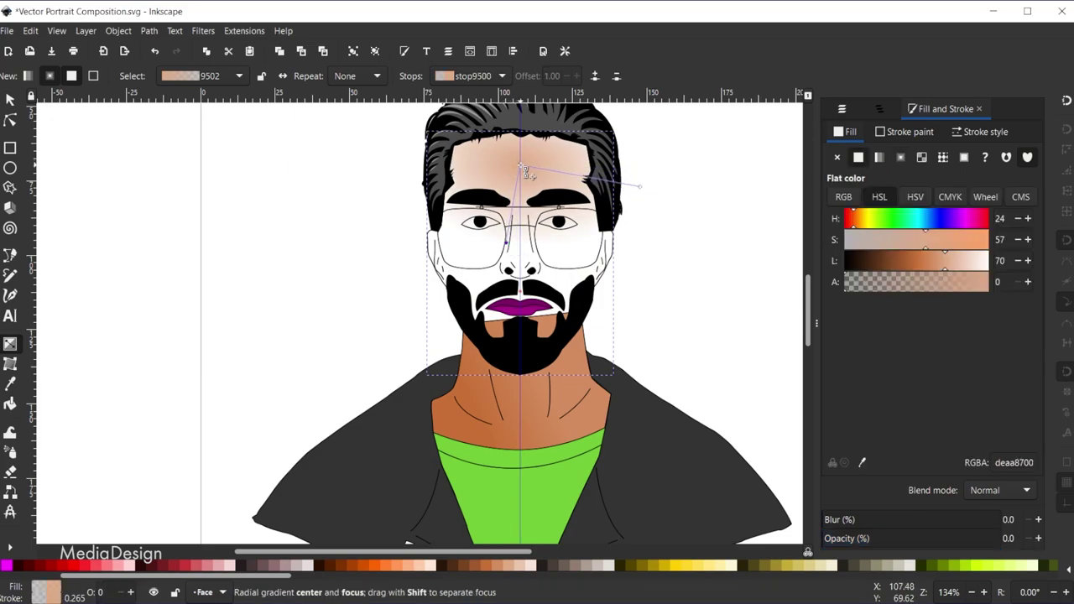
left_click(507, 240)
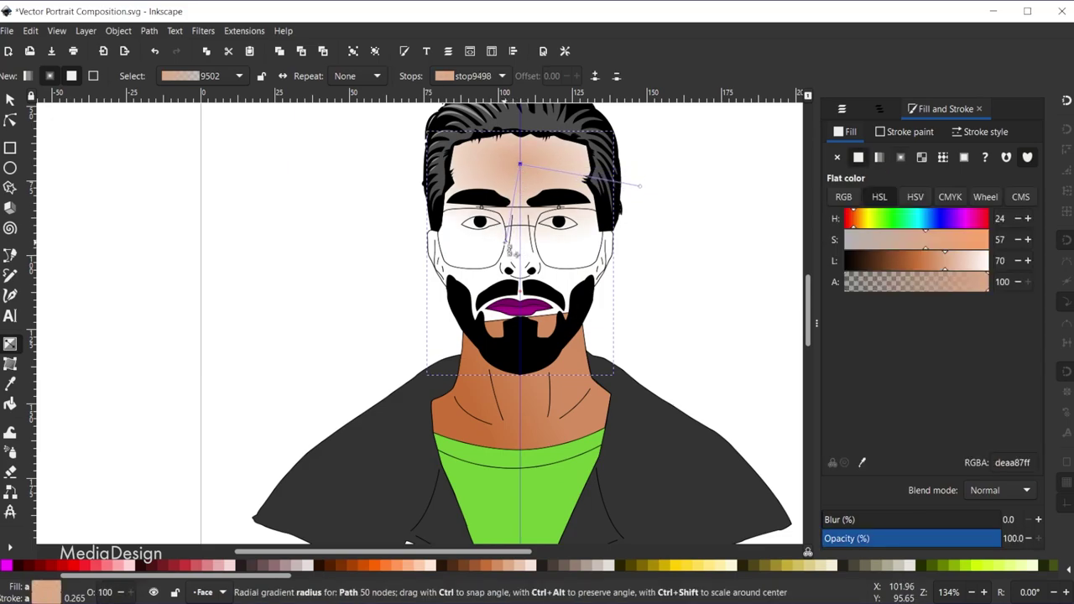
left_click_drag(507, 240, 475, 263)
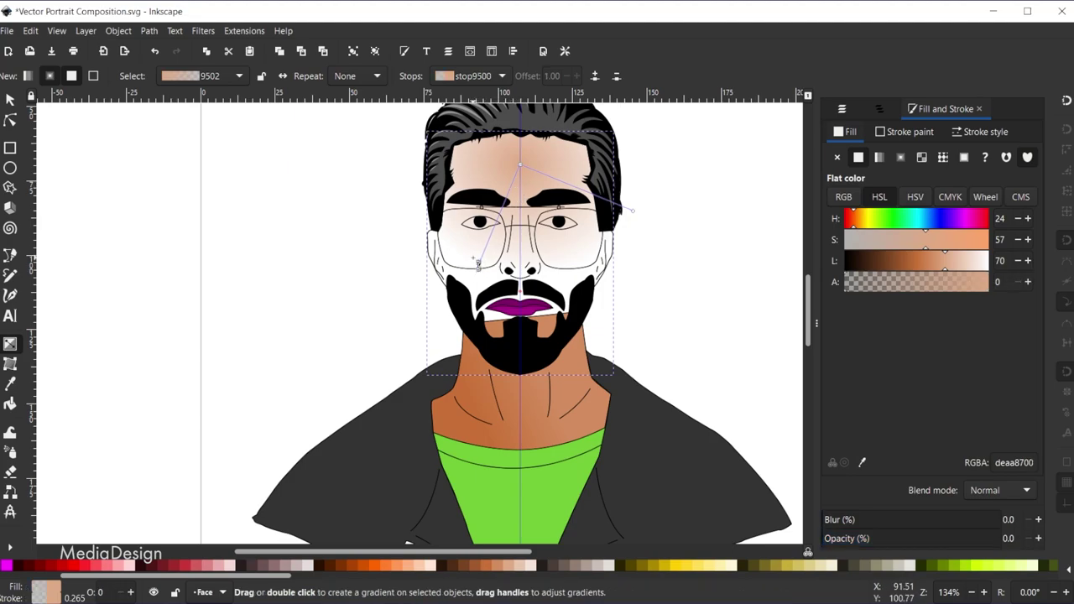
Colour the face gradient's outer stop #D38D5F and its centre stop a skin tone one shade lighter than #DEAA87
left_click(475, 563)
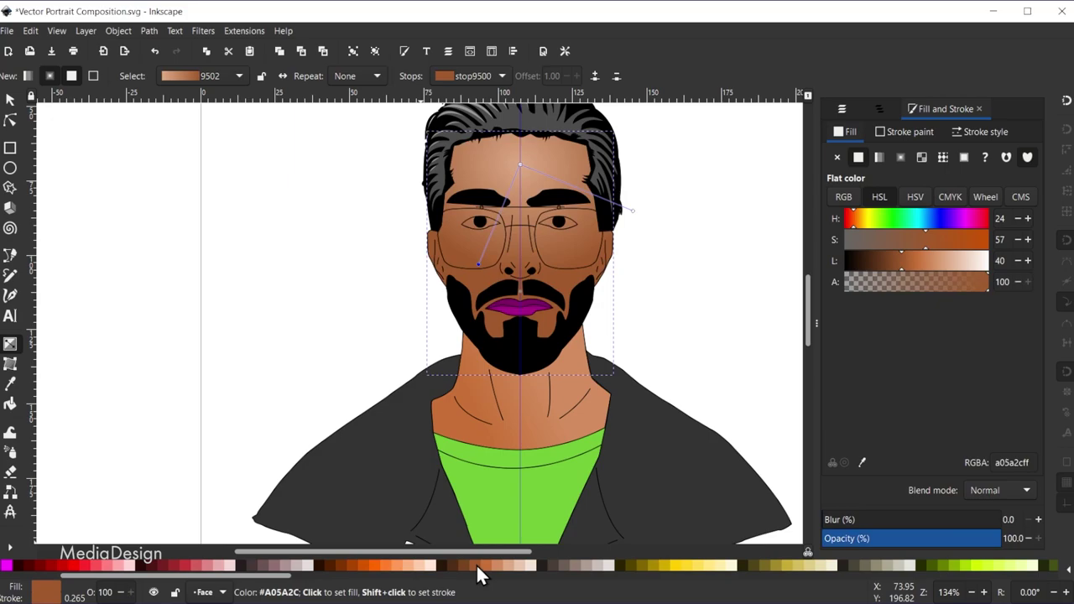
left_click(483, 563)
left_click(495, 563)
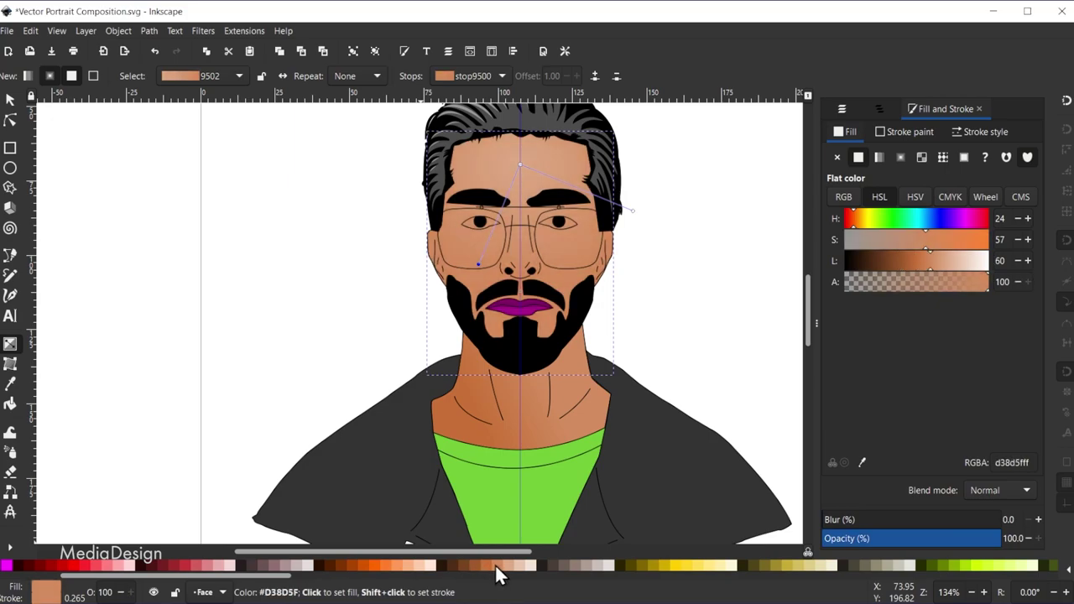
left_click(522, 167)
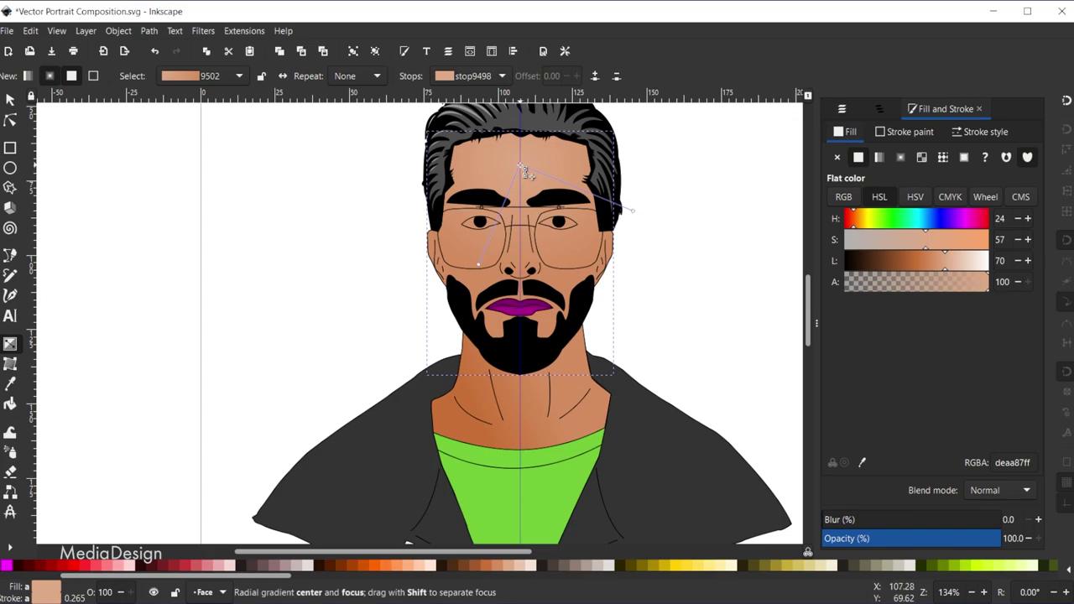
left_click(497, 562)
left_click(507, 563)
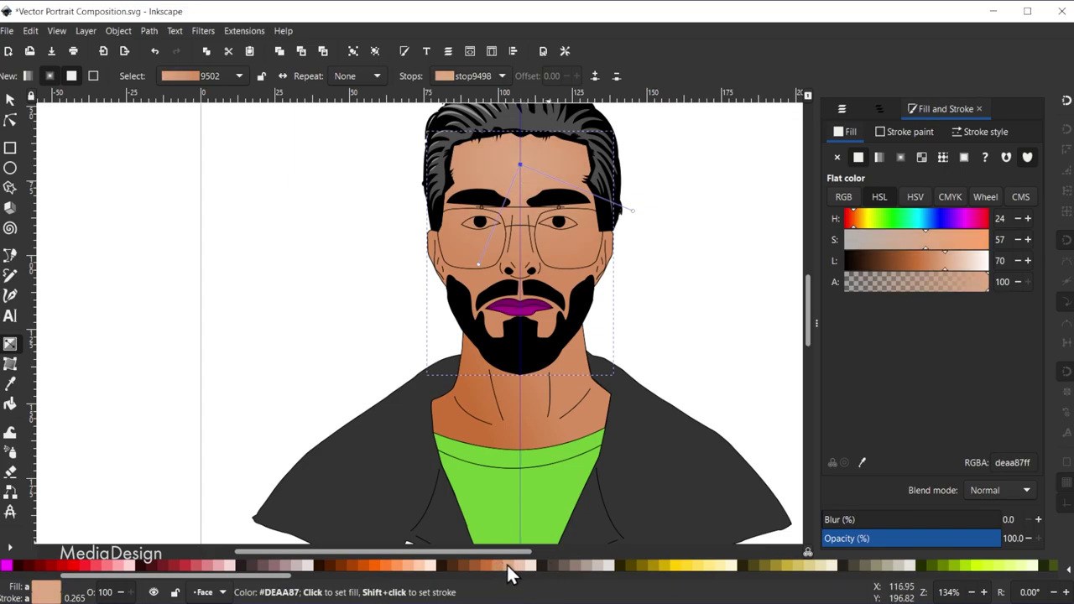
left_click(518, 565)
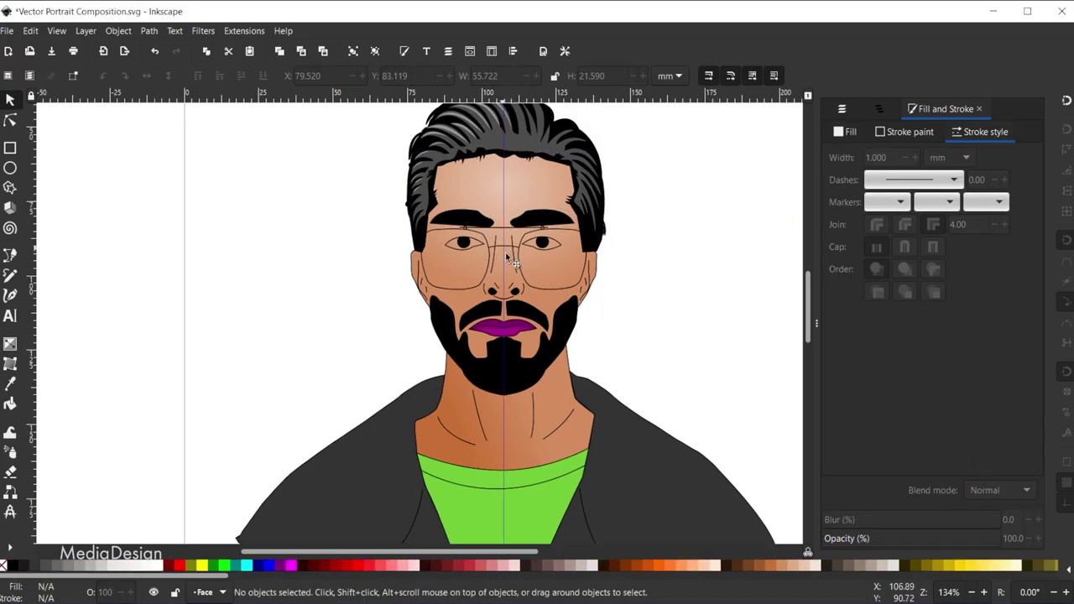
Give the eyeglasses group a yellow #FFCC00 stroke
scroll(516, 252, "up", 1, "ctrl")
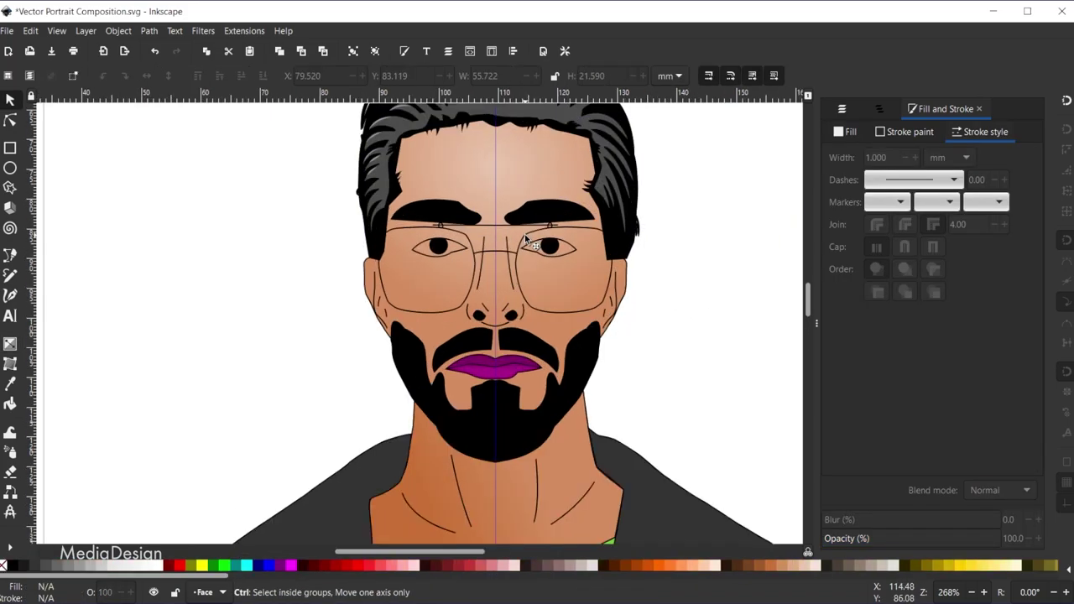
scroll(528, 261, "up", 1, "ctrl")
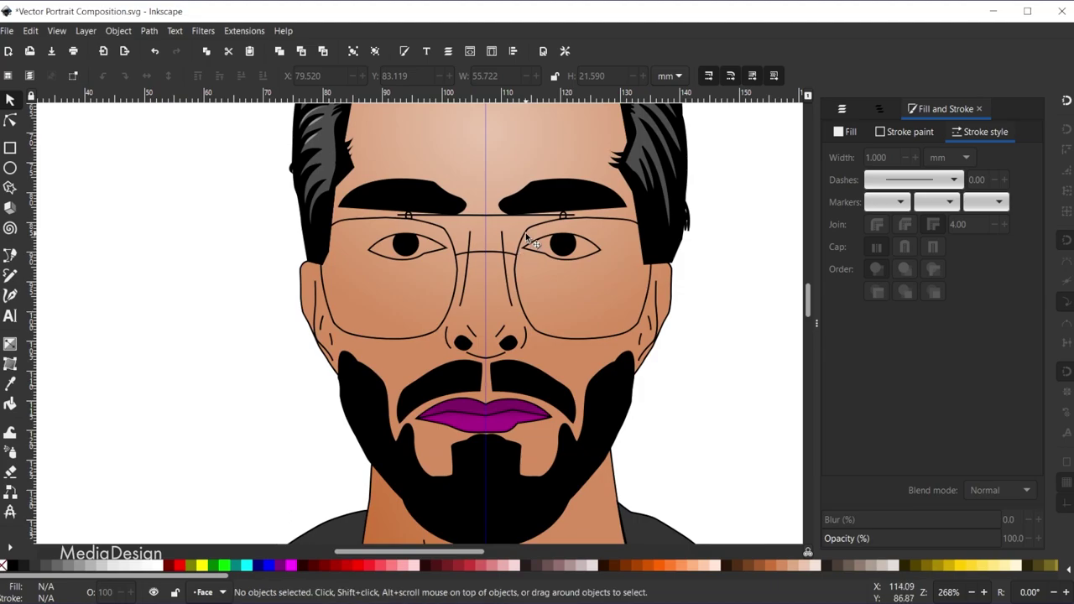
left_click(527, 238)
scroll(703, 349, "down", 2, "ctrl")
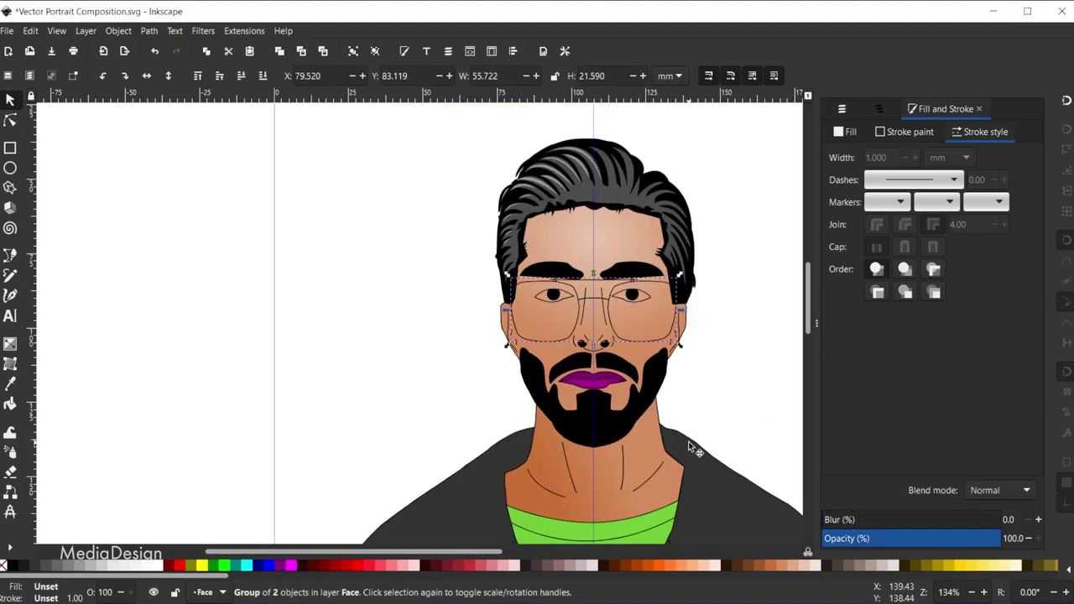
left_click(963, 568, "shift")
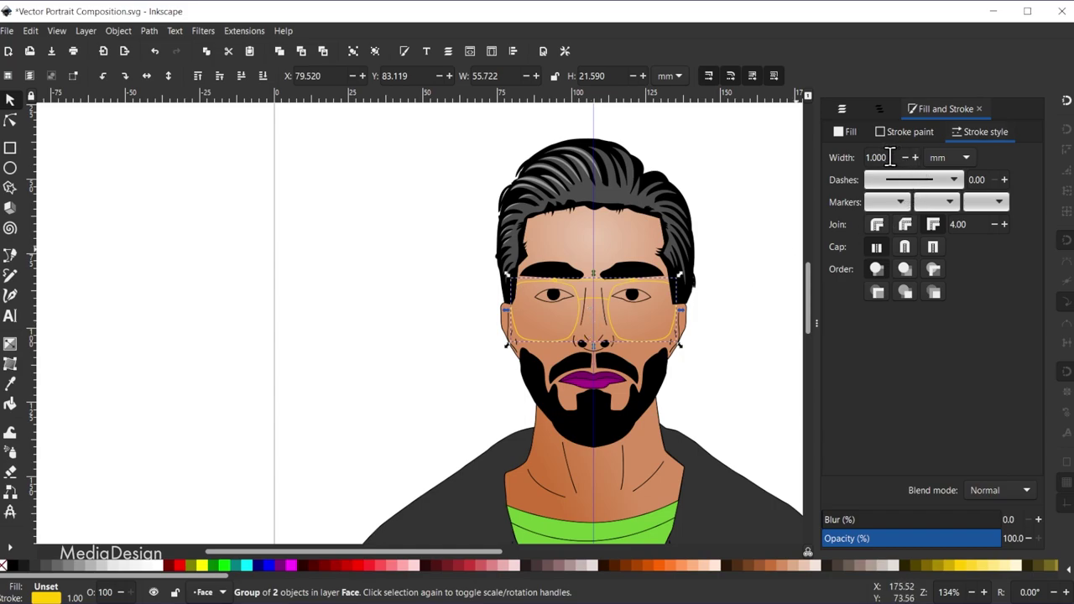
Set the eyeglasses group's stroke width to 2 px
left_click(948, 158)
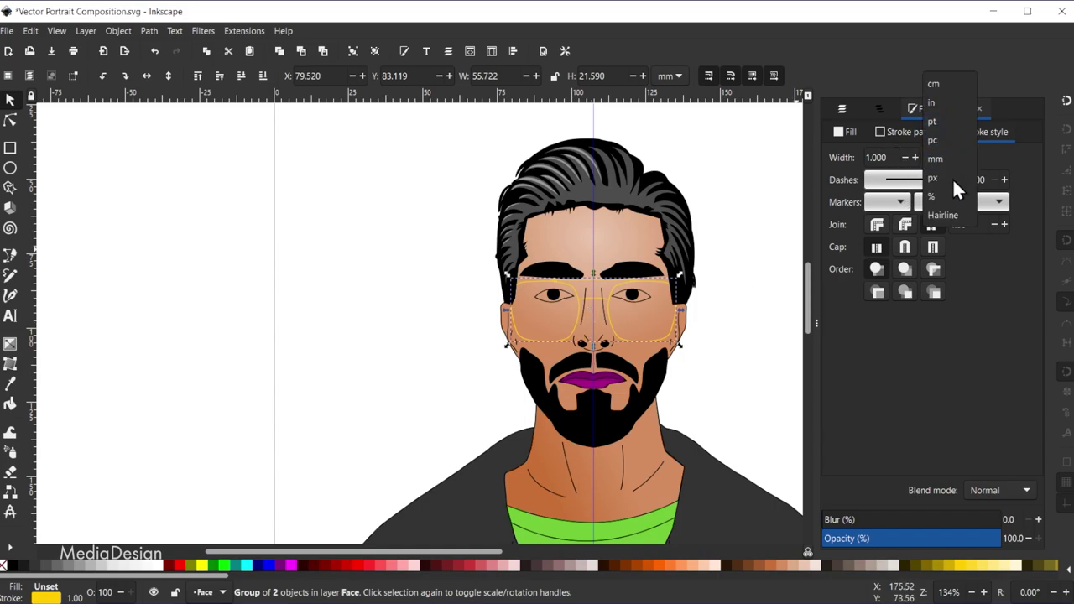
left_click(933, 177)
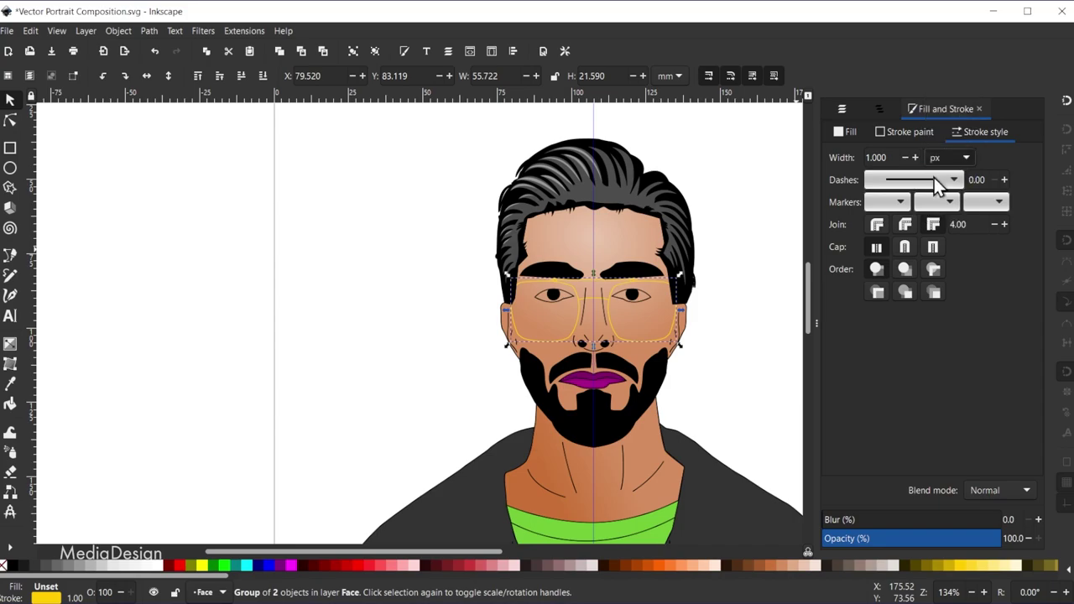
double_click(878, 158)
type("2")
key("Return")
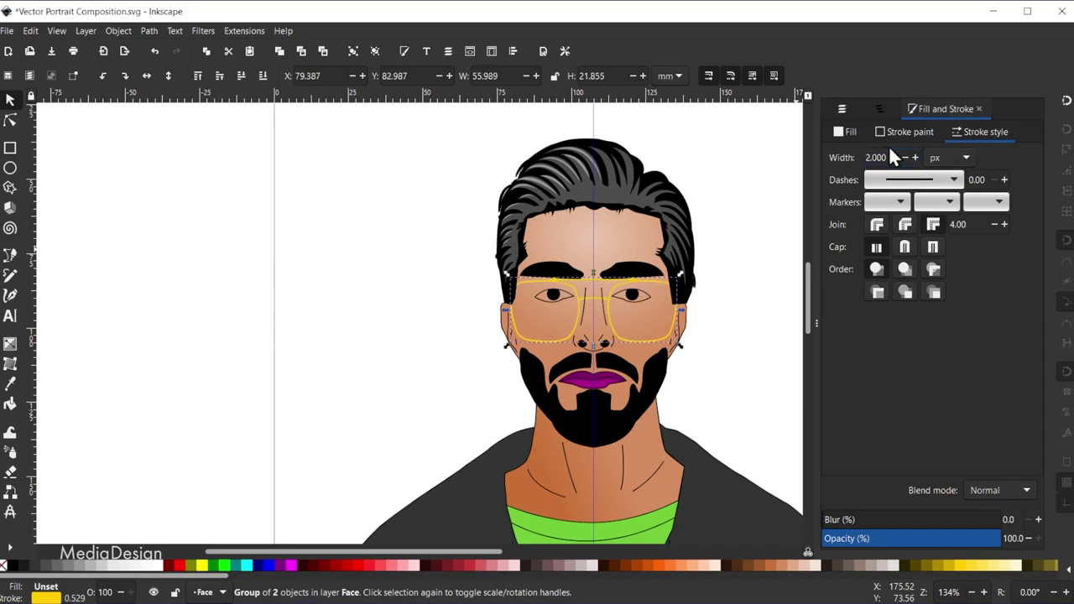
scroll(661, 304, "up", 3)
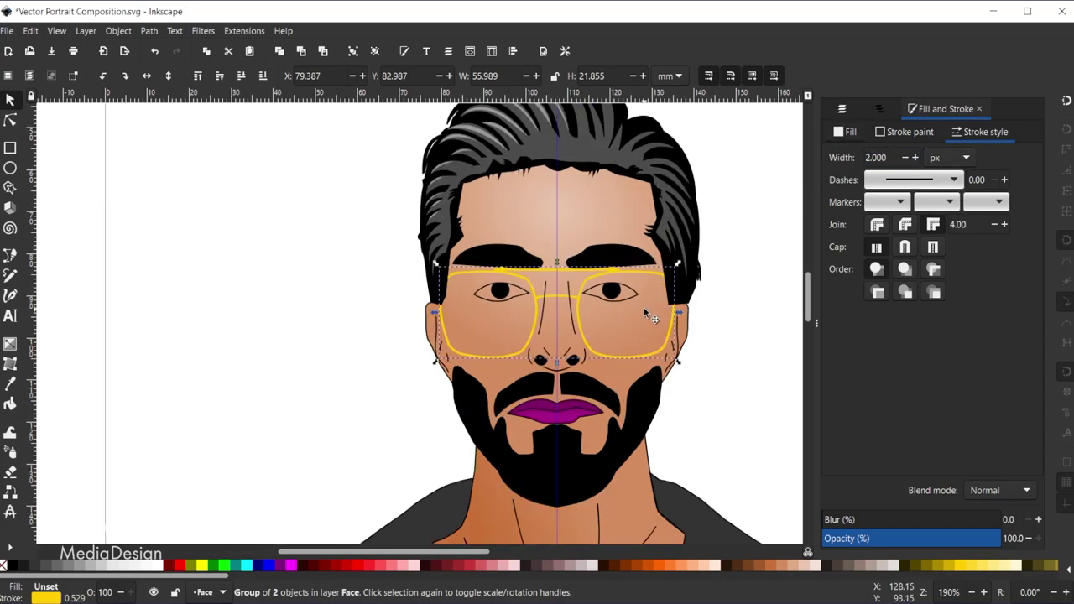
left_click(138, 243)
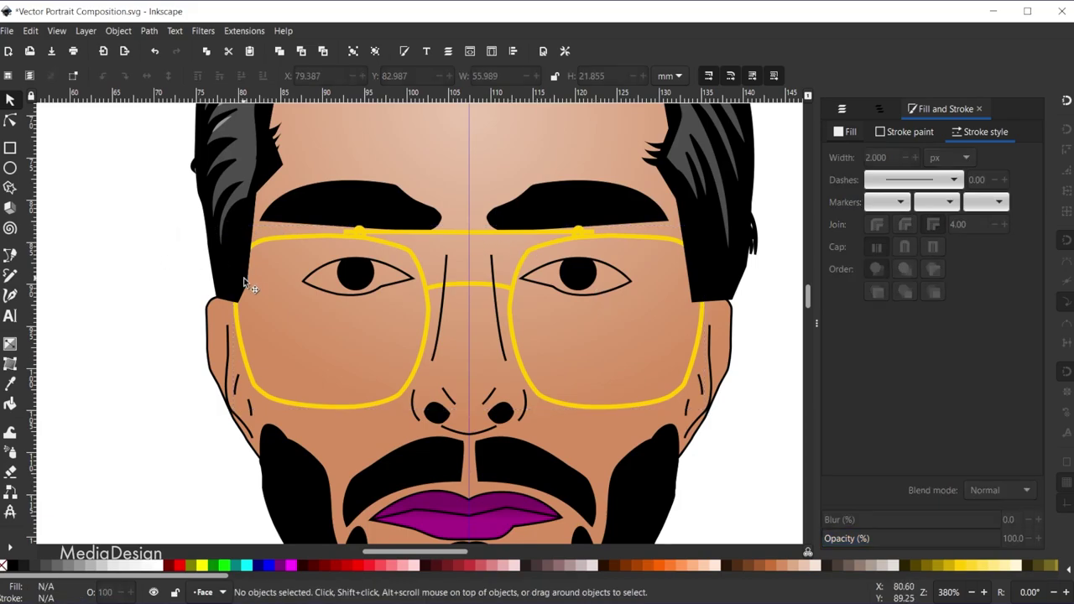
Remove the stroke from the small rounded piece on the left side of the glasses' top bar and fill it #FFCC00
scroll(381, 235, "up", 2)
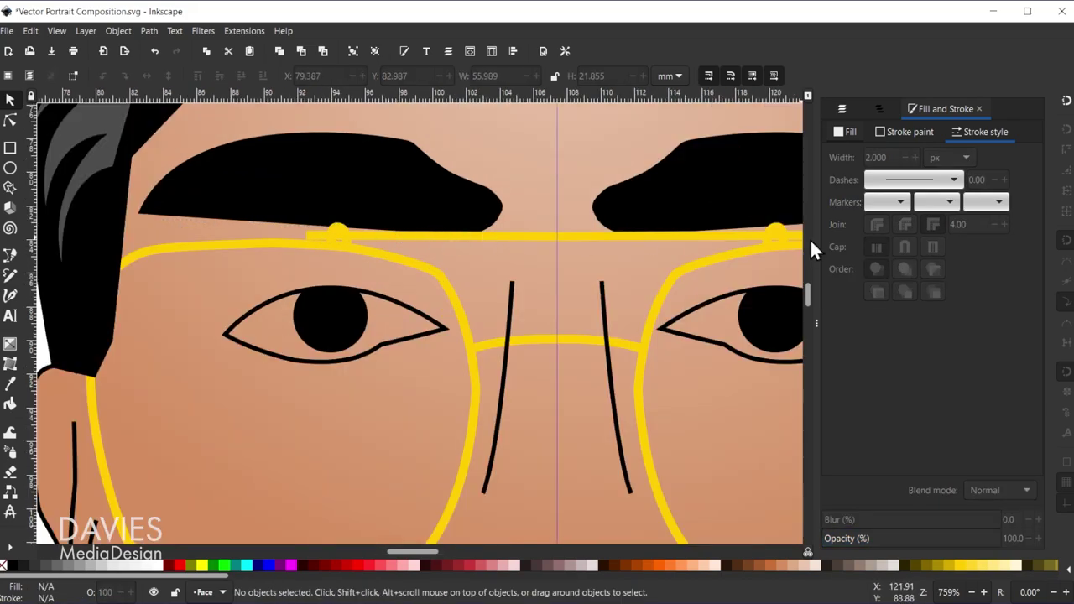
left_click(345, 240)
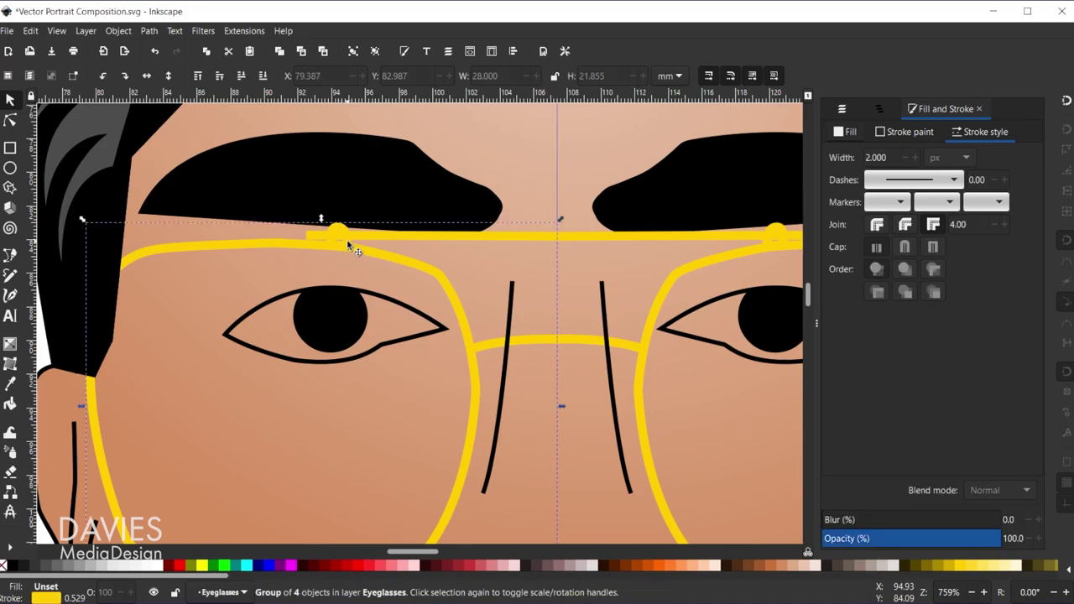
left_click(9, 123)
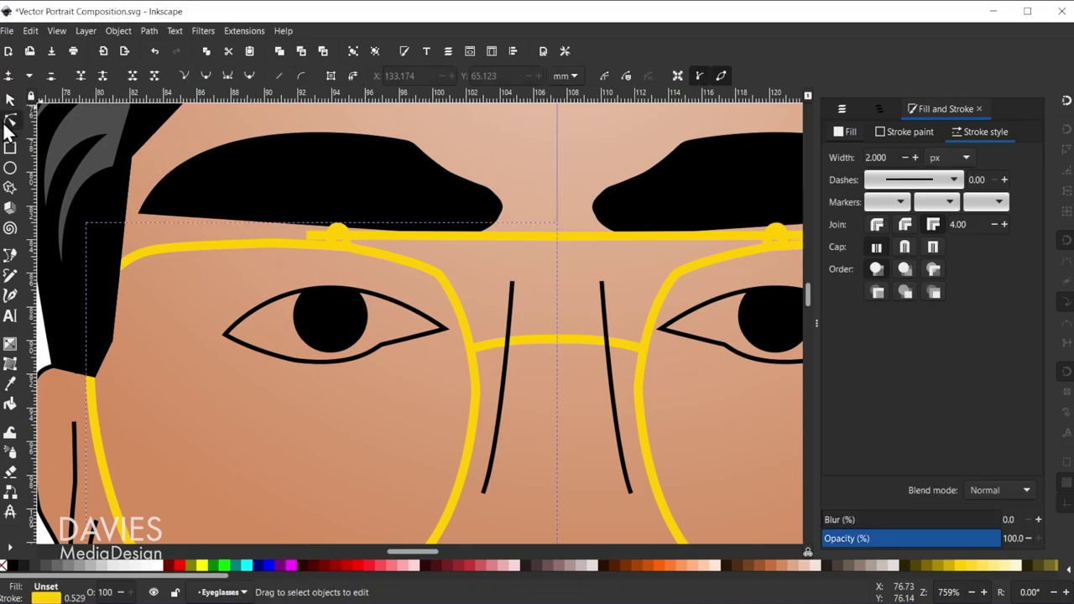
left_click(335, 232)
scroll(336, 232, "up", 3)
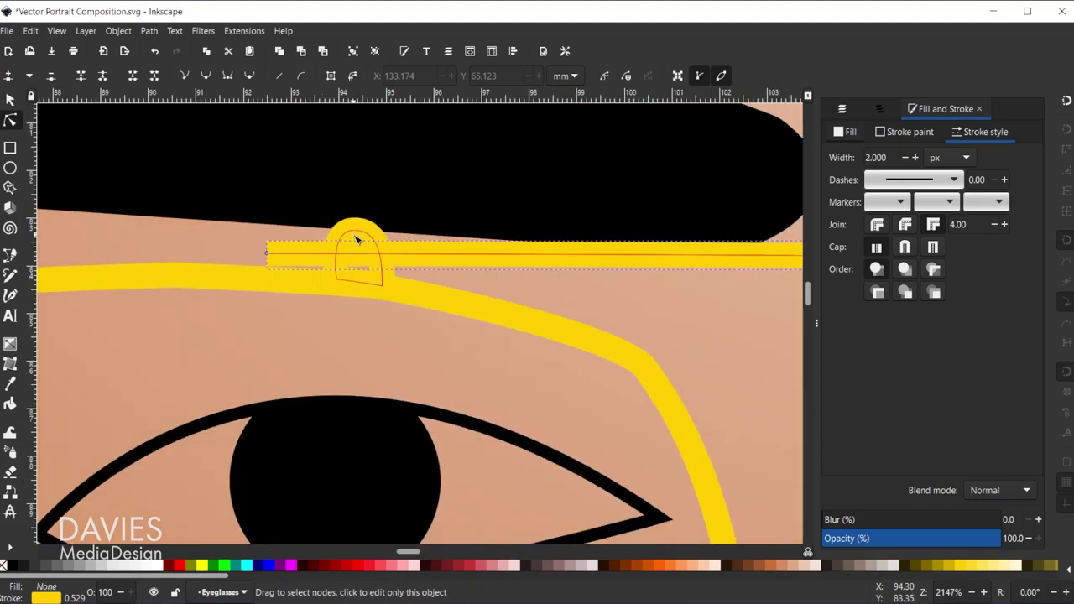
left_click(356, 239)
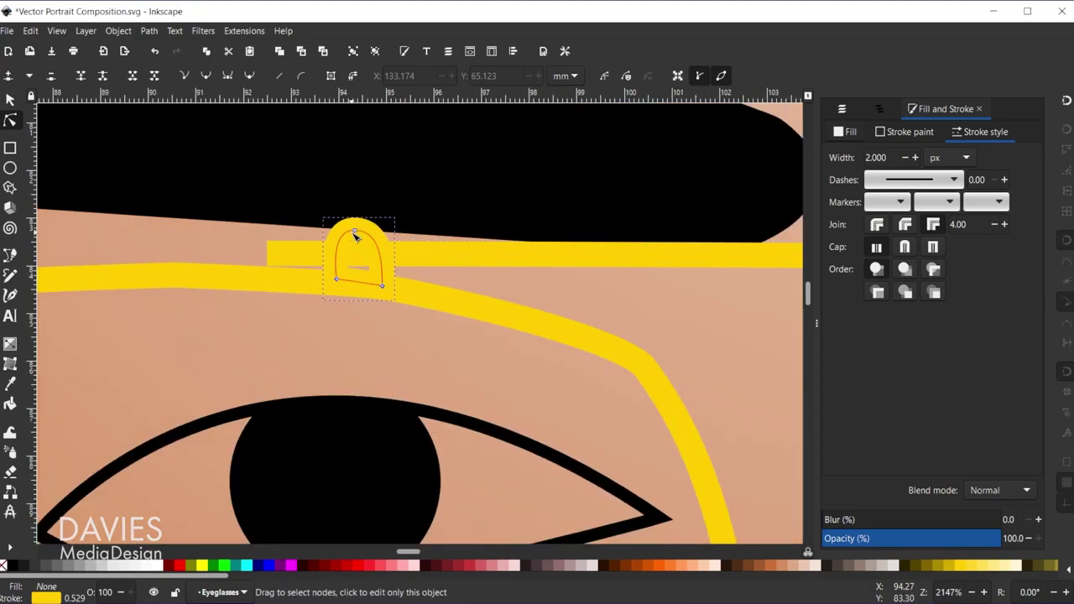
left_click(4, 566, "shift")
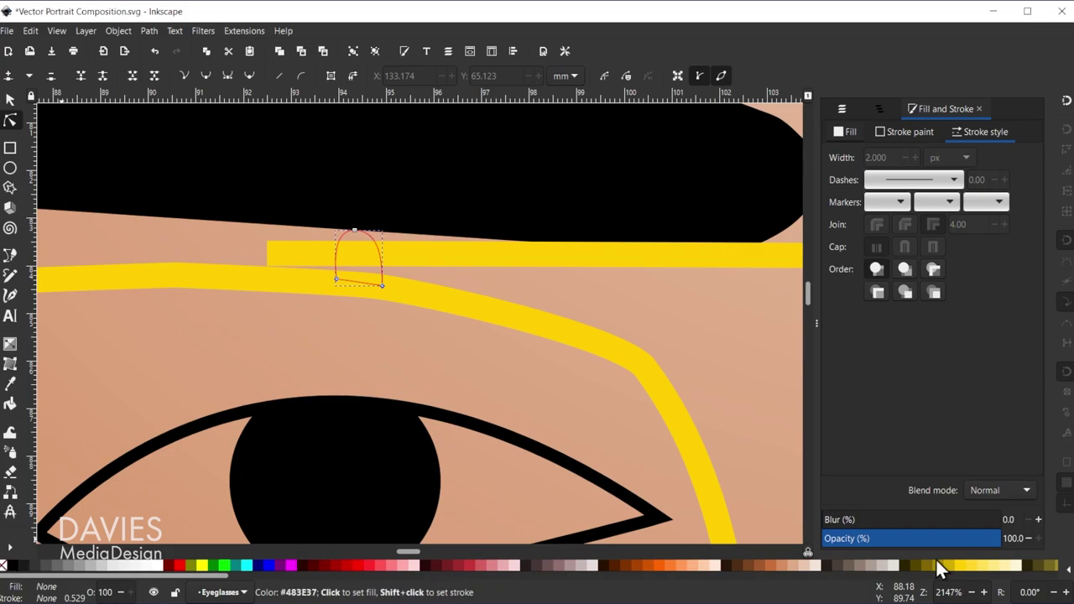
left_click(963, 567)
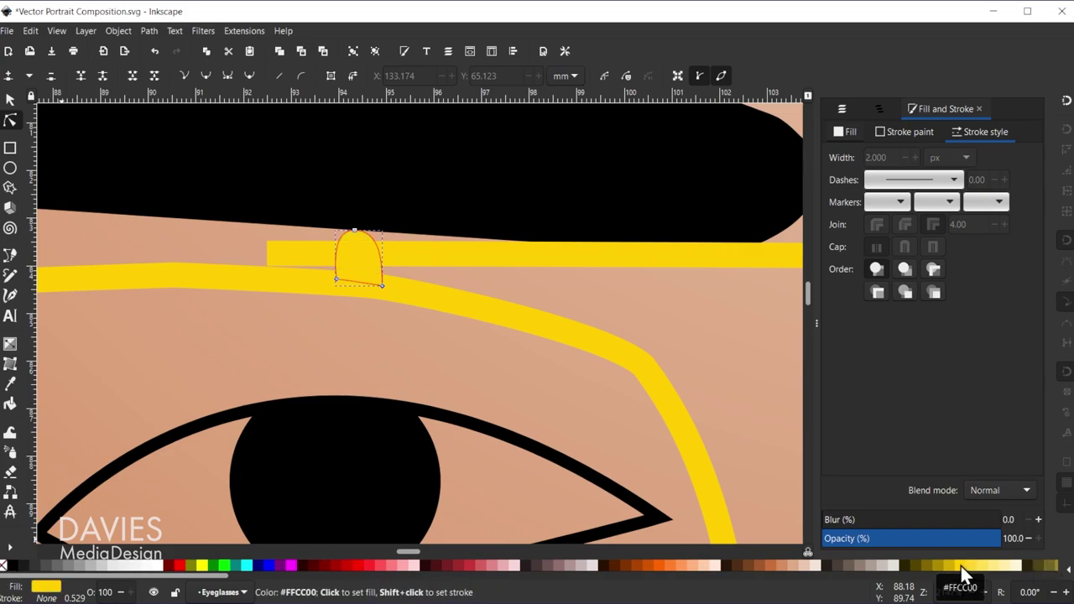
Remove the stroke from the matching rounded piece on the right side of the glasses' top bar and fill it yellow
left_click_drag(407, 550, 438, 551)
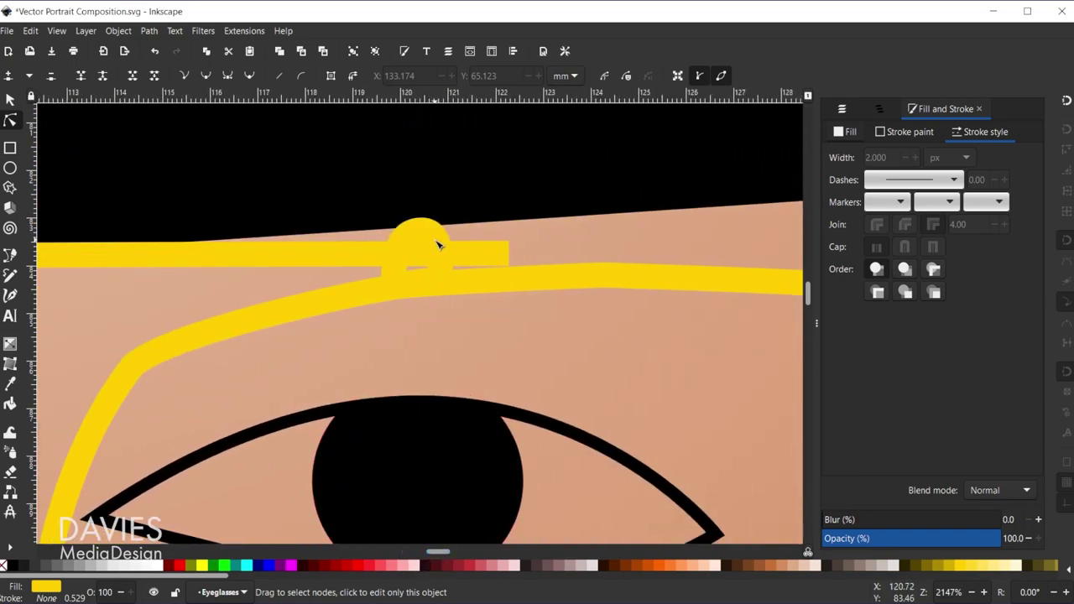
left_click(409, 243)
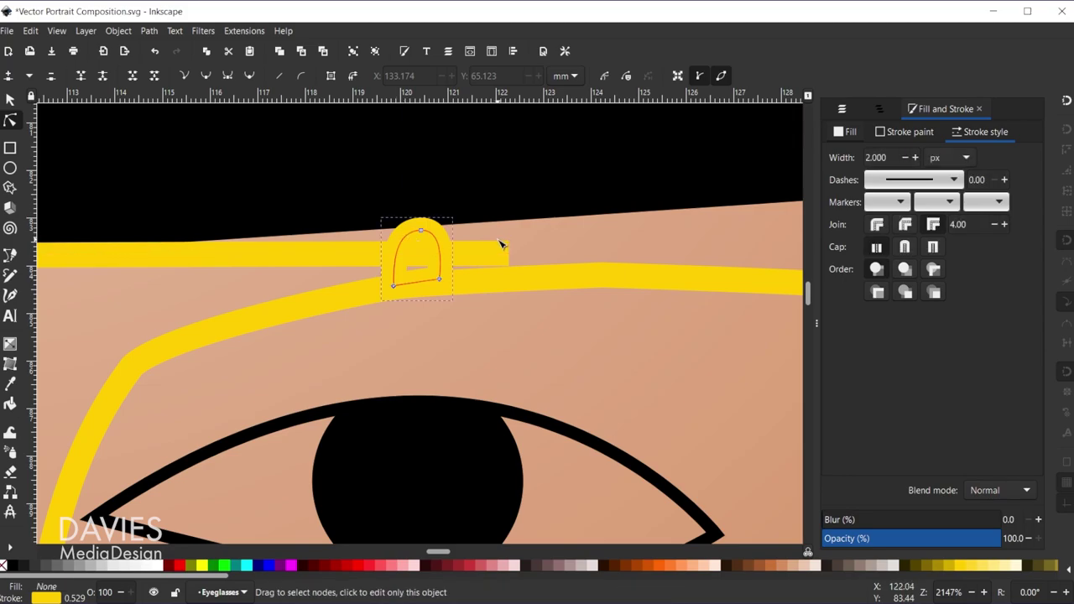
key("ctrl+alt+f")
scroll(406, 396, "down", 6, "ctrl")
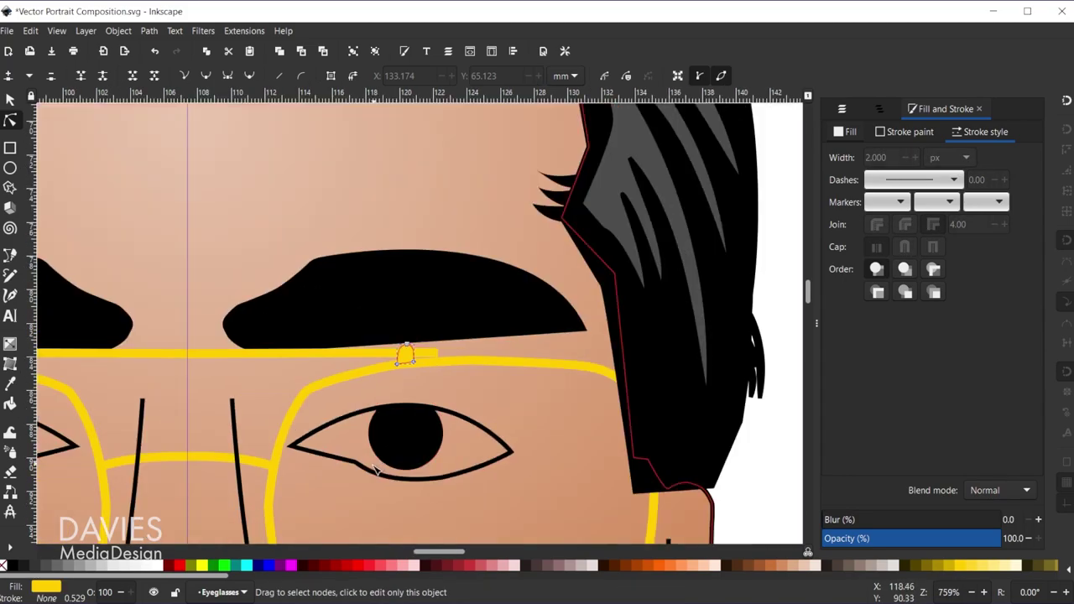
scroll(660, 349, "down", 4)
left_click(660, 349)
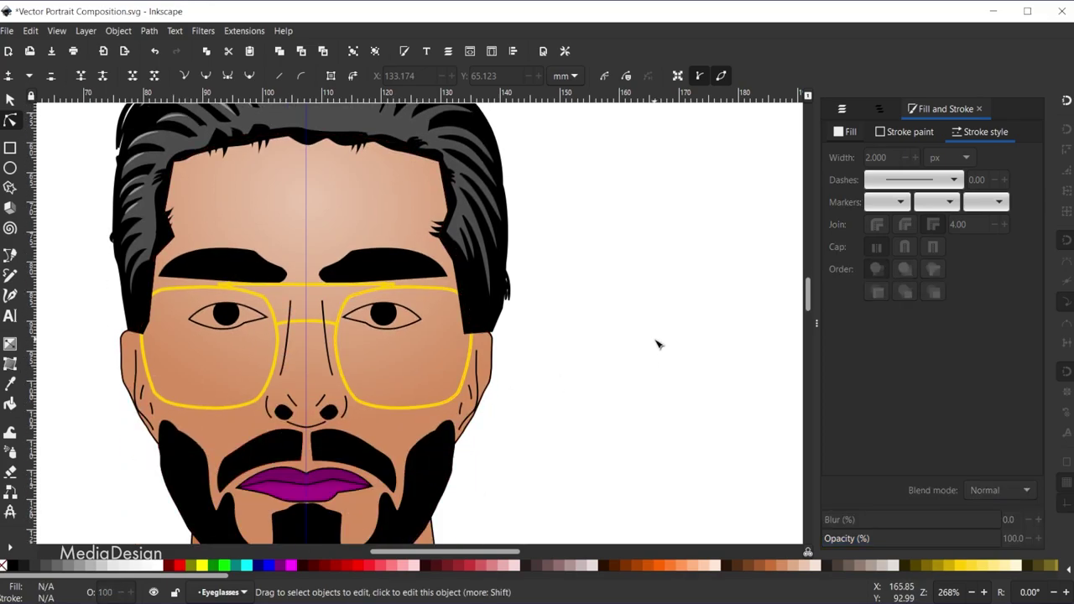
scroll(657, 350, "down", 1)
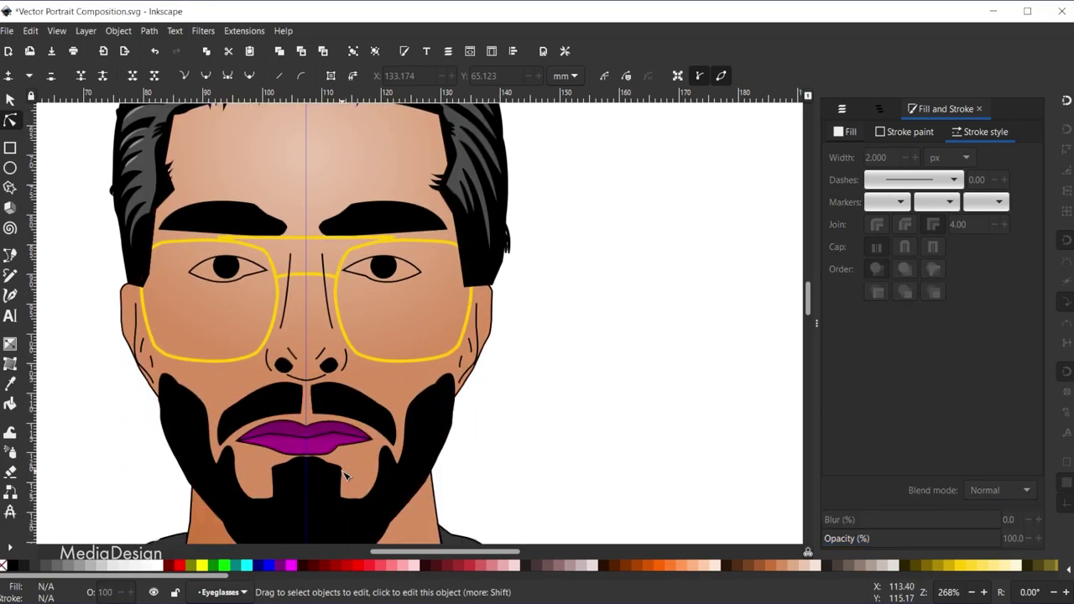
Cut the Eyeglasses group out of the Face layer
left_click(10, 100)
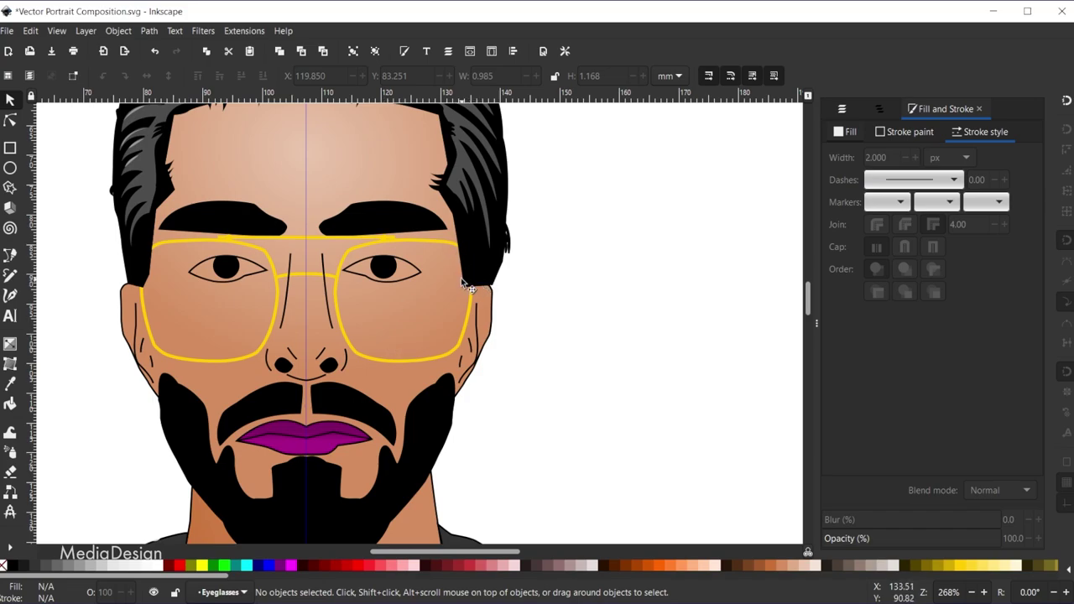
left_click(880, 111)
left_click(930, 241)
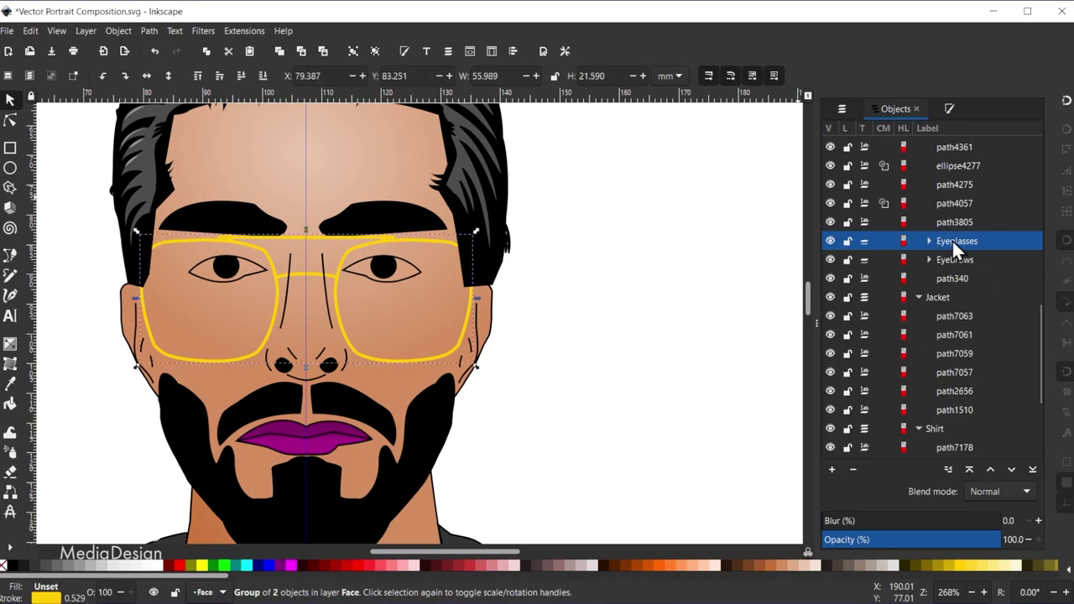
key("Delete")
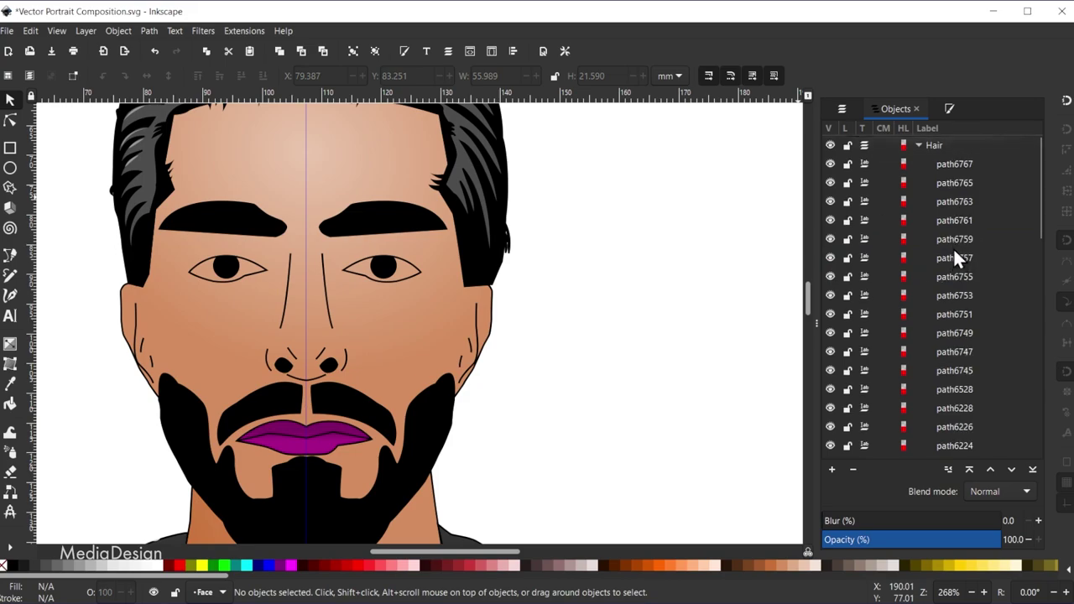
Add a new layer named Glasses above the Hair layer
left_click(920, 144)
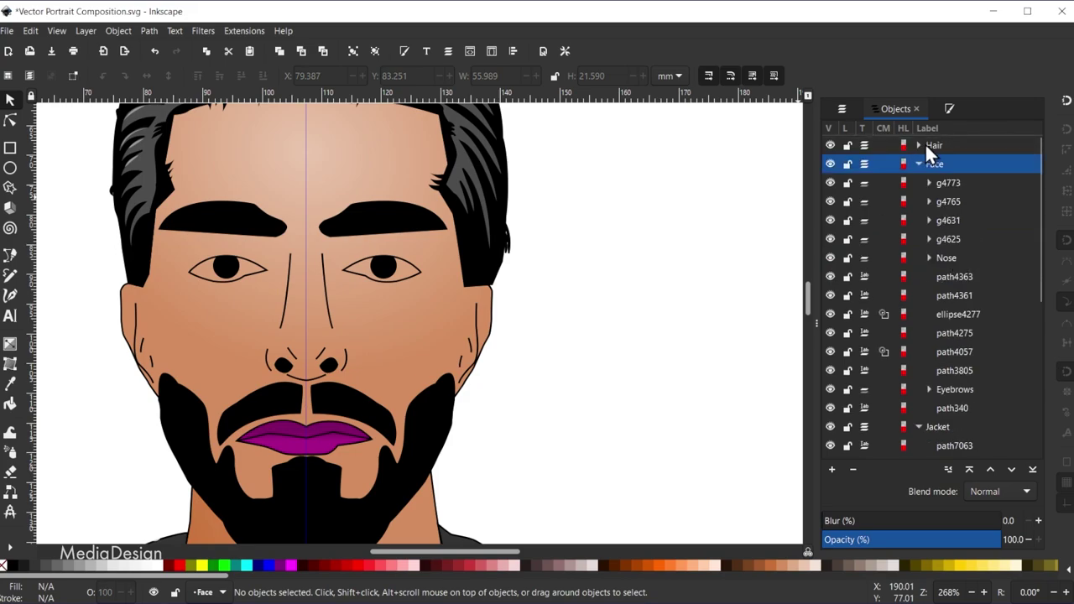
left_click(930, 143)
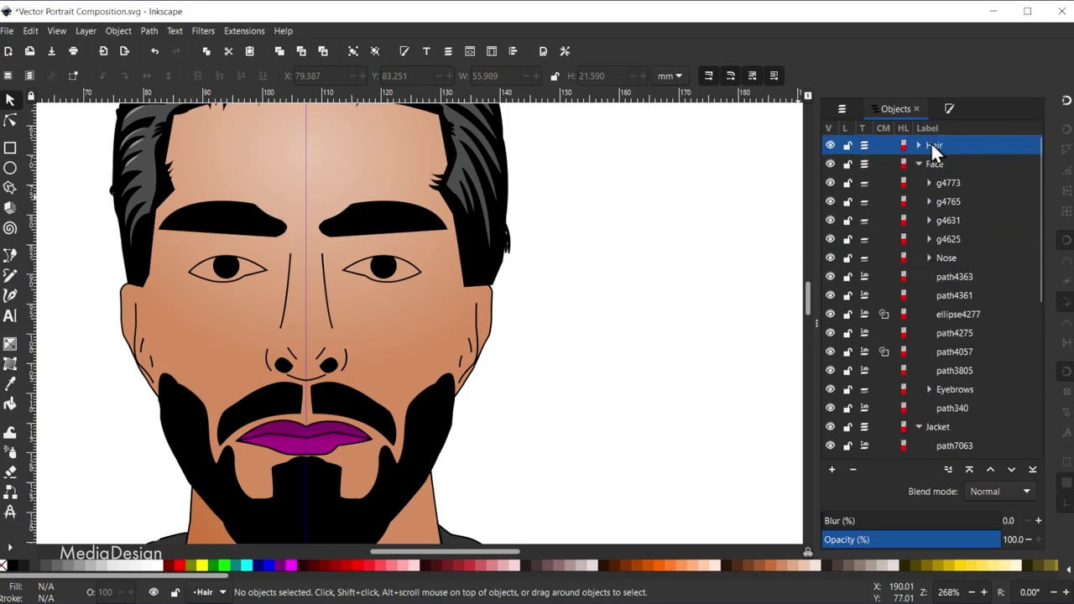
left_click(832, 469)
type("Glasses")
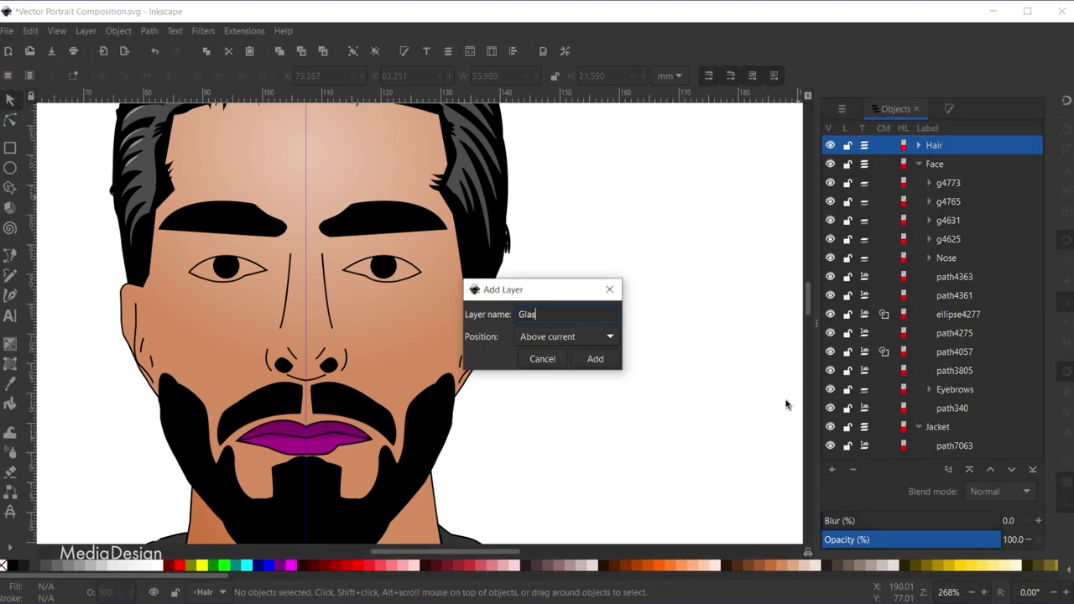
left_click(596, 362)
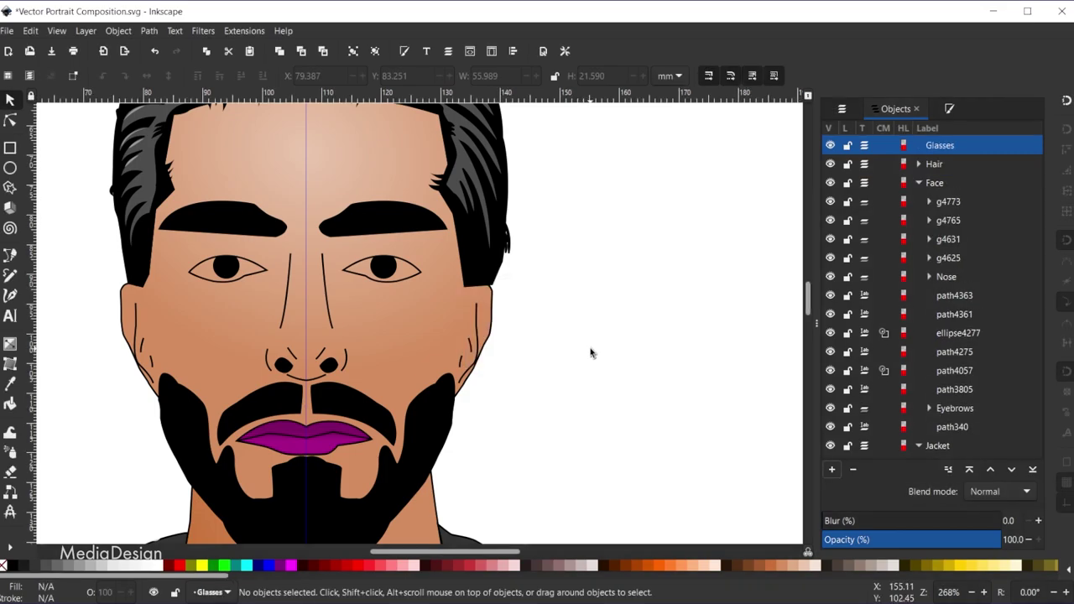
Paste the eyeglasses group into the Glasses layer at its original position, then deselect it
key("ctrl+v")
key("ctrl+z")
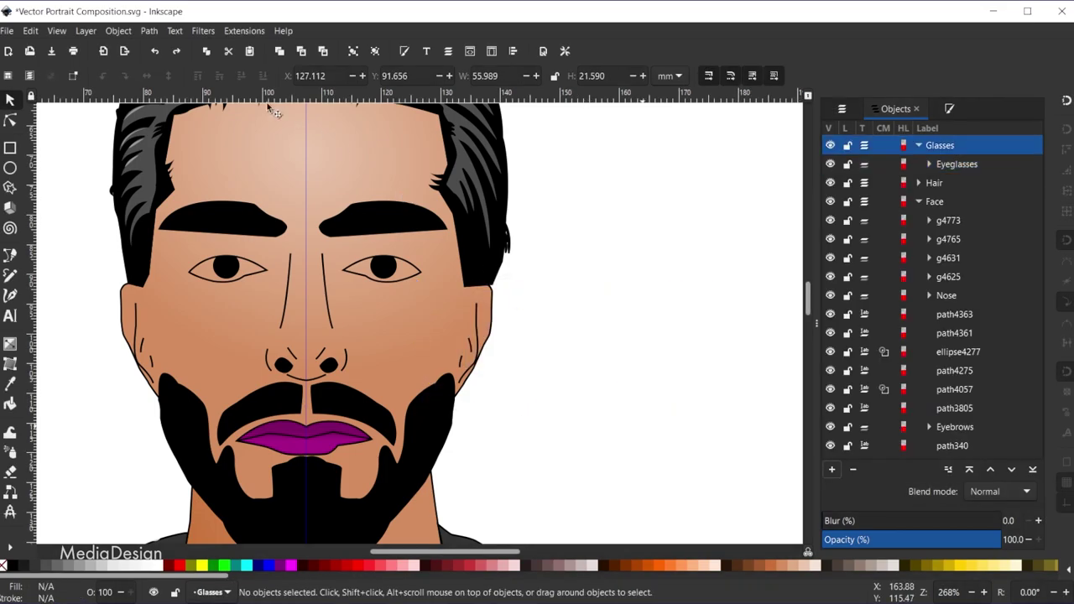
left_click(30, 33)
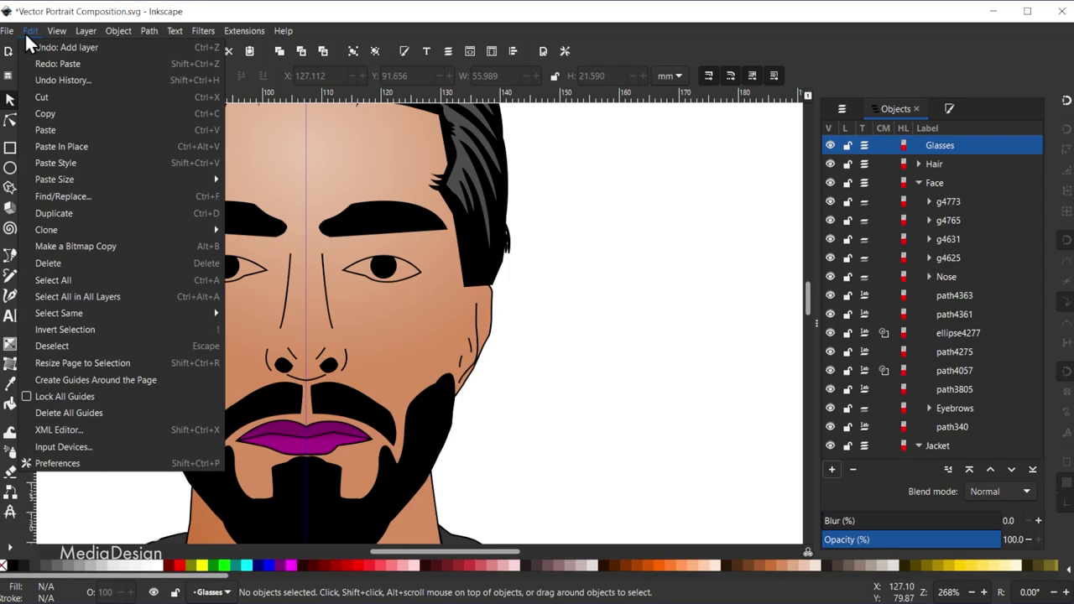
left_click(72, 146)
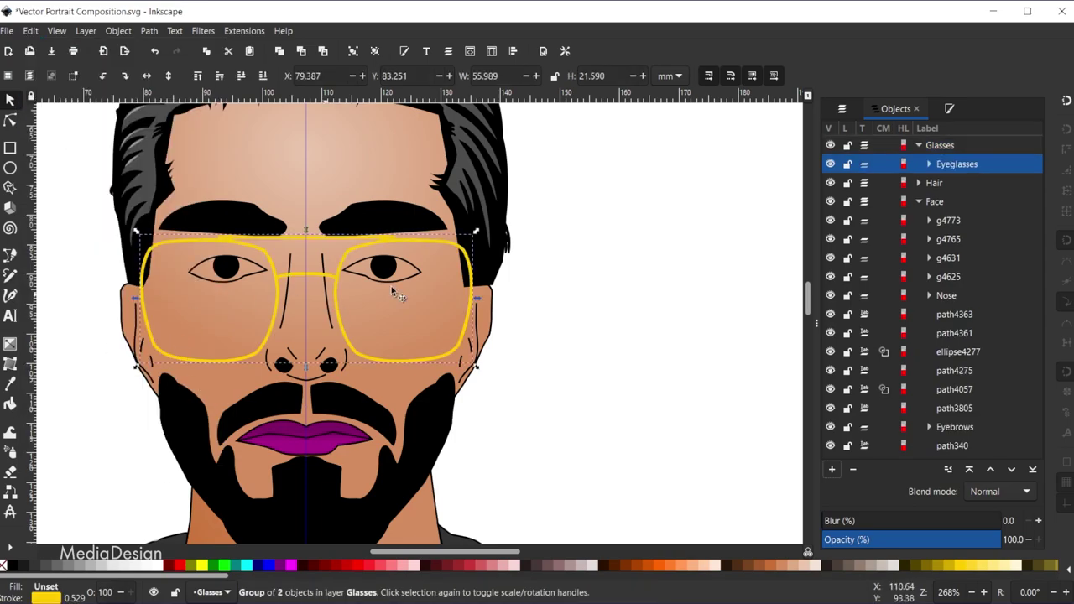
left_click(629, 271)
Give the left lens shape of the eyeglasses a gradient fill and make it a horizontal linear gradient
left_click_drag(495, 551, 468, 549)
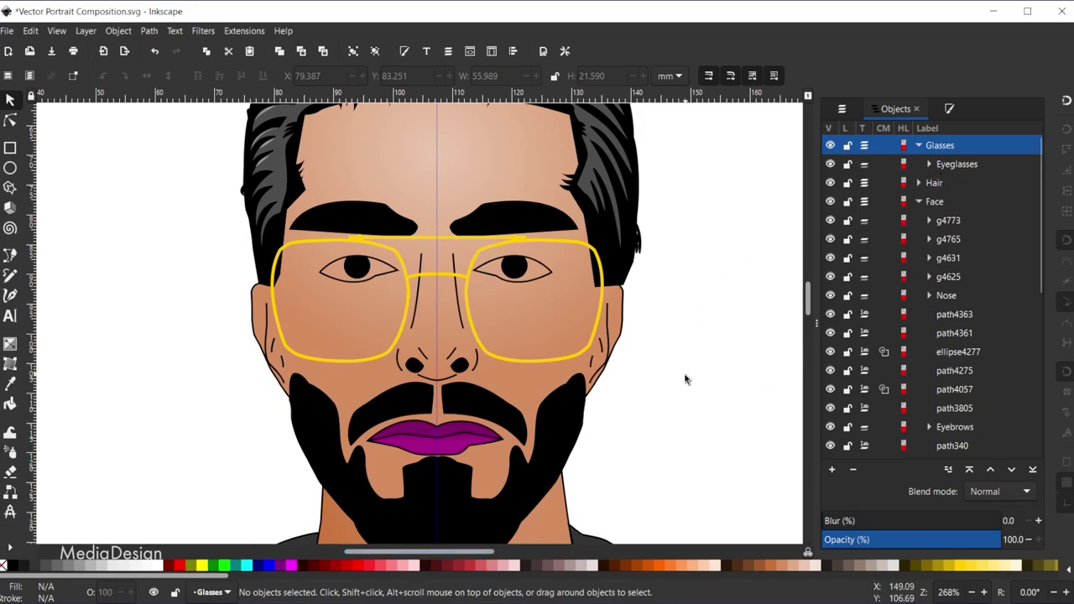
scroll(683, 379, "down", 3)
left_click(10, 120)
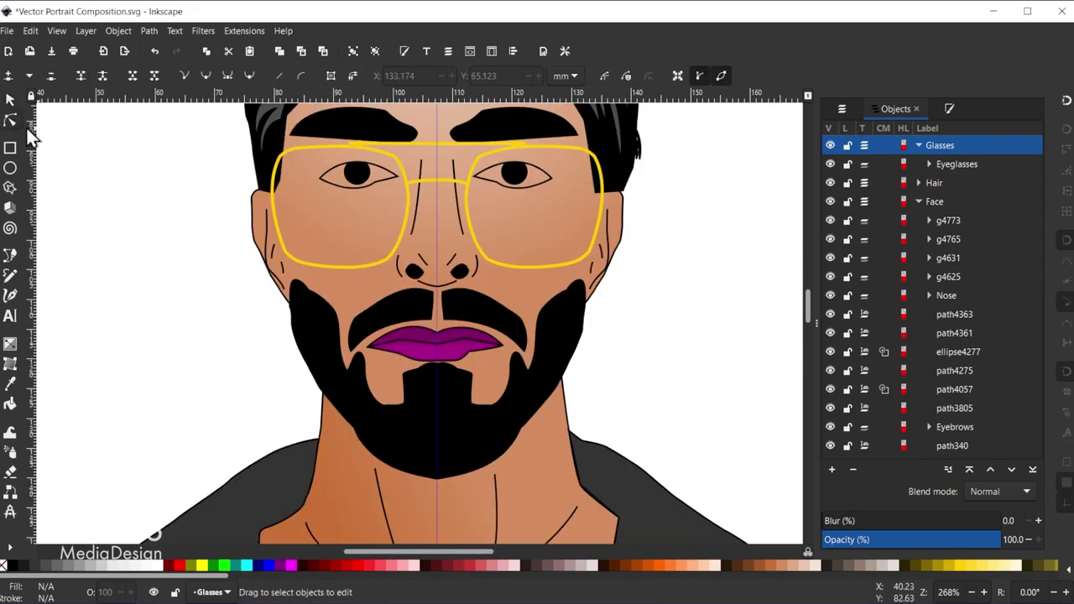
left_click(307, 153)
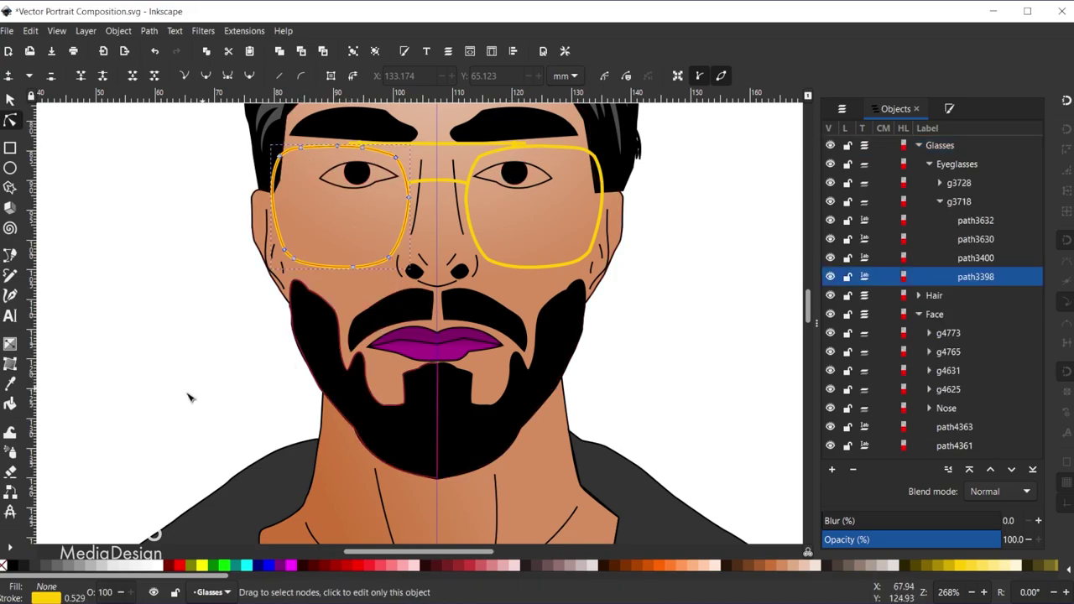
left_click(10, 343)
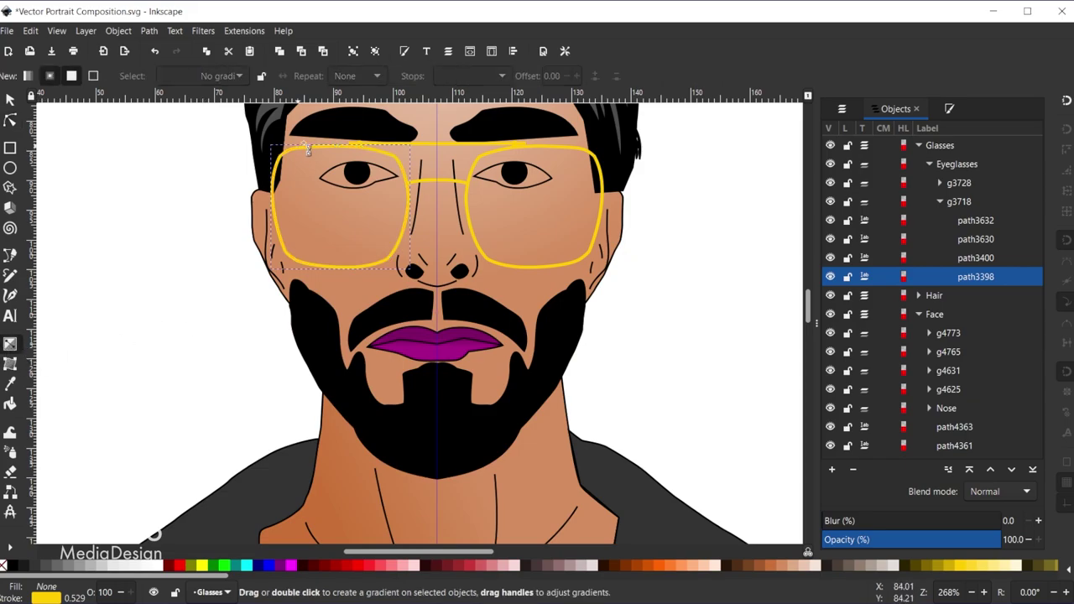
left_click_drag(294, 159, 396, 260)
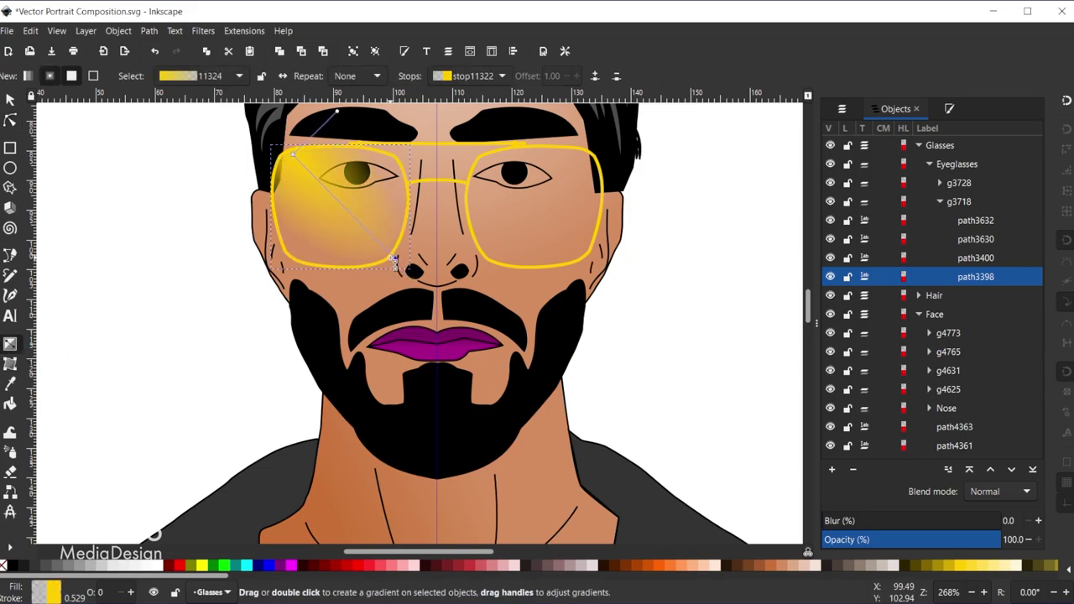
left_click(293, 161)
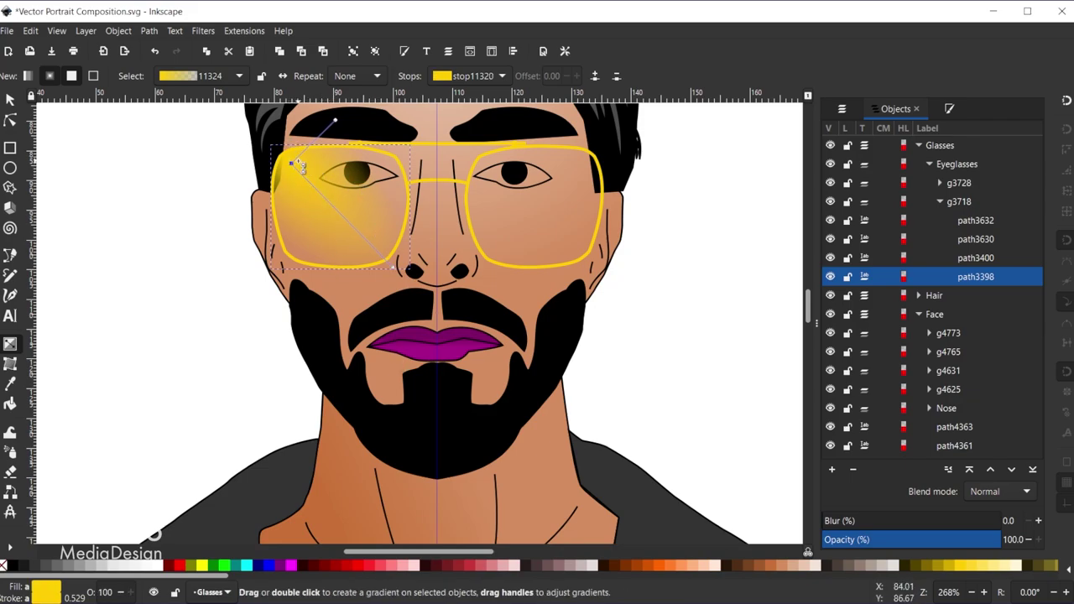
left_click(46, 591)
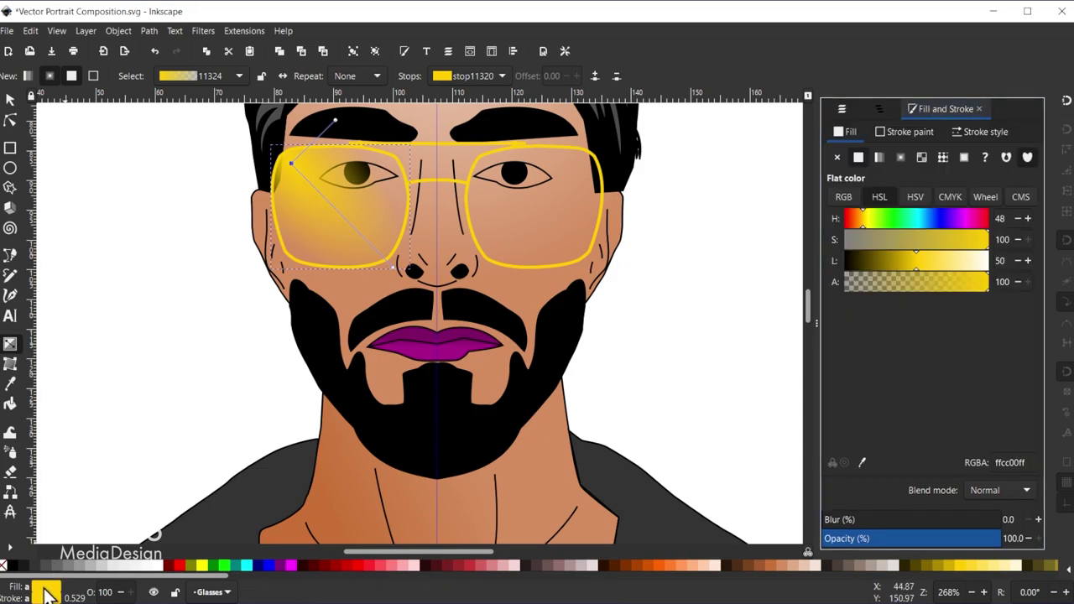
left_click(879, 157)
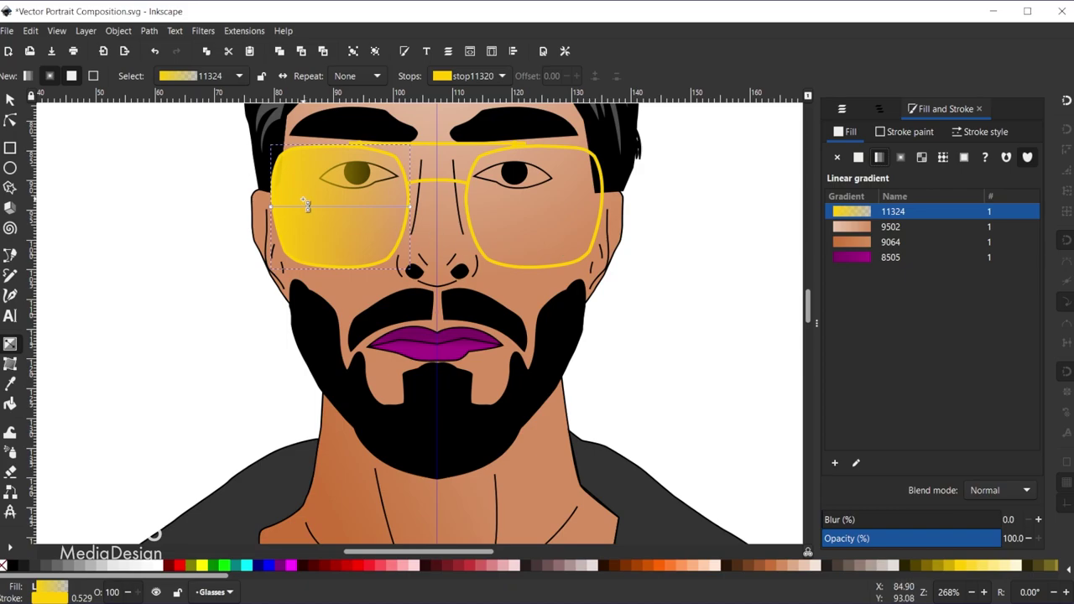
Colour the left lens gradient from #FF0000 at the outer edge to #FF5555 at the inner edge, with both stops at 86.3% opacity
left_click(270, 210)
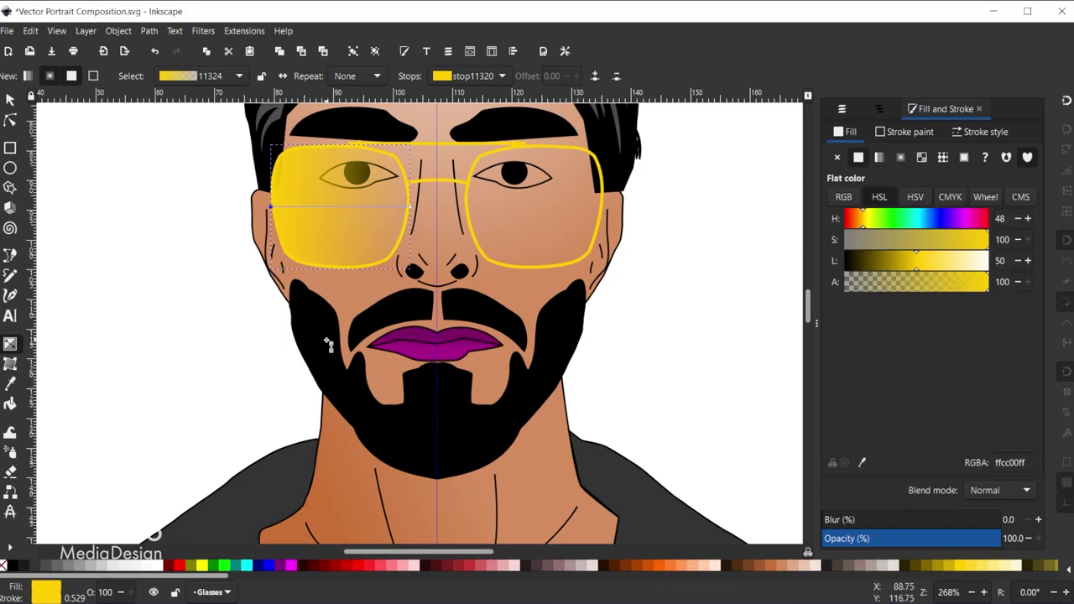
left_click(360, 567)
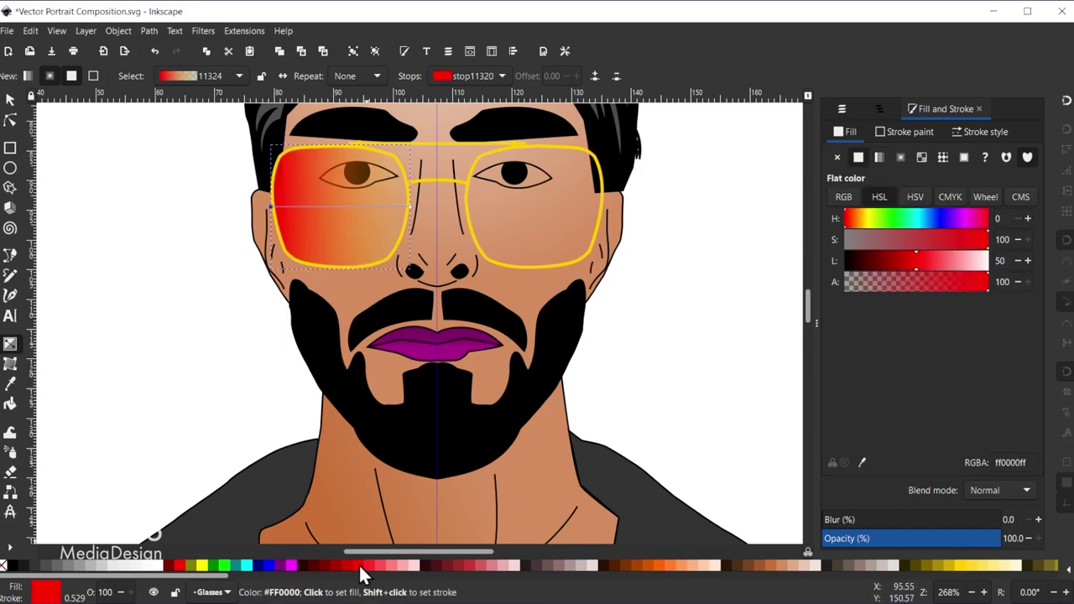
left_click(411, 208)
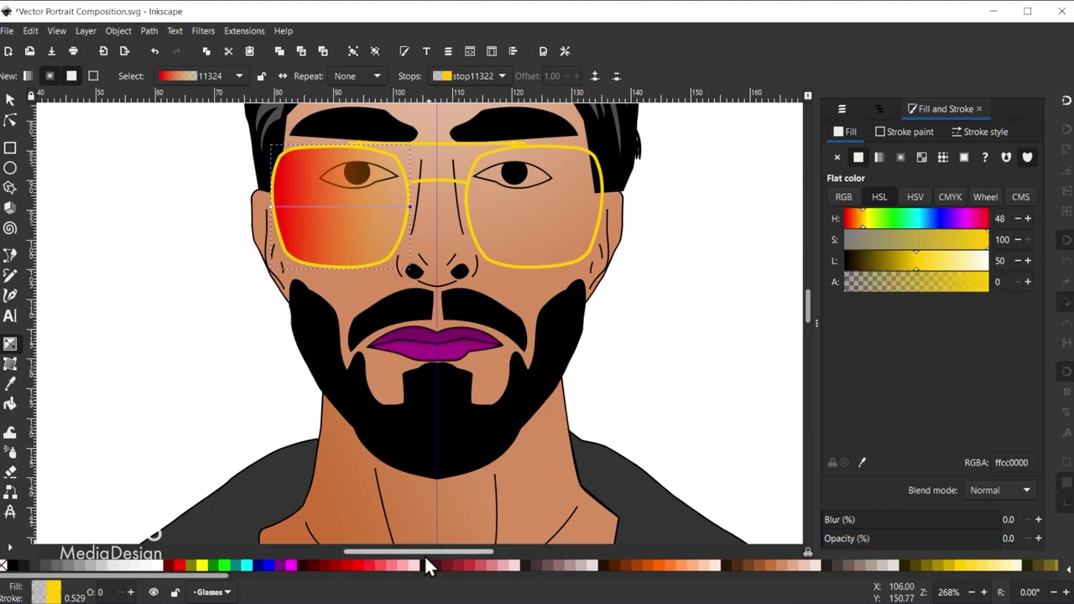
left_click(384, 567)
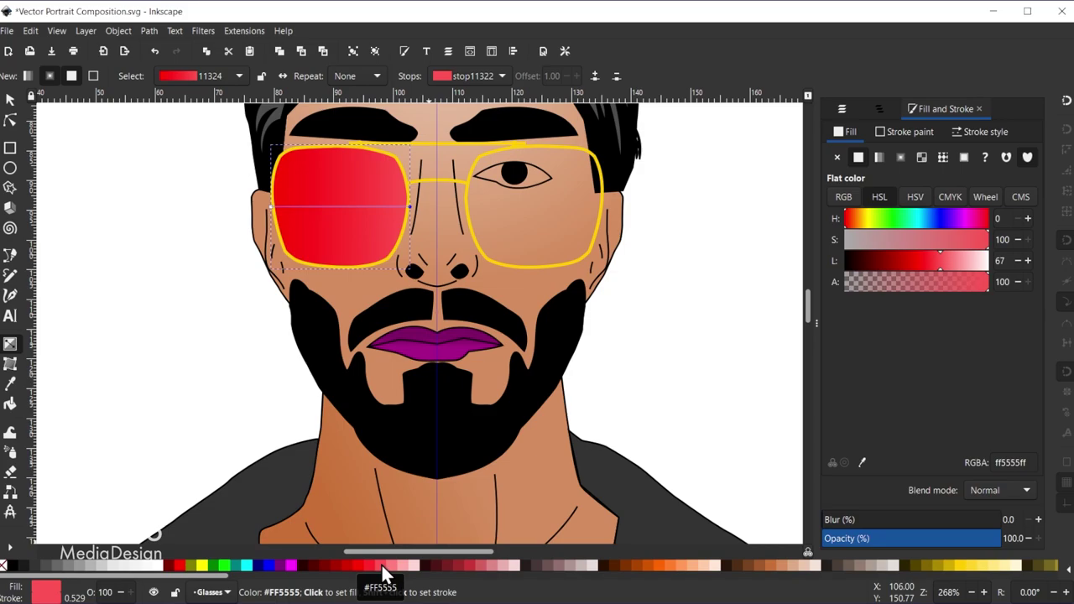
left_click(272, 208, "shift")
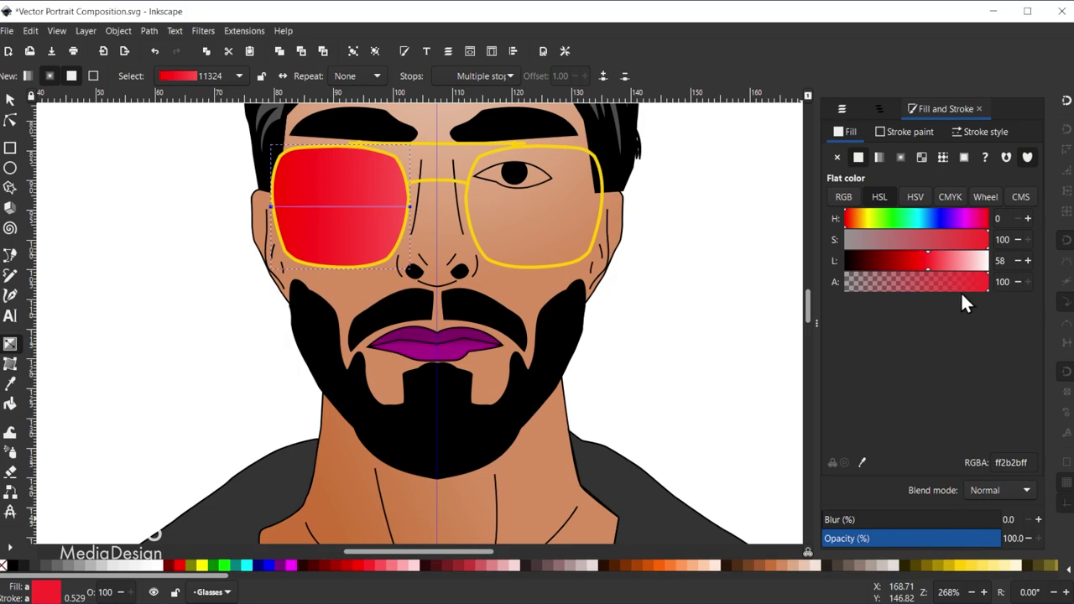
mouse_move(983, 539)
left_mouse_down()
mouse_move(922, 538)
mouse_move(977, 538)
left_mouse_up()
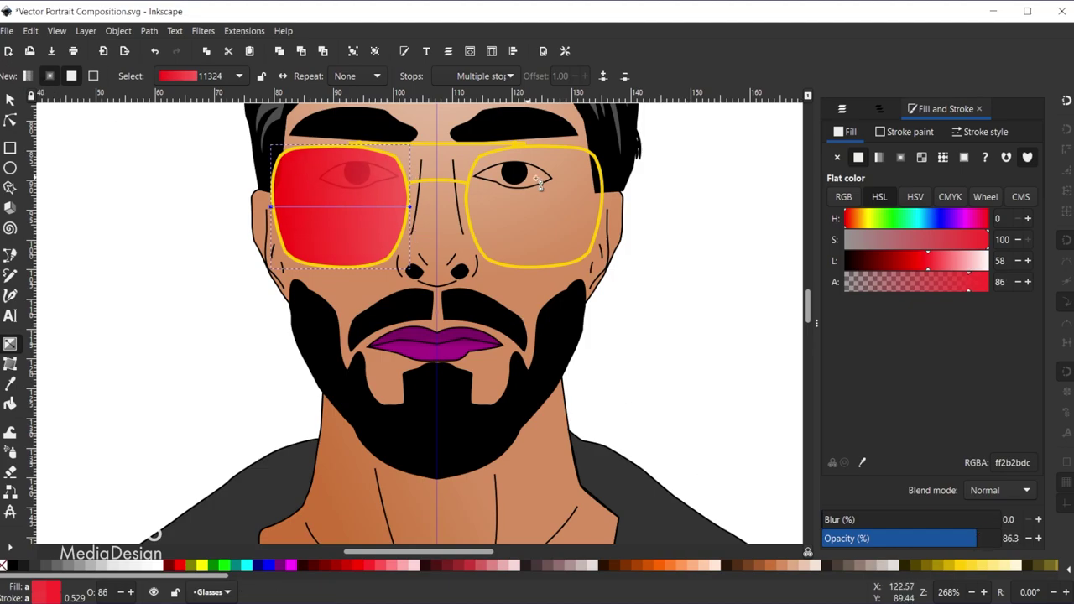
Paste the left lens's semi-transparent red style onto the right lens shape
left_click(10, 120)
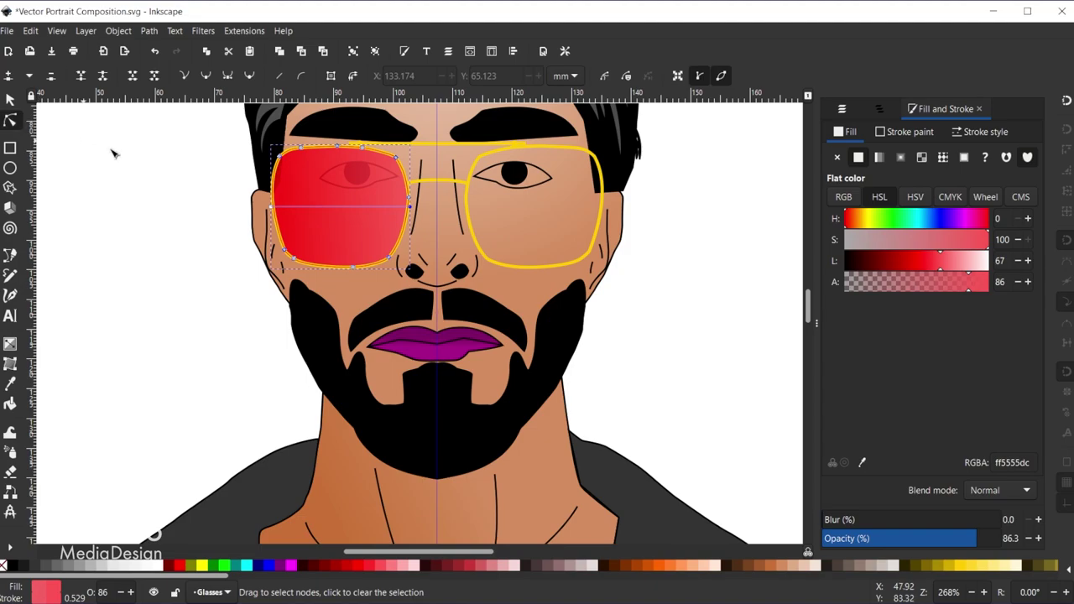
left_click(560, 149)
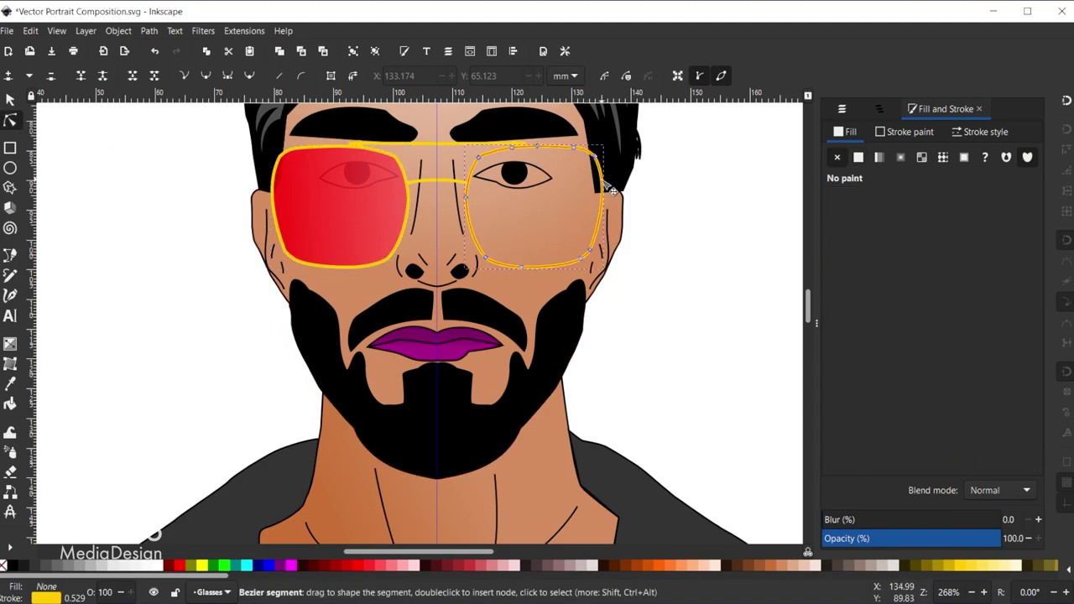
key("ctrl+shift+v")
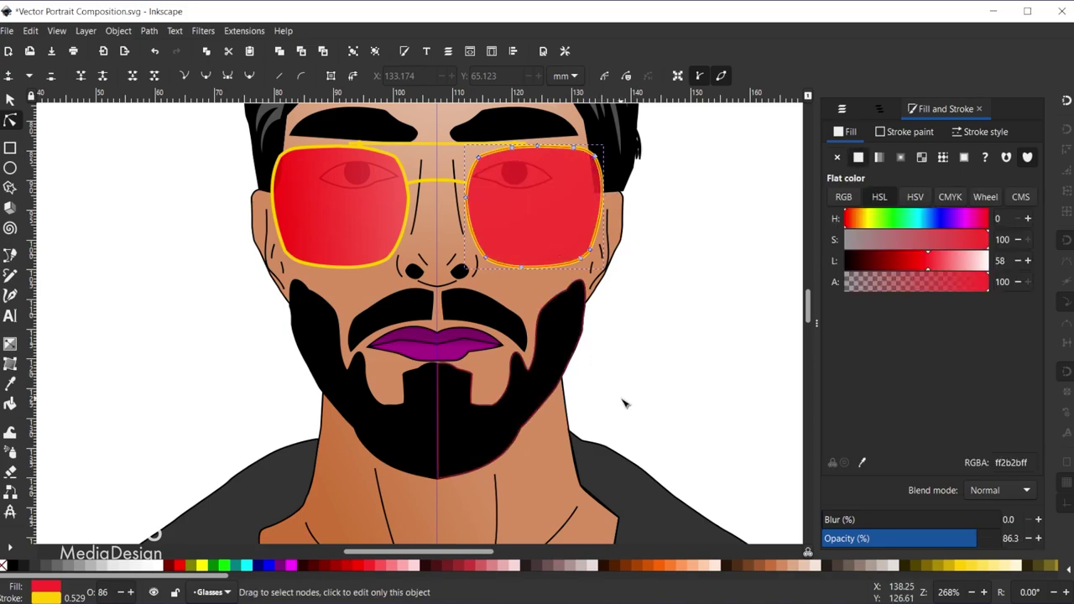
Save the portrait document and deselect the right lens
scroll(623, 407, "down", 4)
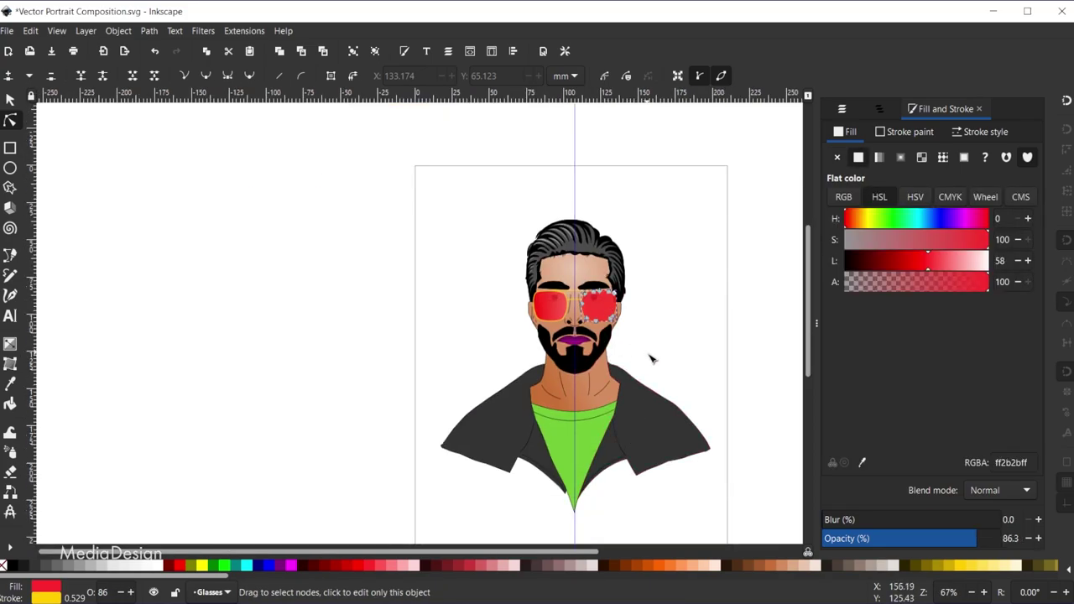
scroll(681, 399, "up", 2)
scroll(681, 399, "down", 2)
key("ctrl+s")
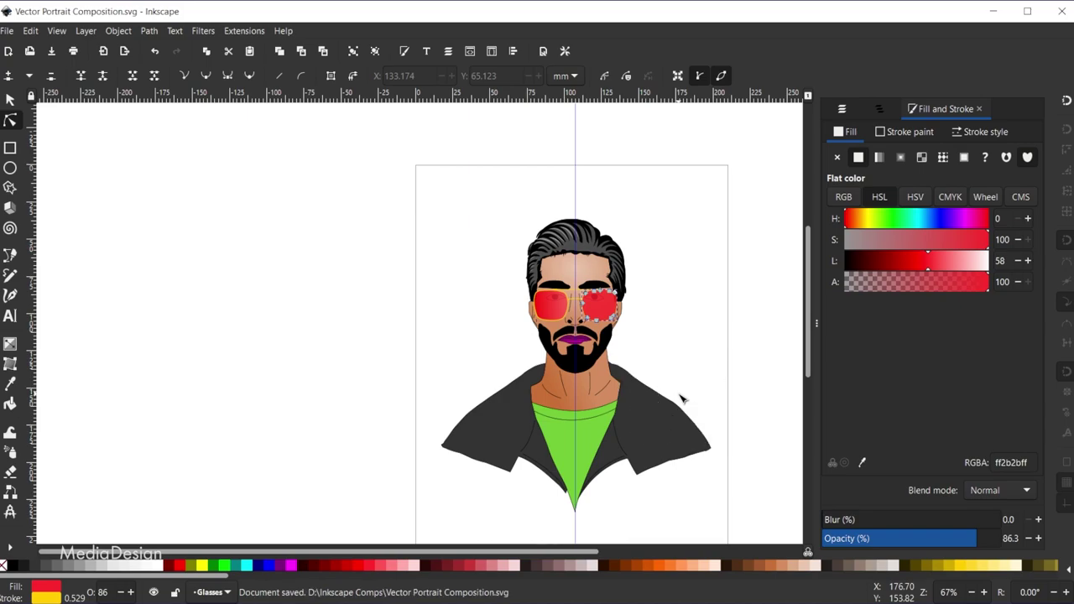
left_click(681, 399)
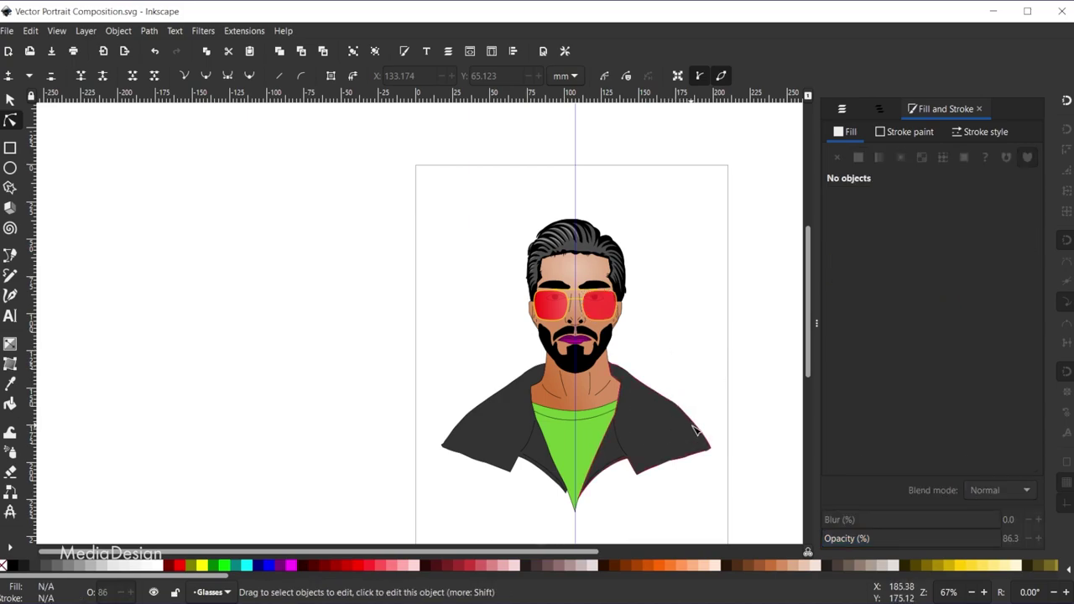
Select the four neck lines and open the path effects settings
scroll(704, 445, "up", 1)
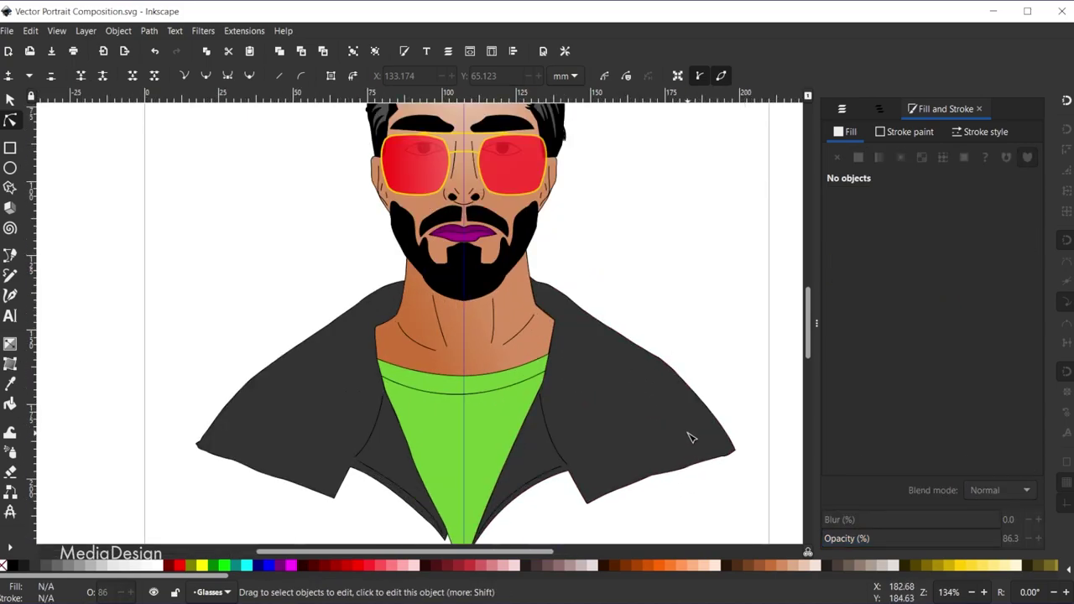
scroll(691, 436, "up", 1)
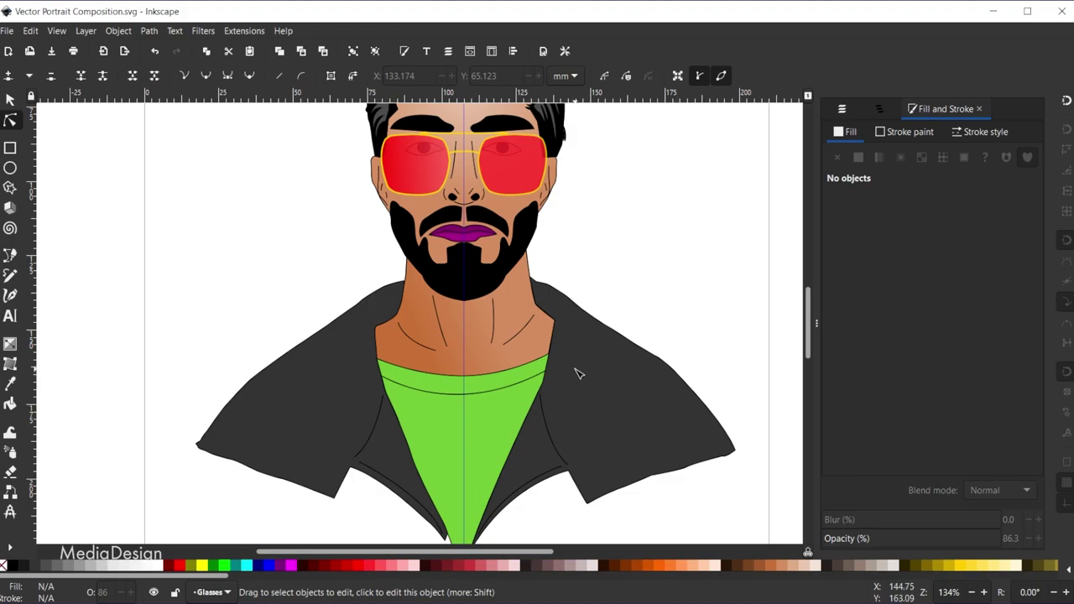
left_click(11, 100)
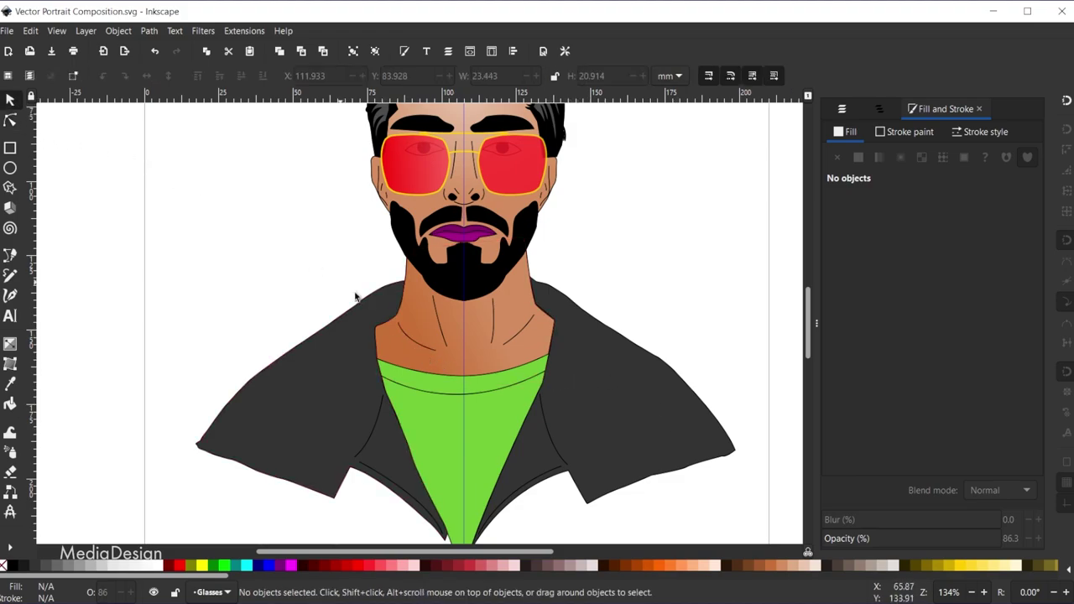
left_click(424, 351)
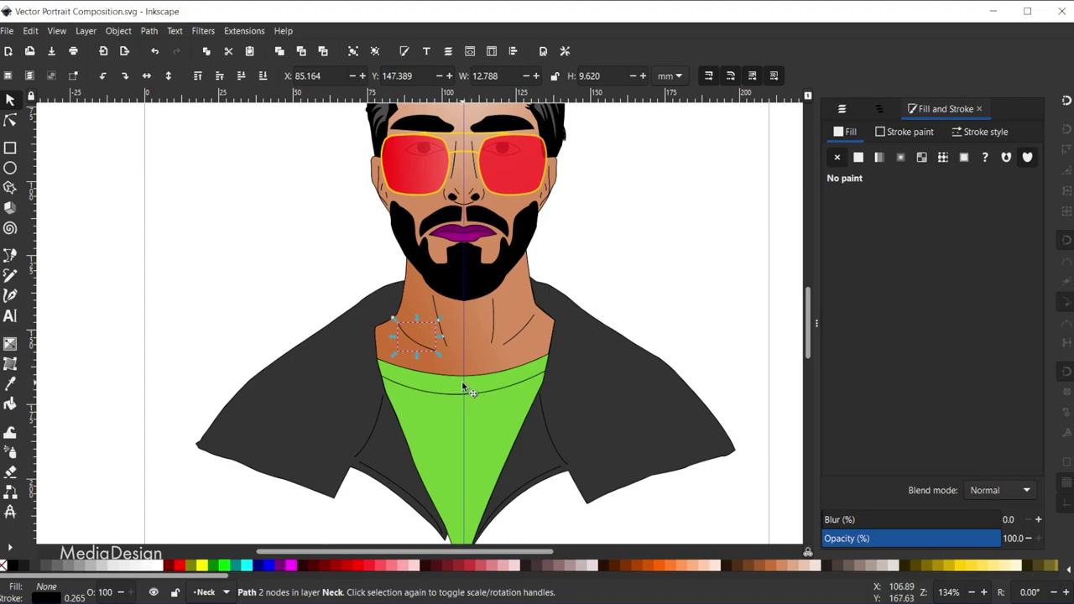
left_click(446, 308, "shift")
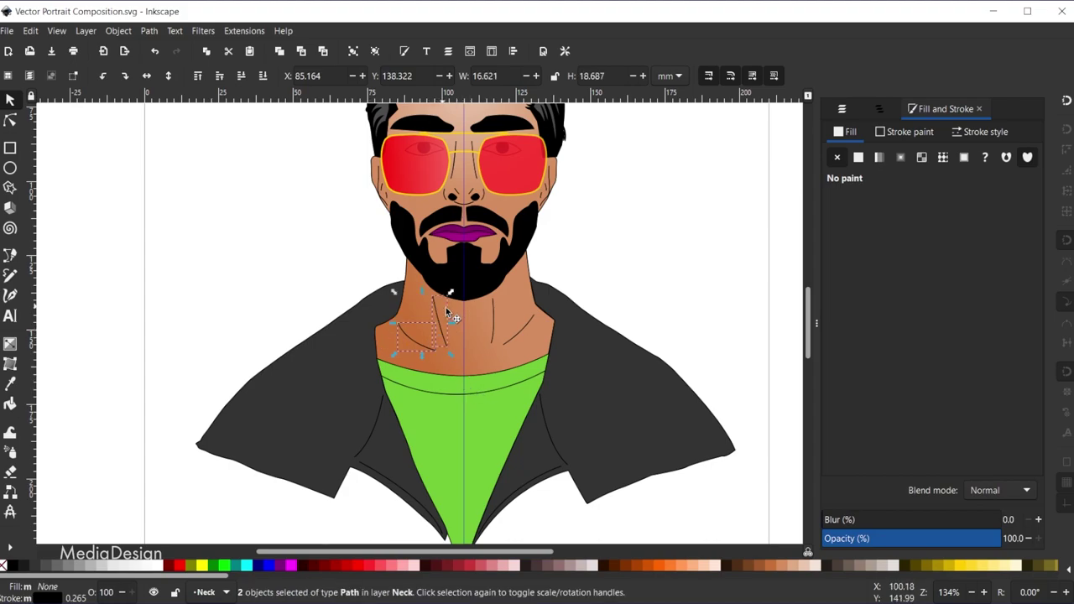
left_click(493, 312, "shift")
left_click(523, 326, "shift")
left_click(150, 32)
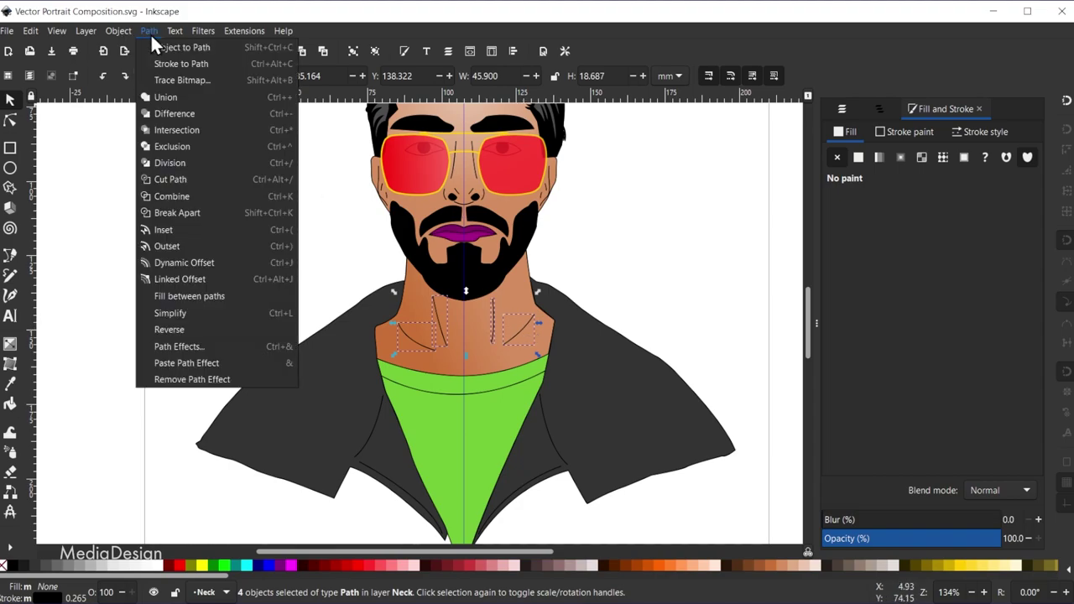
left_click(198, 345)
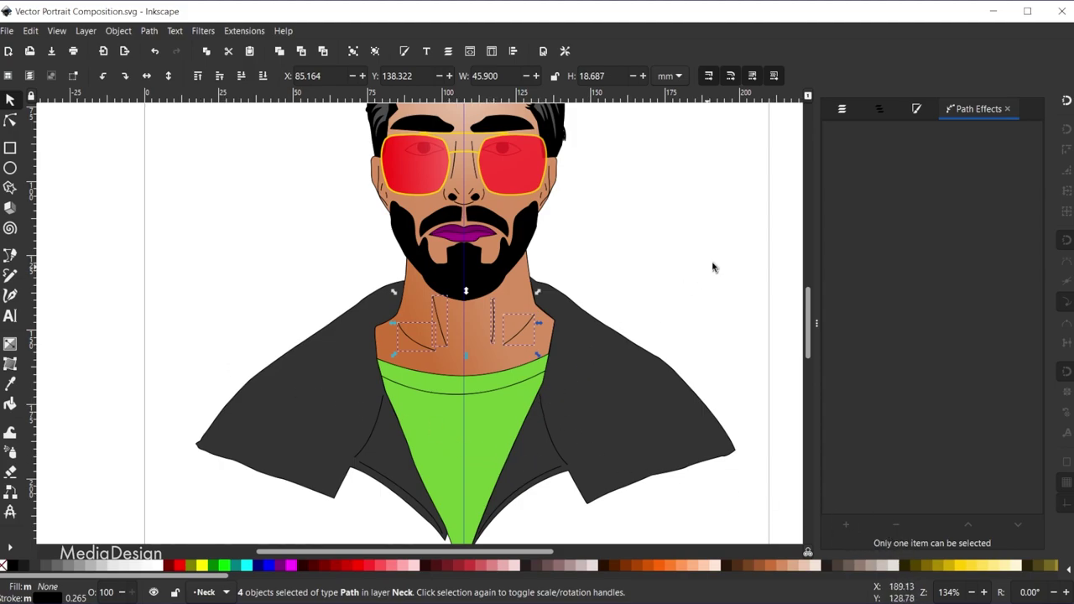
Select only the outer right neck line and add a Taper stroke path effect to it
scroll(698, 260, "down", 2)
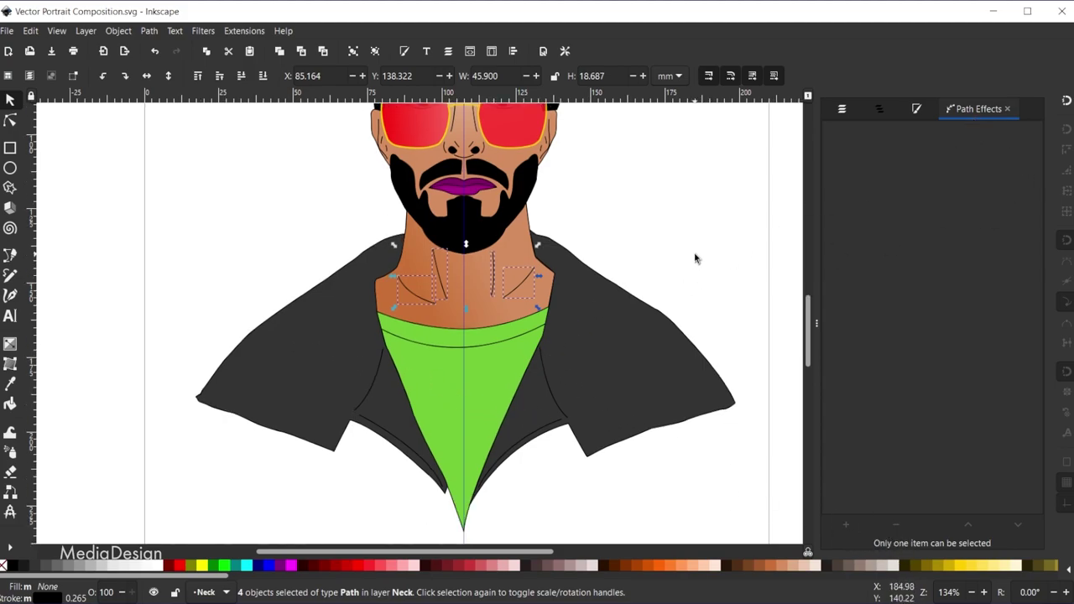
left_click(695, 258)
left_click(524, 284)
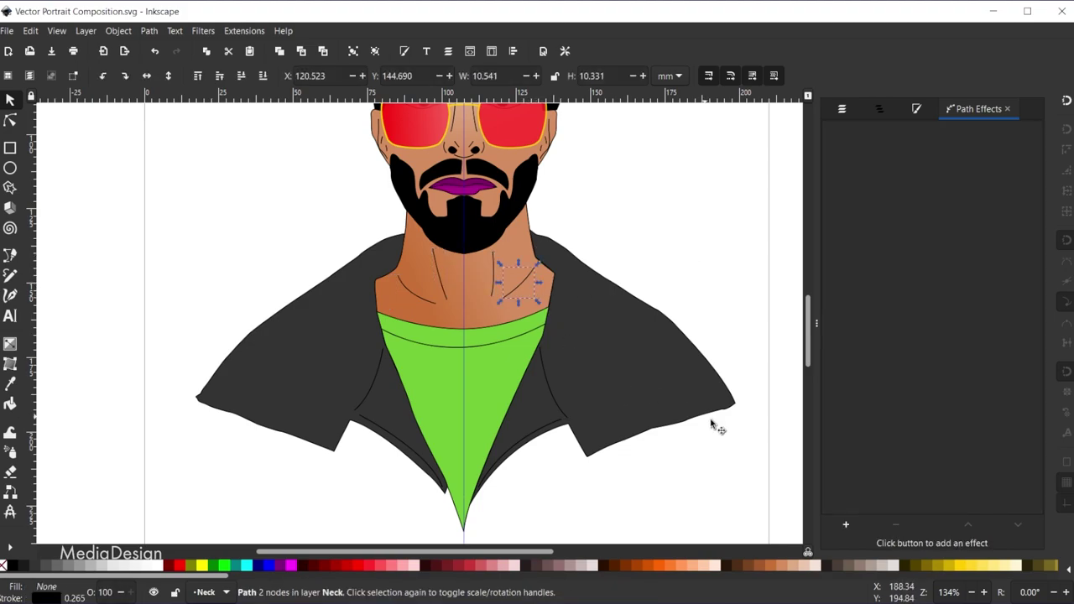
left_click(844, 525)
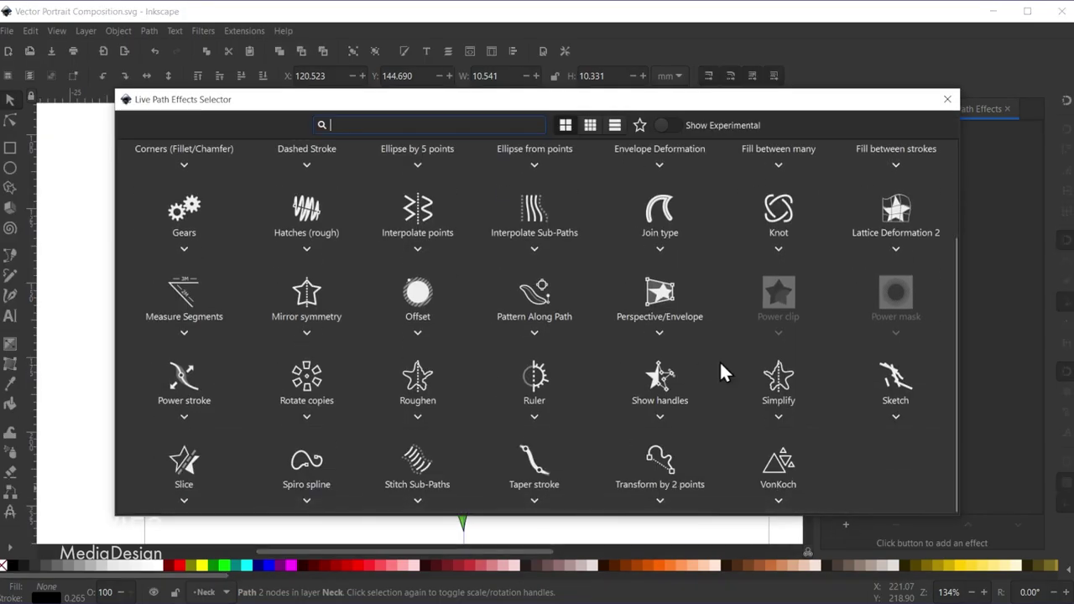
left_click(535, 461)
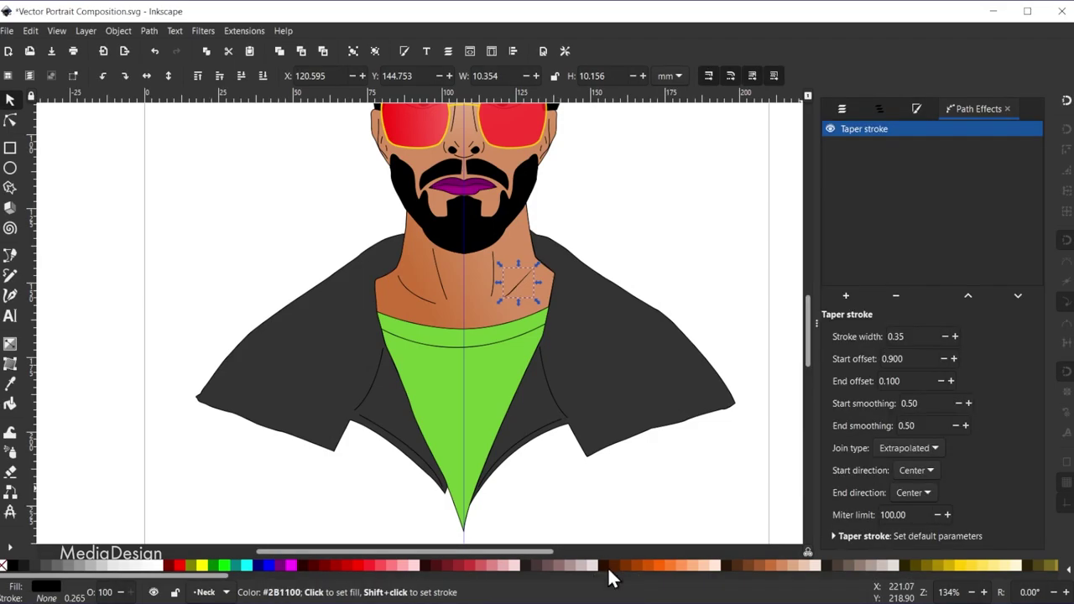
Set the right neck line's taper to a start offset of 0.800 and a stroke width of 0.55
scroll(533, 285, "up", 3, "ctrl")
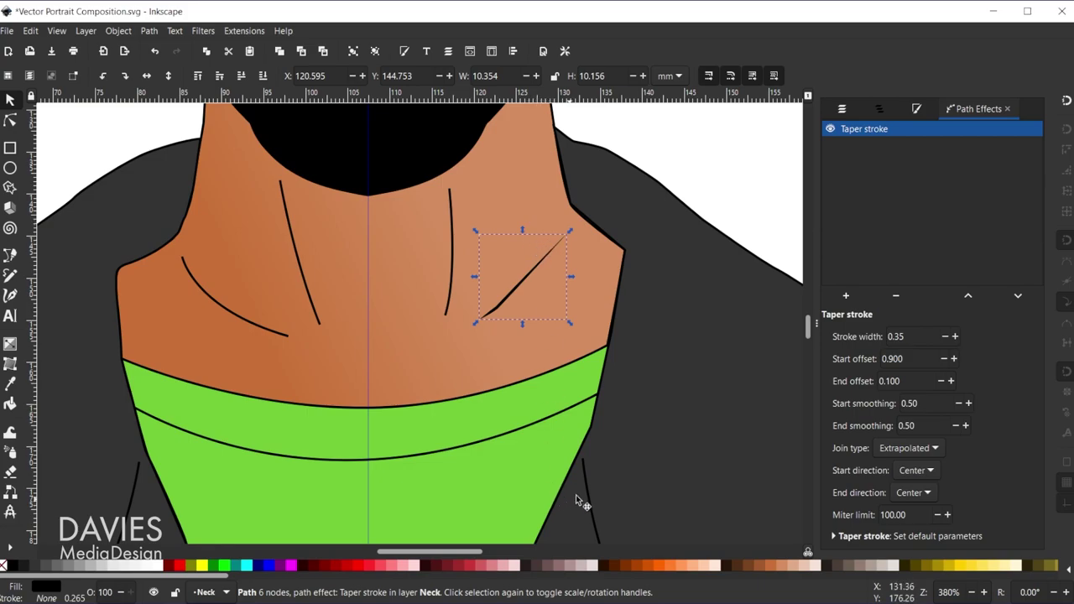
left_click(954, 358)
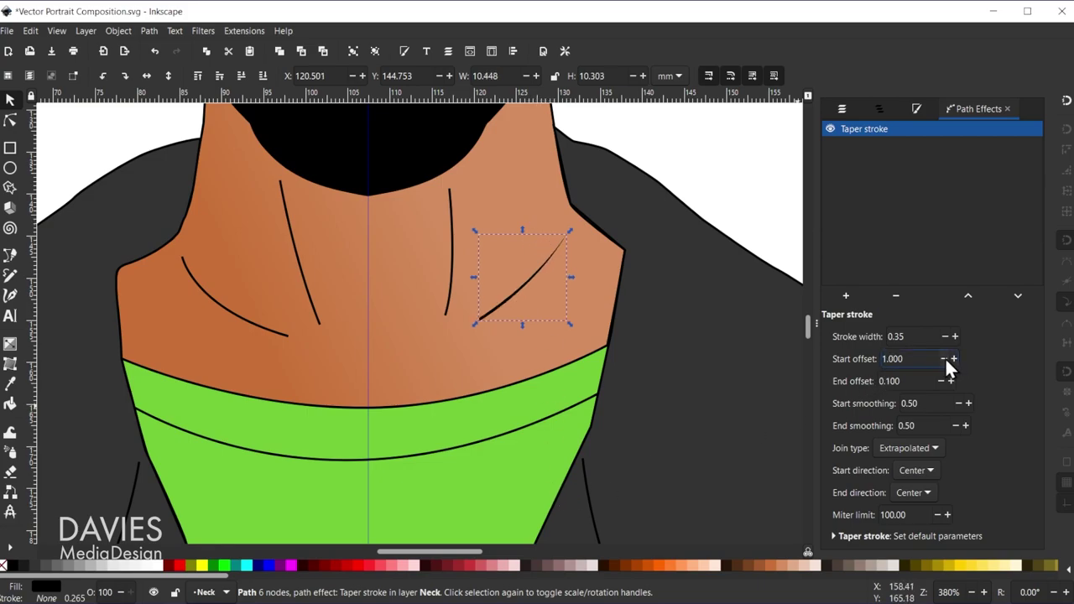
left_click(944, 358)
left_click(944, 358)
left_click(954, 337)
left_click(954, 337)
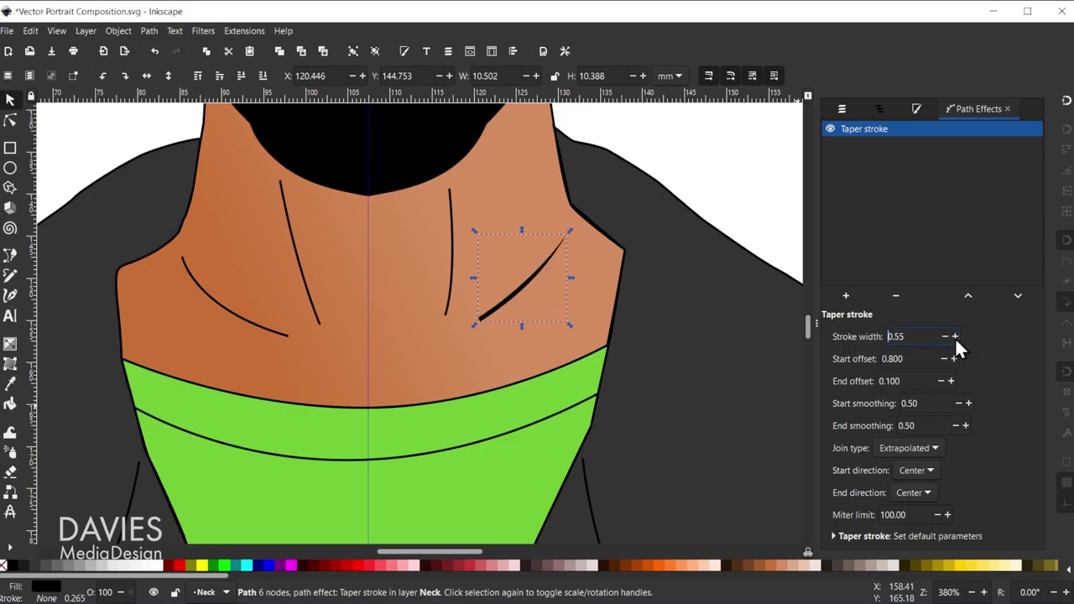
Try a thinner taper stroke width of 0.25 on the right neck line and return it to 0.55
left_click(944, 336)
left_click(944, 337)
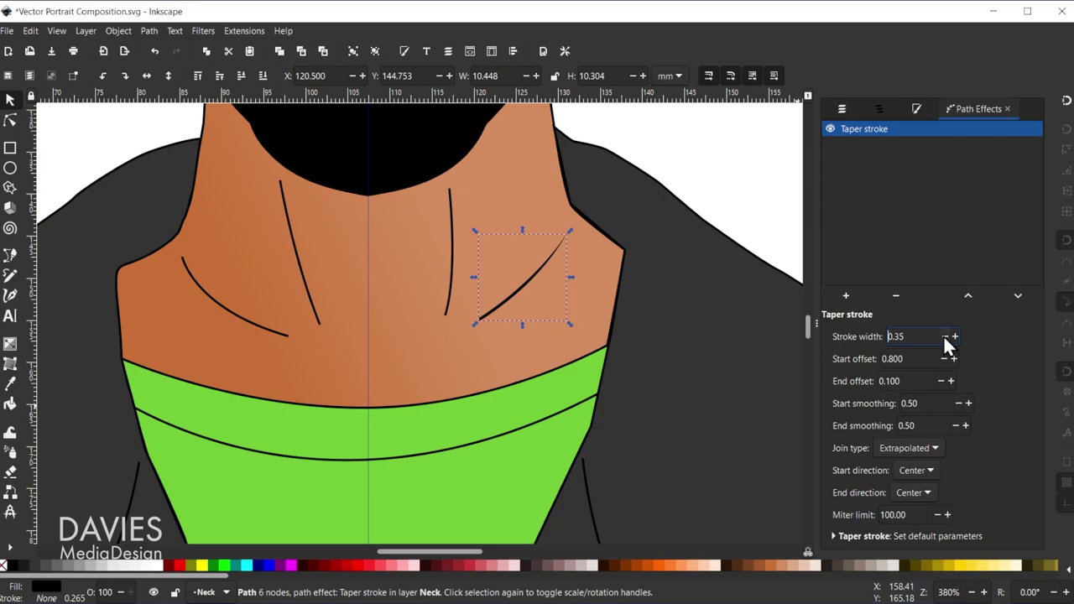
left_click(943, 335)
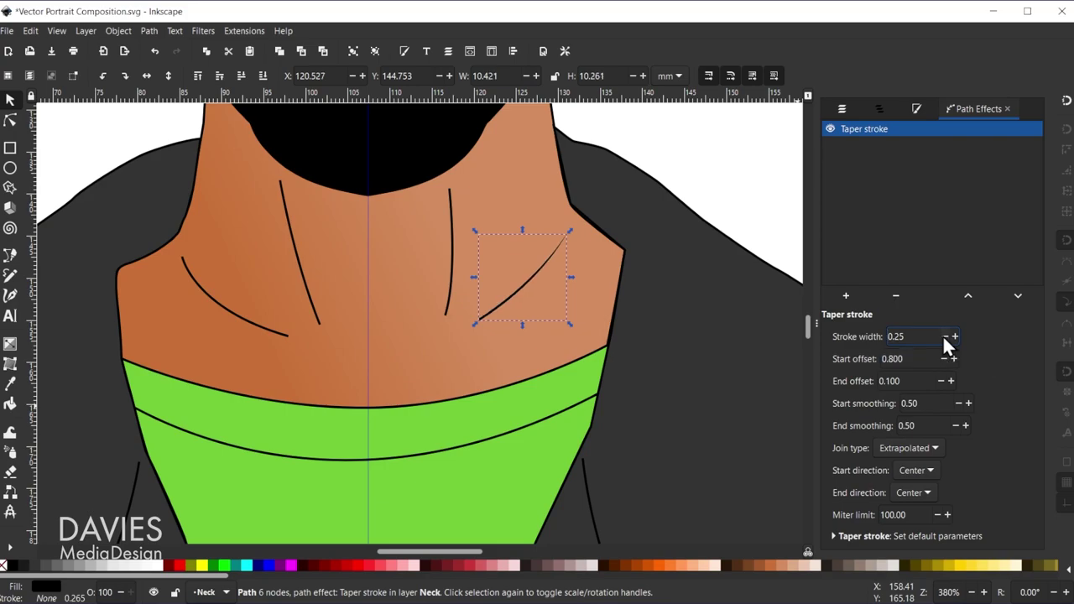
left_click(954, 336)
left_click(954, 337)
left_click(954, 337)
Set the taper's start smoothing to 0.60, end smoothing to 0.40, start offset to 0.700 and end offset to 0.300
left_click(968, 403)
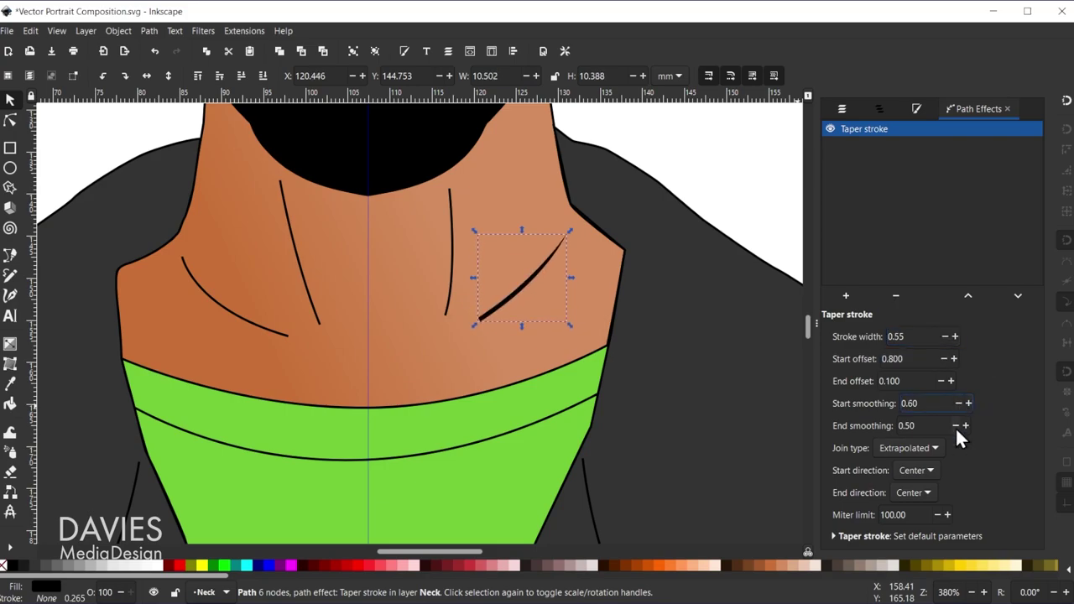
left_click(943, 358)
left_click(951, 381)
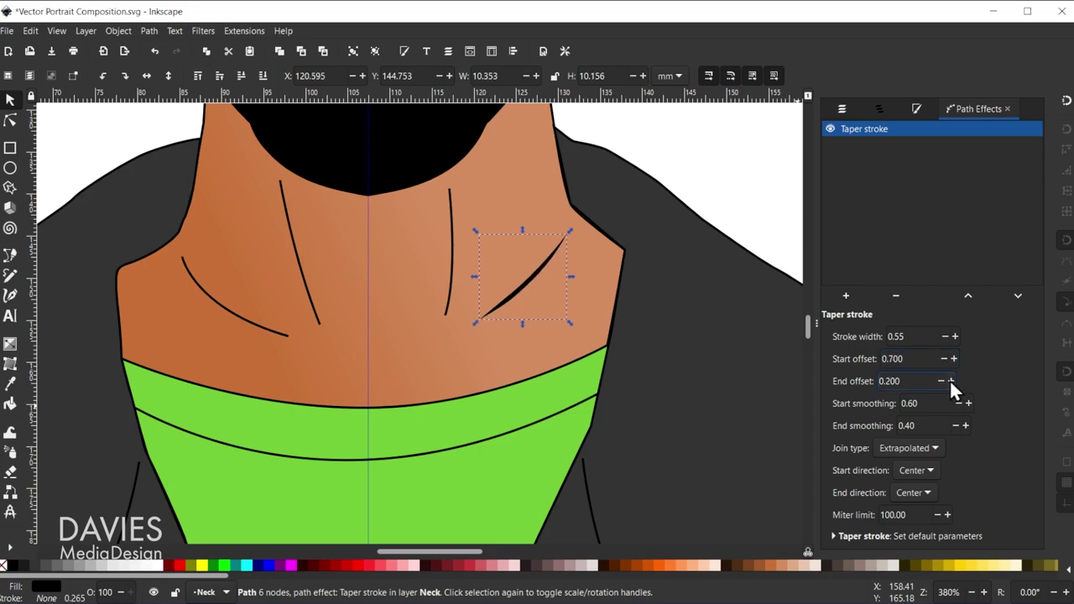
left_click(950, 381)
Copy the tapered right neck line and paste its path effect onto the outer left neck line
key("ctrl+z")
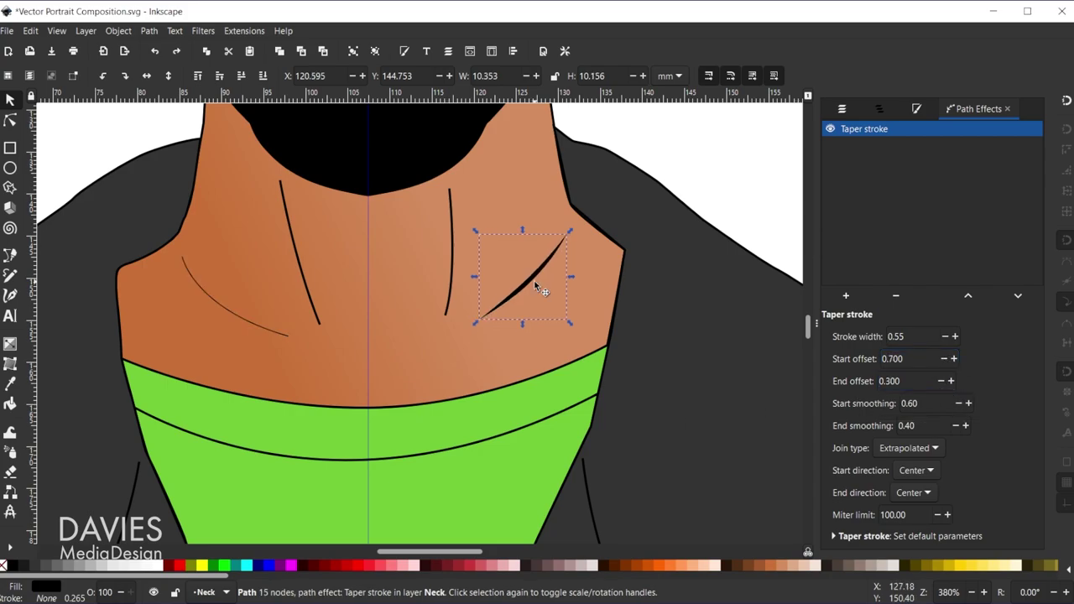
left_click(238, 317)
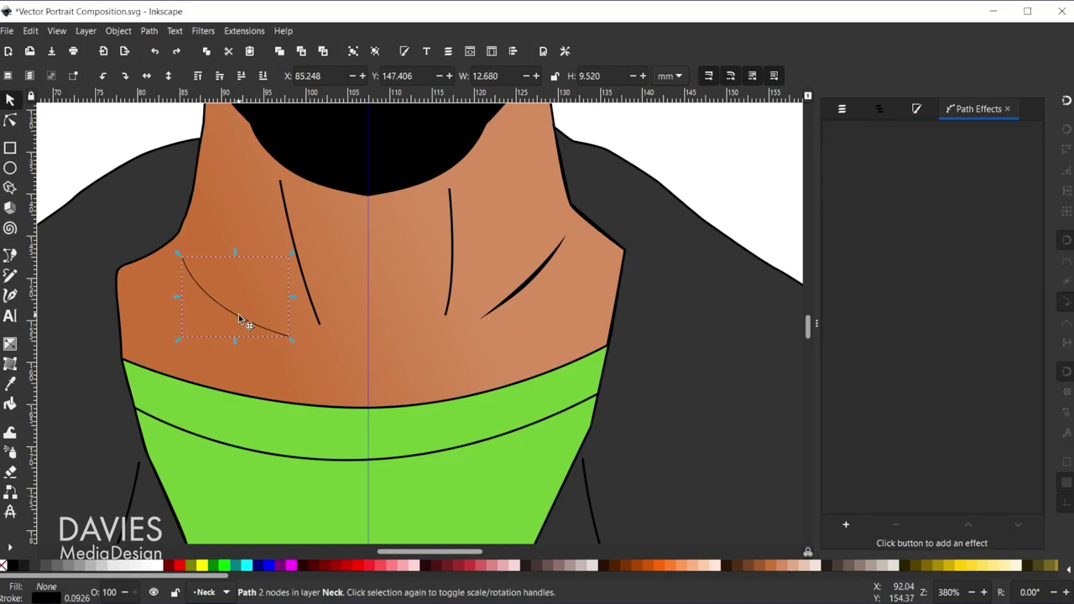
left_click(149, 31)
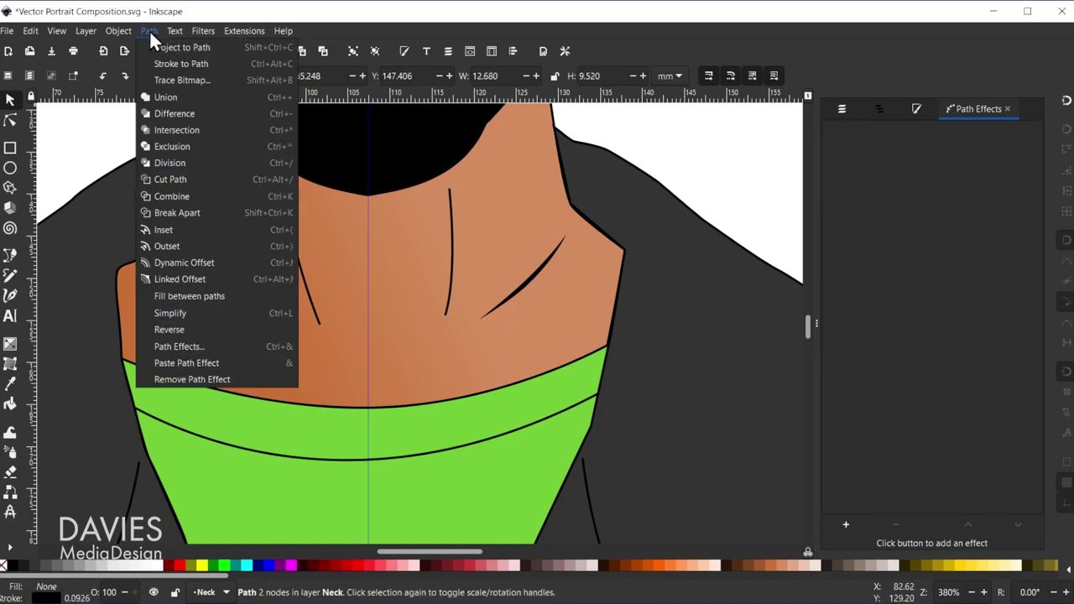
left_click(200, 363)
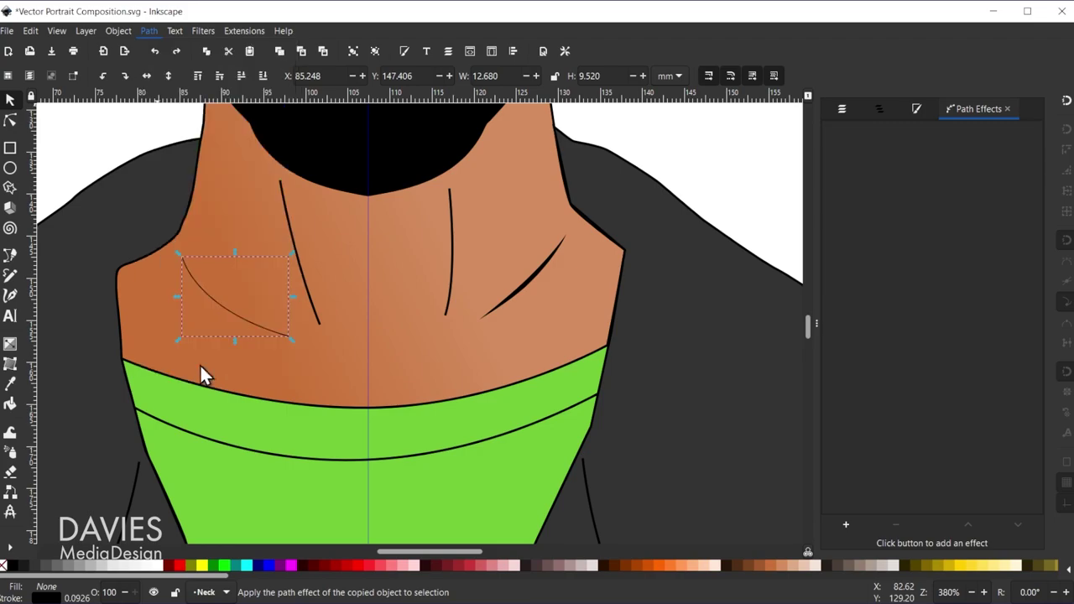
Paste the copied taper path effect onto the two inner neck lines together
left_click(309, 295)
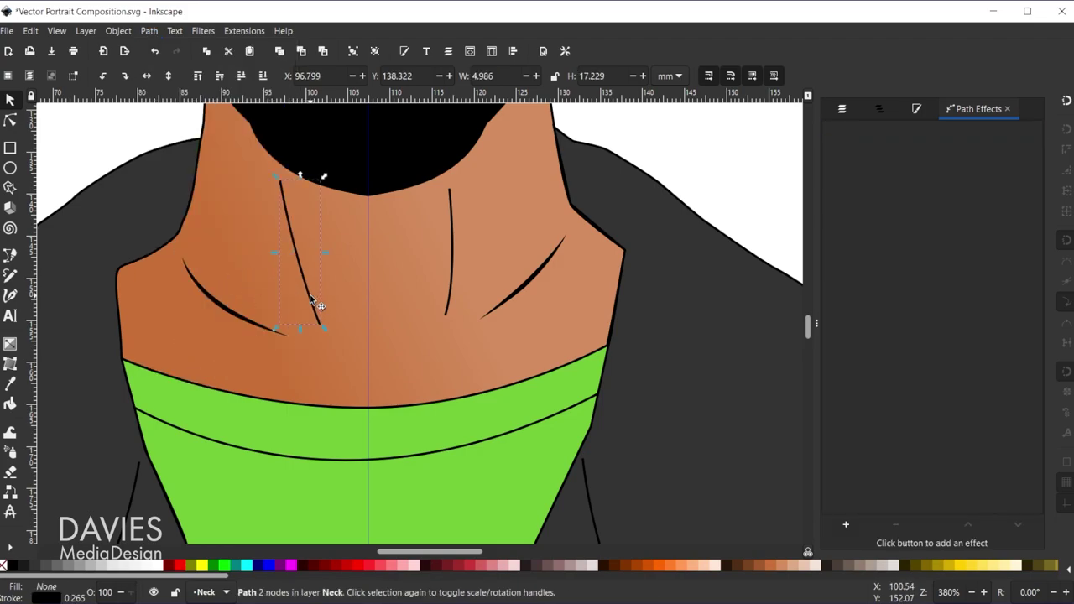
left_click(453, 248, "shift")
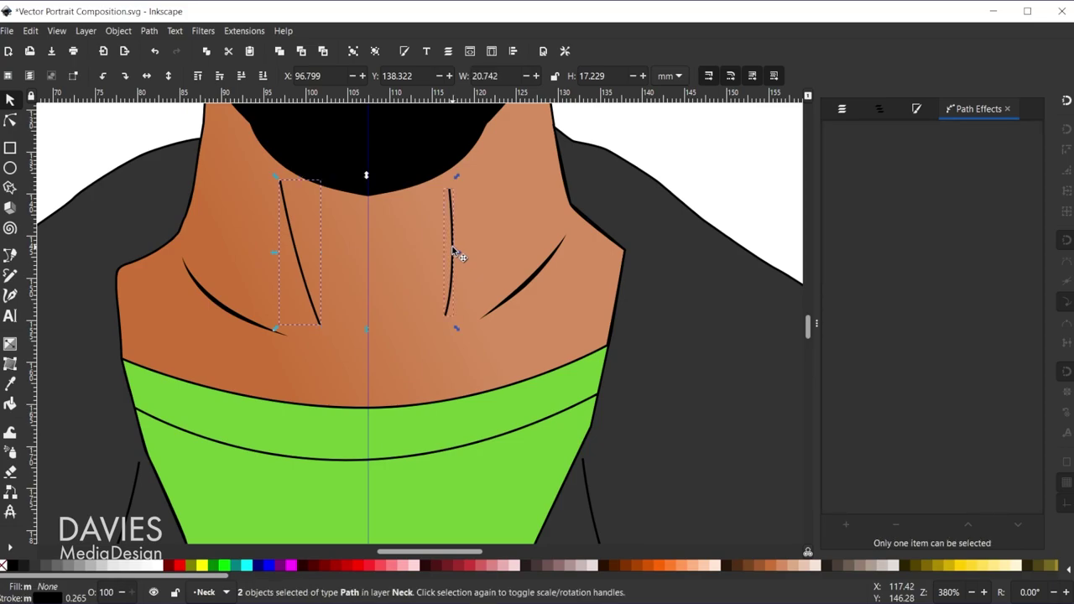
key("shift")
key("ctrl+7")
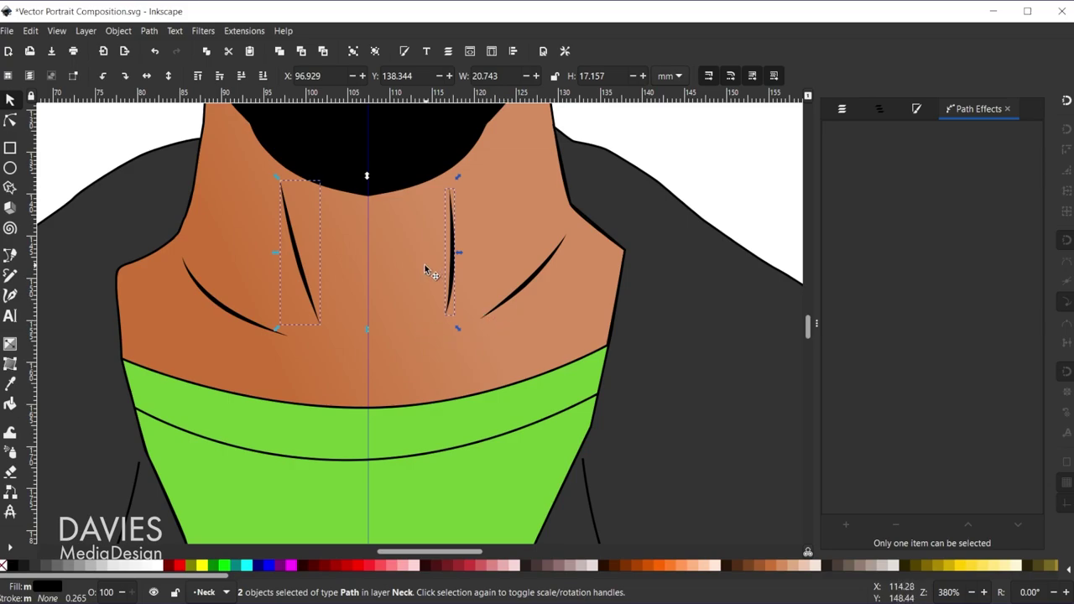
Paste the taper path effect onto the four fold lines on both sides of the jacket and deselect them
scroll(528, 369, "down", 2)
scroll(546, 395, "down", 2)
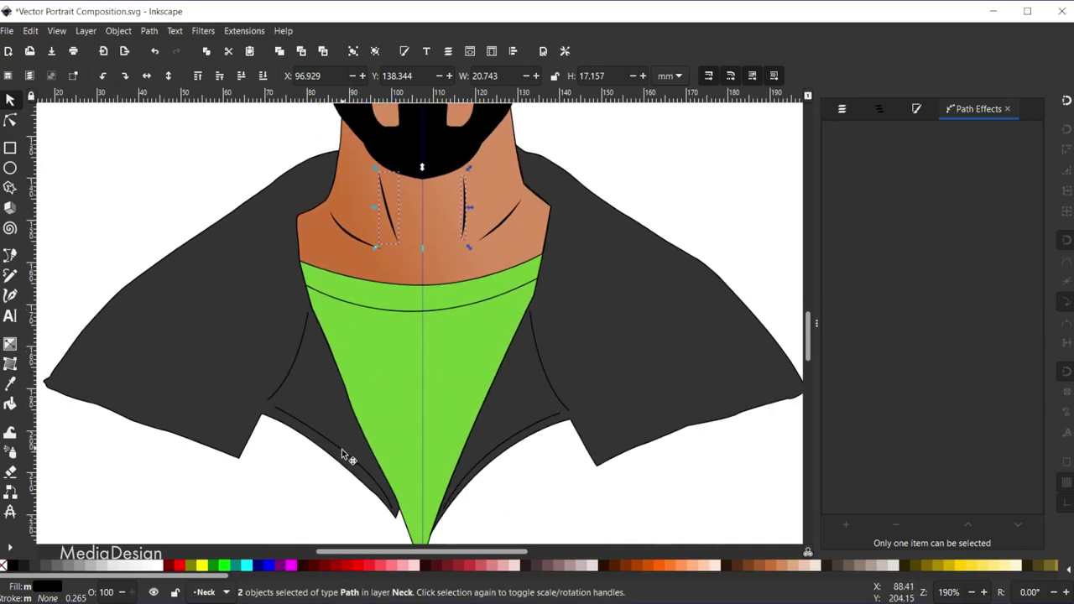
scroll(304, 444, "up", 2)
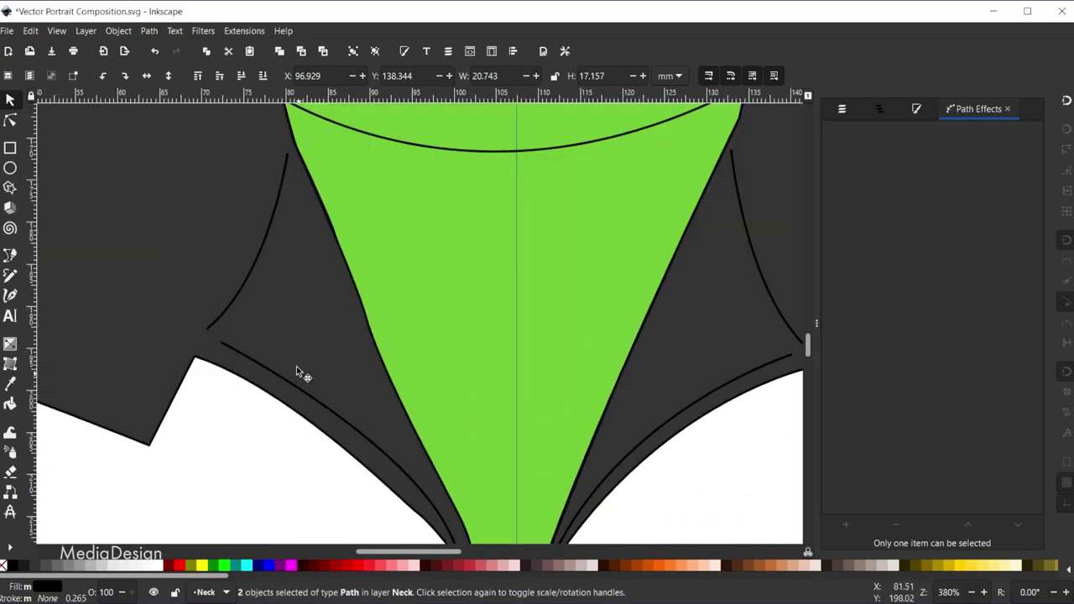
left_click(251, 281)
left_click(319, 402, "shift")
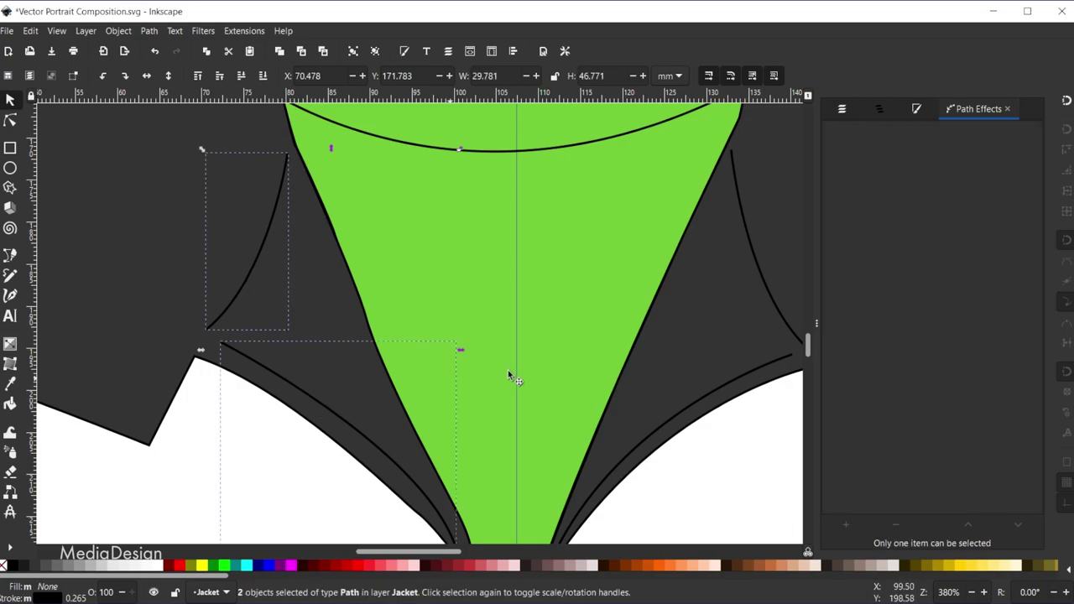
left_click(760, 270, "shift")
left_click(740, 384, "shift")
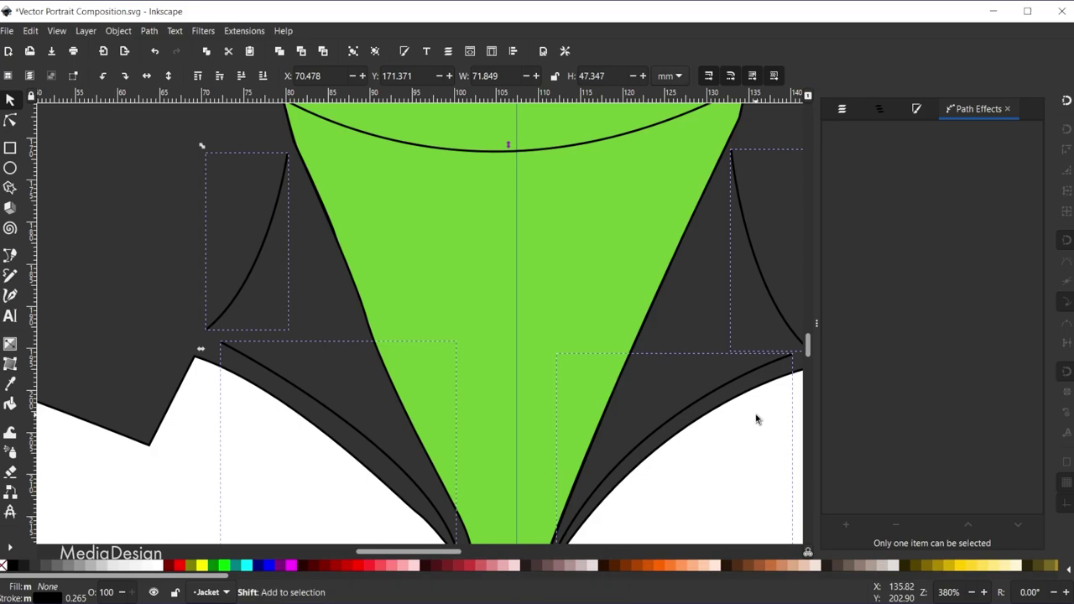
key("ctrl+shift+x")
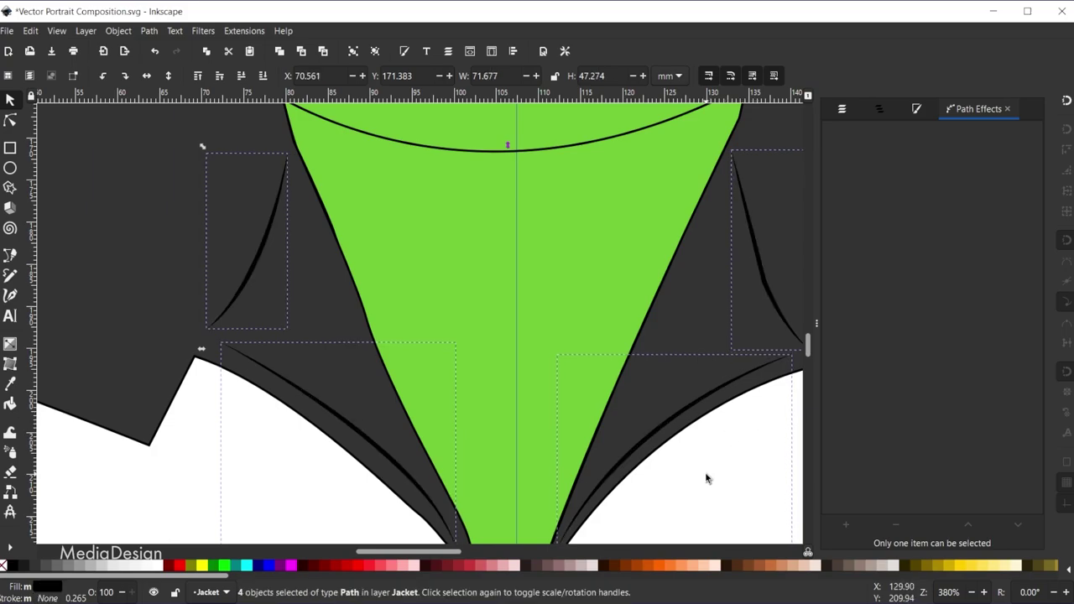
key("Escape")
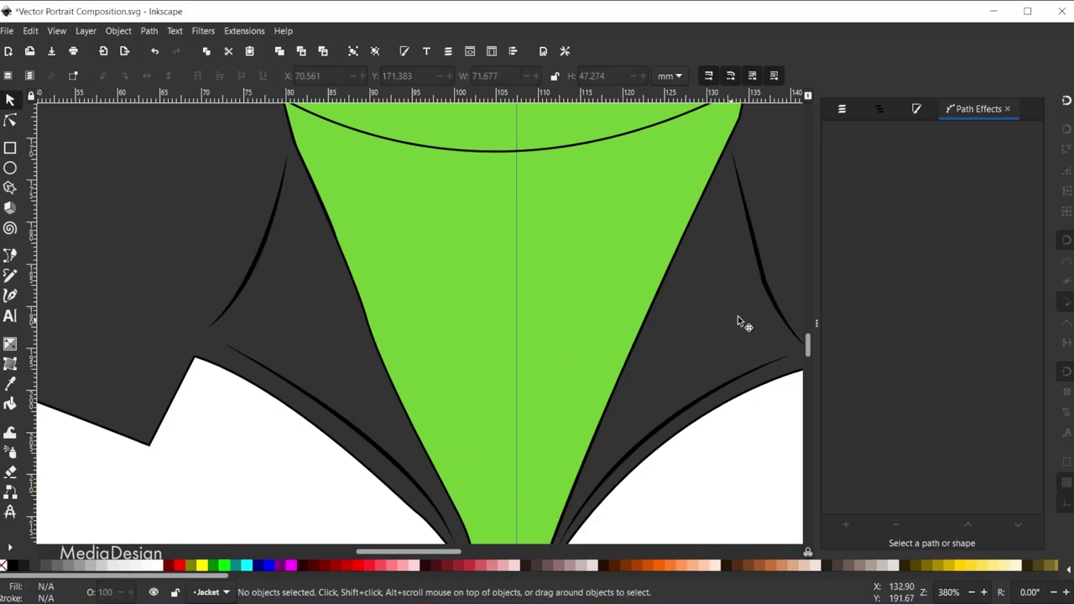
Set the outline of both jacket halves to a stroke width of 3 px and deselect them
scroll(760, 394, "down", 2, "ctrl")
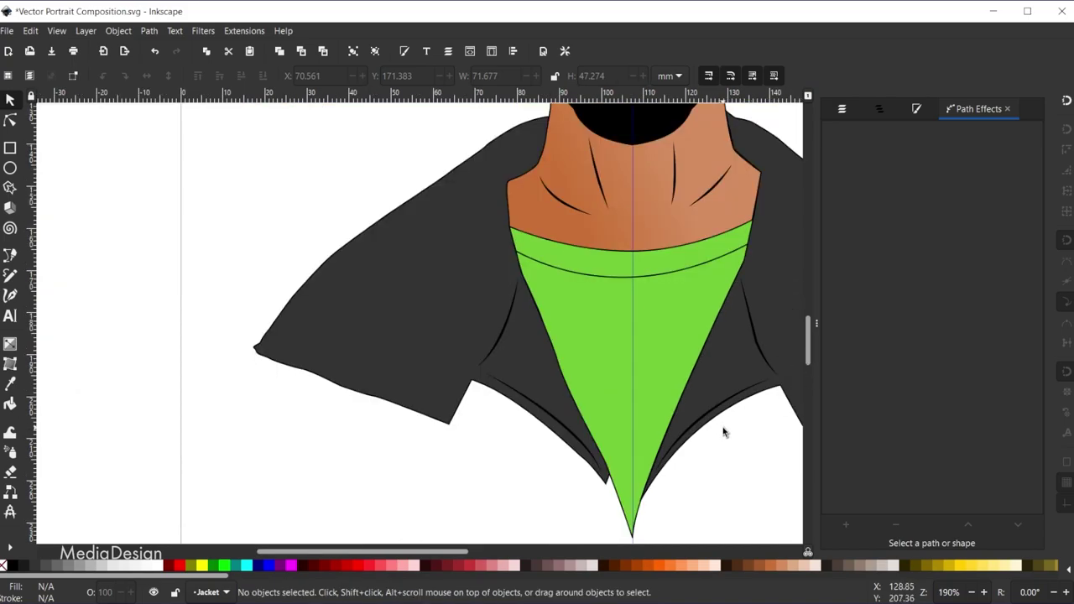
scroll(663, 288, "down", 1, "ctrl")
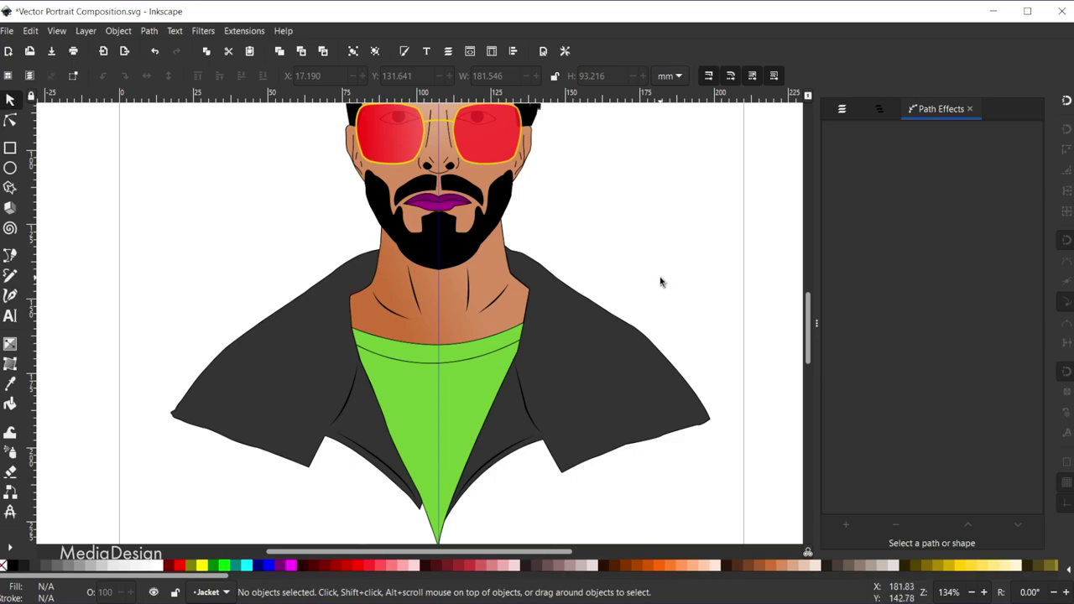
left_click(572, 343)
left_click(299, 374, "shift")
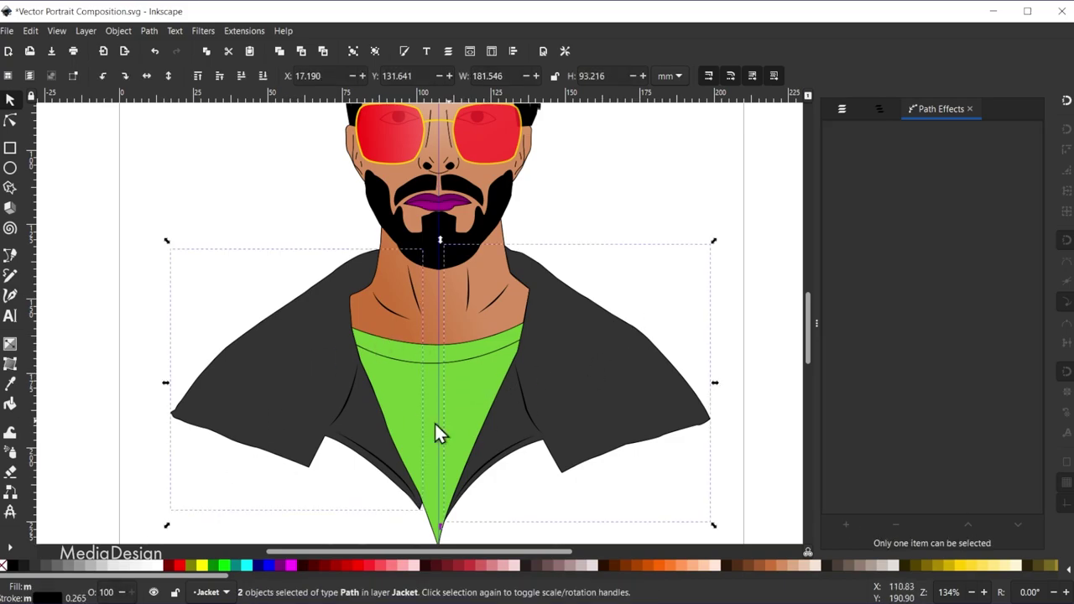
left_click(48, 598)
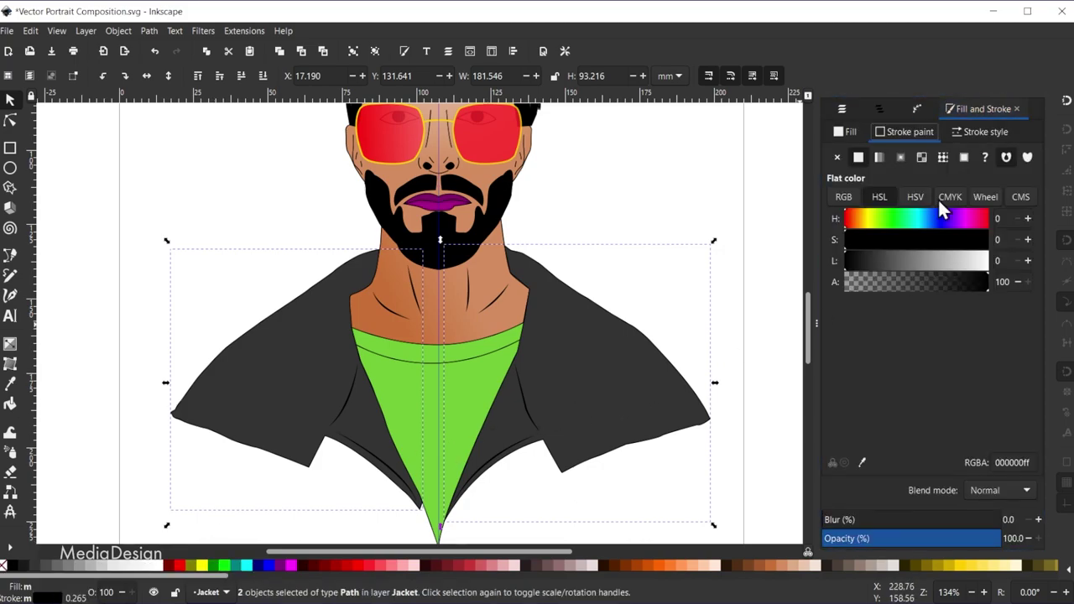
left_click(983, 131)
left_click(946, 157)
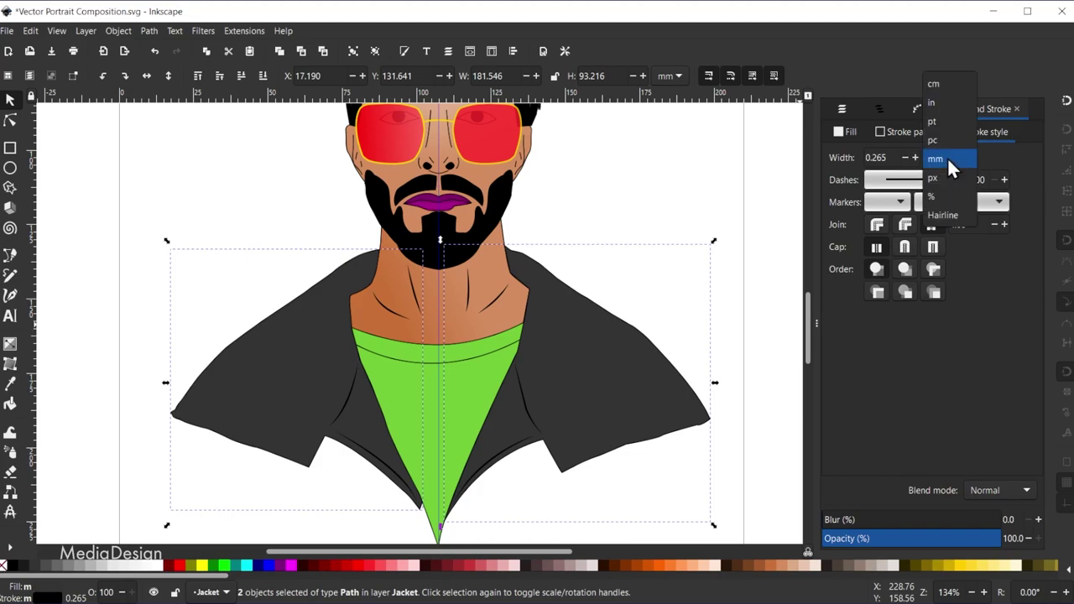
left_click(958, 165)
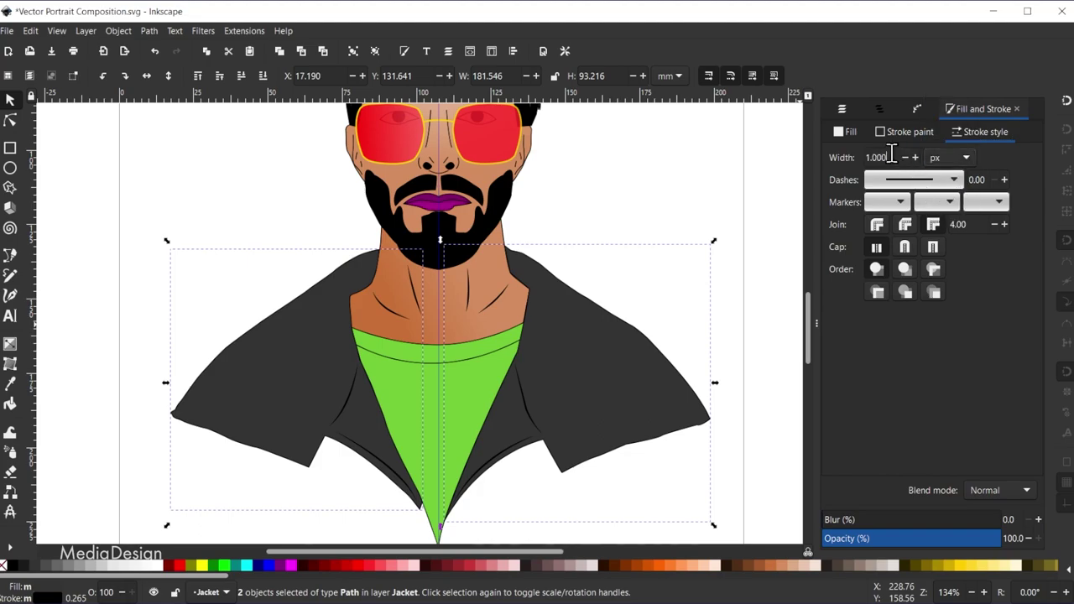
left_click_drag(889, 158, 850, 160)
type("3")
key("Return")
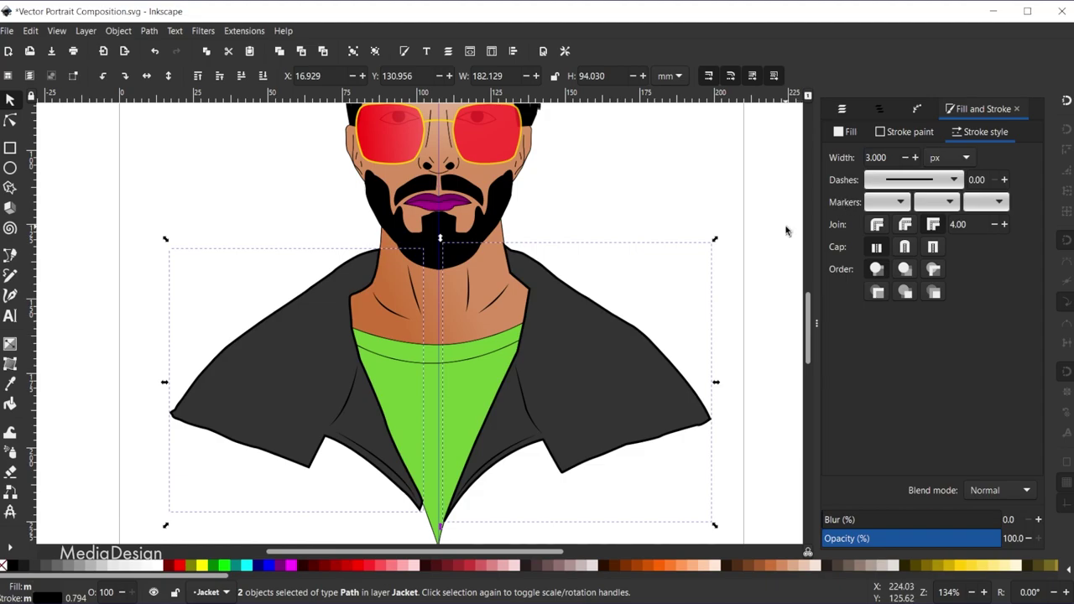
left_click(758, 199)
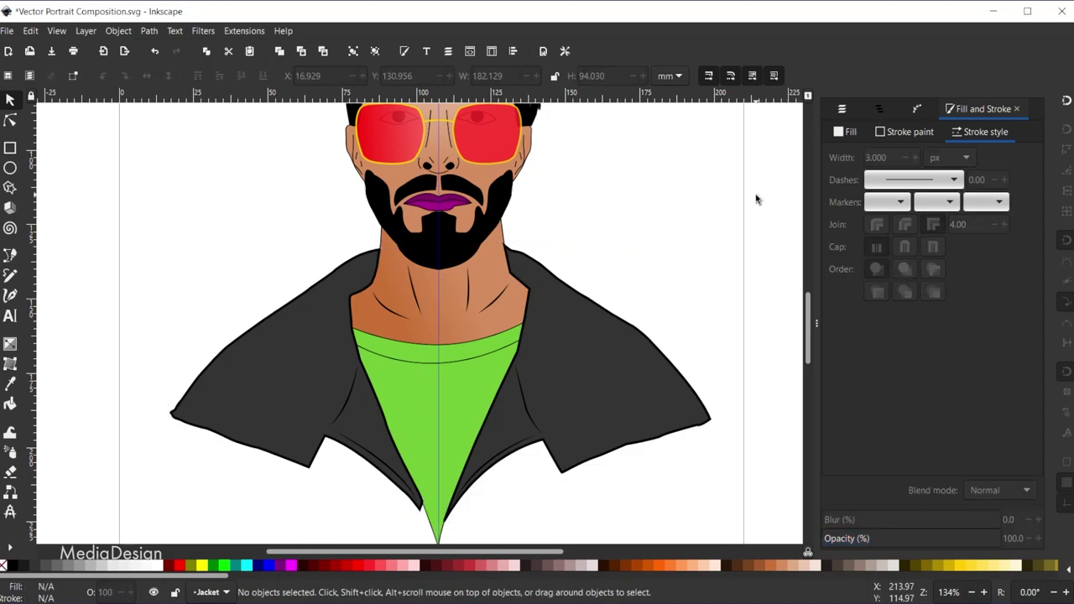
Set the green shirt's outline to a stroke width of 2 px and deselect it
left_click(507, 338)
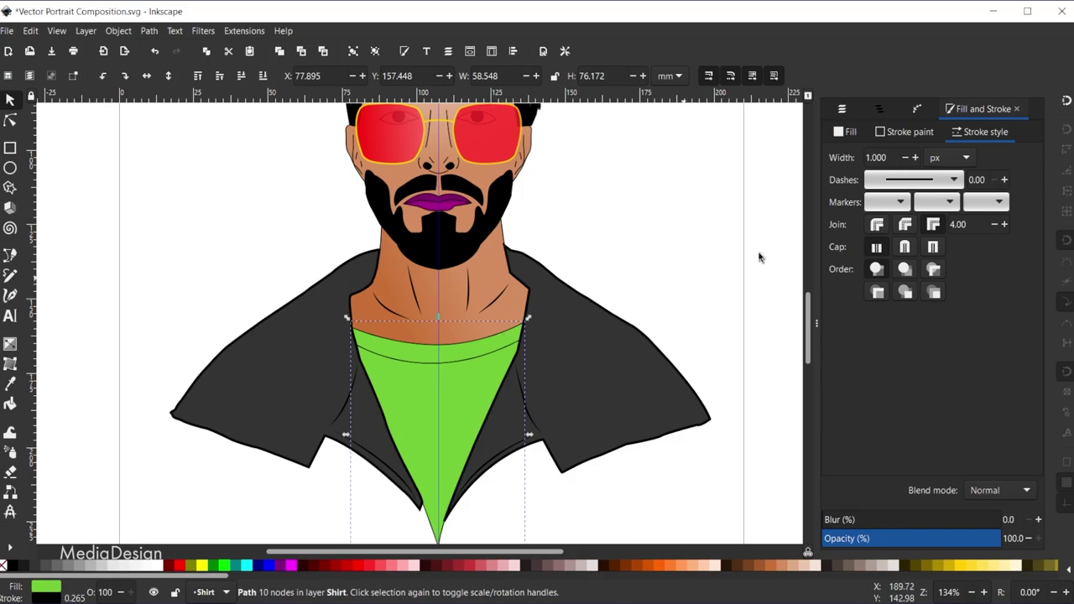
left_click_drag(889, 158, 832, 159)
type("2")
key("Return")
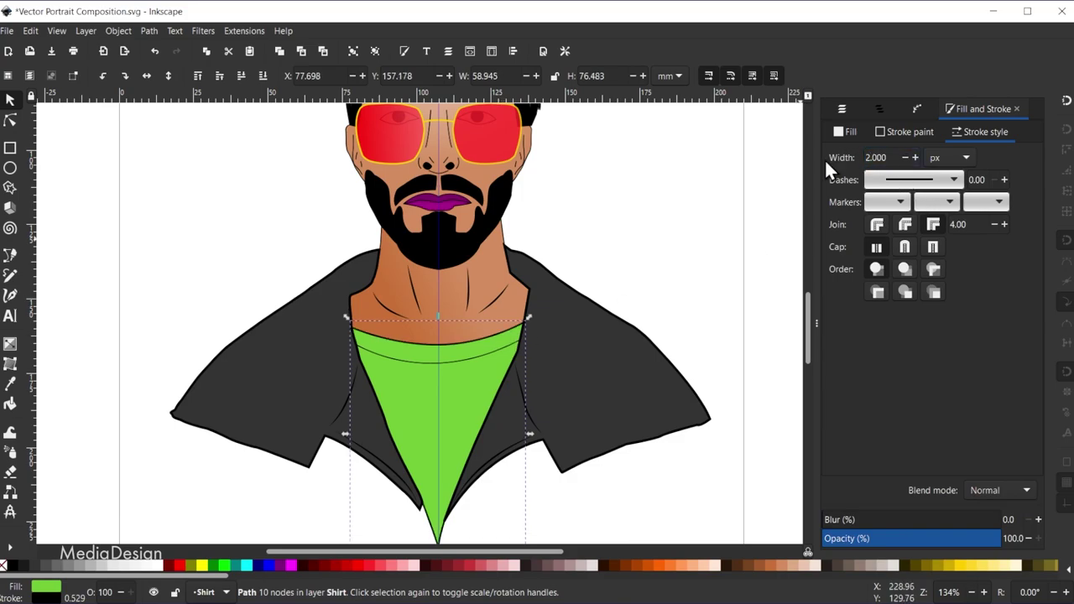
left_click(667, 204)
Delete the vertical guide running through the middle of the face and clear the selection
scroll(667, 204, "down", 3)
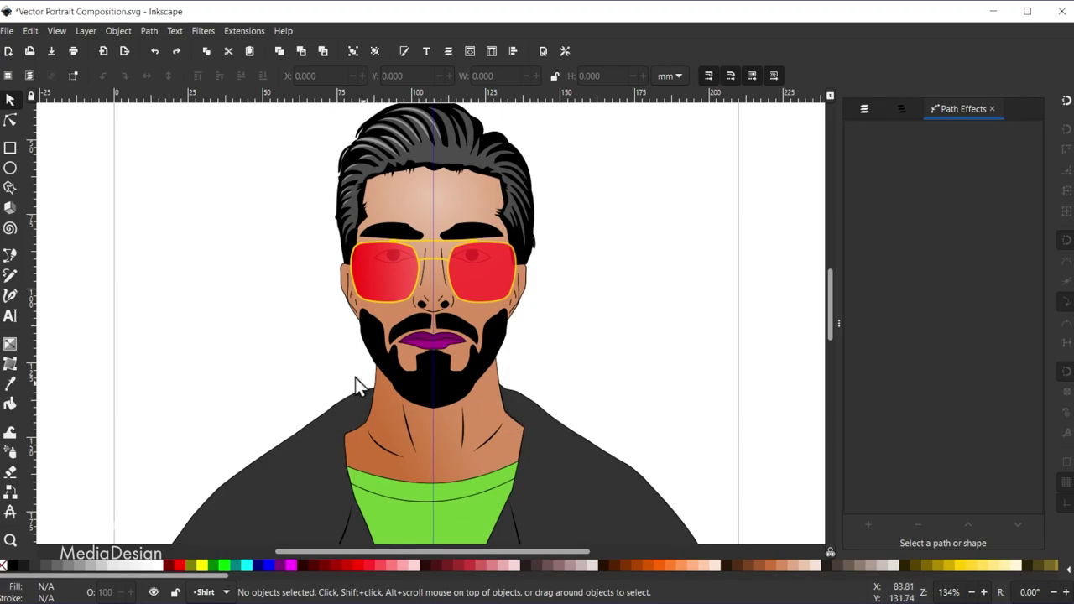
scroll(449, 290, "up", 2)
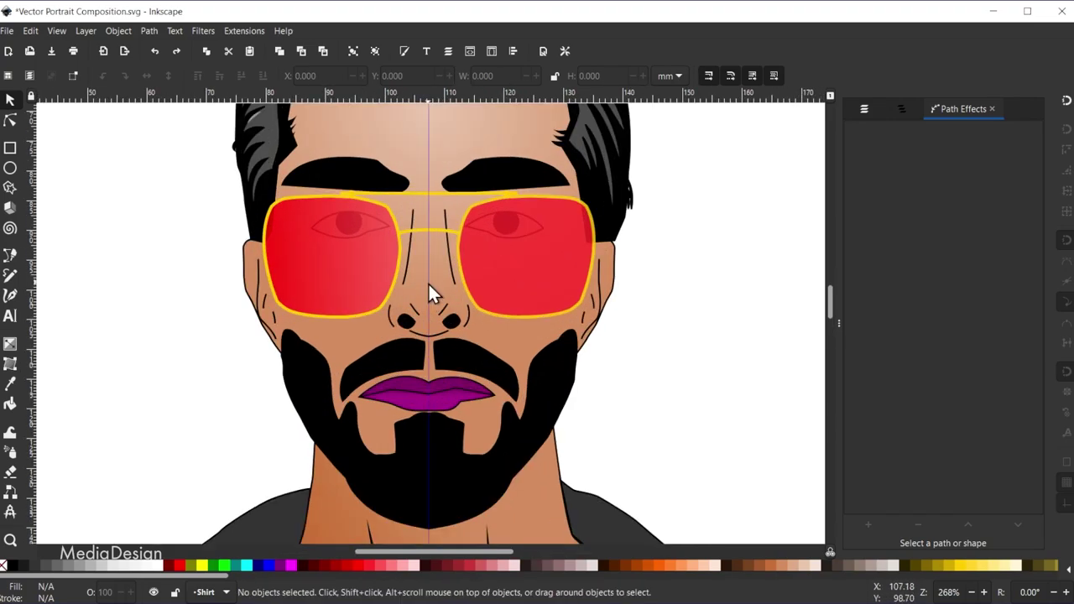
left_click(428, 286)
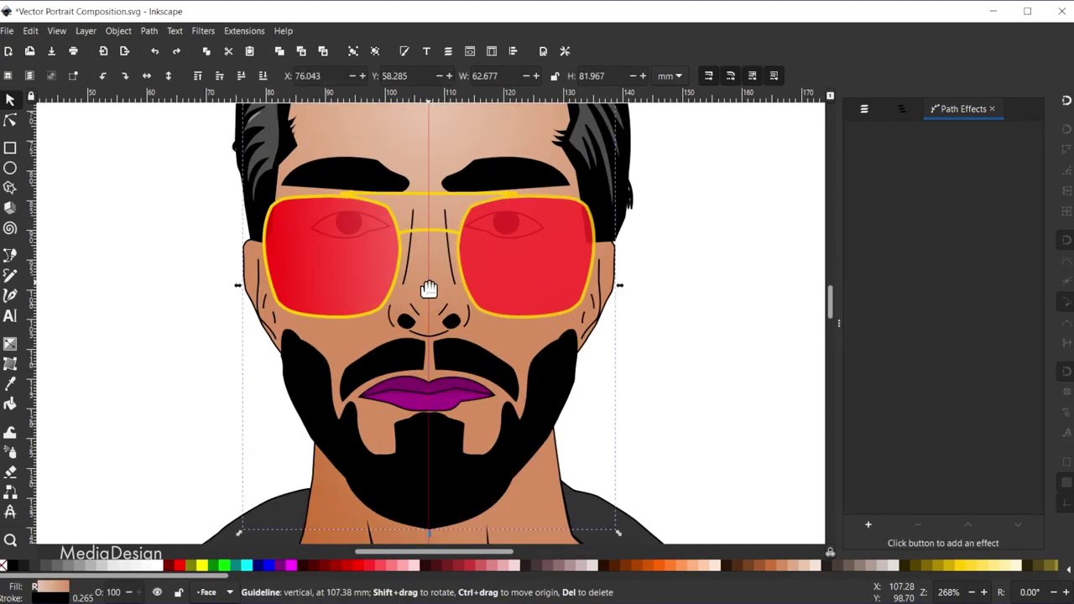
key("Delete")
left_click(688, 328)
Ungroup the nose details into individual paths and deselect them
scroll(488, 328, "up", 1)
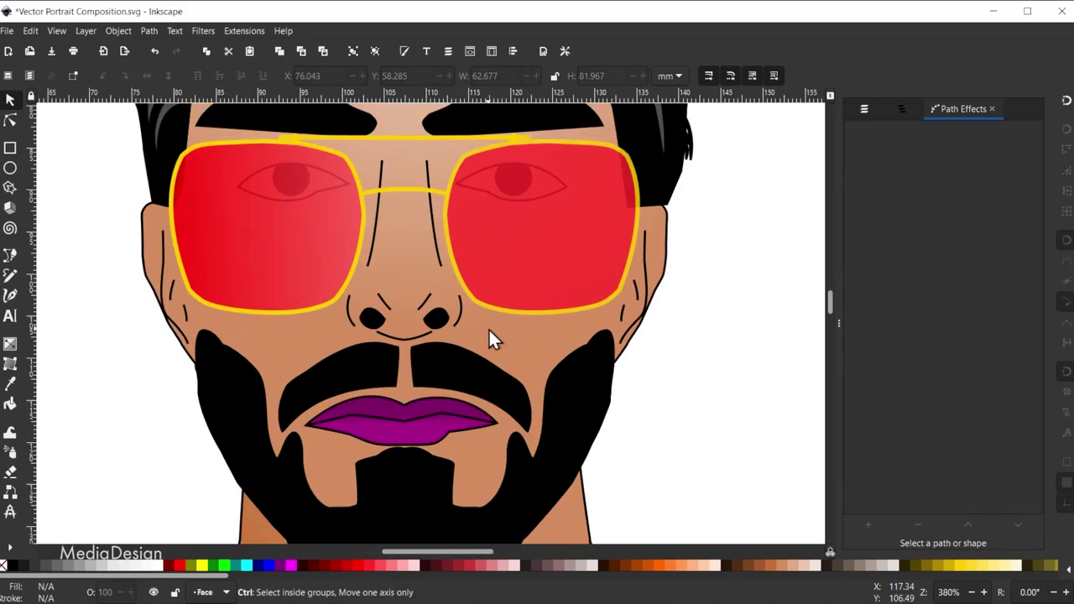
left_click(441, 309)
left_click(445, 312)
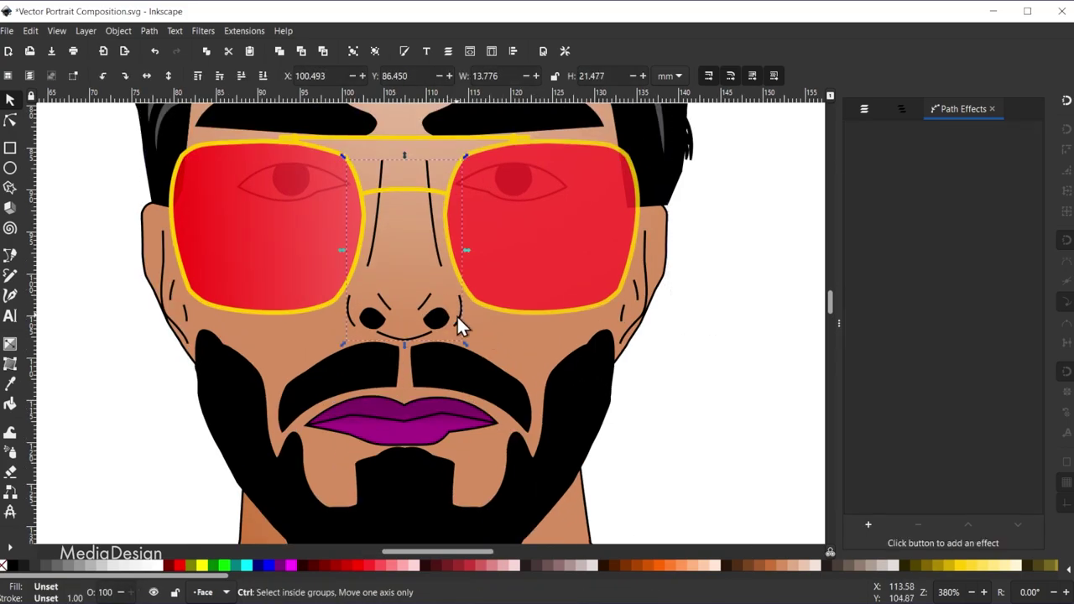
left_click(738, 401)
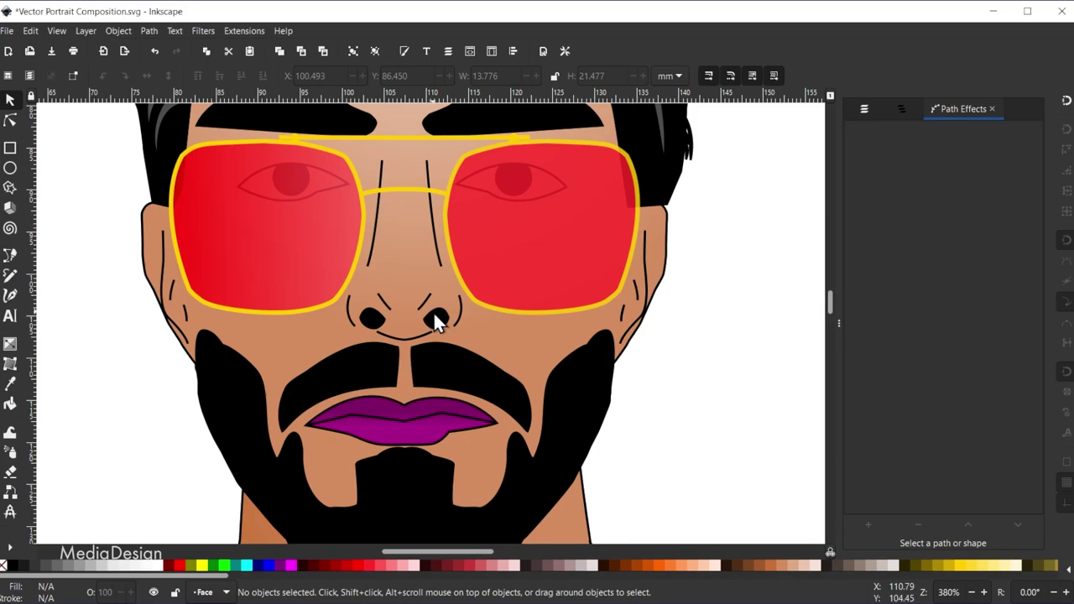
left_click(434, 312, "ctrl")
left_click(368, 329, "ctrl")
left_click(371, 318, "ctrl+shift")
left_click(404, 331, "ctrl+shift")
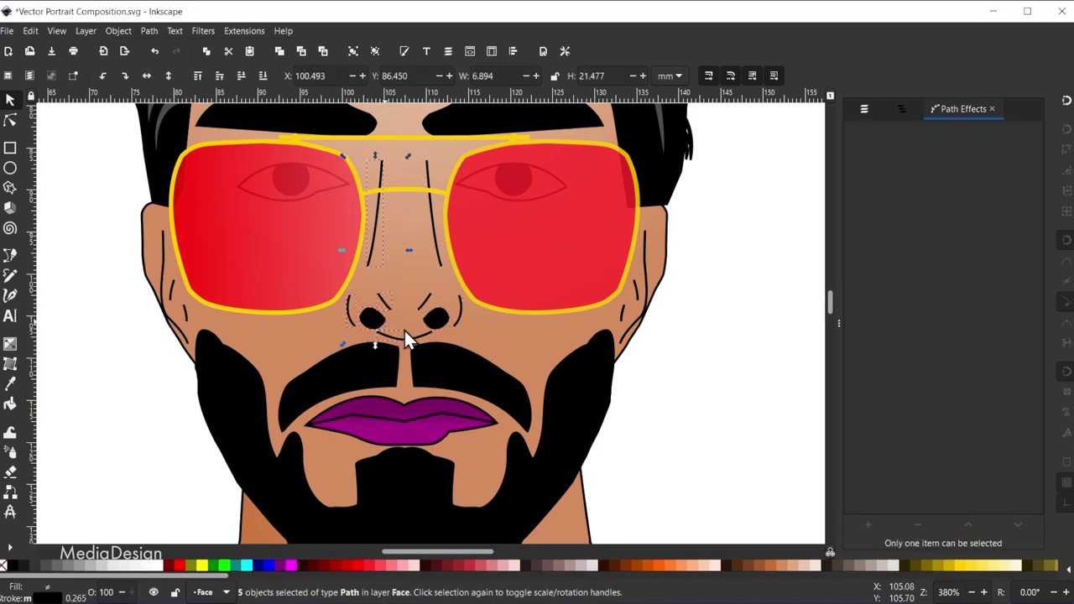
left_click(708, 373)
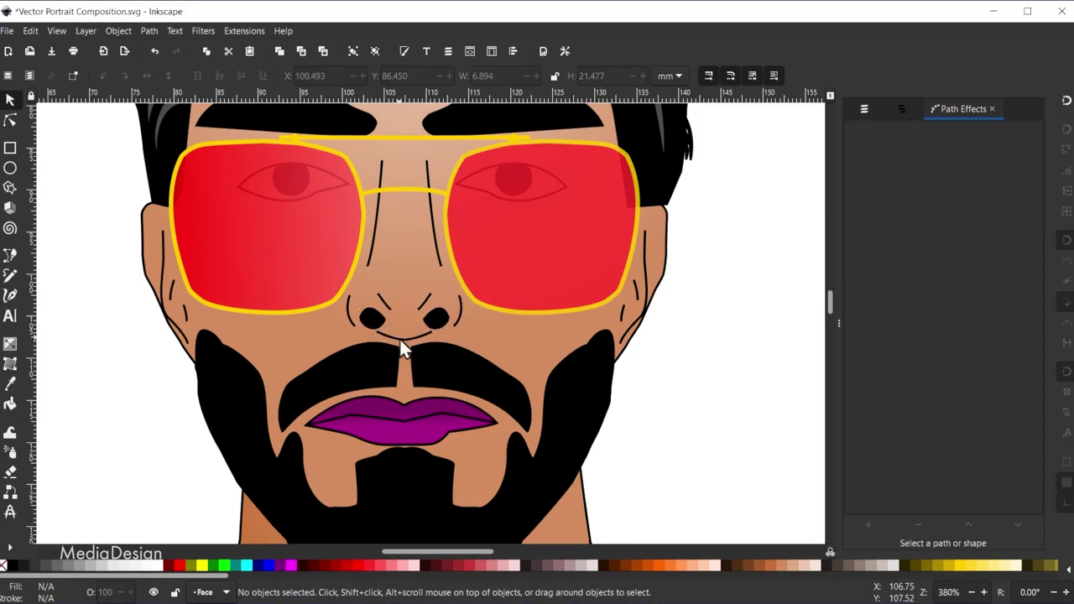
Add the Taper stroke path effect to the curved line outside the left nostril
left_click(347, 308, "ctrl")
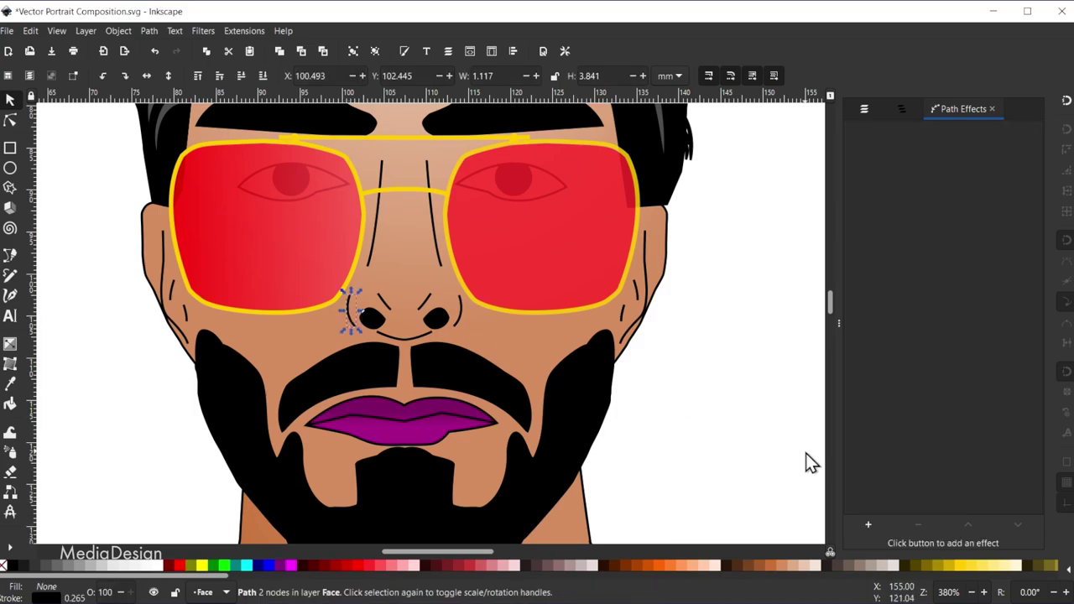
left_click(867, 525)
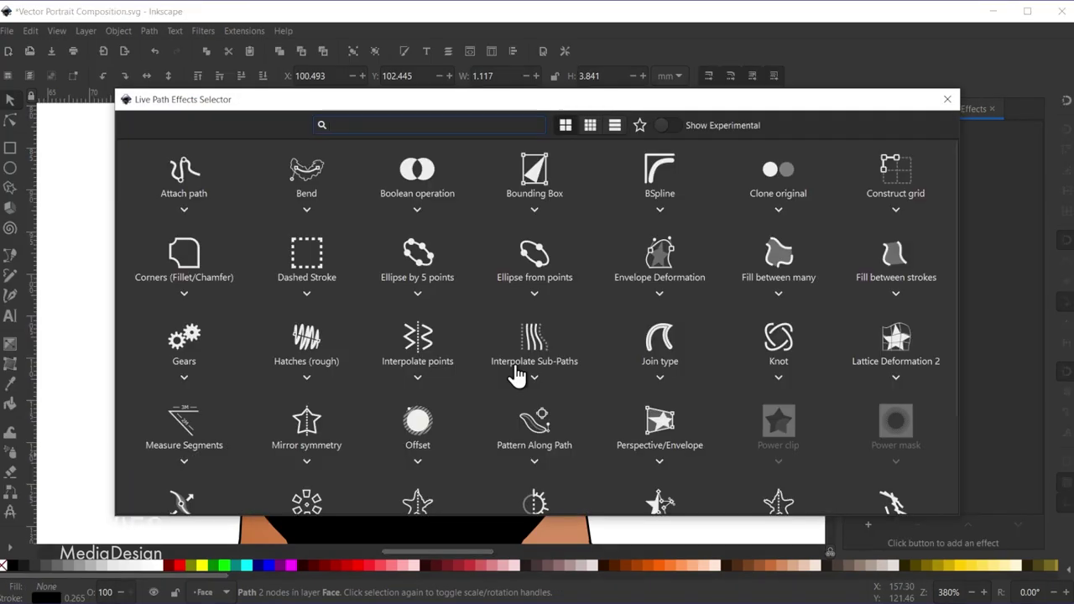
scroll(474, 377, "down", 3)
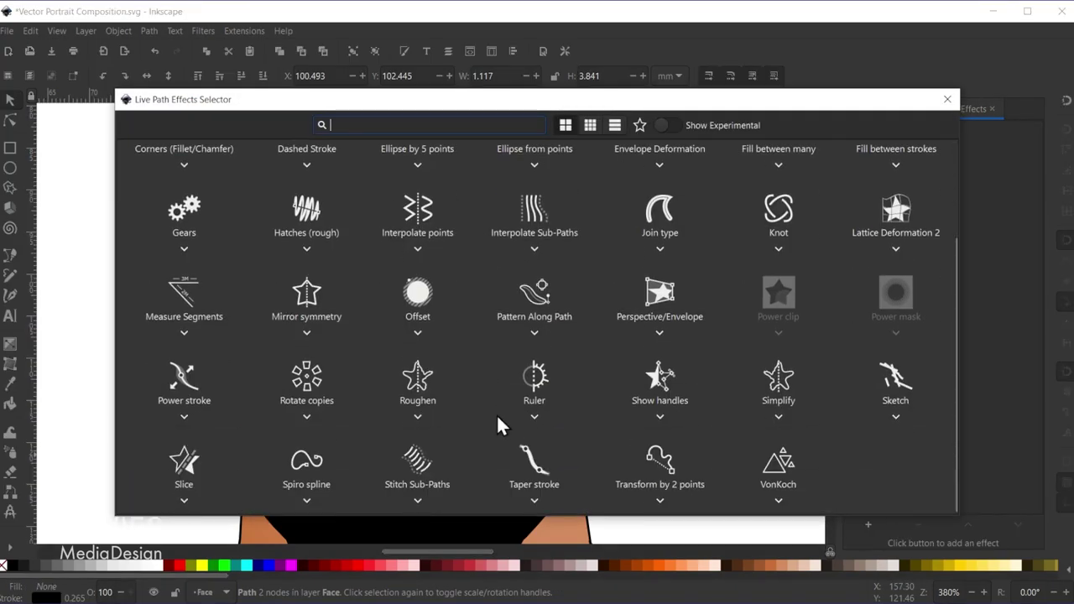
left_click(539, 459)
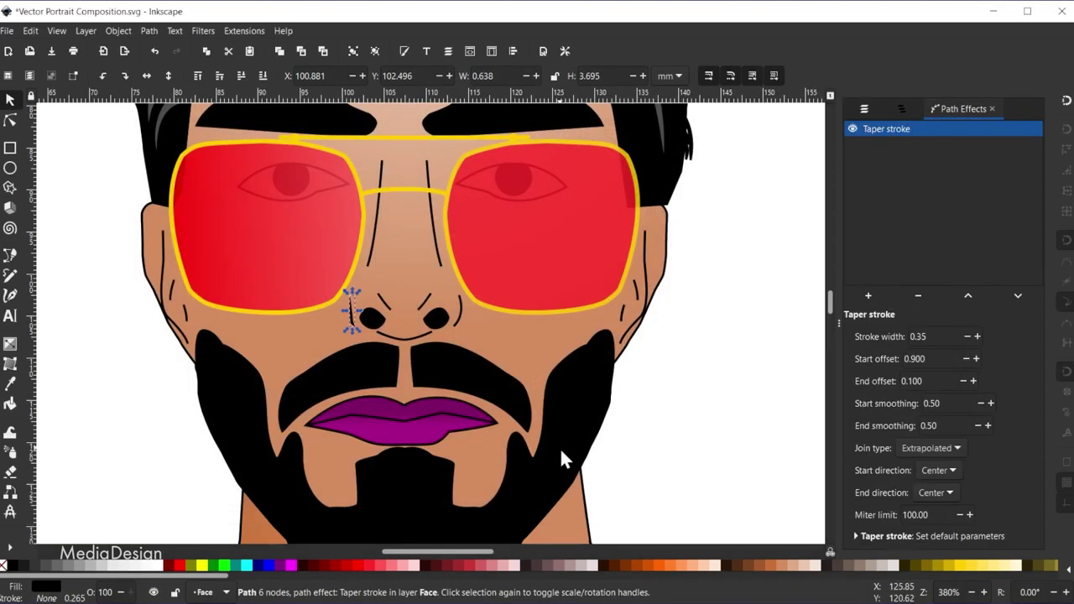
Set the left nostril line's taper to stroke width 0.35 and start offset 0.500, and deselect it
left_click(967, 336)
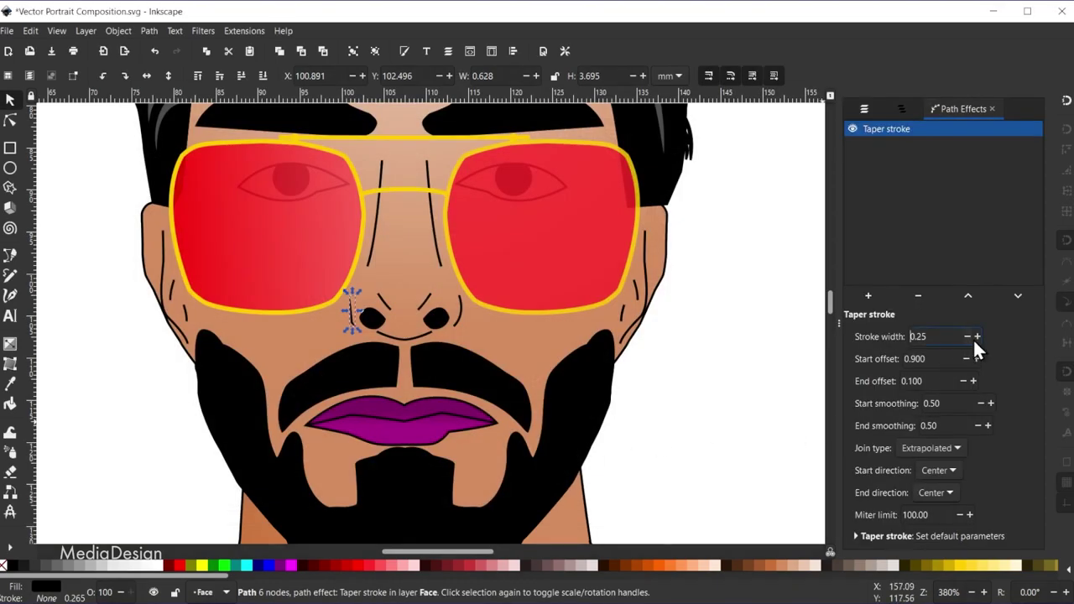
left_click(976, 336)
left_click(976, 337)
left_click(966, 336)
left_click(966, 358)
left_click(966, 358)
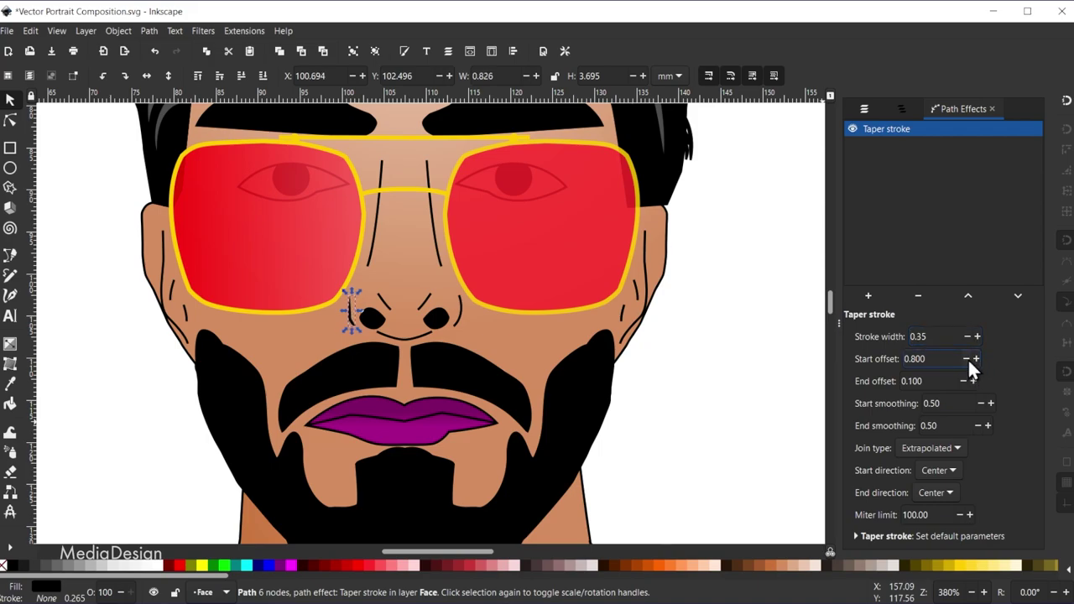
left_click(966, 359)
left_click(966, 358)
left_click(692, 382)
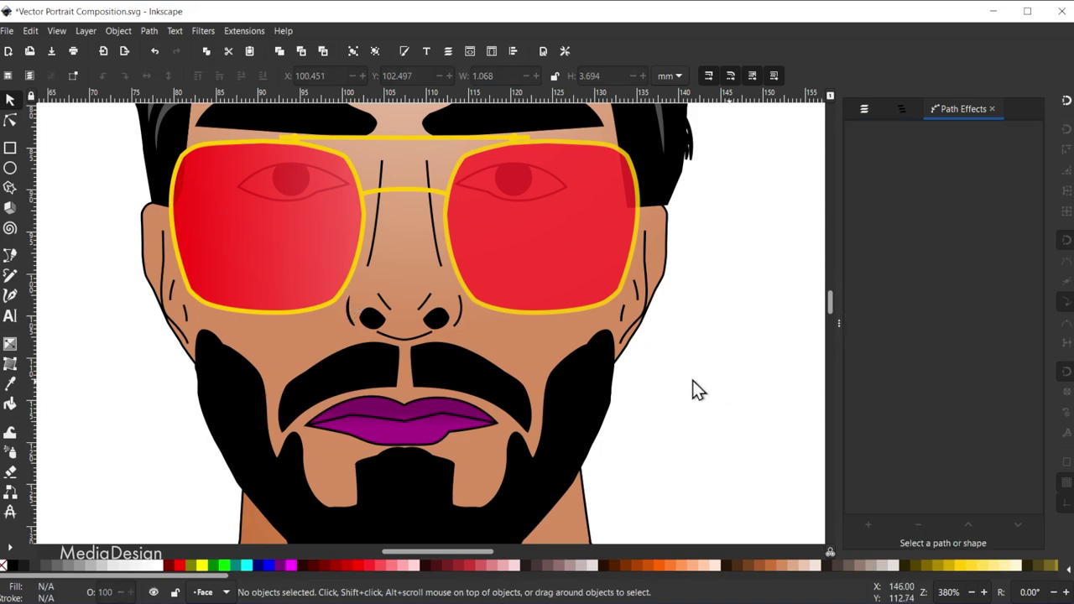
Copy the tapered left nostril line and paste its path effect onto the curved line outside the right nostril
left_click(346, 310)
left_click(459, 308)
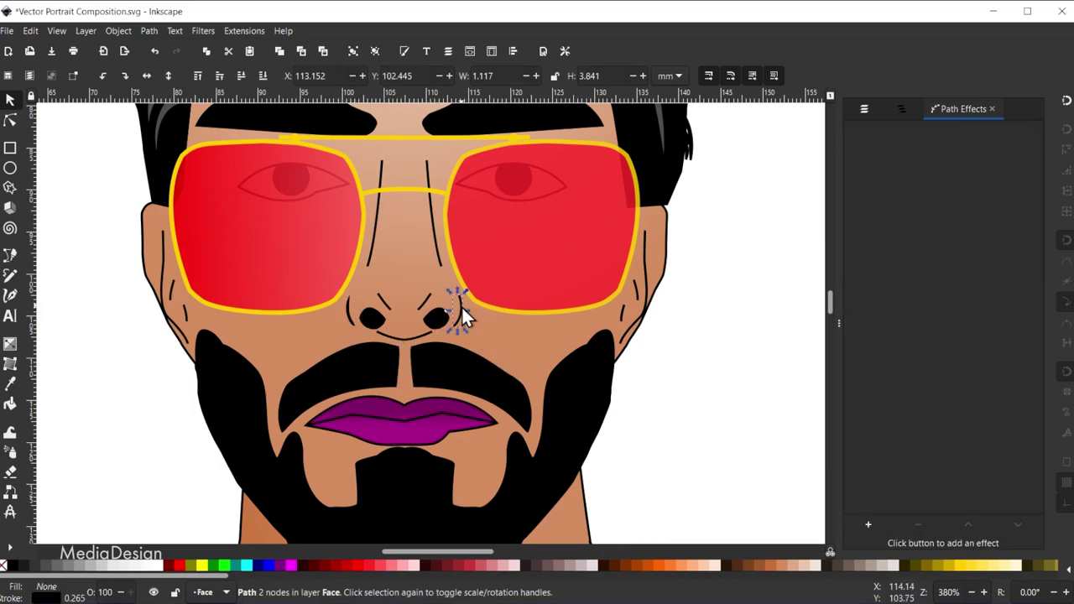
left_click(152, 30)
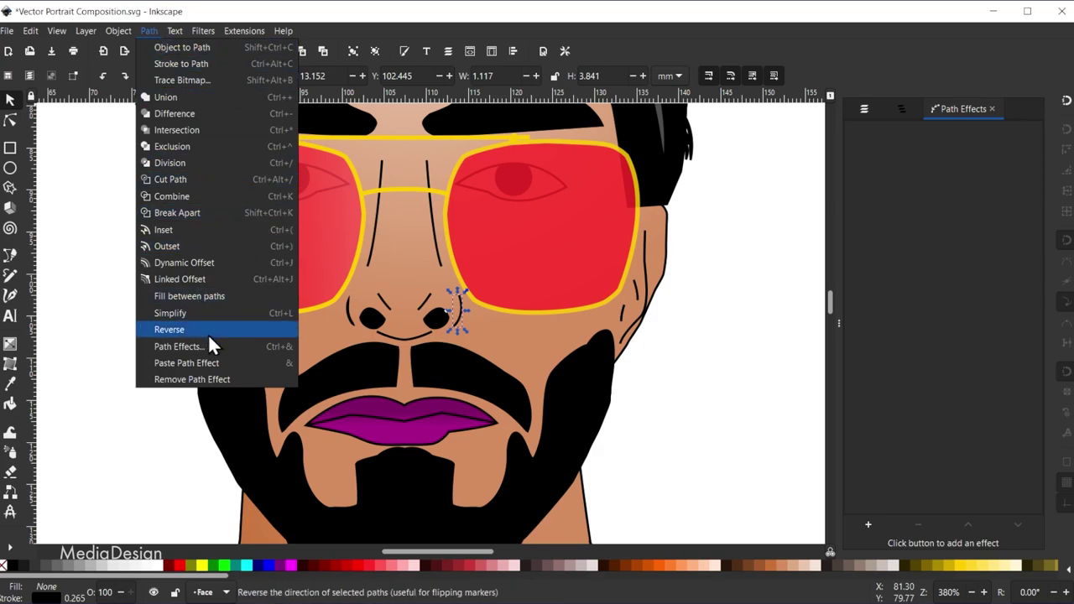
left_click(199, 361)
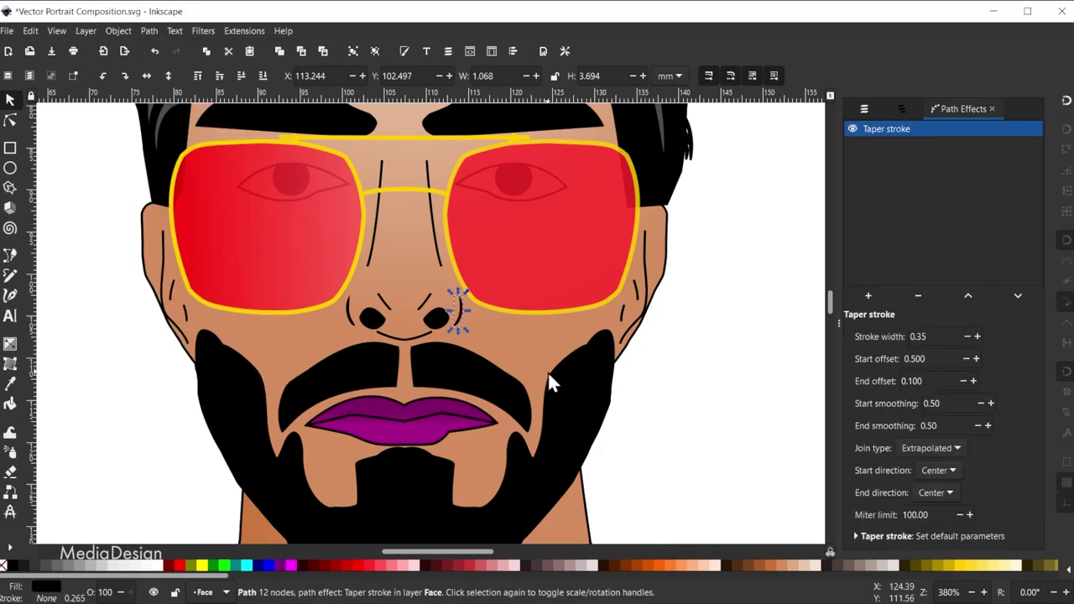
Add a Taper stroke effect to the short line above the left nostril with stroke width 0.25 and start offset 0.800
left_click(381, 310)
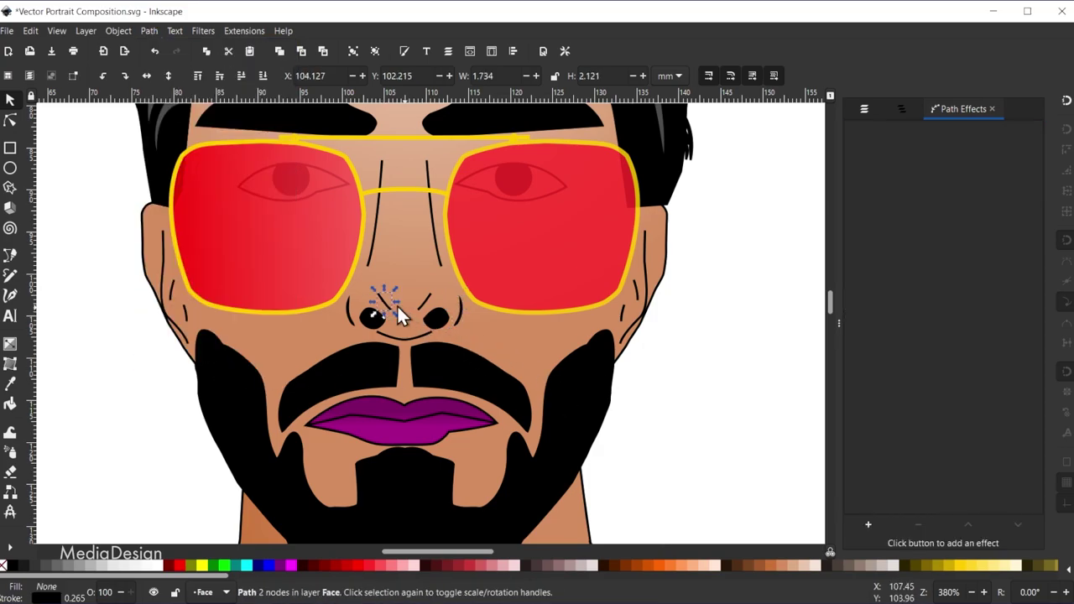
left_click(868, 523)
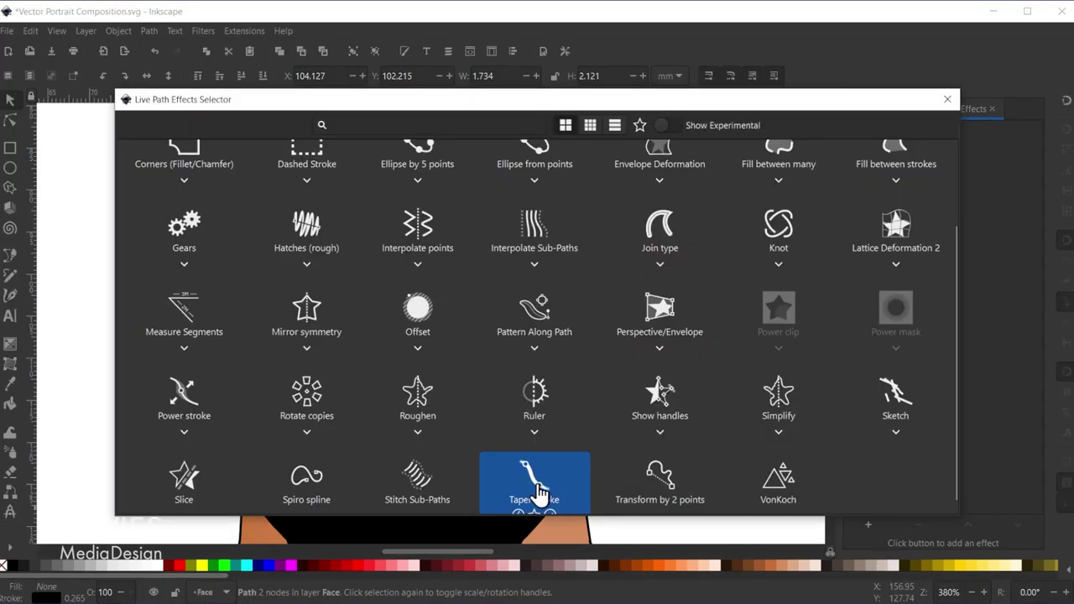
left_click(537, 495)
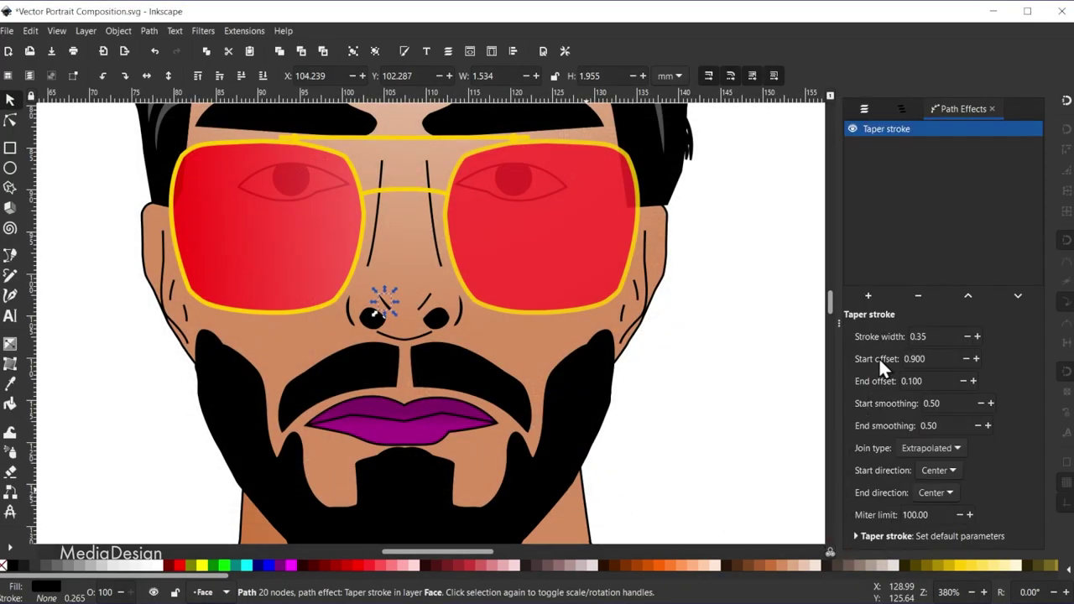
left_click(962, 359)
double_click(967, 336)
Paste the short left line's taper path effect onto the matching line above the right nostril and deselect it
scroll(967, 338, "up", 1)
left_click(427, 301)
left_click(426, 304)
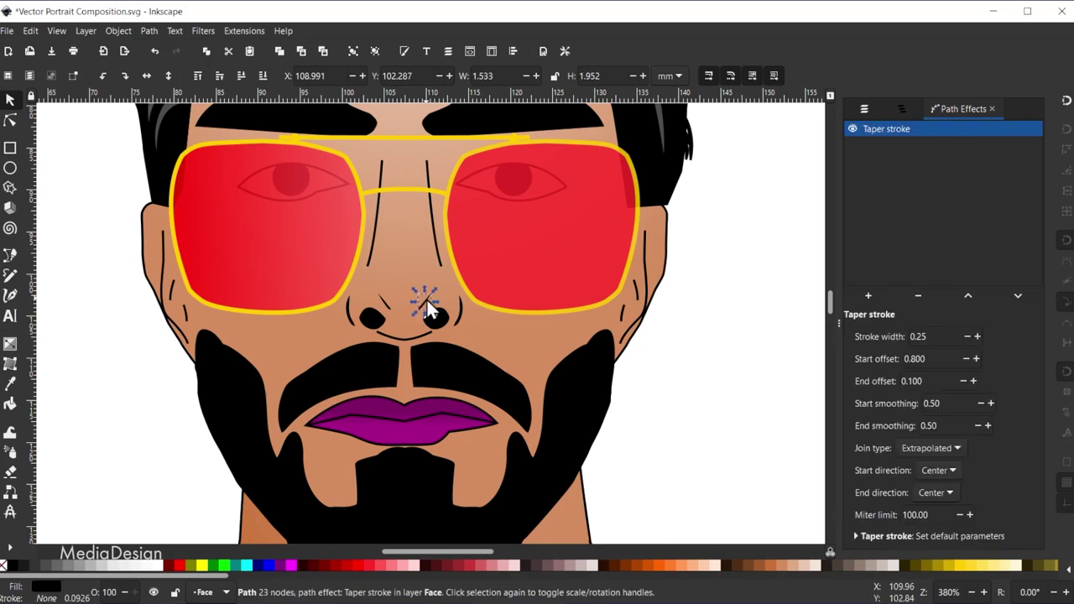
left_click(695, 419)
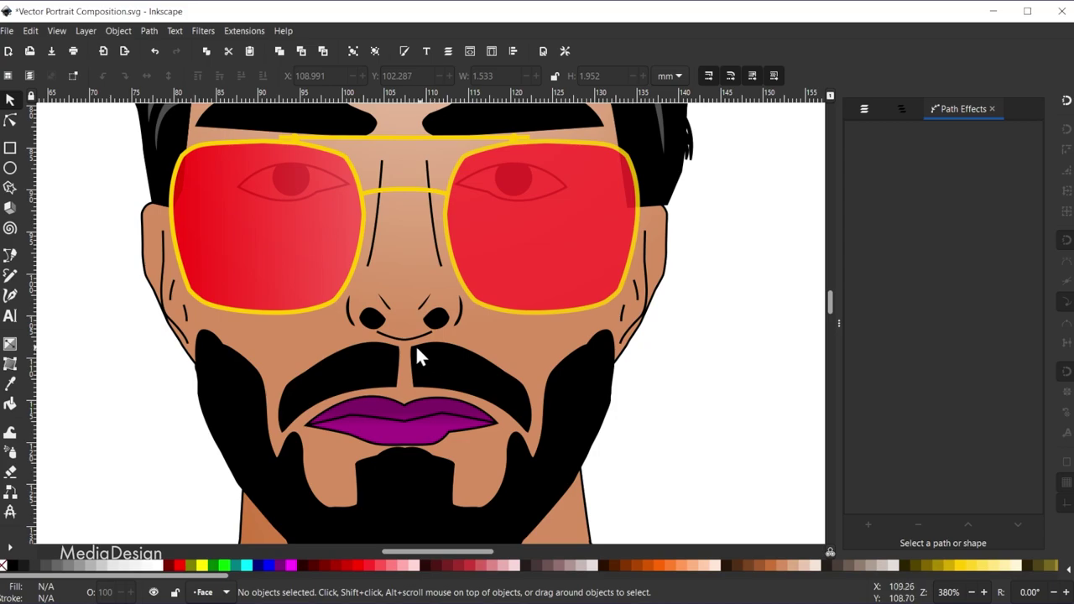
Copy the left nostril line's taper and paste the path effect onto both nose-bridge lines, and save the file
left_click(348, 313)
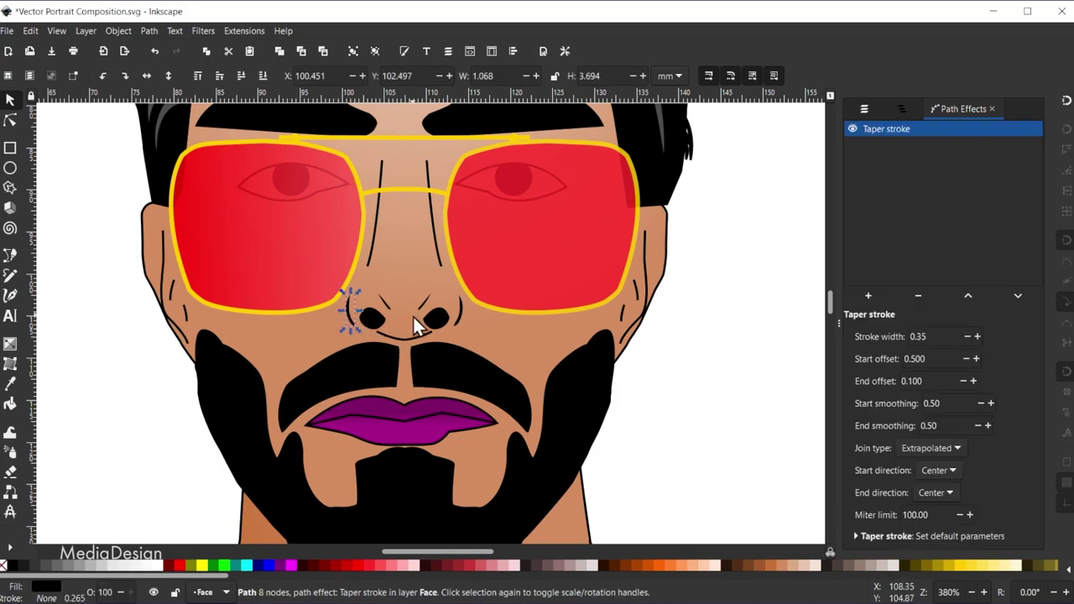
left_click(373, 247)
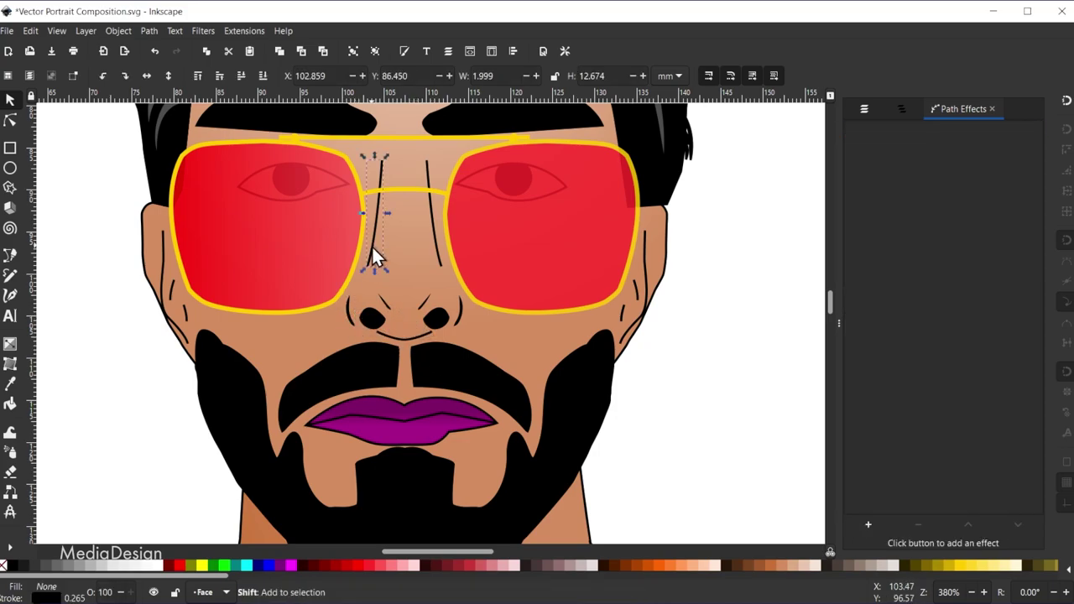
key("ctrl+7")
left_click(435, 224)
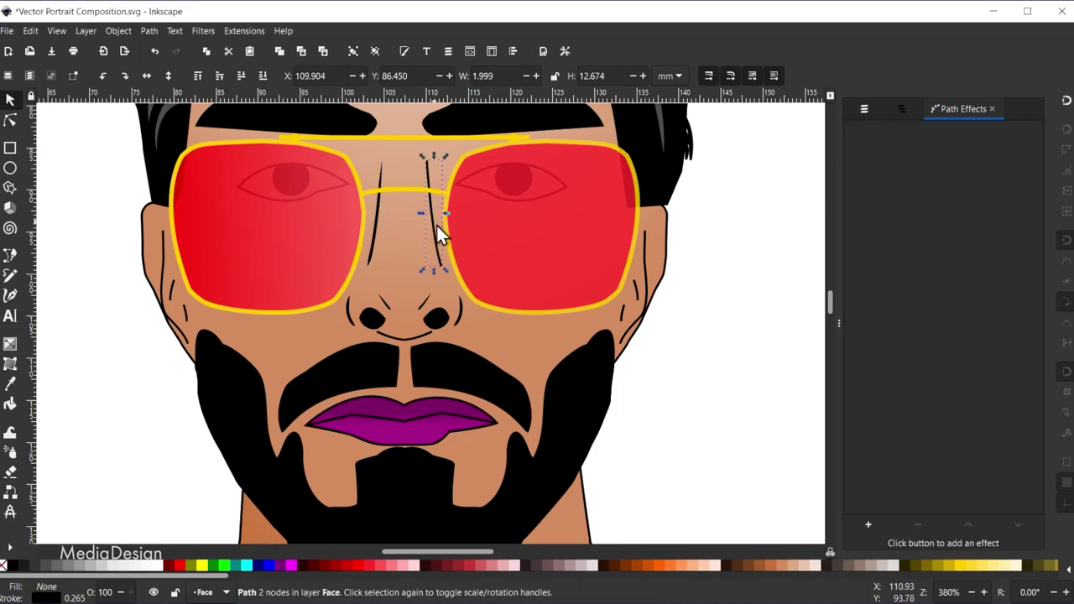
key("ctrl+7")
key("ctrl+s")
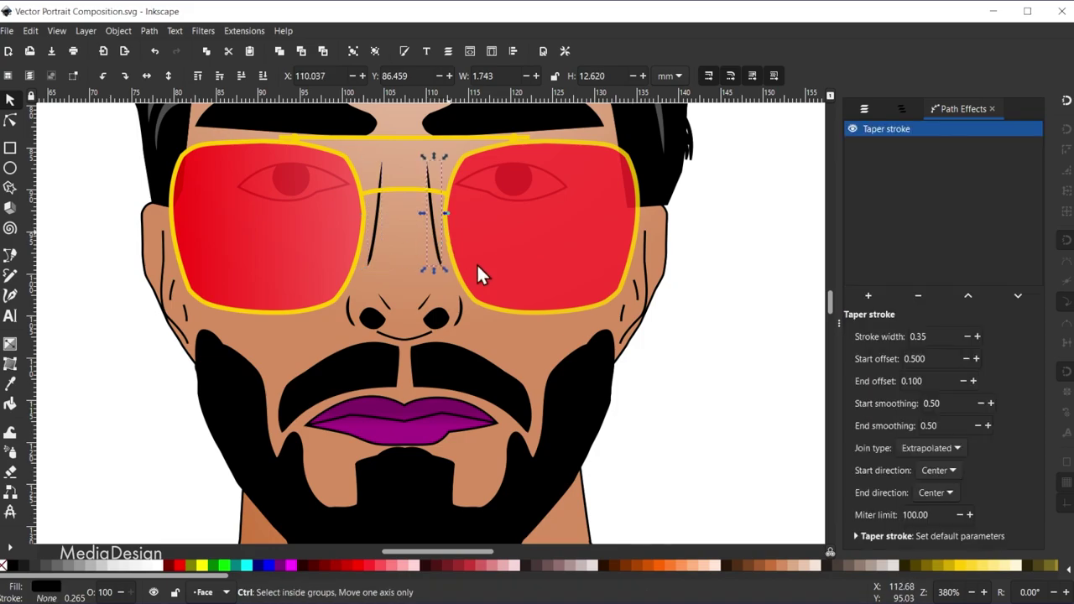
Hide the docked dialogs and ungroup the detail lines of the left ear and of the right ear
left_click(165, 272)
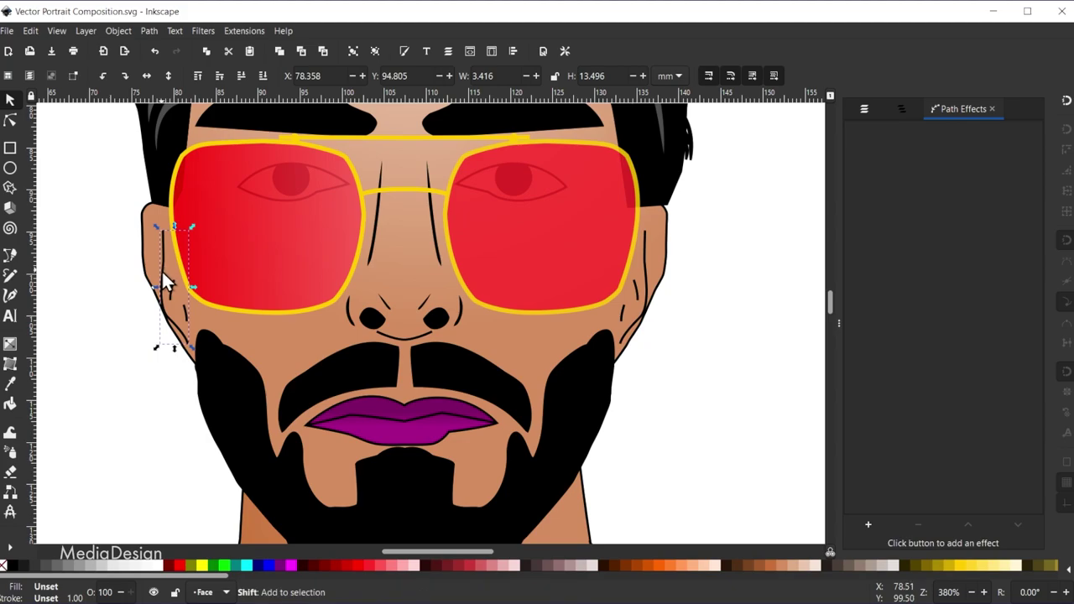
key("F12")
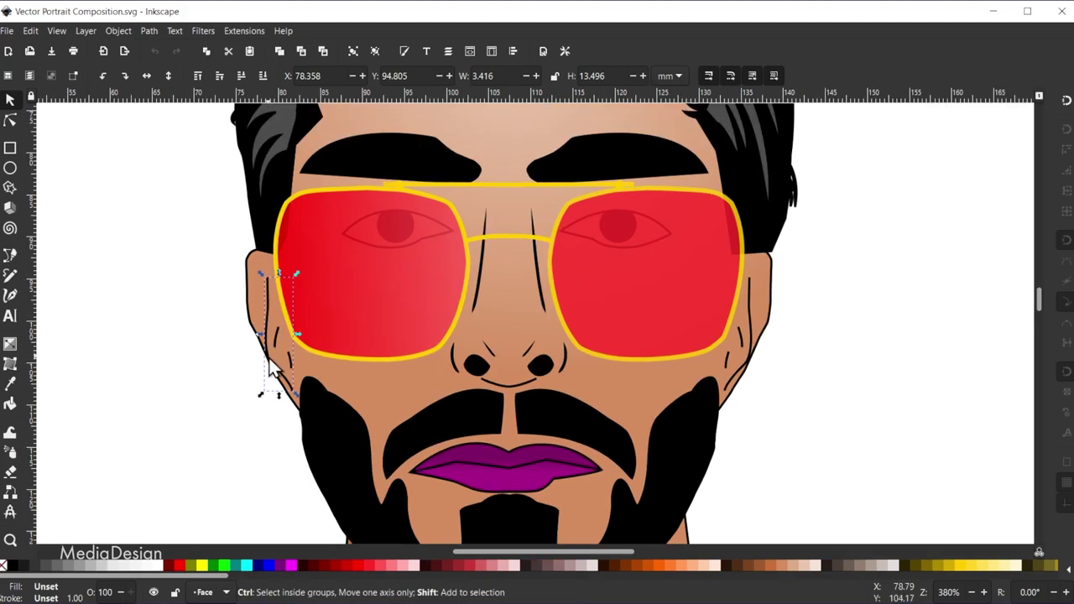
key("ctrl+shift+g")
left_click(206, 354)
left_click(748, 312)
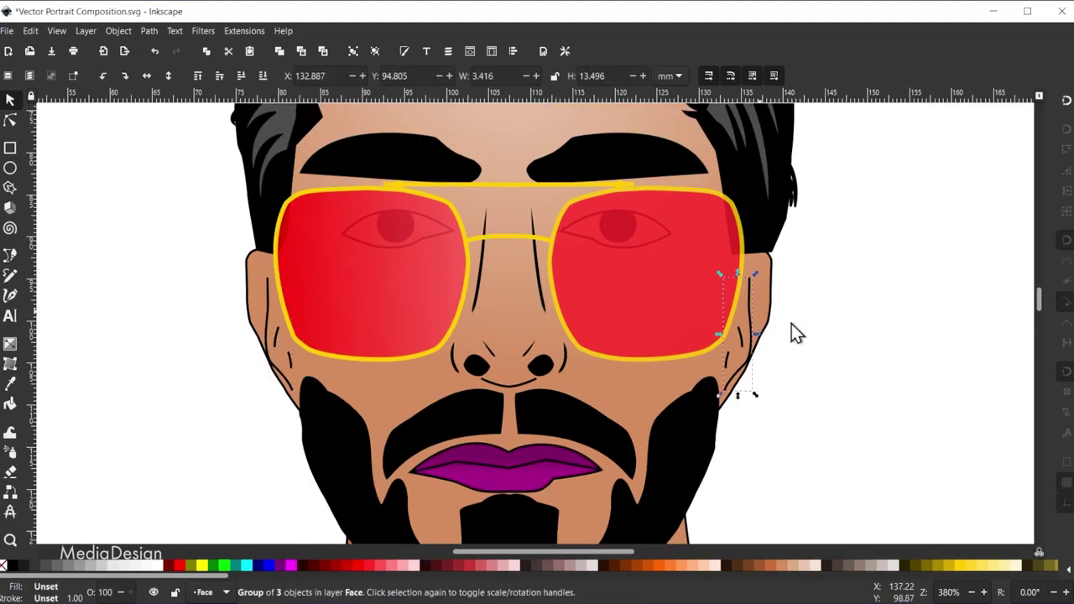
key("ctrl+shift+g")
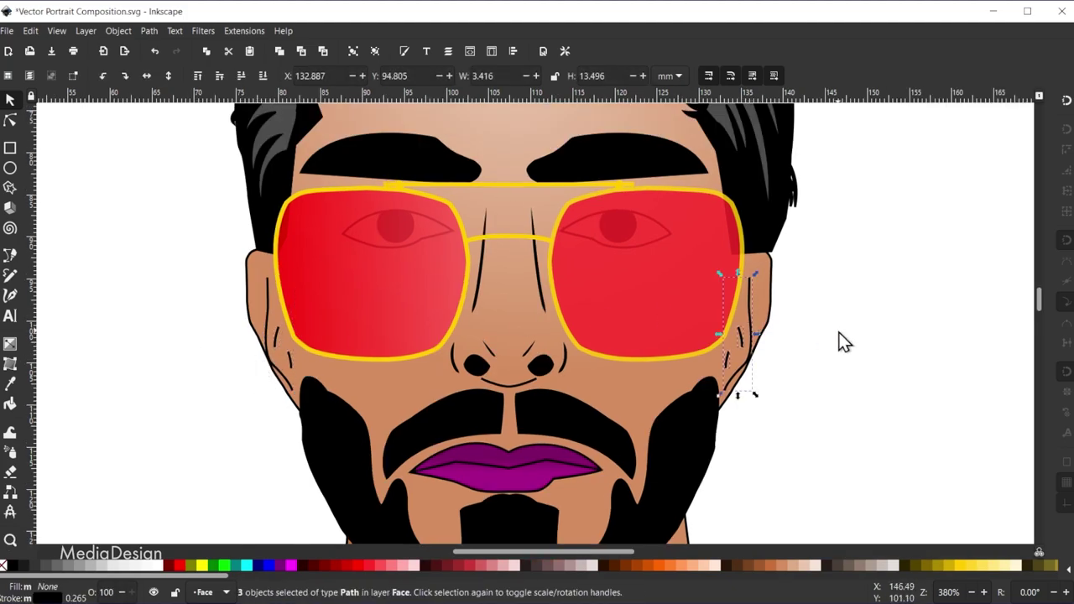
Copy the left nose-bridge line and paste its taper path effect onto the long line of the left ear
left_click(481, 263)
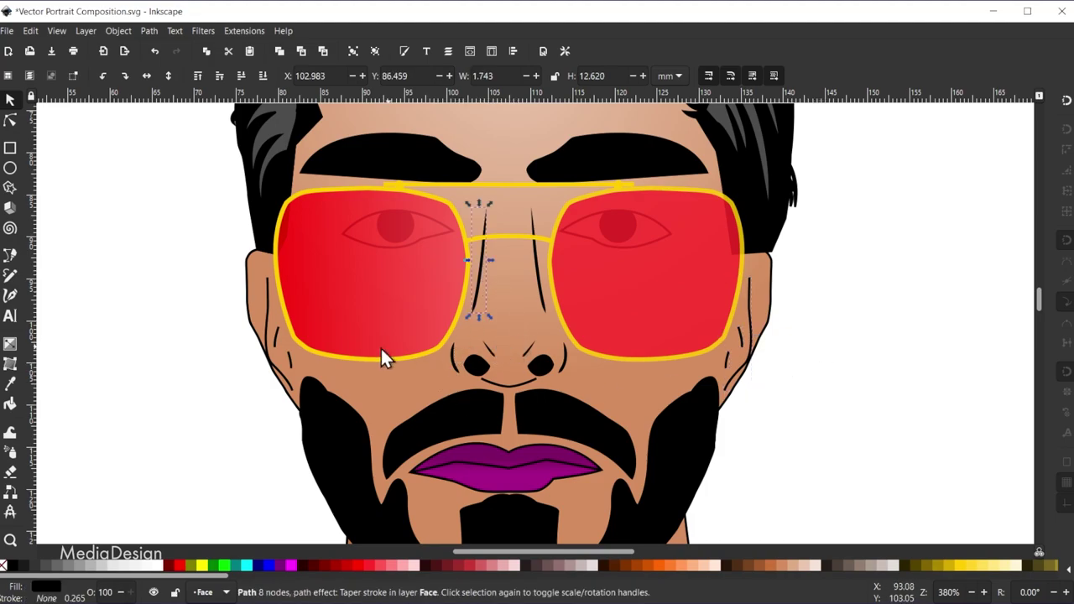
left_click(266, 317)
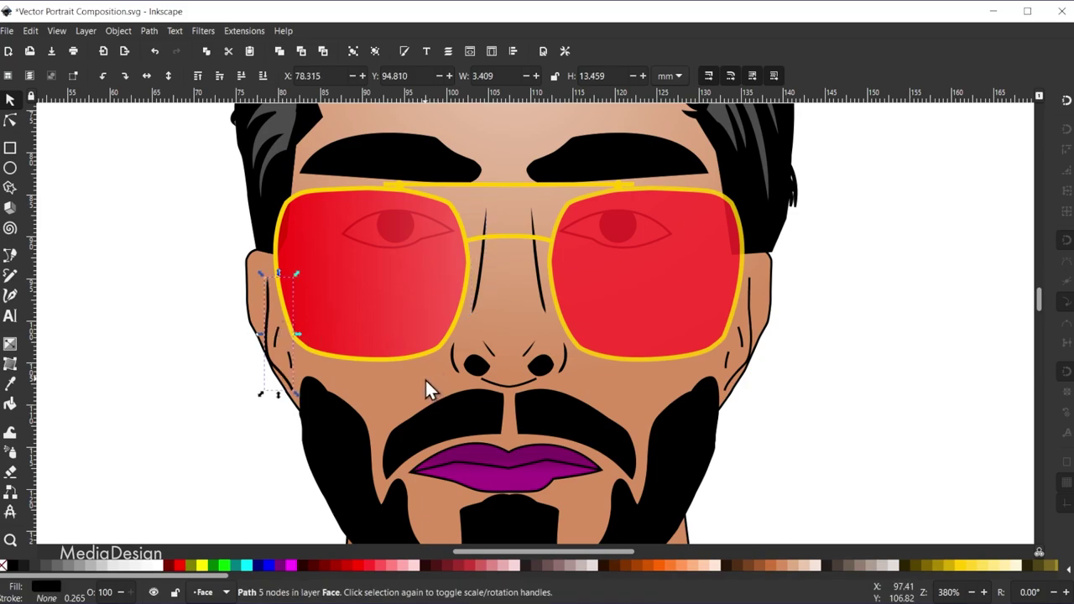
Try to paste the nose-bridge taper onto the two short lines of the left ear, and undo it
left_click(277, 330)
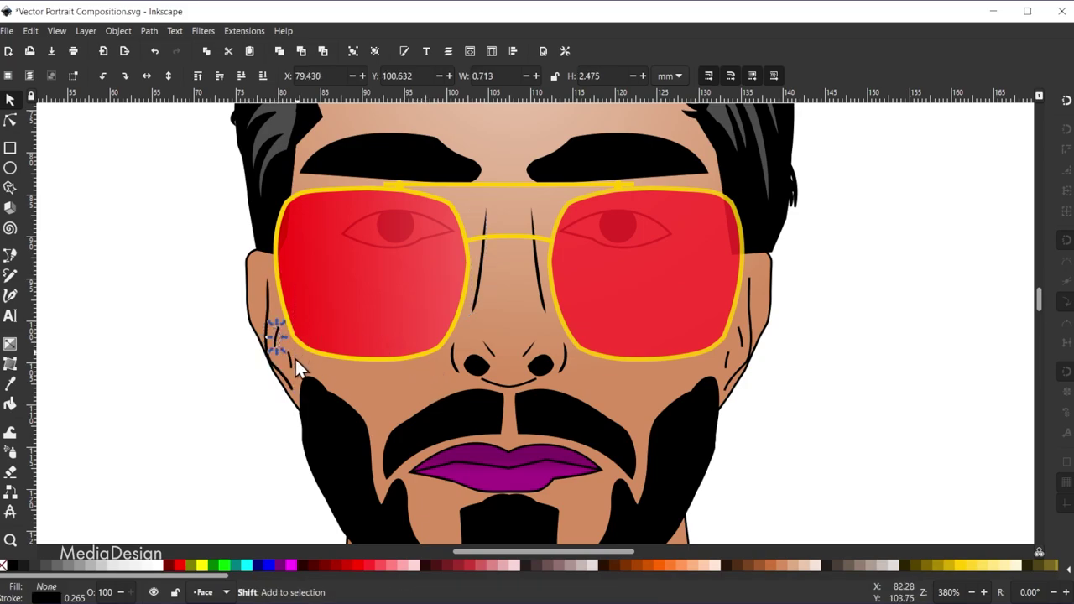
left_click(291, 361)
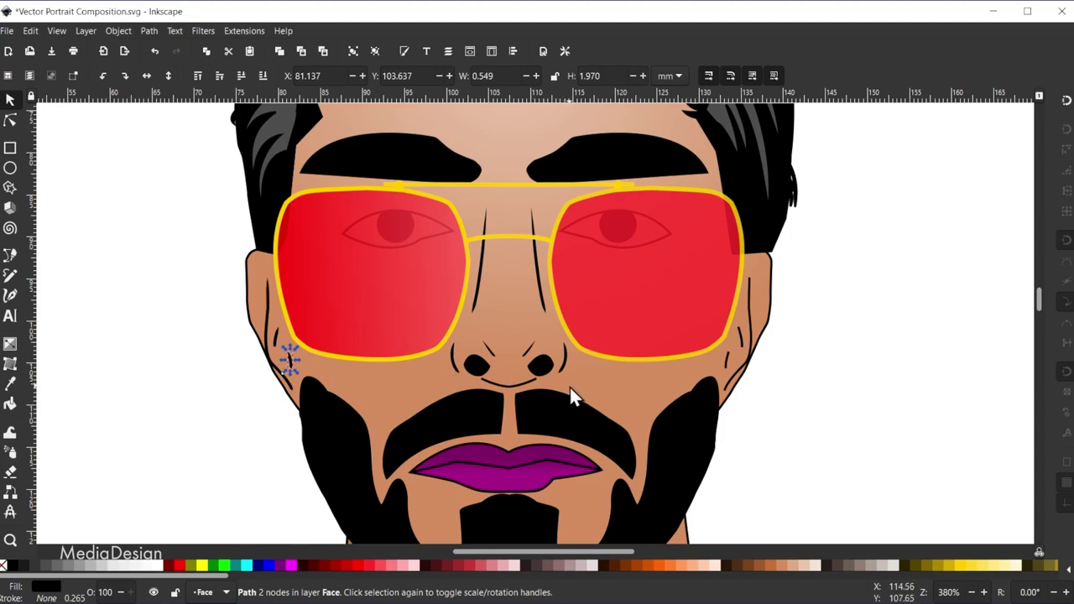
key("Tab")
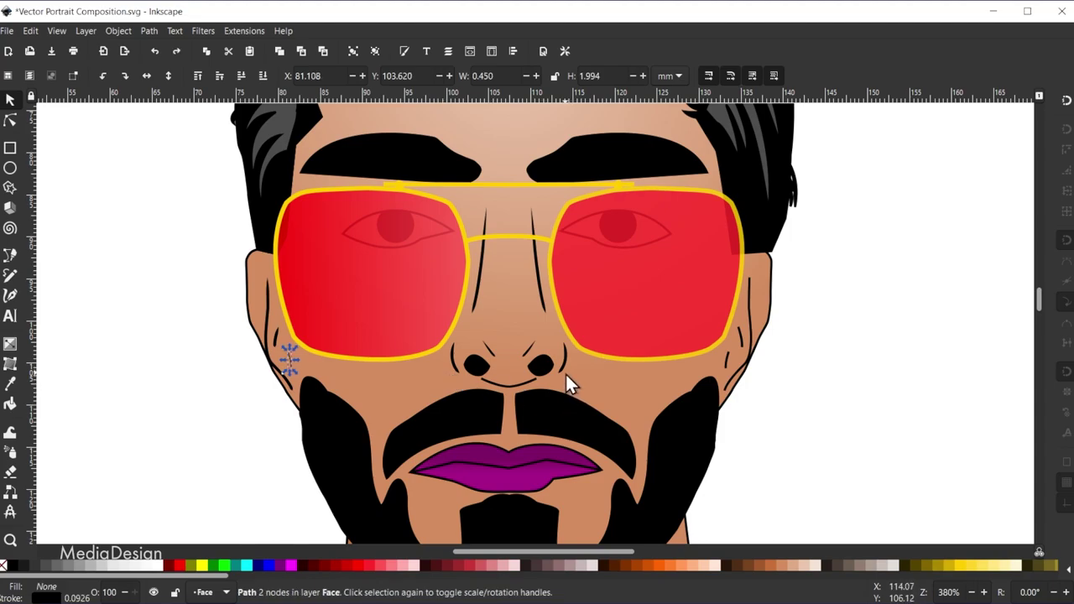
Copy the short line above the left nostril and paste its taper path effect onto the two short lines in each ear
left_click(488, 349)
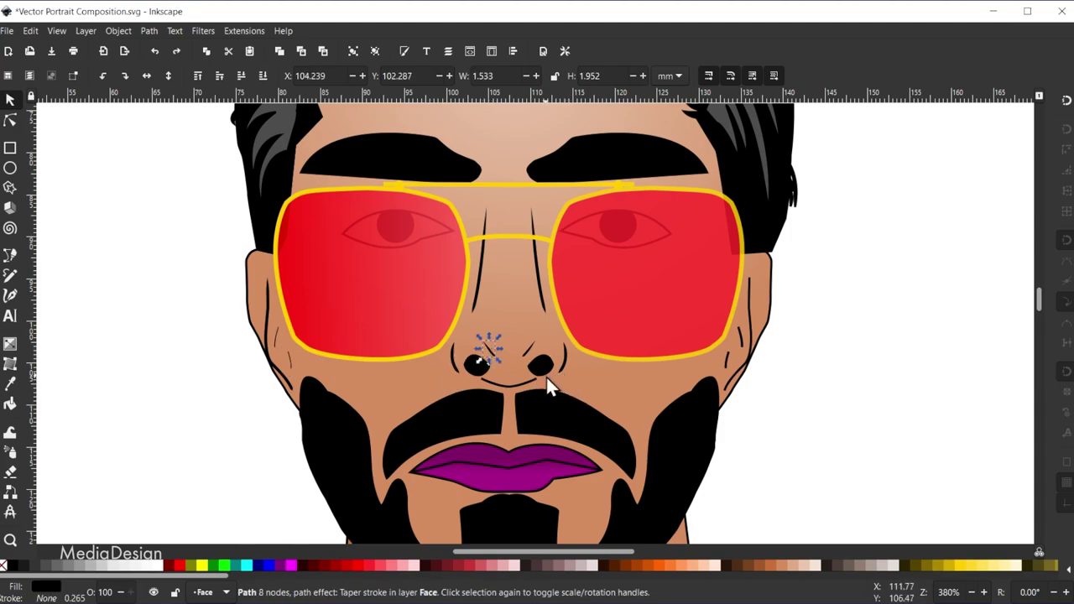
left_click(274, 337)
left_click(275, 339, "alt")
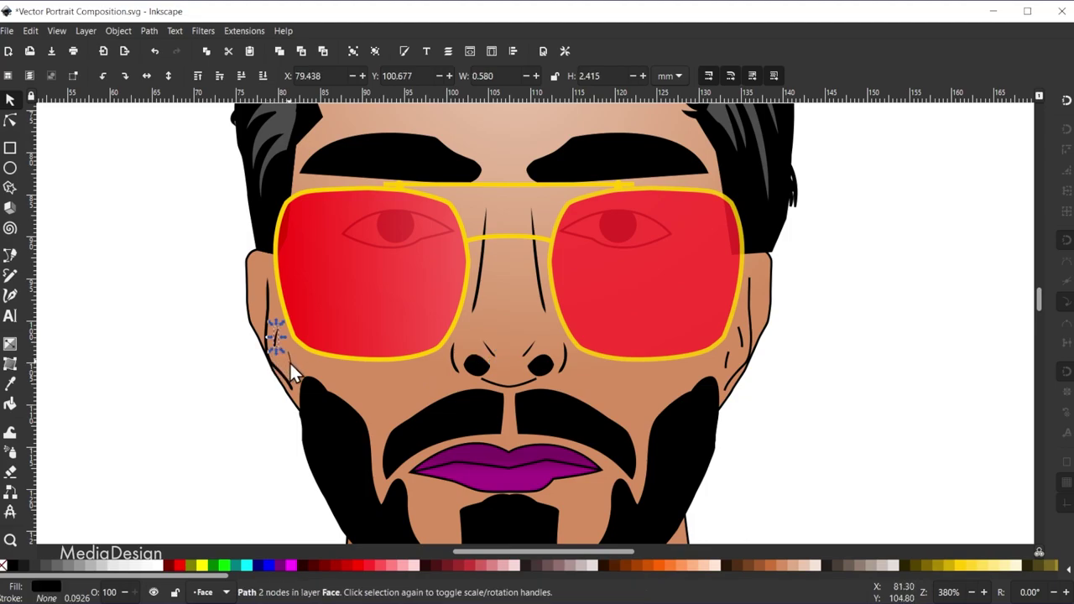
left_click(290, 363)
left_click(741, 336)
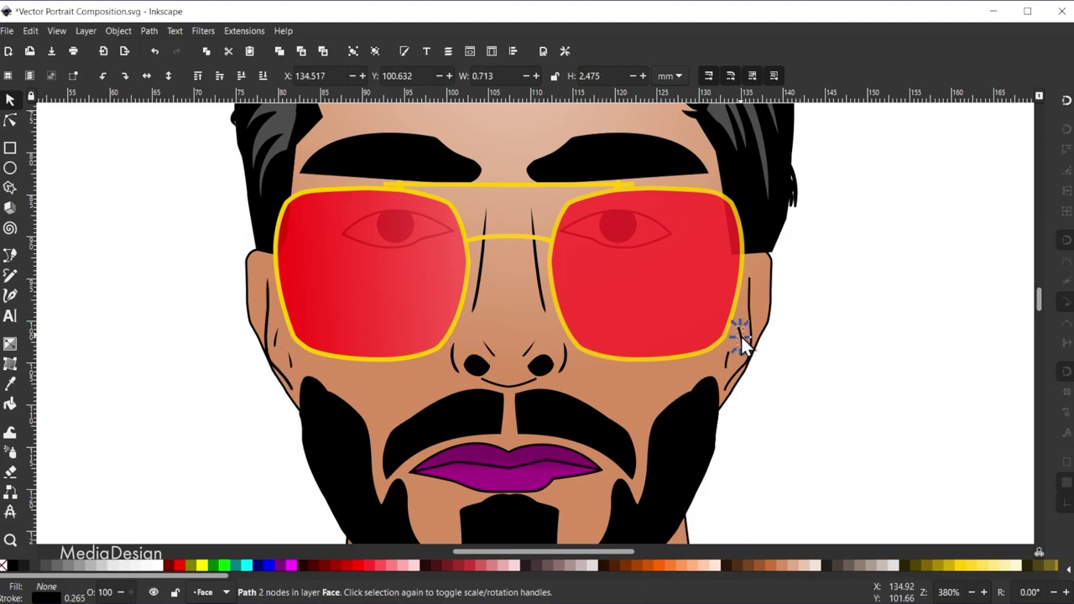
left_click(725, 364)
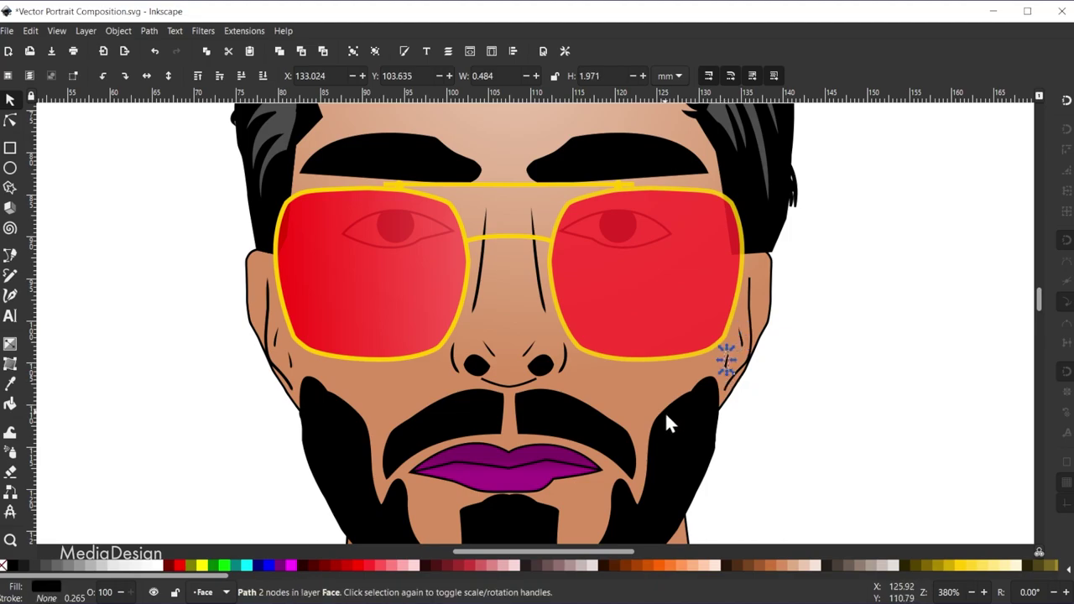
Paste the right nose-bridge line's taper path effect onto the long line of the right ear, deselect it and save the file
left_click(540, 298)
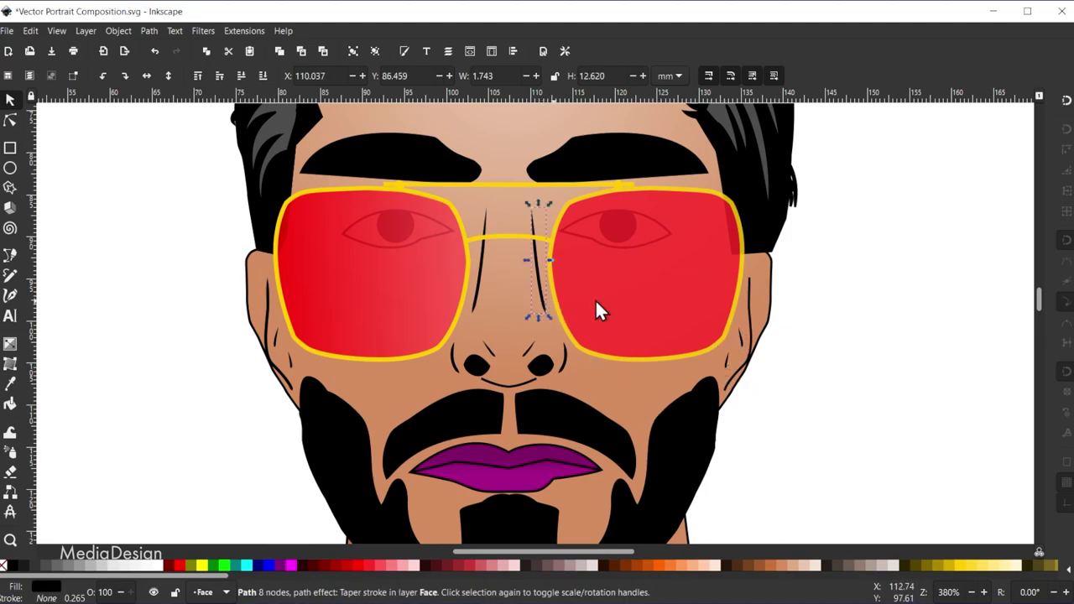
left_click(752, 325)
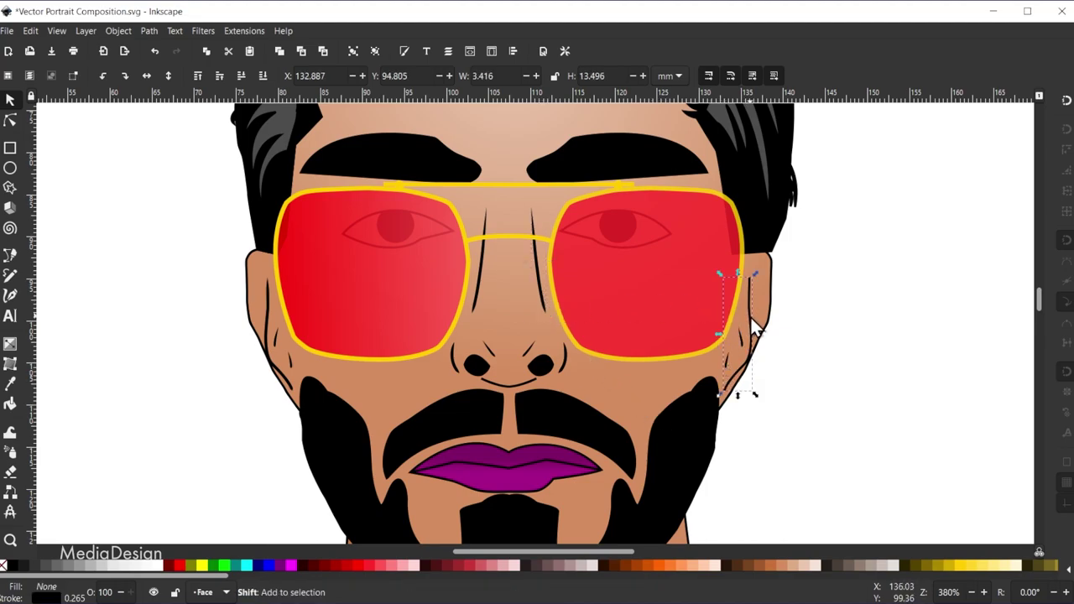
left_click(858, 327)
key("ctrl+s")
Export the full page as a 794 × 1123 pixel PNG image at 96 dpi
scroll(859, 327, "down", 4)
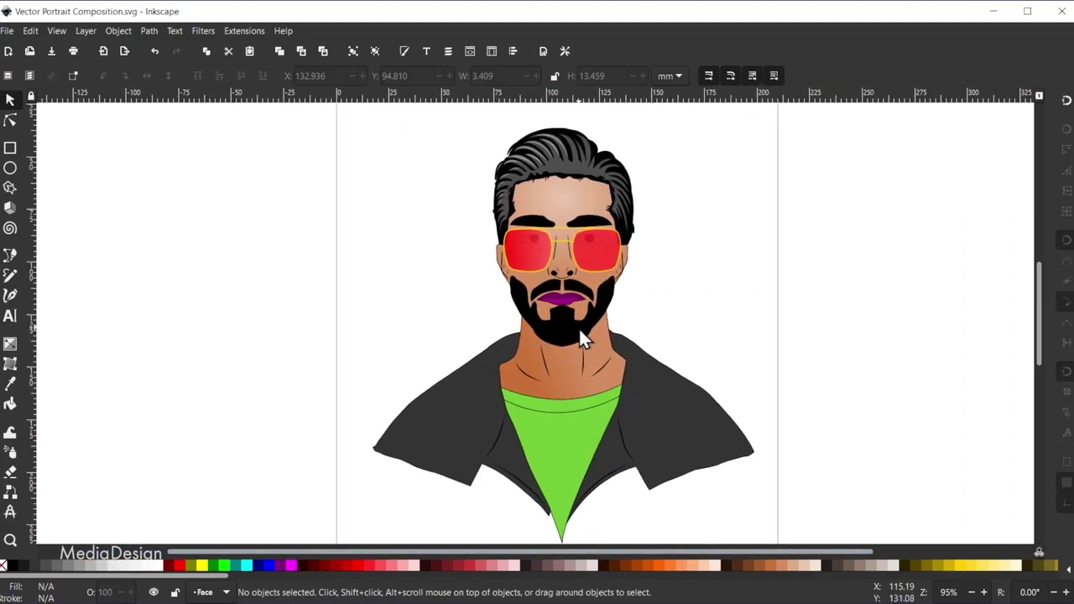
left_click(8, 33)
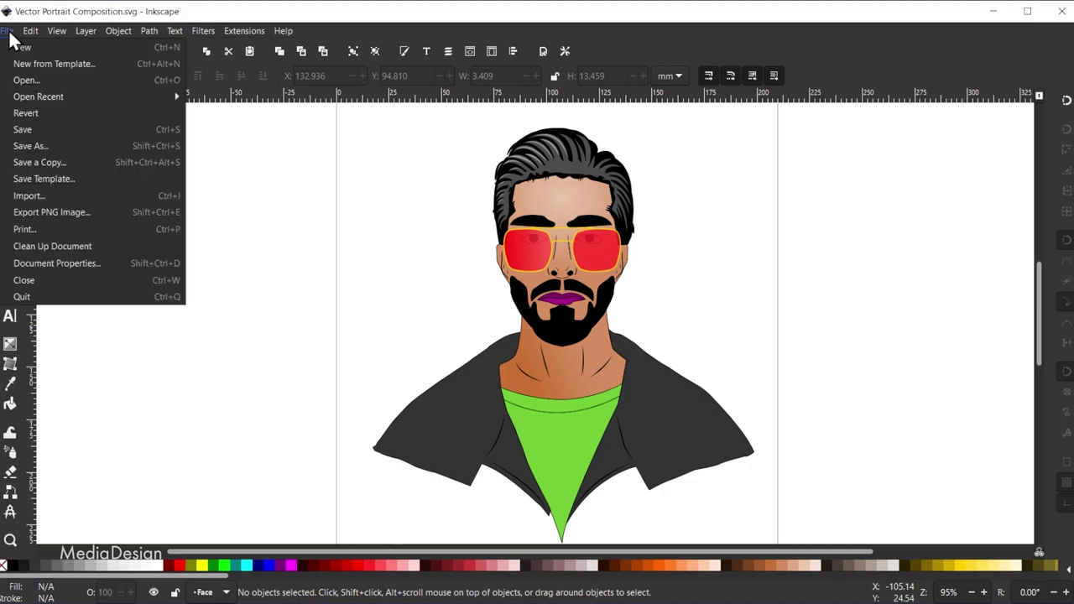
left_click(25, 212)
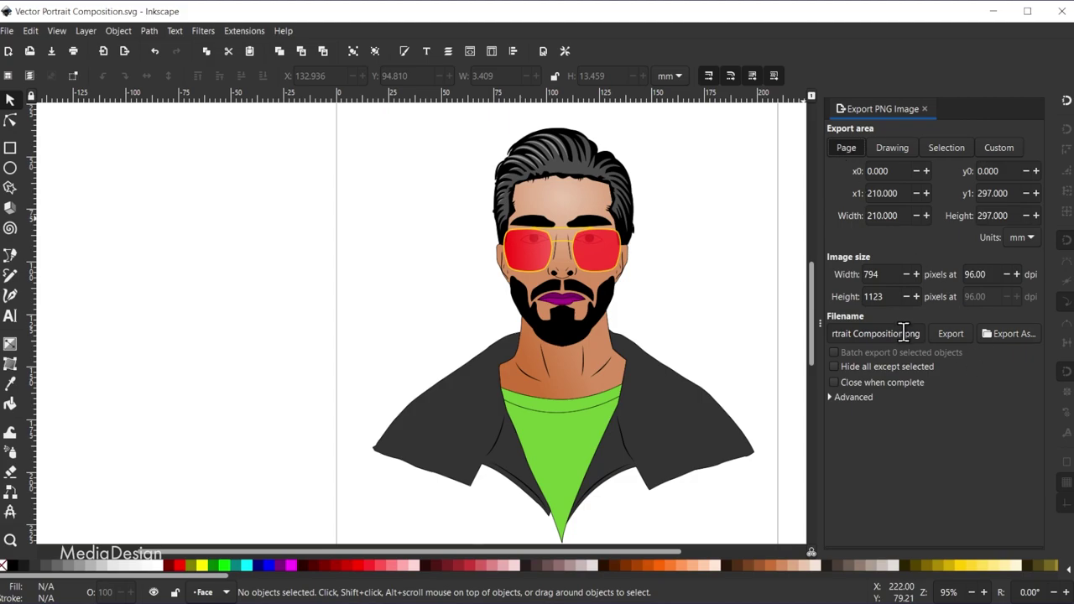
mouse_move(910, 334)
left_mouse_down()
mouse_move(798, 334)
mouse_move(925, 335)
left_mouse_up()
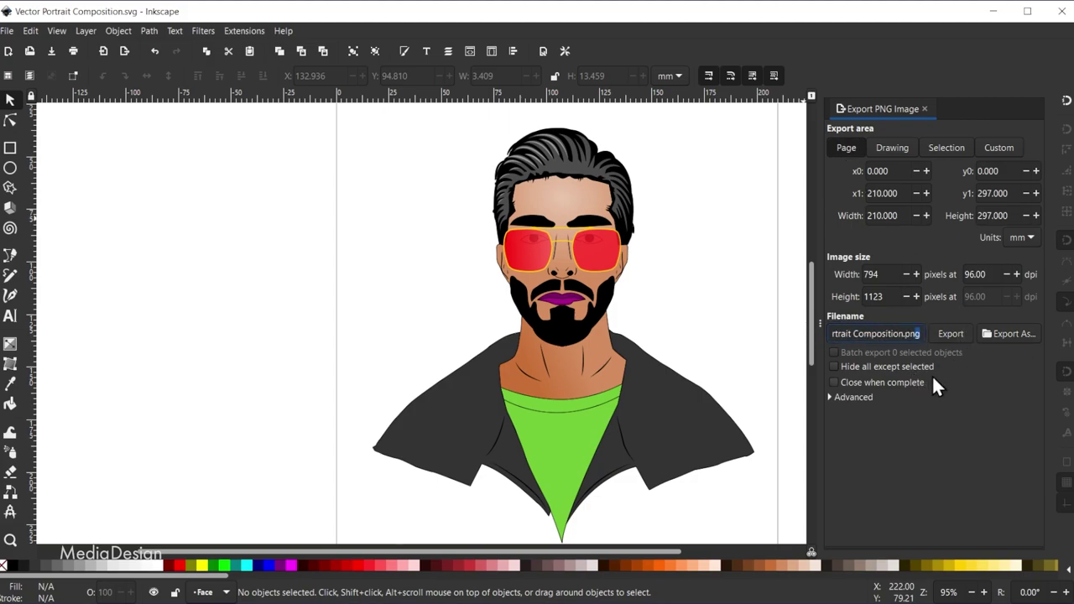
left_click(946, 333)
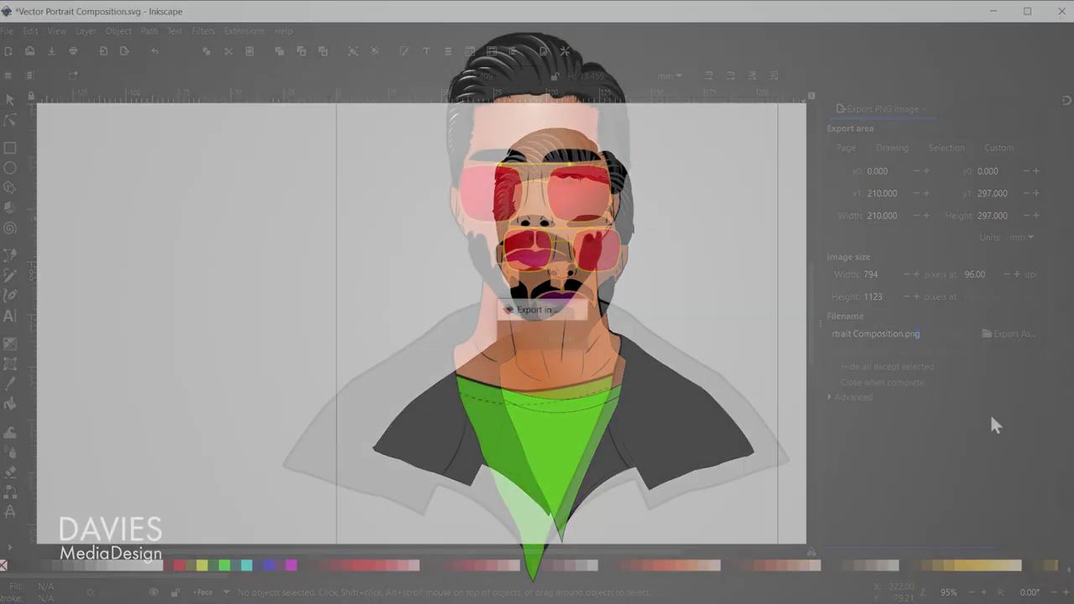